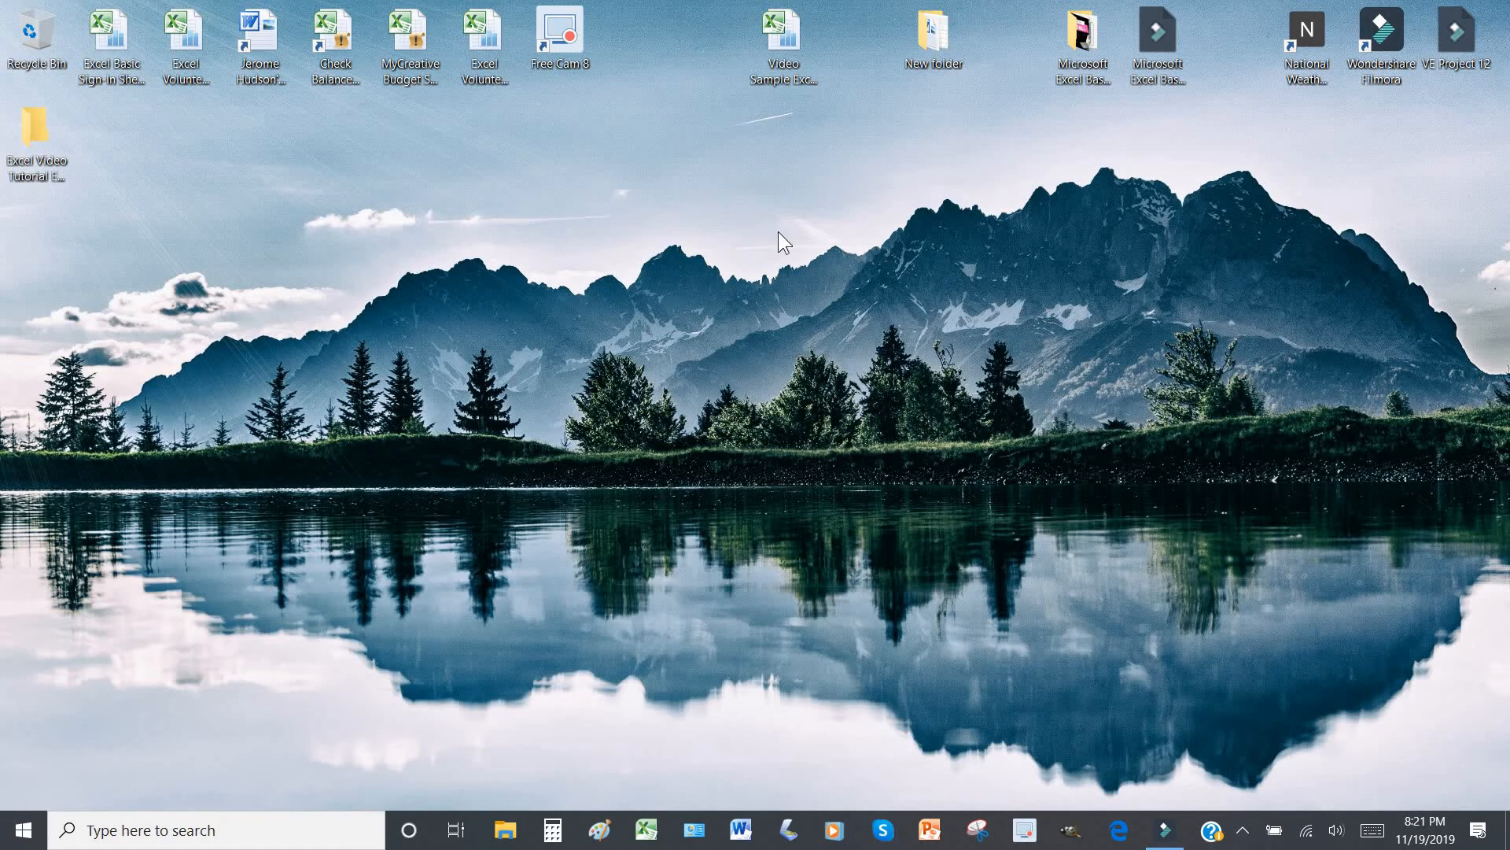
Open the Video Sample Excel Page- Level 2 workbook from the desktop and show its Keywords sheet.
double_click(784, 42)
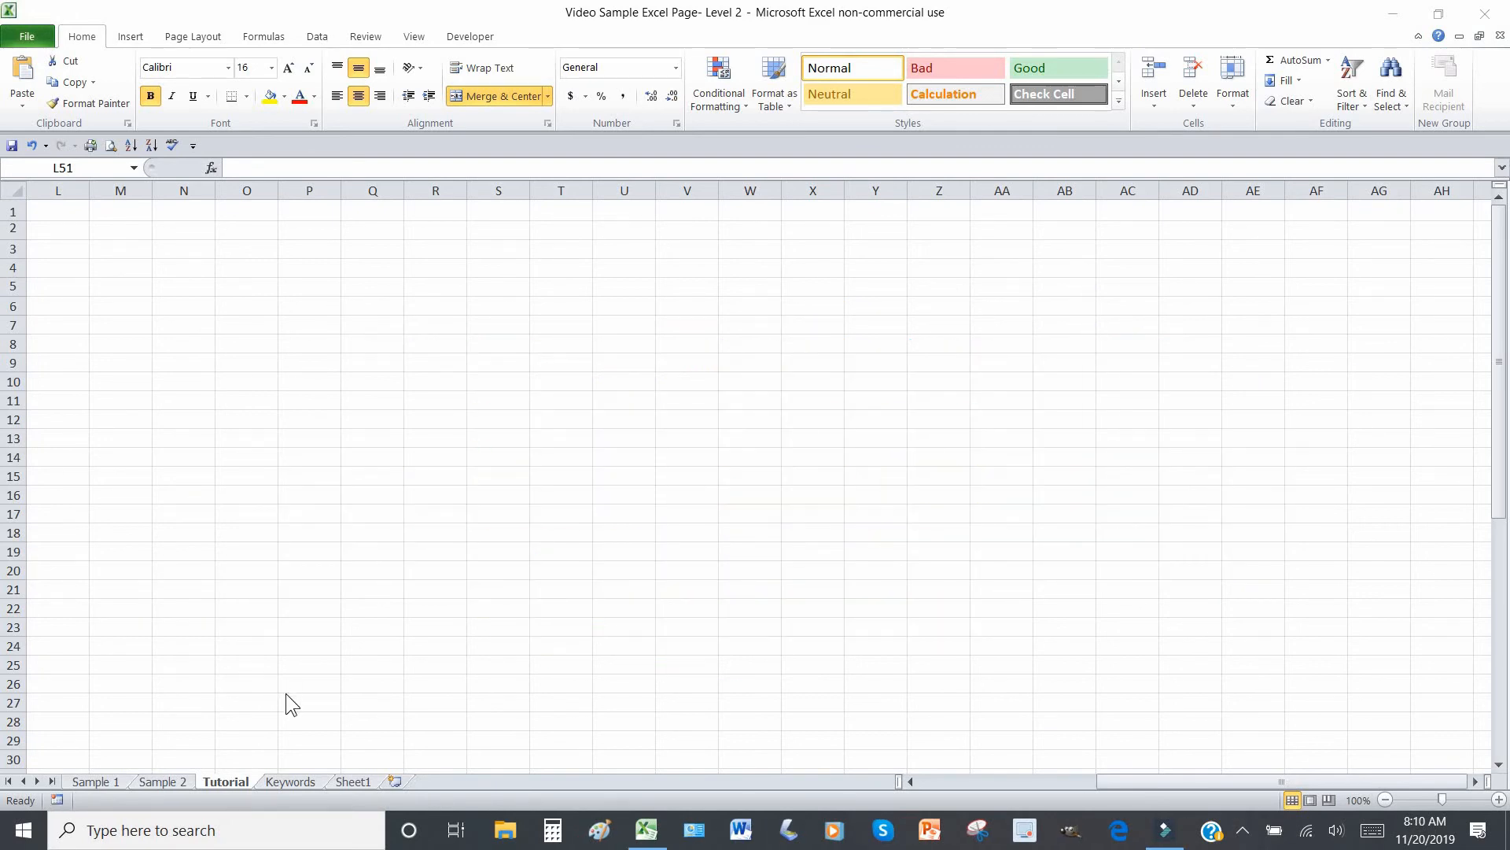
left_click(292, 781)
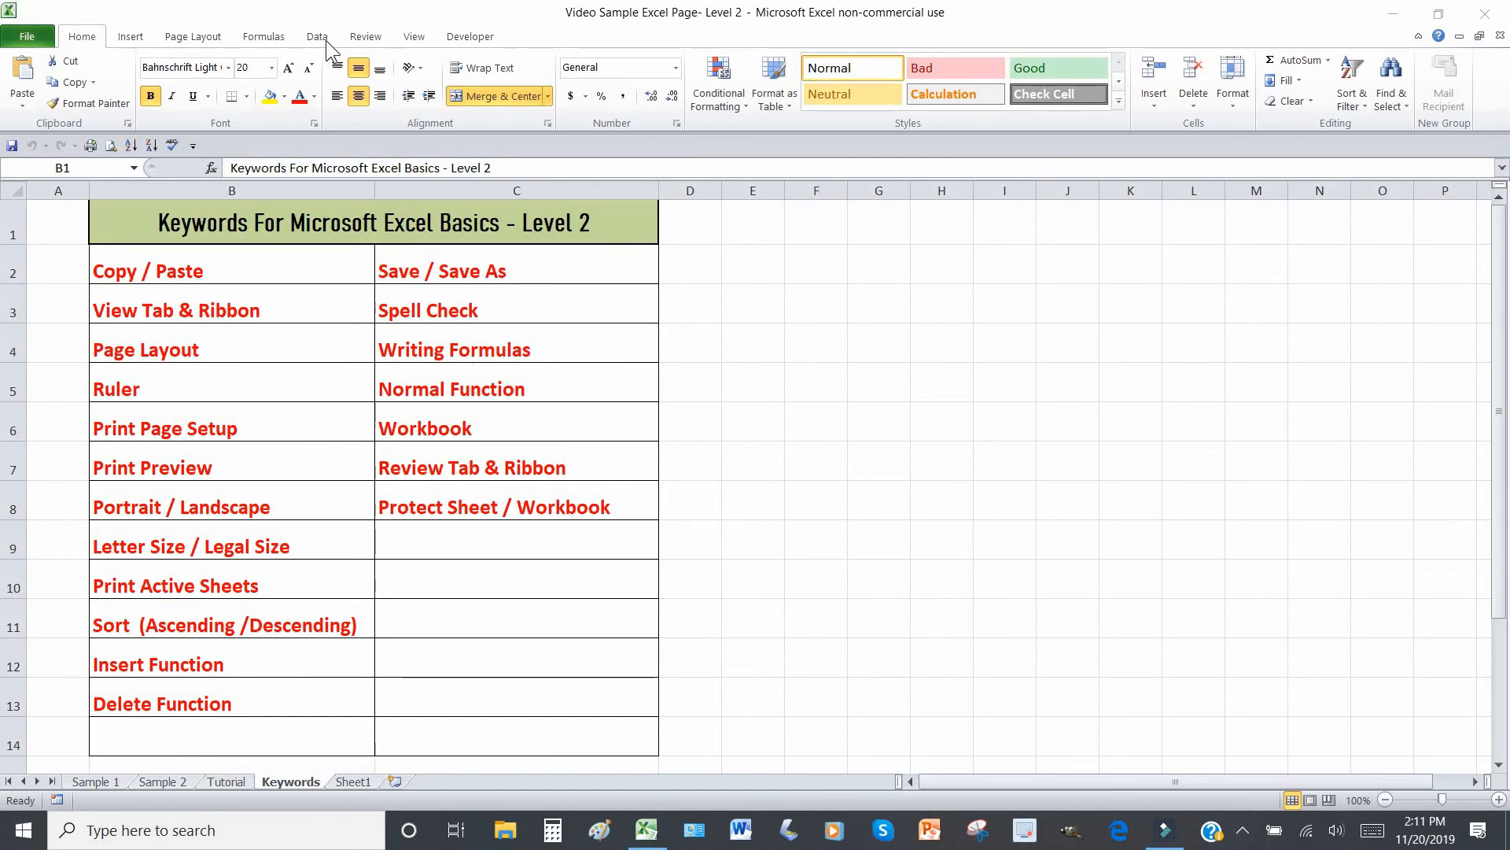
Examine the Insert, Page Layout, Formulas, Data, Review and View command sets and the Quick Access Toolbar customization options.
left_click(131, 37)
left_click(189, 38)
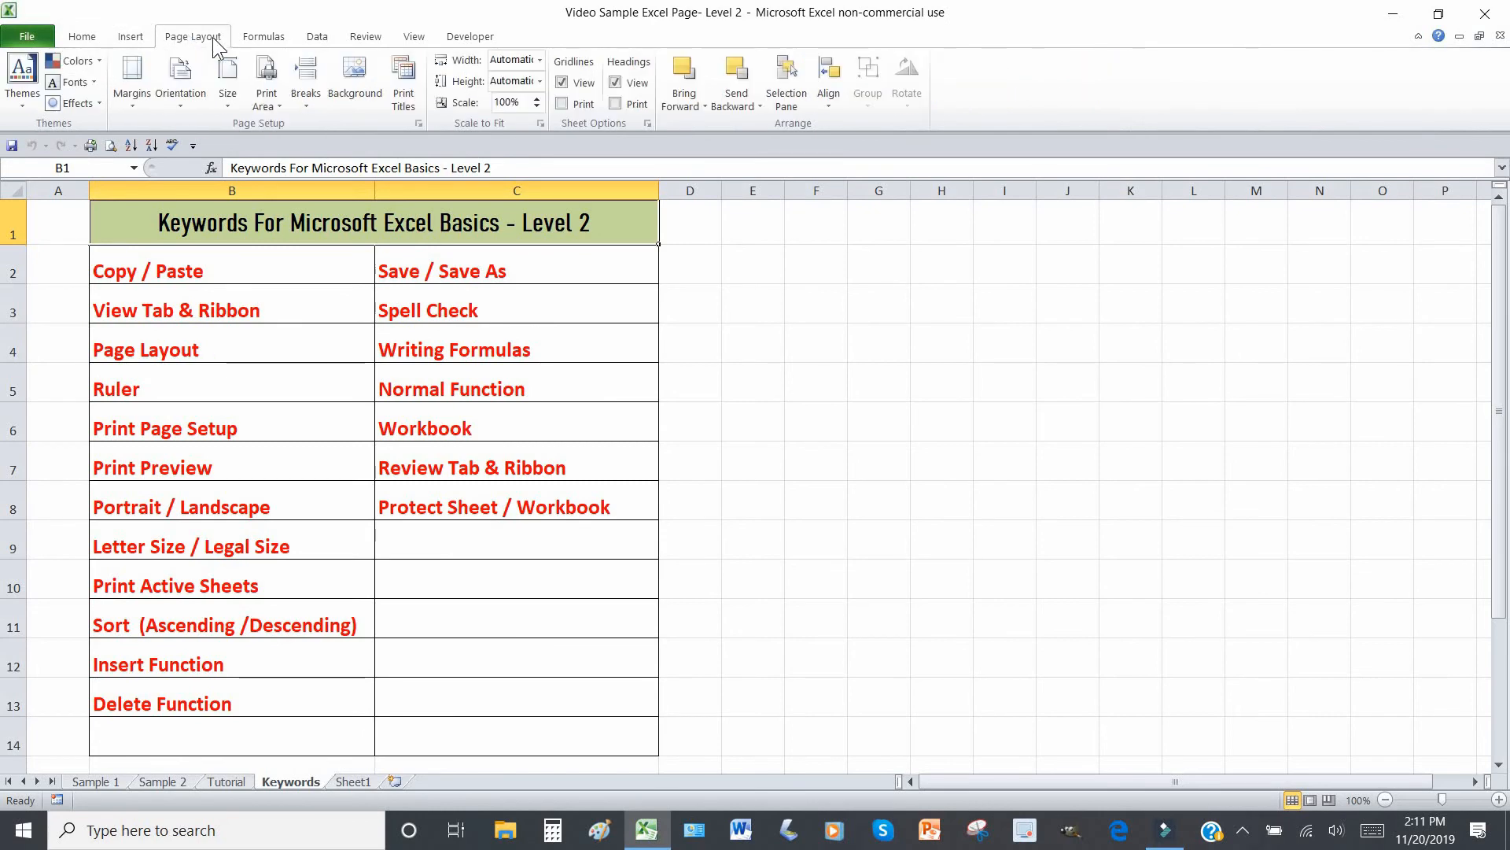
left_click(263, 38)
left_click(317, 38)
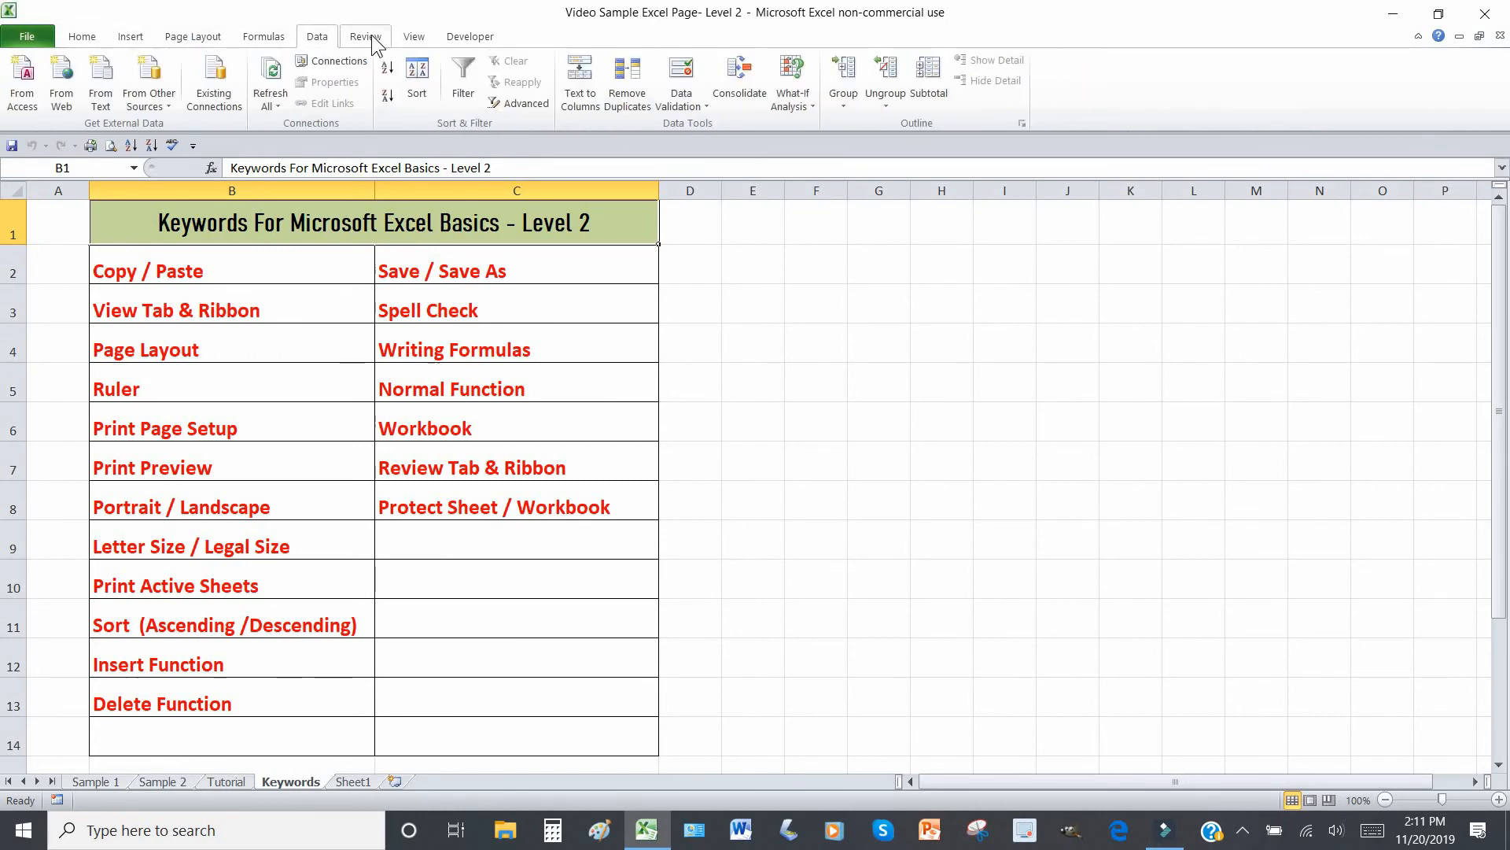
left_click(367, 38)
left_click(412, 37)
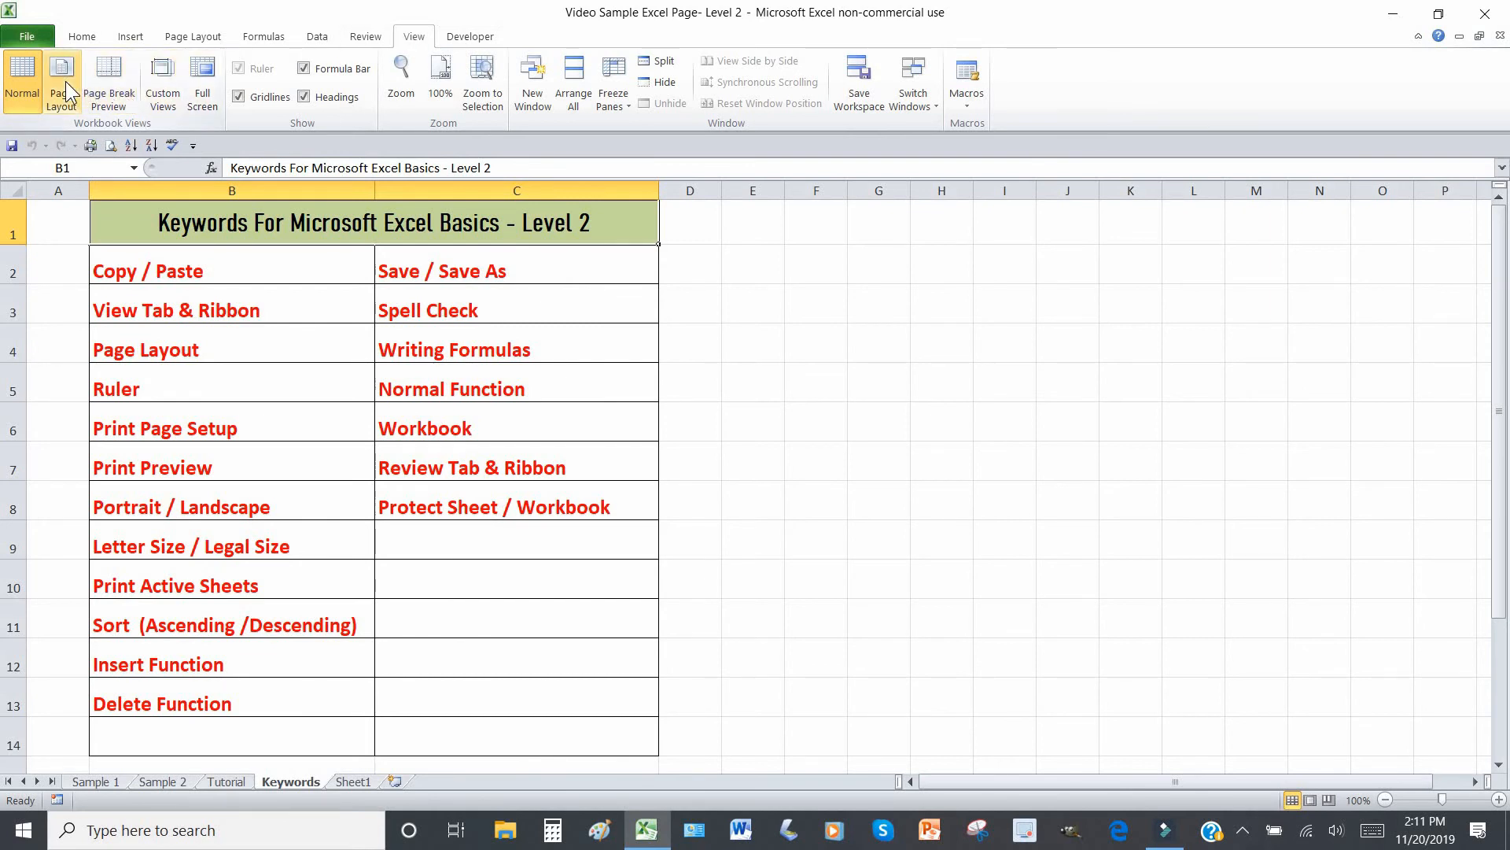
left_click(193, 343)
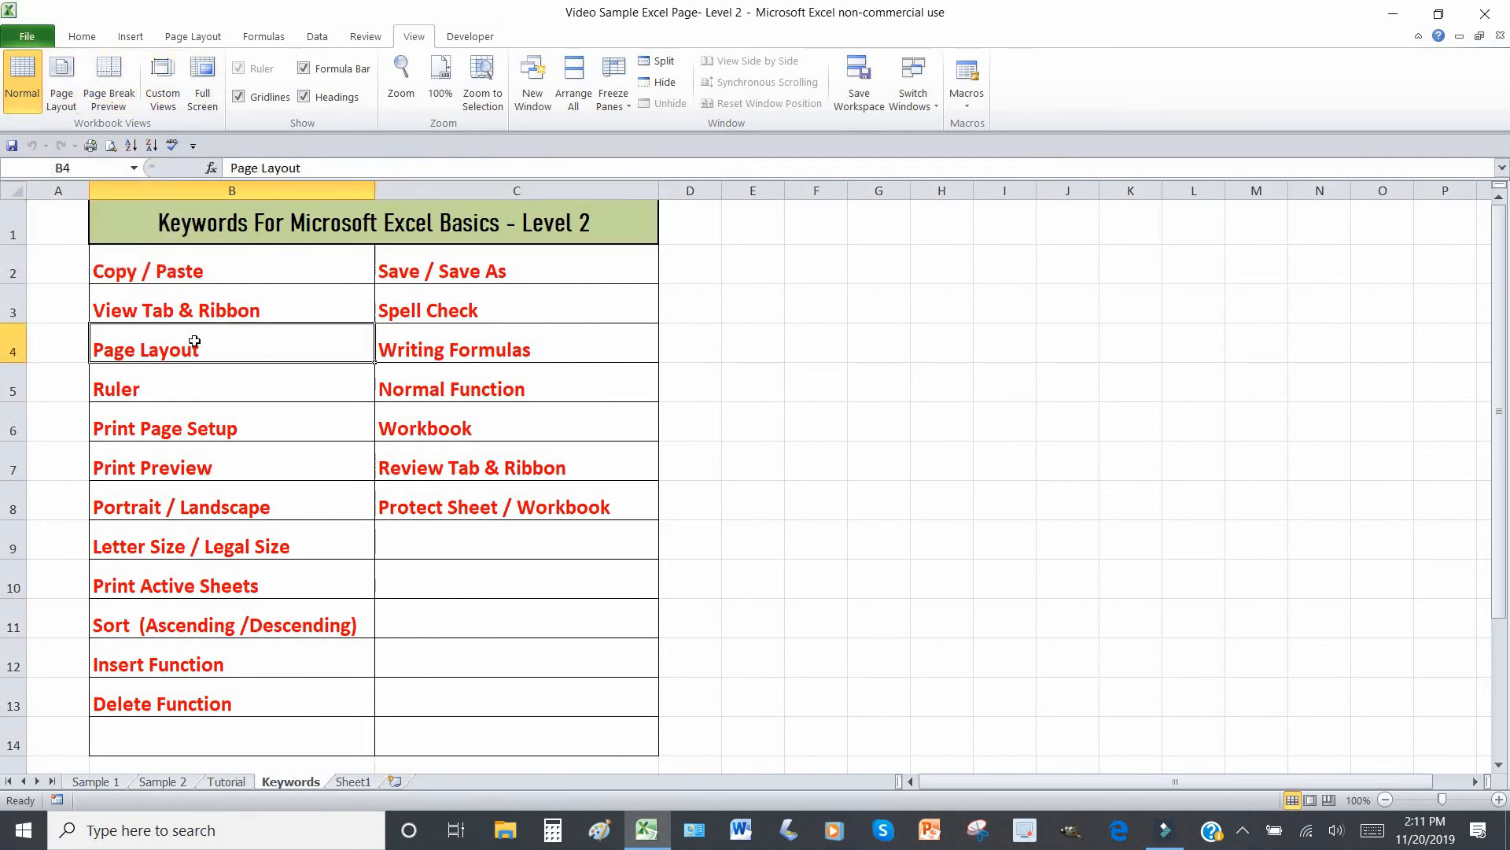
left_click(192, 36)
left_click(192, 145)
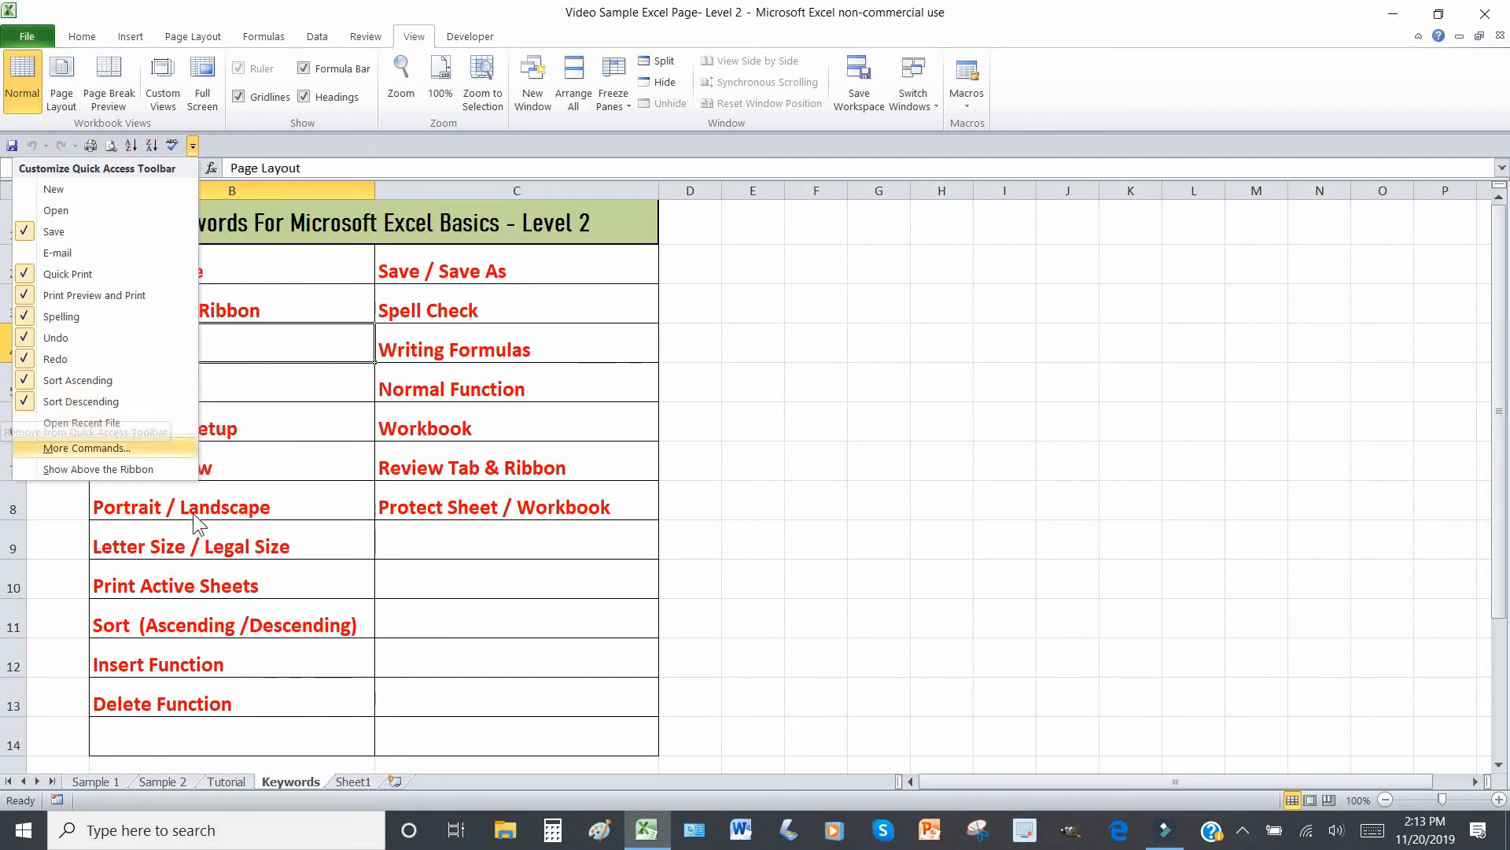
Examine where the cell Insert and Delete commands, the Save and Save As options and the formula functions are found.
left_click(241, 669)
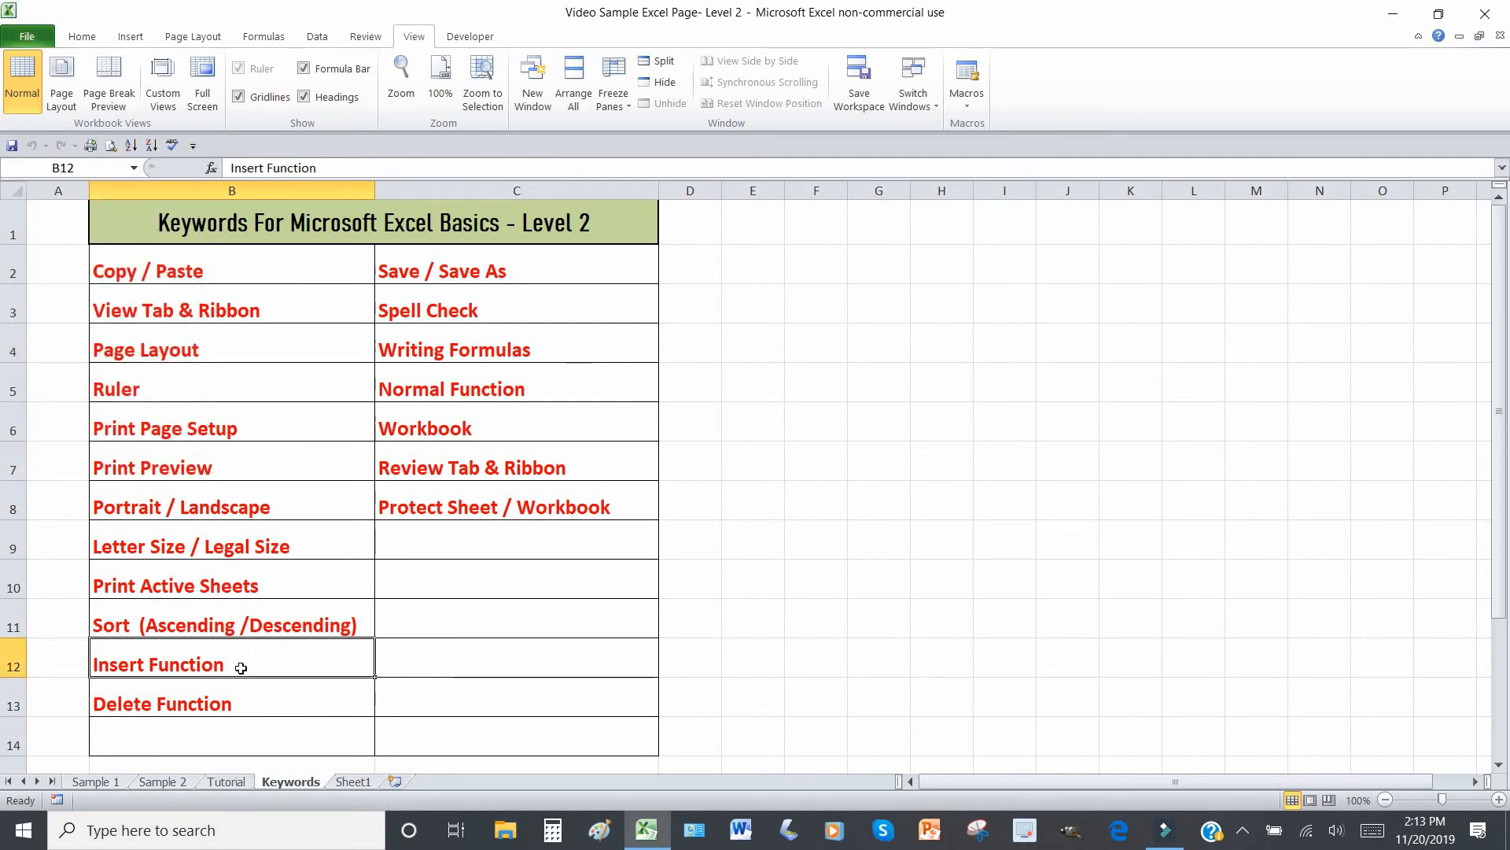
left_click(131, 39)
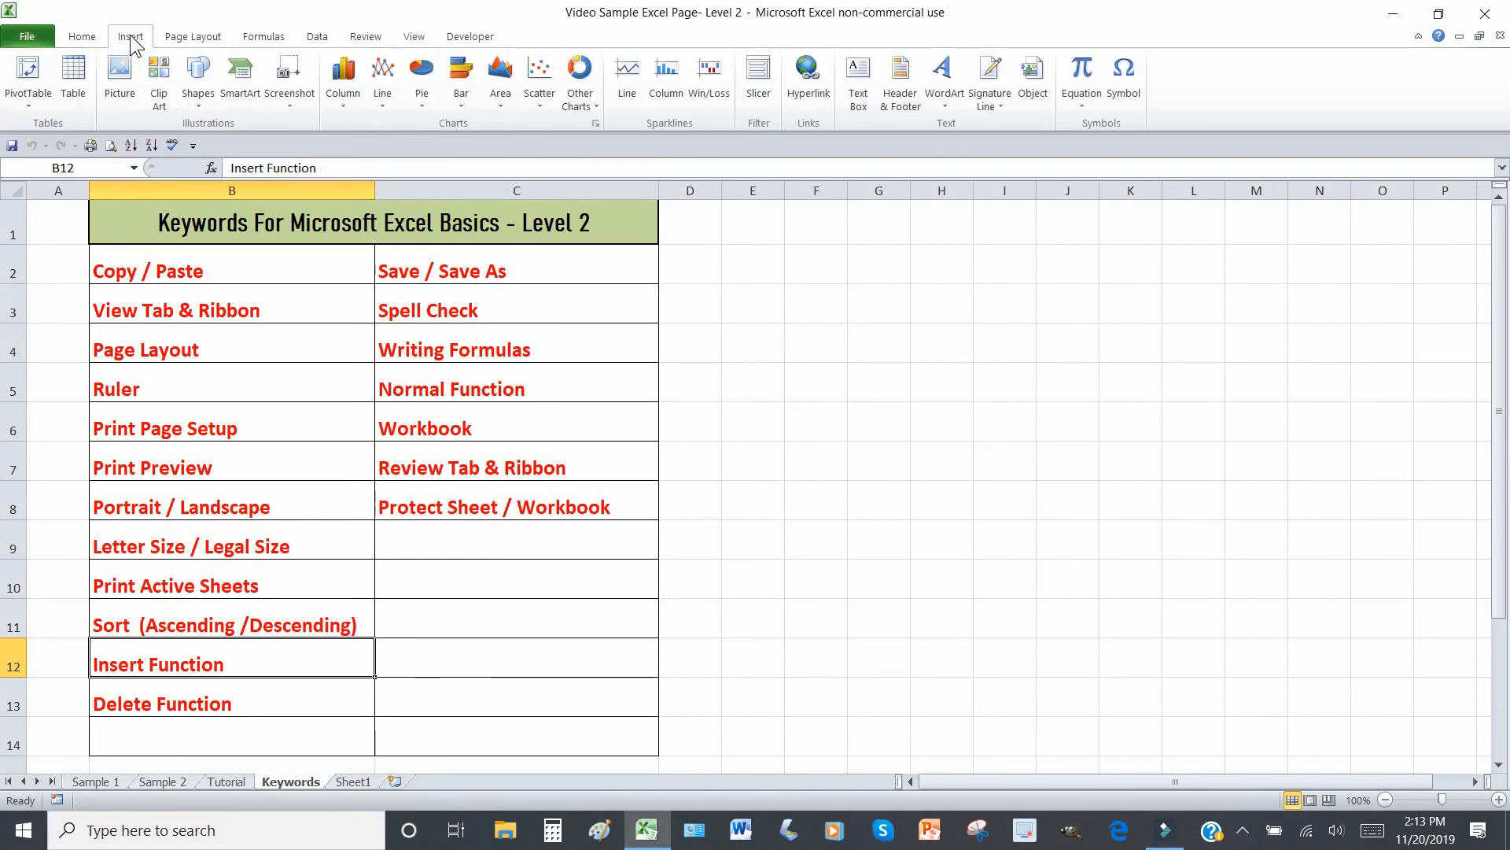
left_click(88, 36)
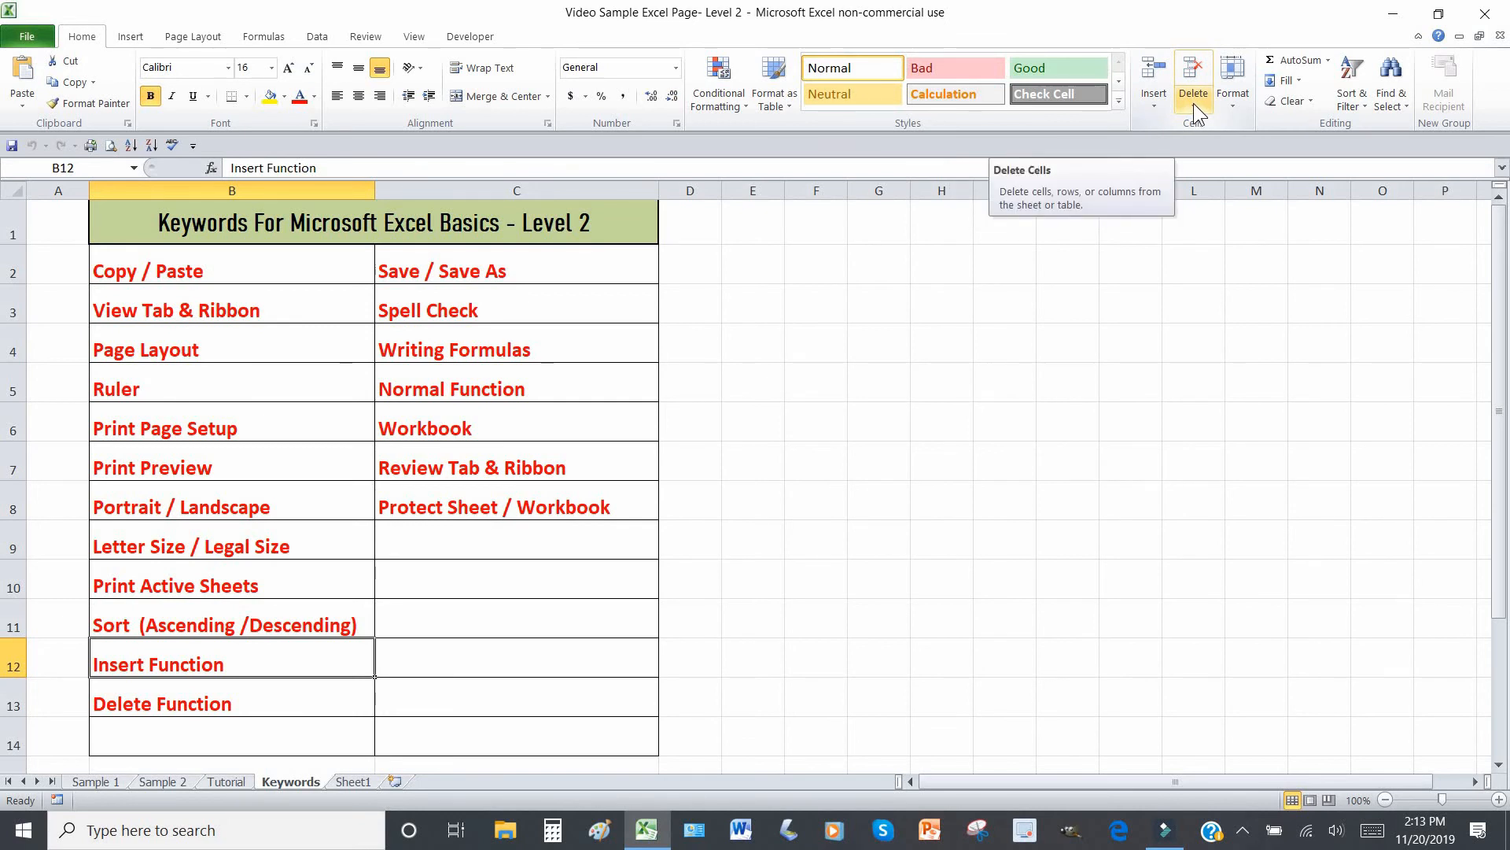
left_click(35, 46)
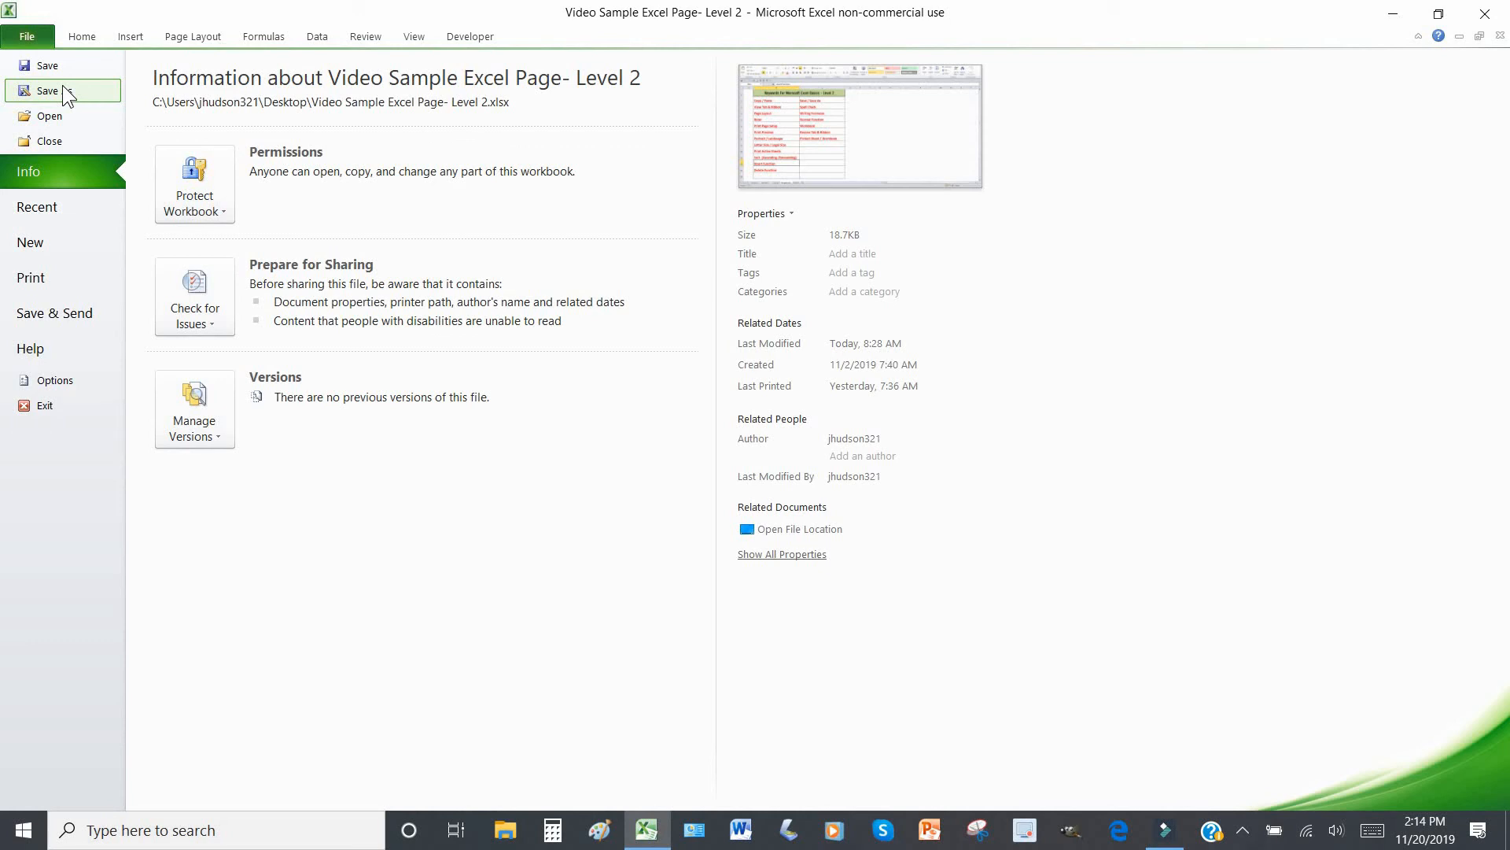
left_click(74, 38)
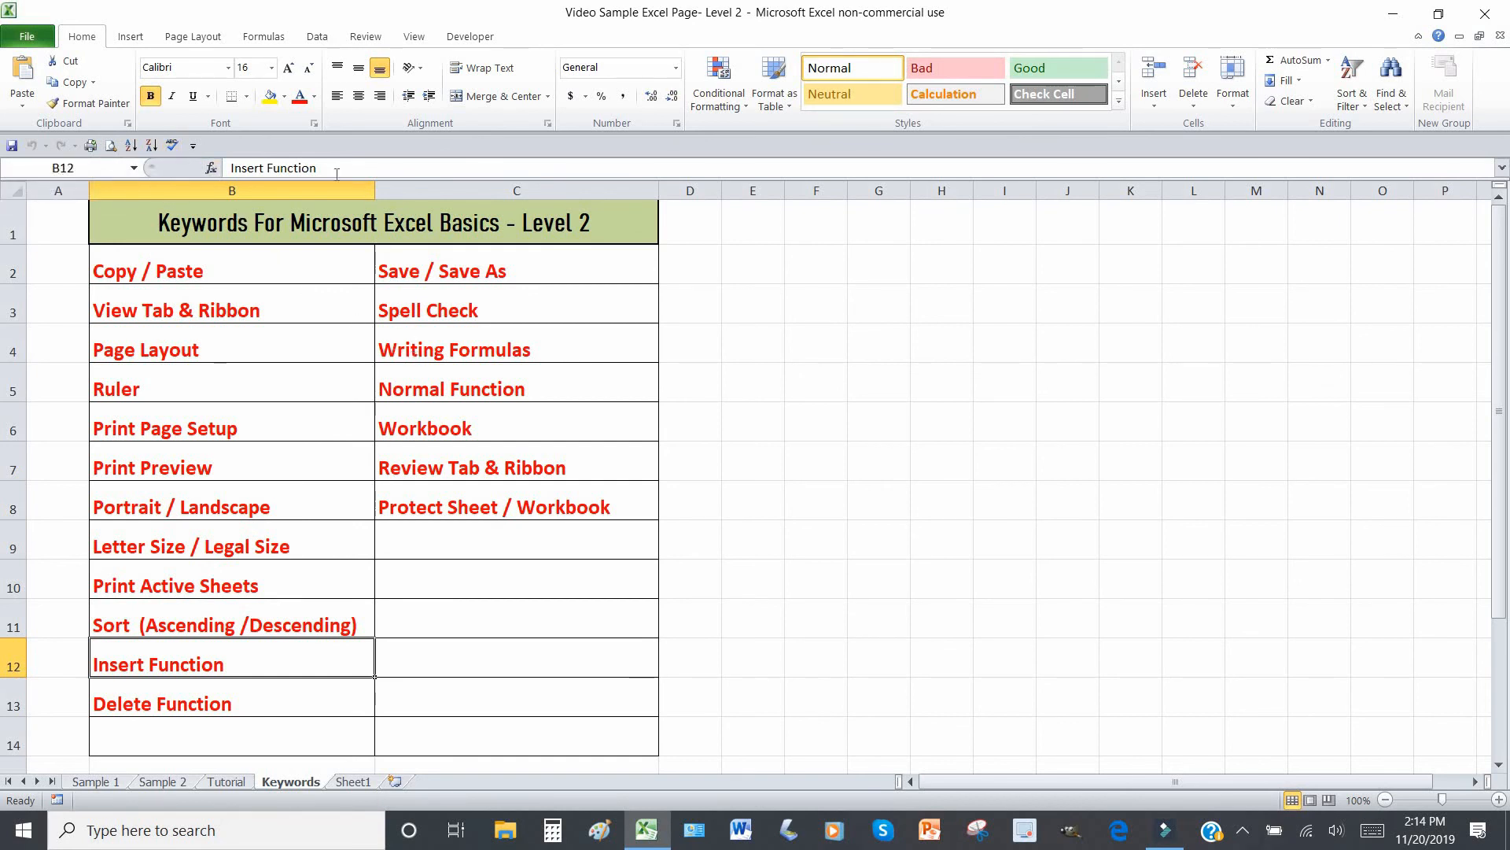
left_click(270, 33)
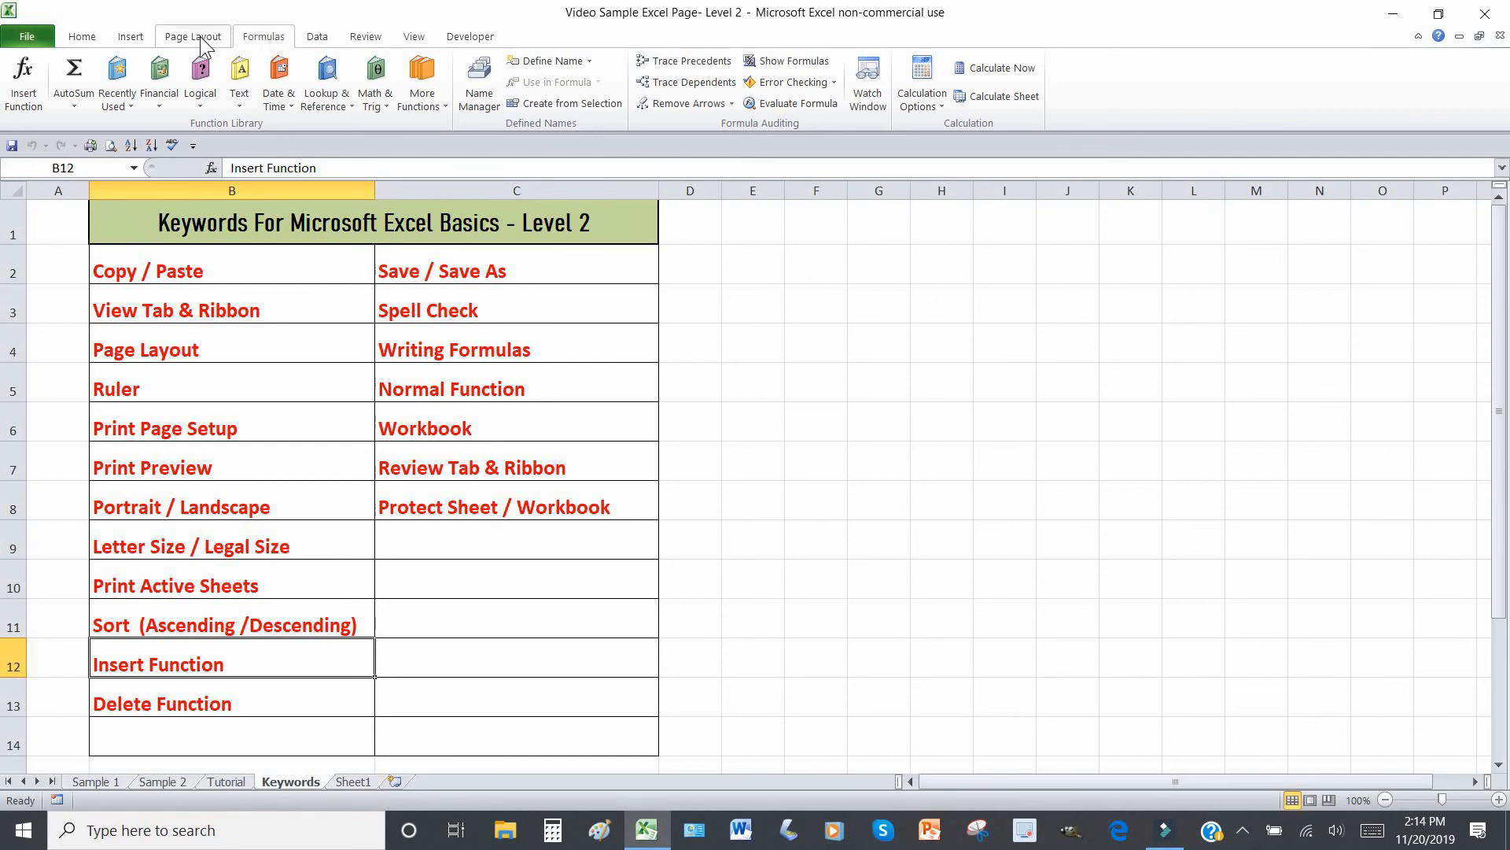
left_click(83, 37)
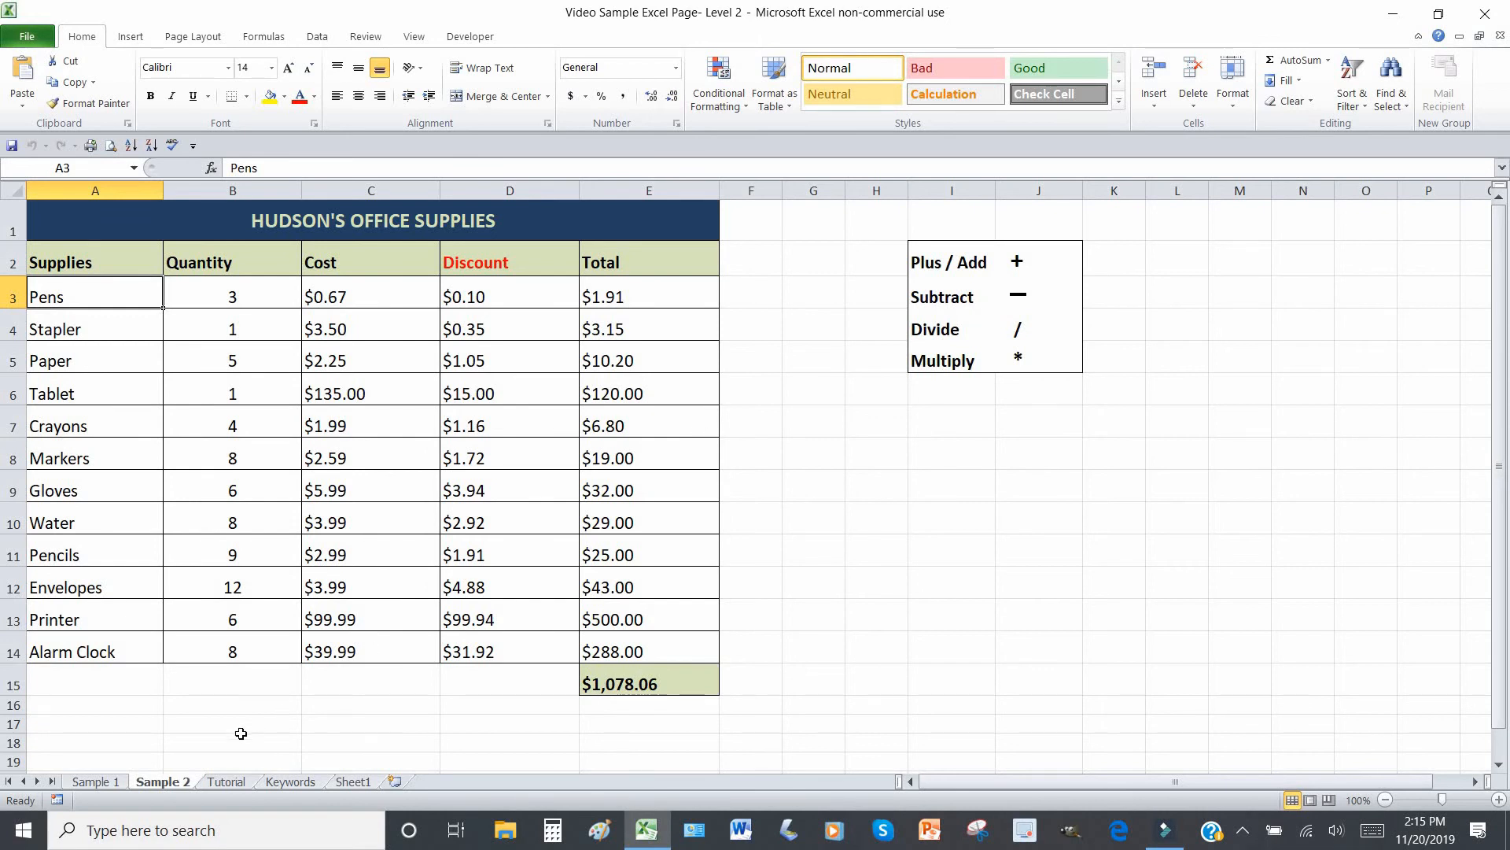
Look through the Tutorial, Keywords, Sheet1, Sample 1 and Sample 2 worksheets, finishing on Keywords.
left_click(226, 782)
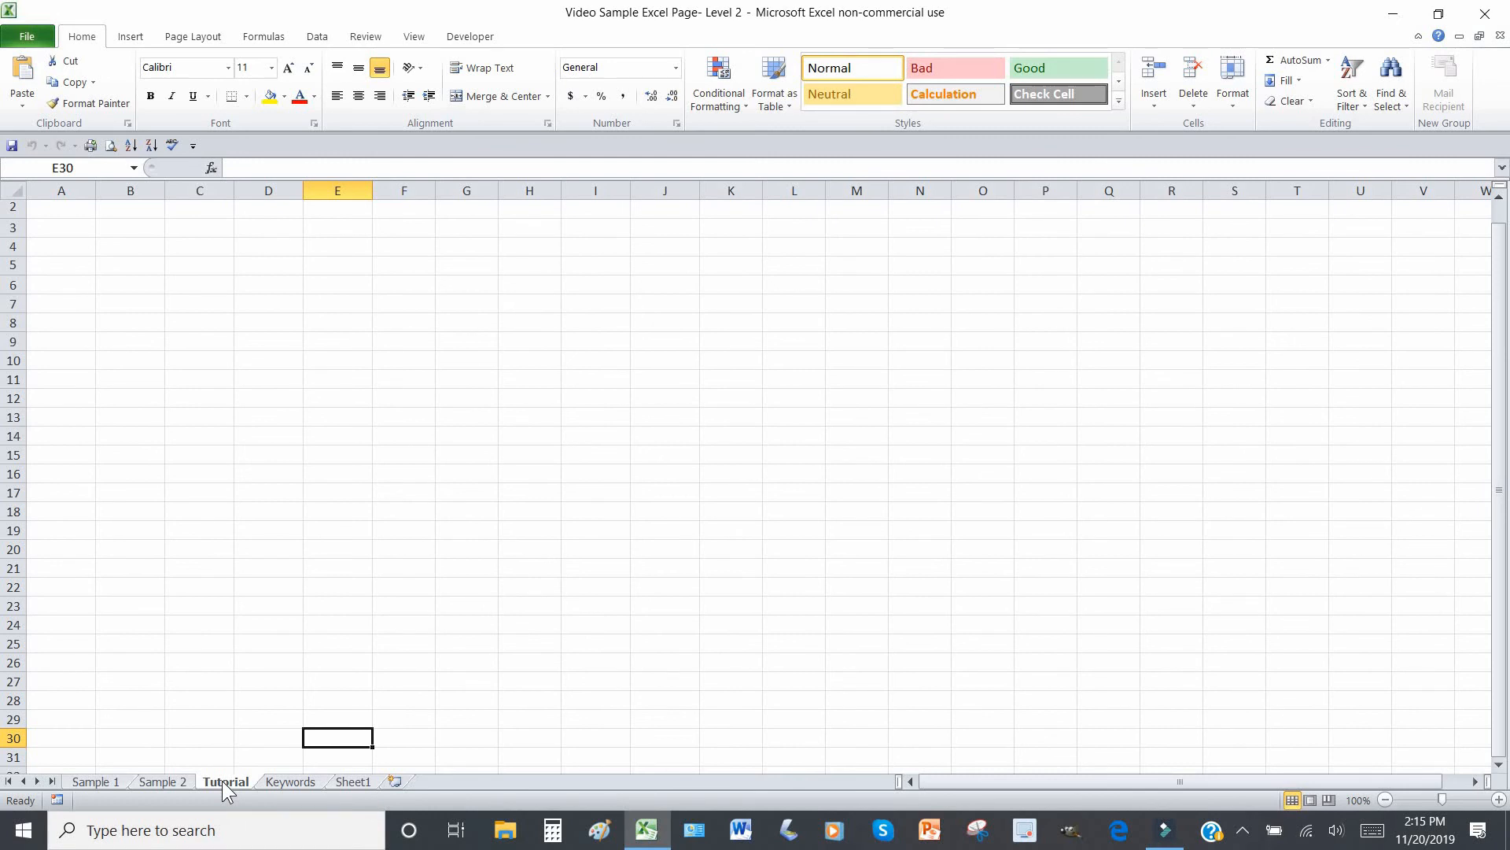
left_click(269, 780)
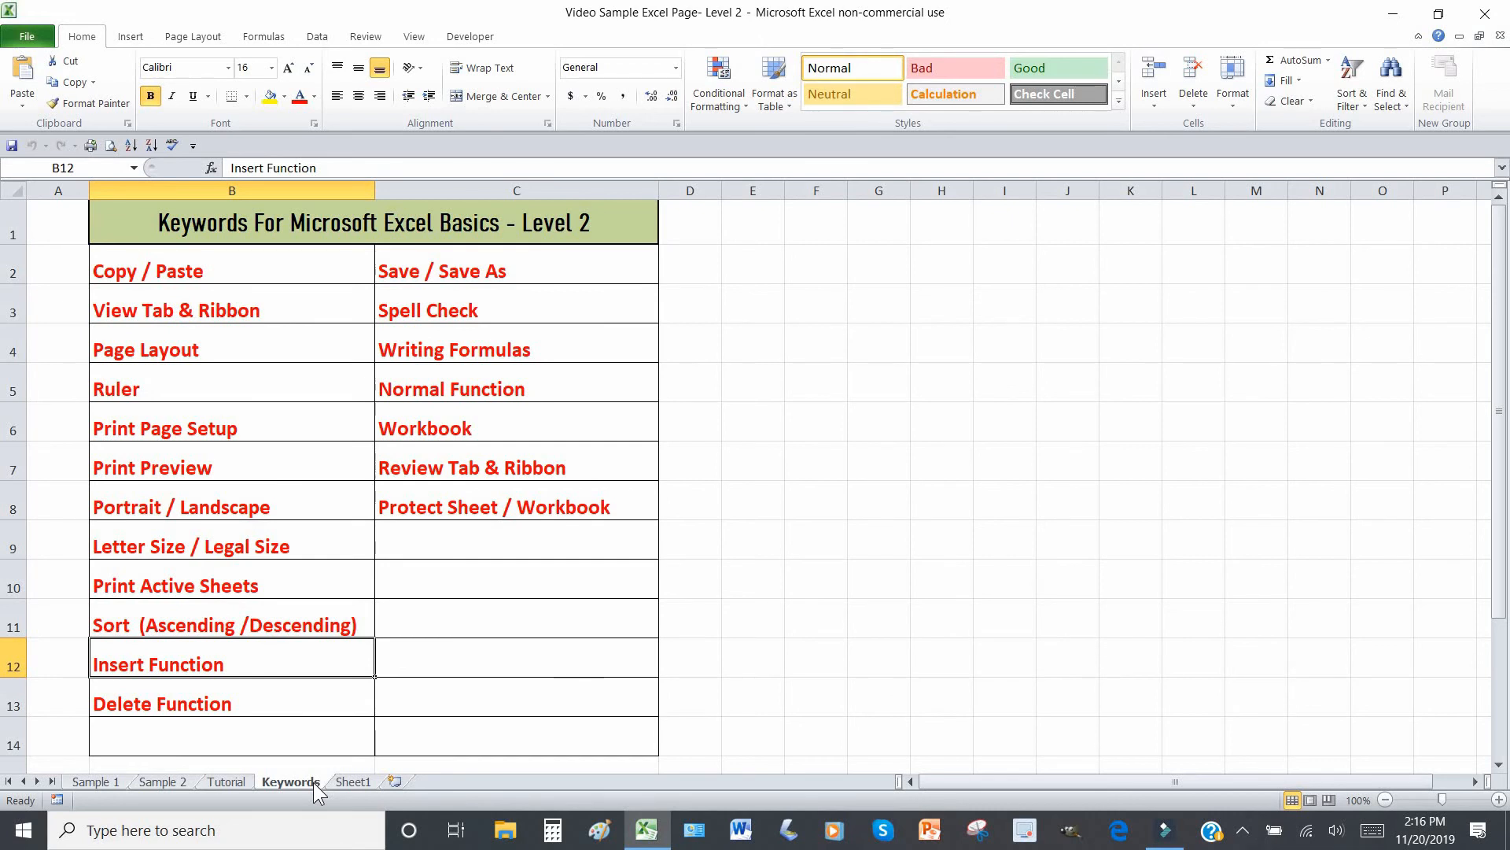
left_click(354, 779)
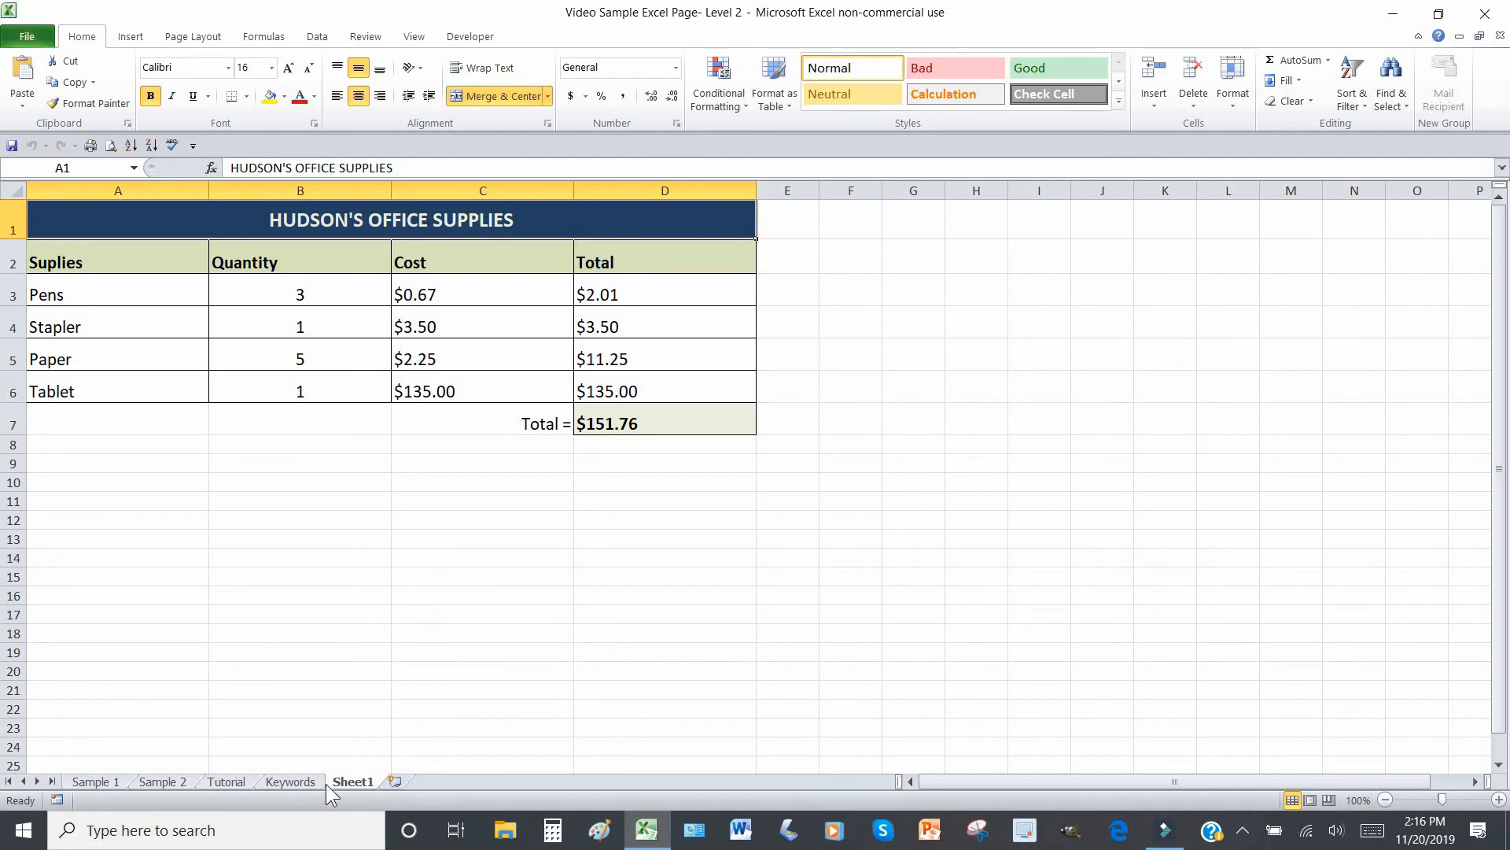
left_click(306, 780)
left_click(247, 781)
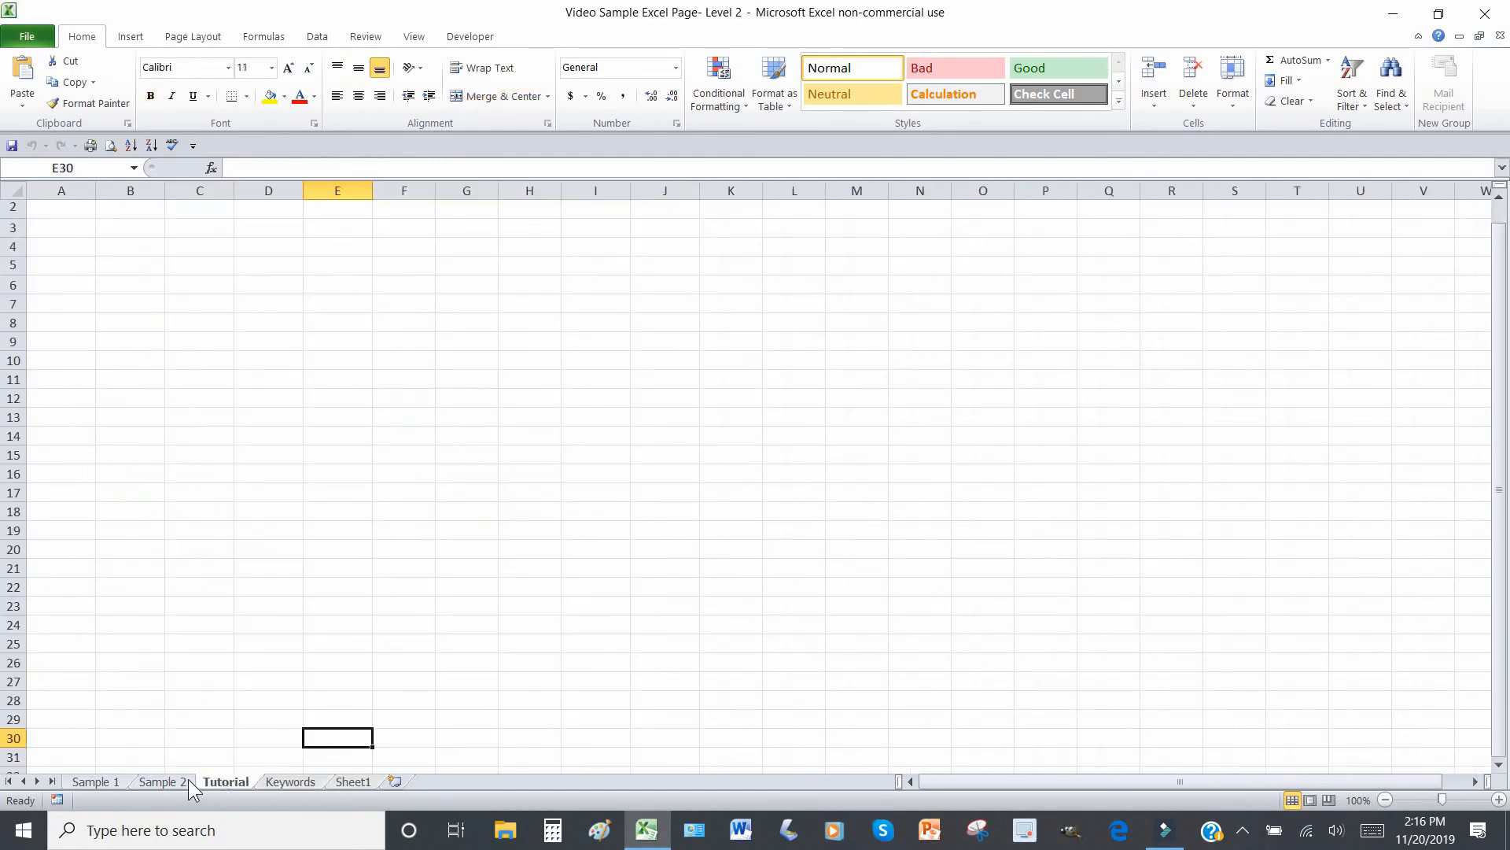
left_click(86, 780)
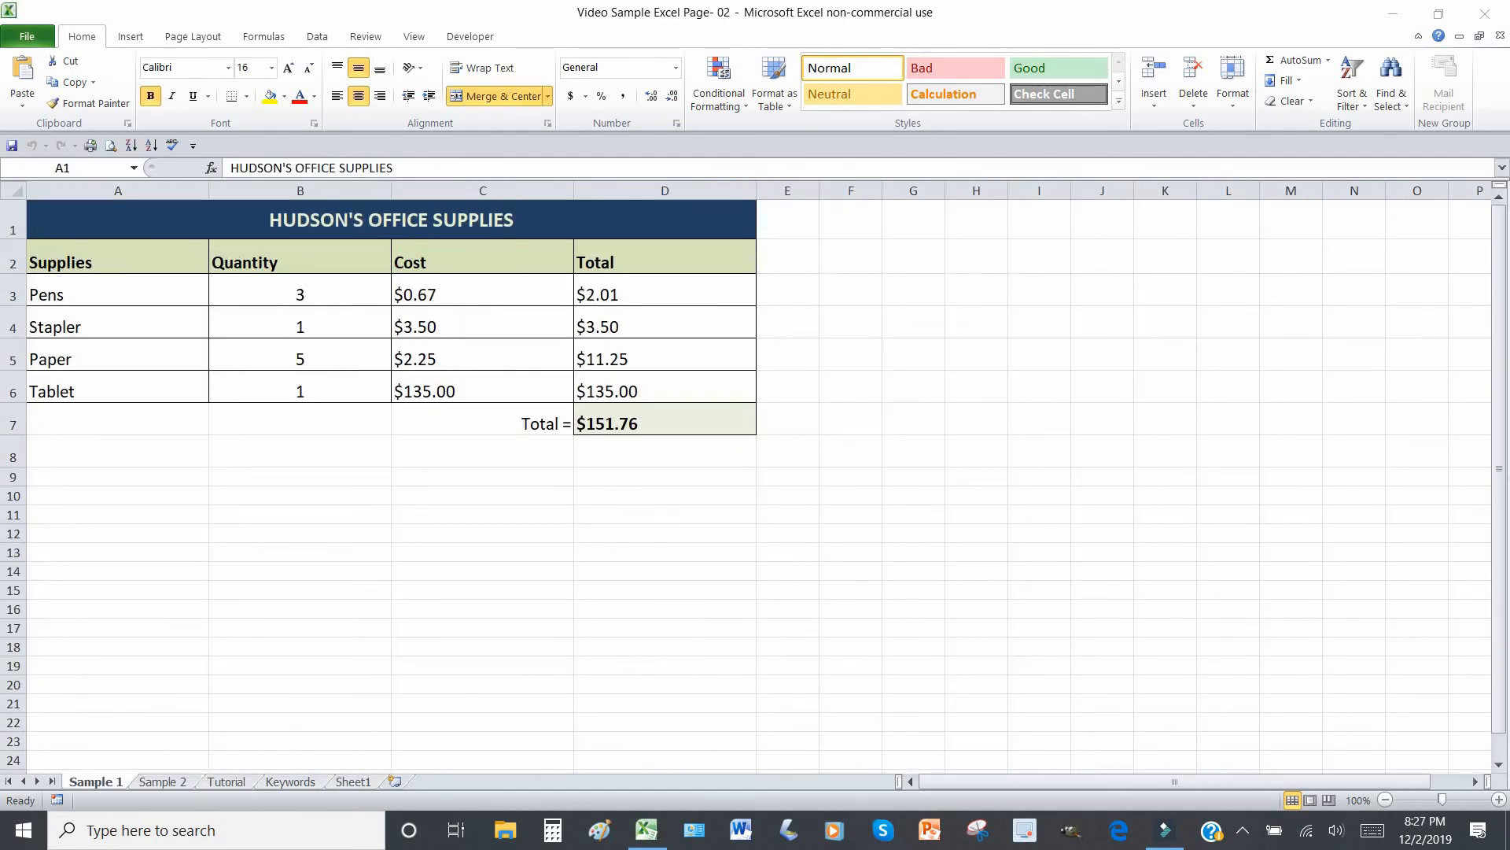
left_click(189, 778)
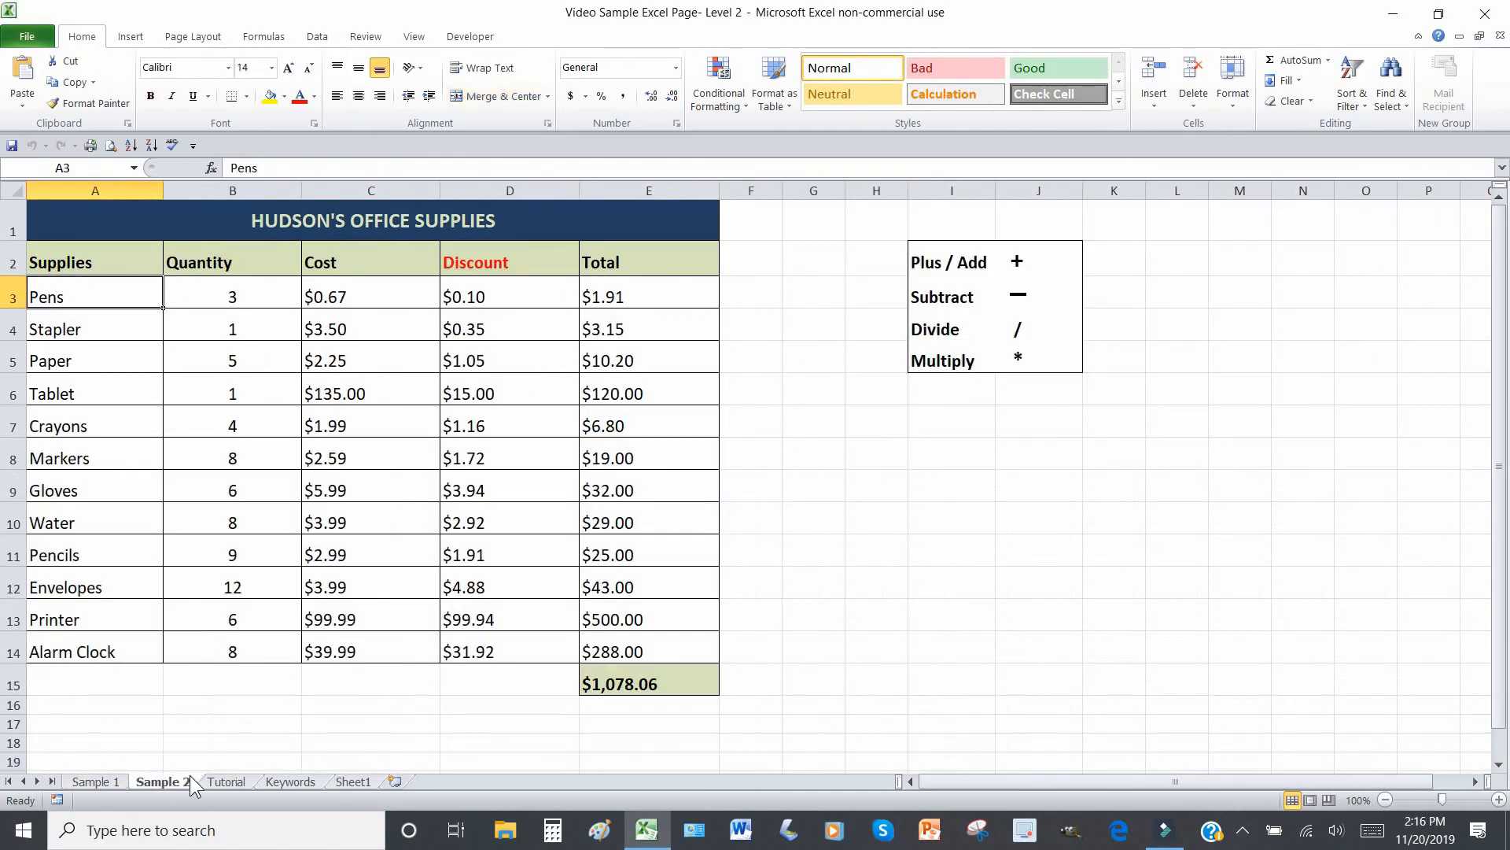
left_click(228, 780)
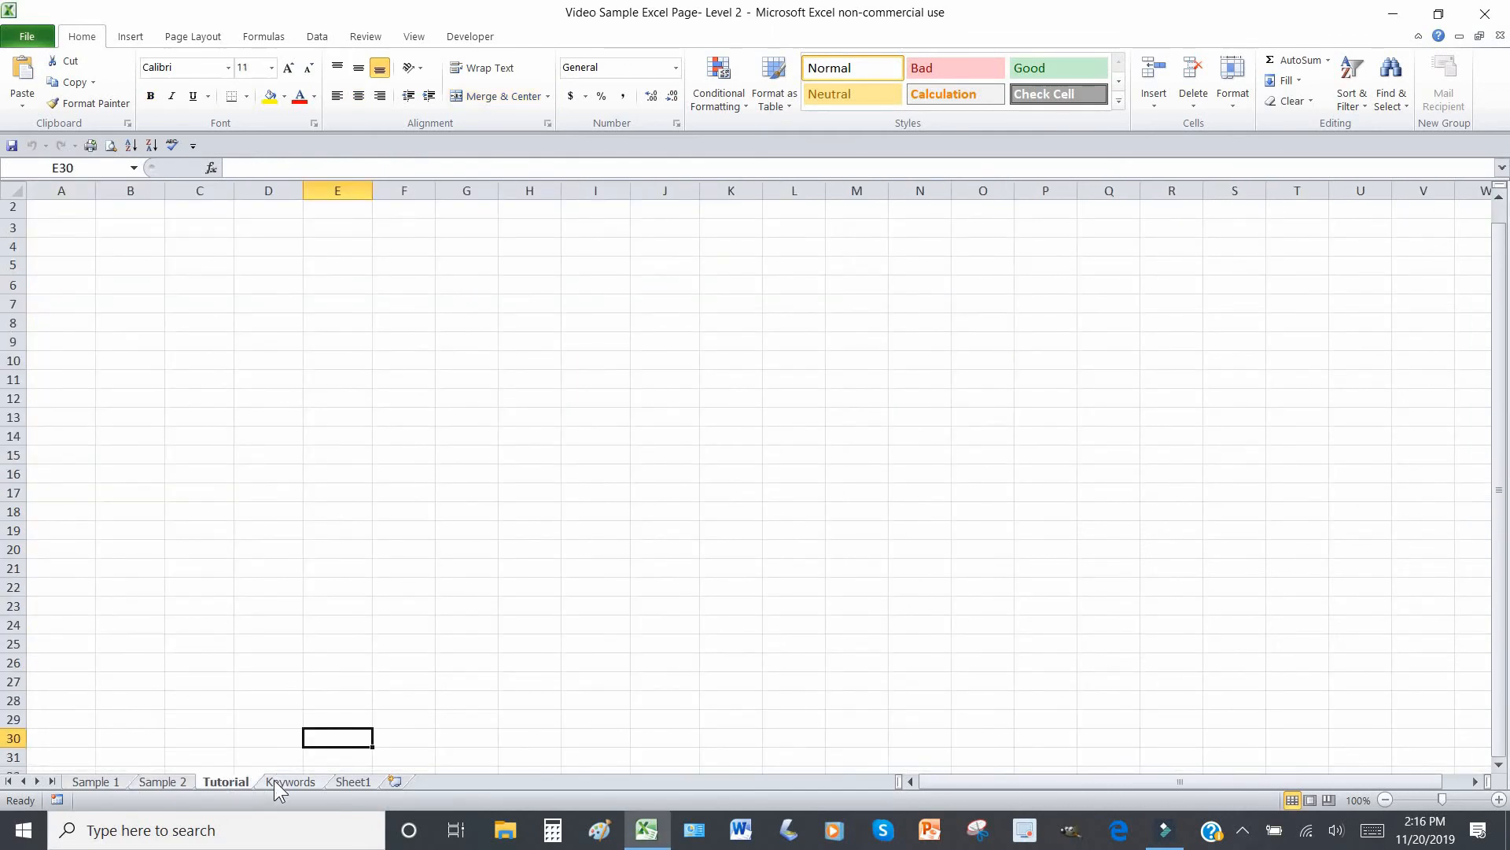
left_click(274, 779)
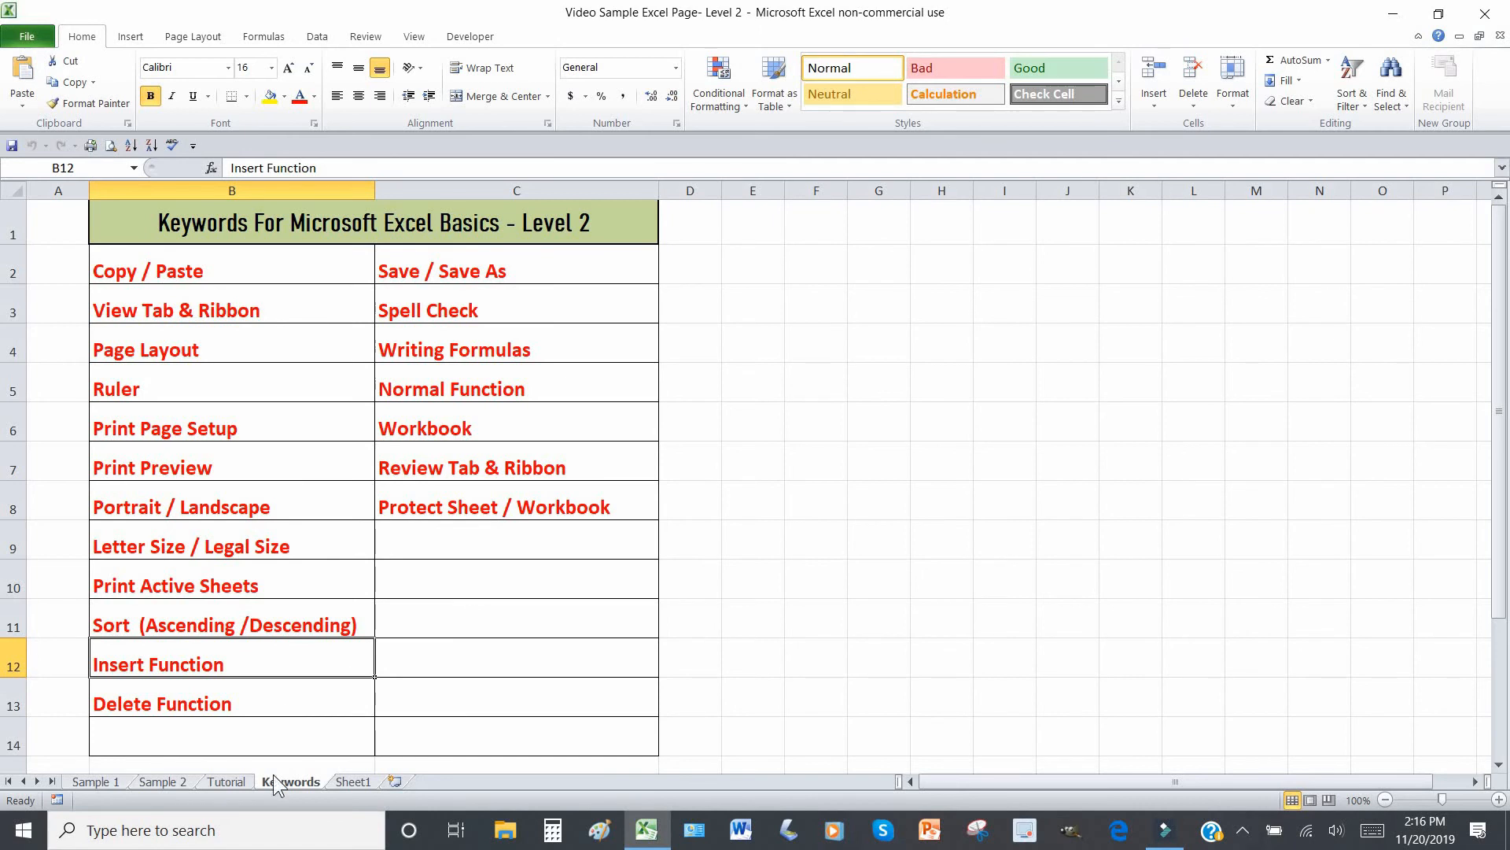
Examine the sheet and workbook protection commands and select the Protect Sheet / Workbook keyword cell.
left_click(366, 37)
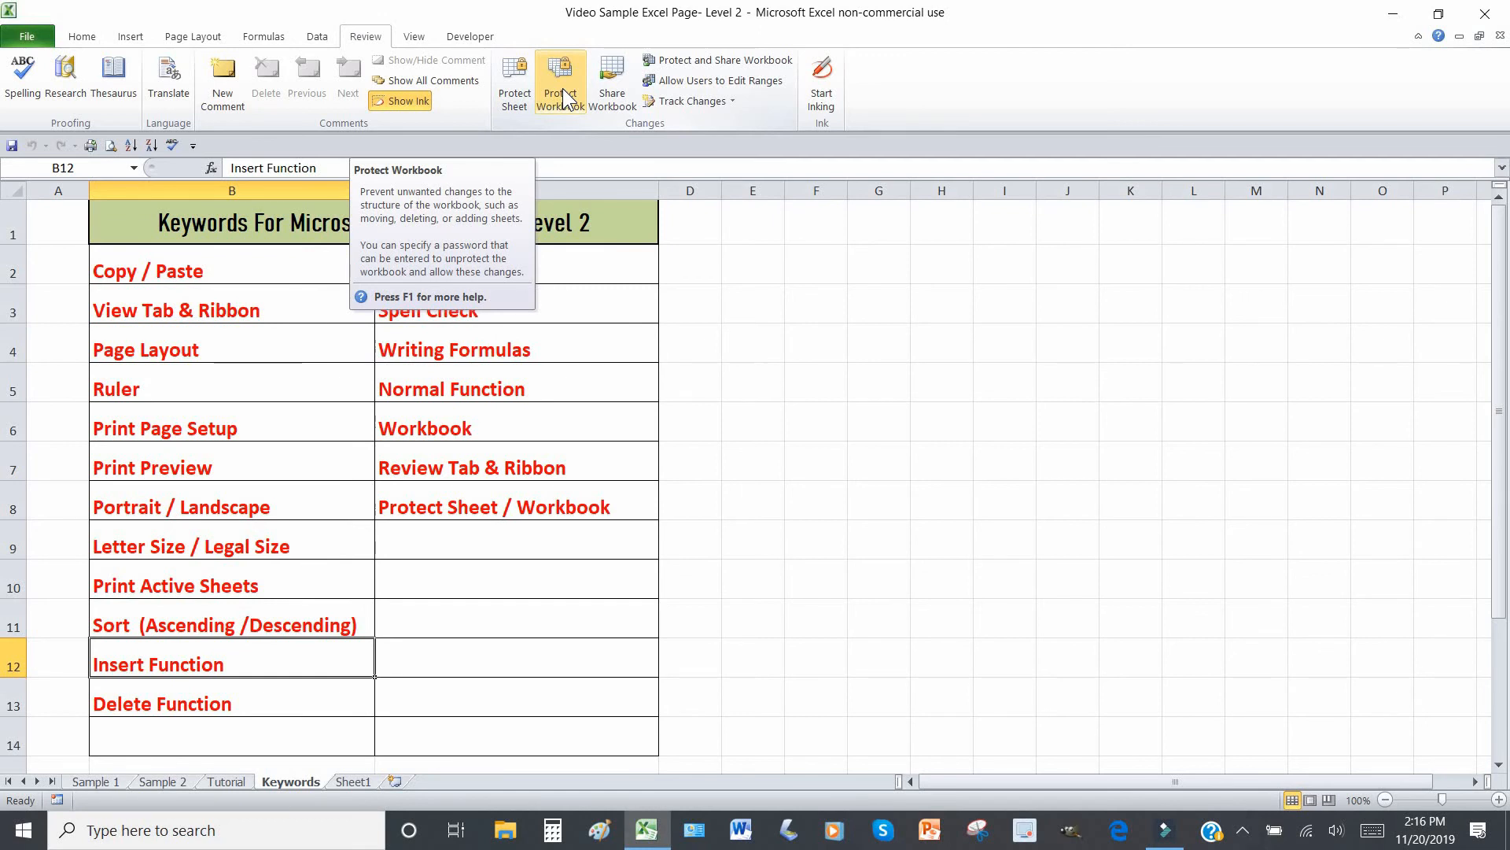
left_click(466, 514)
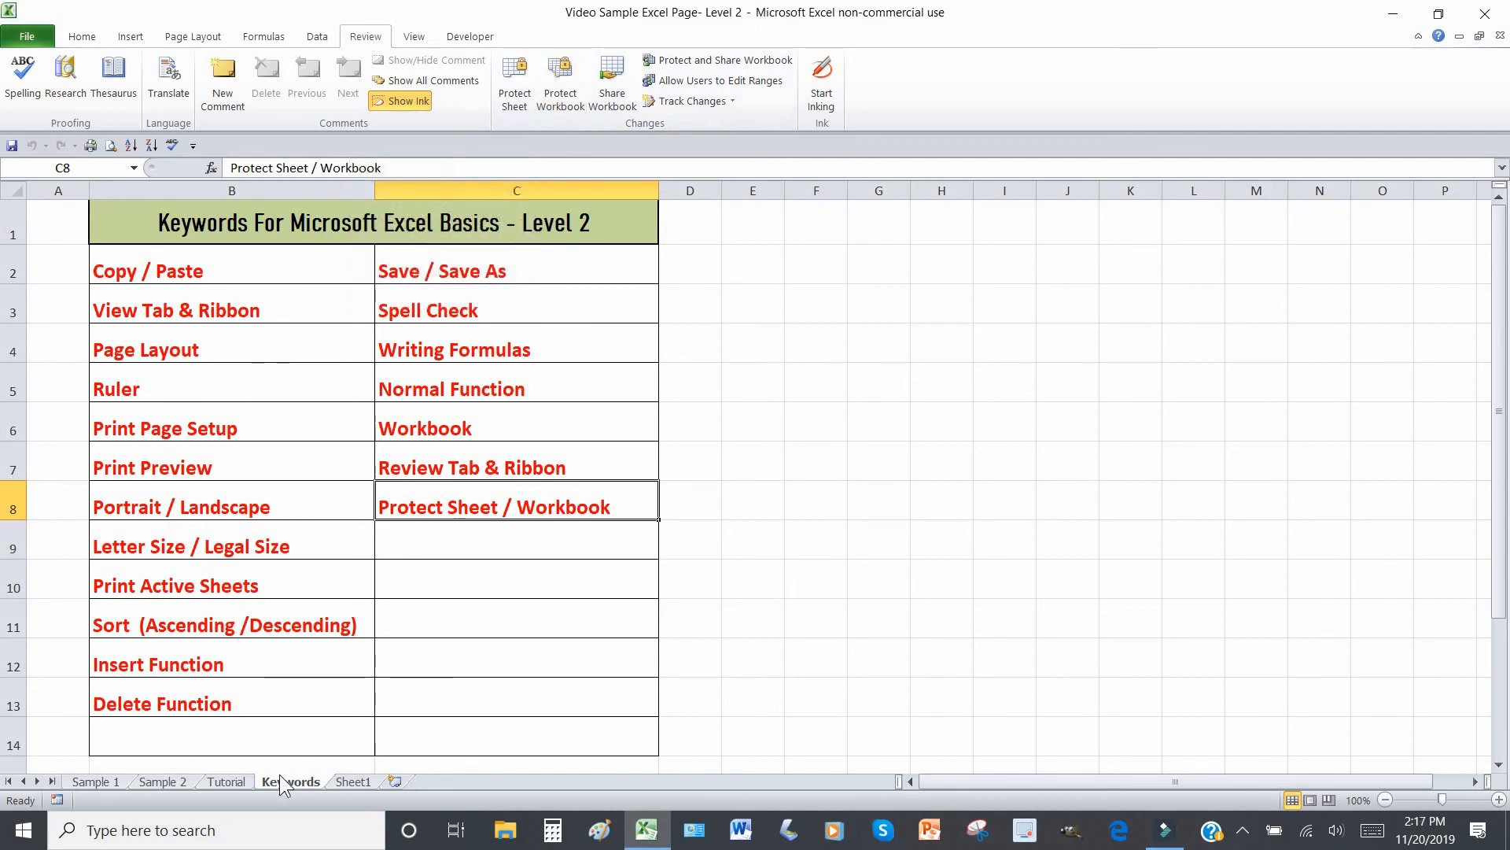
Check how the Sample 1 sheet would print in Print Preview and return to the worksheet.
left_click(228, 781)
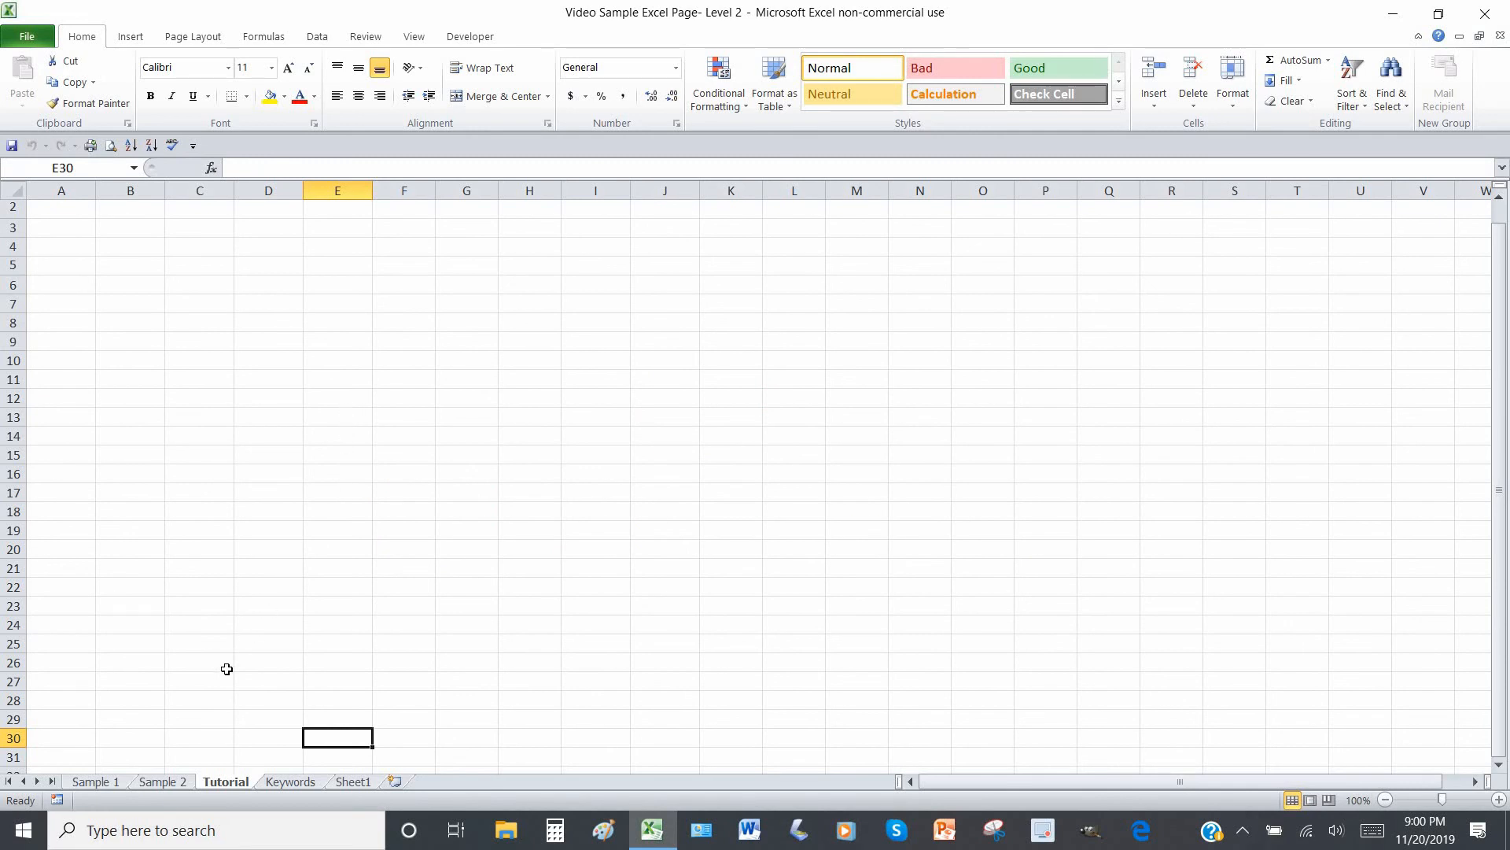
left_click(95, 782)
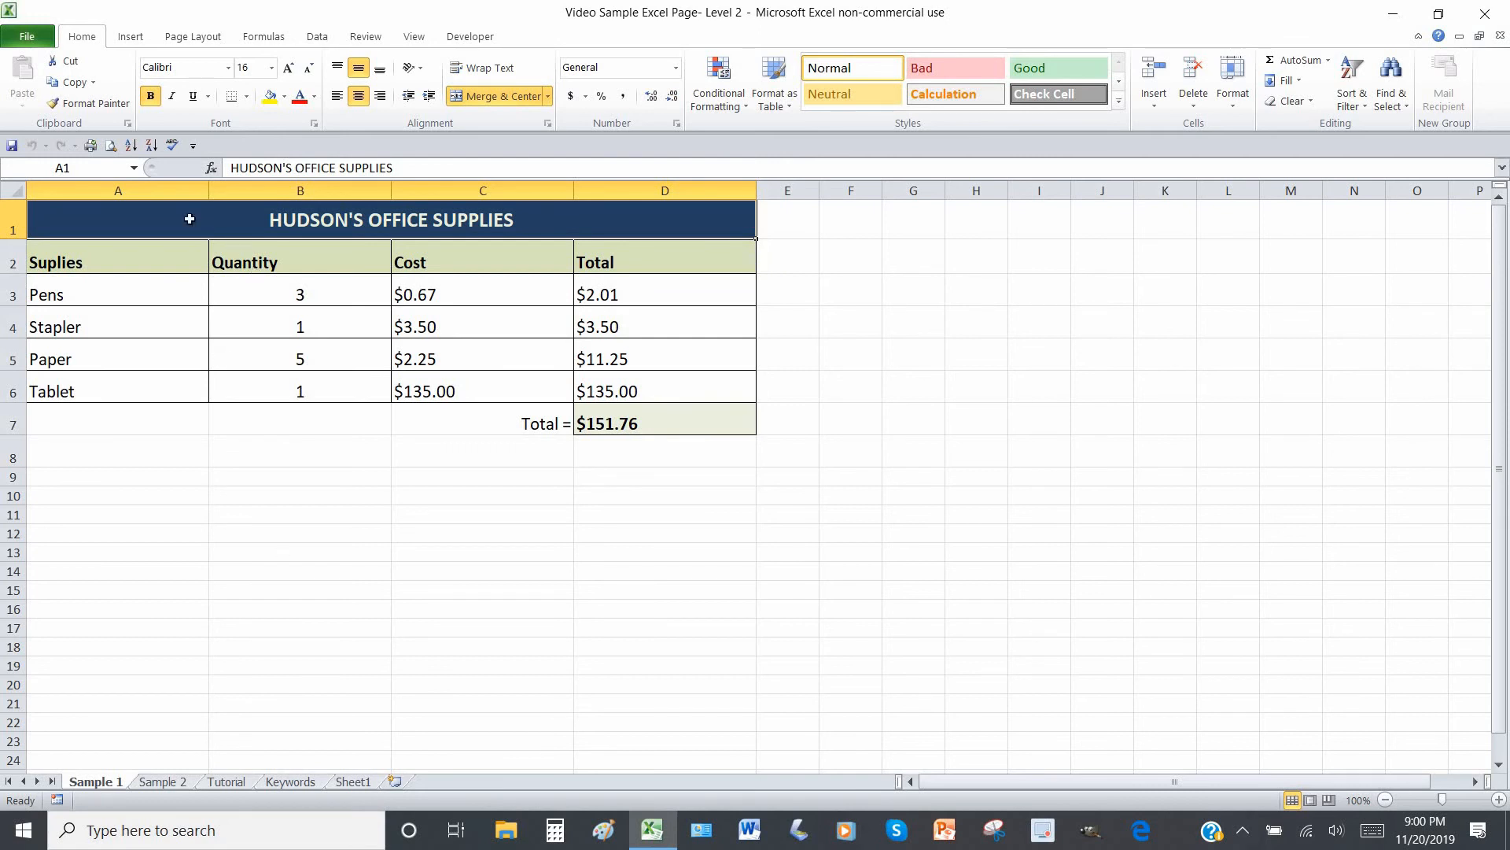
left_click(109, 144)
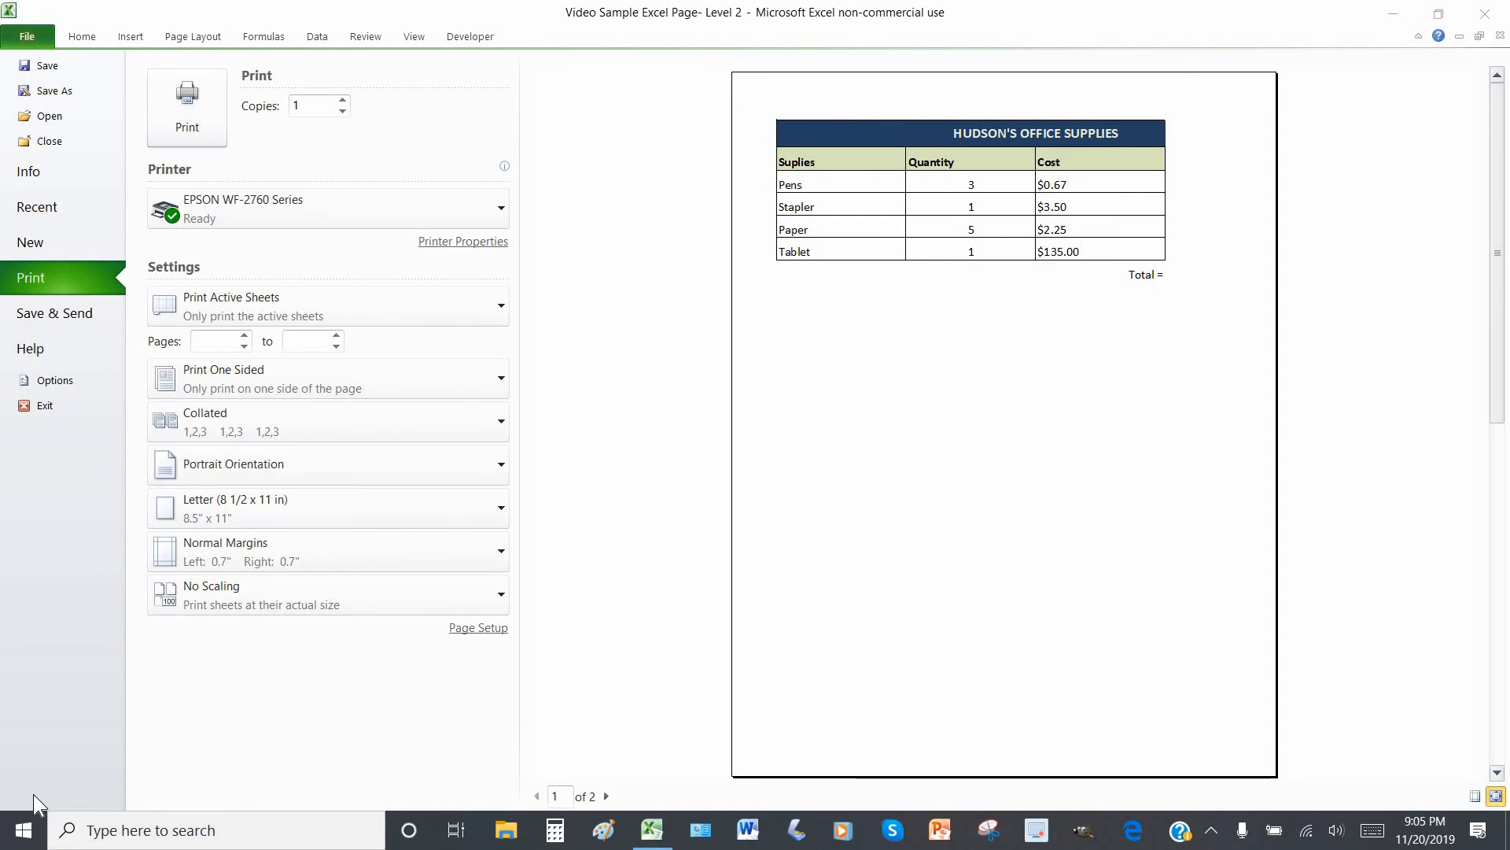
left_click(75, 41)
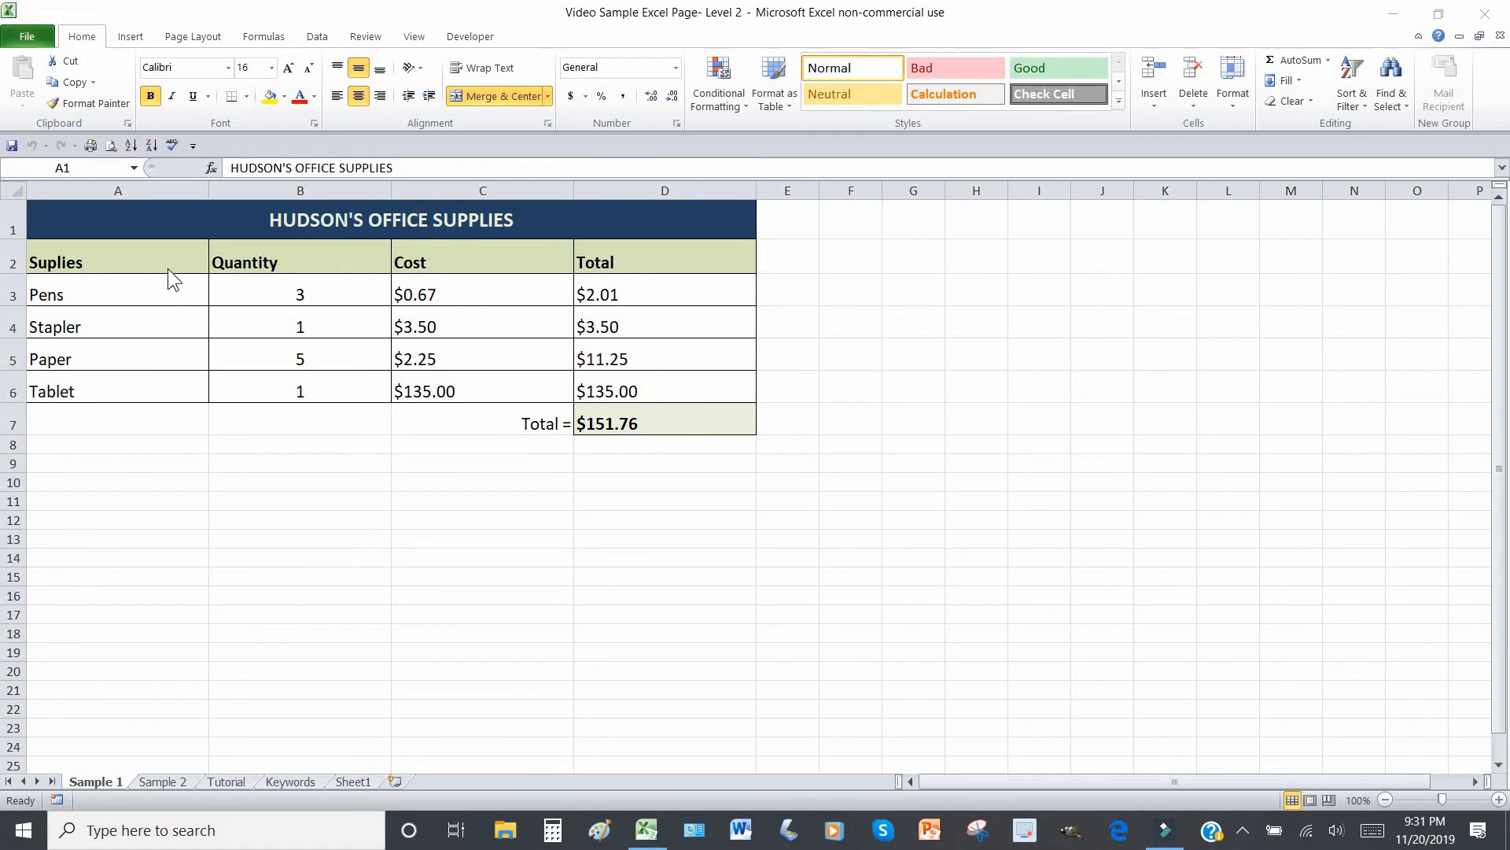
left_click(111, 145)
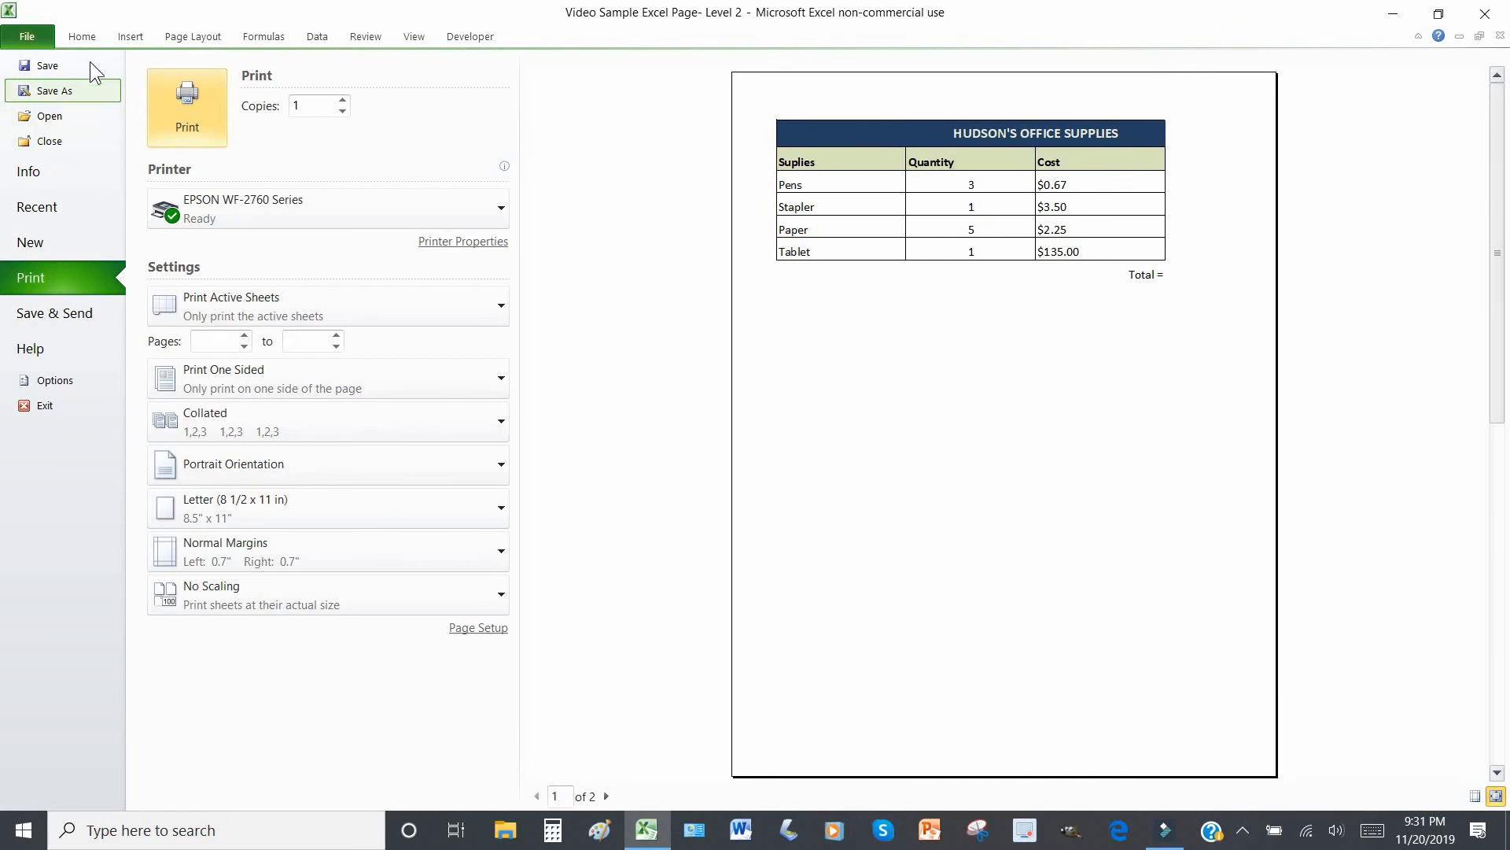
left_click(85, 40)
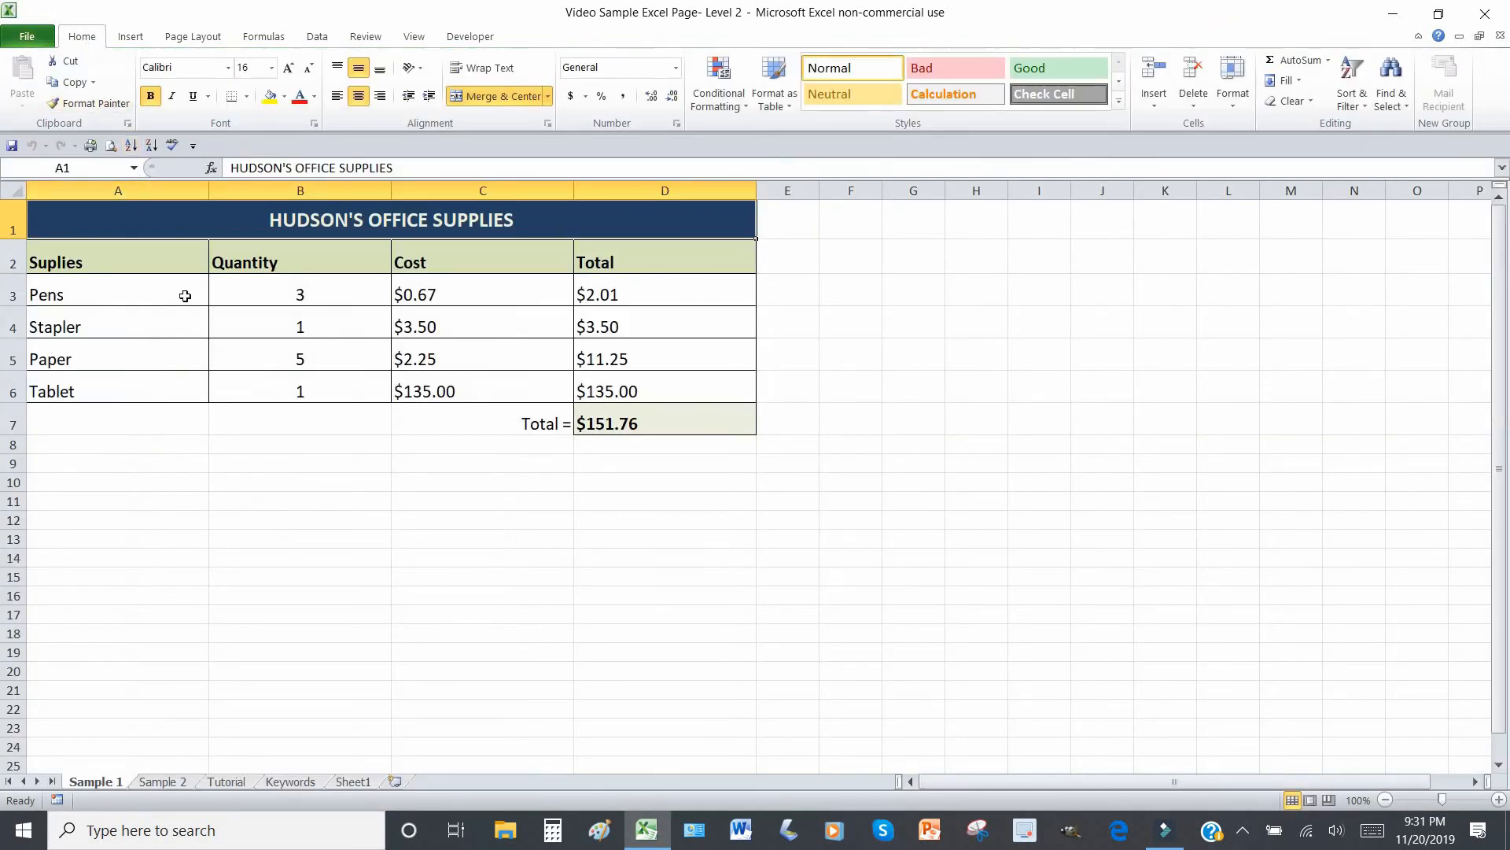
Reach the print settings and preview of Sample 1 by way of the workbook information page, and return to the worksheet.
left_click(23, 41)
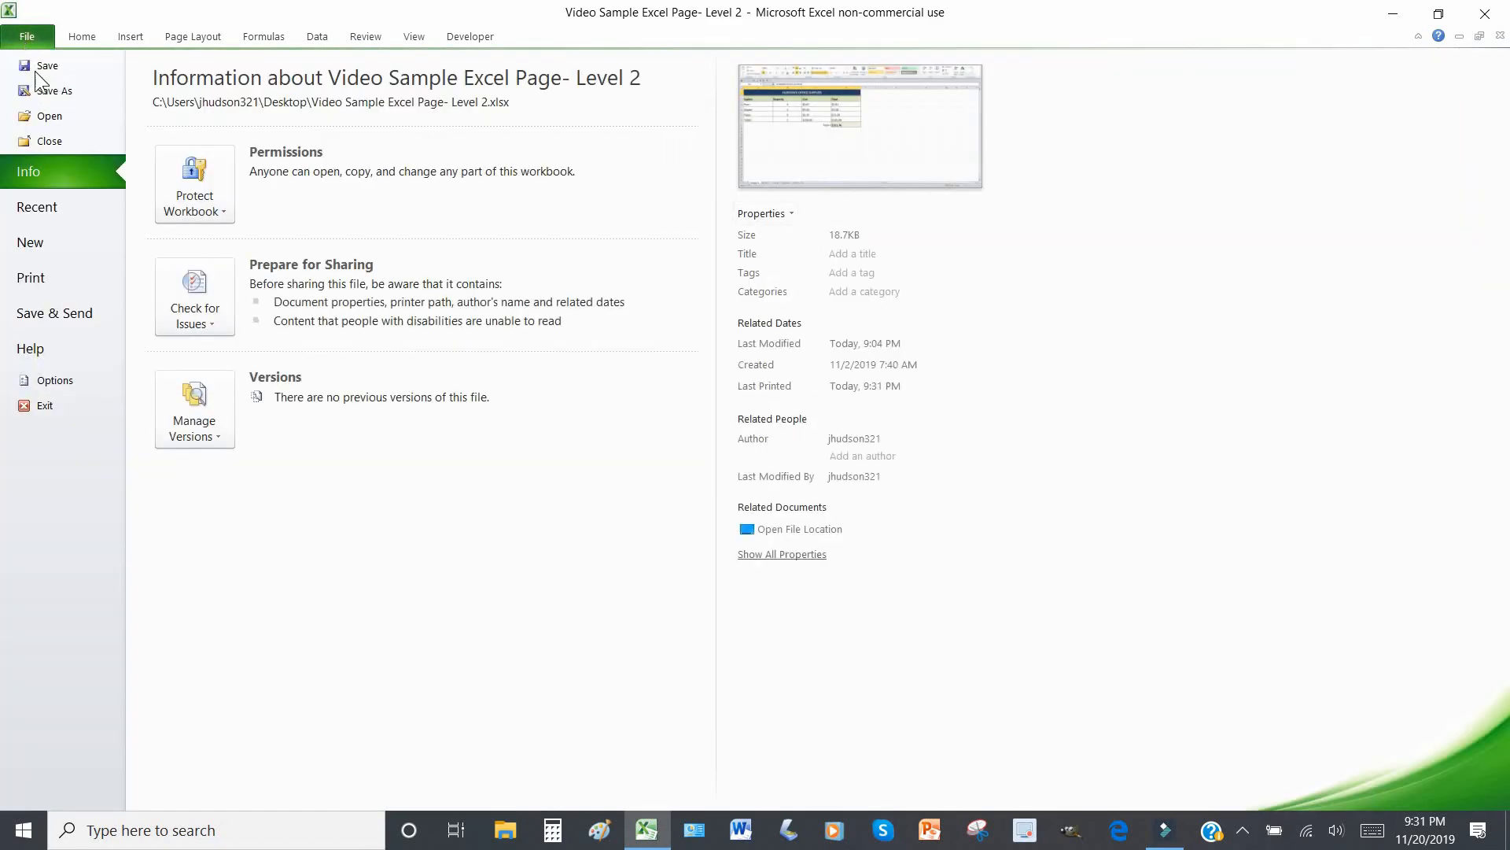
left_click(40, 283)
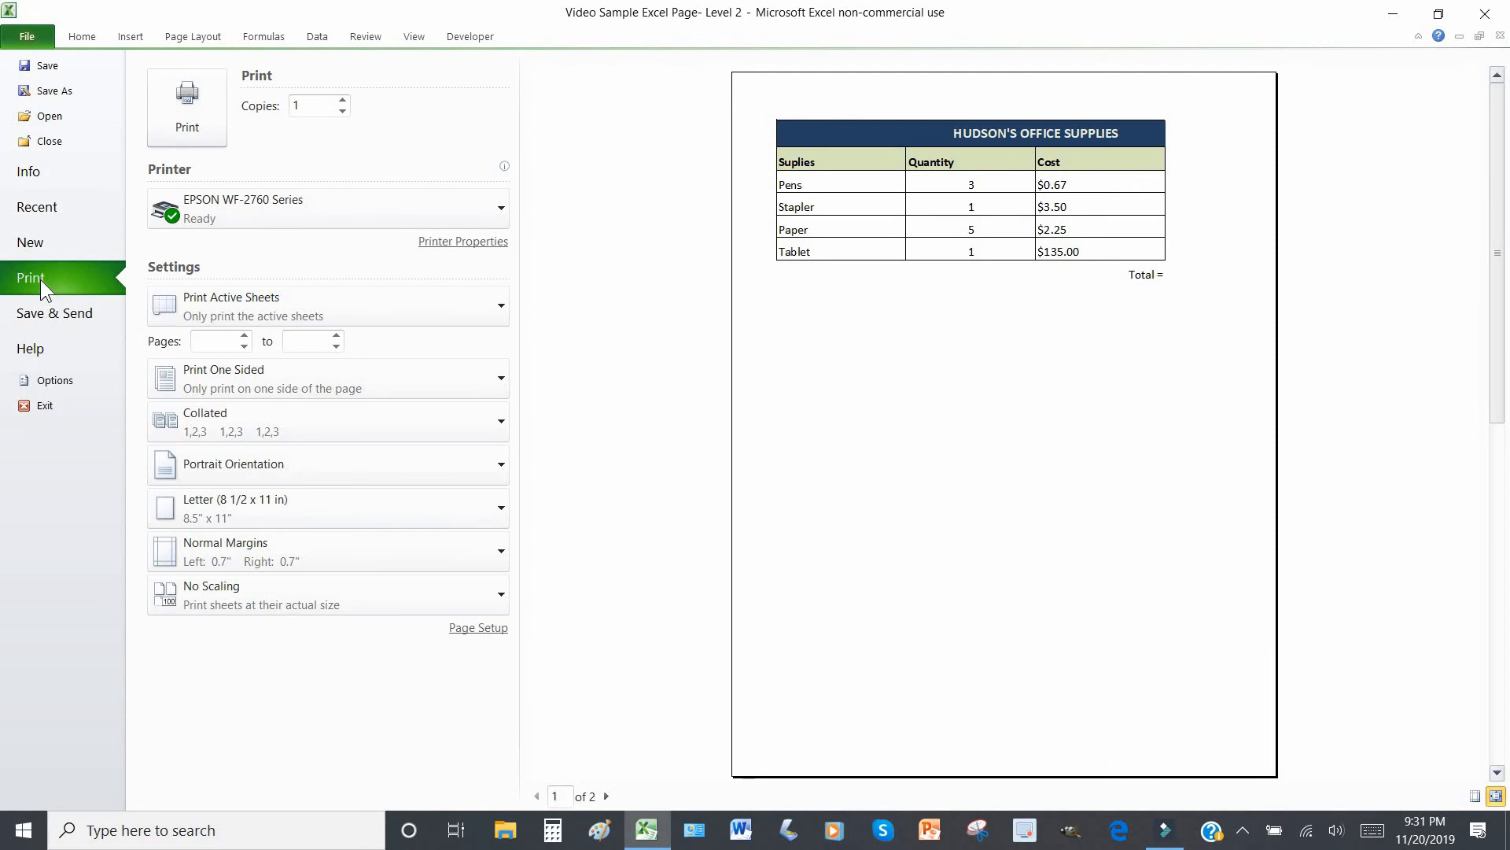
left_click(82, 40)
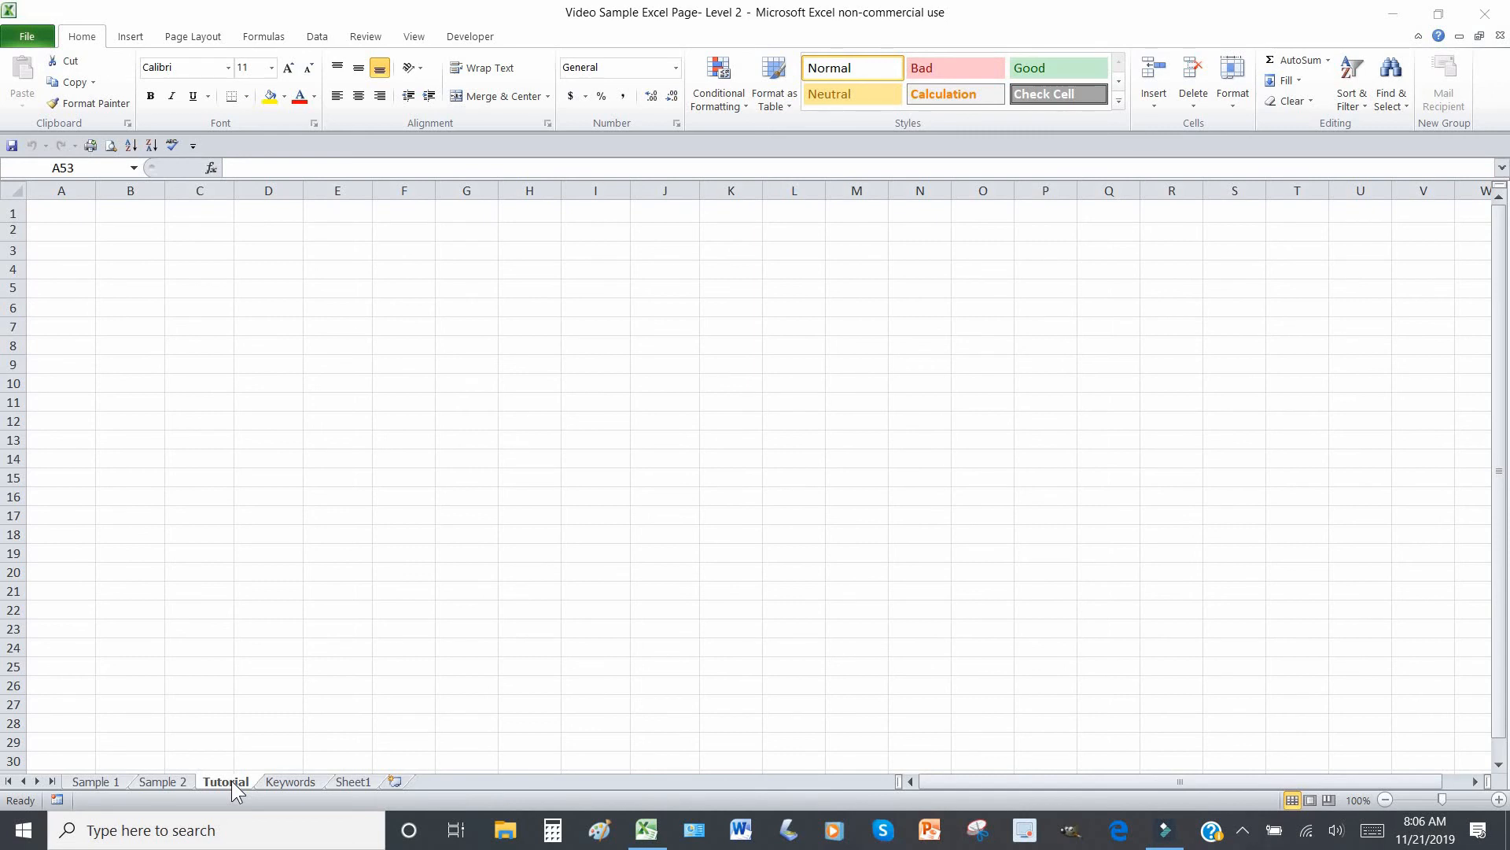
Show the Sample 1 sheet again and display its print preview.
left_click(88, 780)
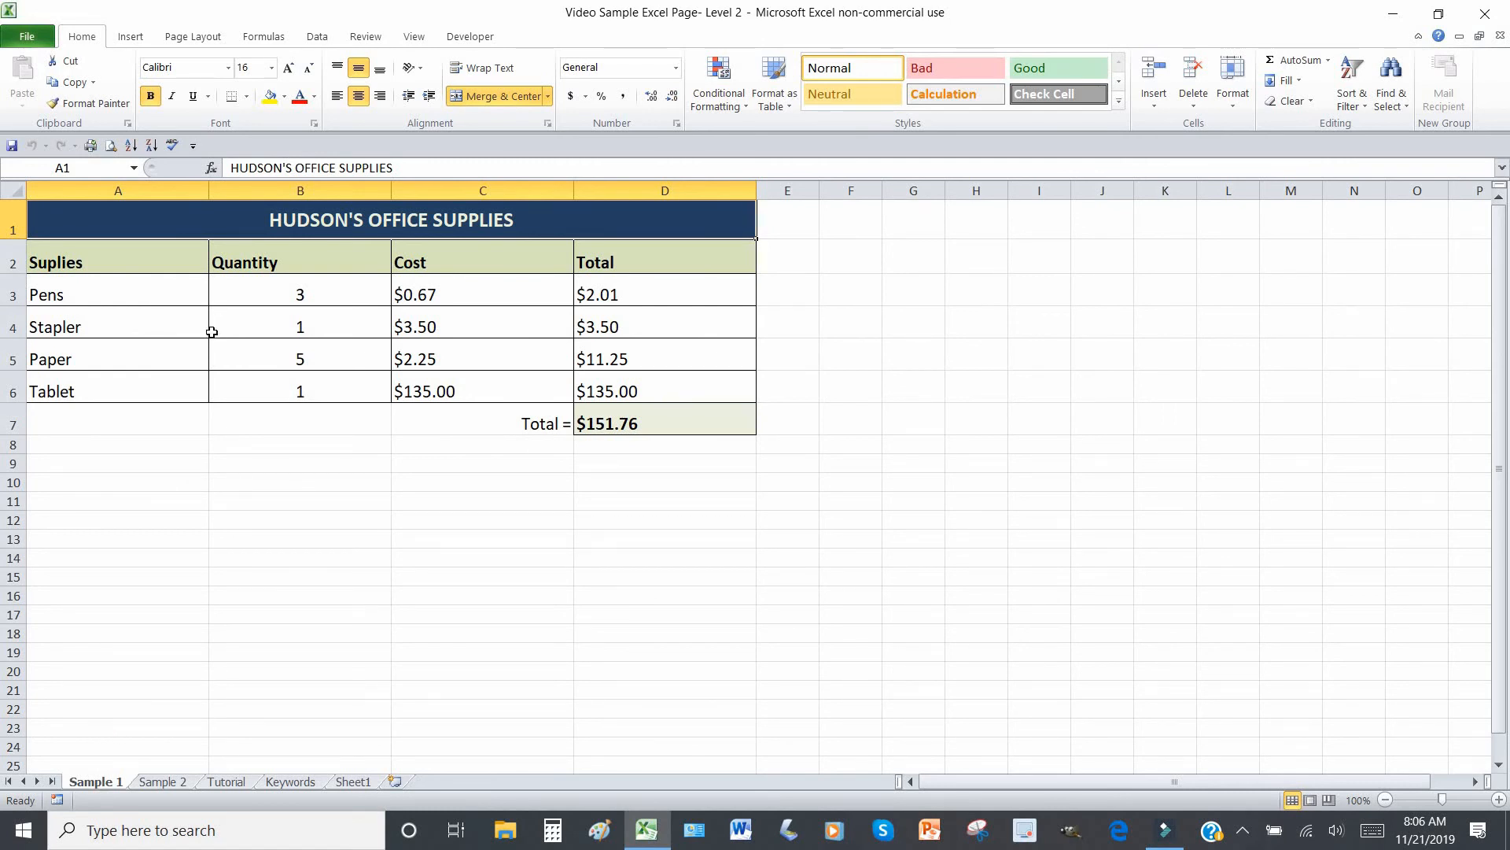
left_click(112, 144)
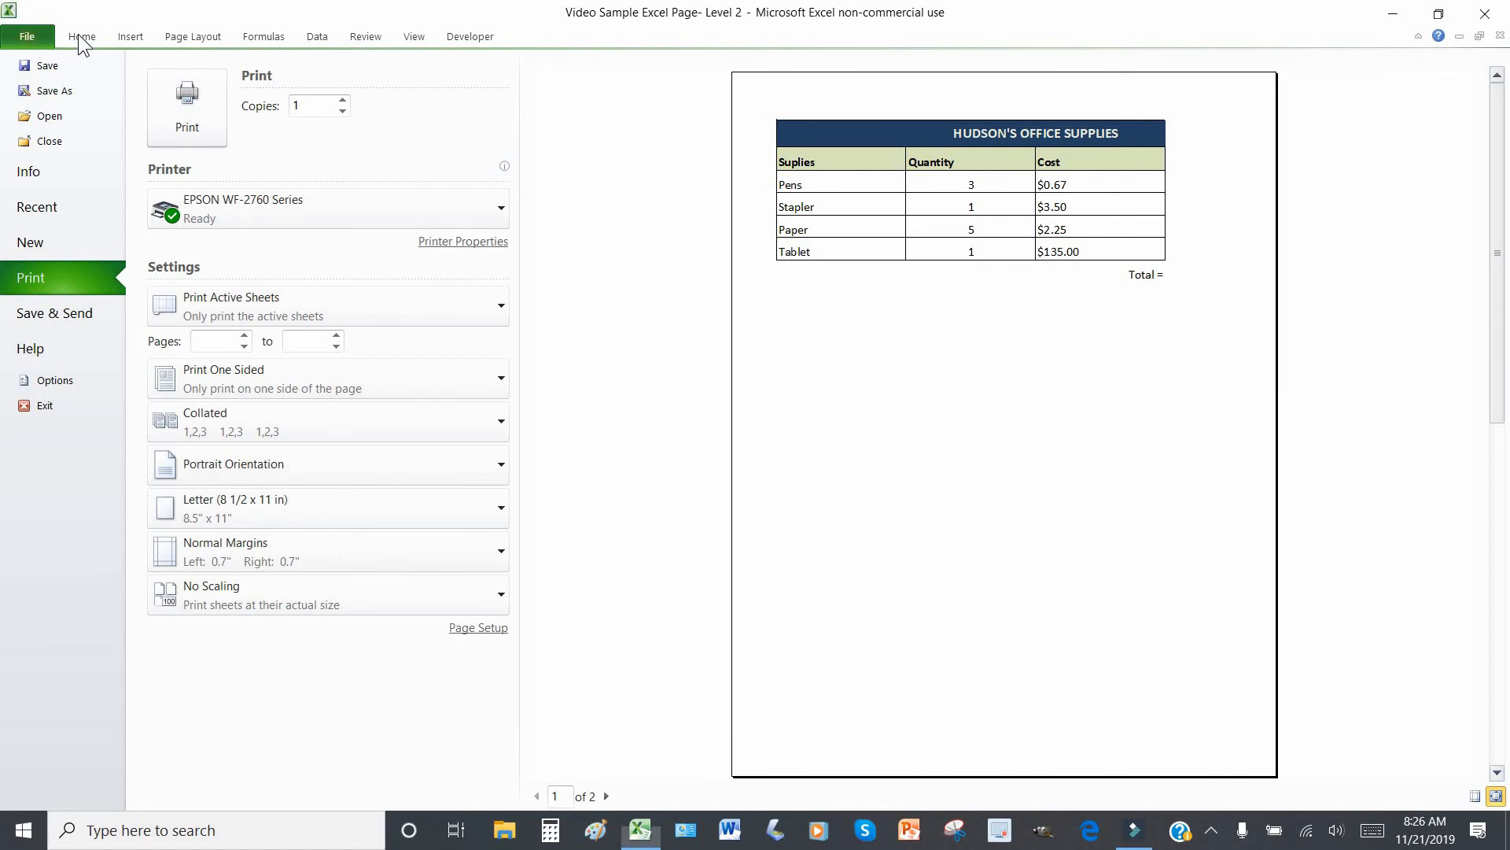
Return to the Sample 1 worksheet, check its print preview once more and go back to the sheet.
left_click(80, 36)
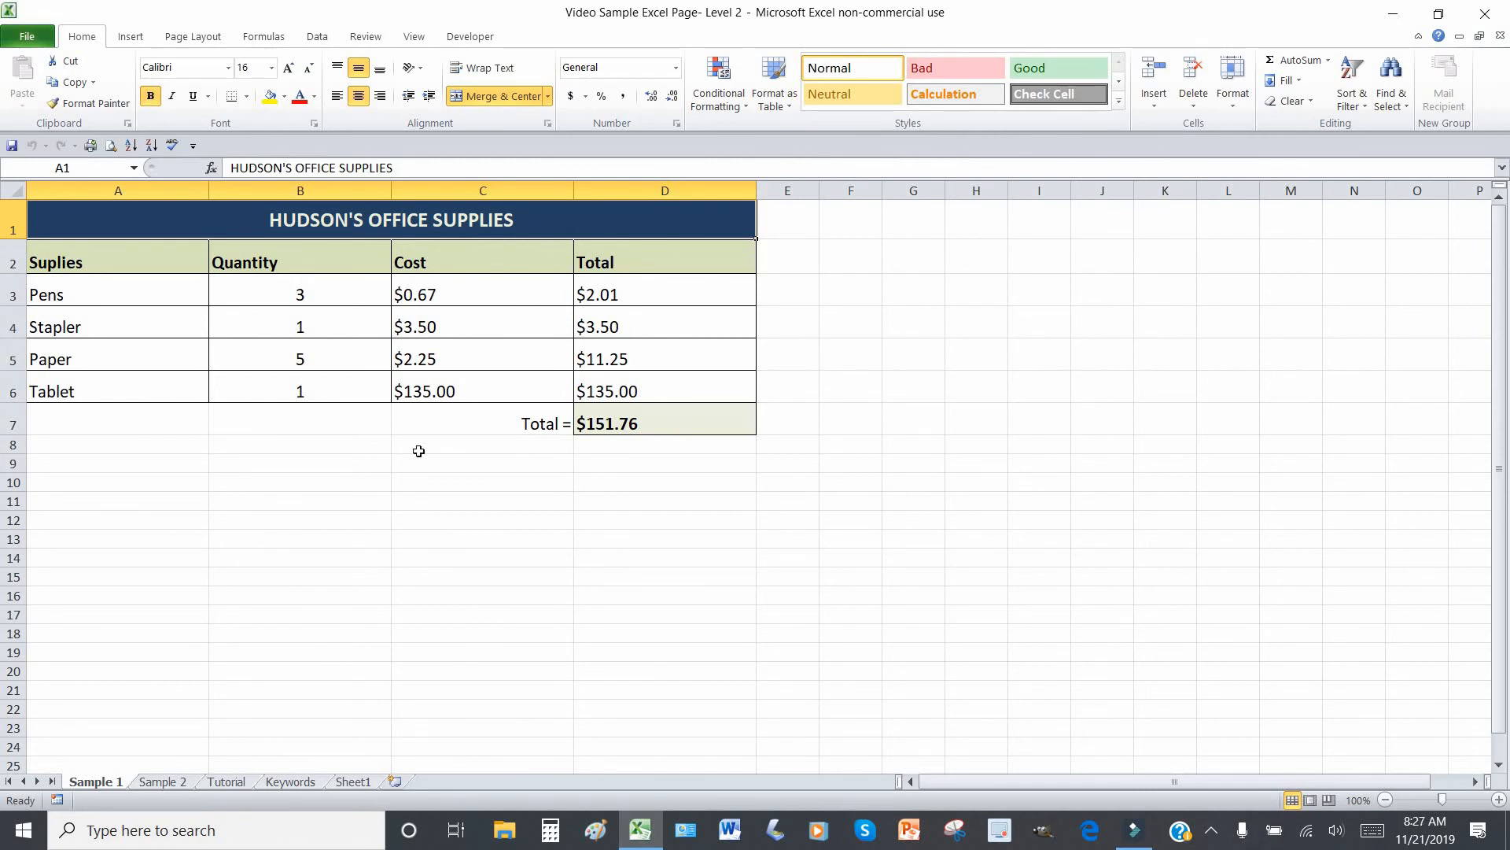
left_click(111, 146)
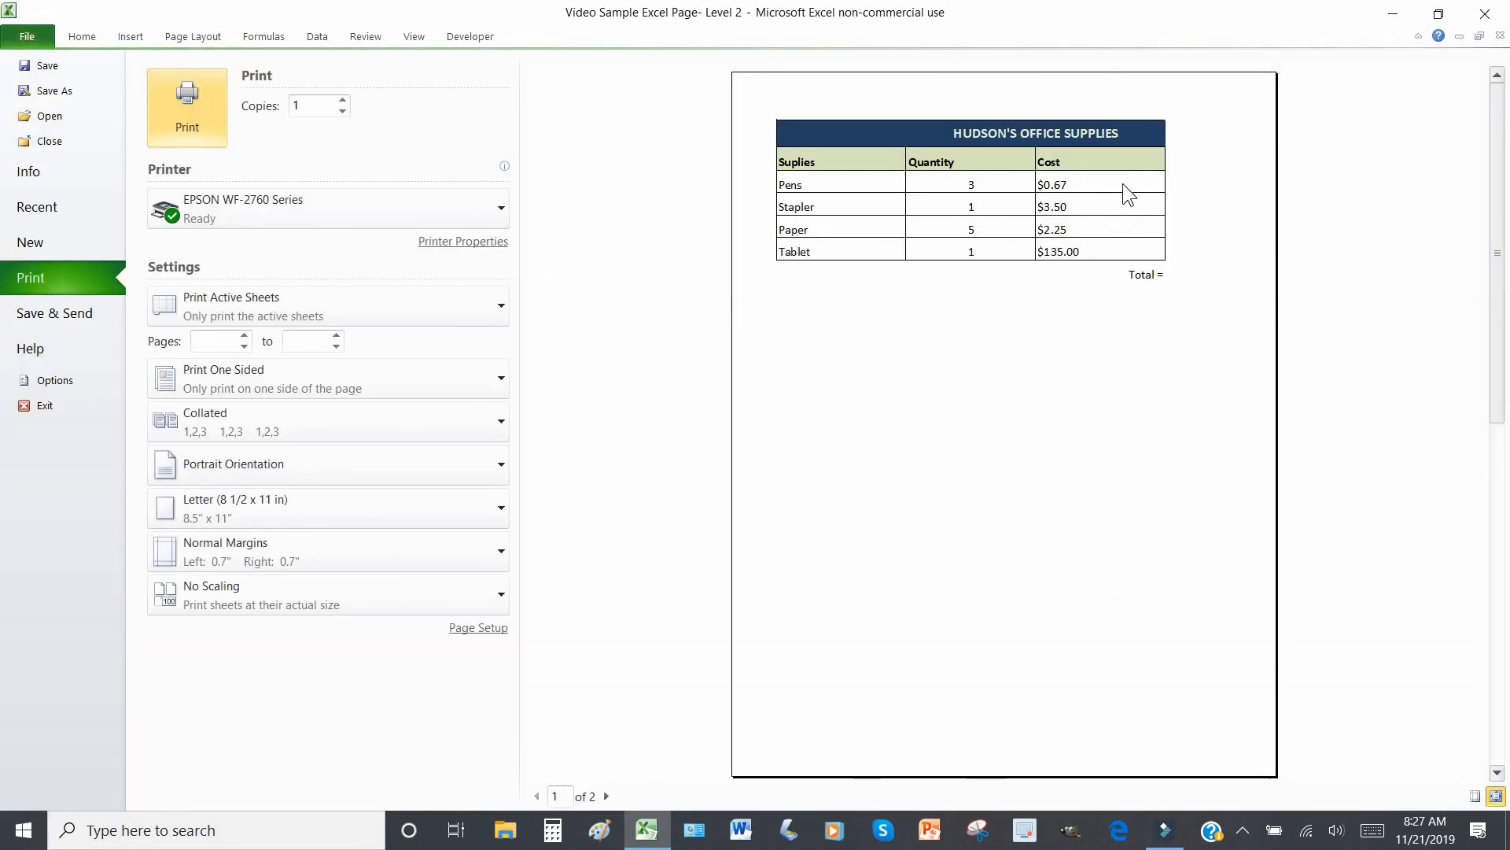
left_click(82, 37)
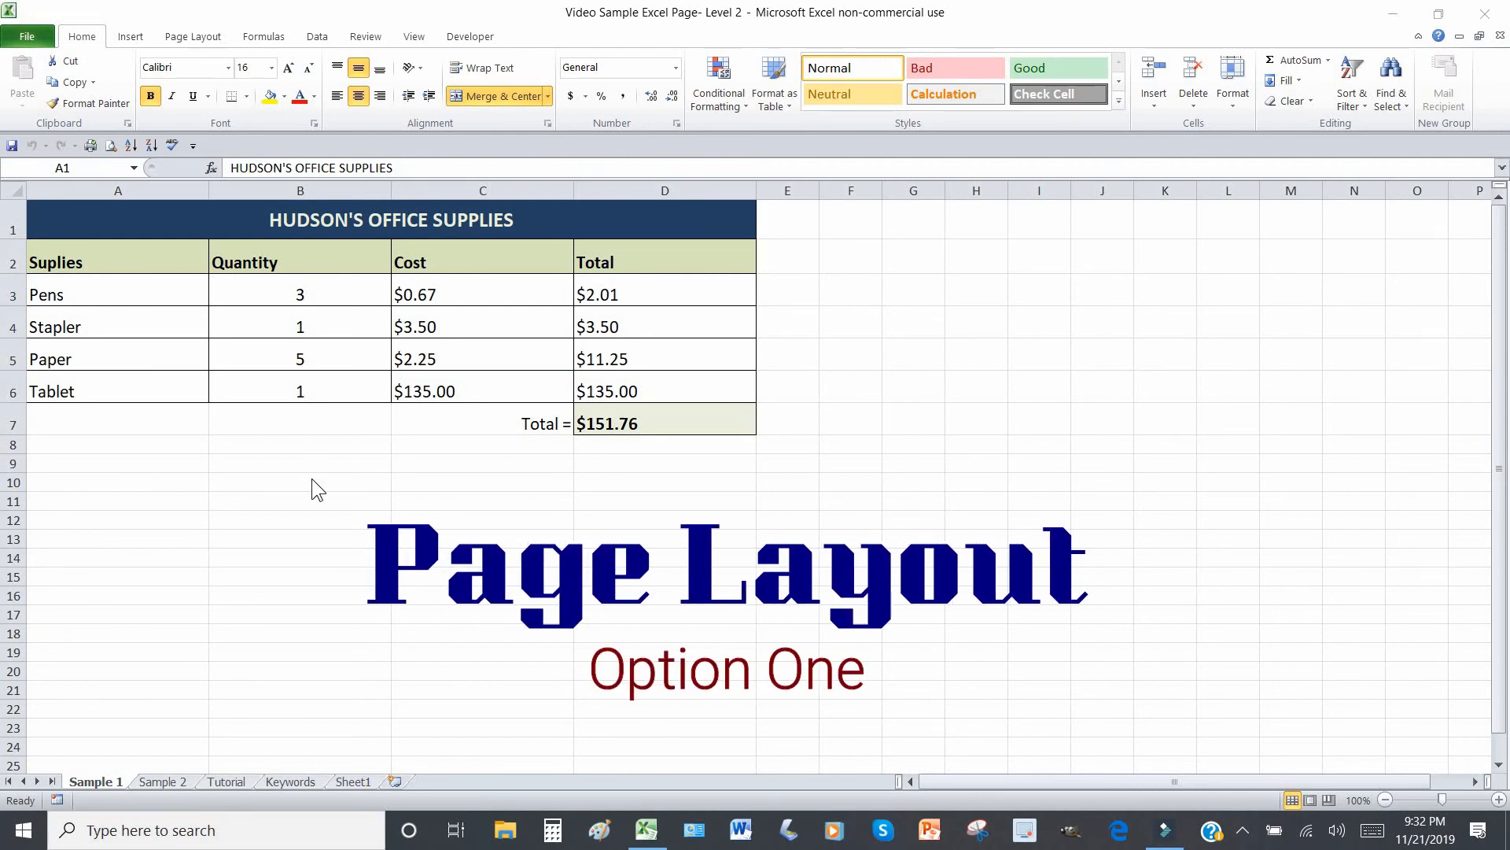
Show the page layout commands for Sample 1, check its print preview and return to the worksheet.
left_click(206, 39)
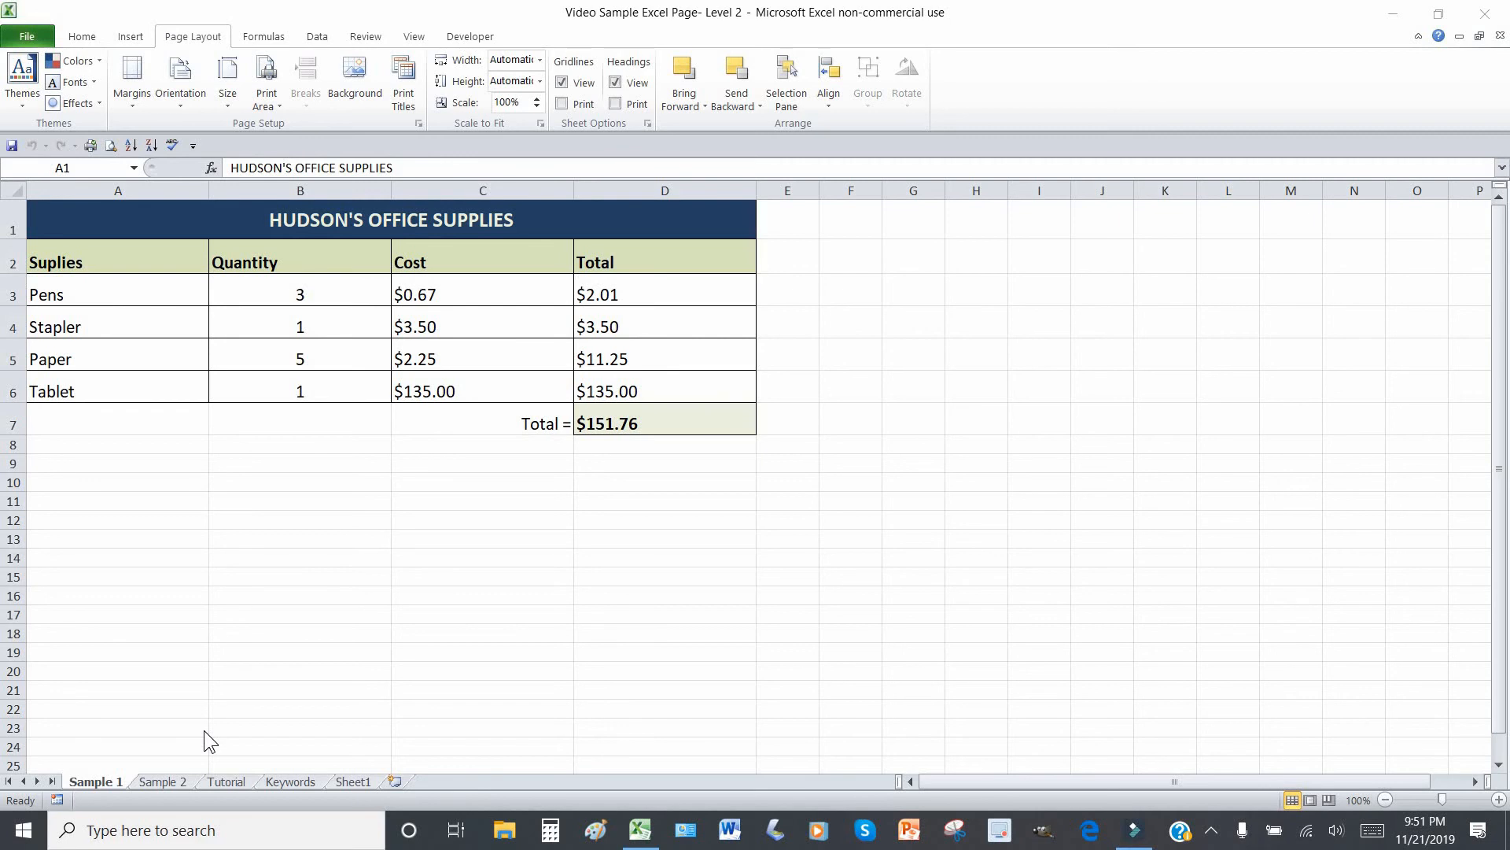
left_click(111, 148)
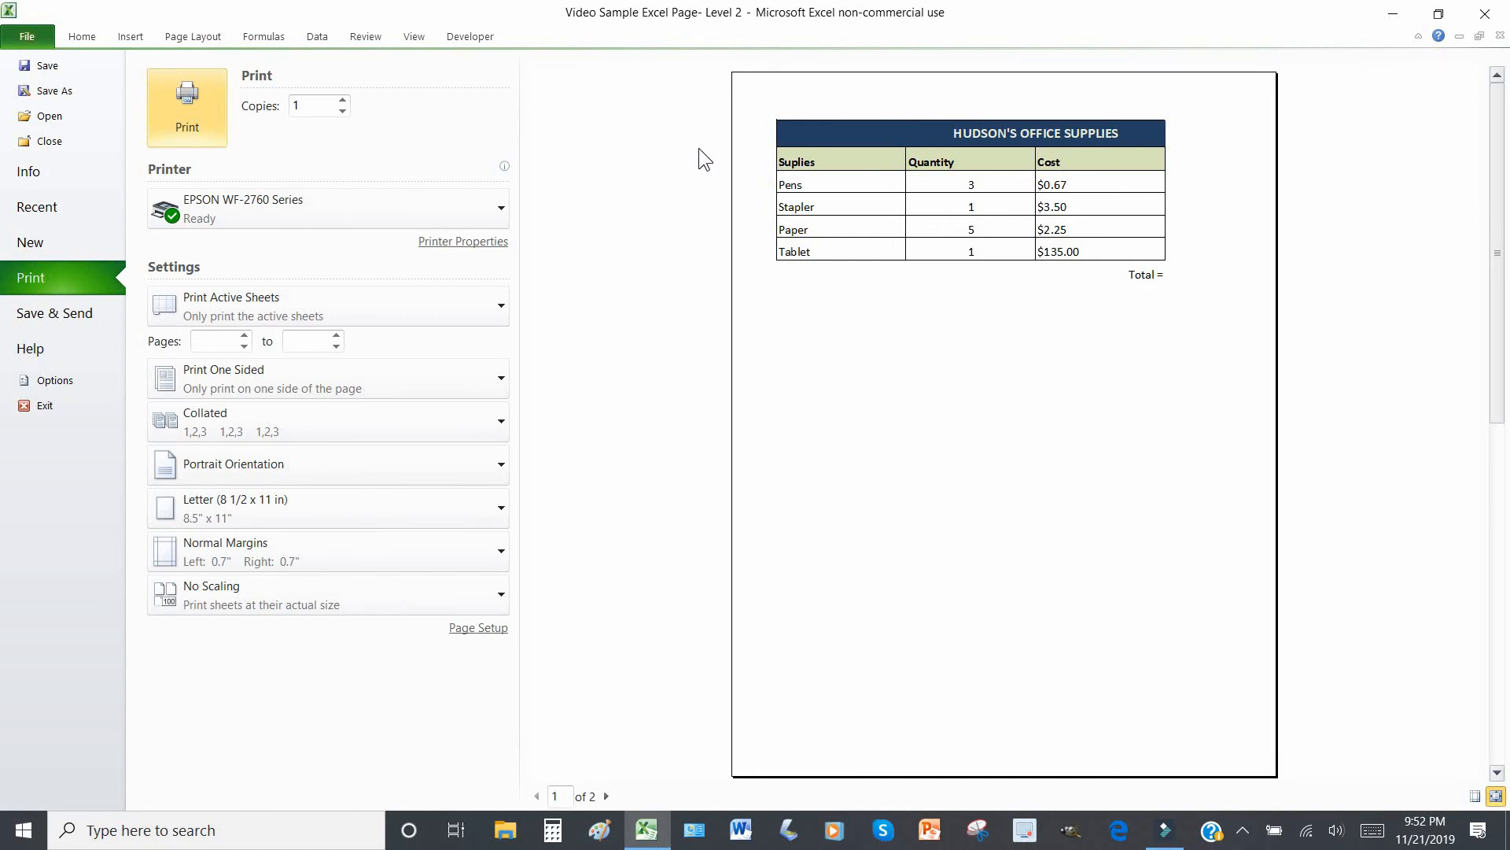
left_click(69, 37)
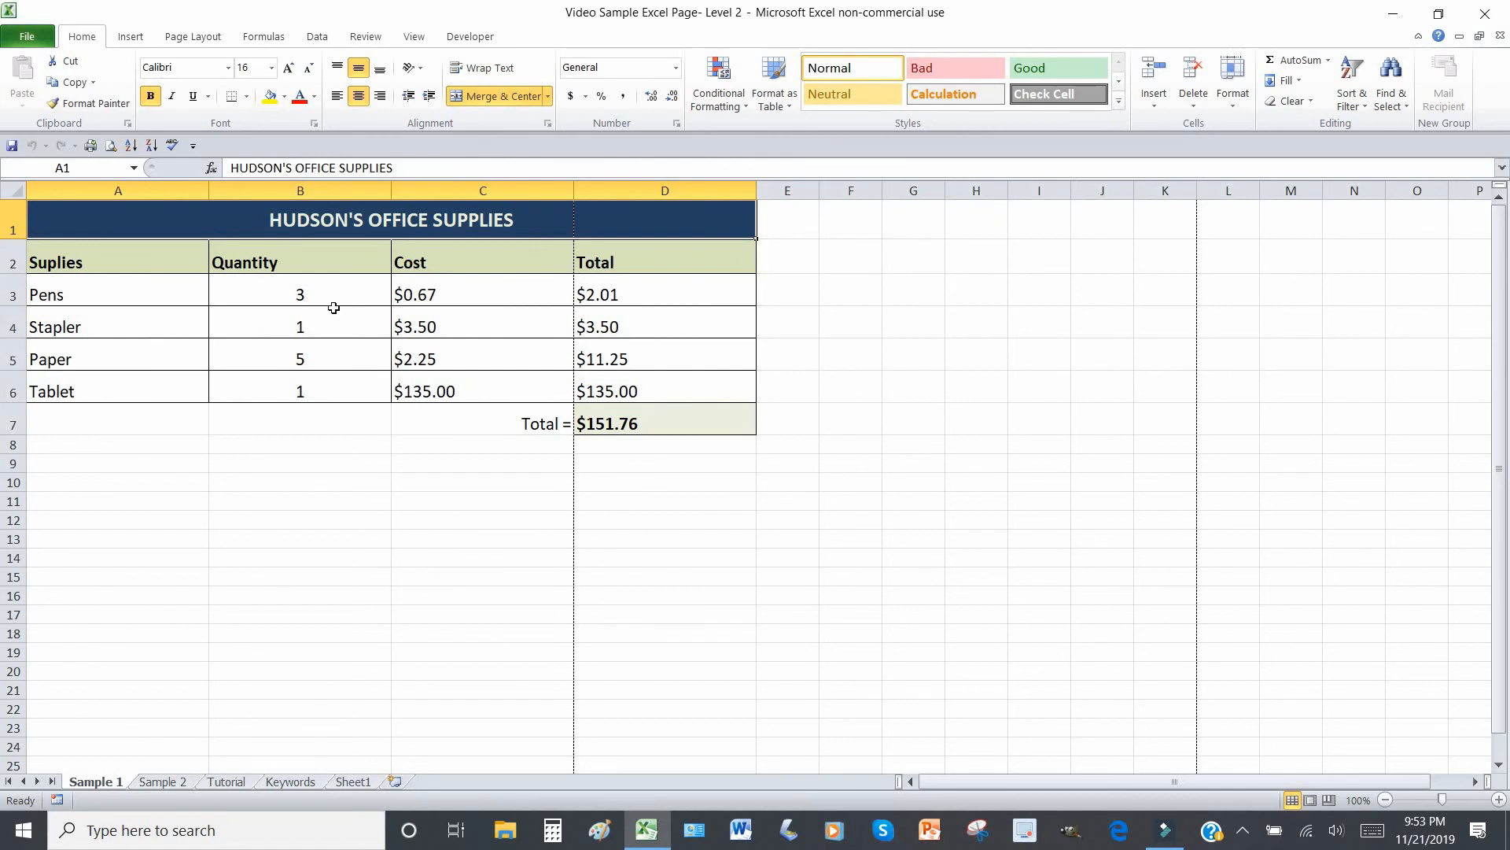
Apply the Narrow margins preset to the Sample 1 sheet from the worksheet's page layout commands.
left_click(194, 39)
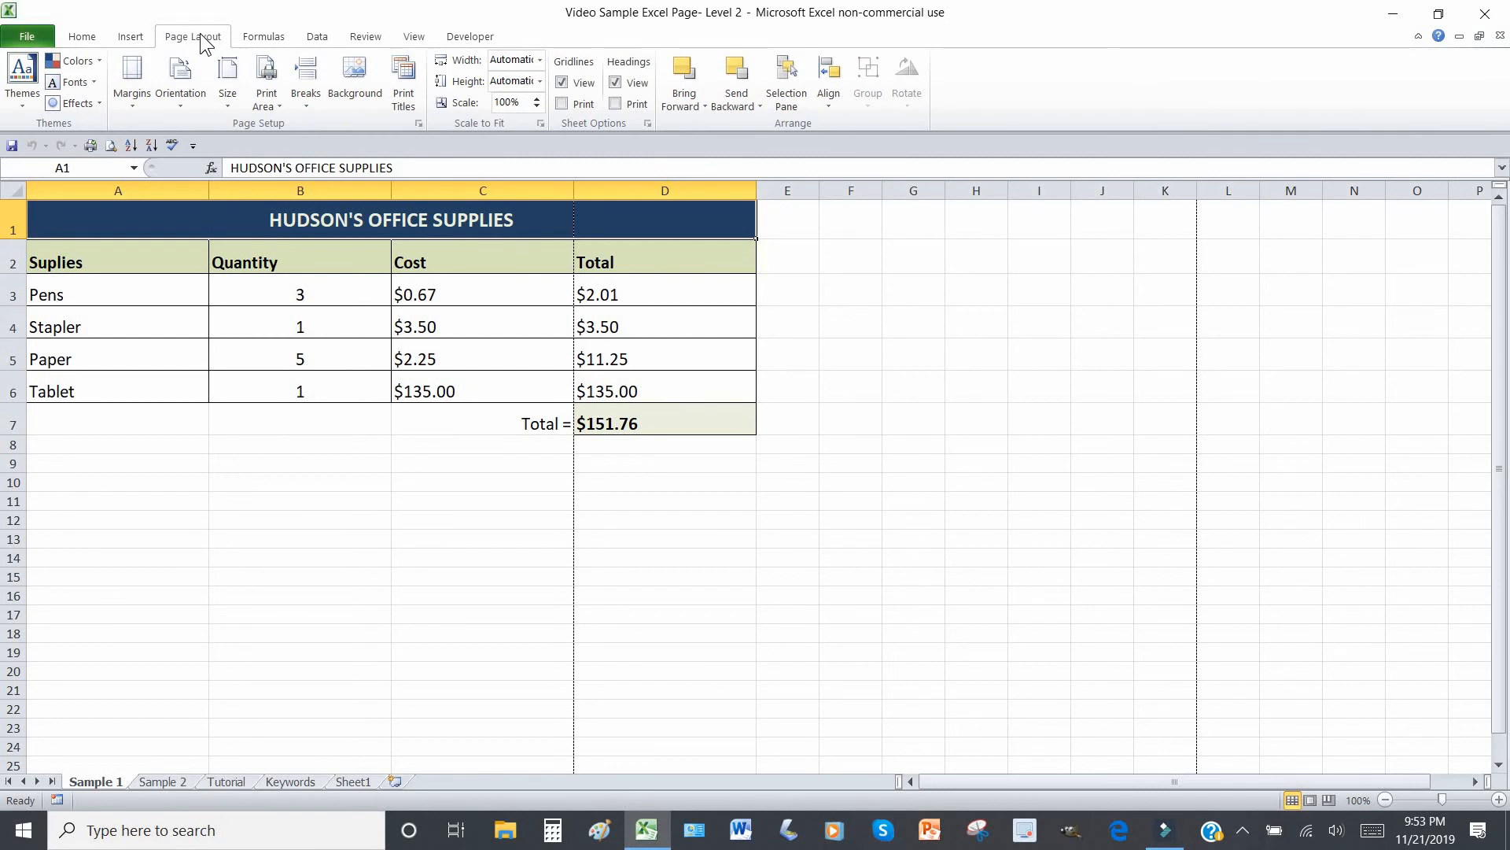
left_click(134, 110)
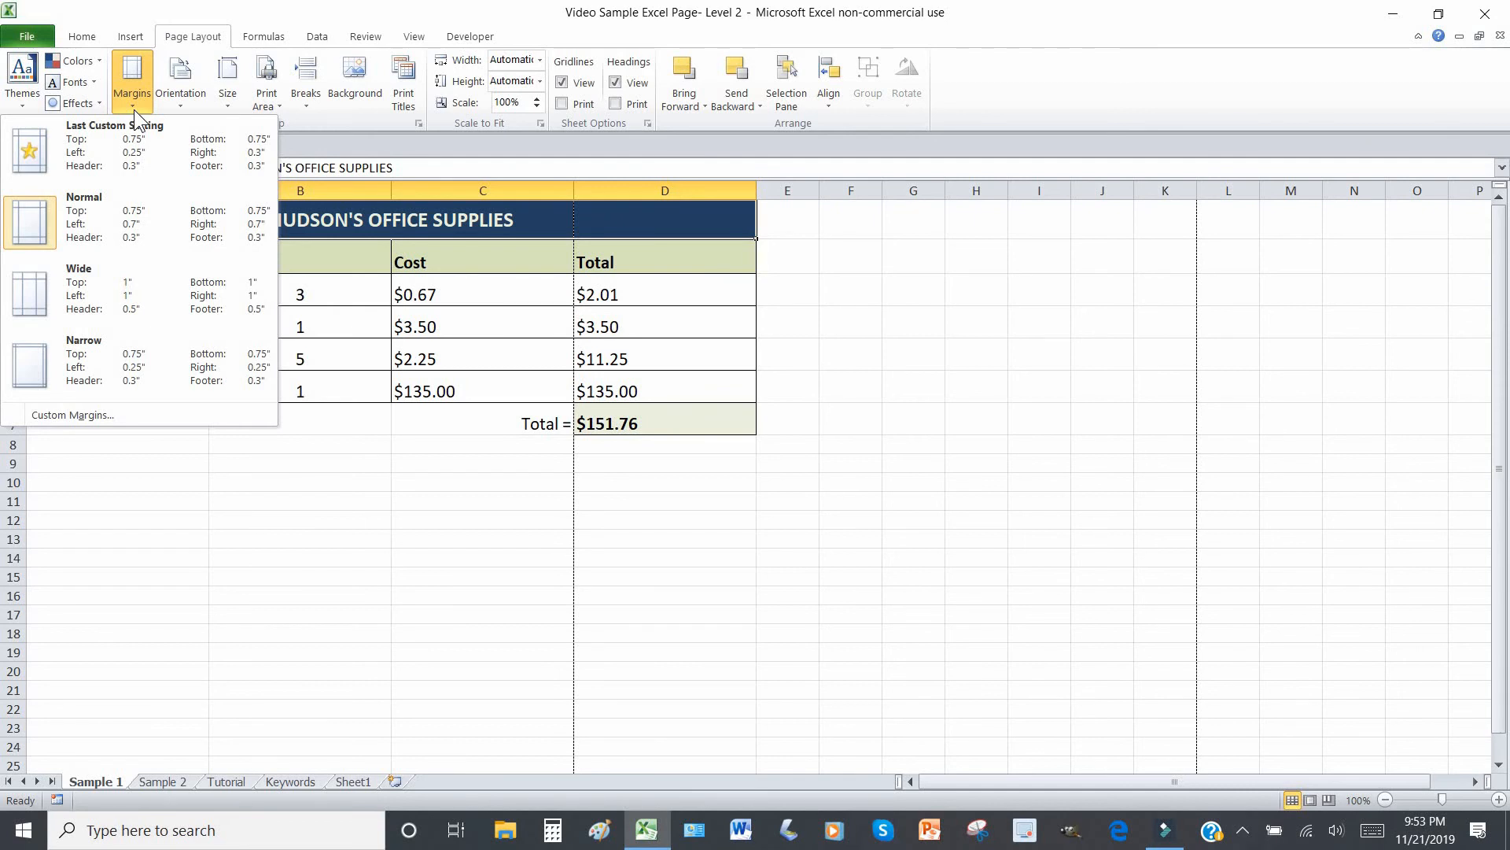
left_click(31, 368)
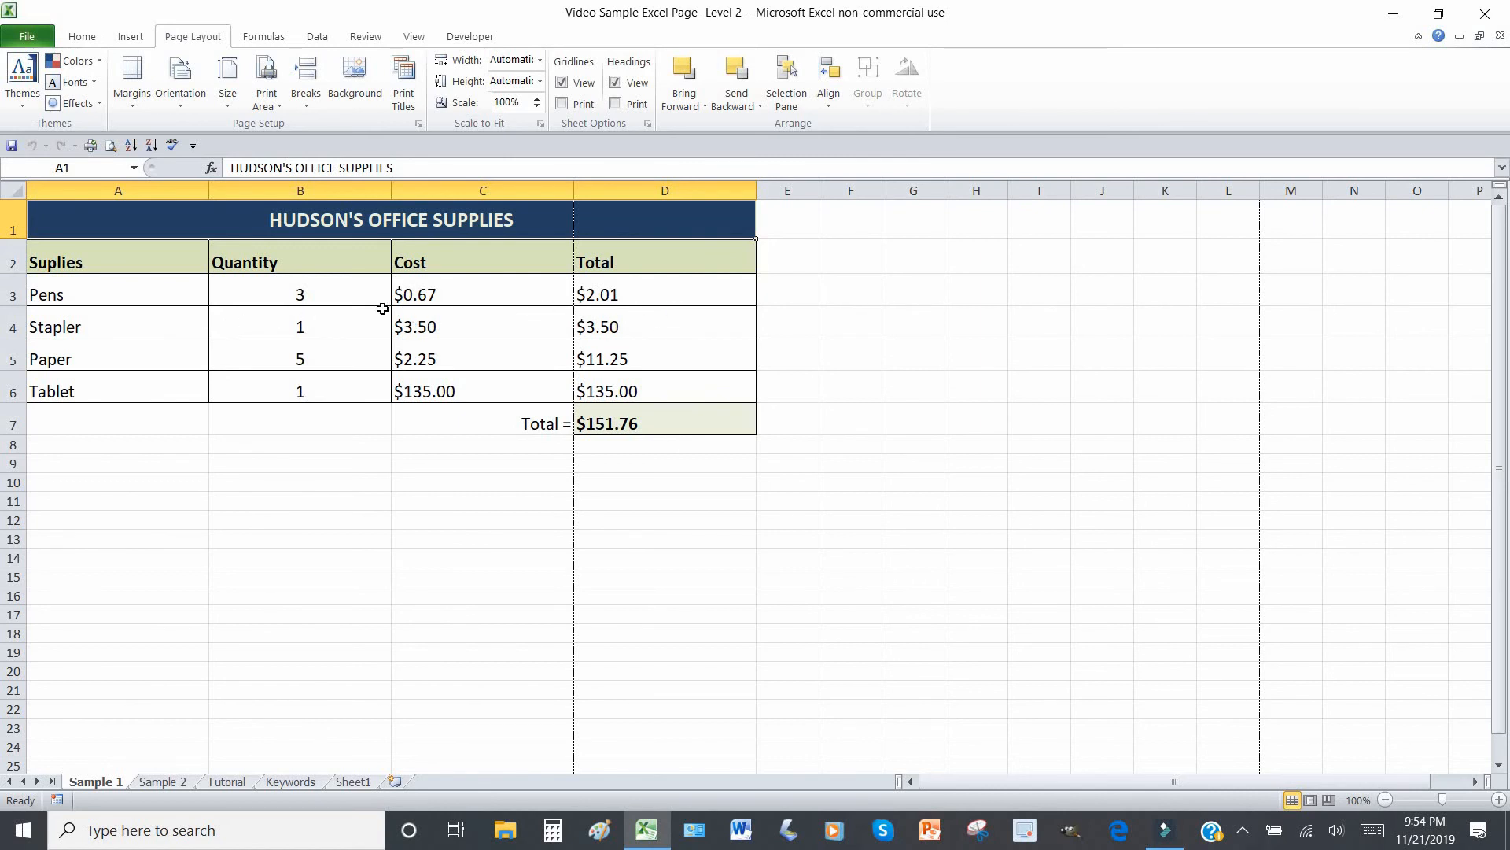
Scale the Sample 1 printout to a width of 1 page and check the result in the print preview.
left_click(540, 60)
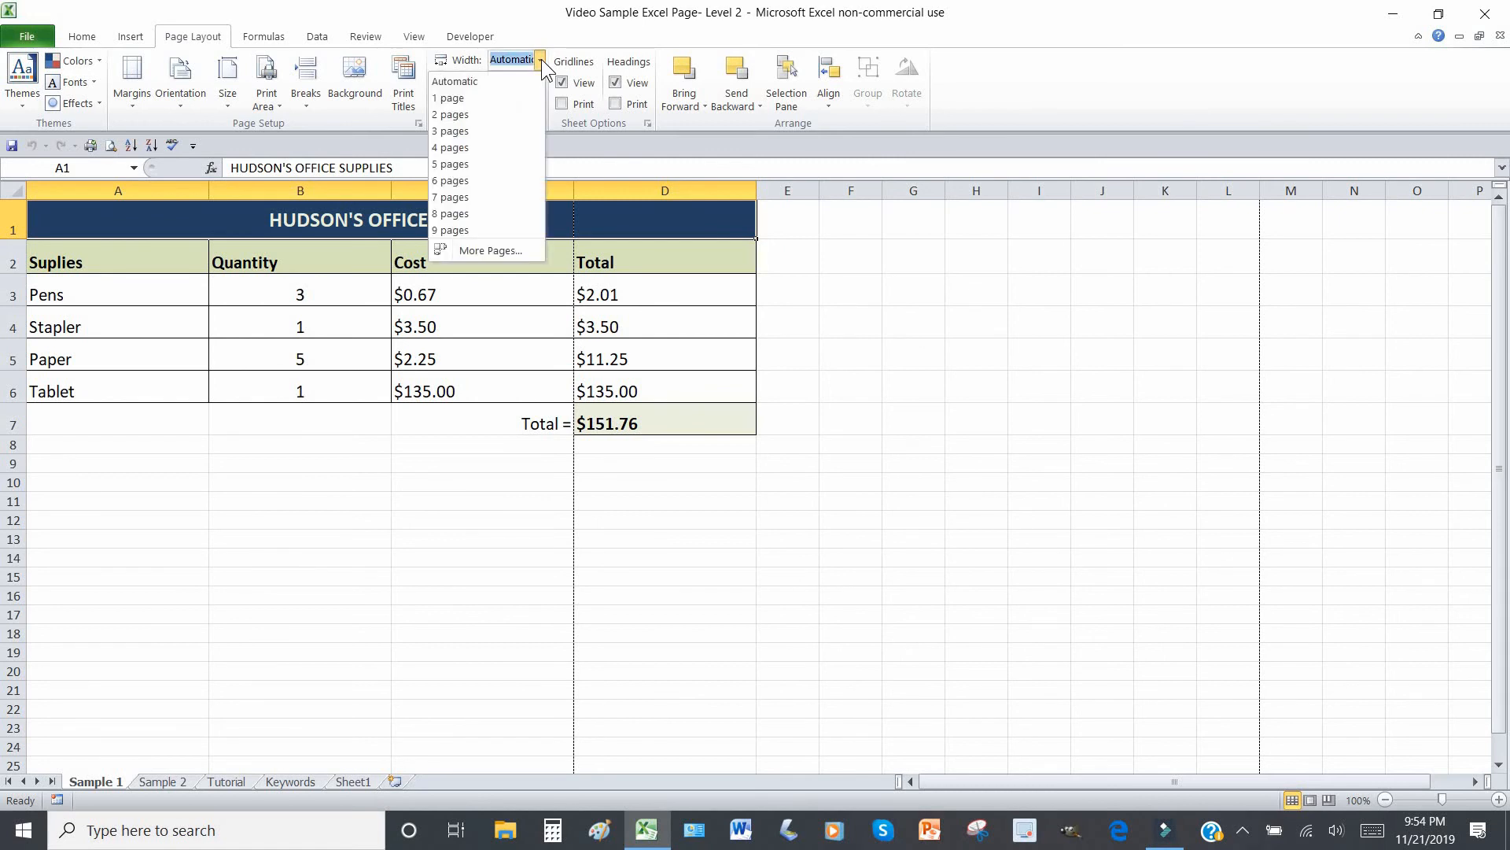
left_click(503, 99)
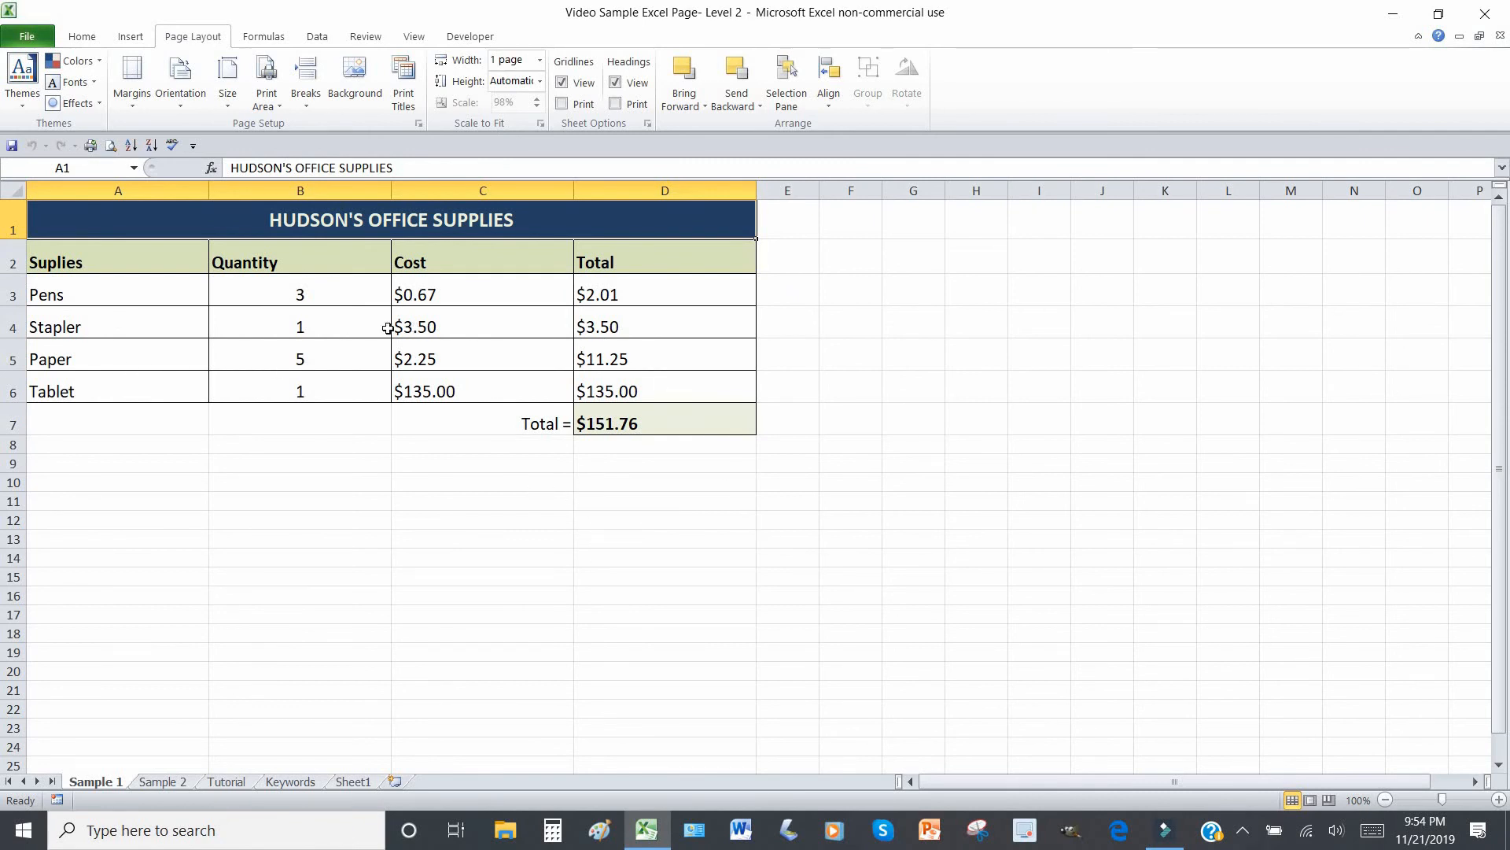
left_click(114, 147)
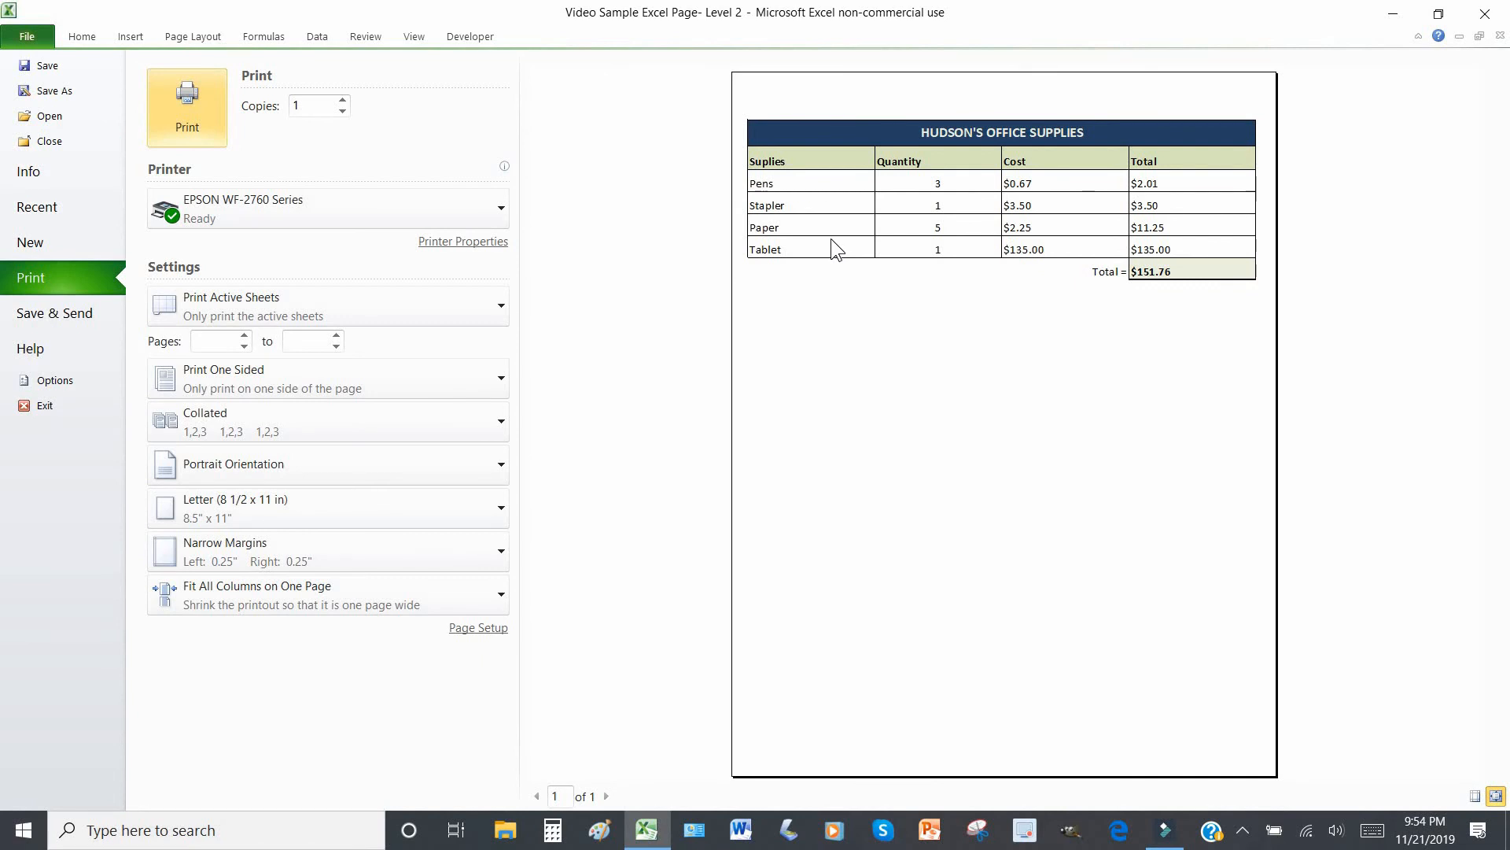
left_click(81, 36)
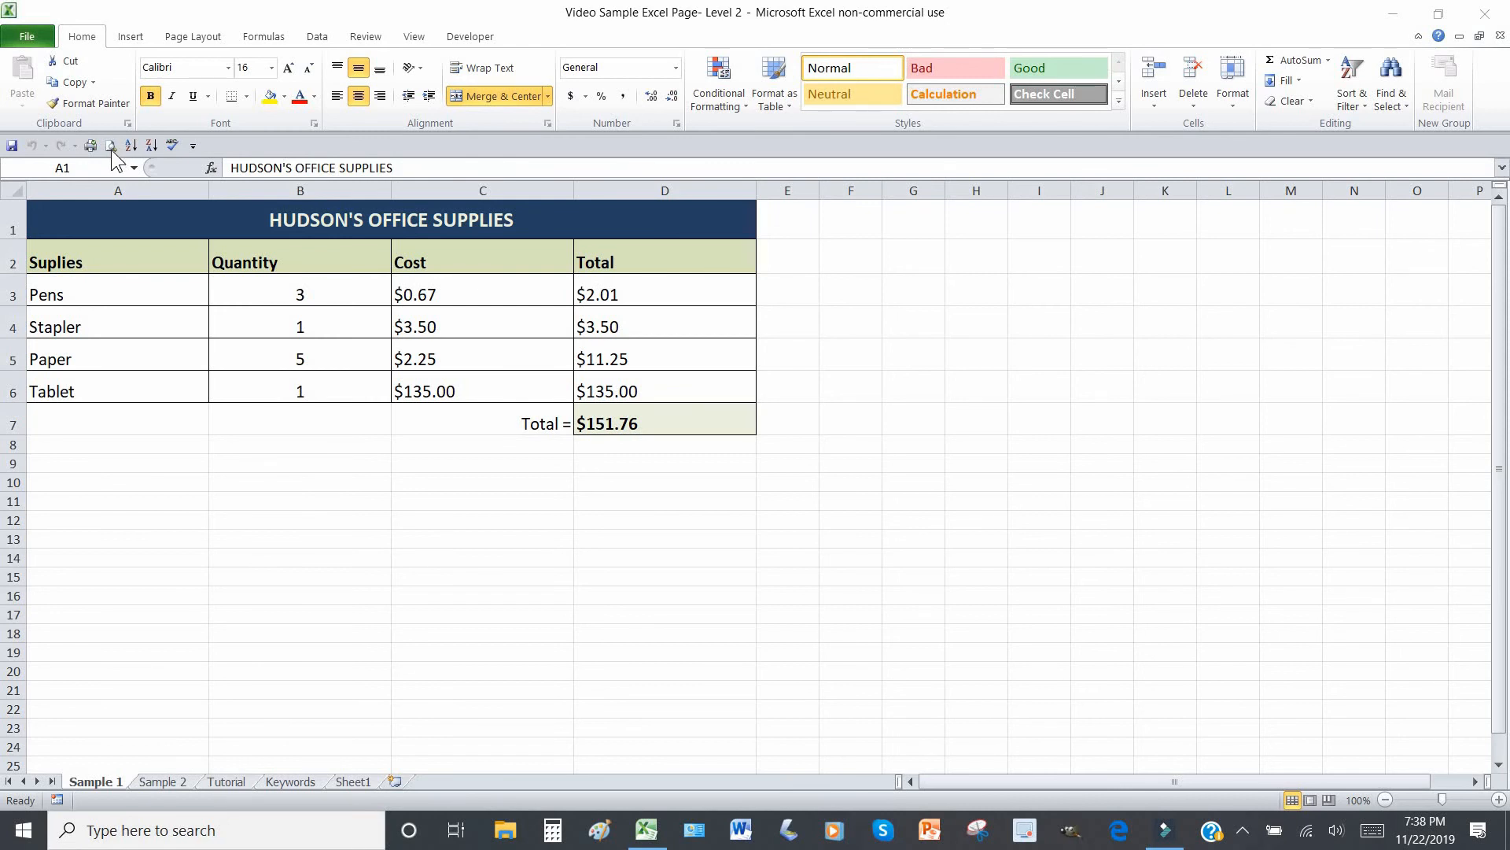
Set the margins of Sample 1 to Narrow directly in the workbook's print settings.
left_click(31, 36)
left_click(32, 36)
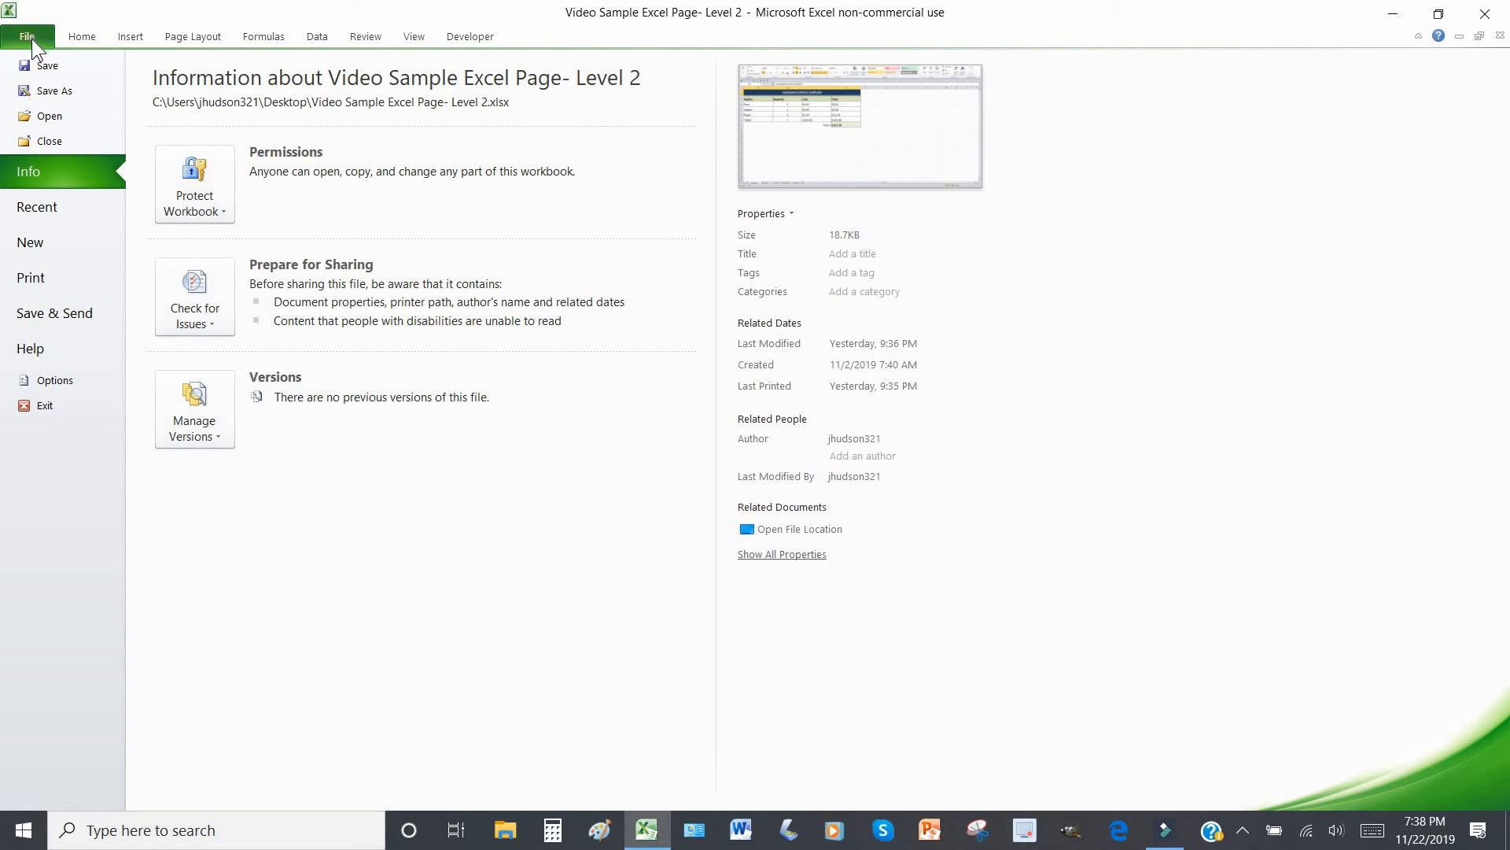
left_click(31, 278)
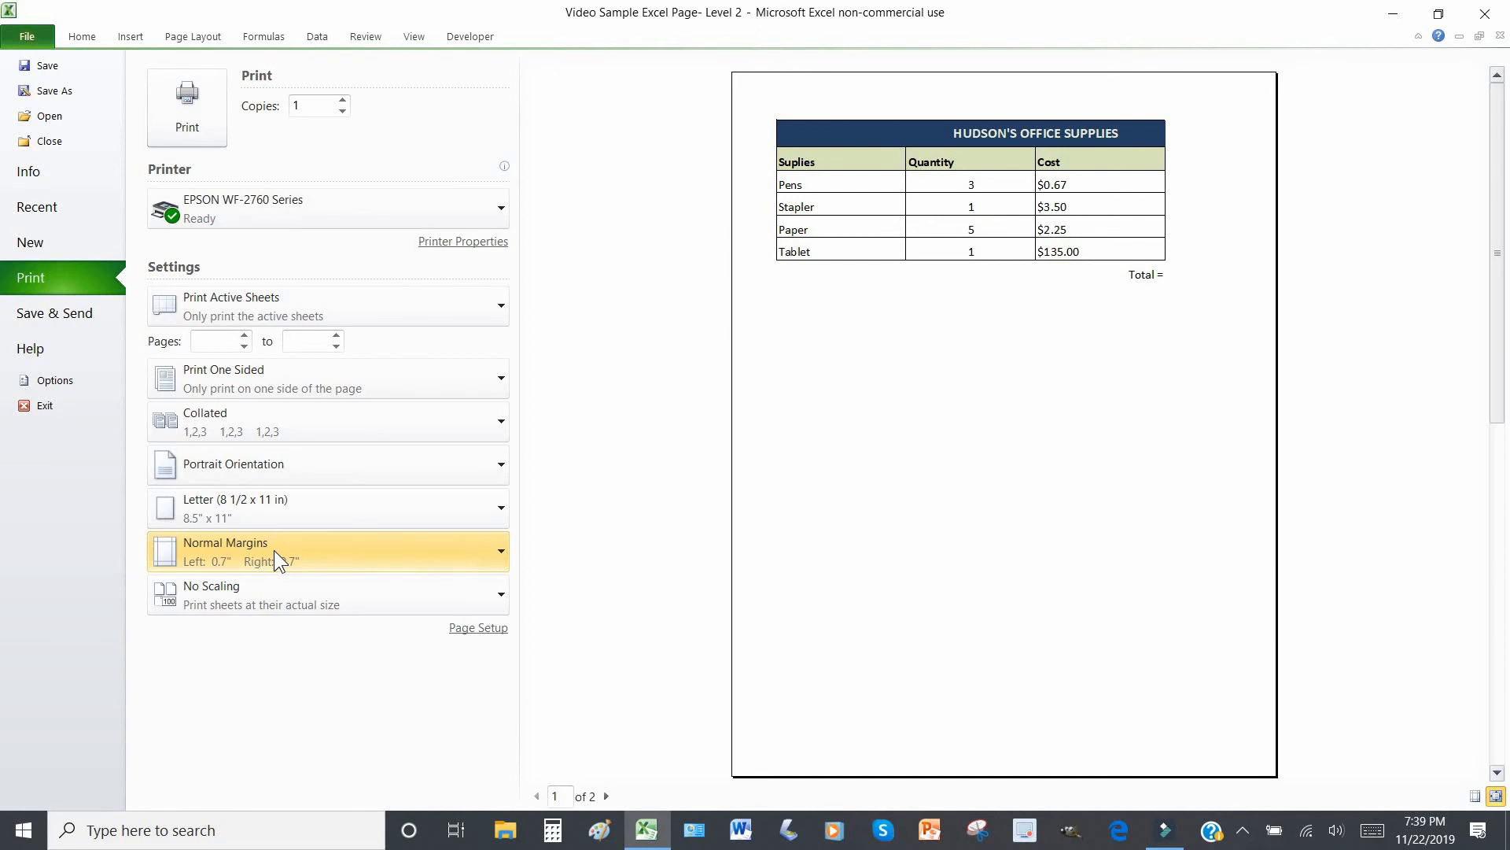
left_click(494, 559)
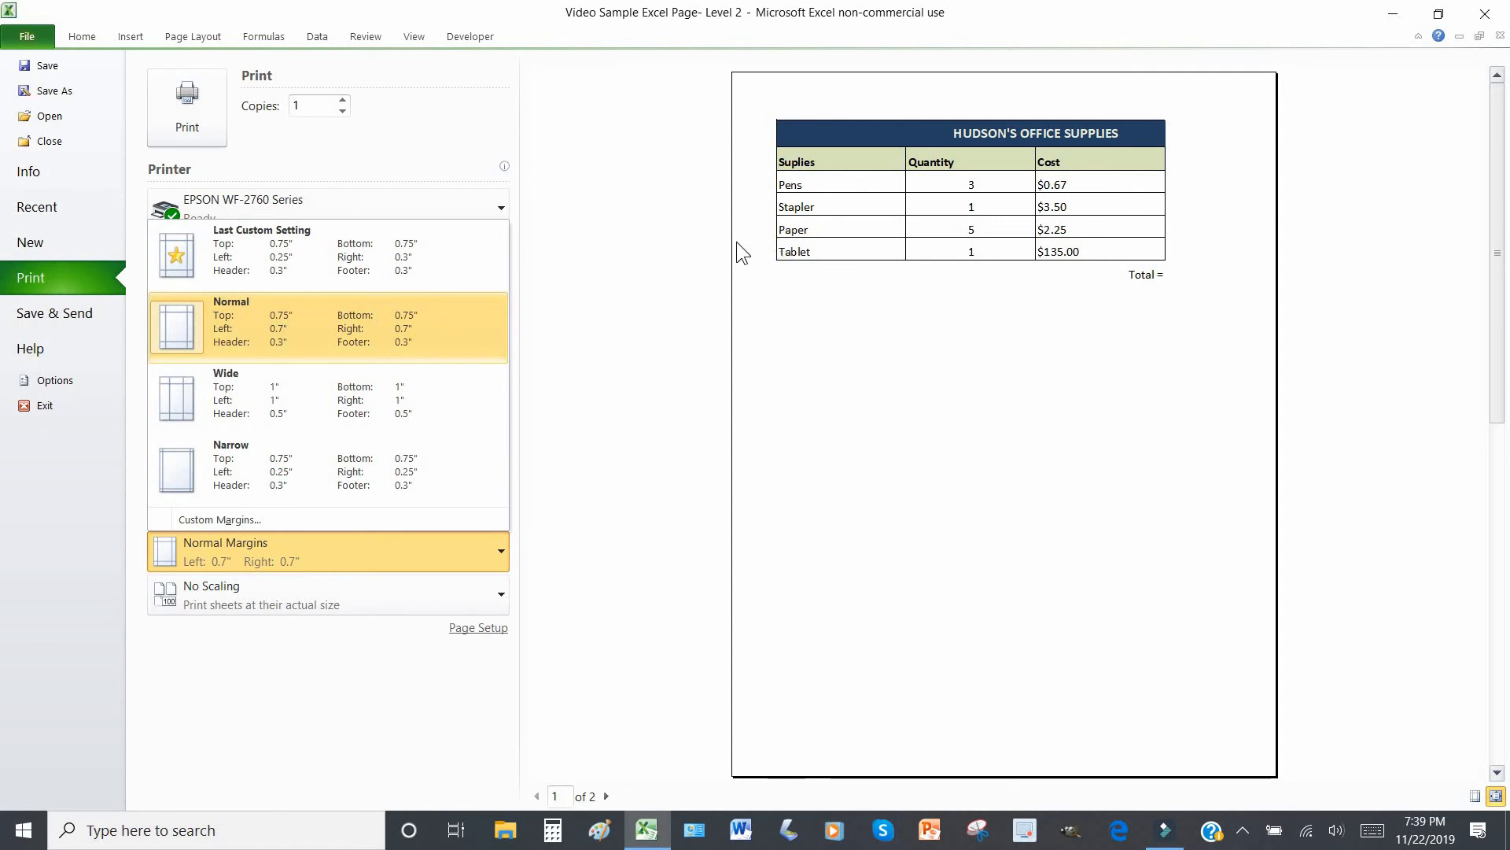
left_click(184, 473)
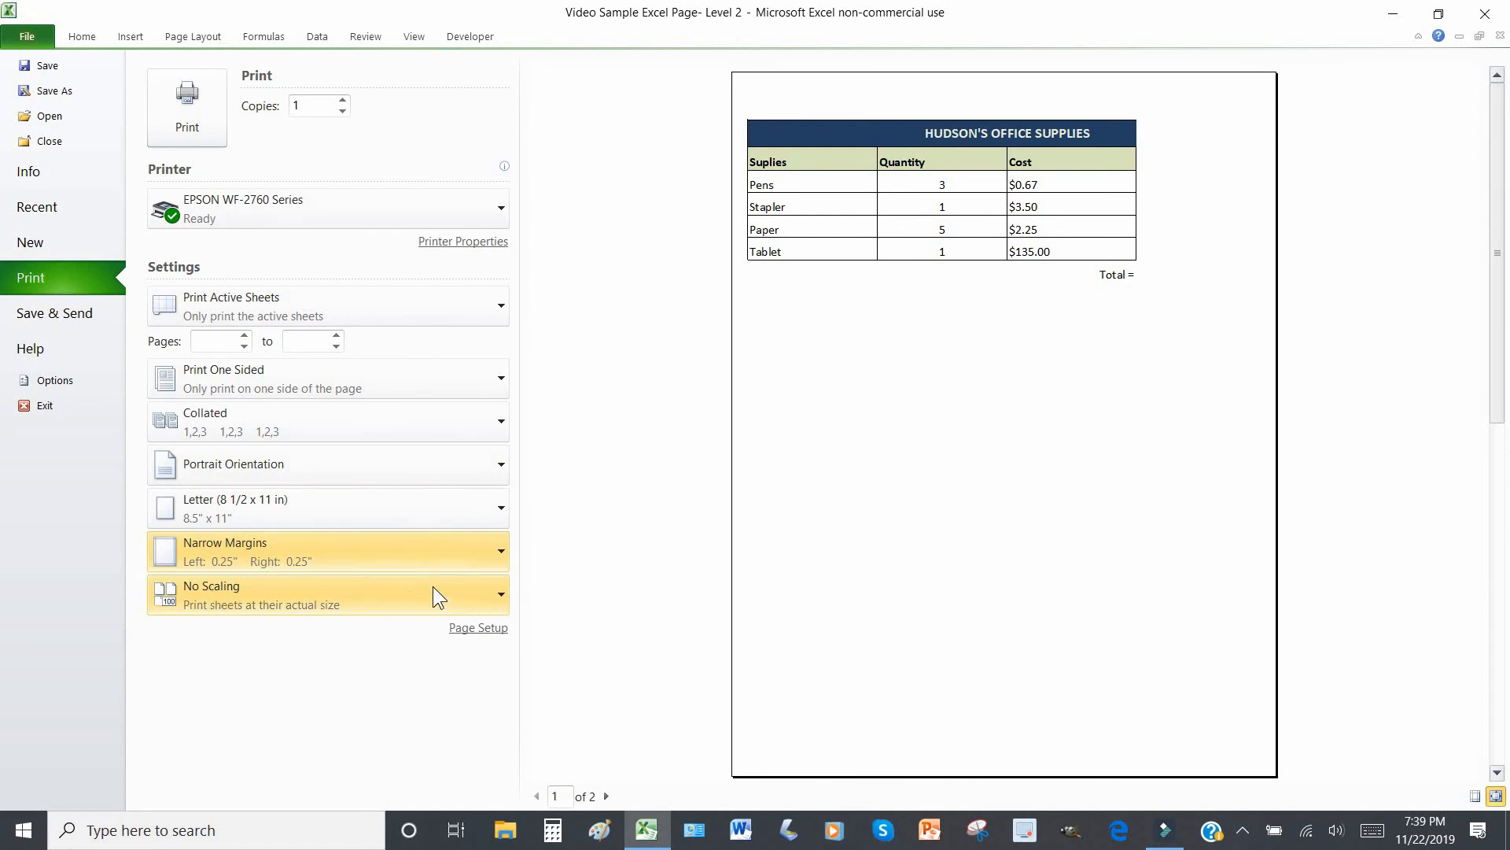
Scale Sample 1 to fit 1 page wide by 1 tall through Page Setup, and return to the worksheet.
left_click(495, 592)
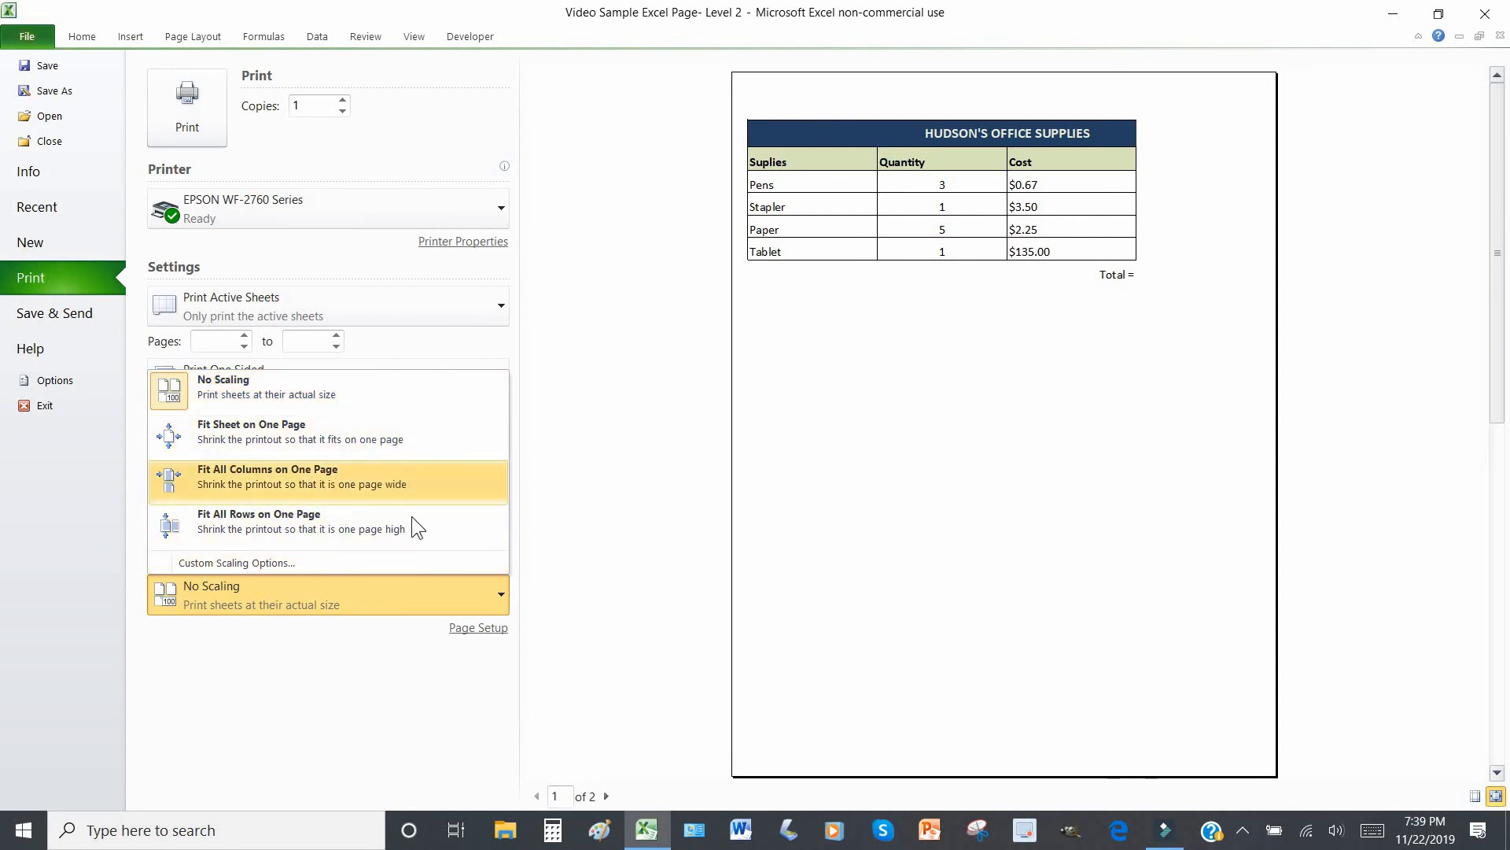
left_click(465, 629)
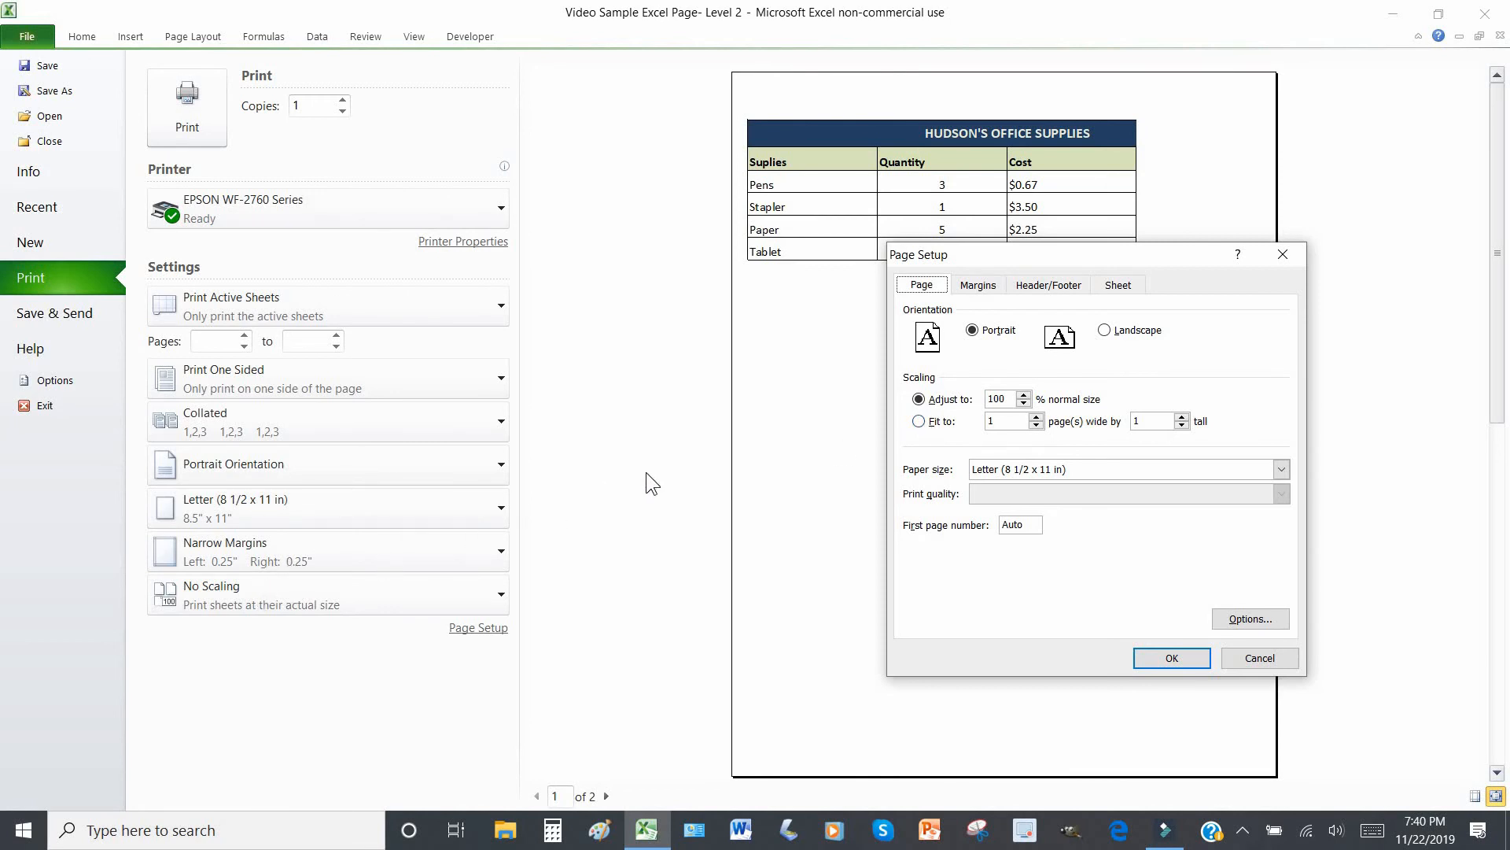
left_click(918, 422)
left_click(1153, 653)
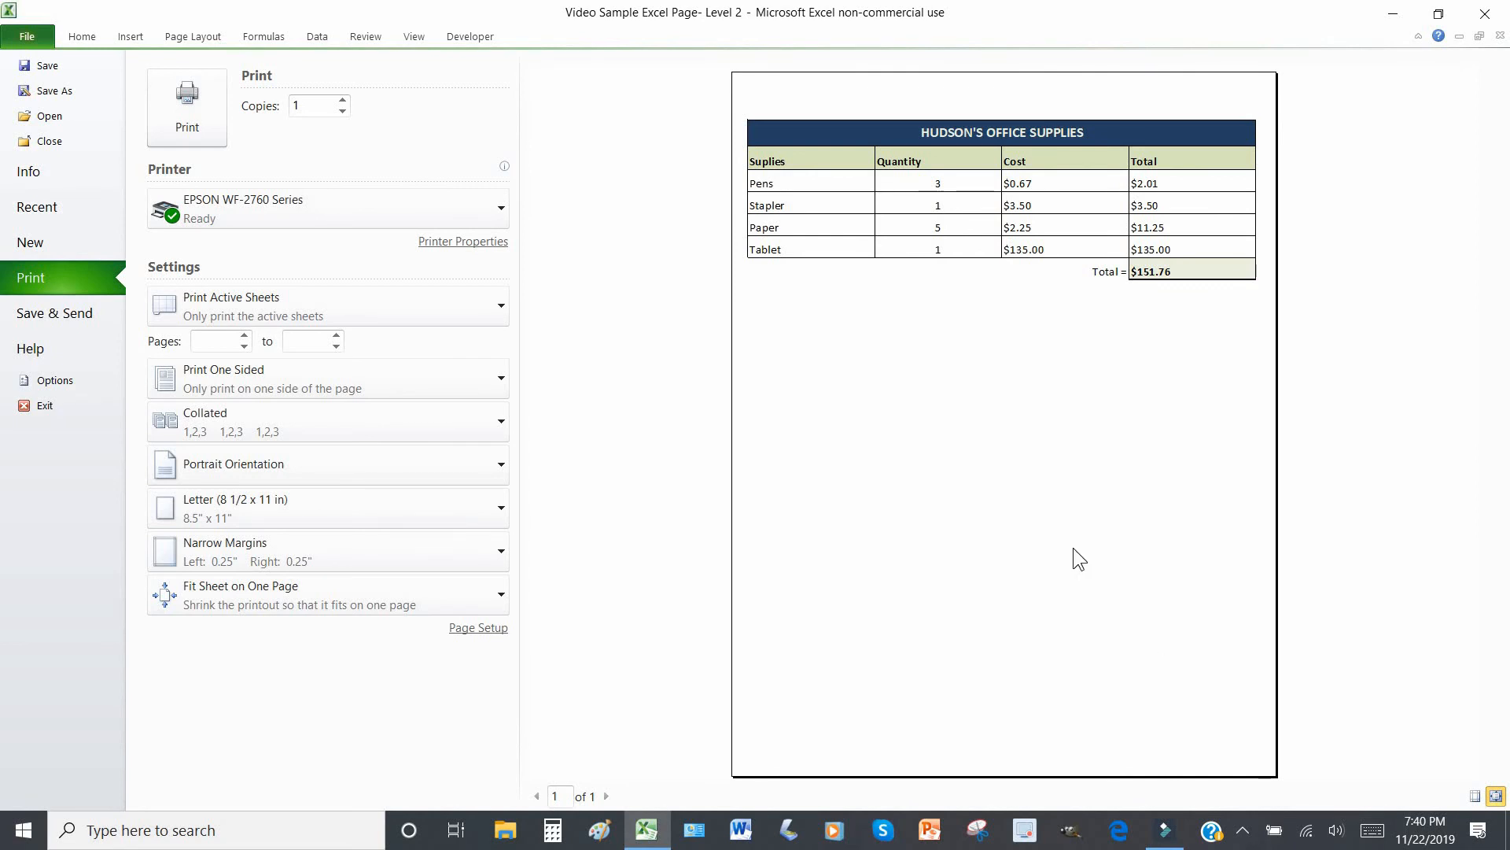
left_click(82, 36)
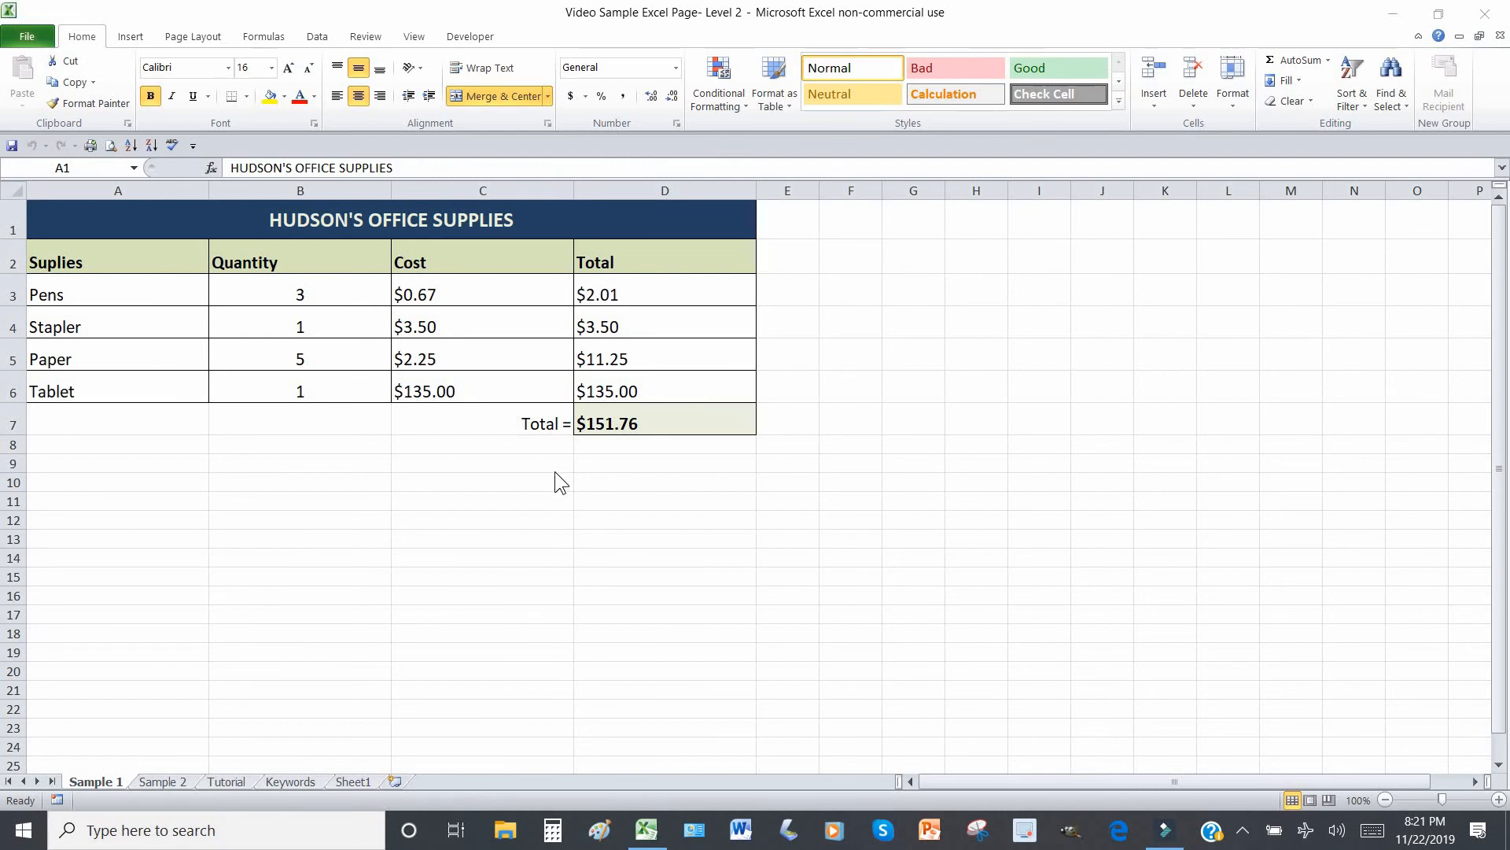
Display the Sample 1 sheet in Page Layout view.
left_click(418, 37)
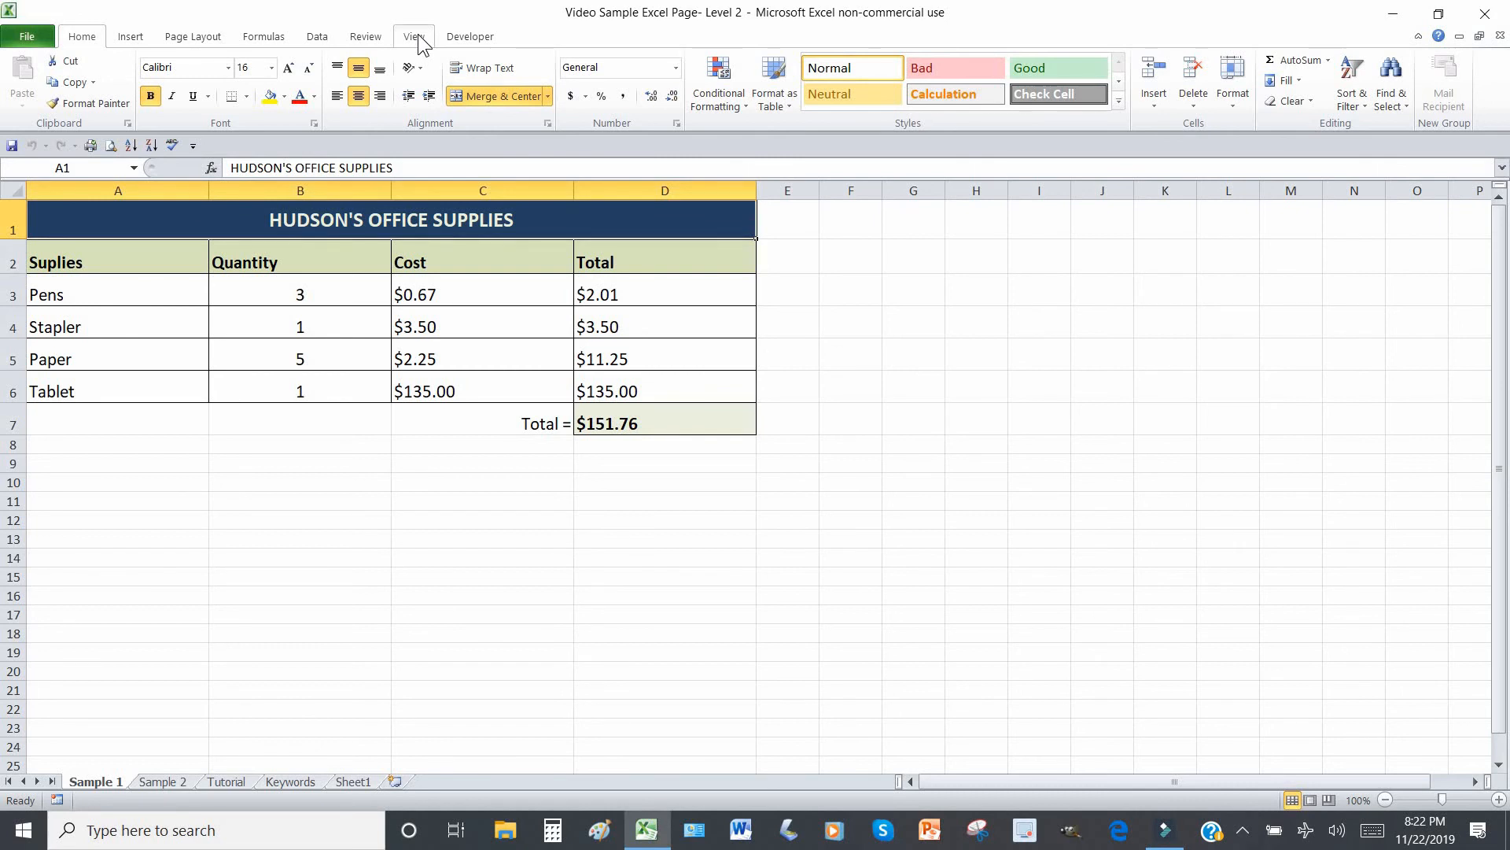
left_click(415, 37)
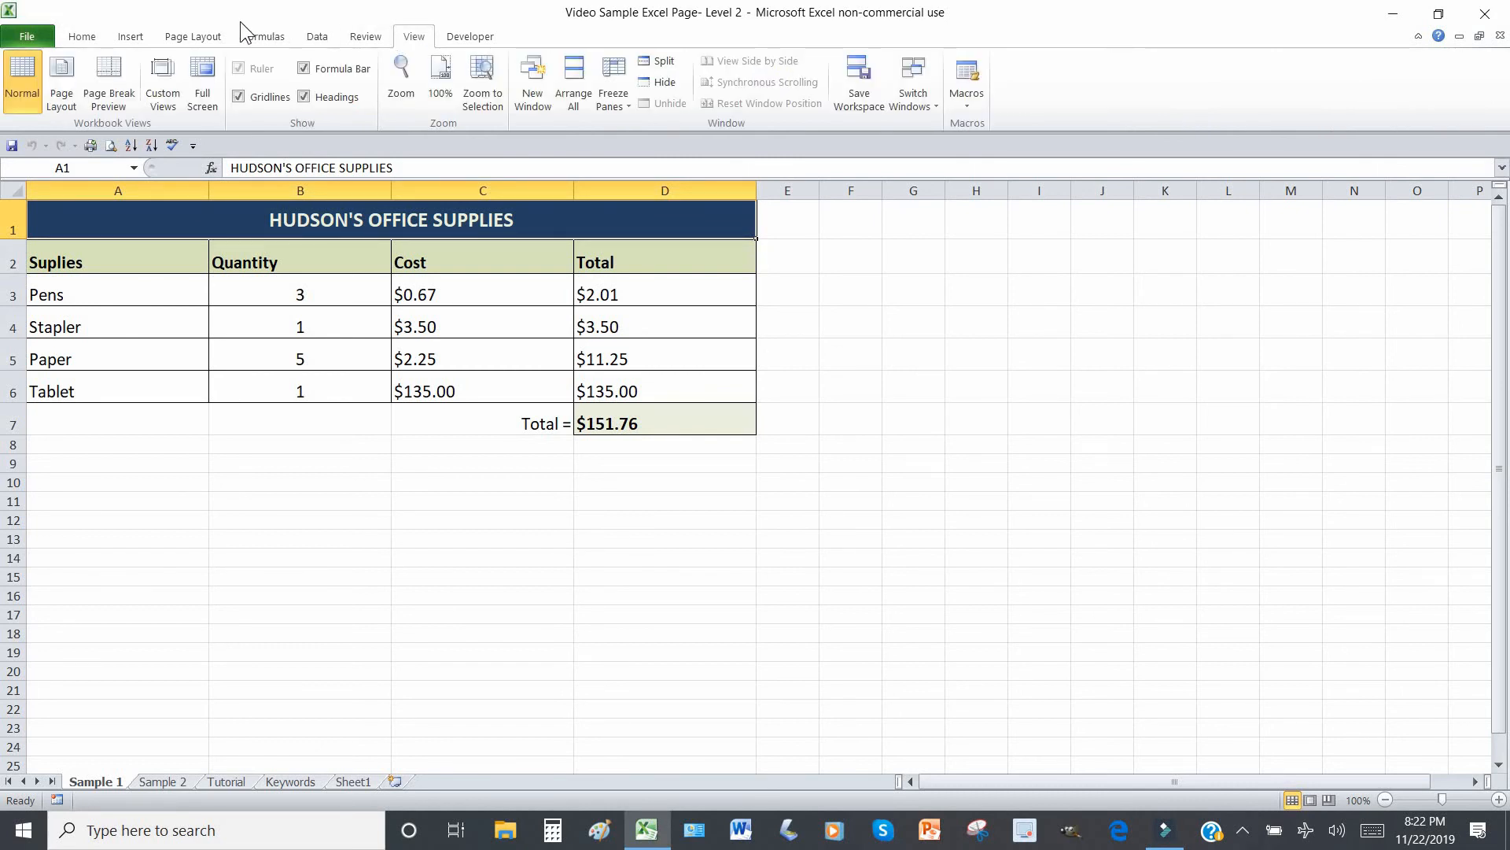
left_click(62, 81)
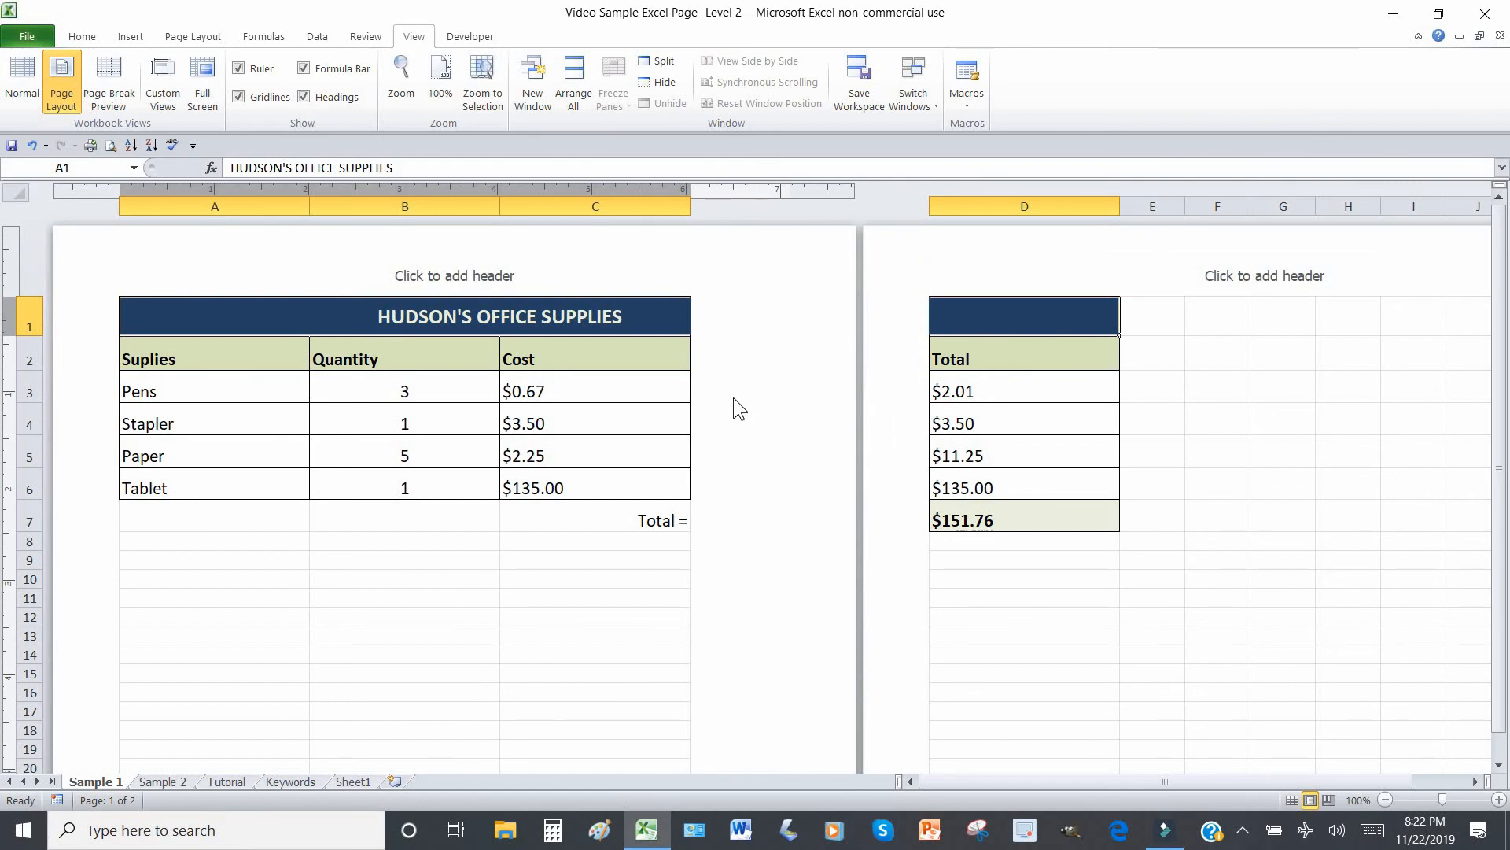
left_click_drag(1125, 782, 991, 779)
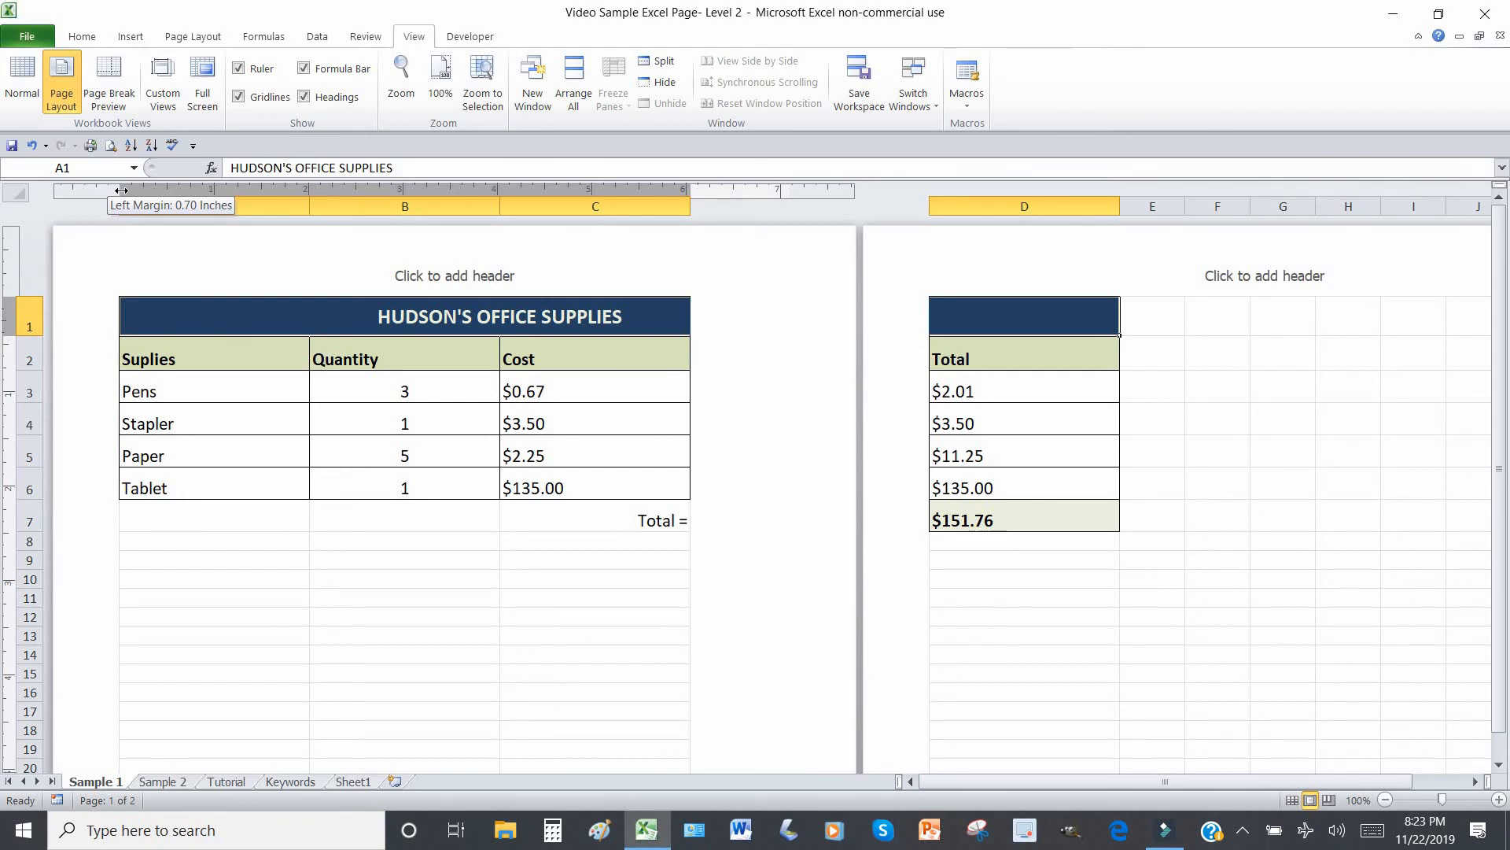
Reduce the left and right page margins of Sample 1 directly on the ruler.
left_click_drag(121, 190, 72, 194)
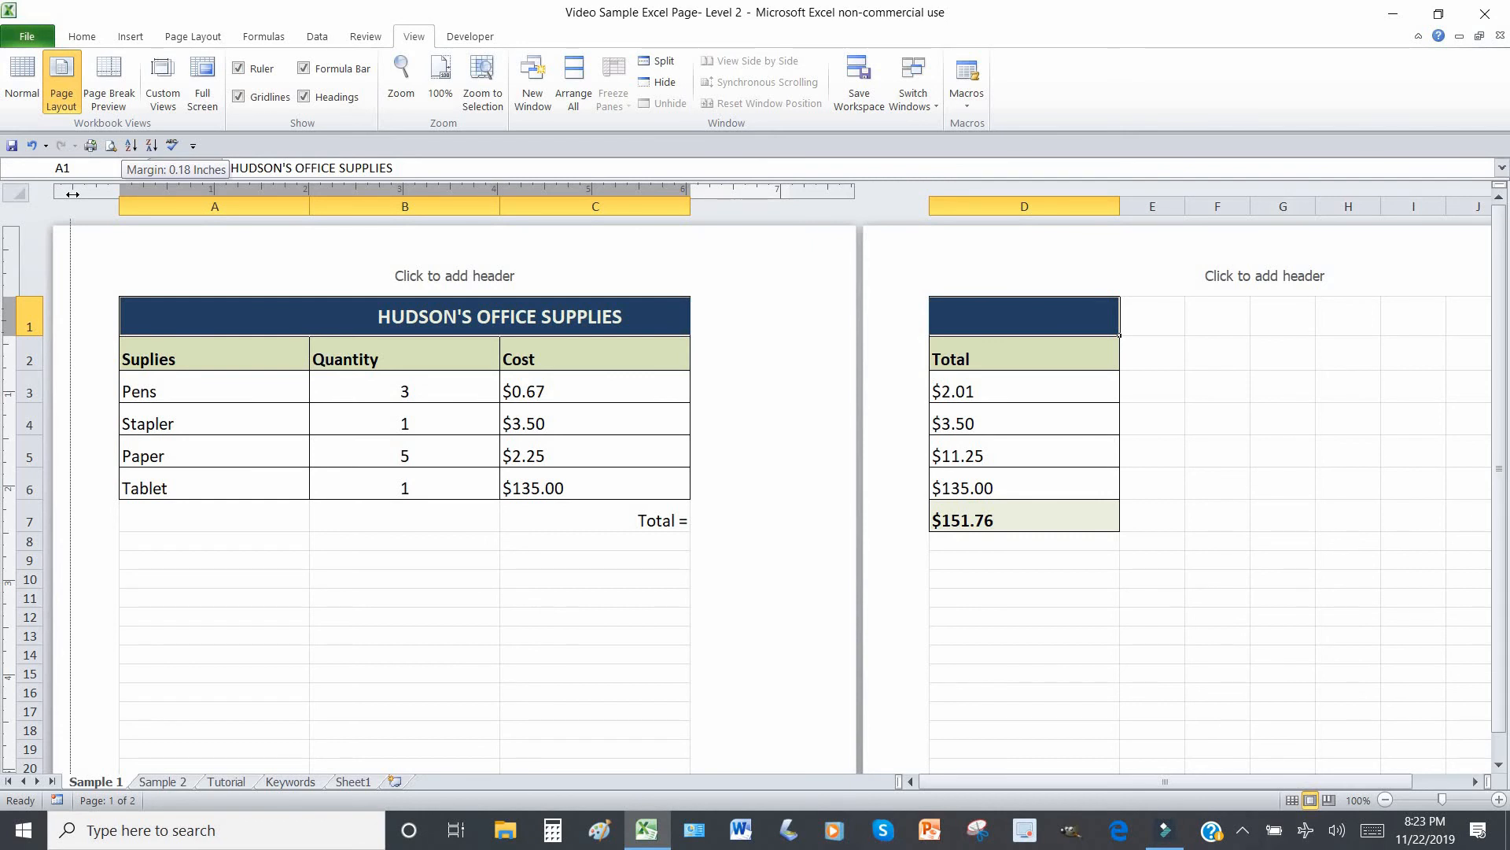
left_click_drag(71, 194, 81, 194)
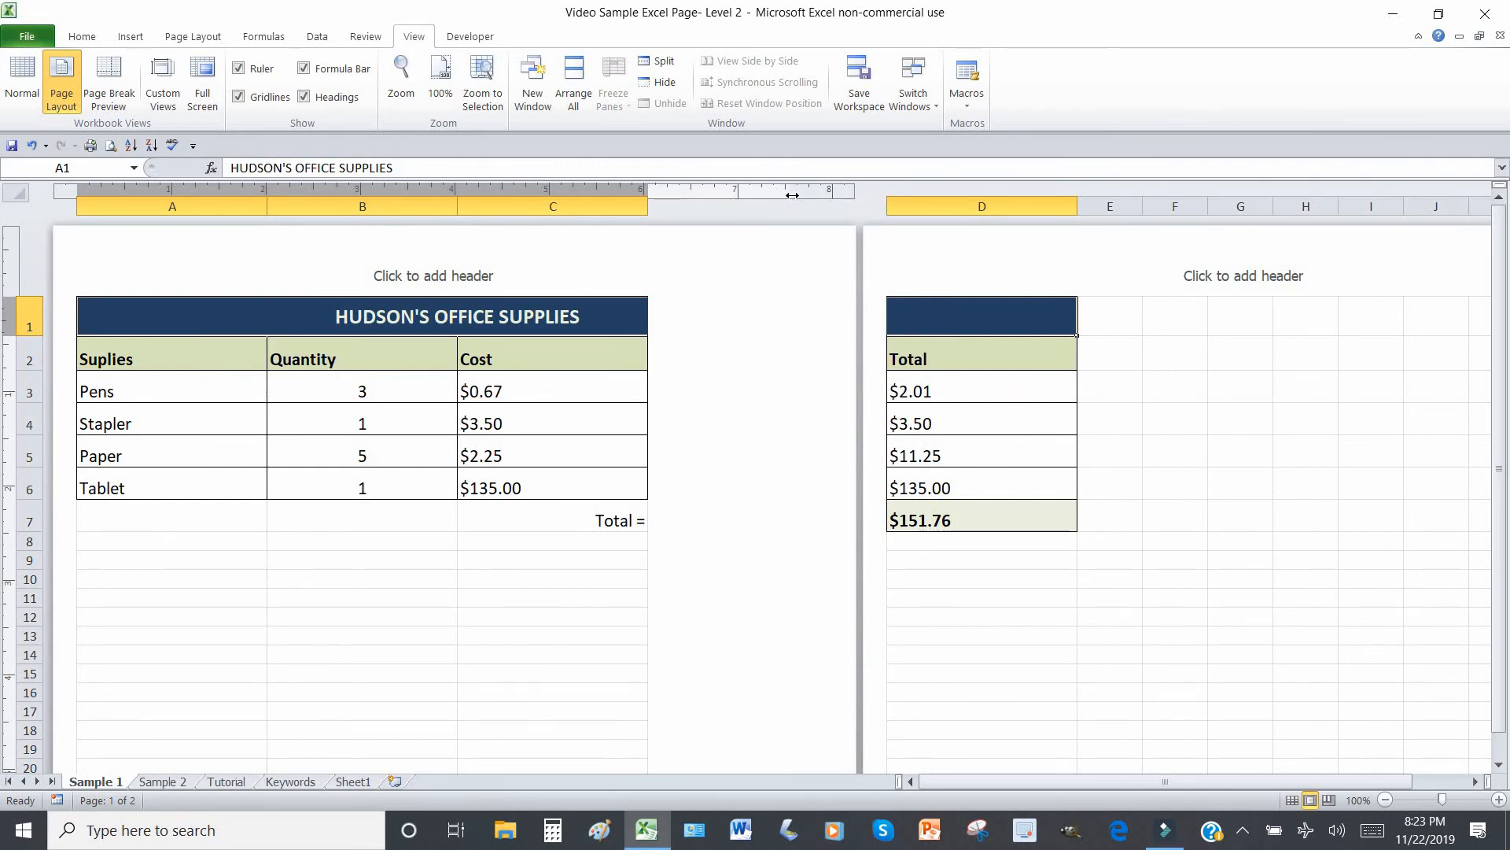
left_click_drag(791, 195, 825, 189)
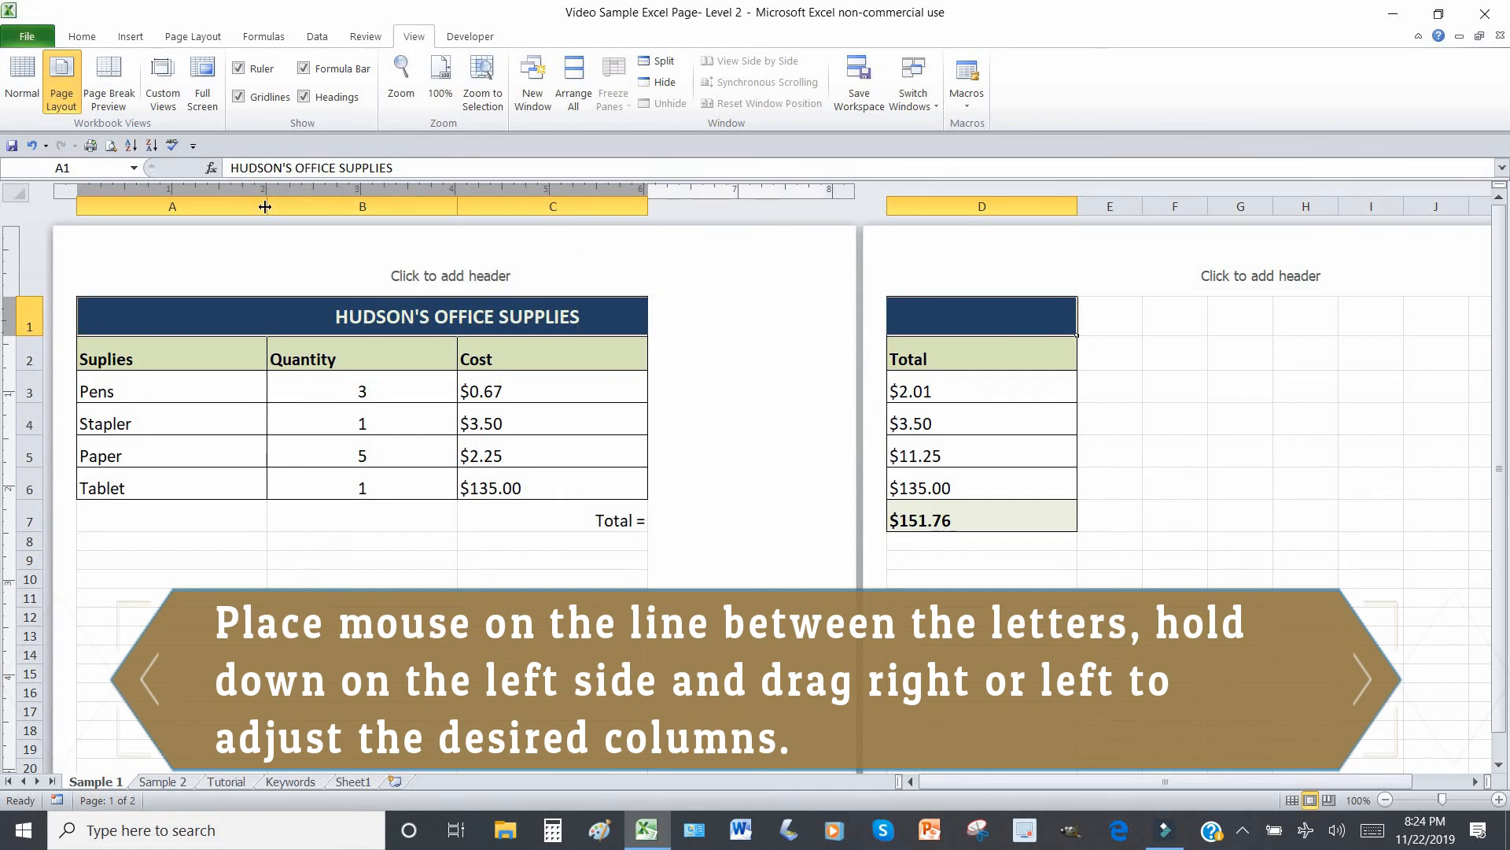
Narrow column A to about 1.99 inches and slightly narrow columns B and D so the table fits on one page.
left_click_drag(265, 206, 263, 206)
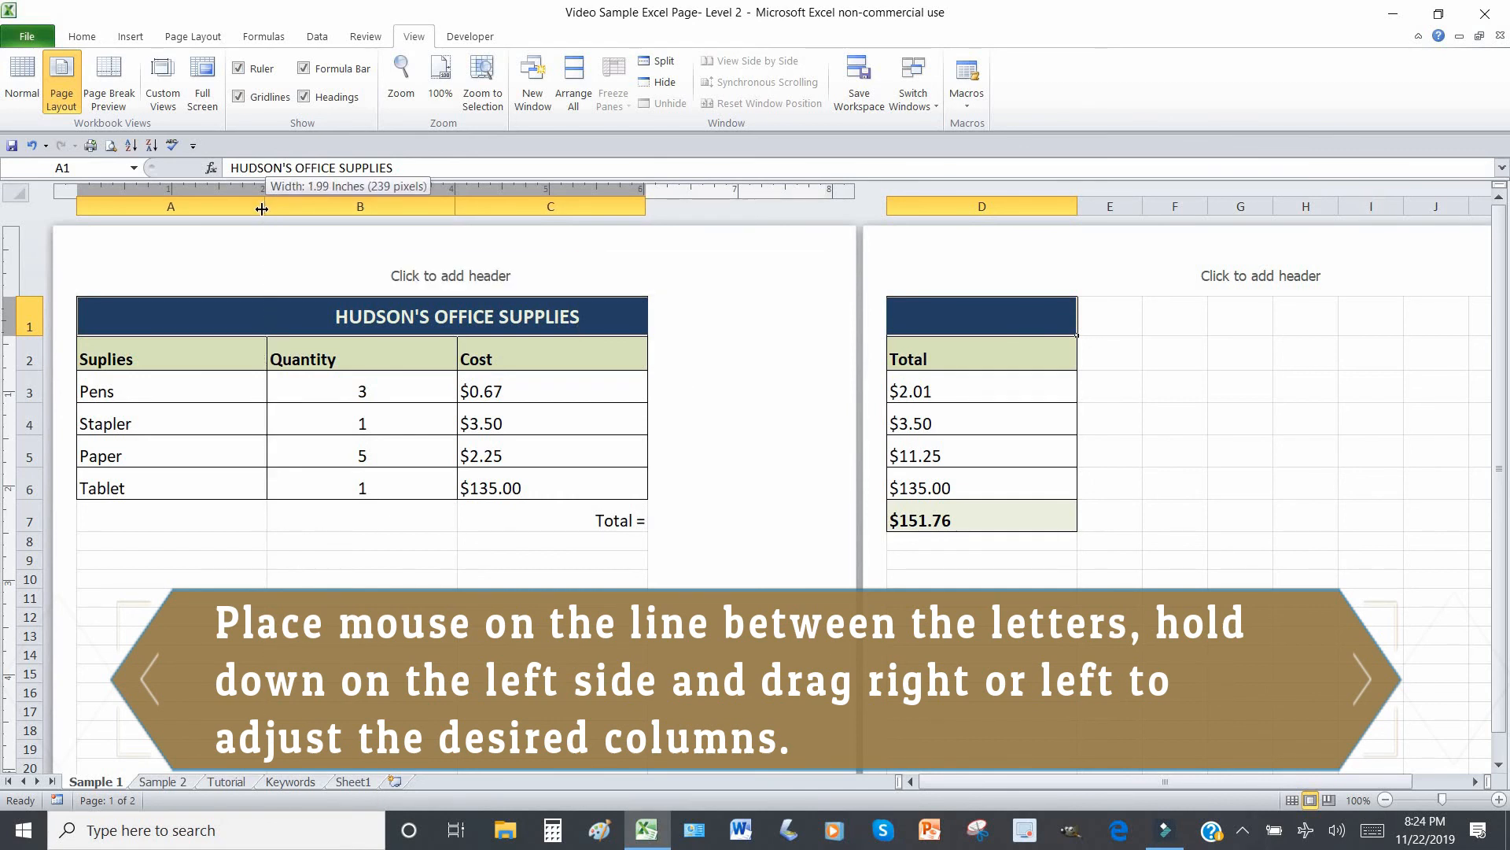
left_click_drag(452, 203, 449, 203)
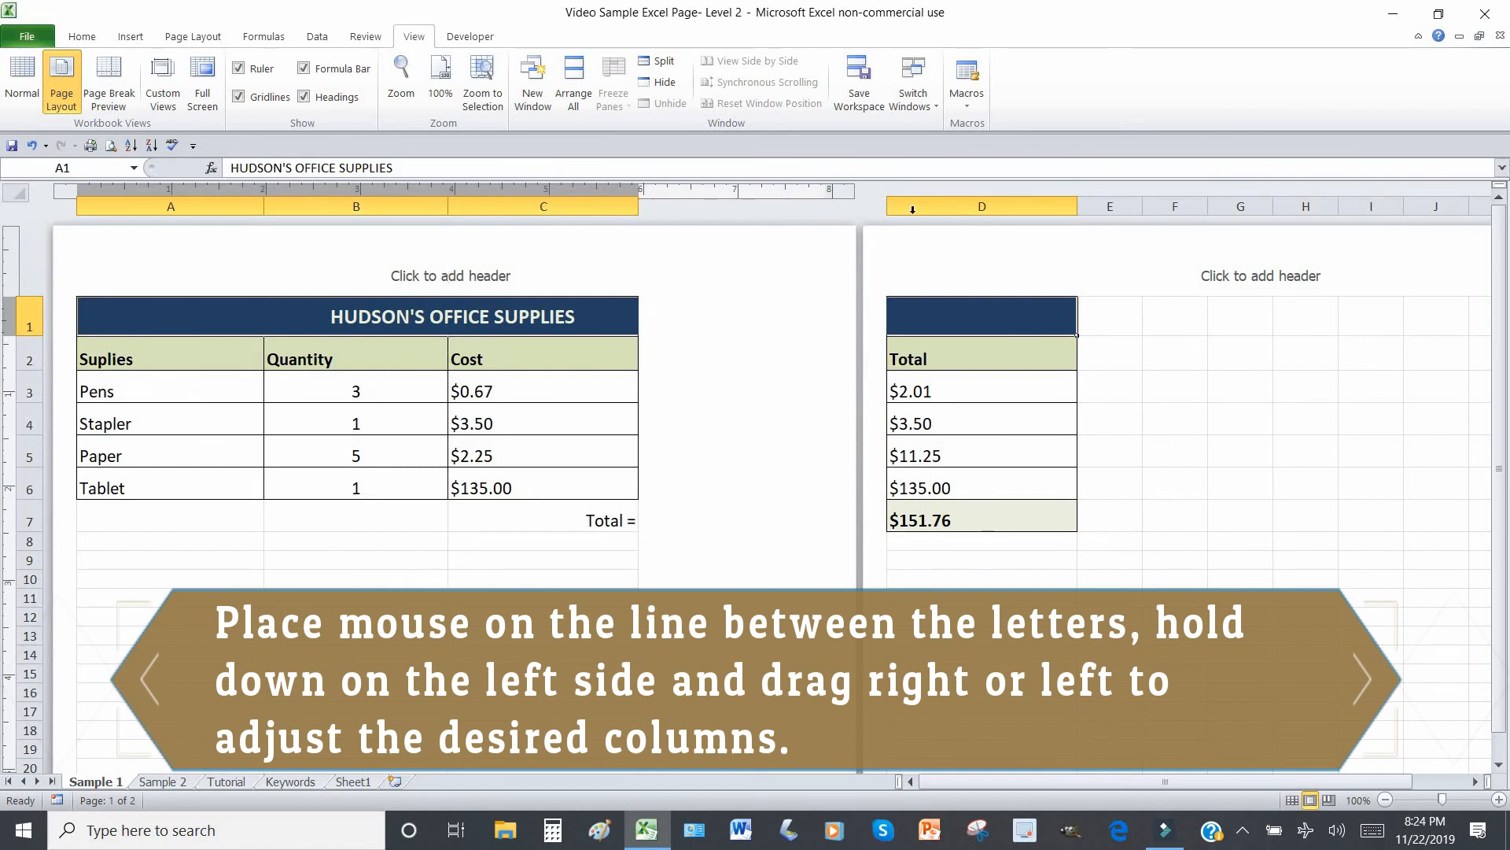
left_click_drag(1076, 213, 1070, 218)
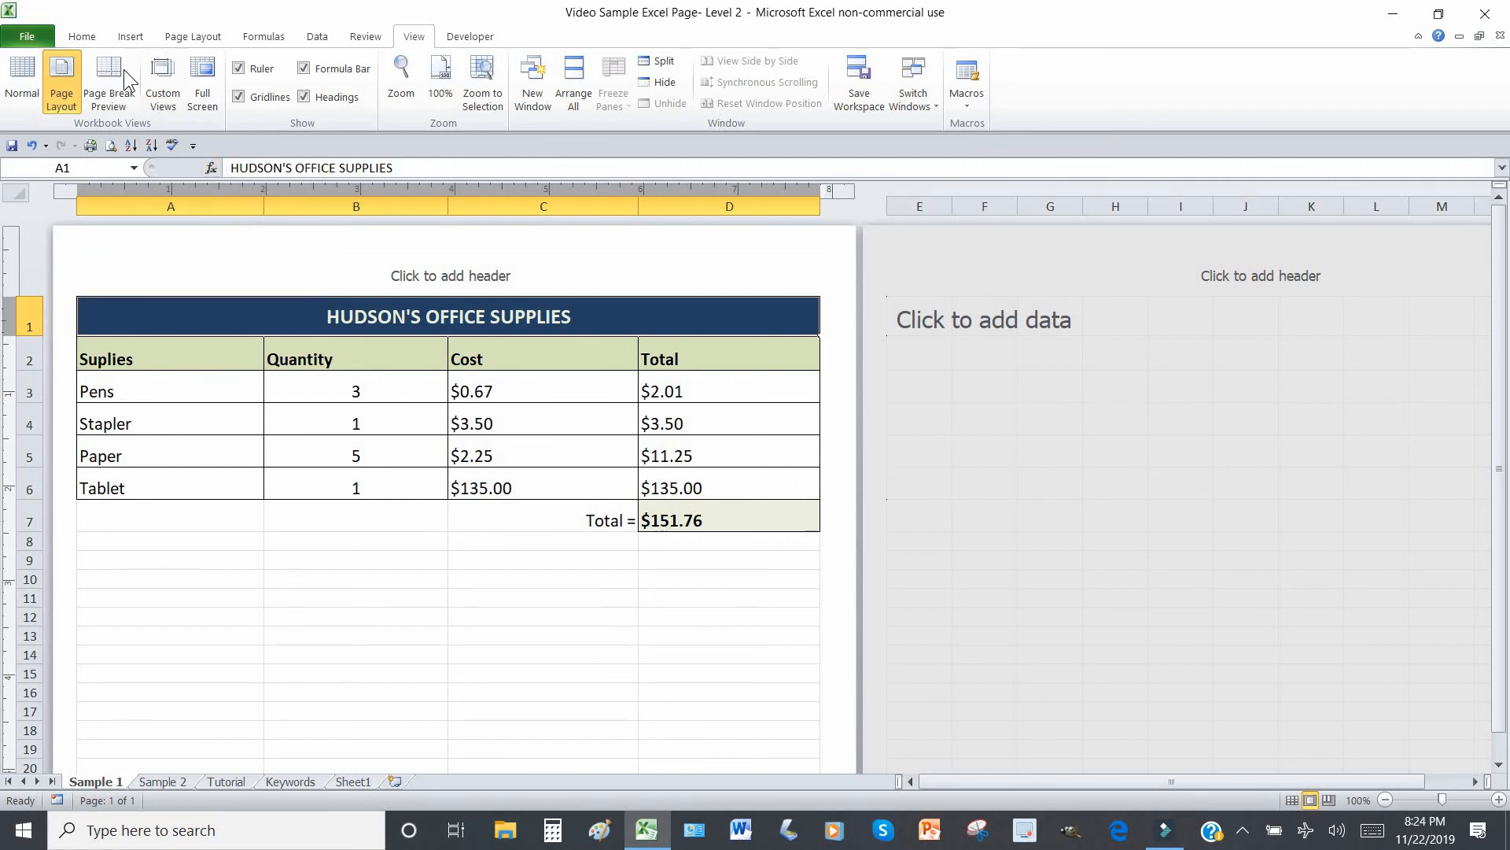
Switch Sample 1 back to Normal view, check its print preview and return to the worksheet.
left_click(21, 76)
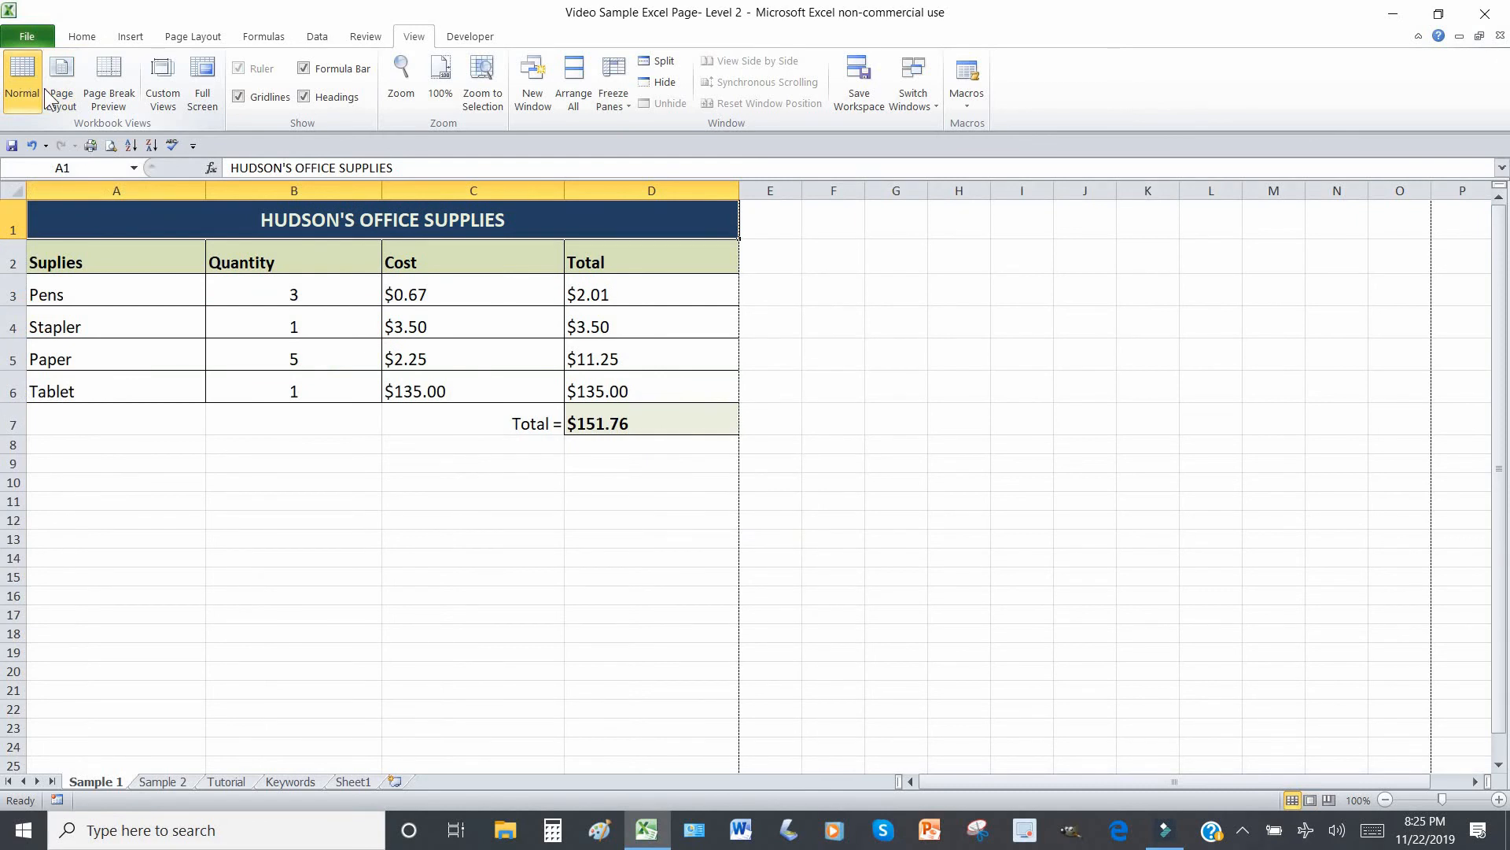
left_click(111, 145)
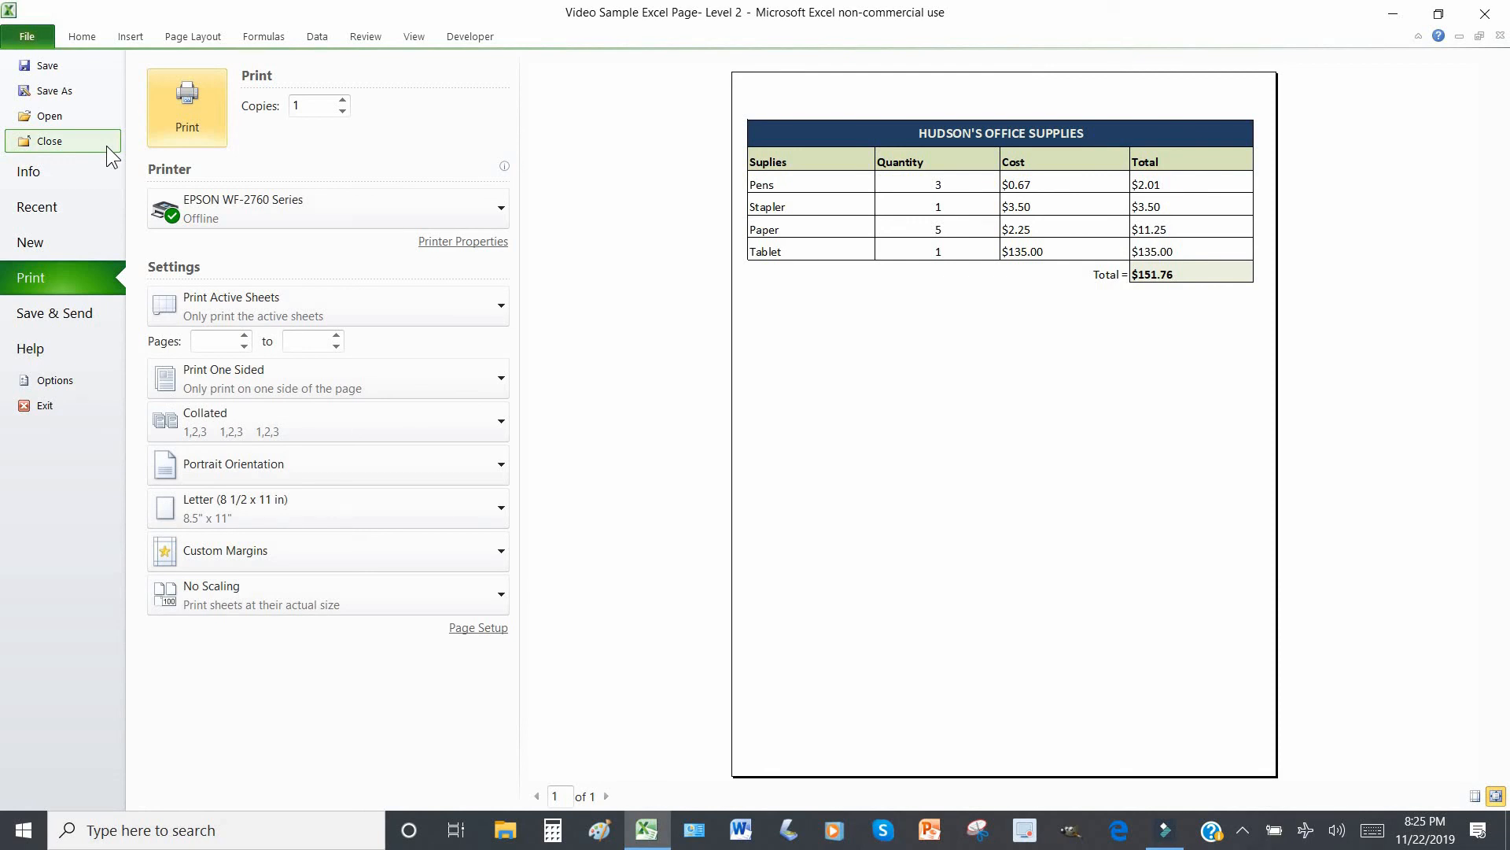
left_click(82, 39)
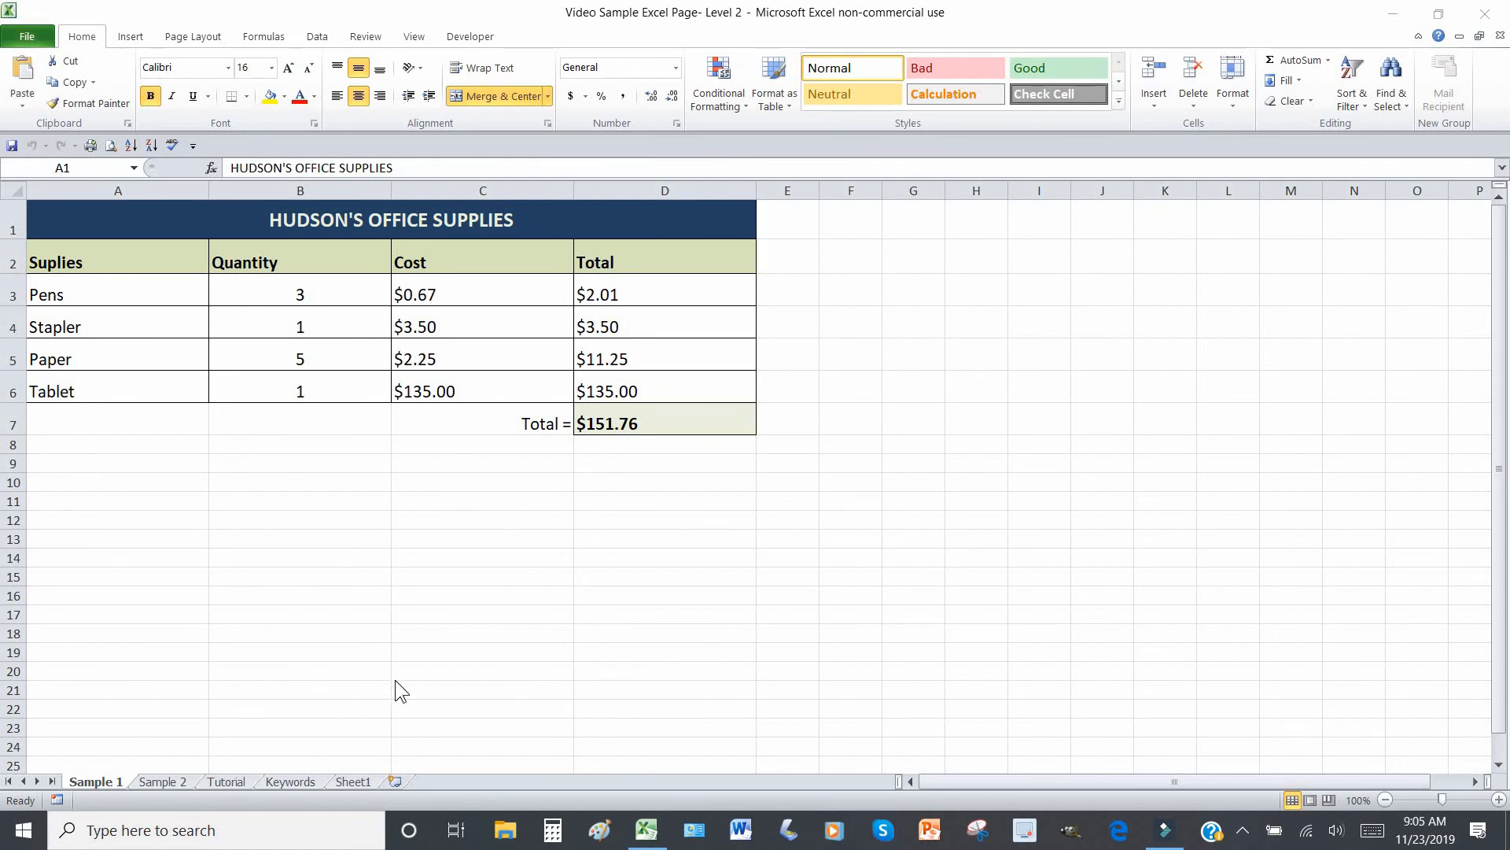
left_click(225, 780)
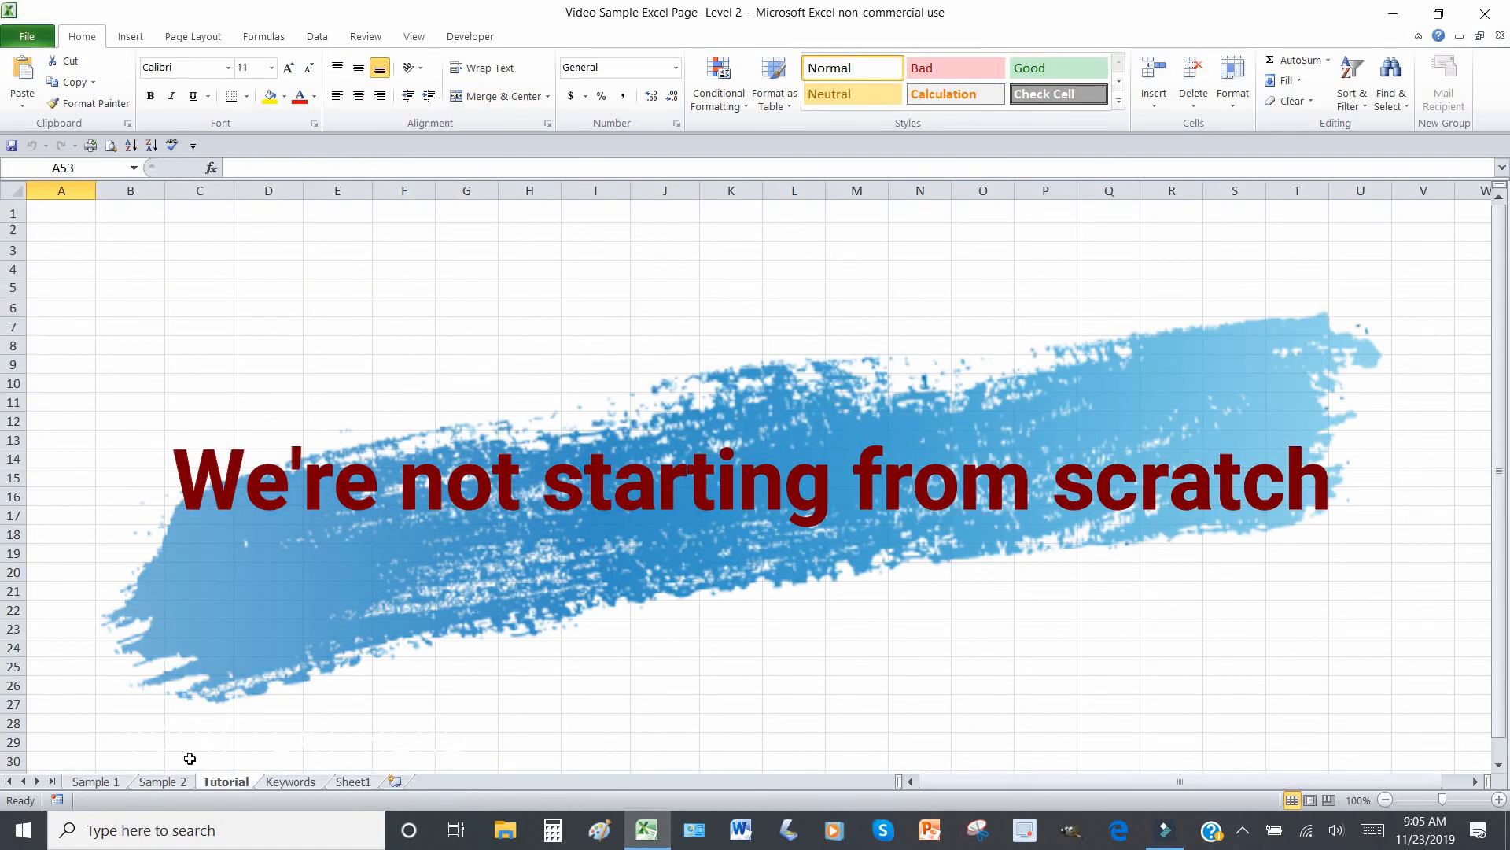
left_click(101, 781)
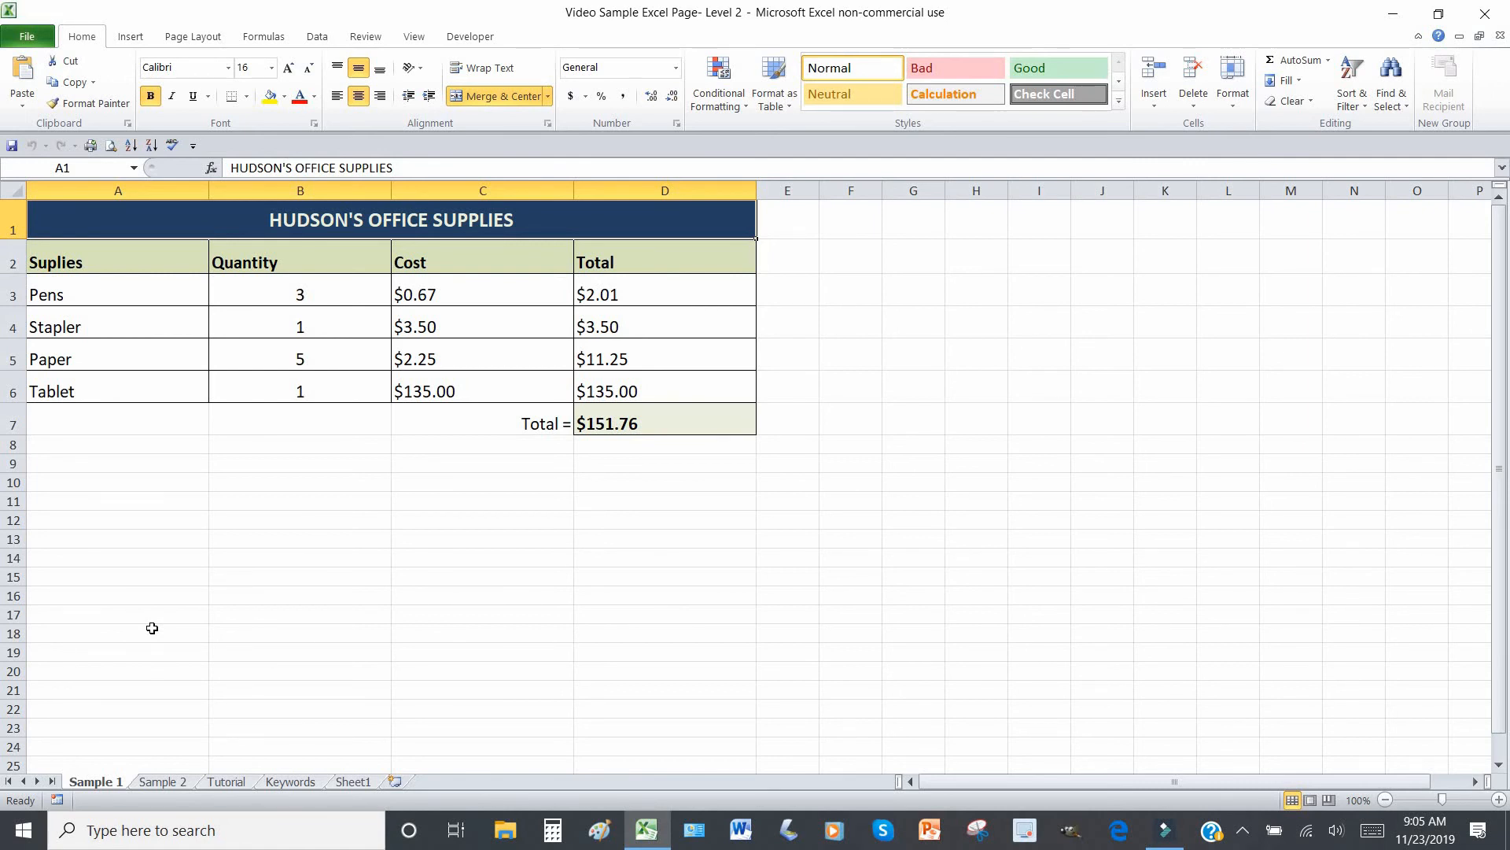
Save the workbook to the Desktop under the new name Video Sample Excel Page- 02.
left_click(35, 38)
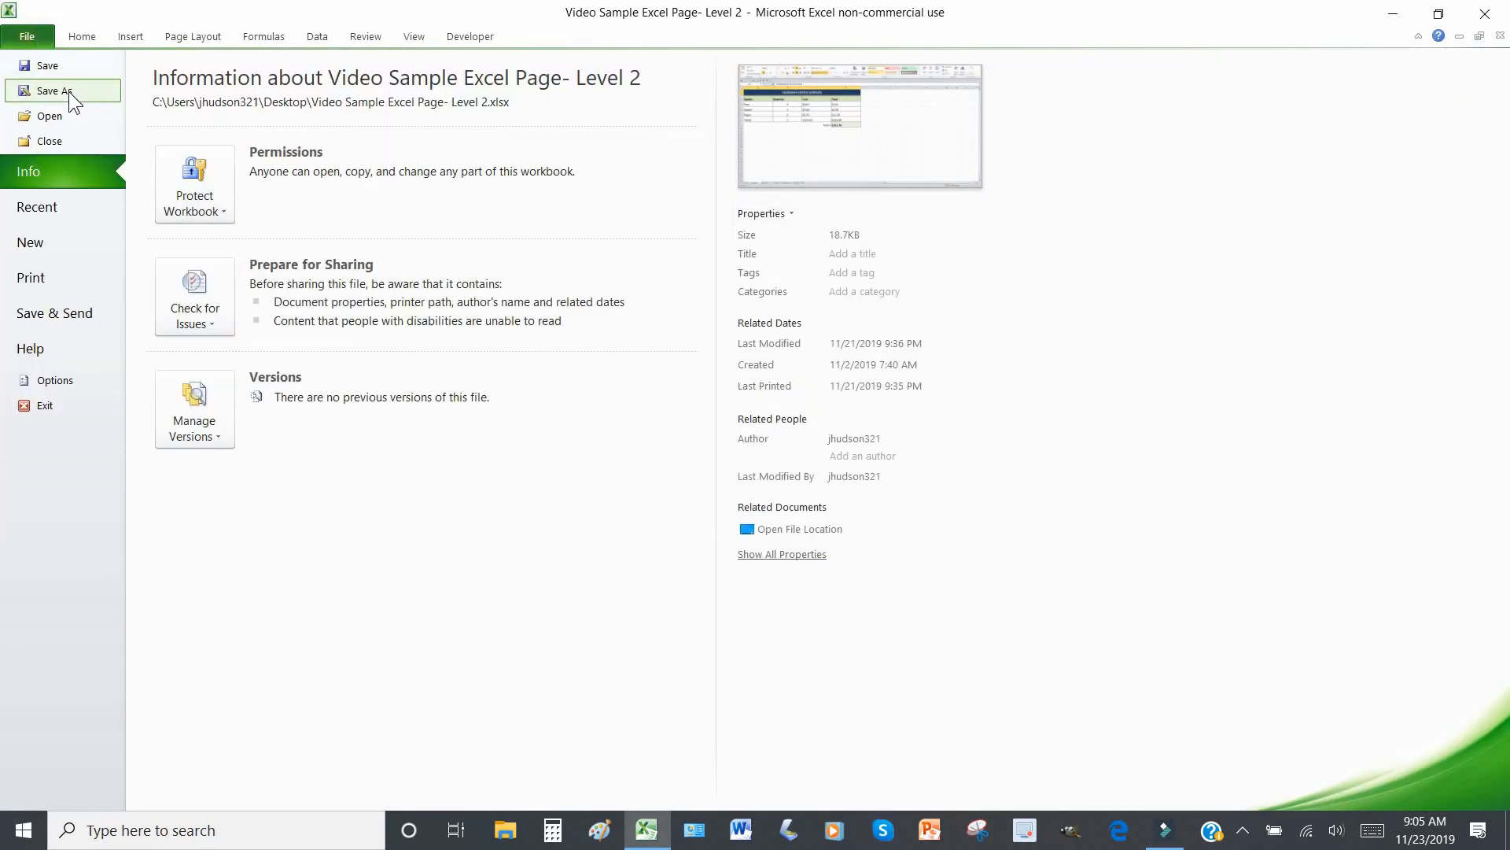
key("Escape")
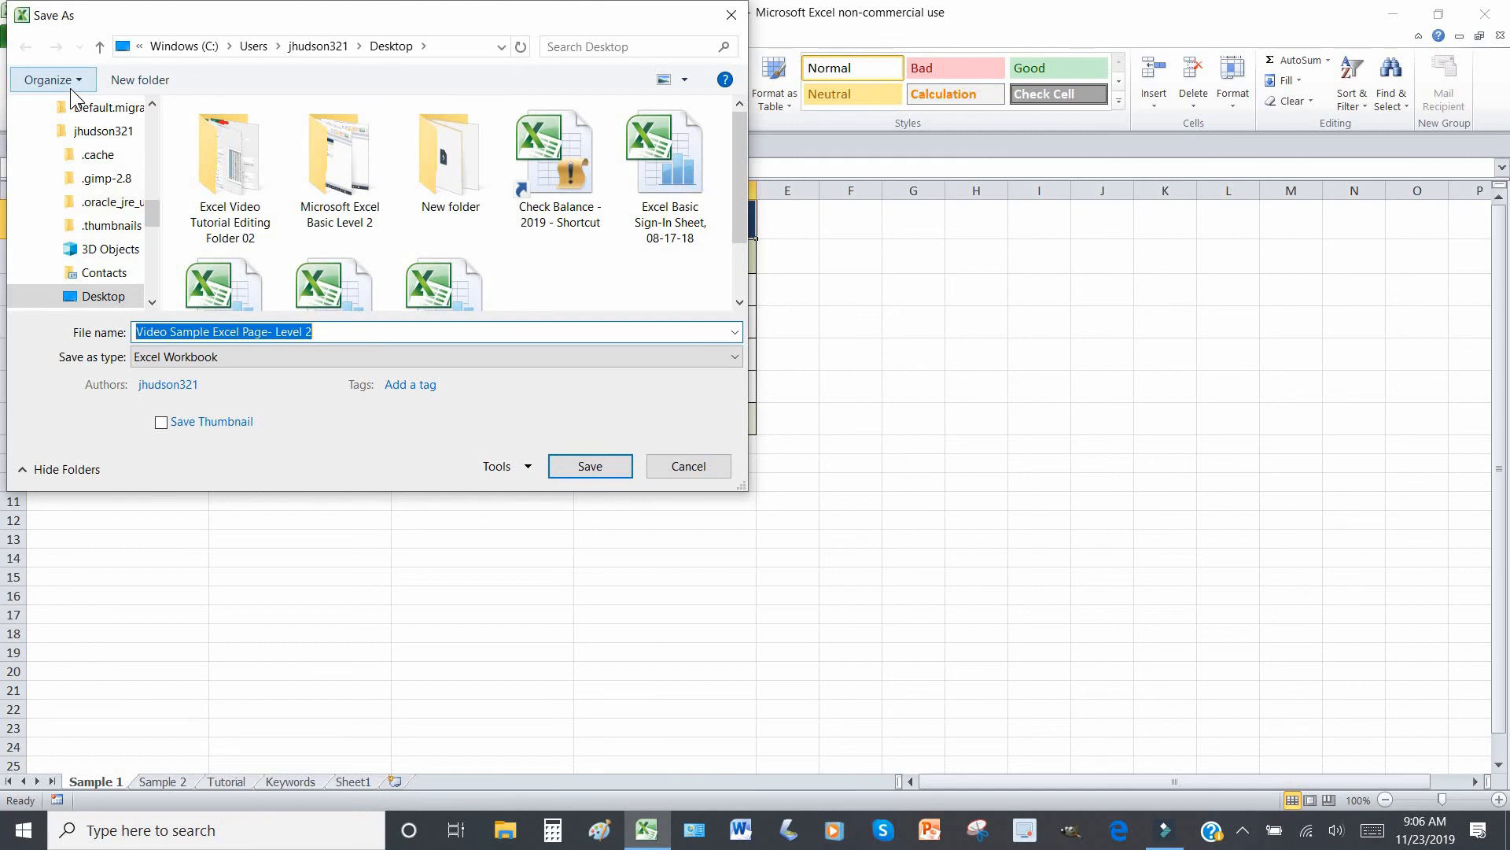
left_click(320, 332)
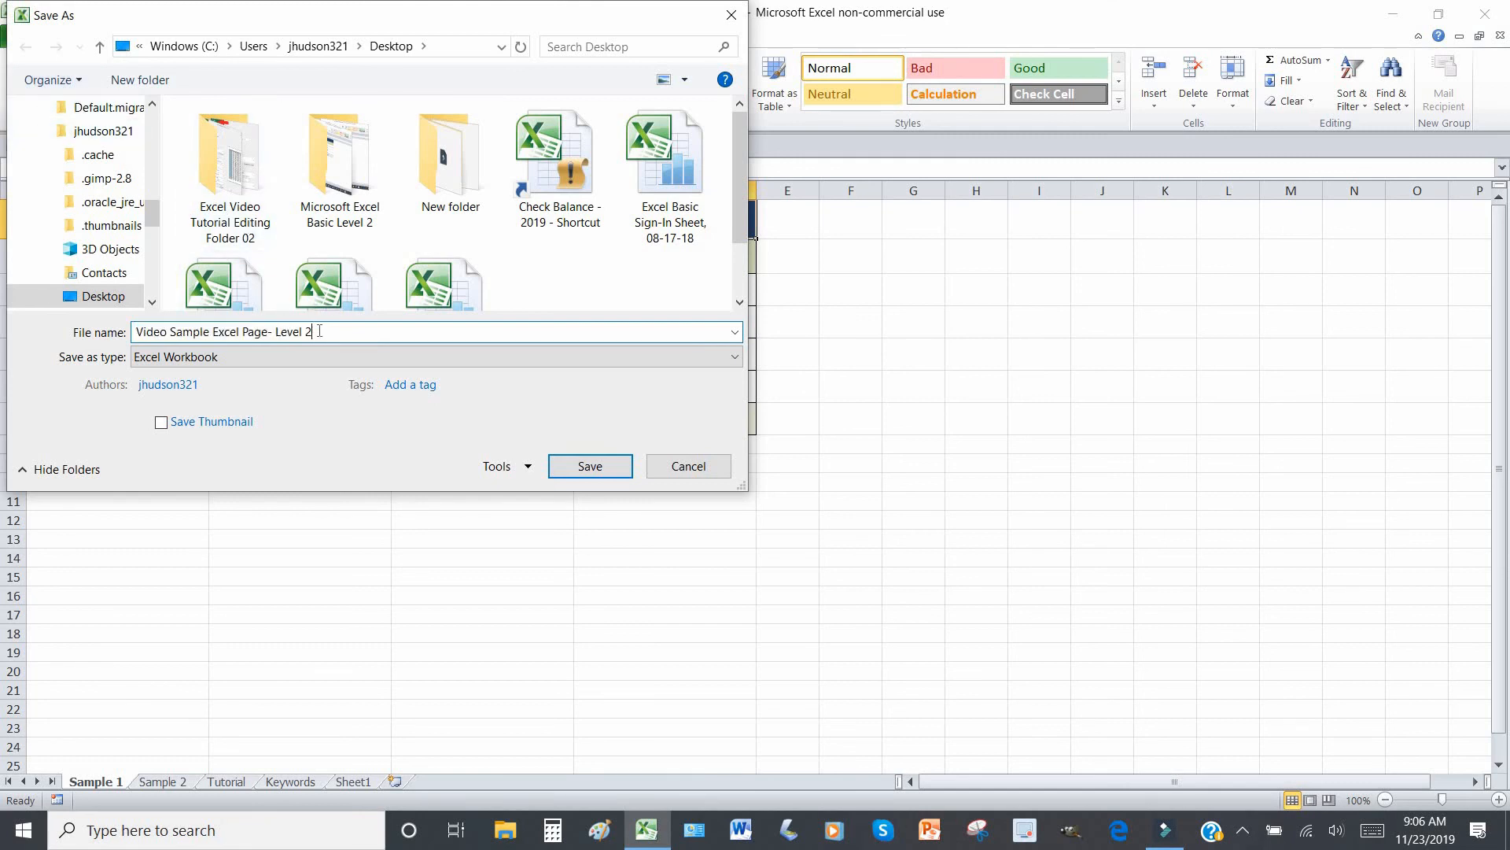
key("BackSpace")
key("BackSpace")
key("BackSpace")
key("BackSpace")
key("BackSpace")
key("BackSpace")
key("BackSpace")
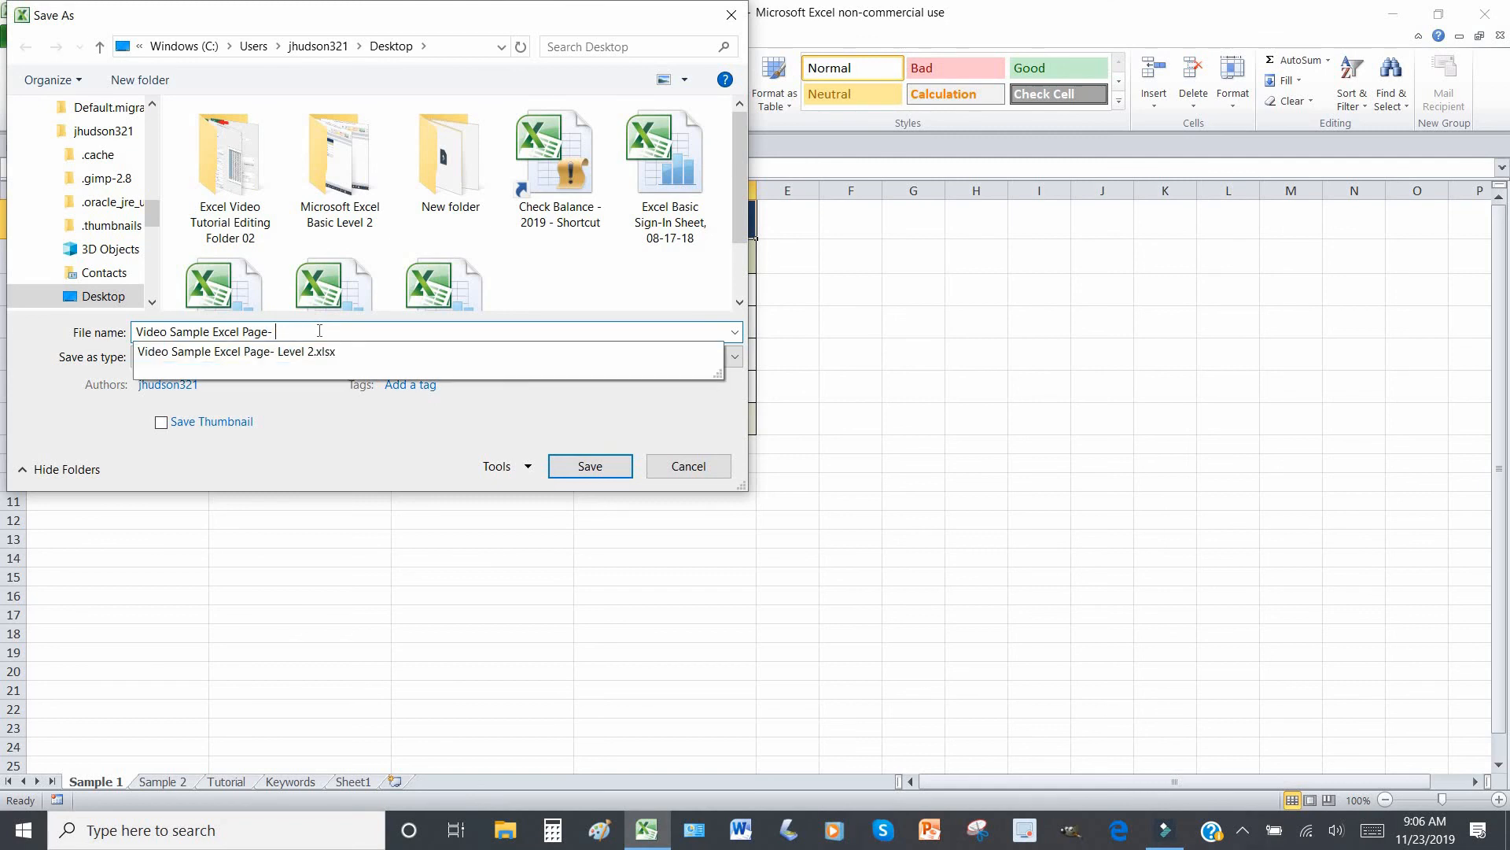
type("02")
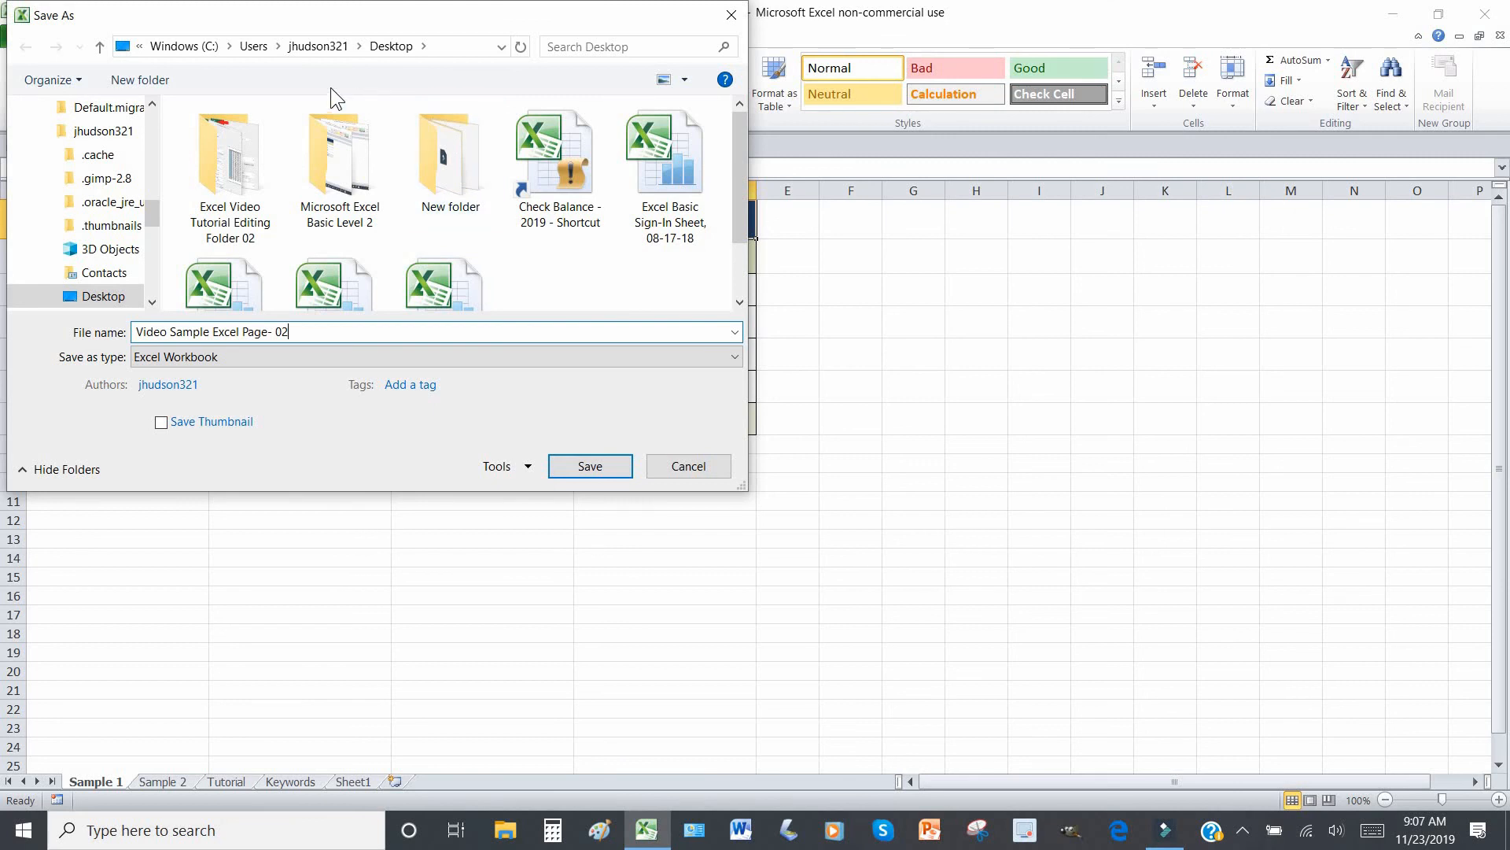
left_click(579, 462)
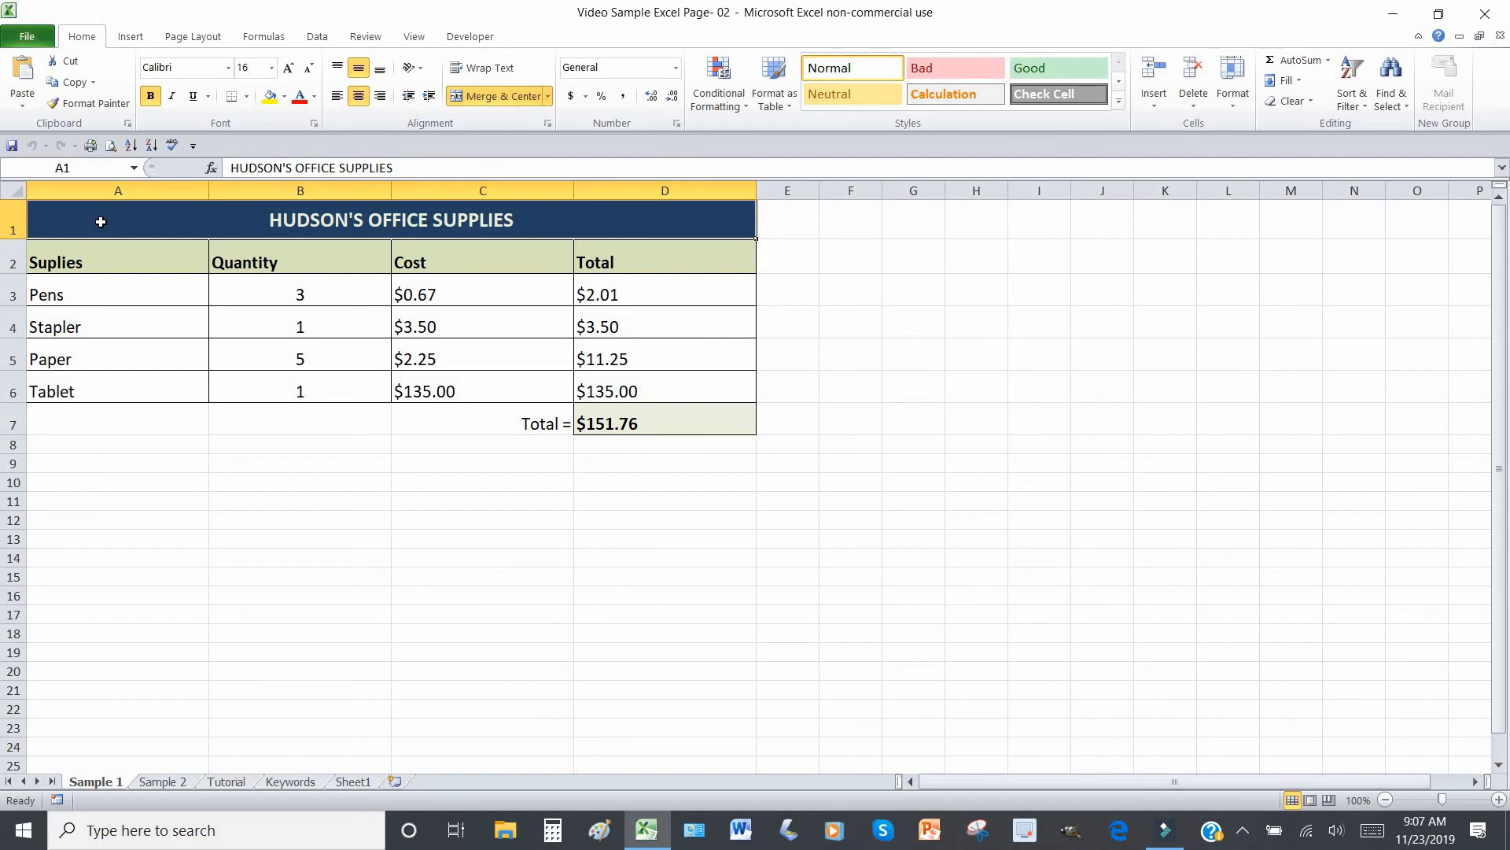
Clear the contents of the Sample 1 table in A1:D7 and insert six blank rows above row 6.
left_click_drag(101, 222, 120, 417)
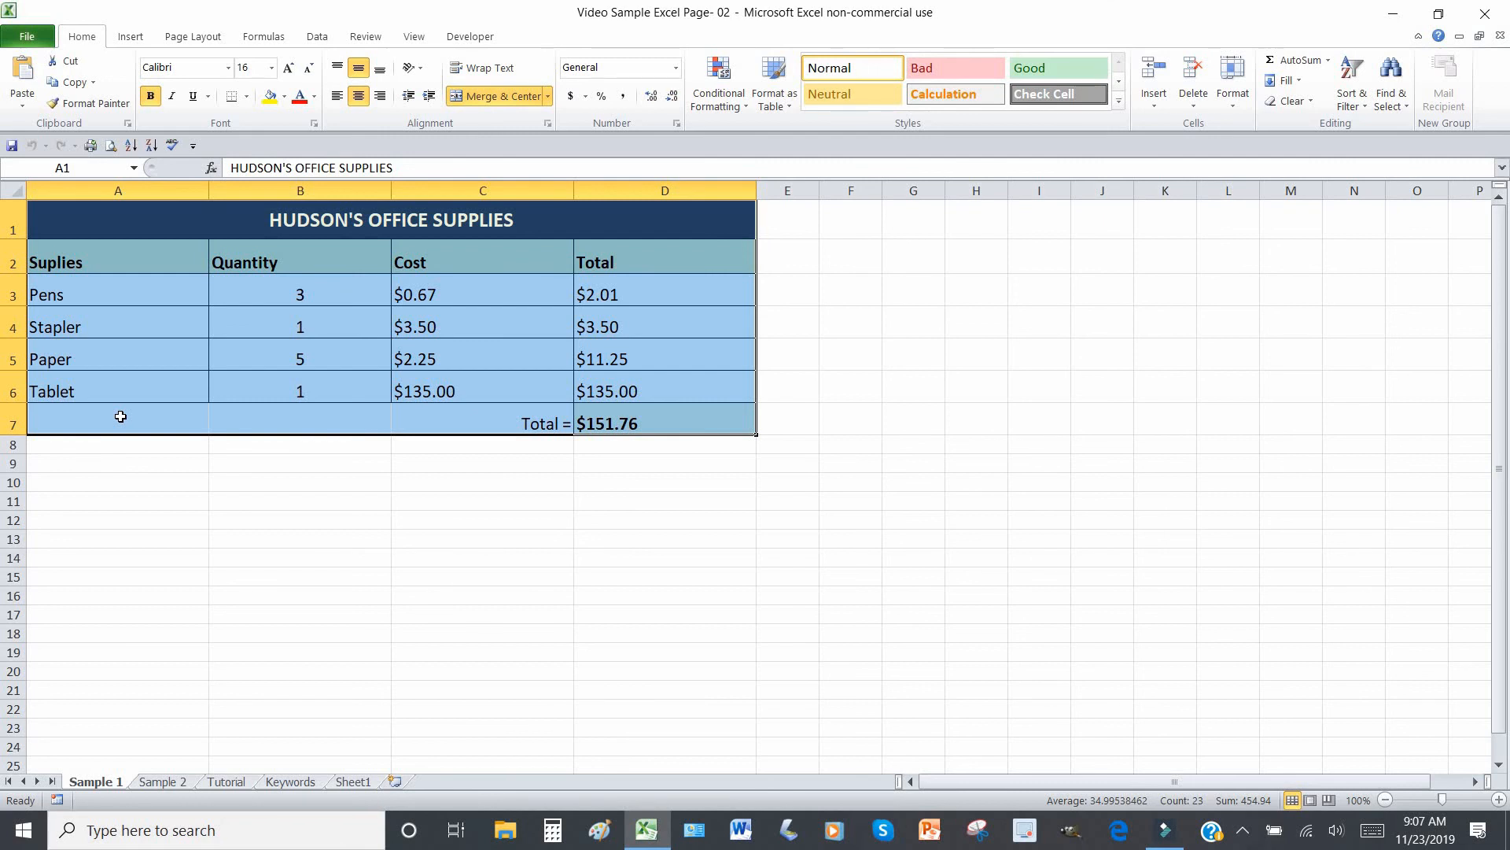
key("Delete")
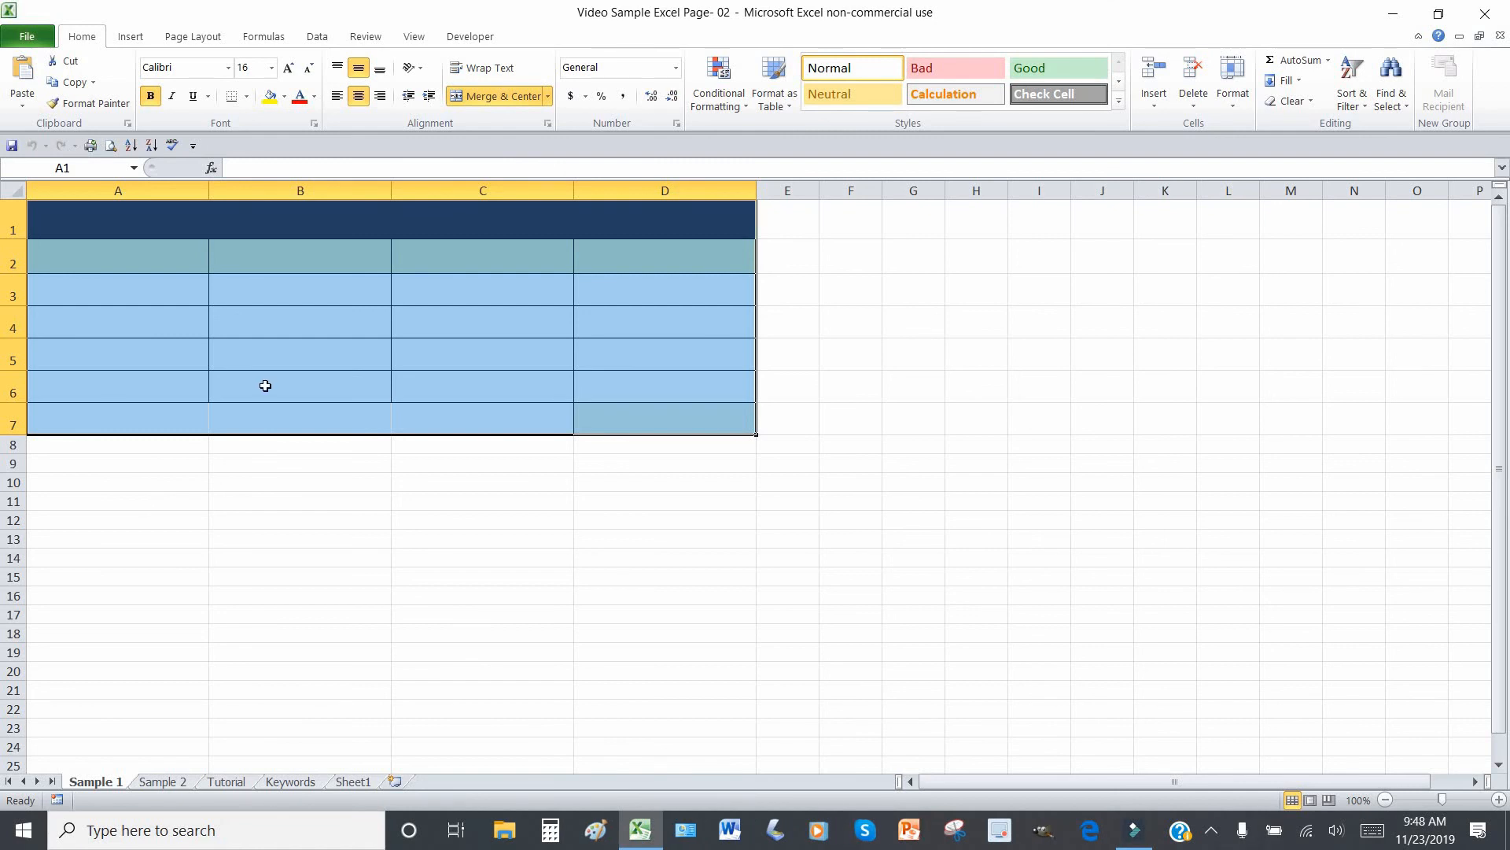
left_click(11, 393)
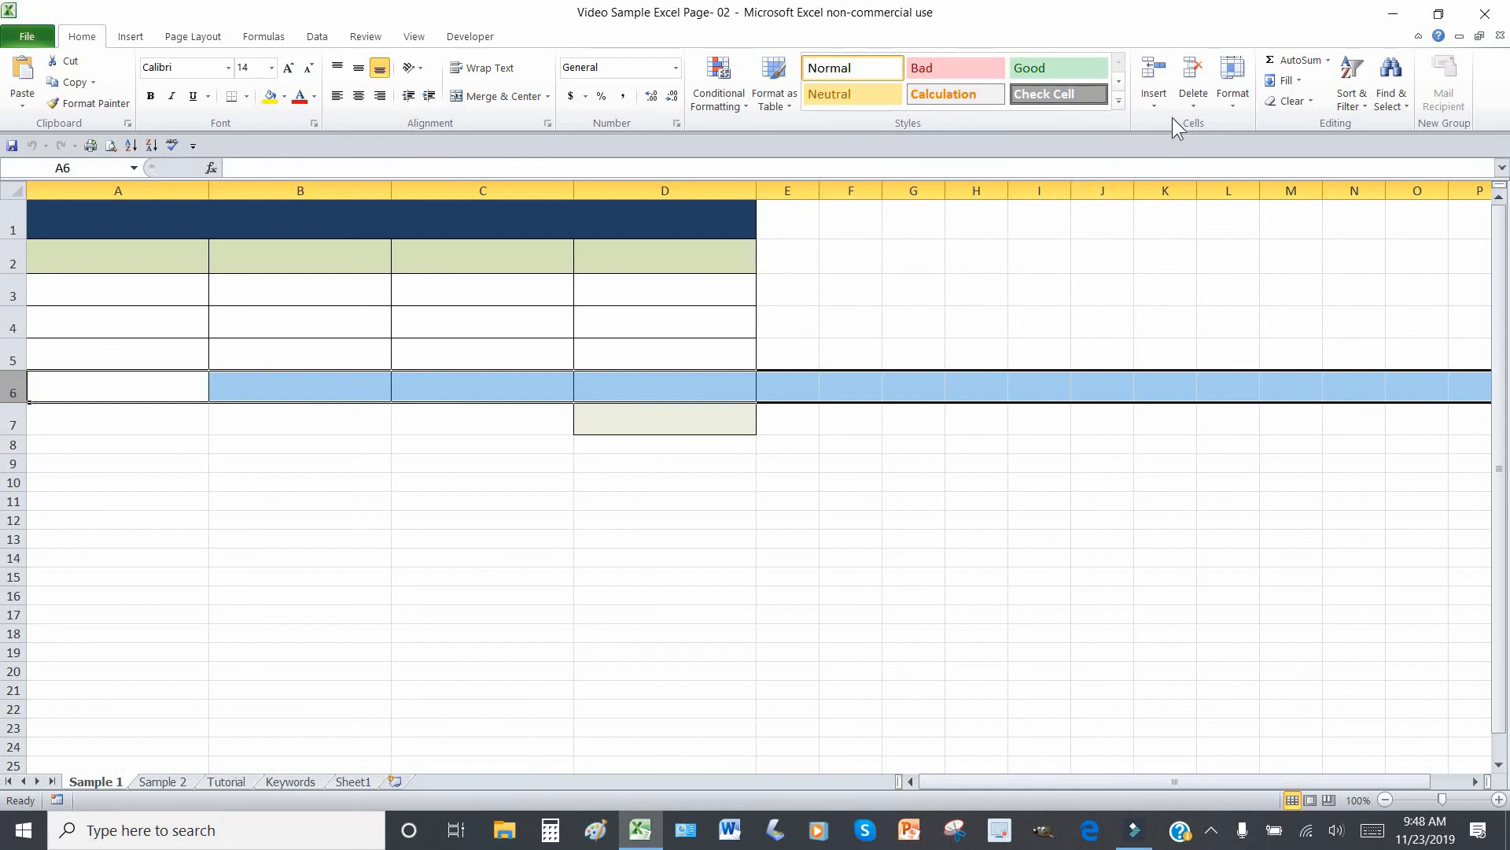
left_click(1154, 72)
left_click(1154, 73)
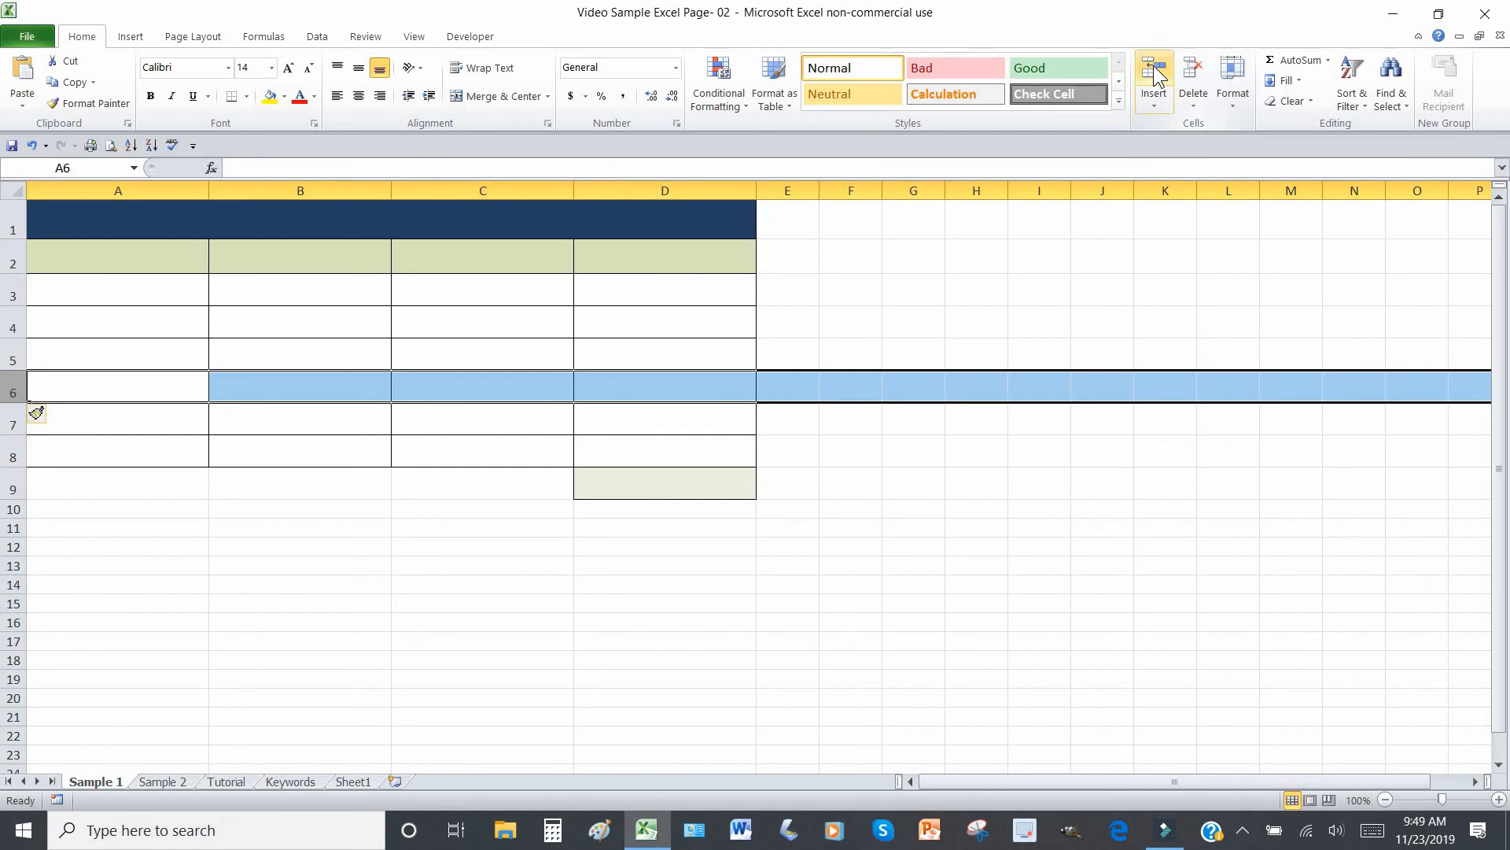
left_click(1153, 66)
left_click(1153, 64)
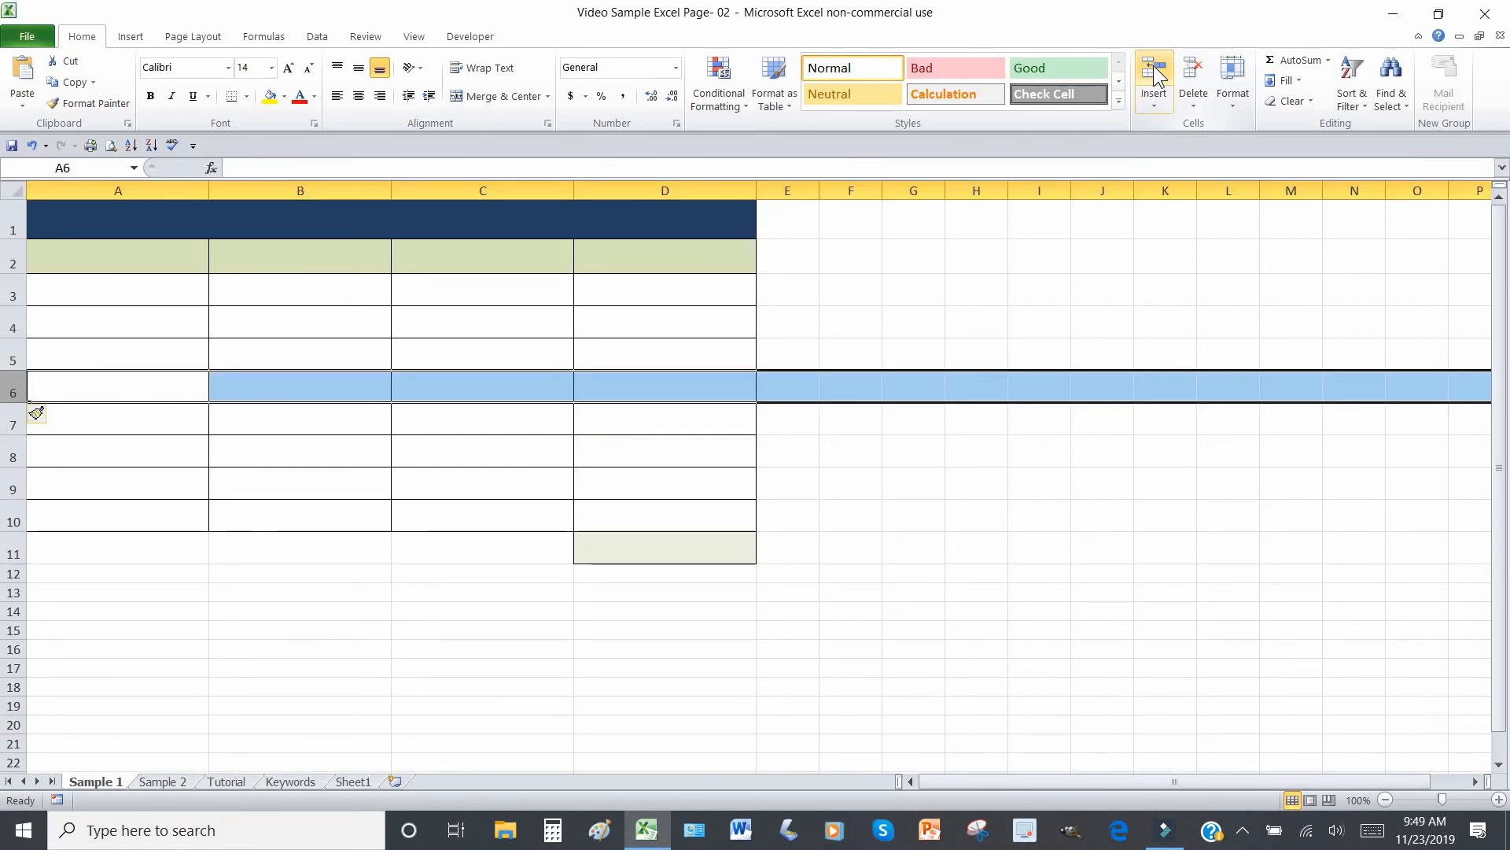
left_click(1153, 64)
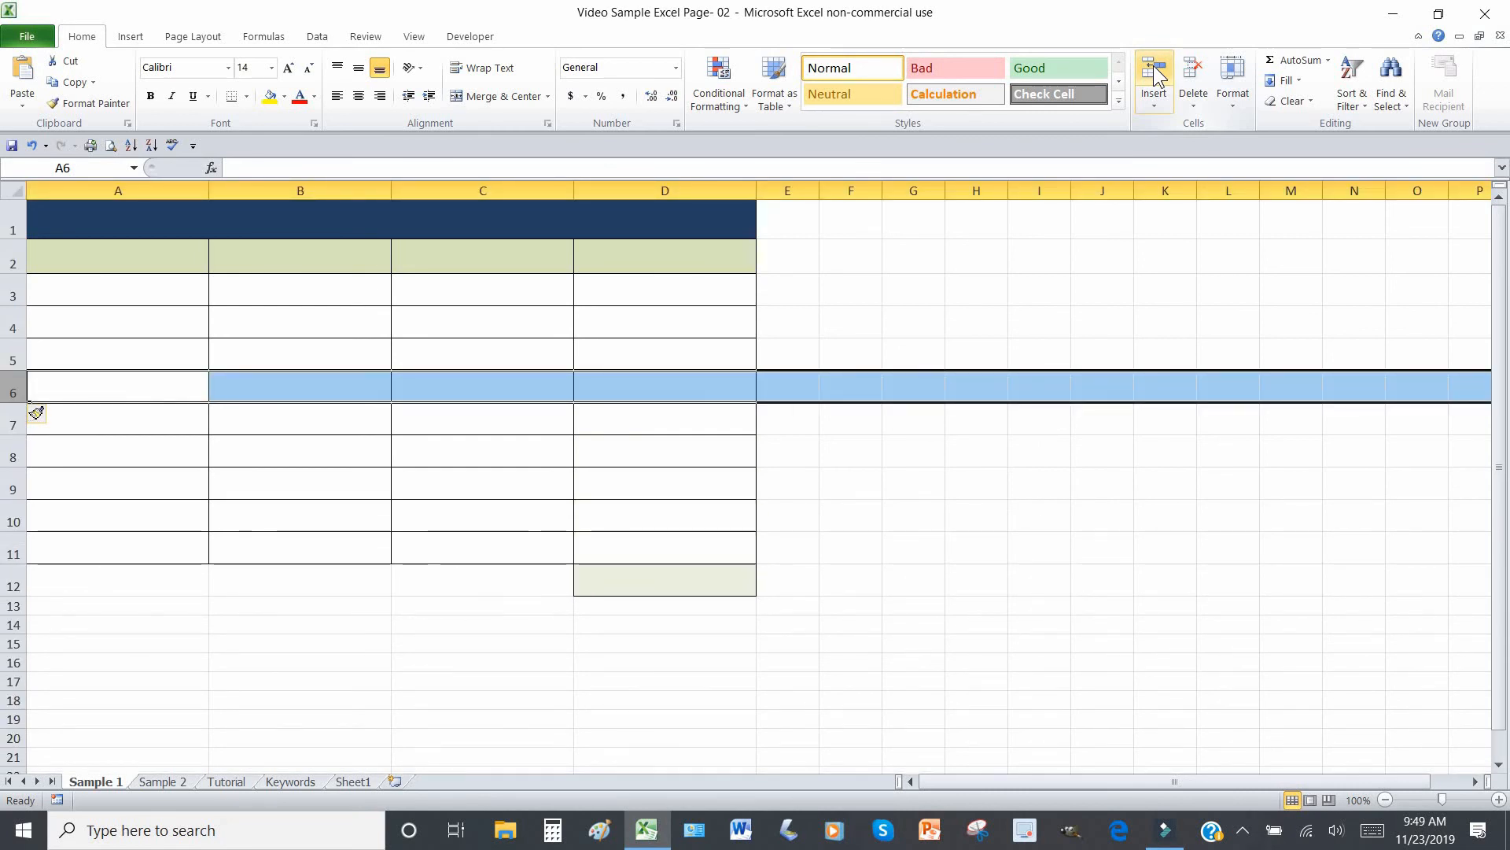
left_click(1154, 64)
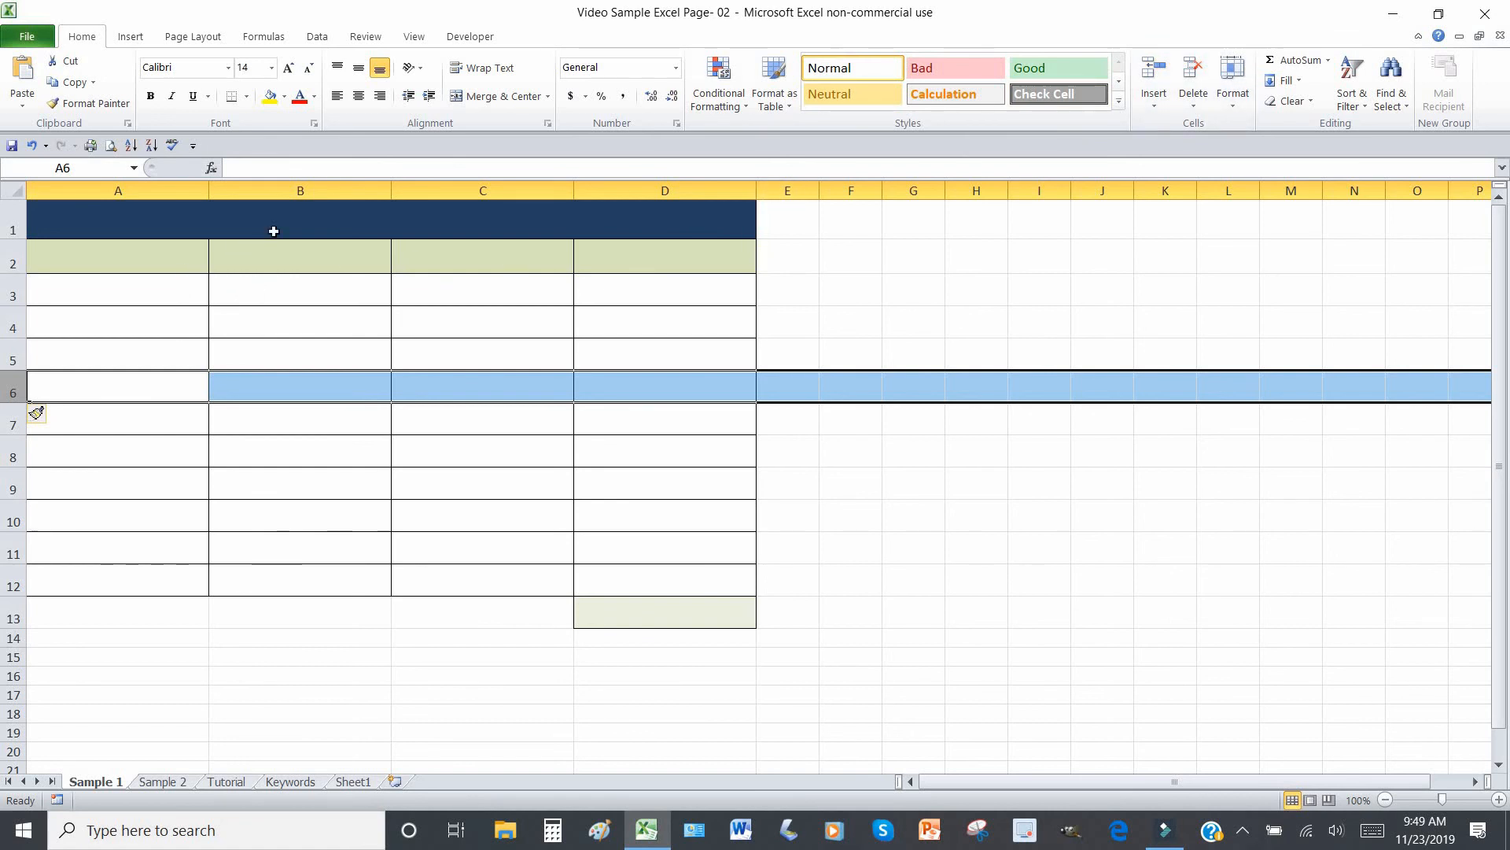
Insert three blank columns in front of column B.
left_click(299, 191)
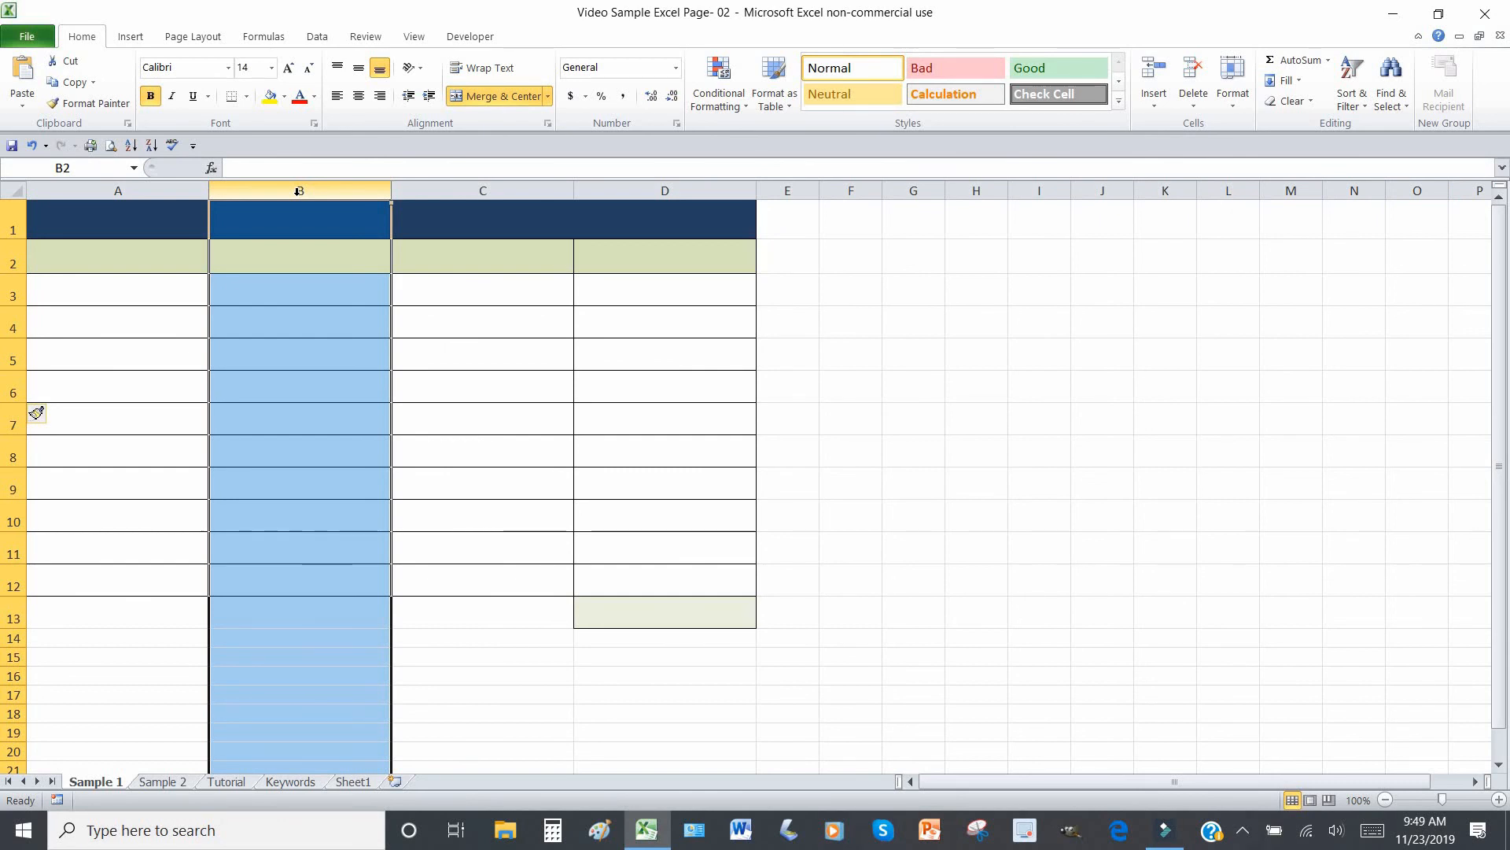
left_click(1157, 79)
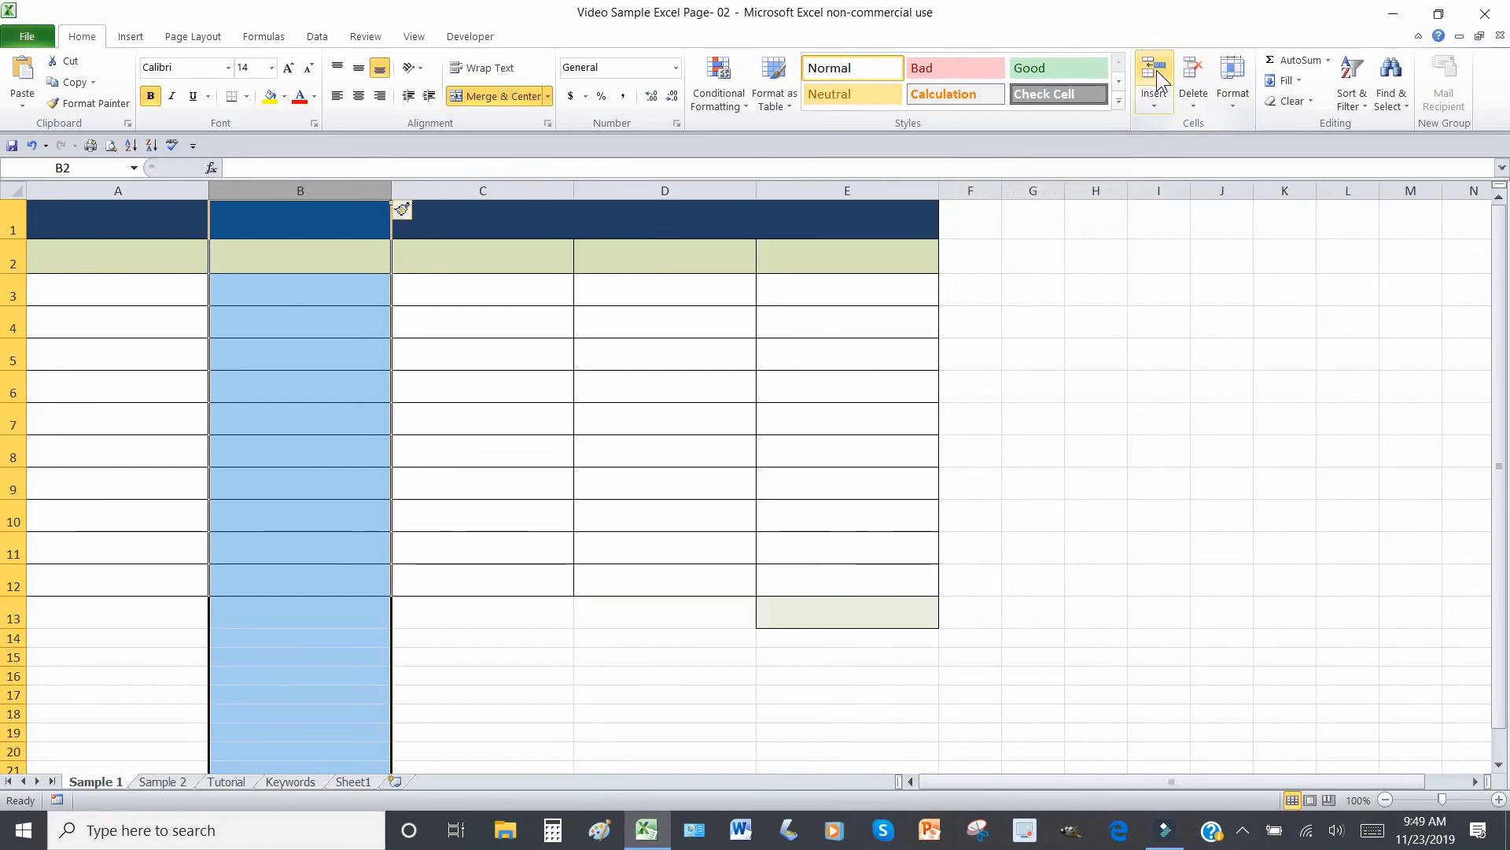
left_click(1158, 79)
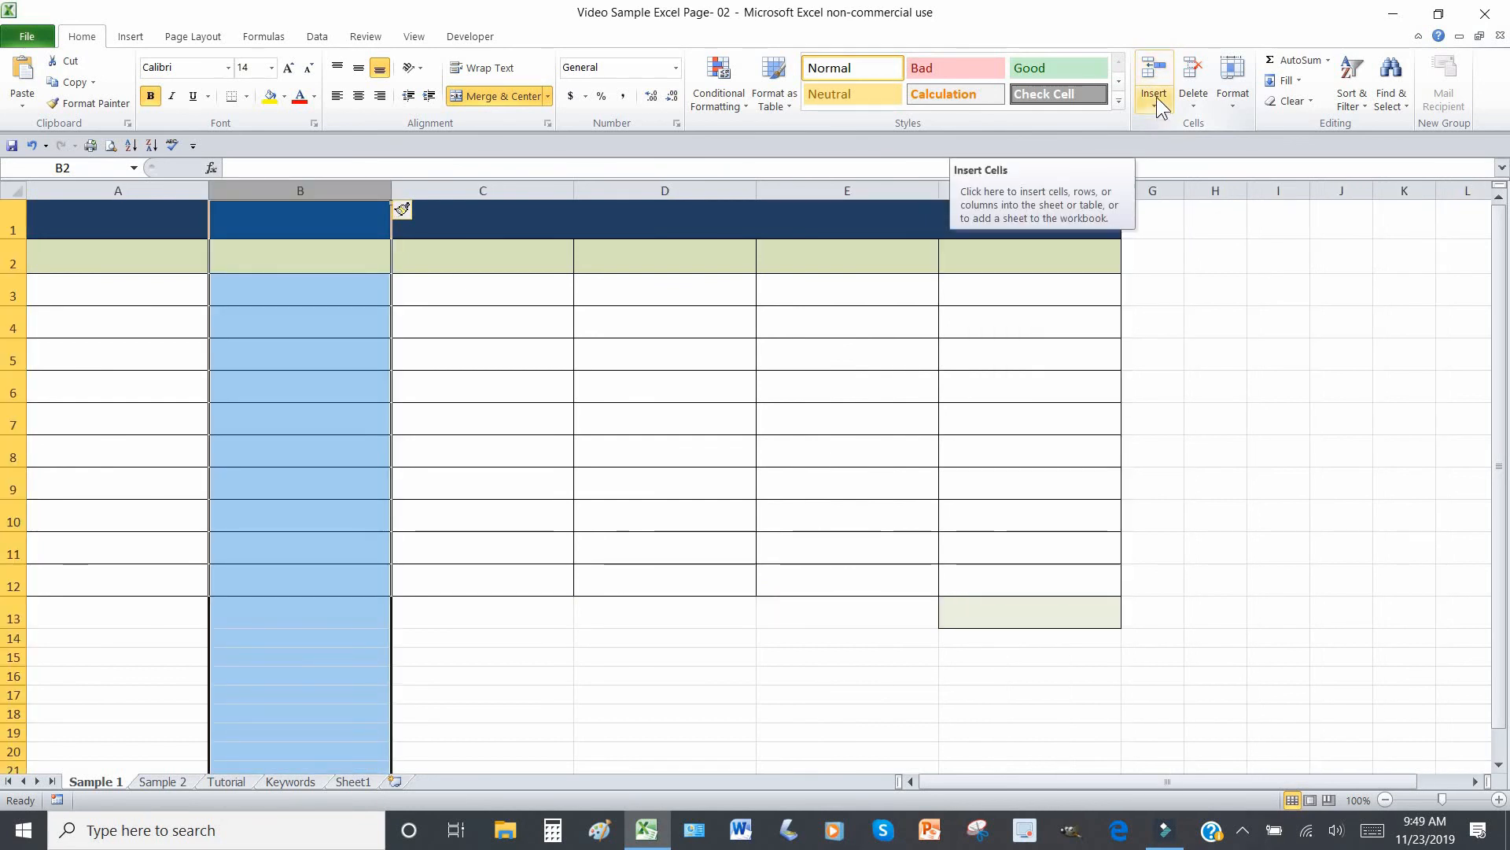
left_click(1157, 102)
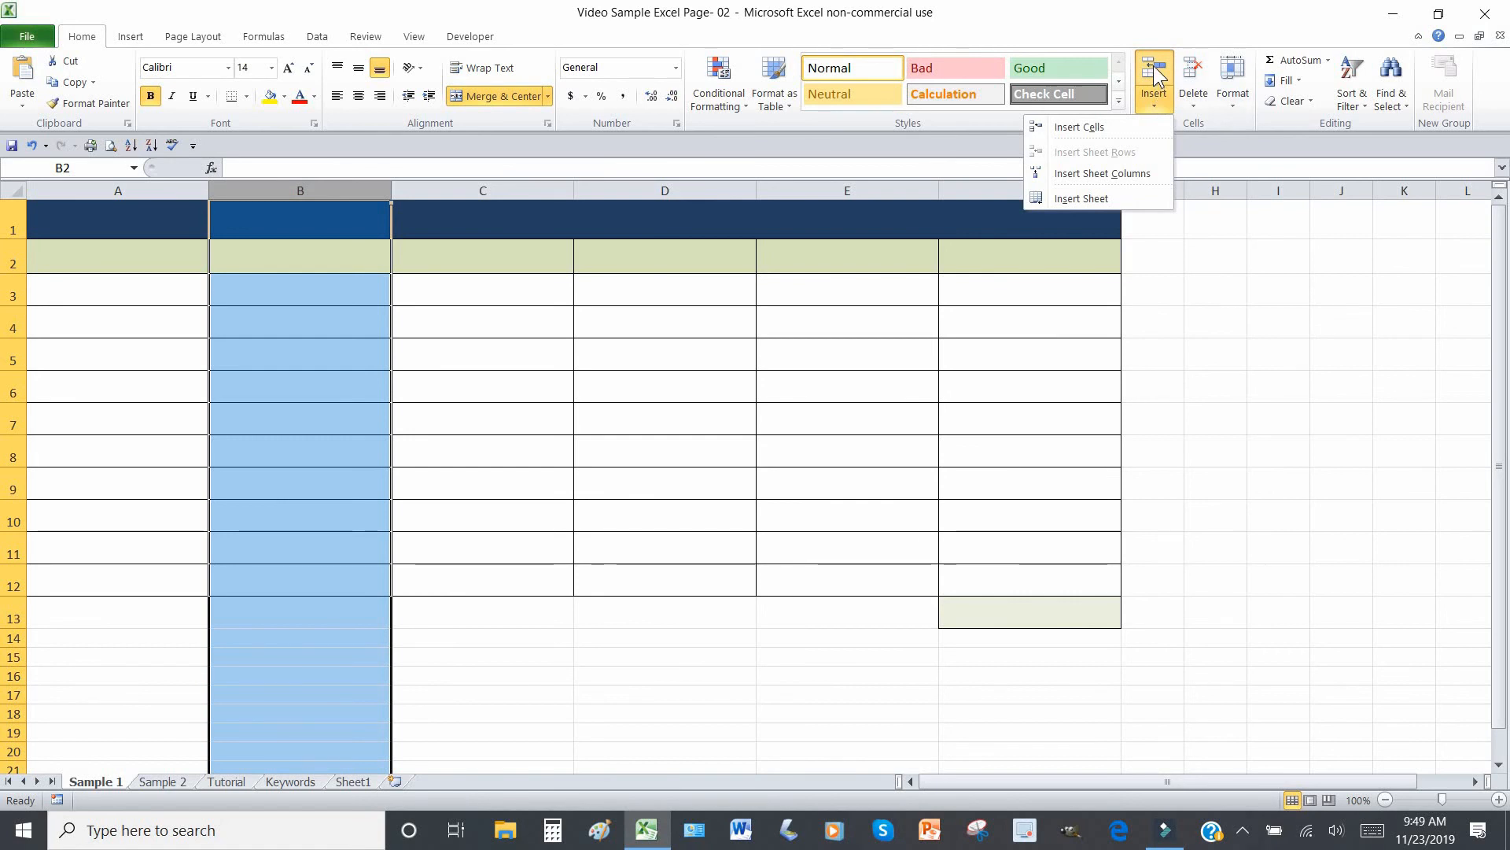
left_click(1158, 75)
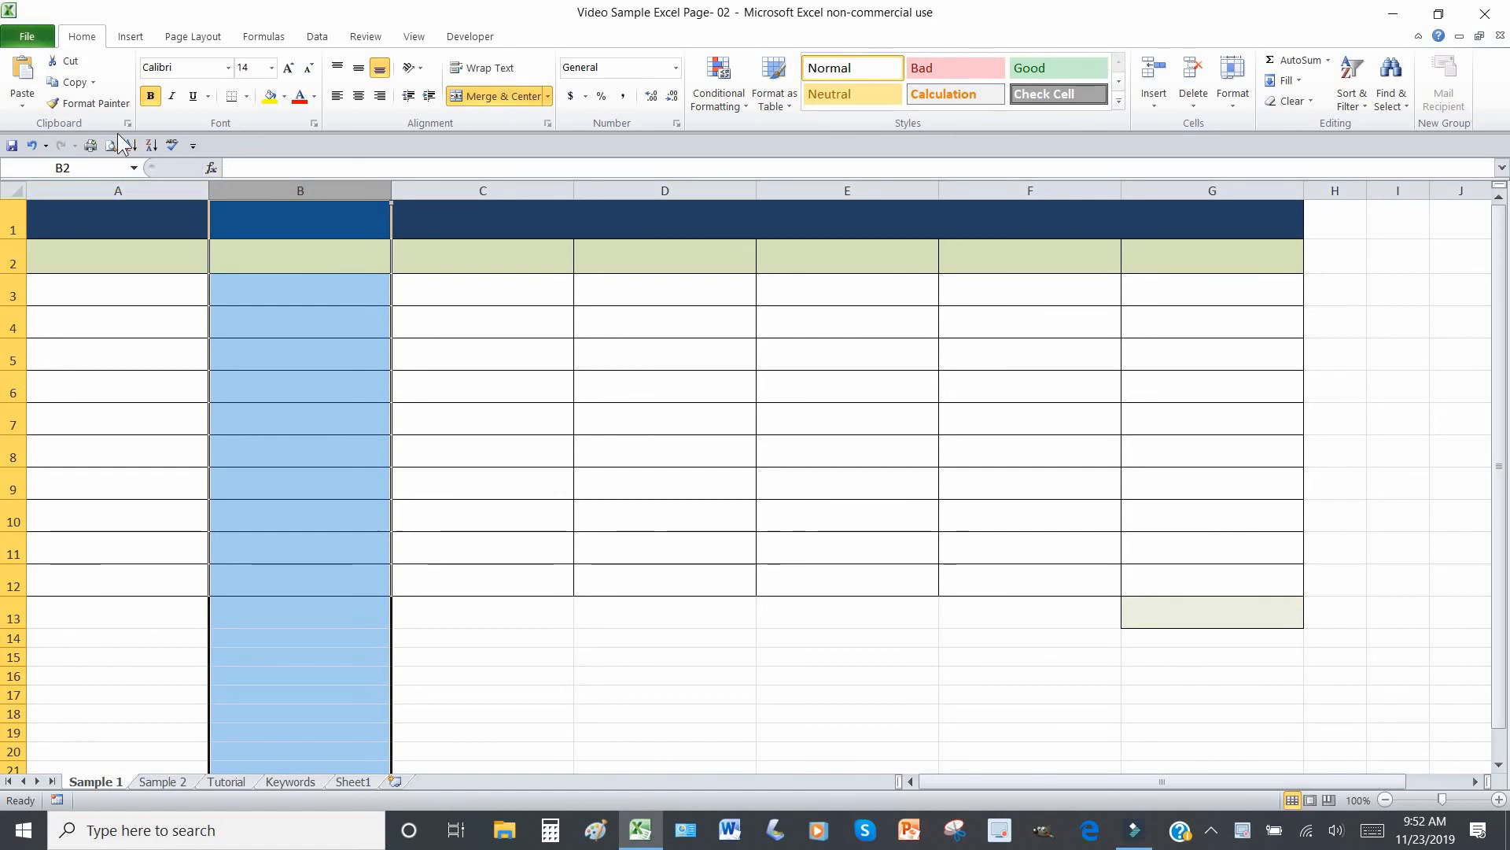
Undo the column insertions so the table is back to its four original columns.
left_click(32, 146)
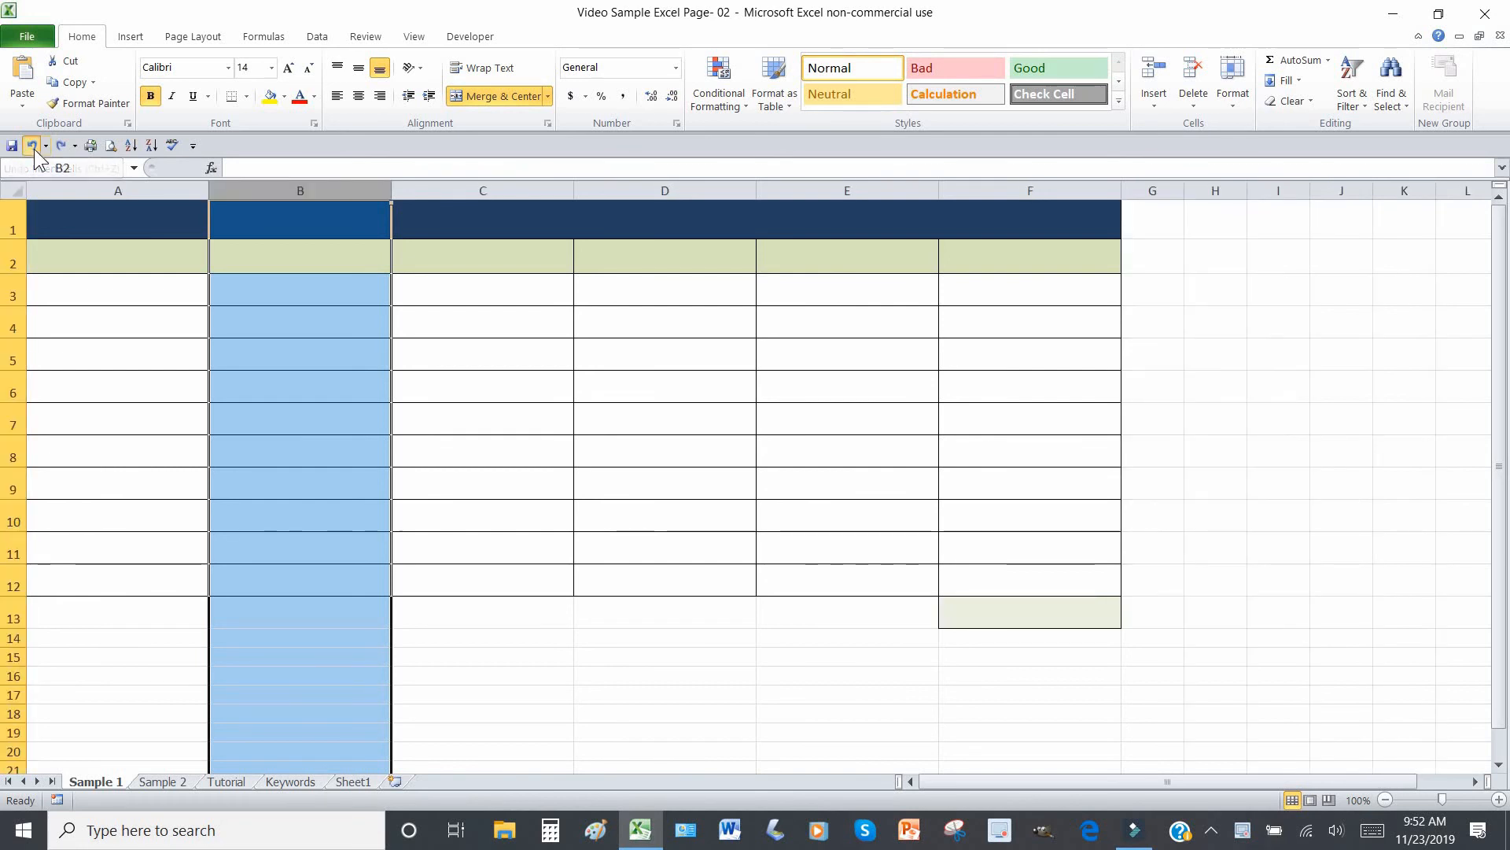
left_click(32, 145)
left_click(31, 145)
left_click(32, 146)
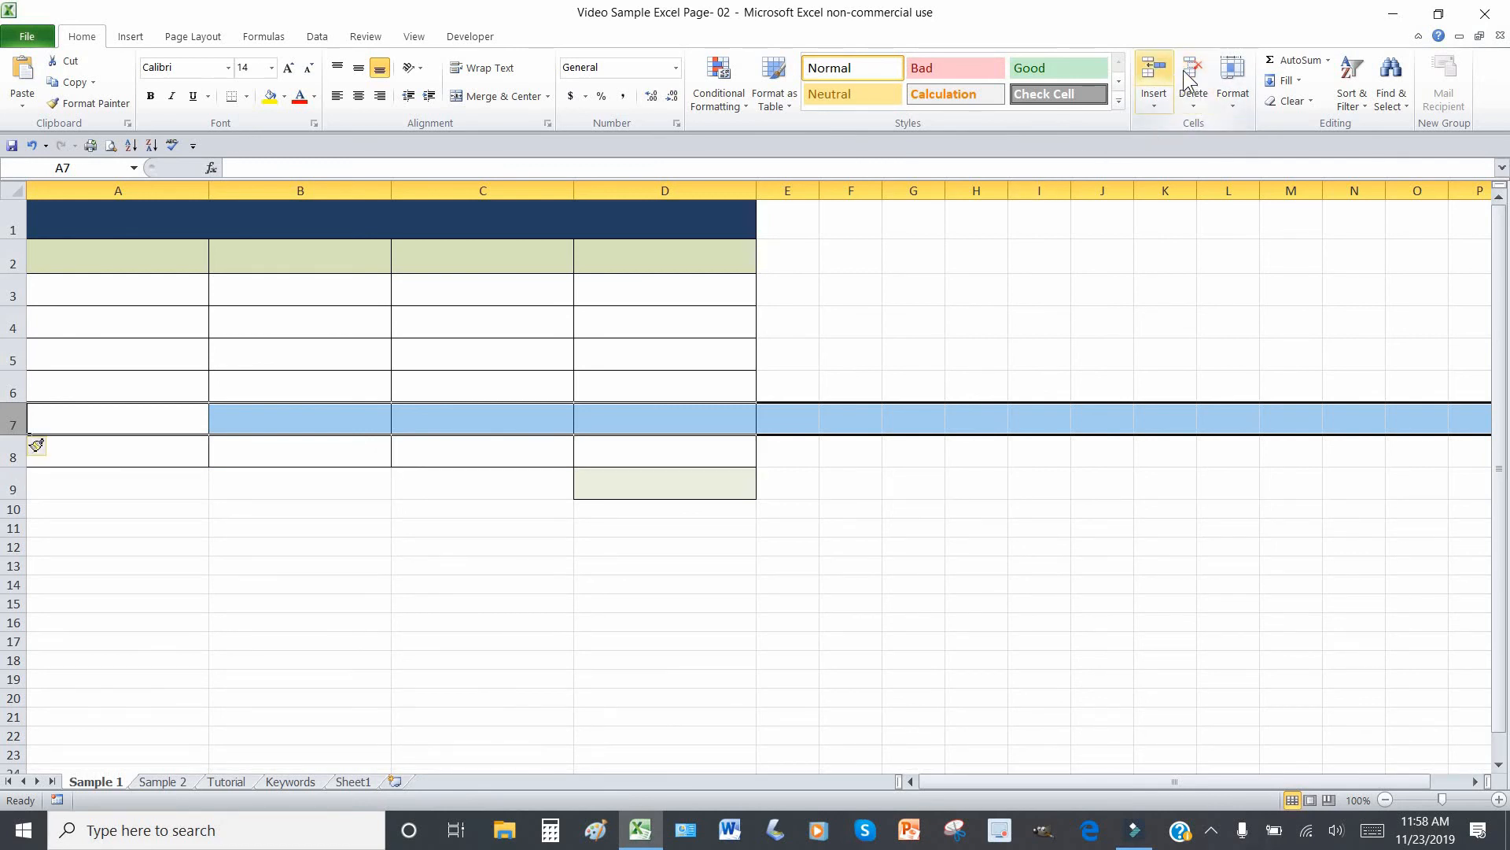
Delete row 7 from the emptied table and select the merged title cell A1.
left_click(1190, 79)
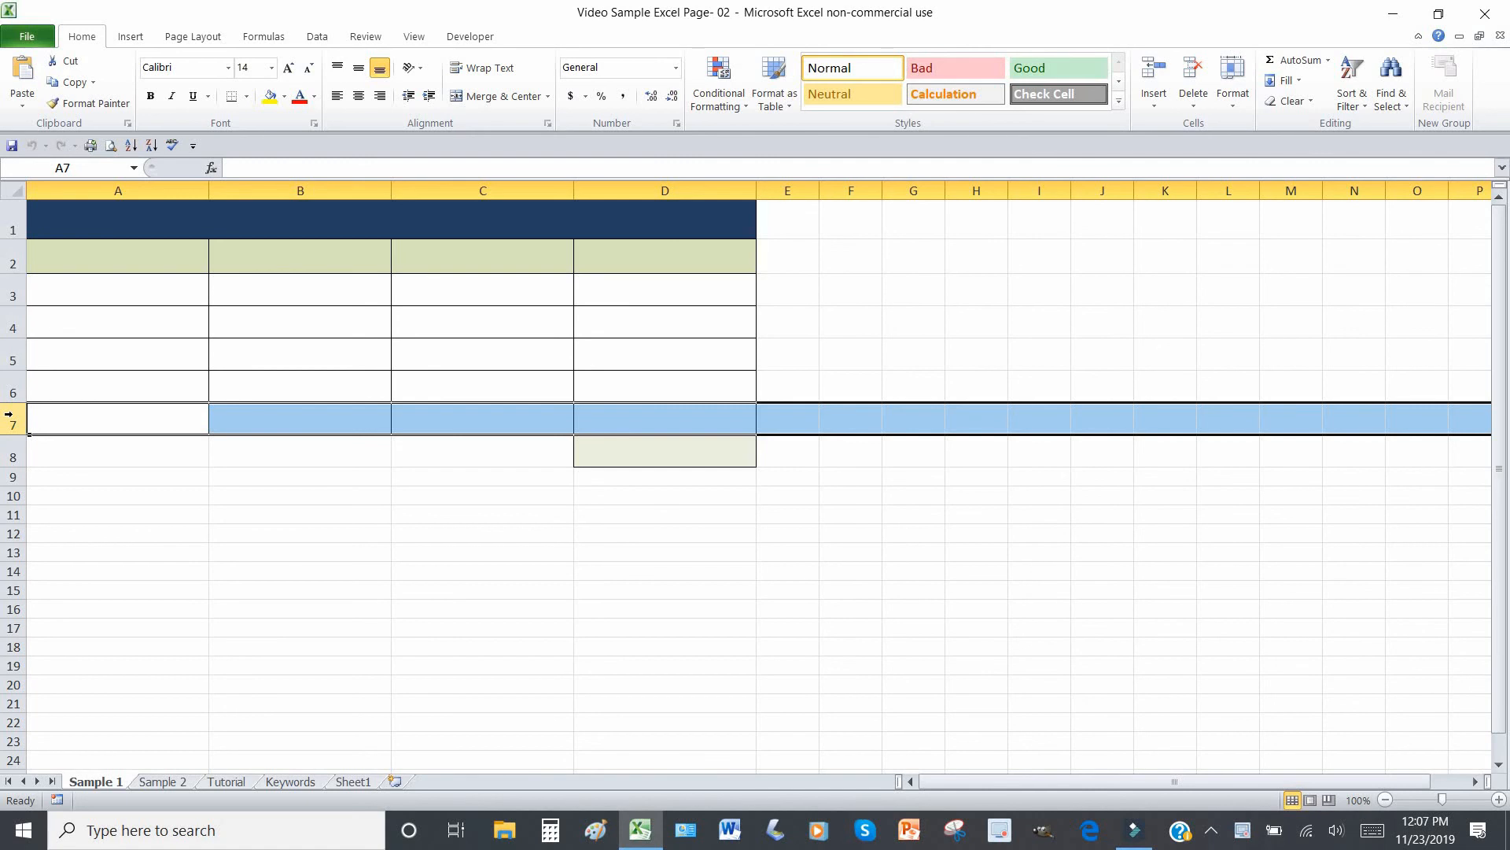
left_click(256, 227)
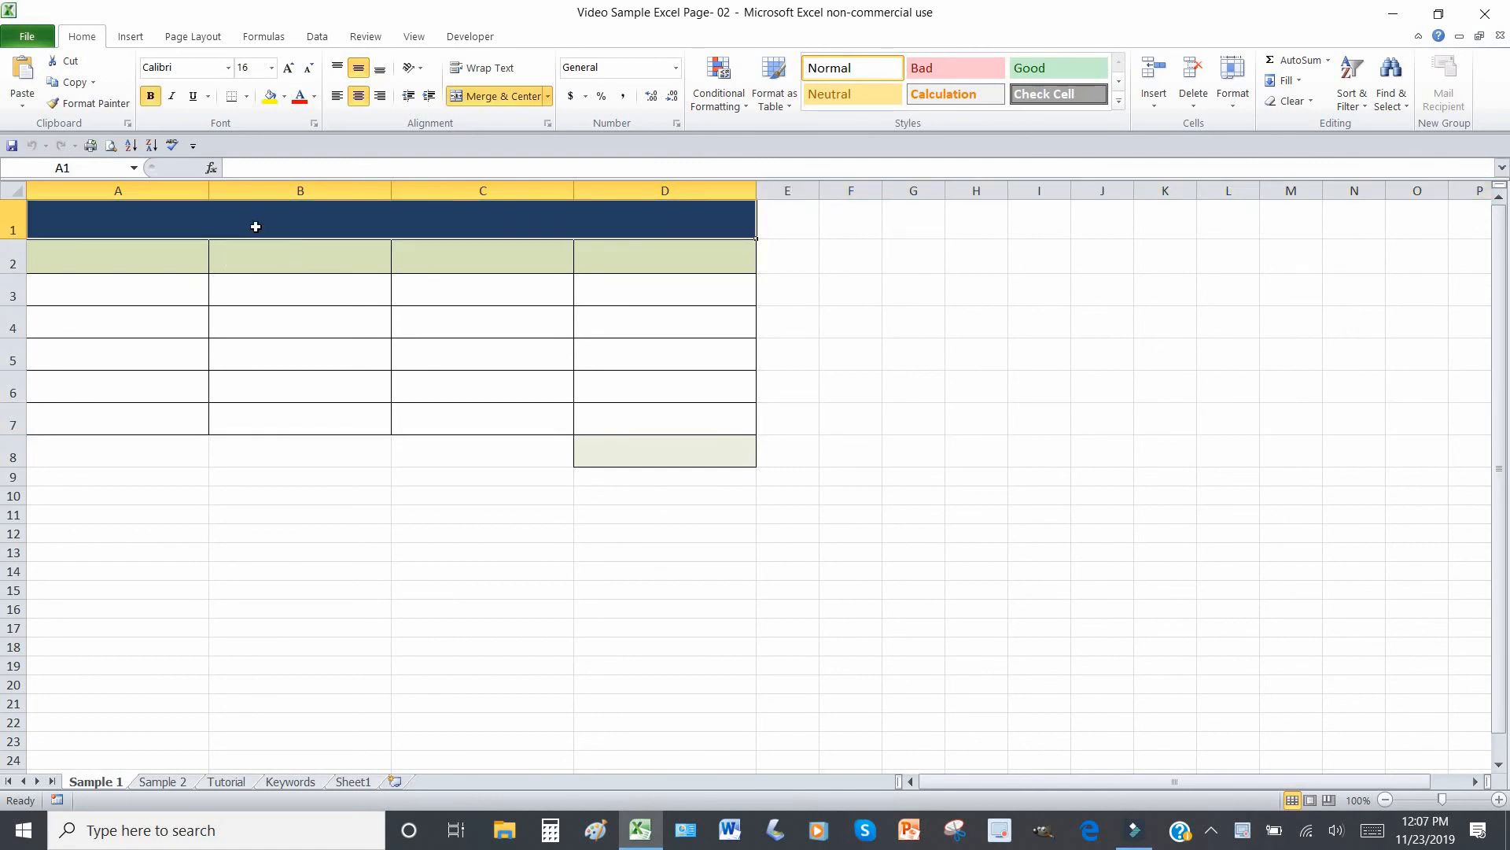
left_click(28, 40)
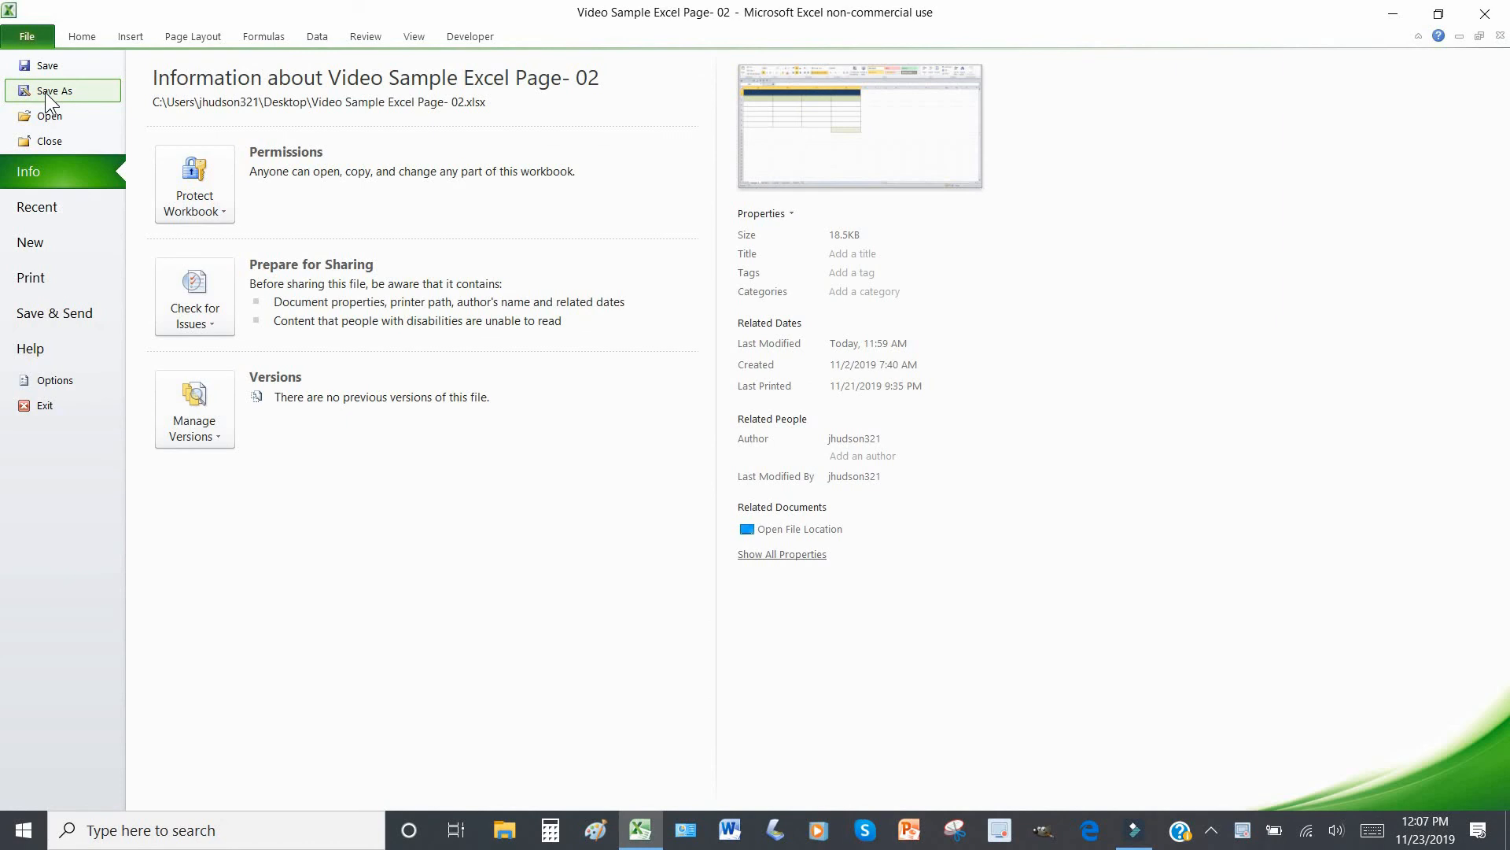
left_click(82, 39)
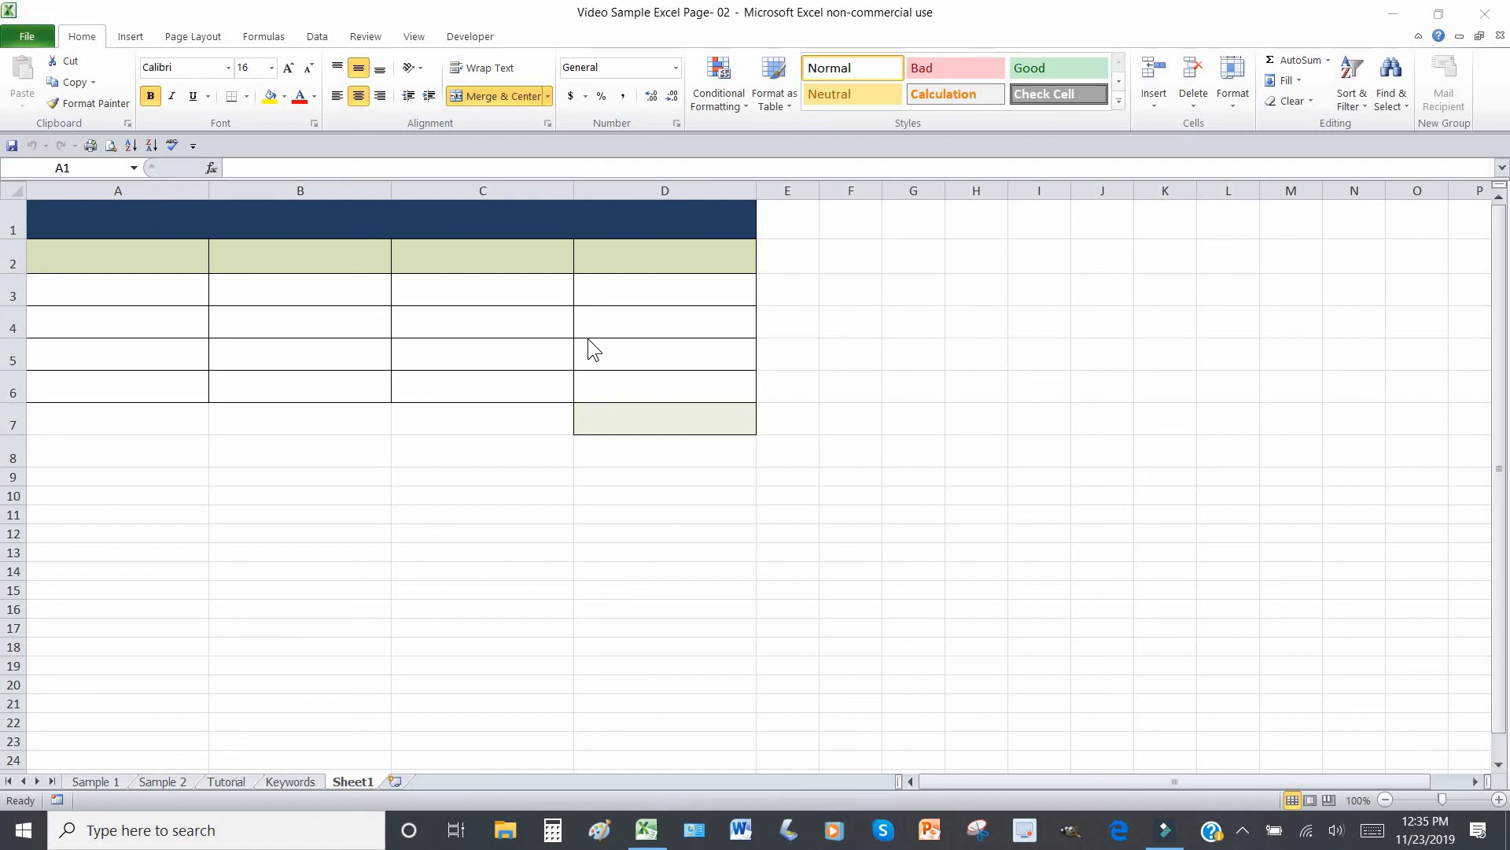
Switch to the Sample 1 sheet and insert five blank rows above the Tablet row.
left_click(99, 779)
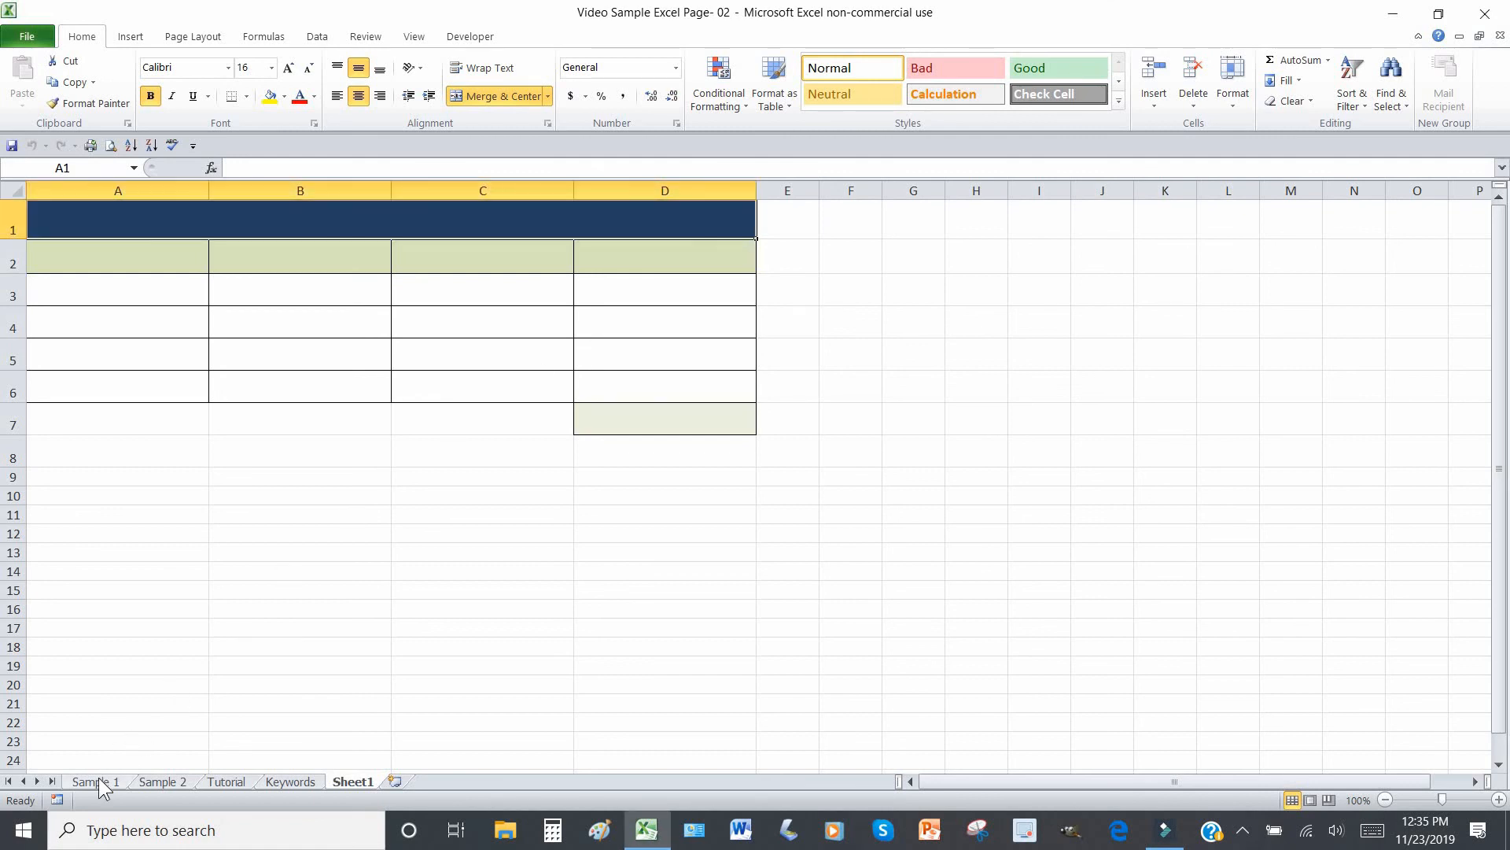
left_click(99, 781)
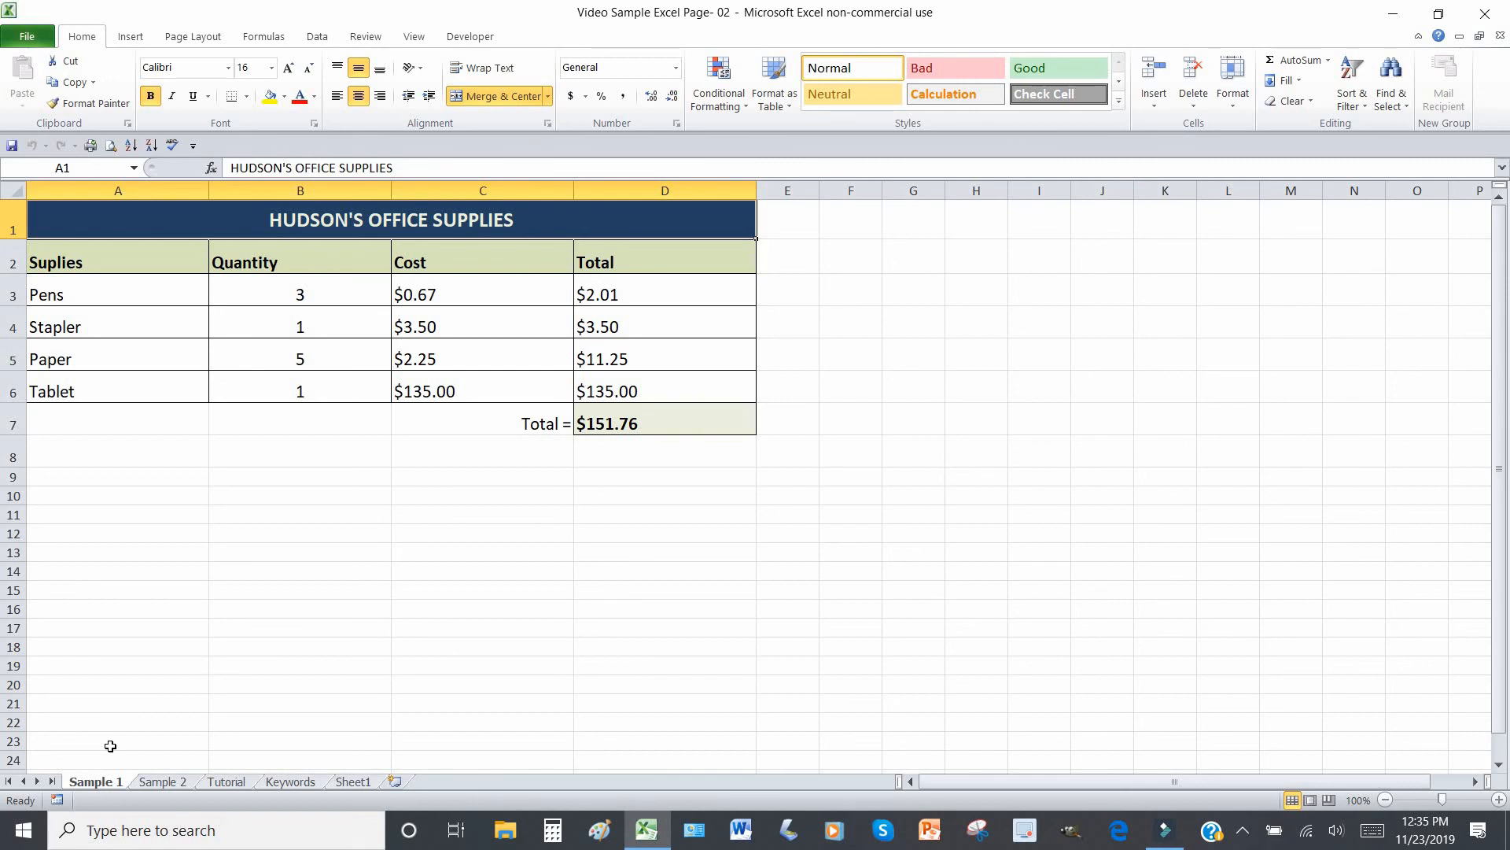
left_click(22, 384)
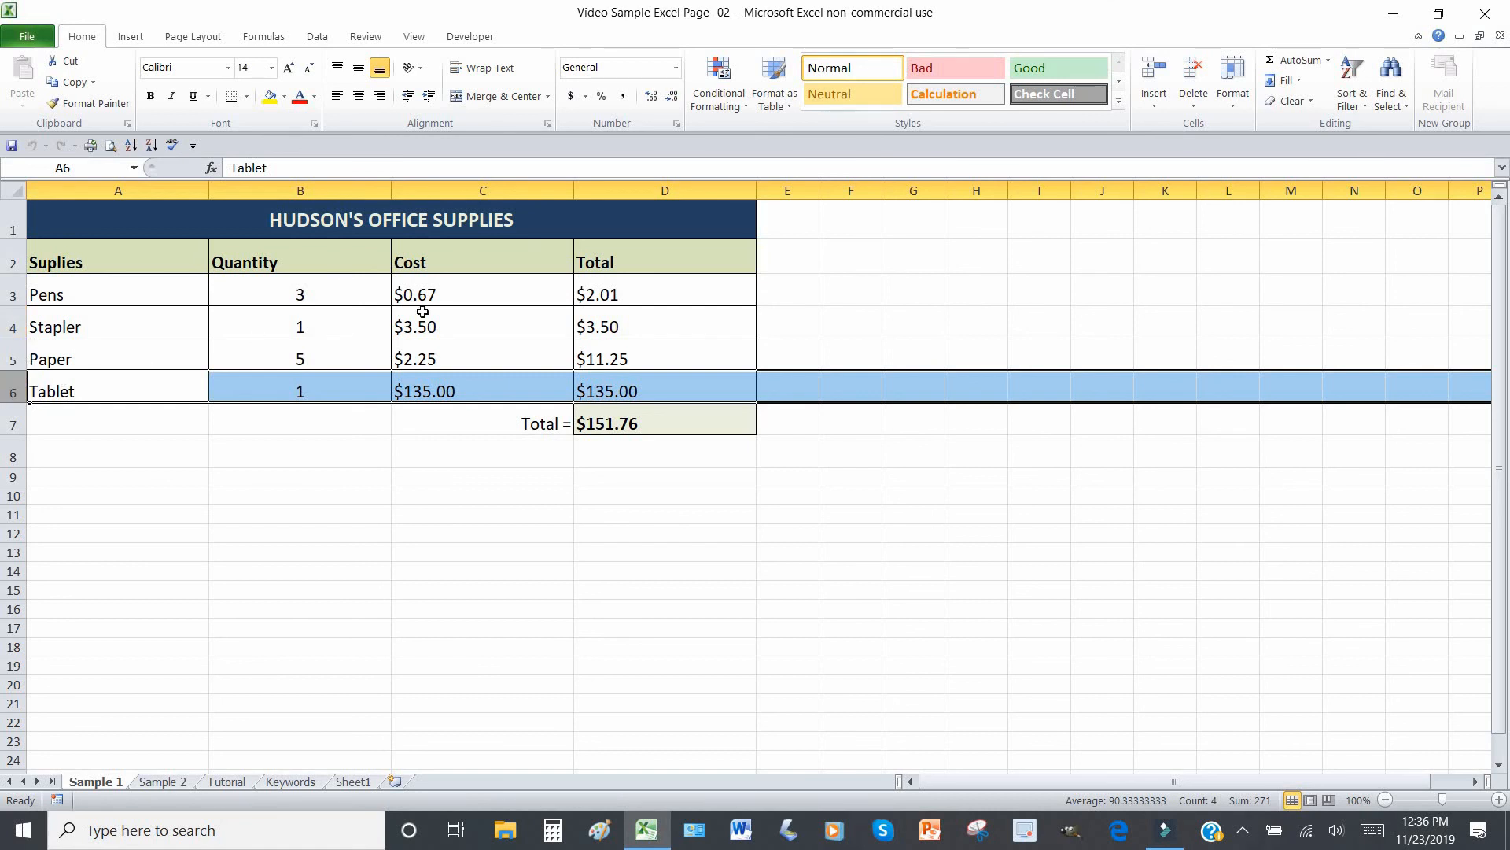
left_click(1154, 72)
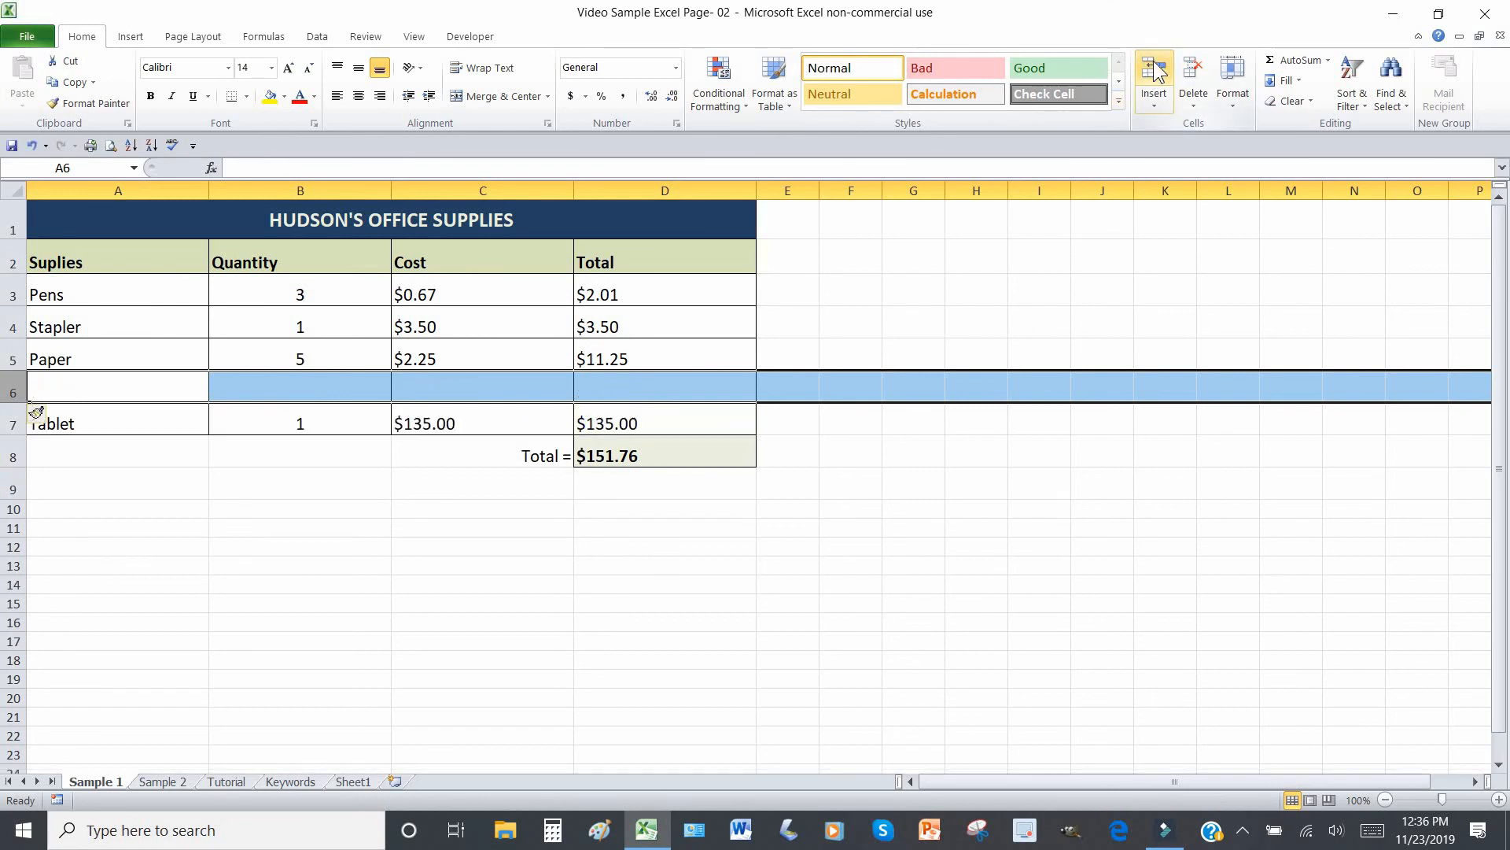
left_click(1153, 72)
left_click(1154, 72)
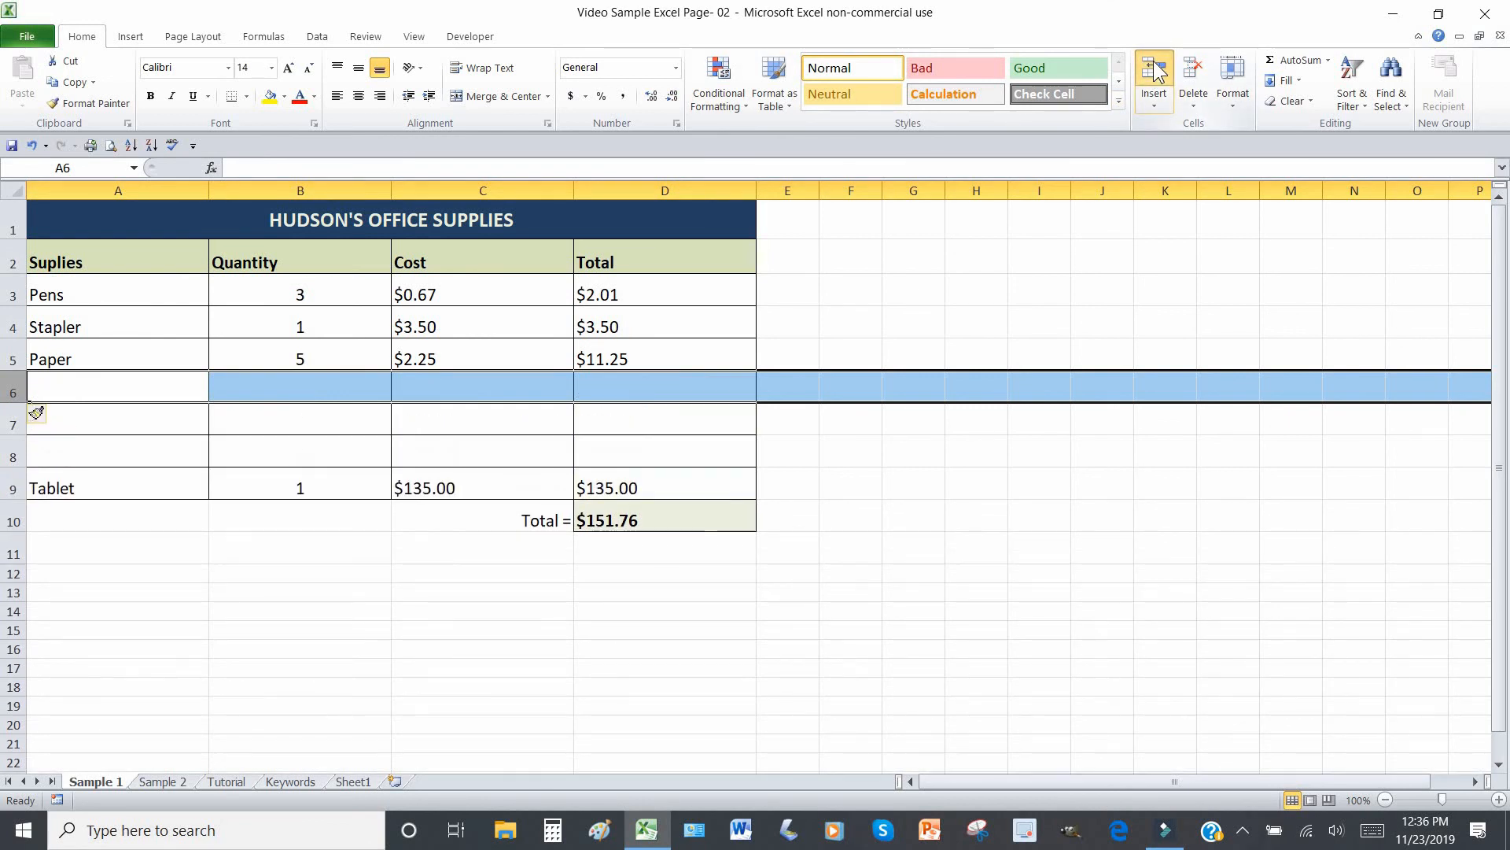
left_click(1154, 72)
left_click(1153, 72)
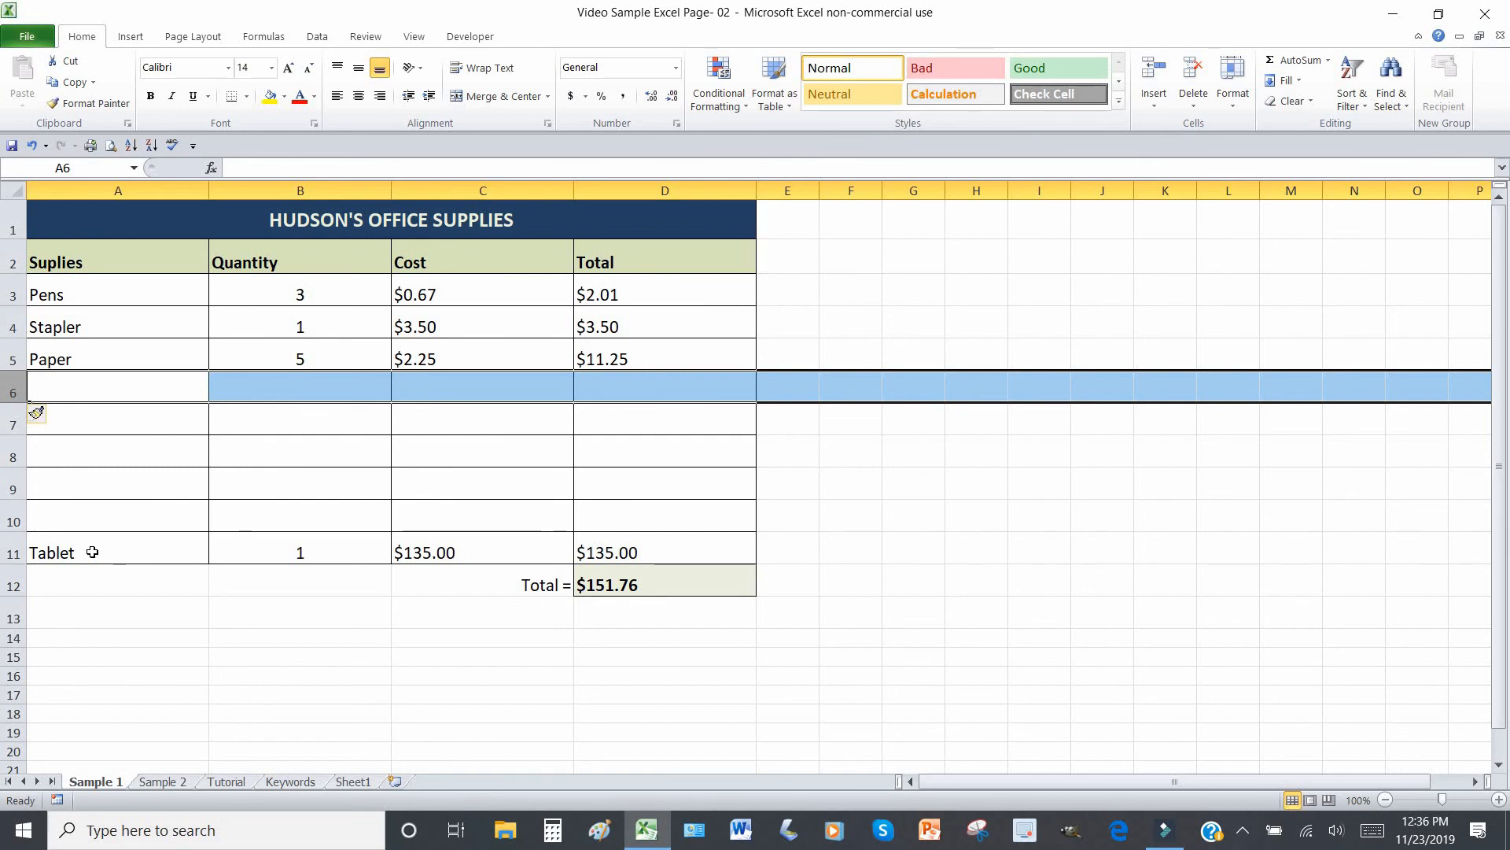
Copy the Tablet row from A11:D11 into the first blank row below Paper, starting at A6.
left_click_drag(92, 551, 619, 551)
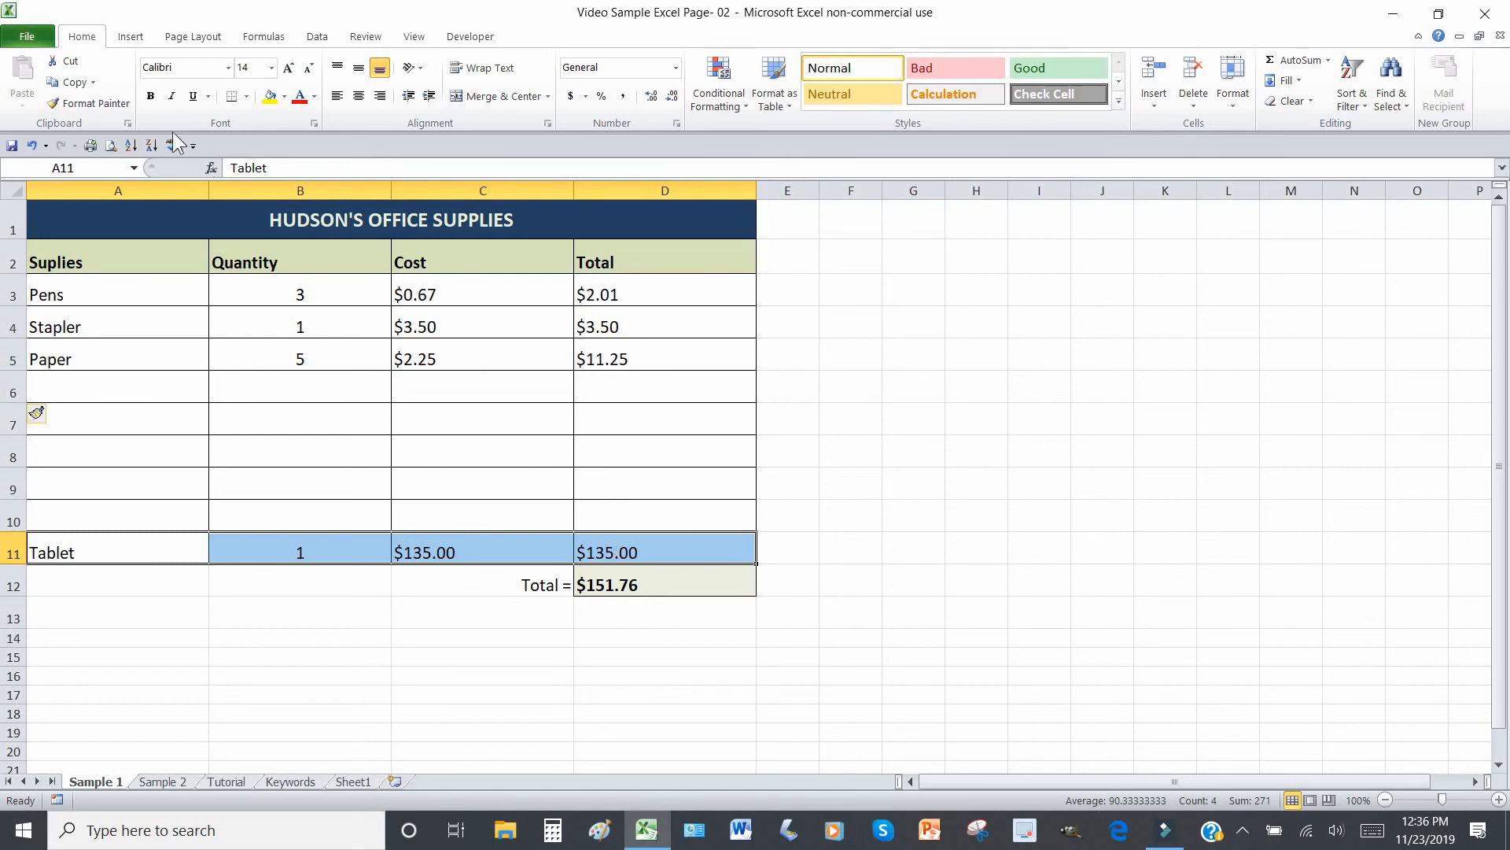
left_click(73, 83)
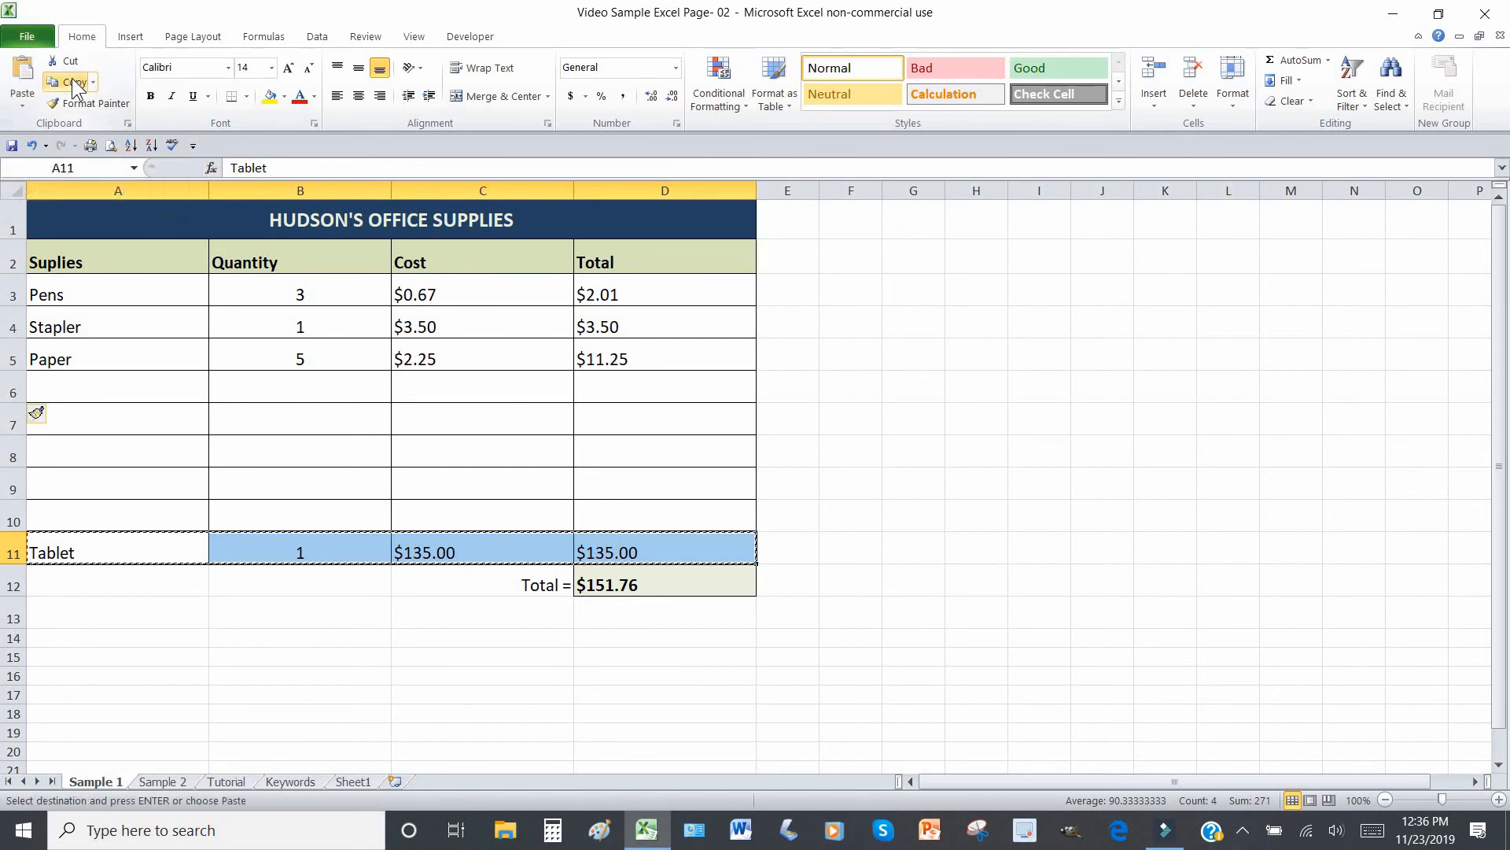
left_click(118, 390)
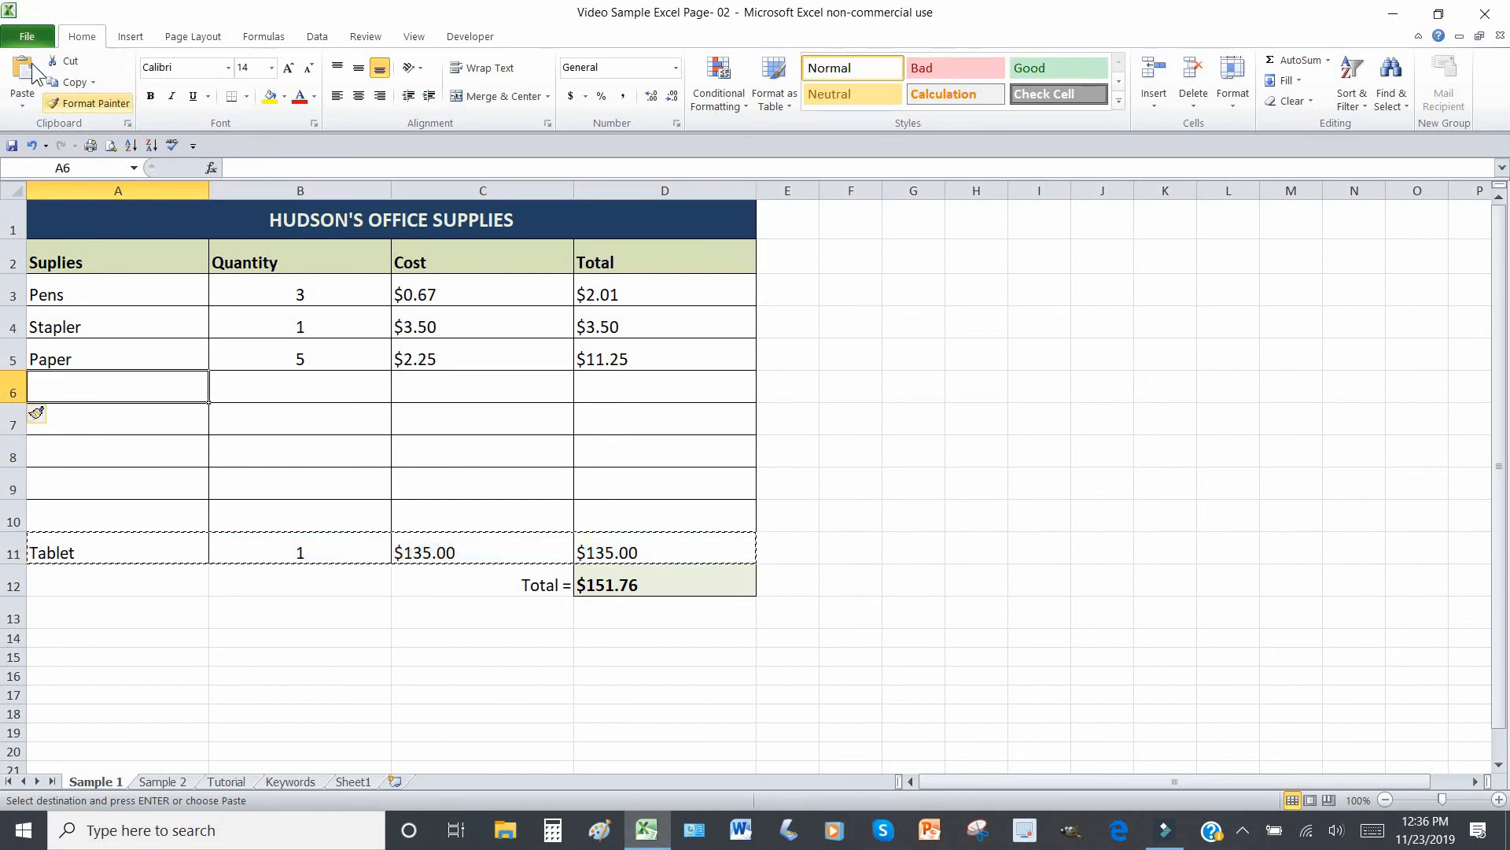
left_click(23, 73)
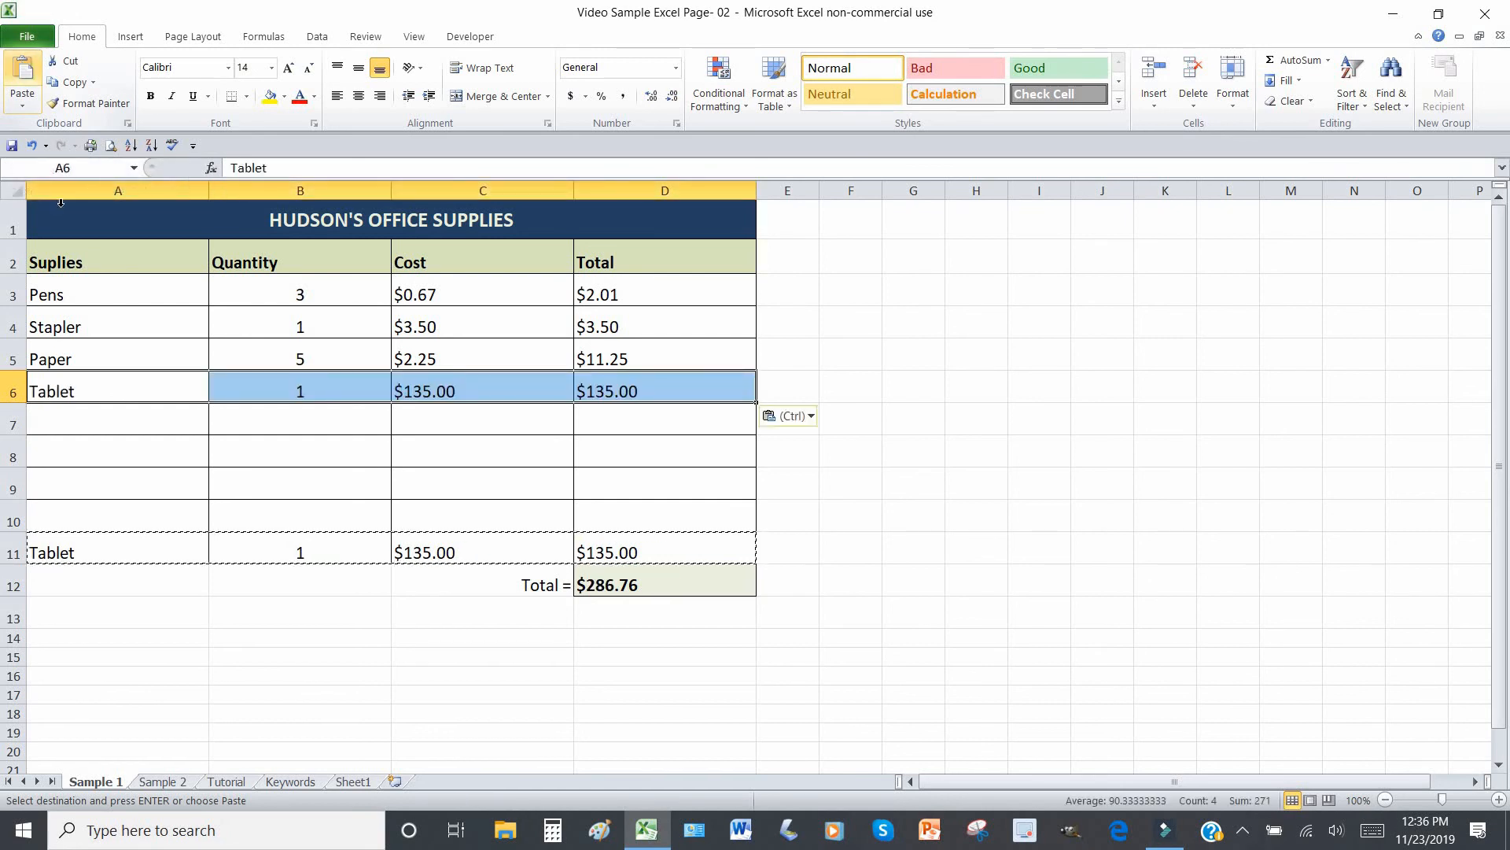
Clear the contents of the original Tablet entry in A11:D11.
left_click(64, 551)
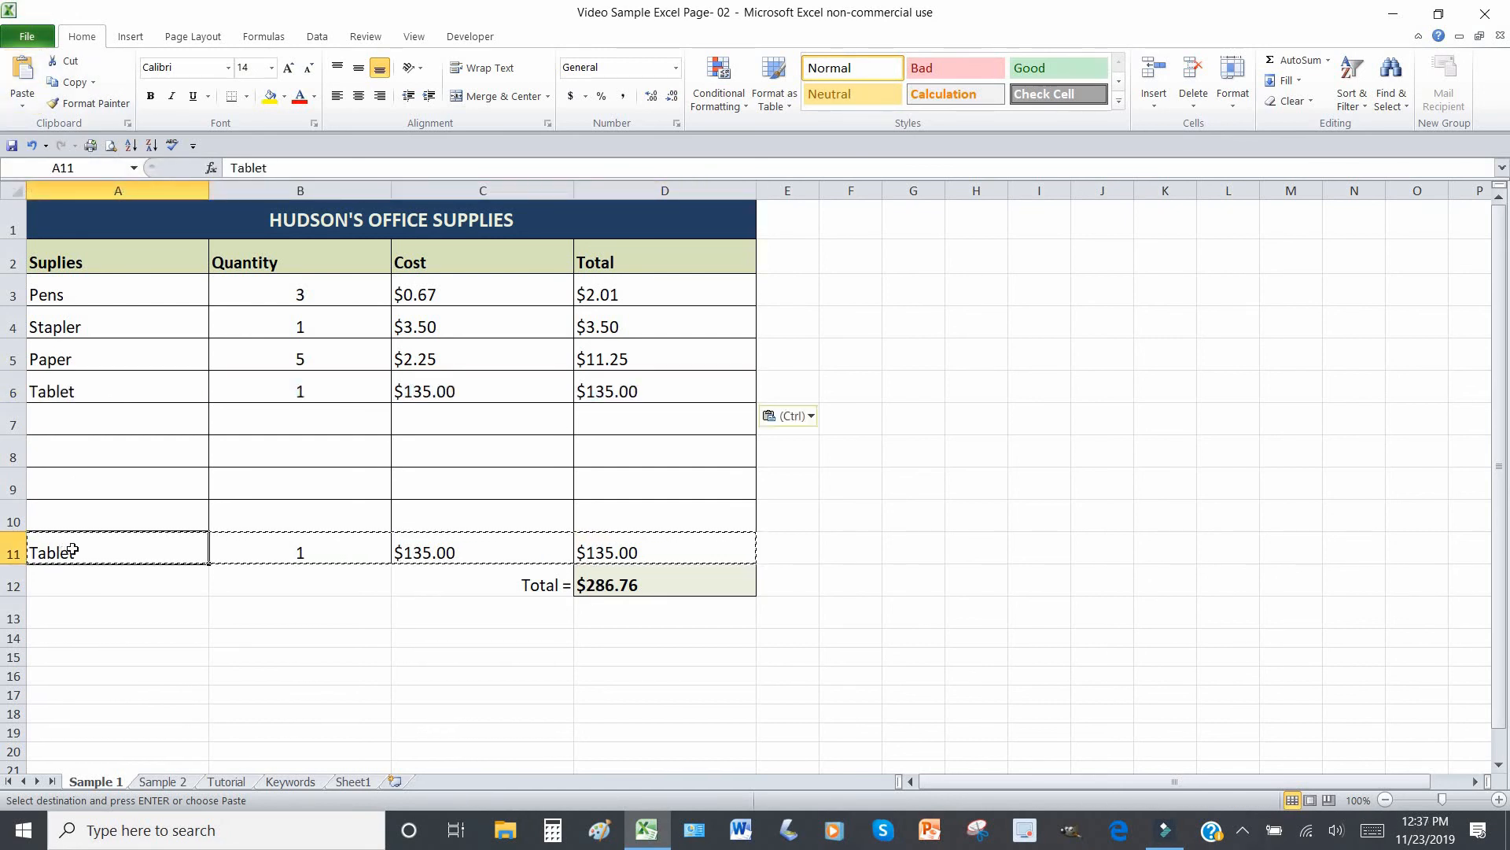
left_click_drag(118, 546, 584, 554)
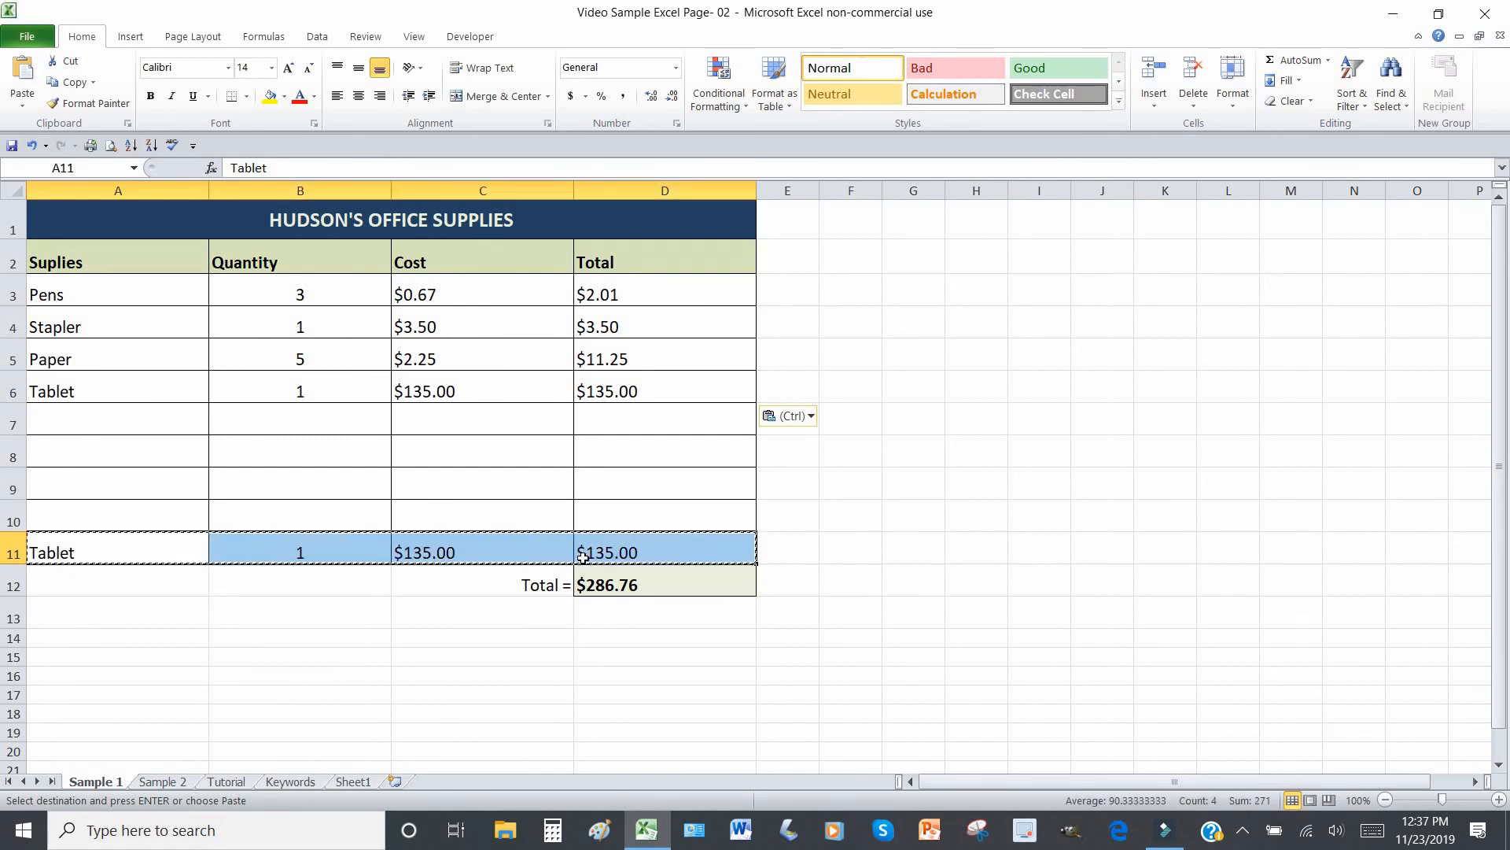
key("Delete")
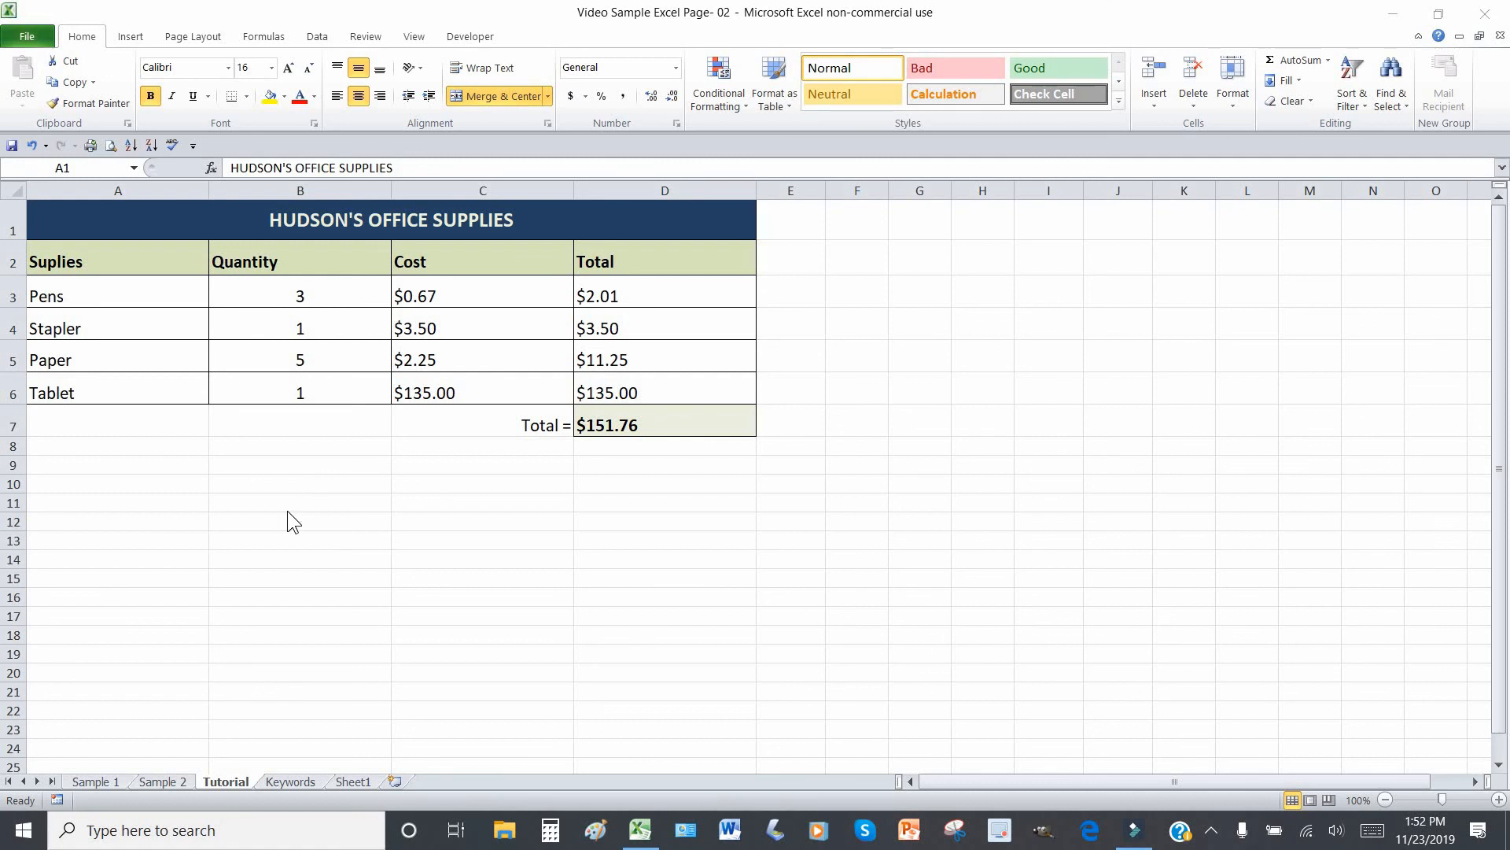
Compare the item rows and columns of the Sample 2 table with the table on the Tutorial sheet.
left_click(165, 781)
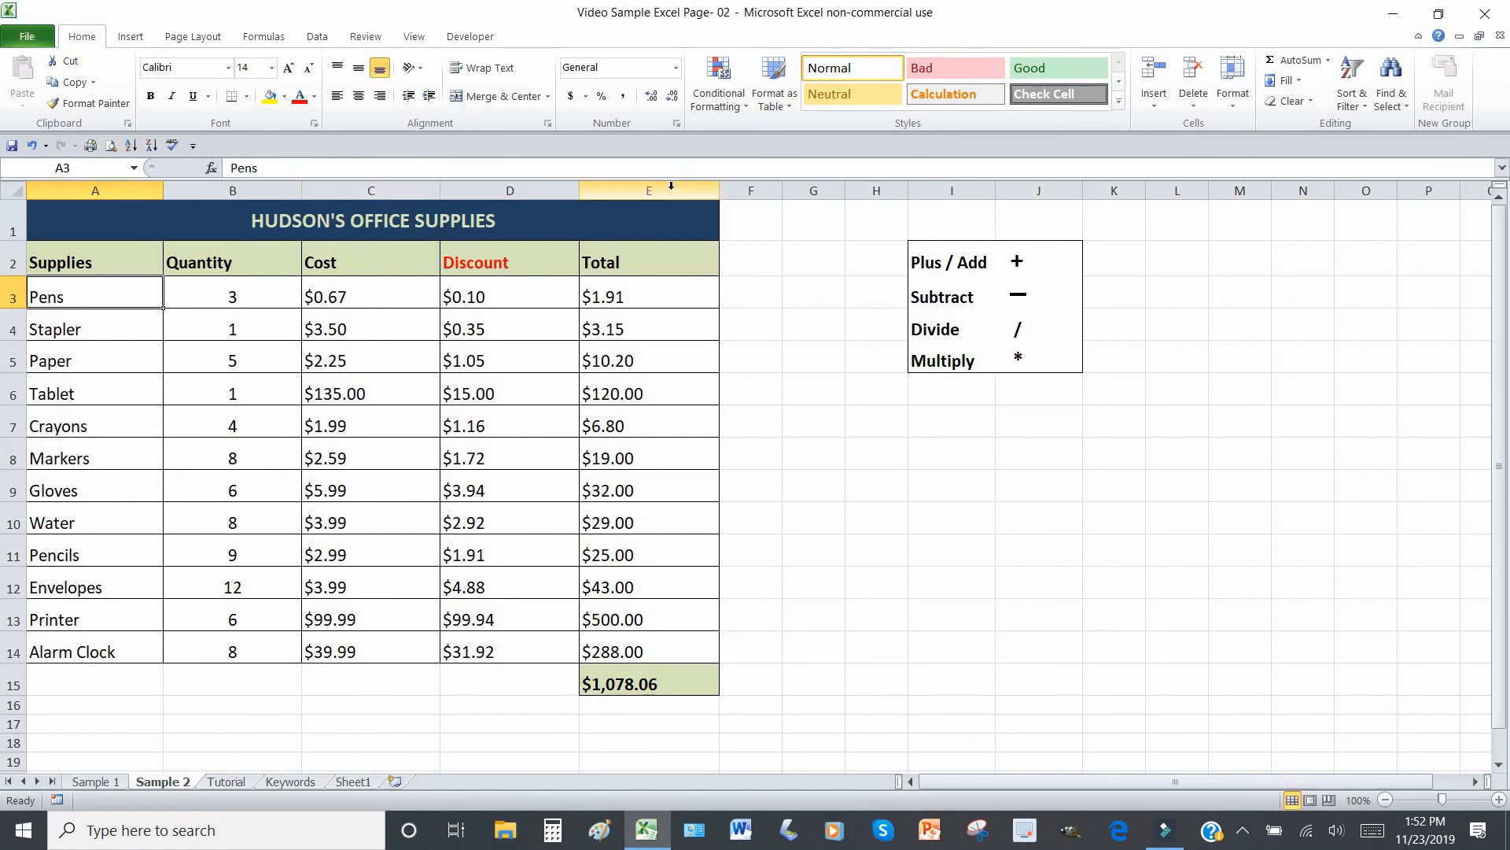
left_click(225, 782)
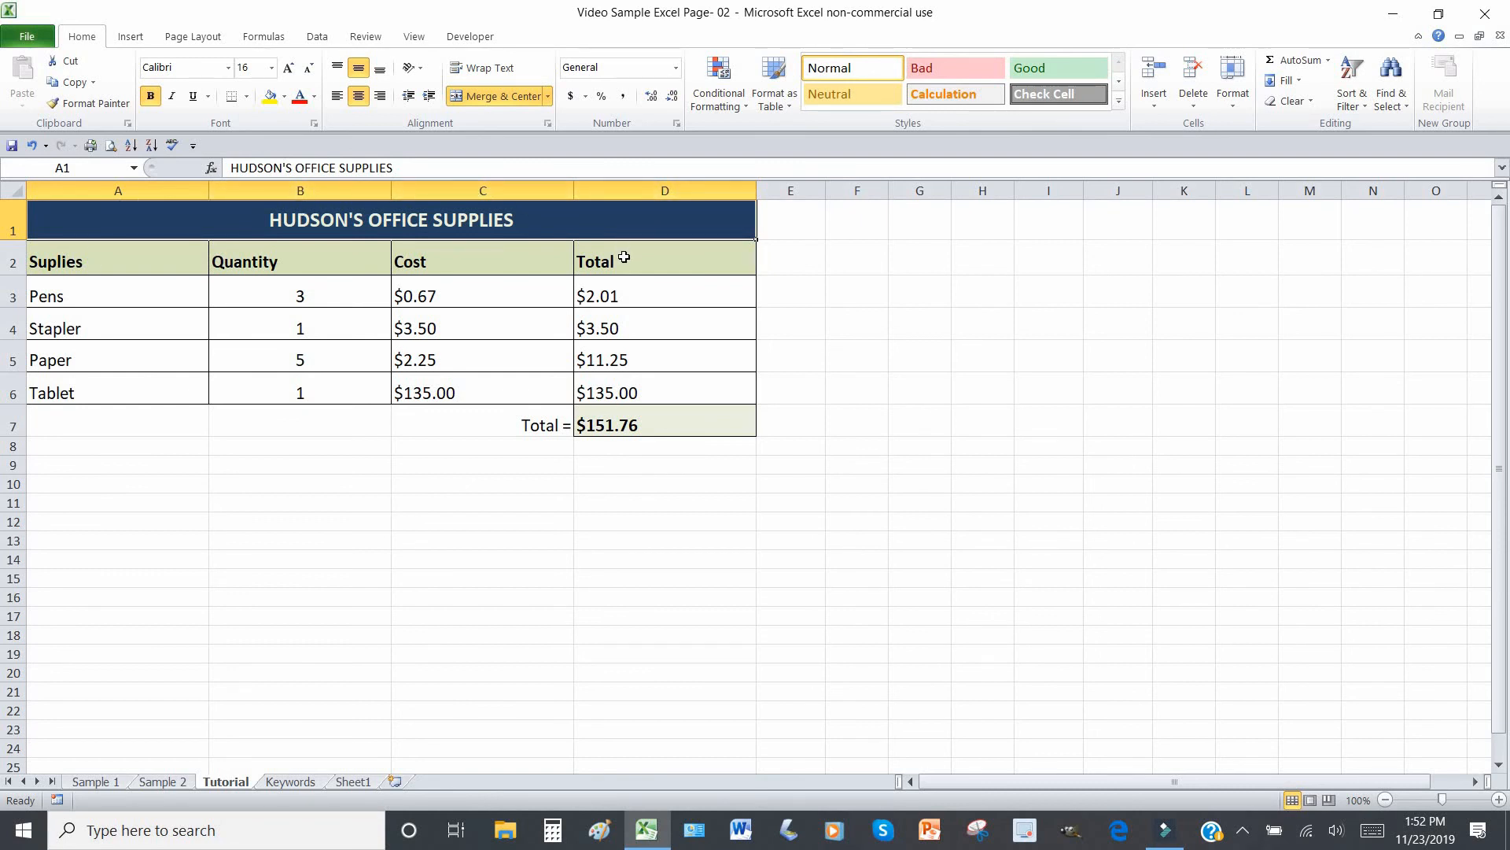
left_click(161, 781)
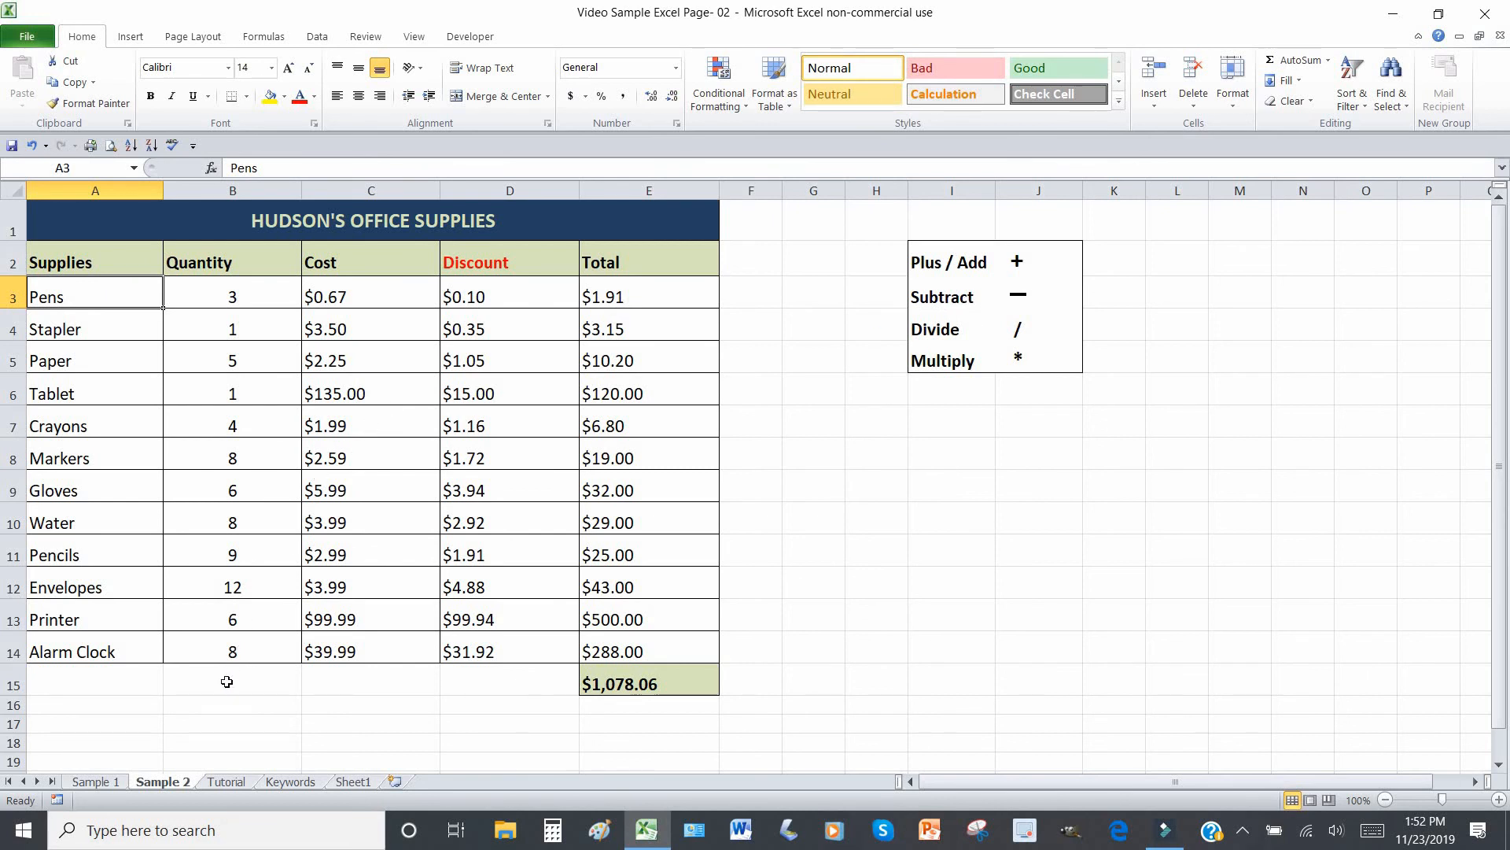
left_click(228, 781)
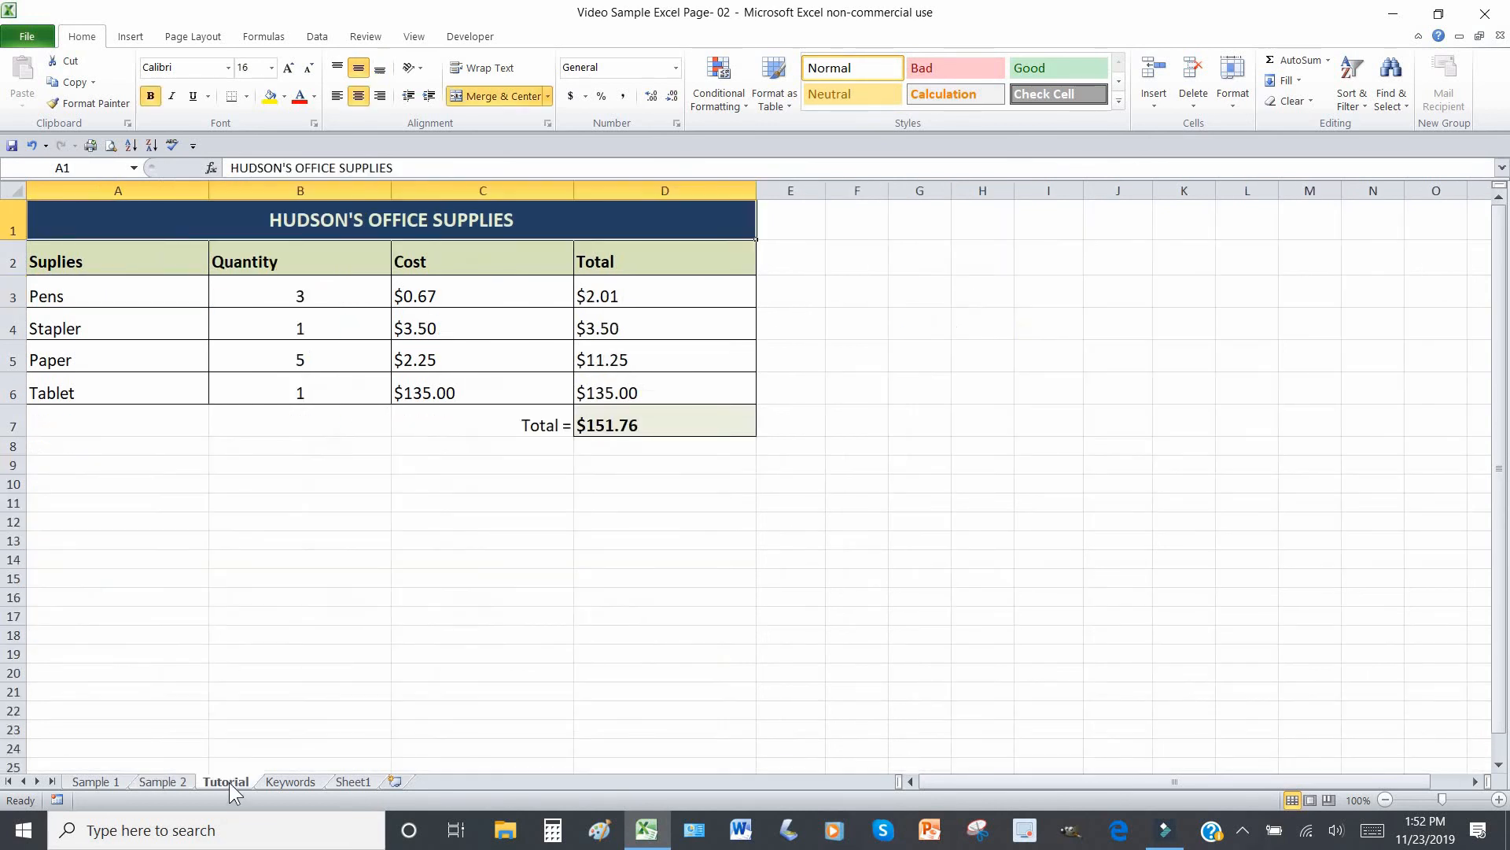
Insert eight blank rows above the Tablet row on the Tutorial sheet, undoing the one inserted too many.
left_click(7, 391)
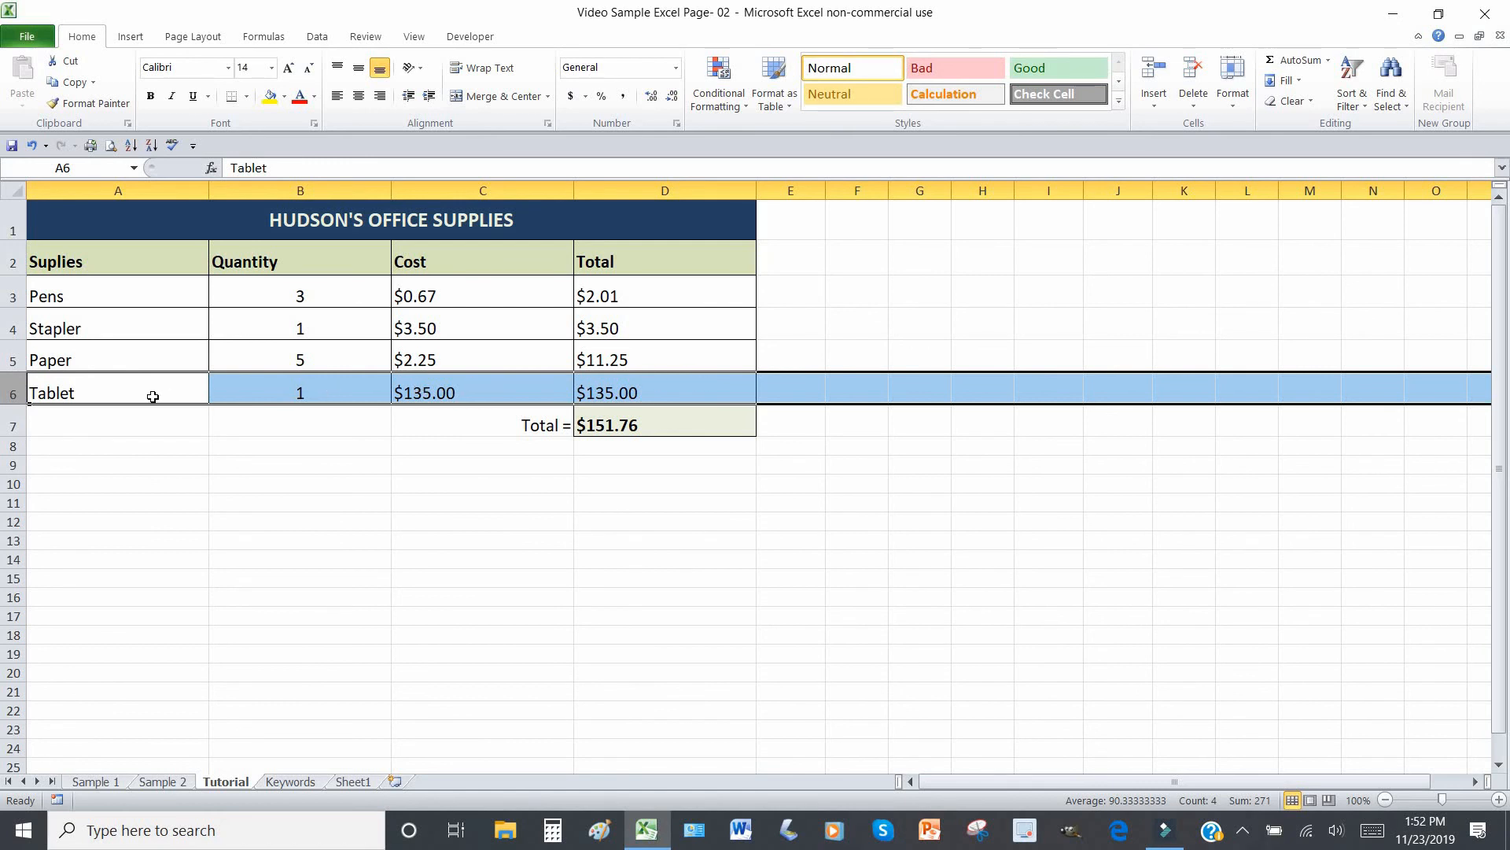
left_click(4, 425)
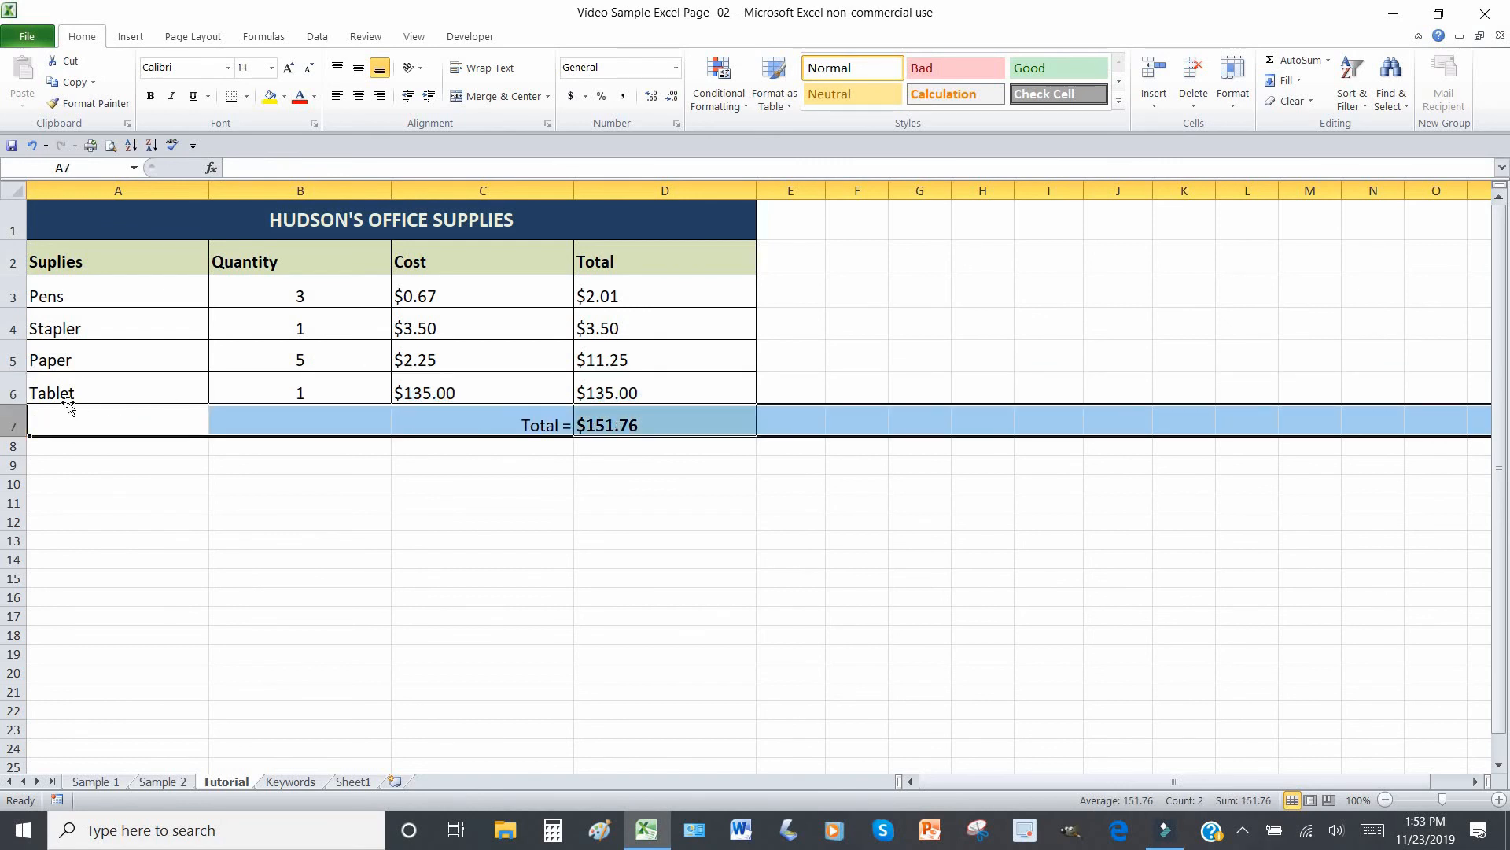
left_click(11, 394)
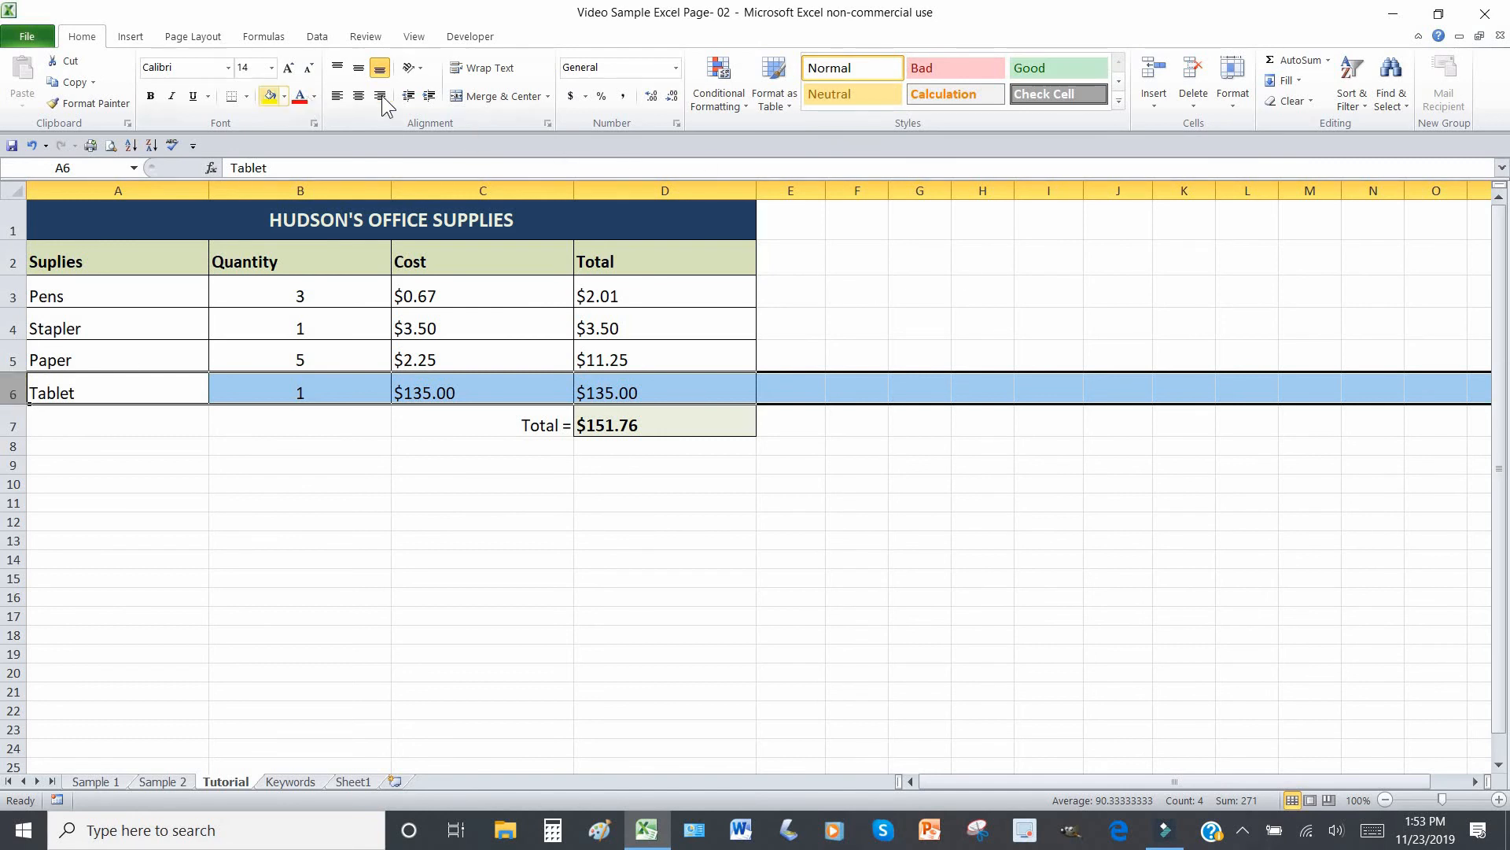
left_click(1148, 73)
left_click(1148, 72)
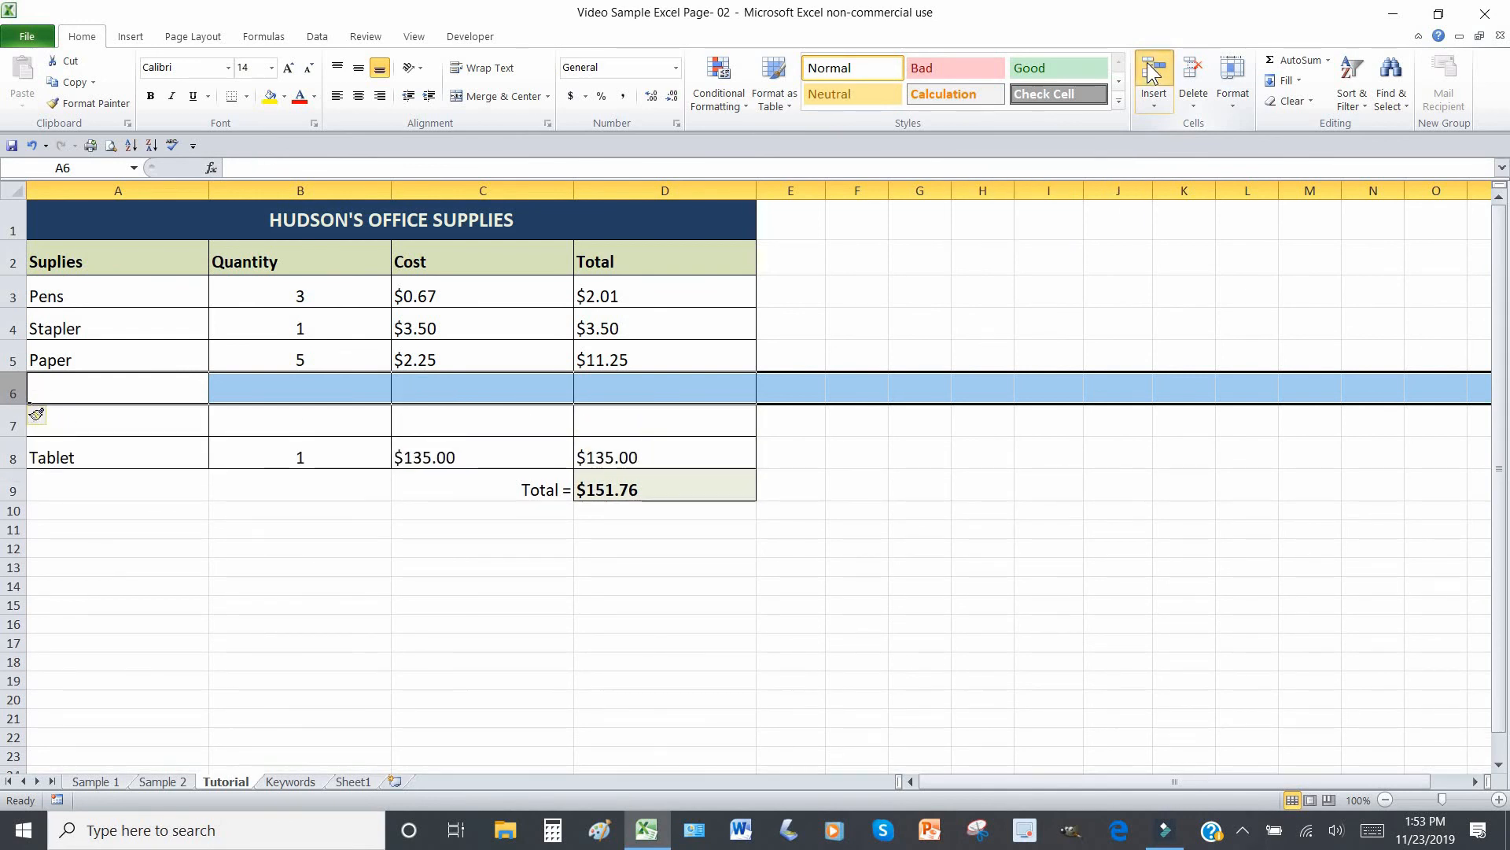
left_click(1149, 72)
left_click(1149, 73)
left_click(1148, 72)
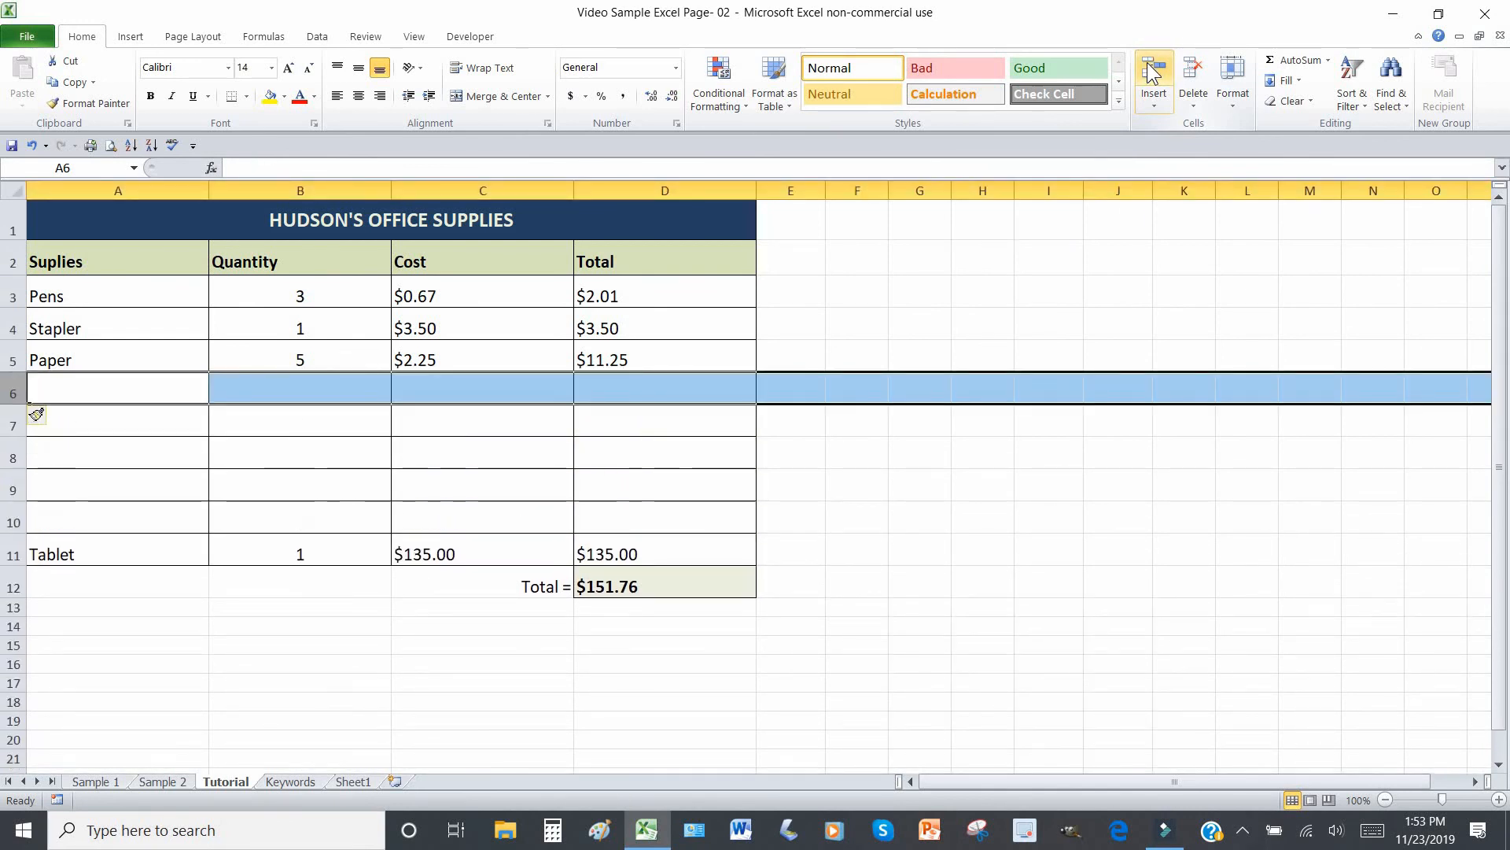
left_click(1148, 72)
left_click(1149, 72)
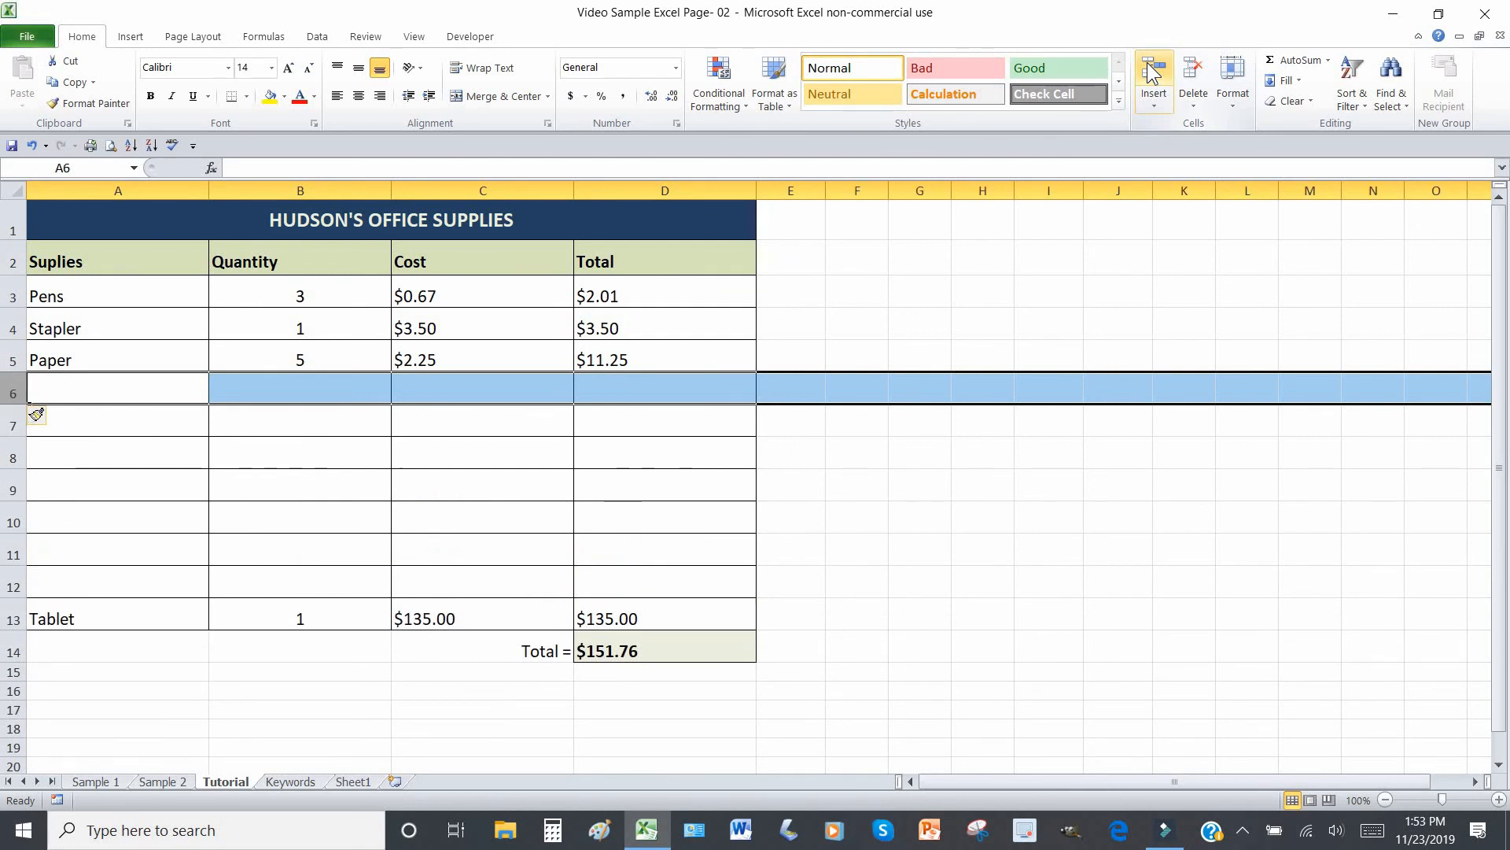
left_click(1148, 72)
left_click(1148, 72)
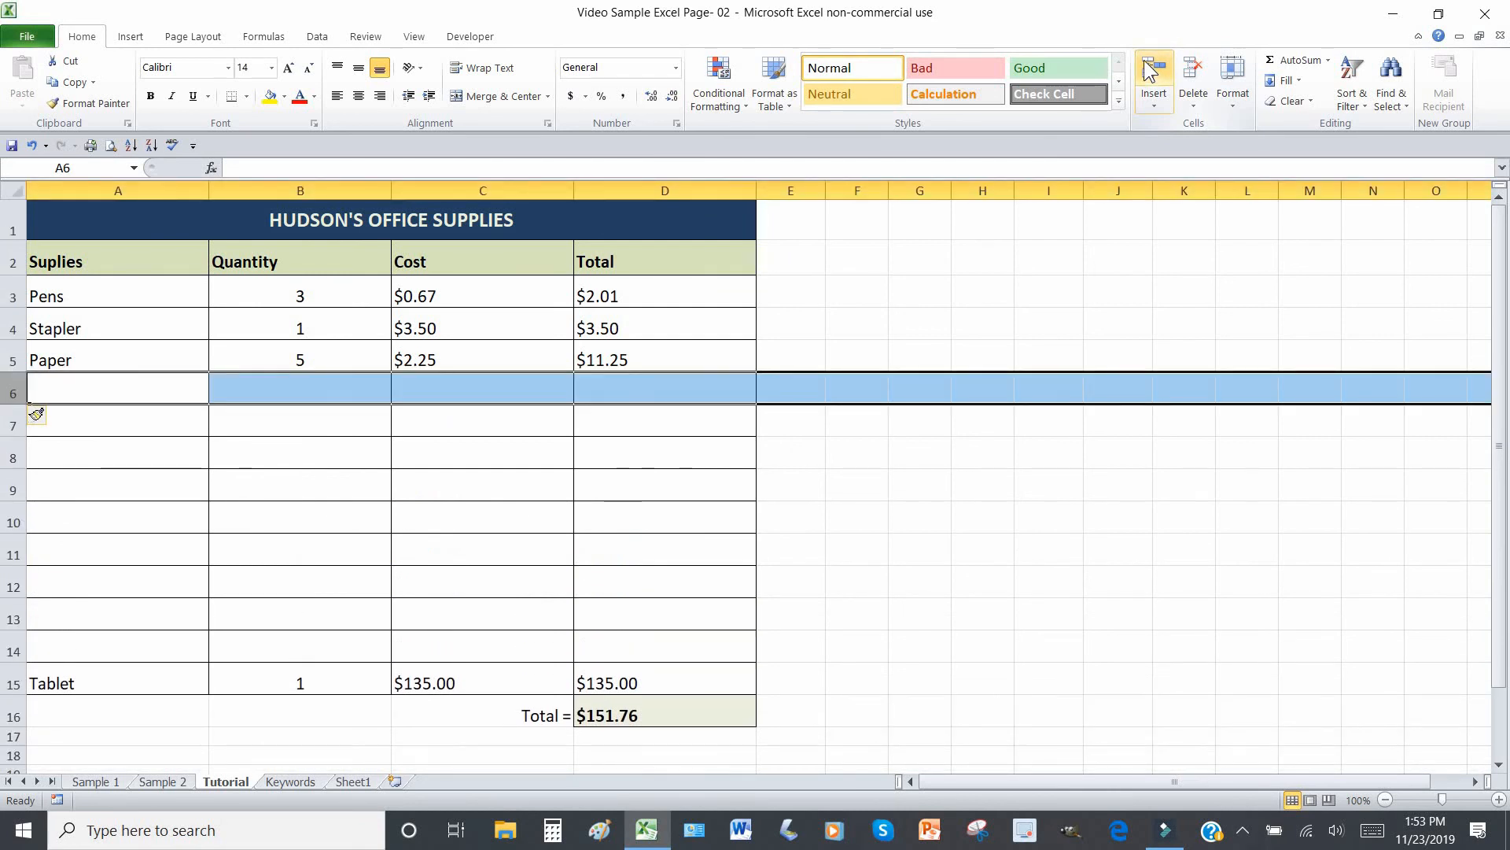
left_click(31, 145)
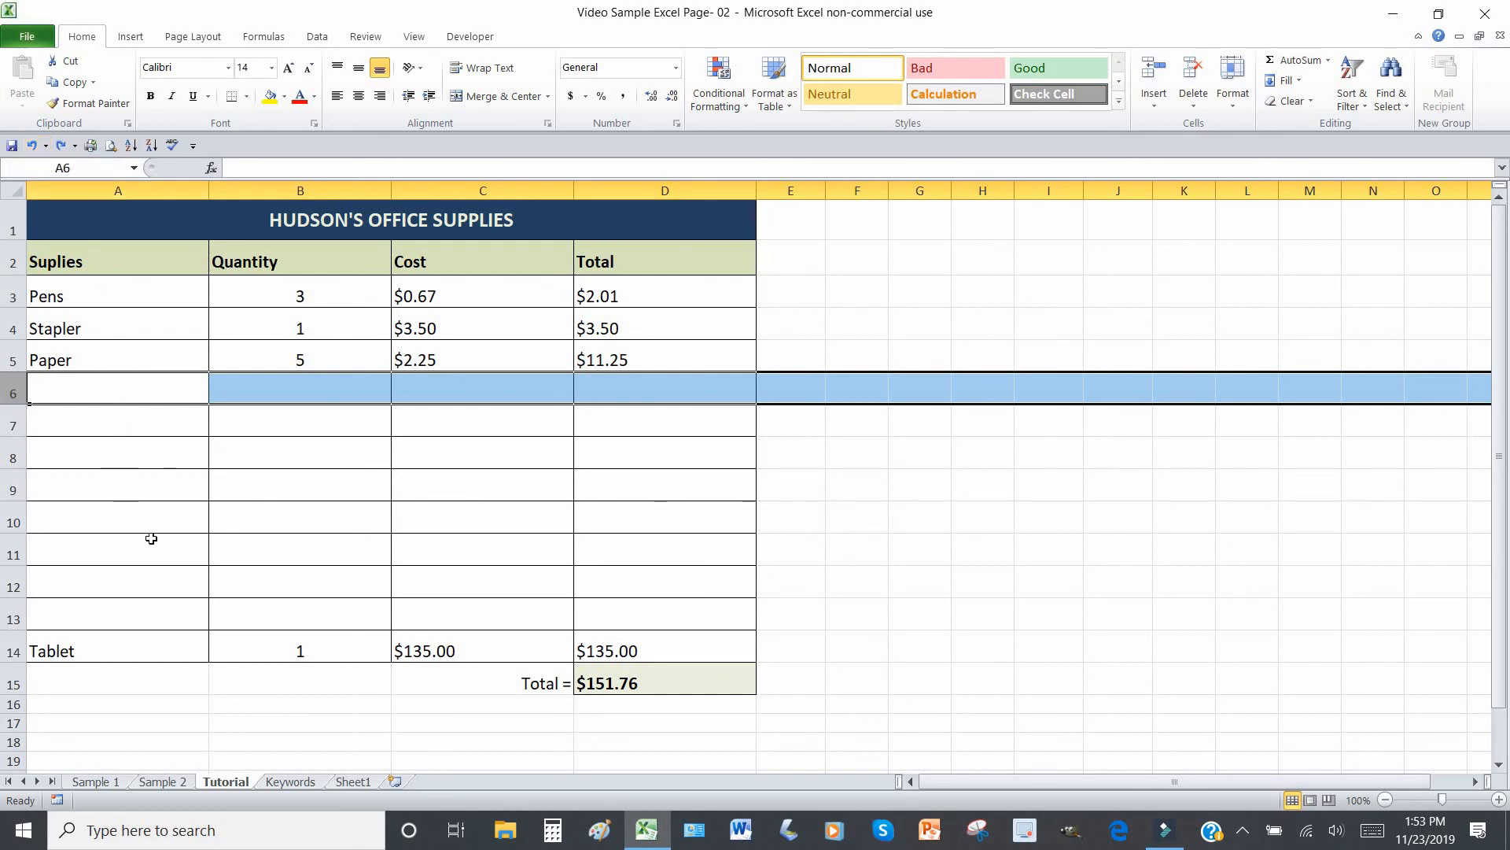
Check the column layout on Sample 2 and insert one blank column before the Total column on the Tutorial sheet.
left_click(162, 782)
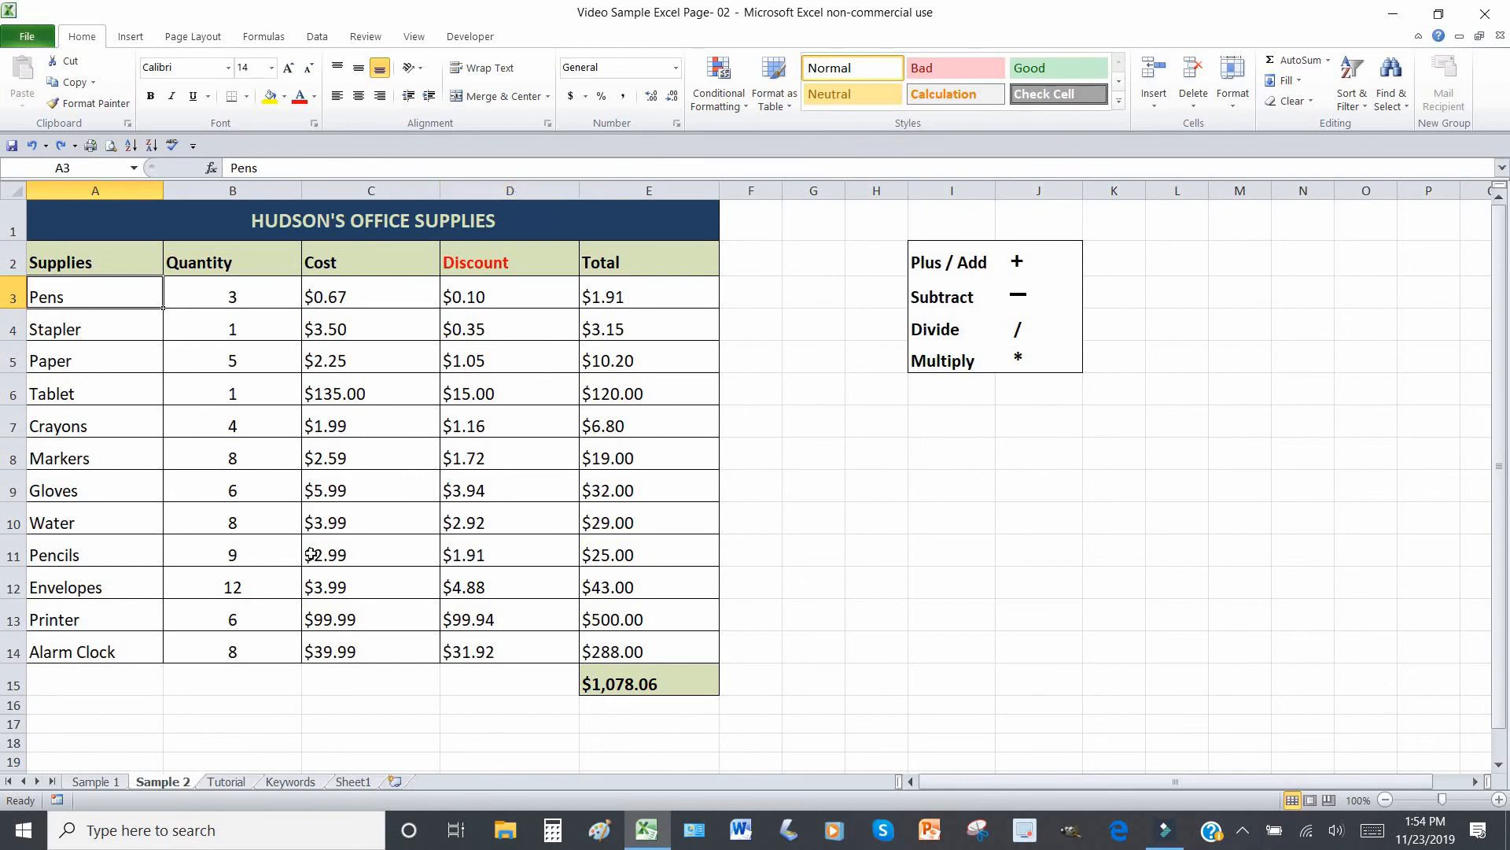
left_click(223, 781)
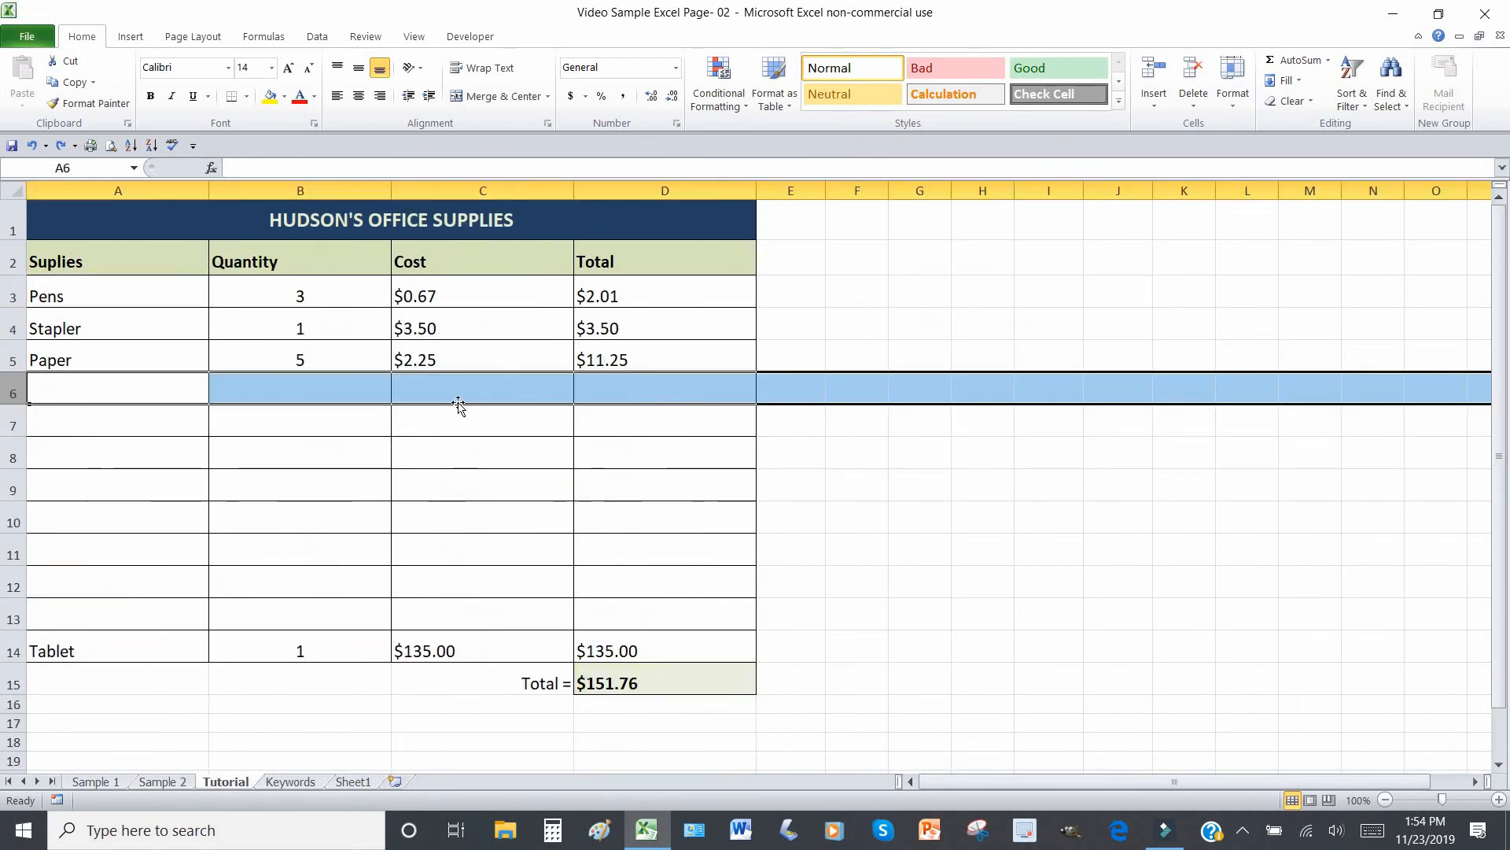
left_click(658, 187)
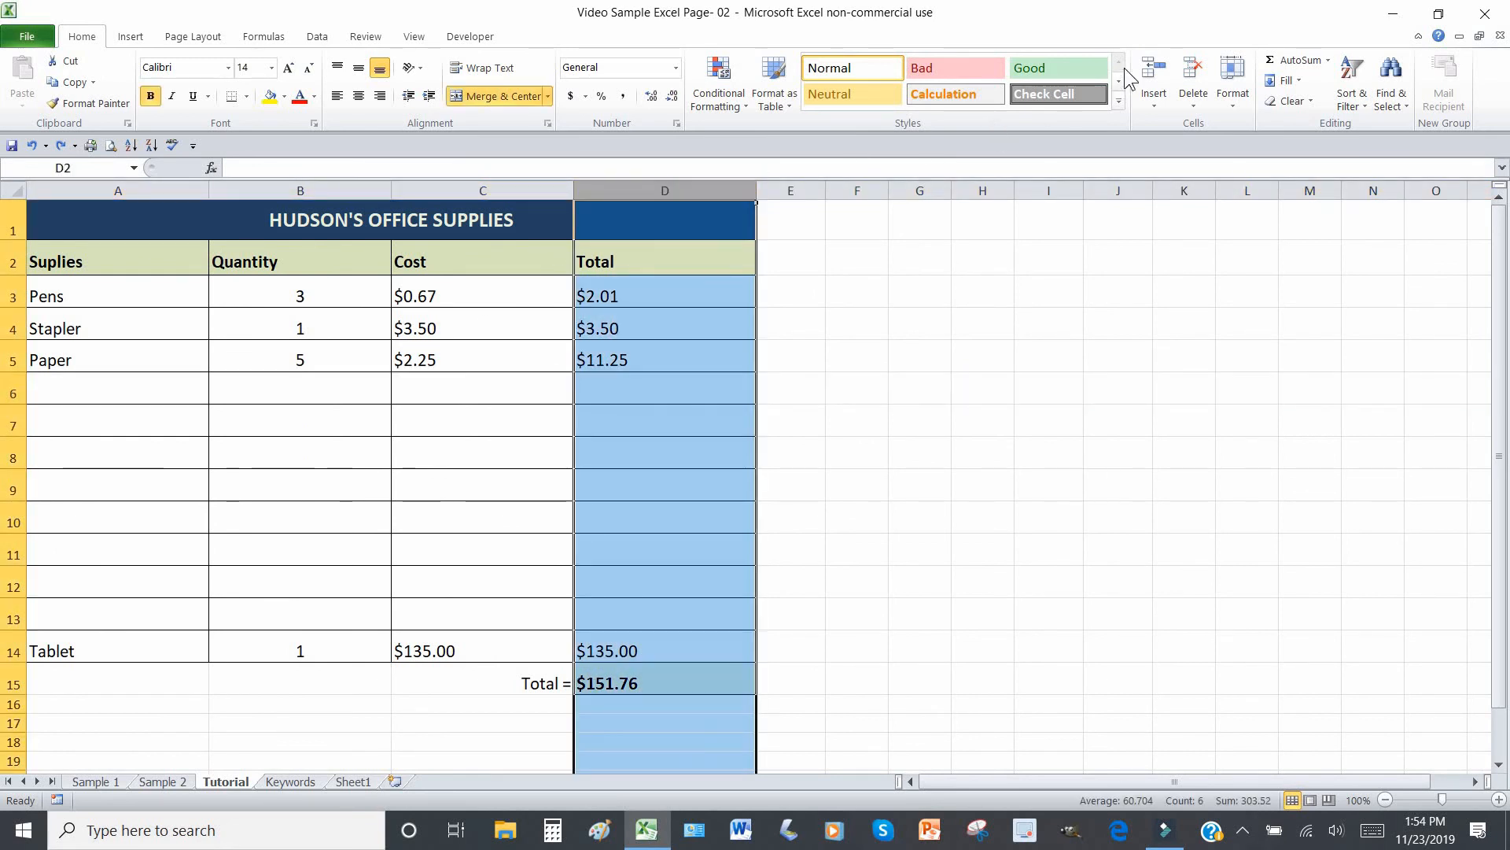
left_click(1153, 71)
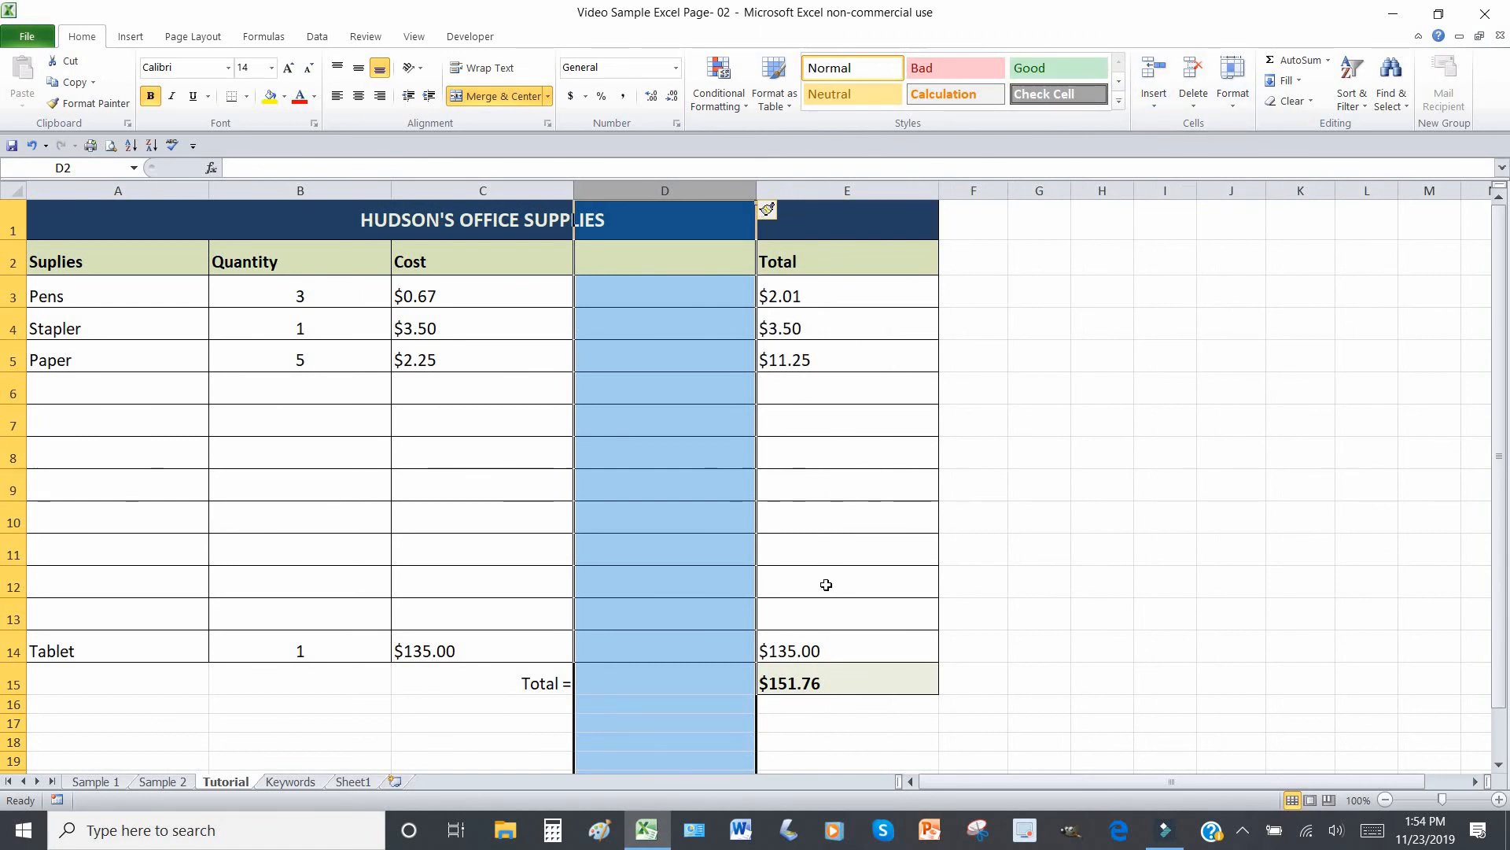
Examine the formulas in the item rows of the Total column on the Tutorial sheet and compare them with Sample 1.
left_click(841, 297)
left_click(829, 329)
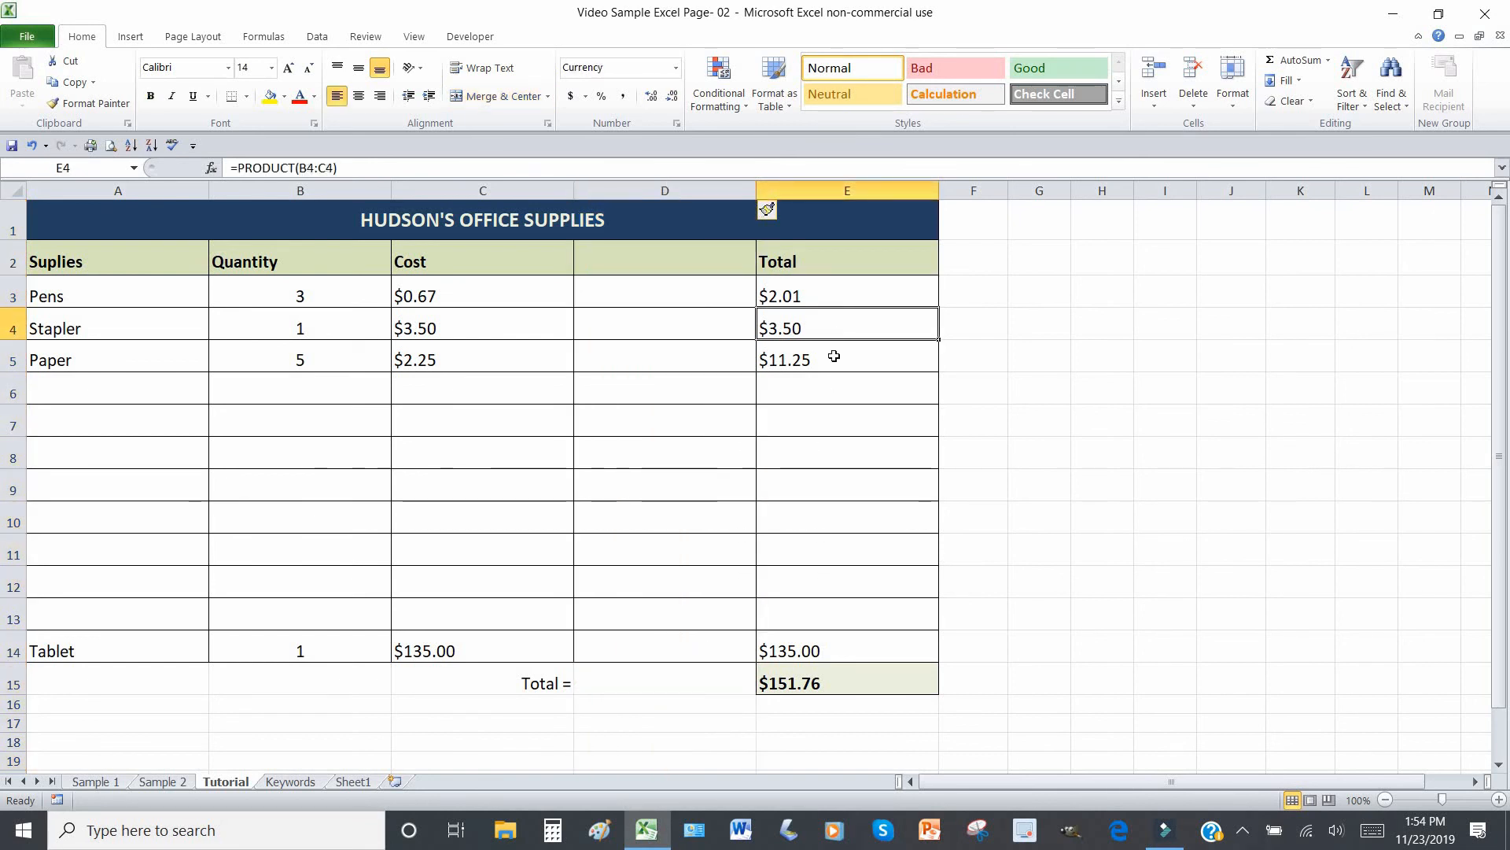
left_click(834, 356)
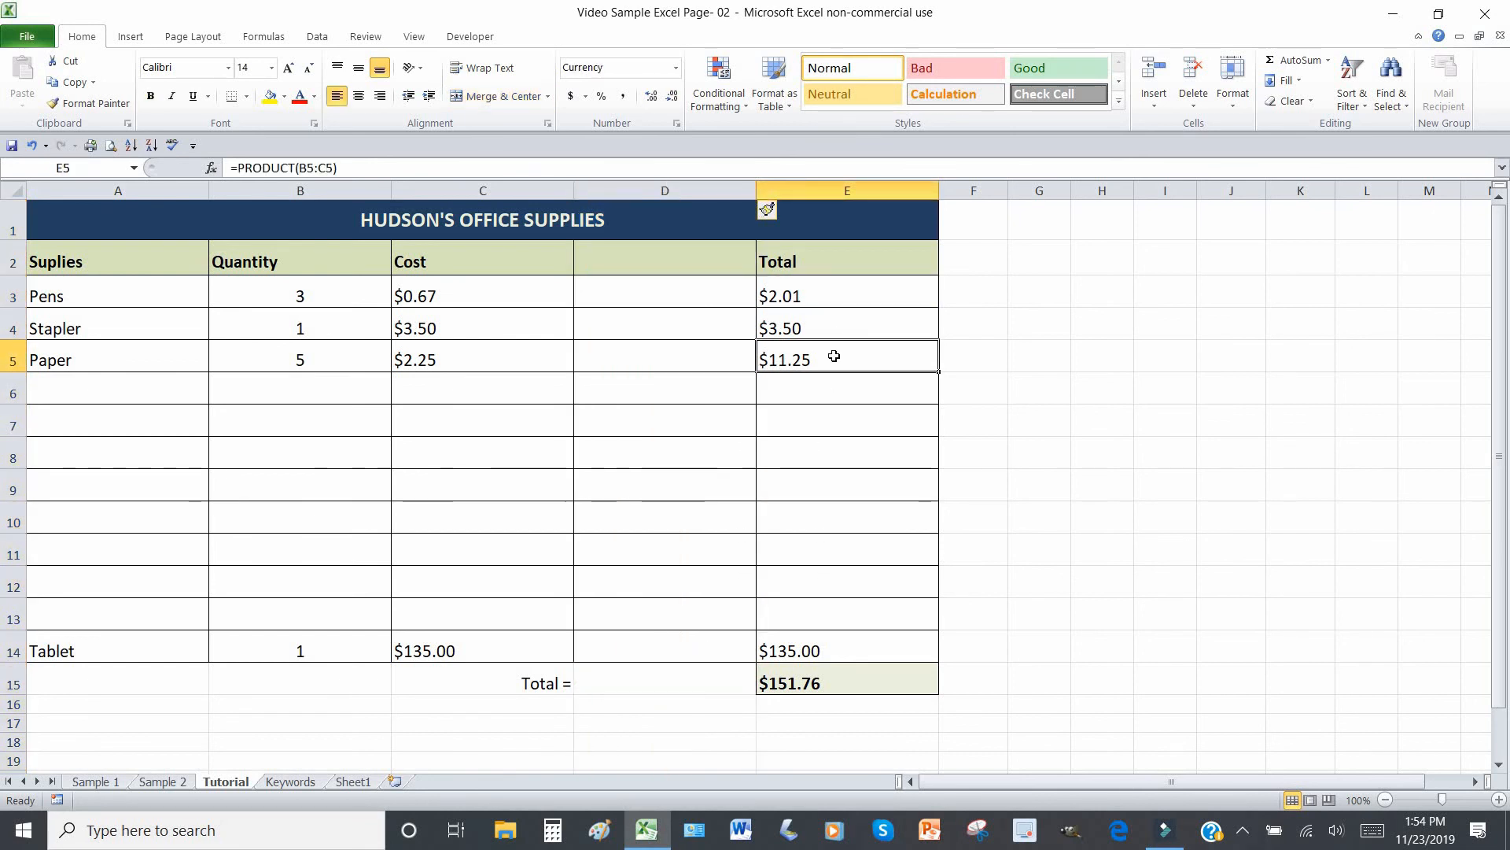
left_click(806, 647)
left_click(815, 350)
left_click(814, 325)
left_click(818, 291)
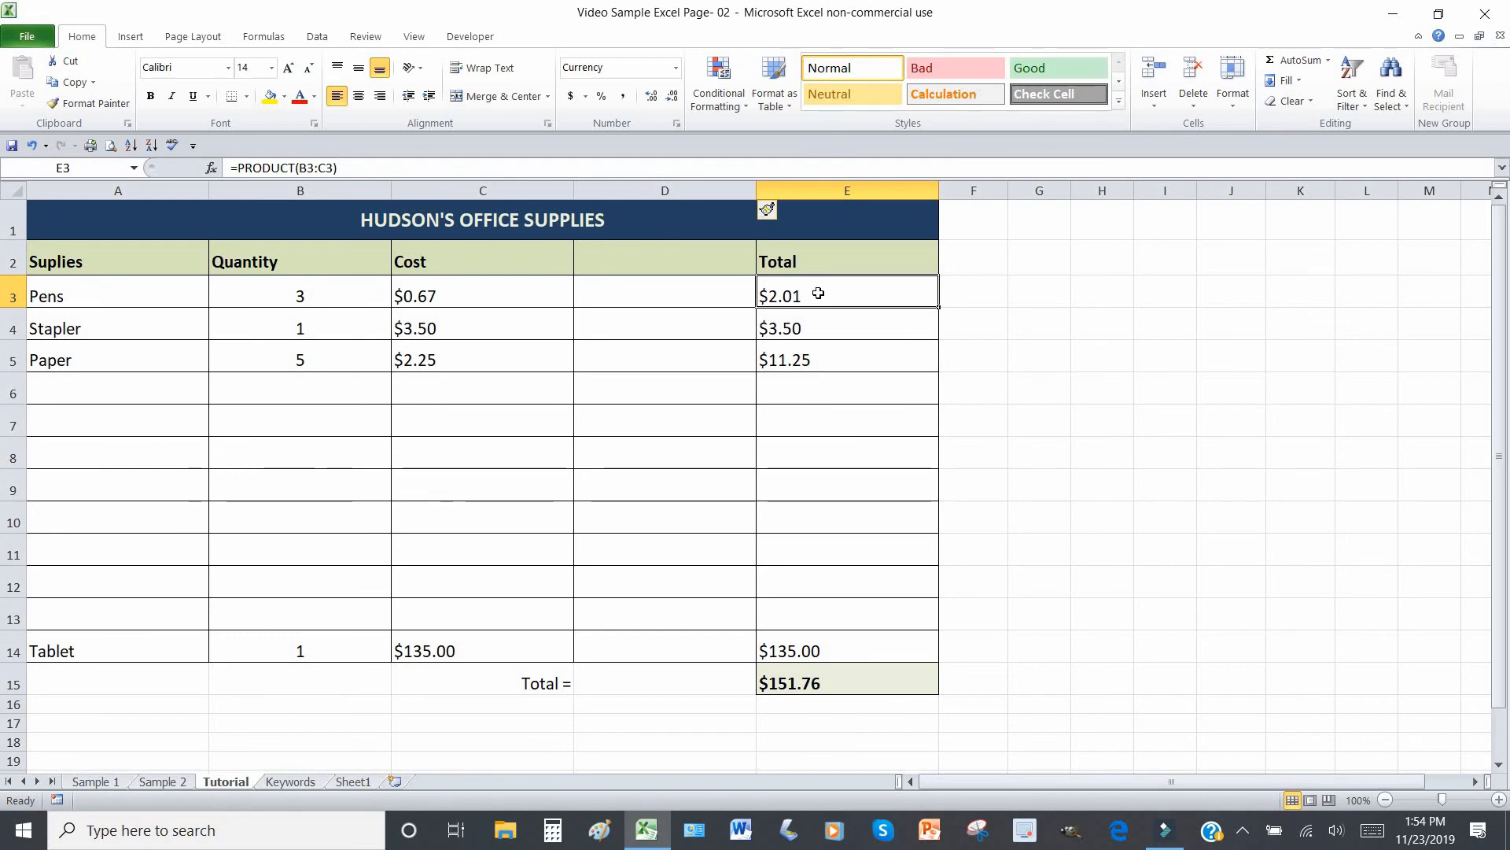
left_click(99, 782)
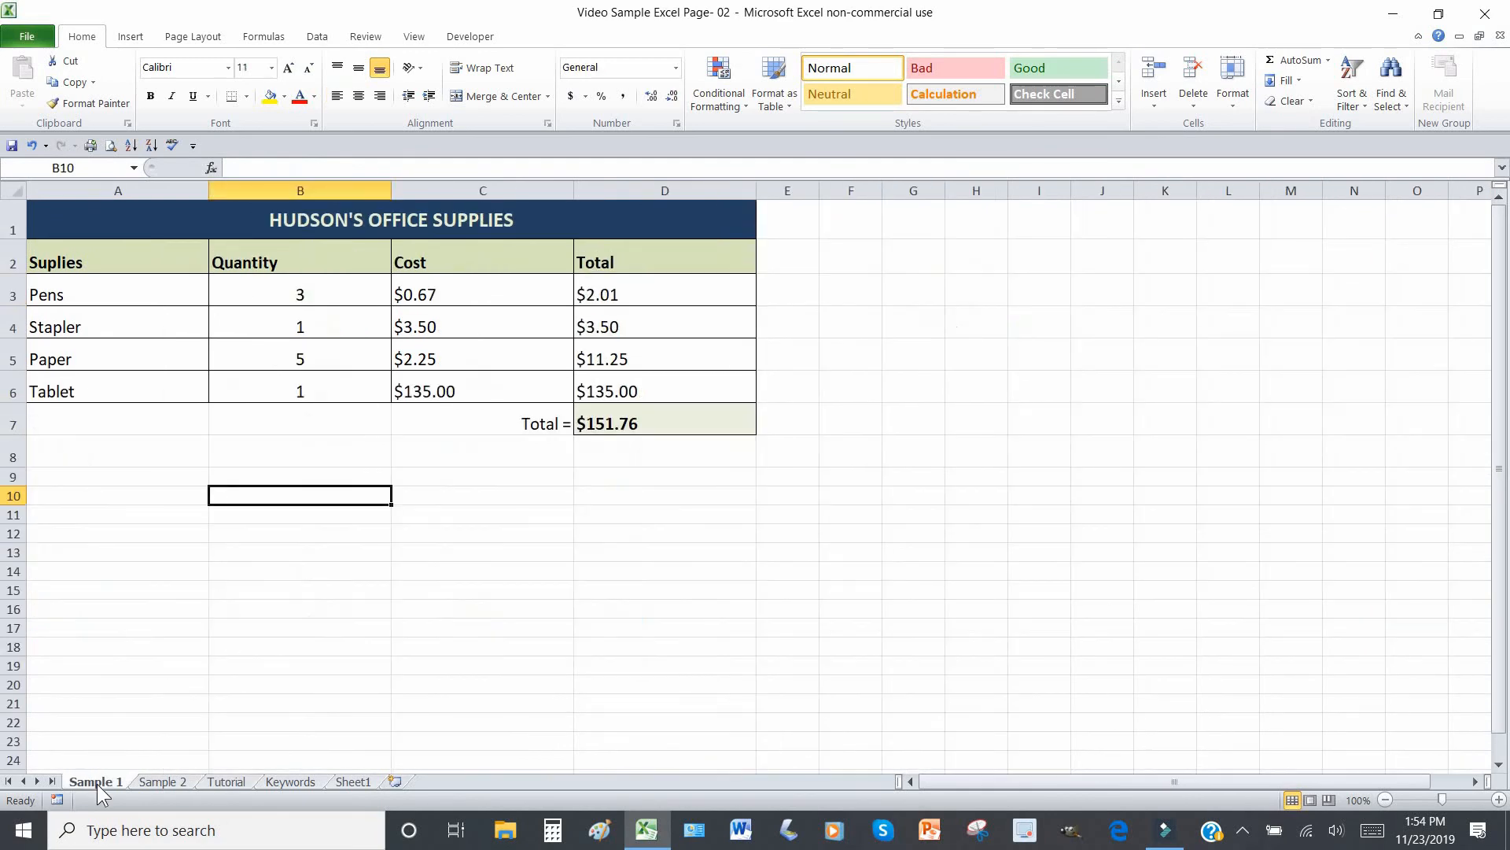
left_click(642, 289)
left_click(641, 315)
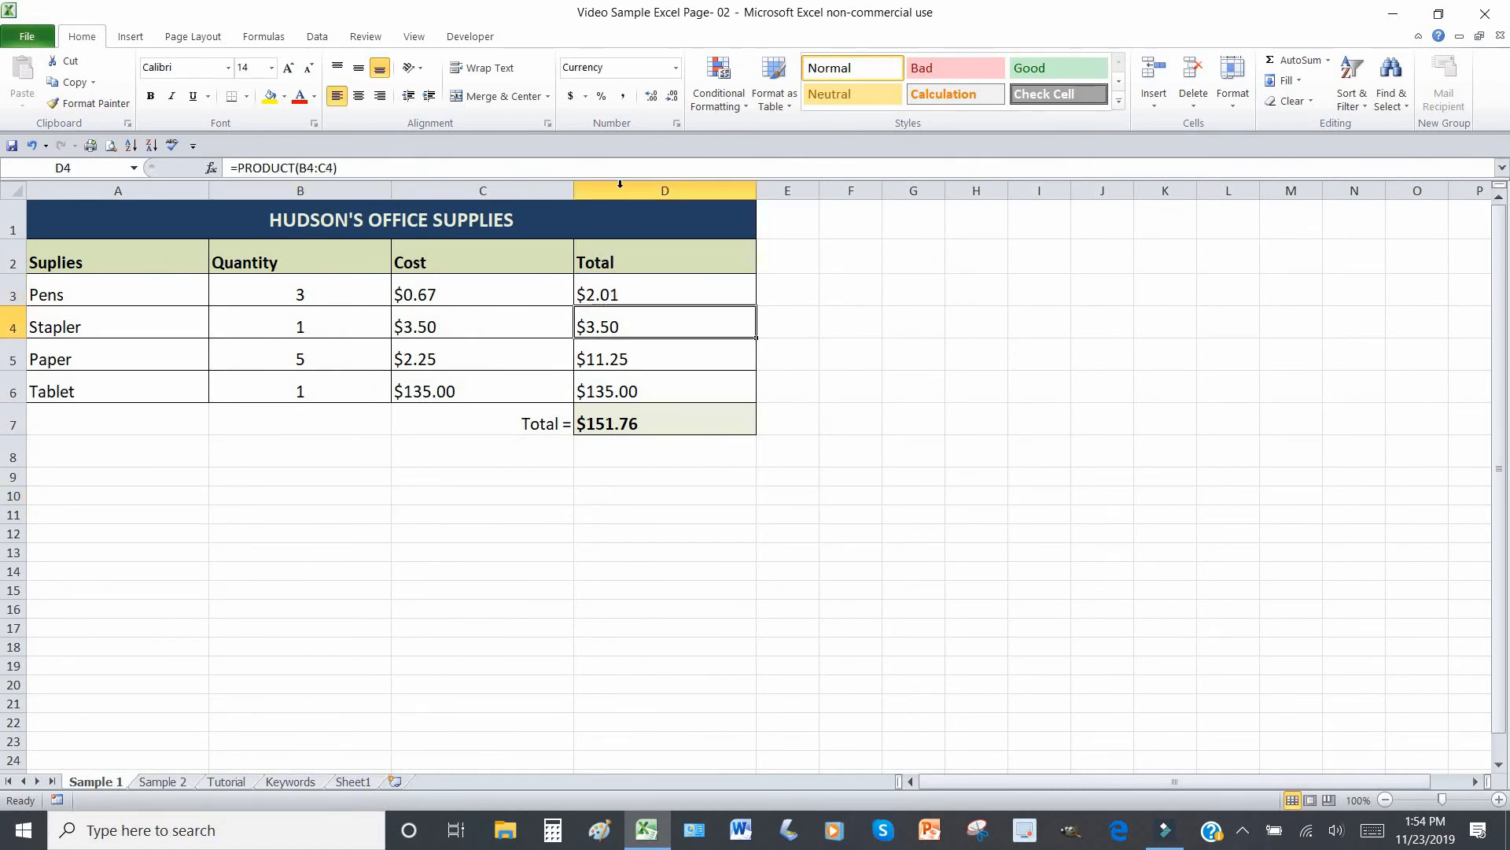
On the Tutorial sheet, copy the Tablet row A14:E14 into the first blank row below Paper, starting at A6.
left_click(228, 781)
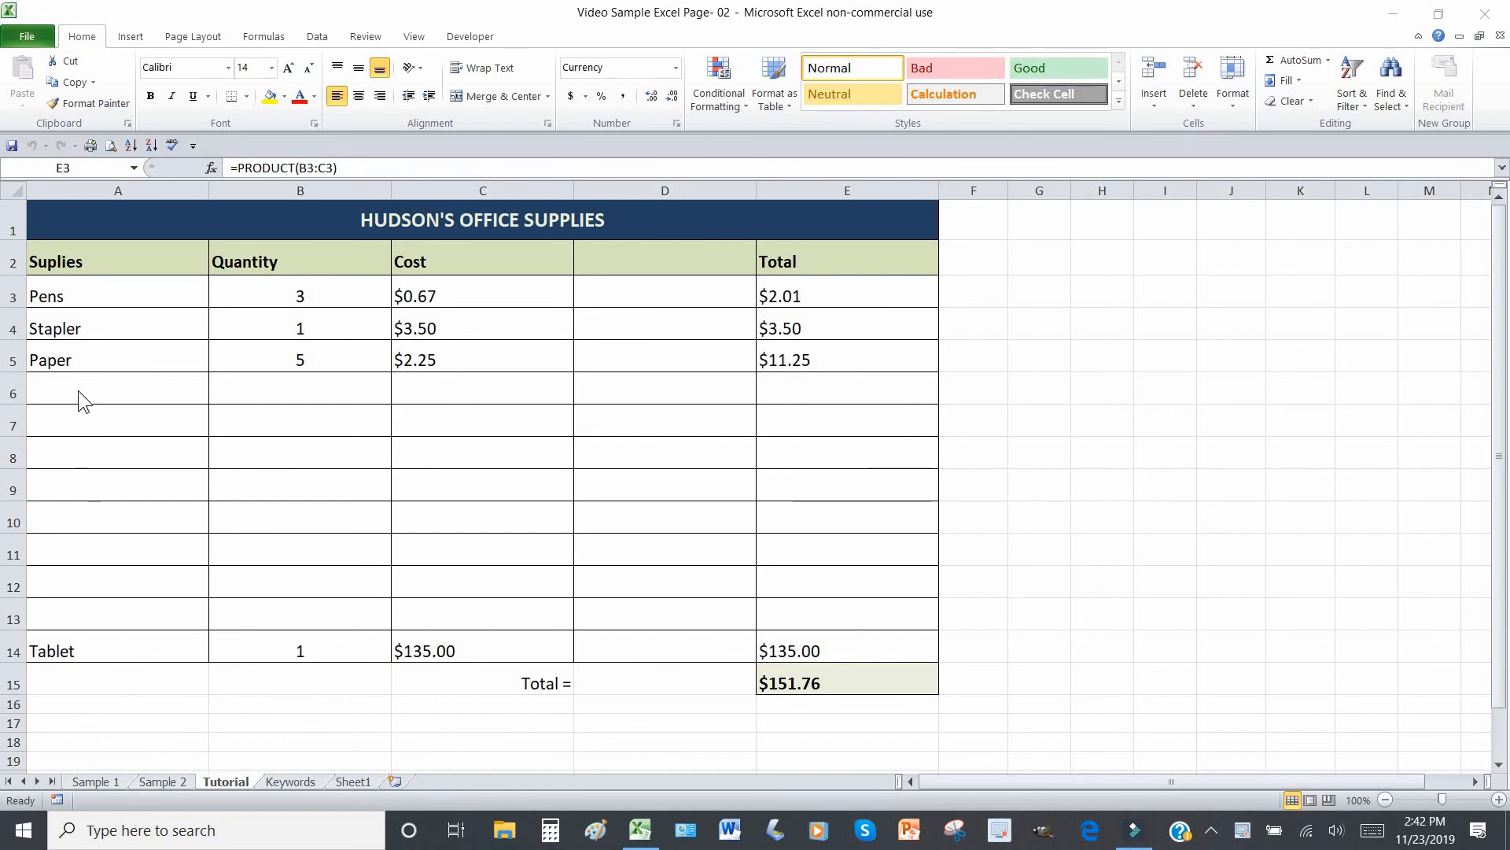
left_click(73, 644)
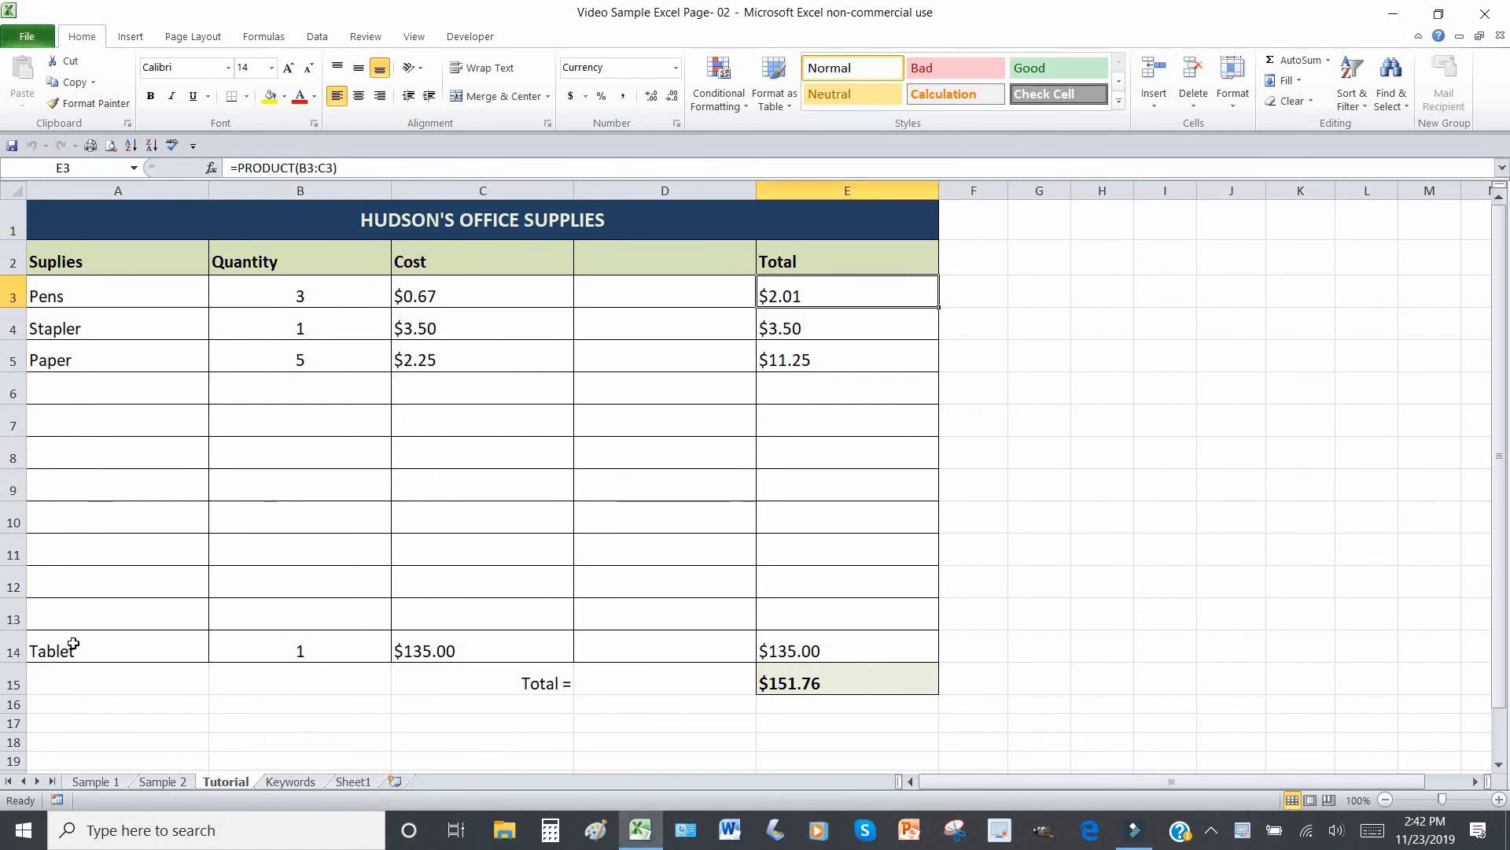
left_click(75, 643)
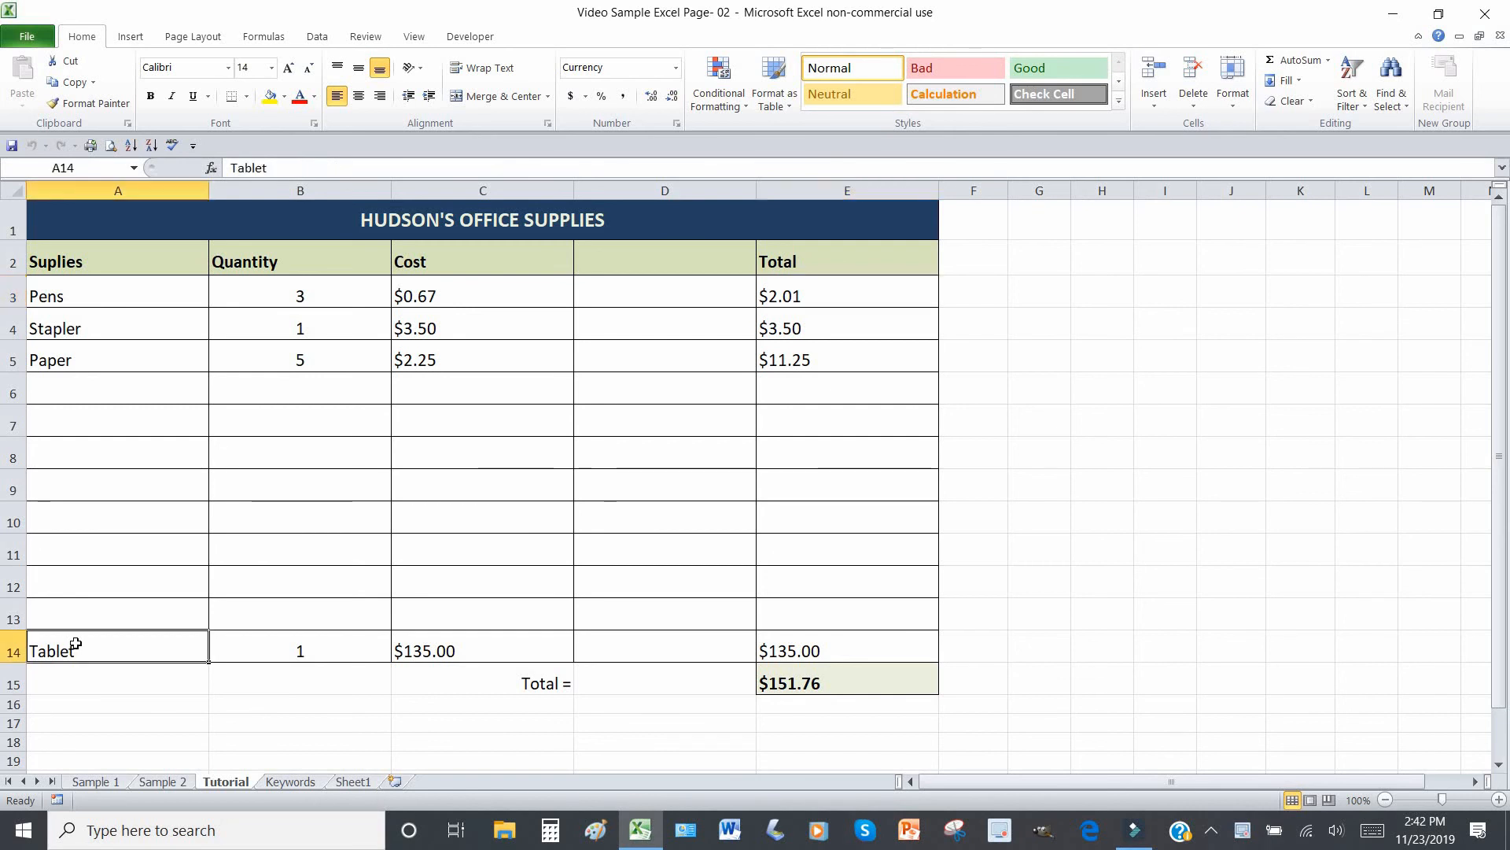
left_click_drag(76, 643, 782, 645)
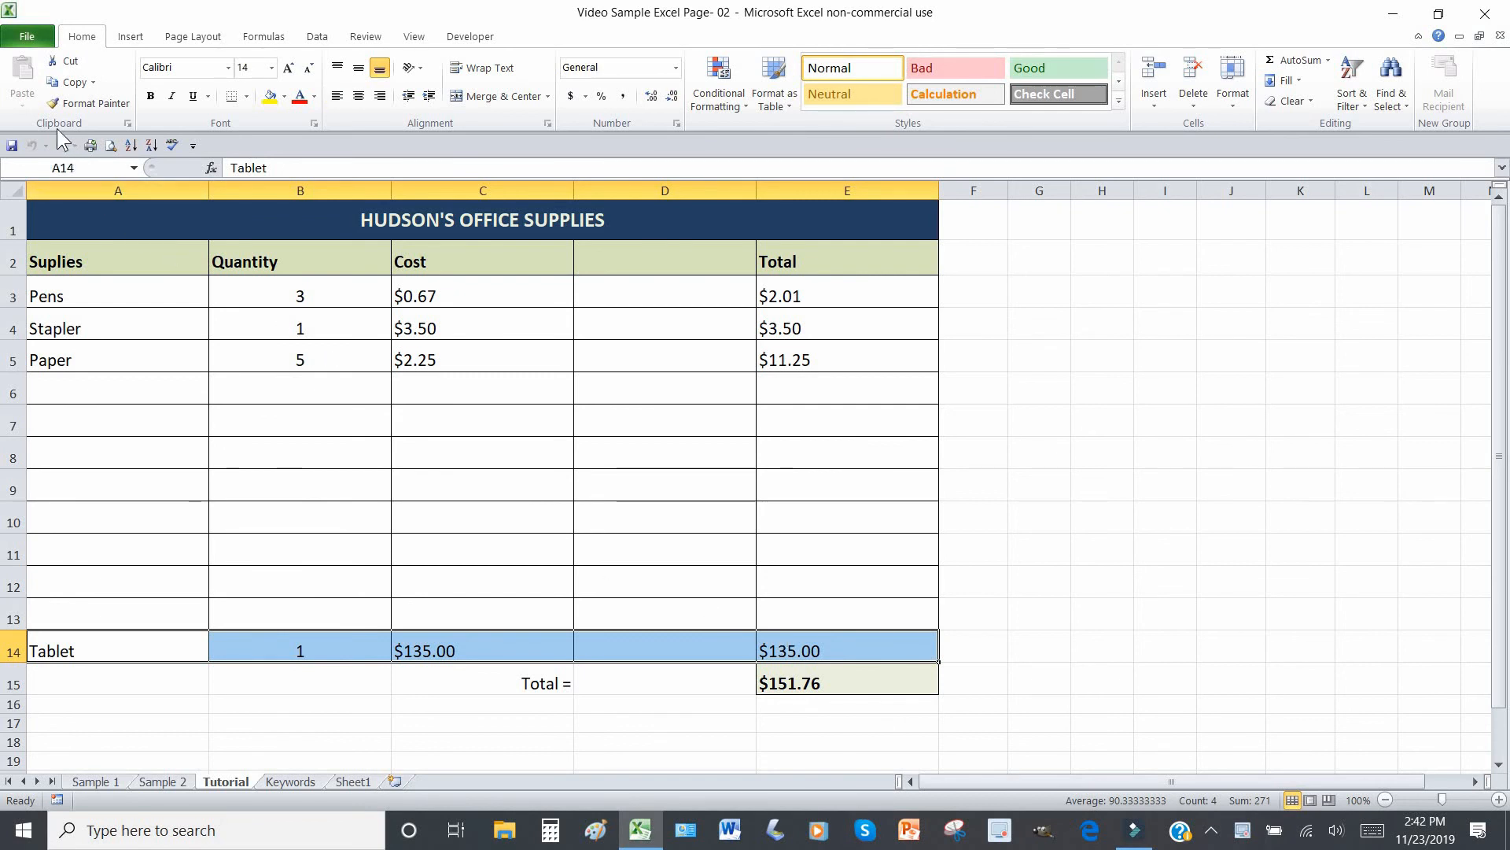
left_click(74, 82)
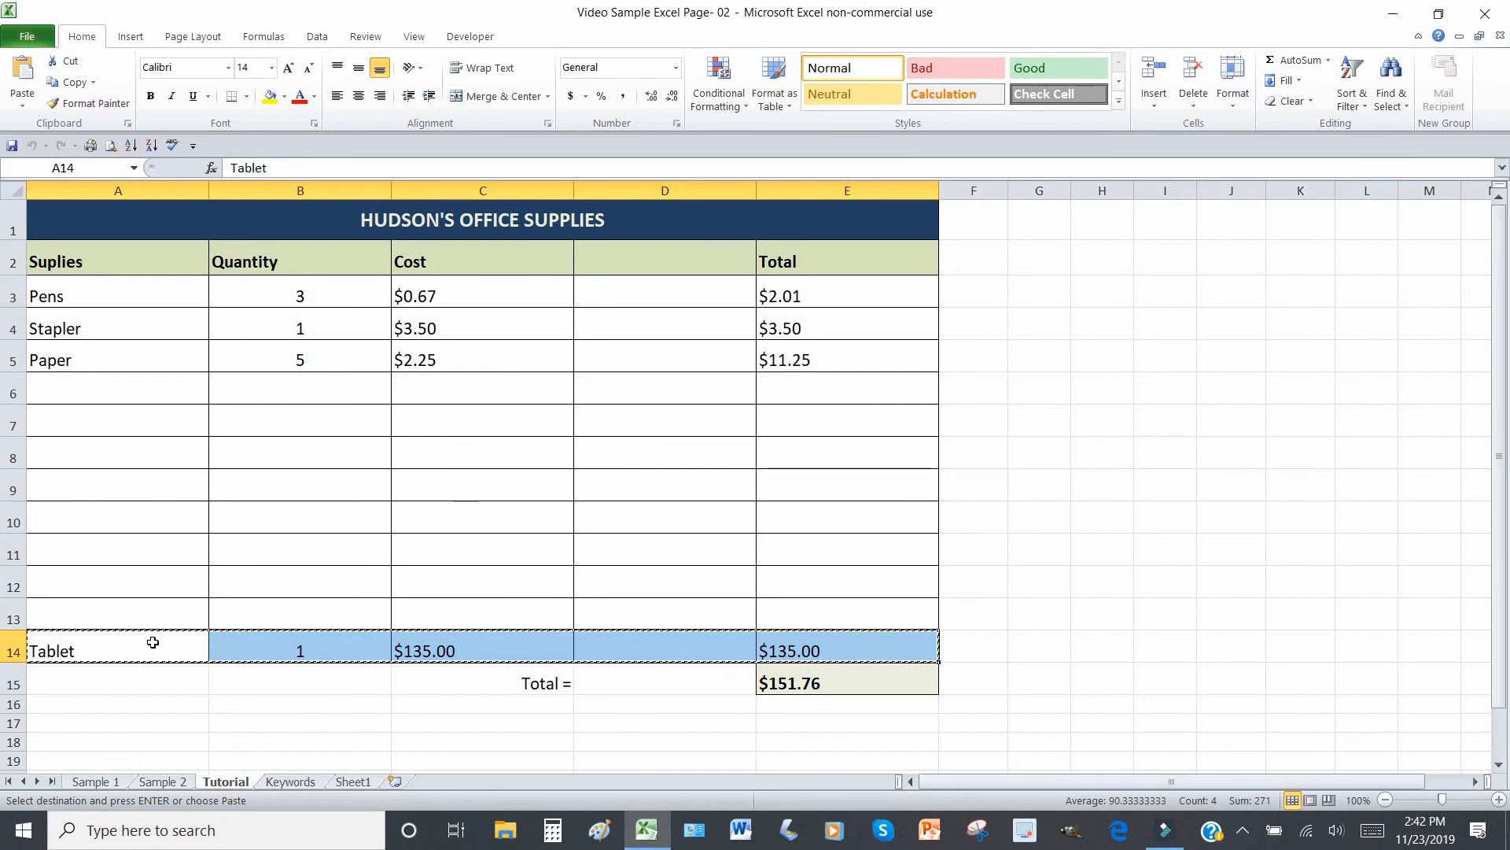
left_click(74, 390)
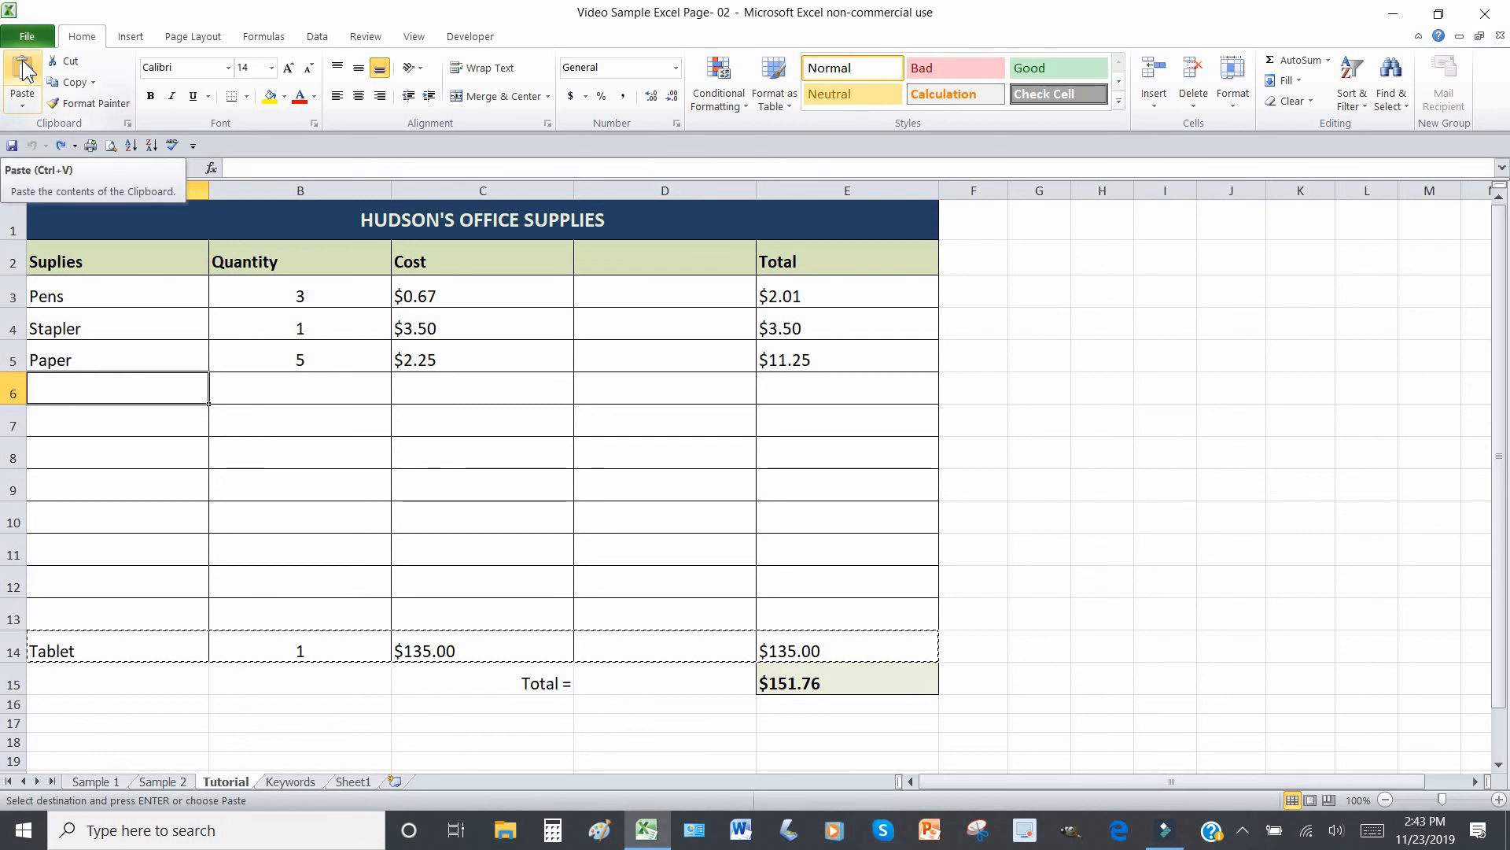
left_click(23, 70)
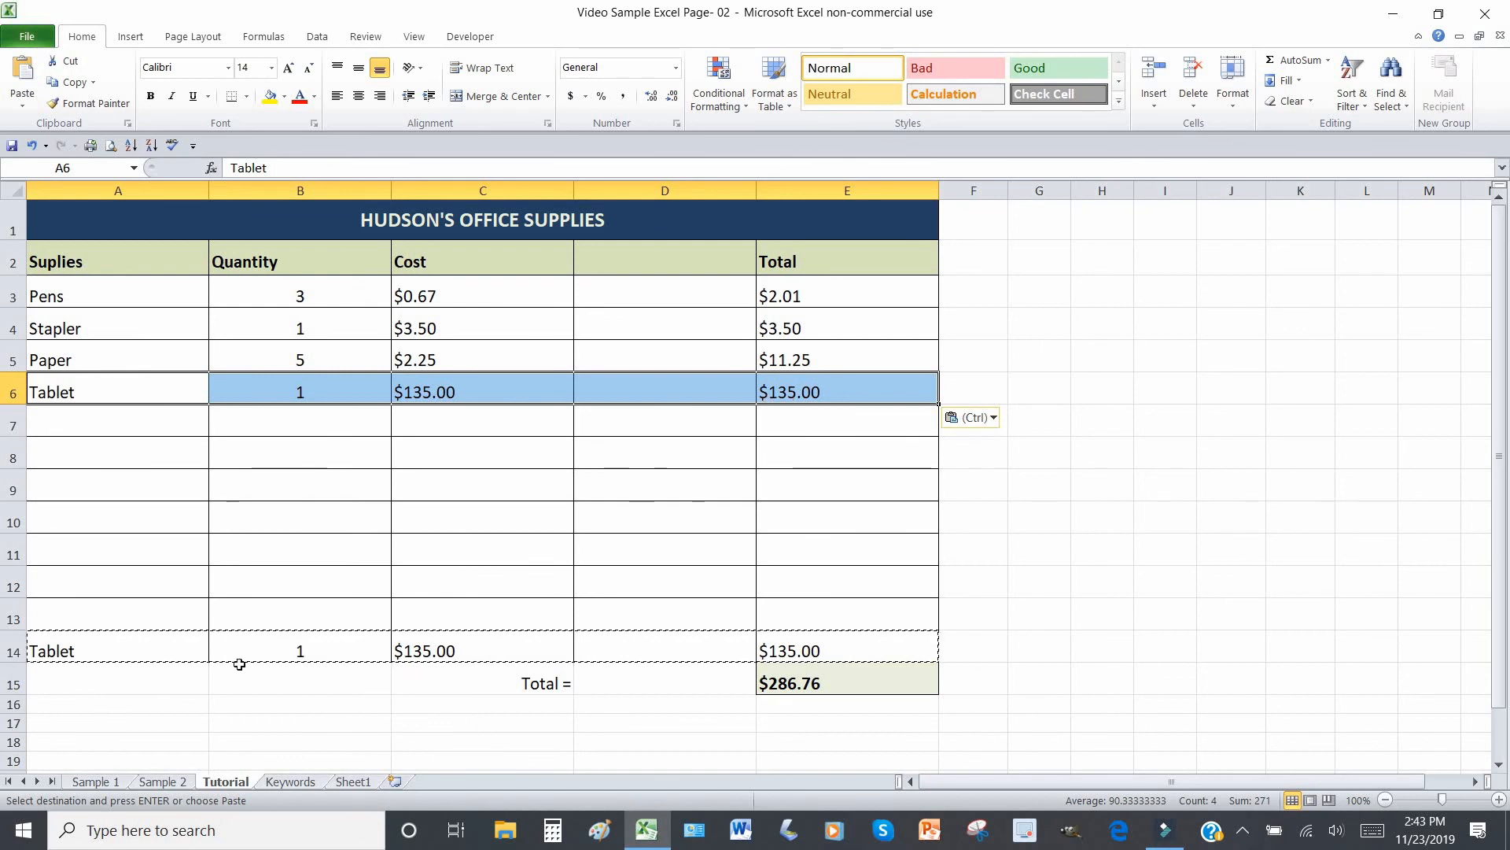
Clear the contents of the duplicate Tablet row A14:E14 on the Tutorial sheet.
left_click(78, 650)
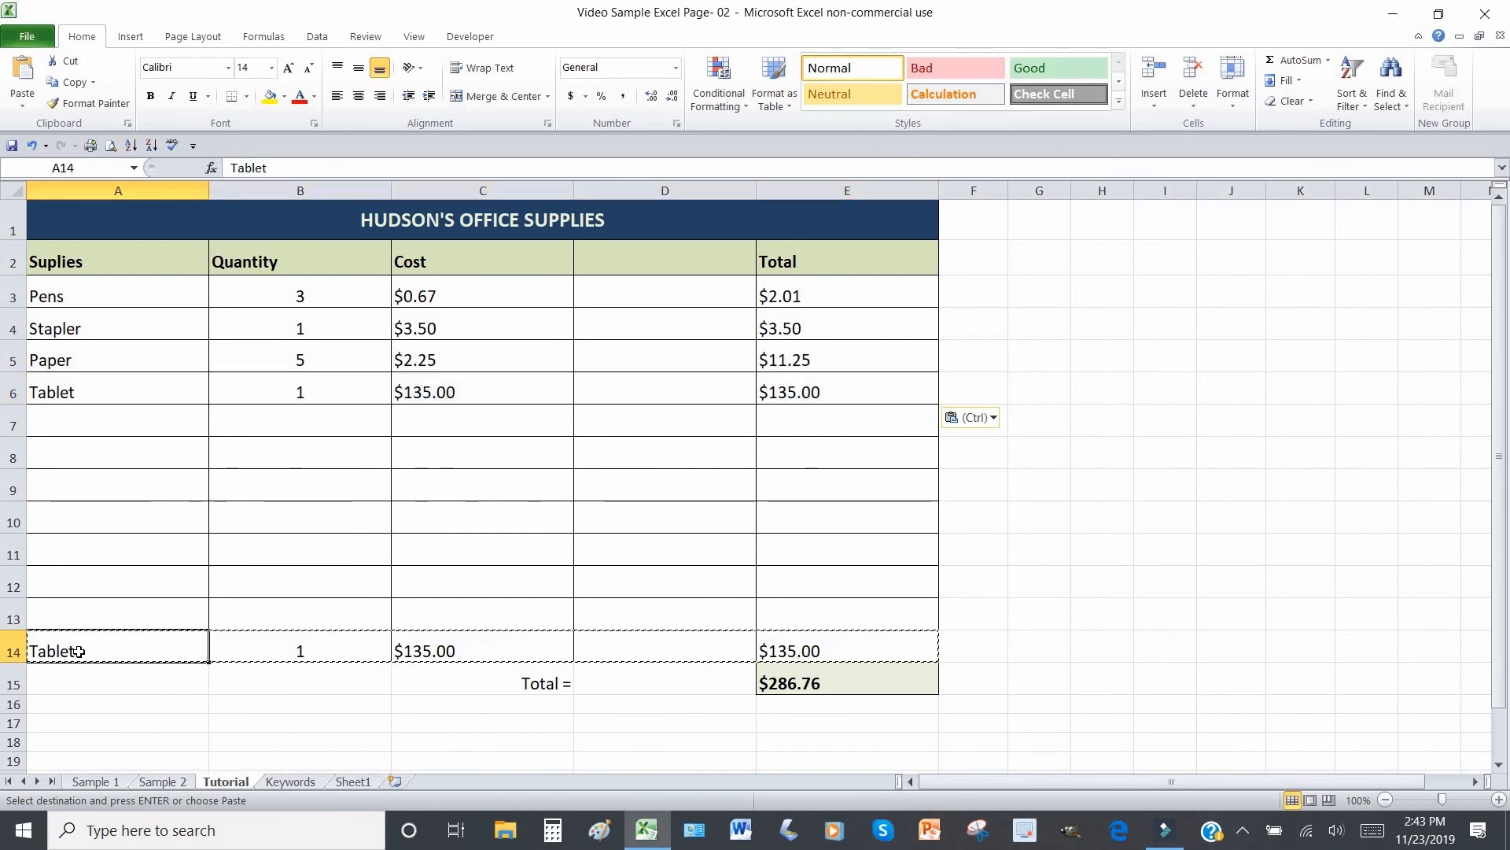
left_click_drag(81, 651, 775, 642)
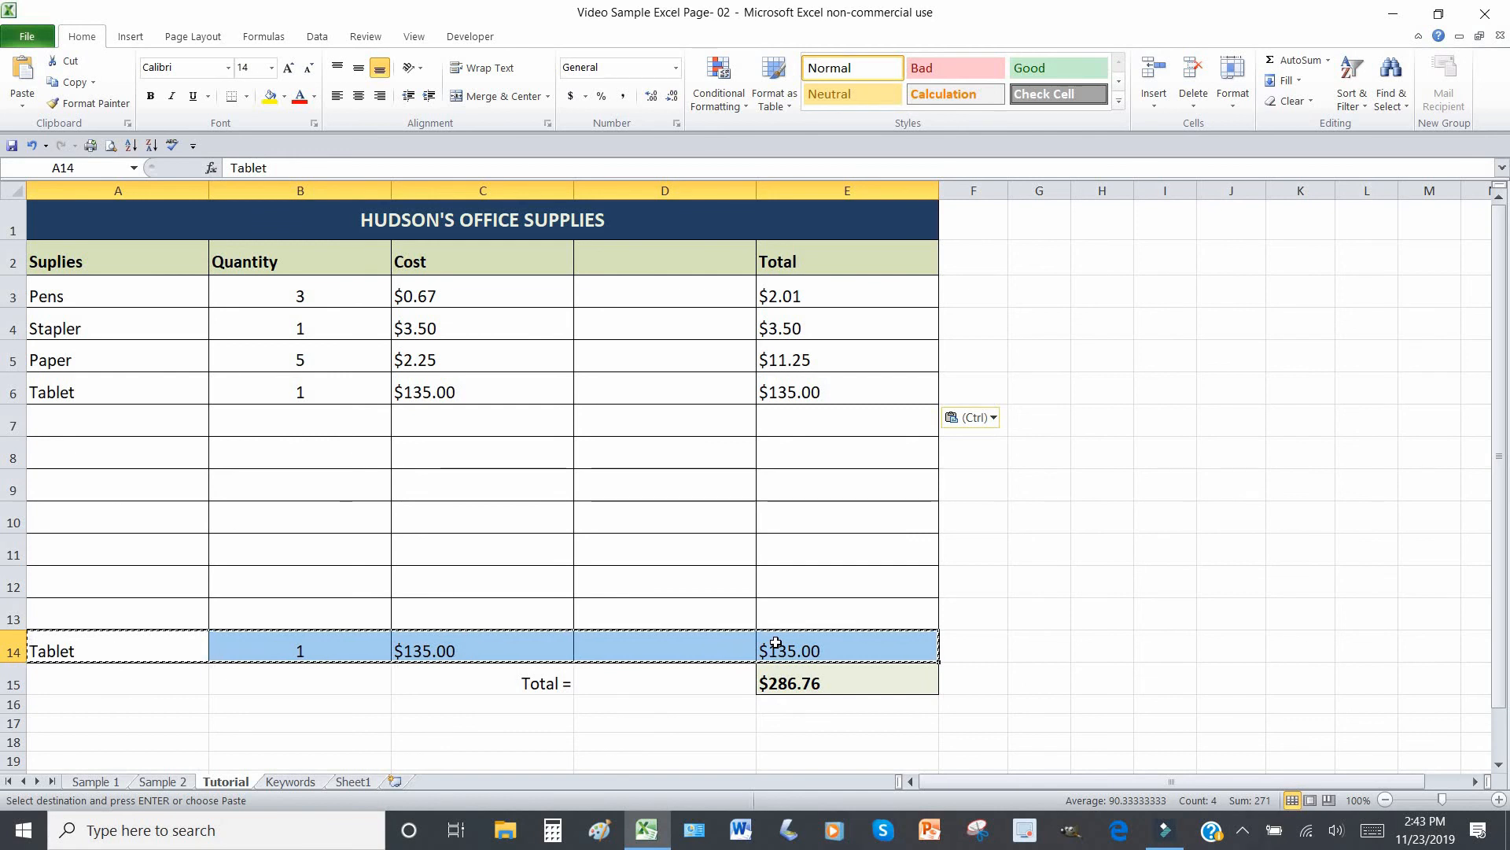
key("Delete")
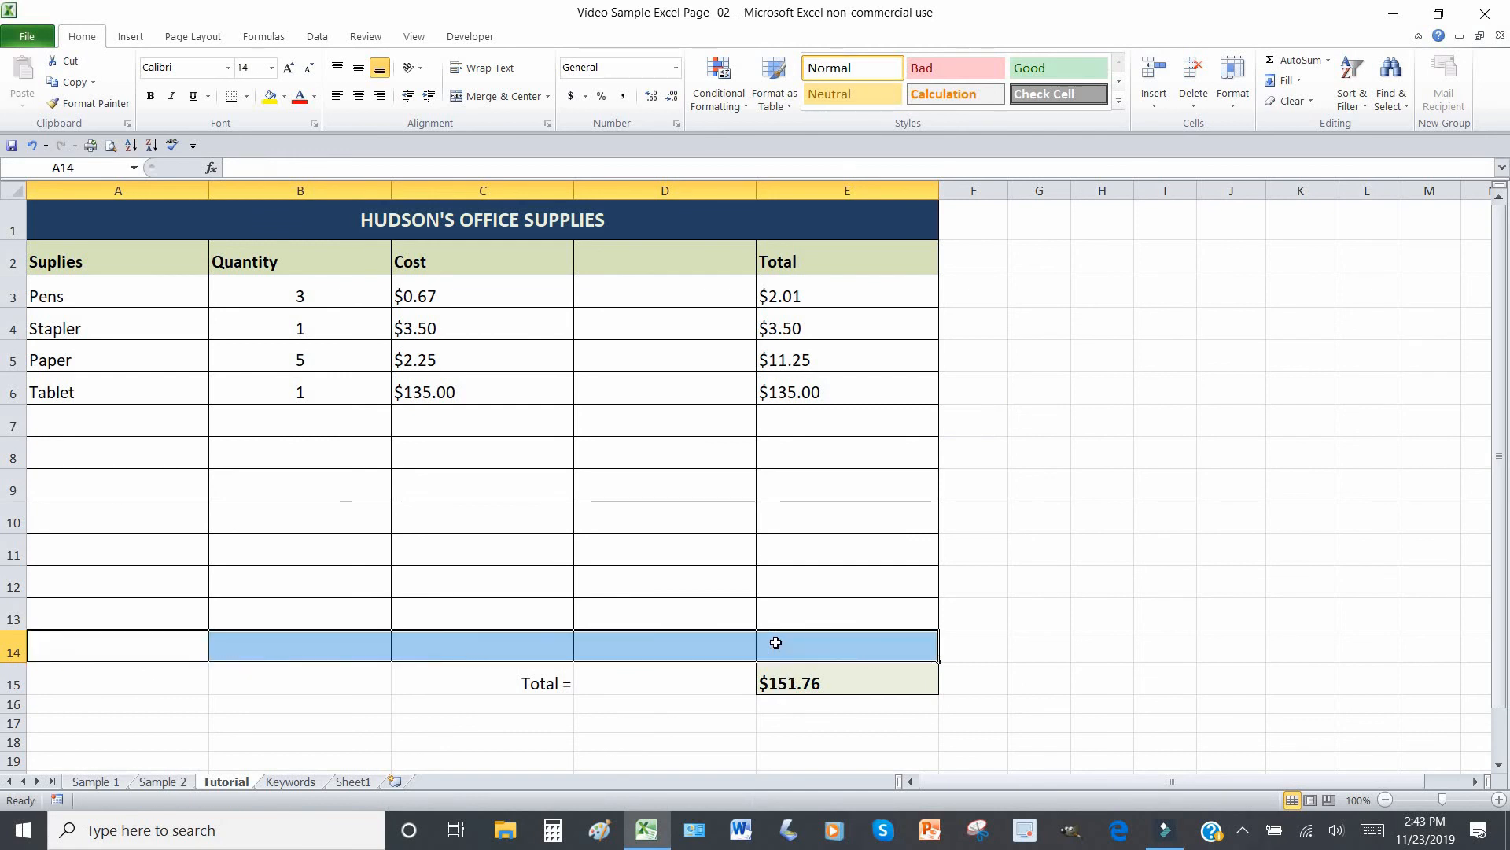
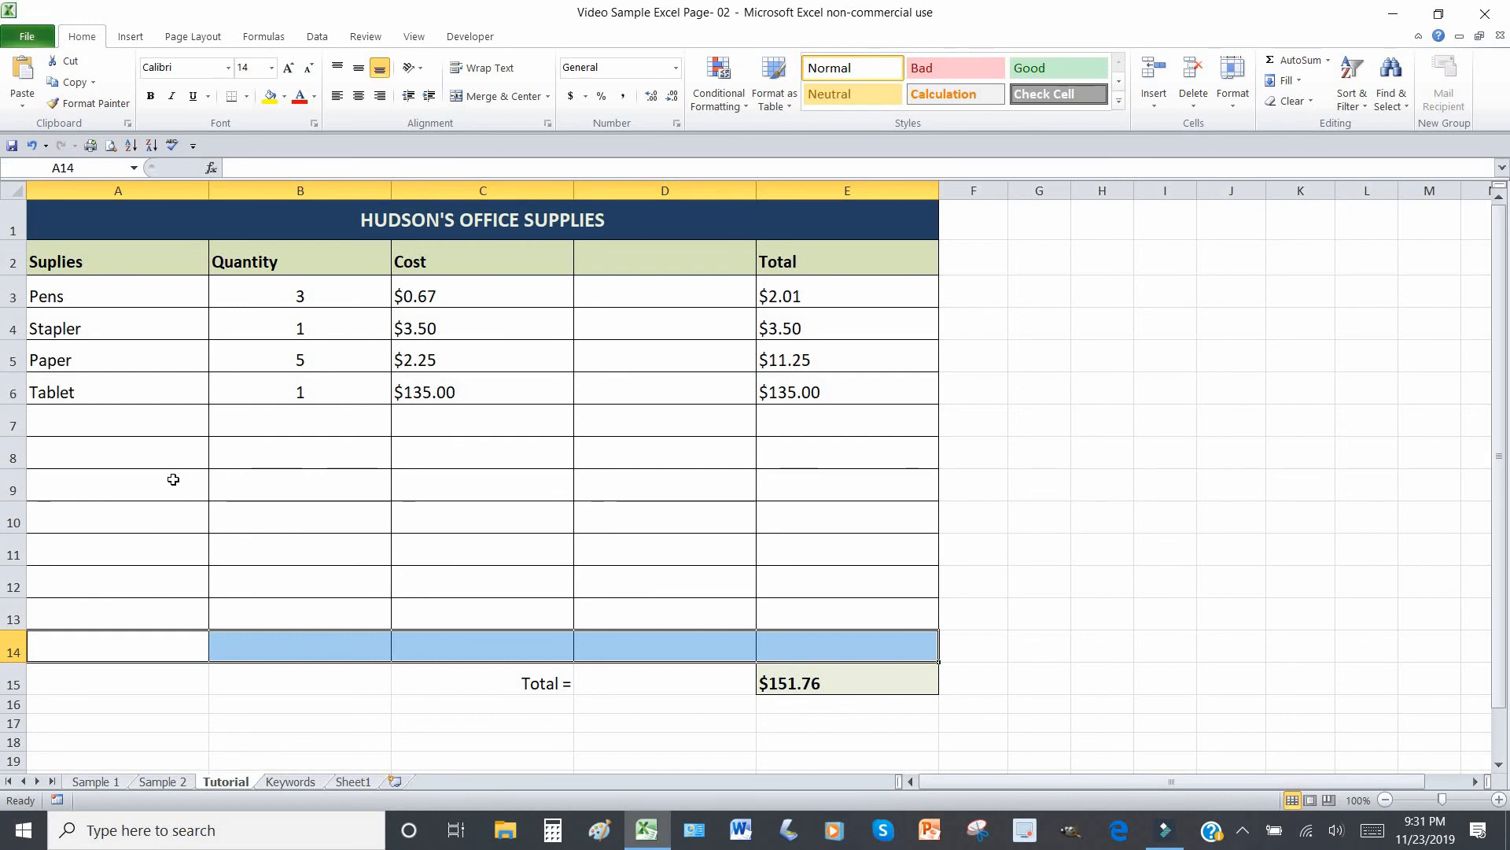
Copy the supplies, quantities and costs from Crayons to Alarm Clock (A7:C14) on Sample 2 into the Tutorial sheet, starting at A7.
left_click(161, 781)
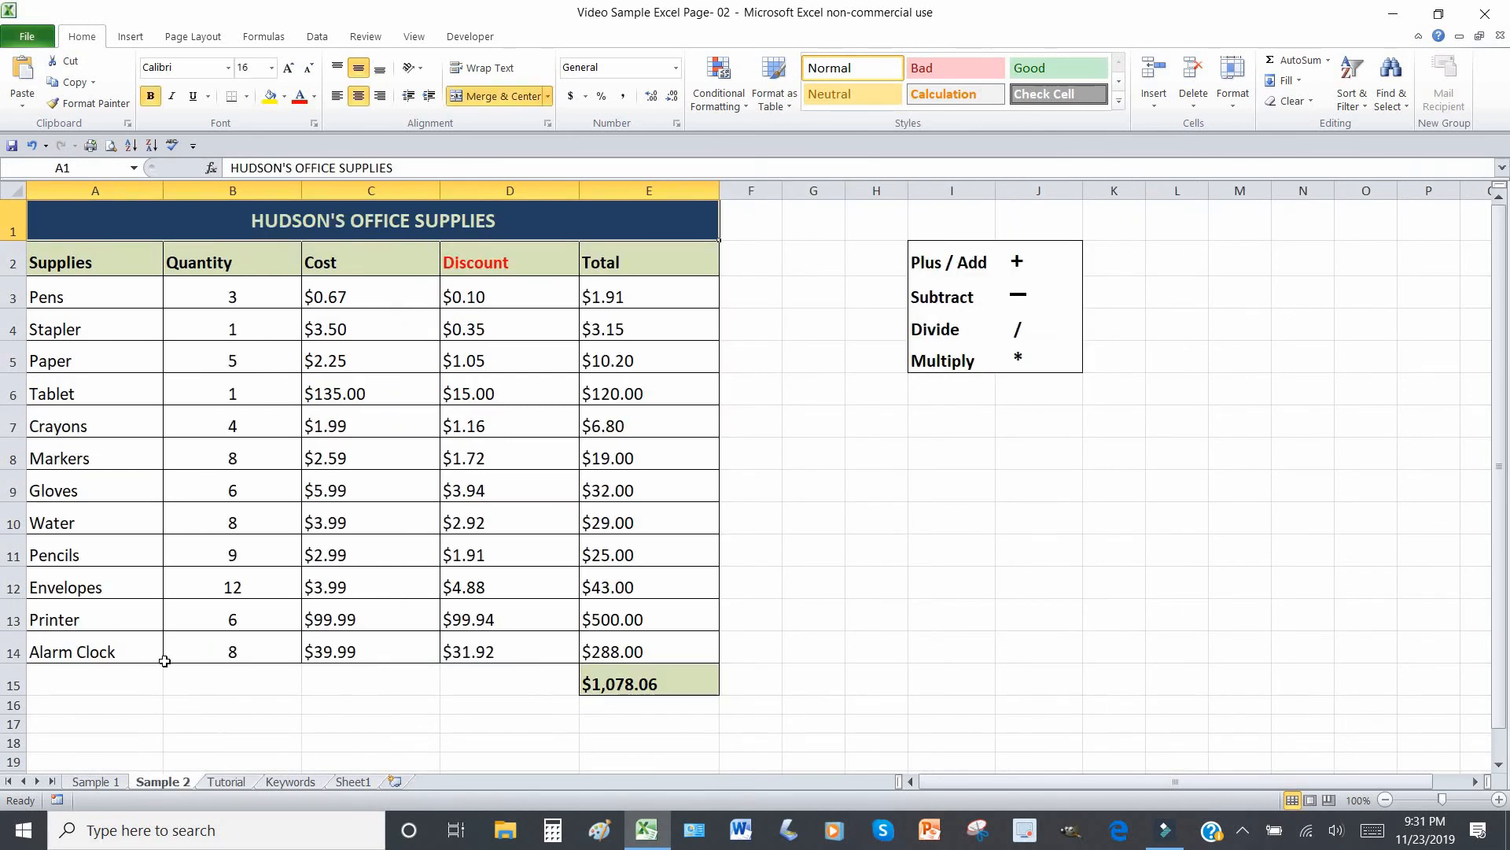
left_click(99, 424)
left_click_drag(99, 424, 340, 634)
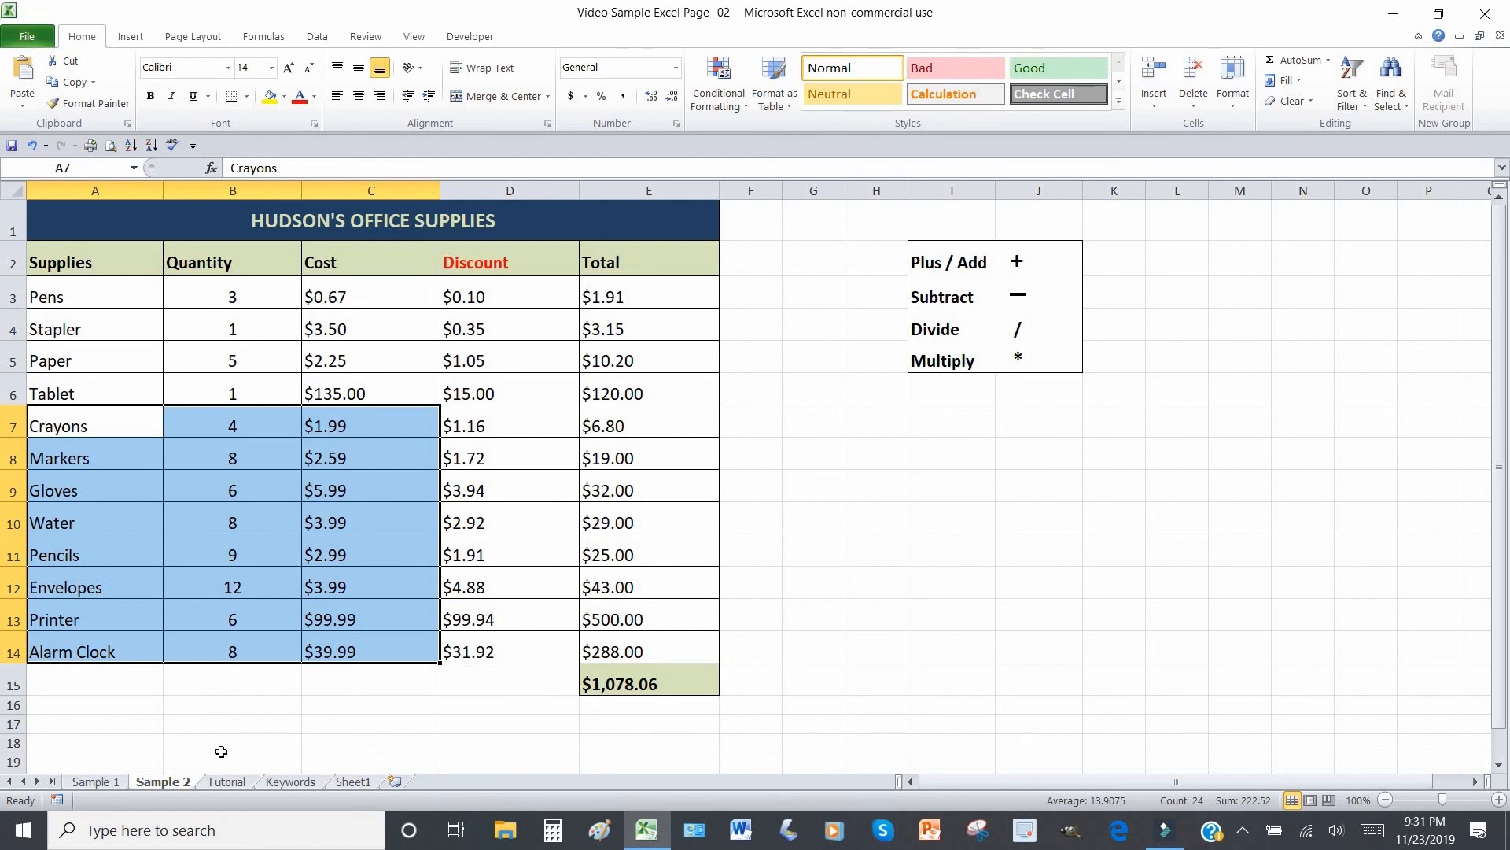
left_click(225, 783)
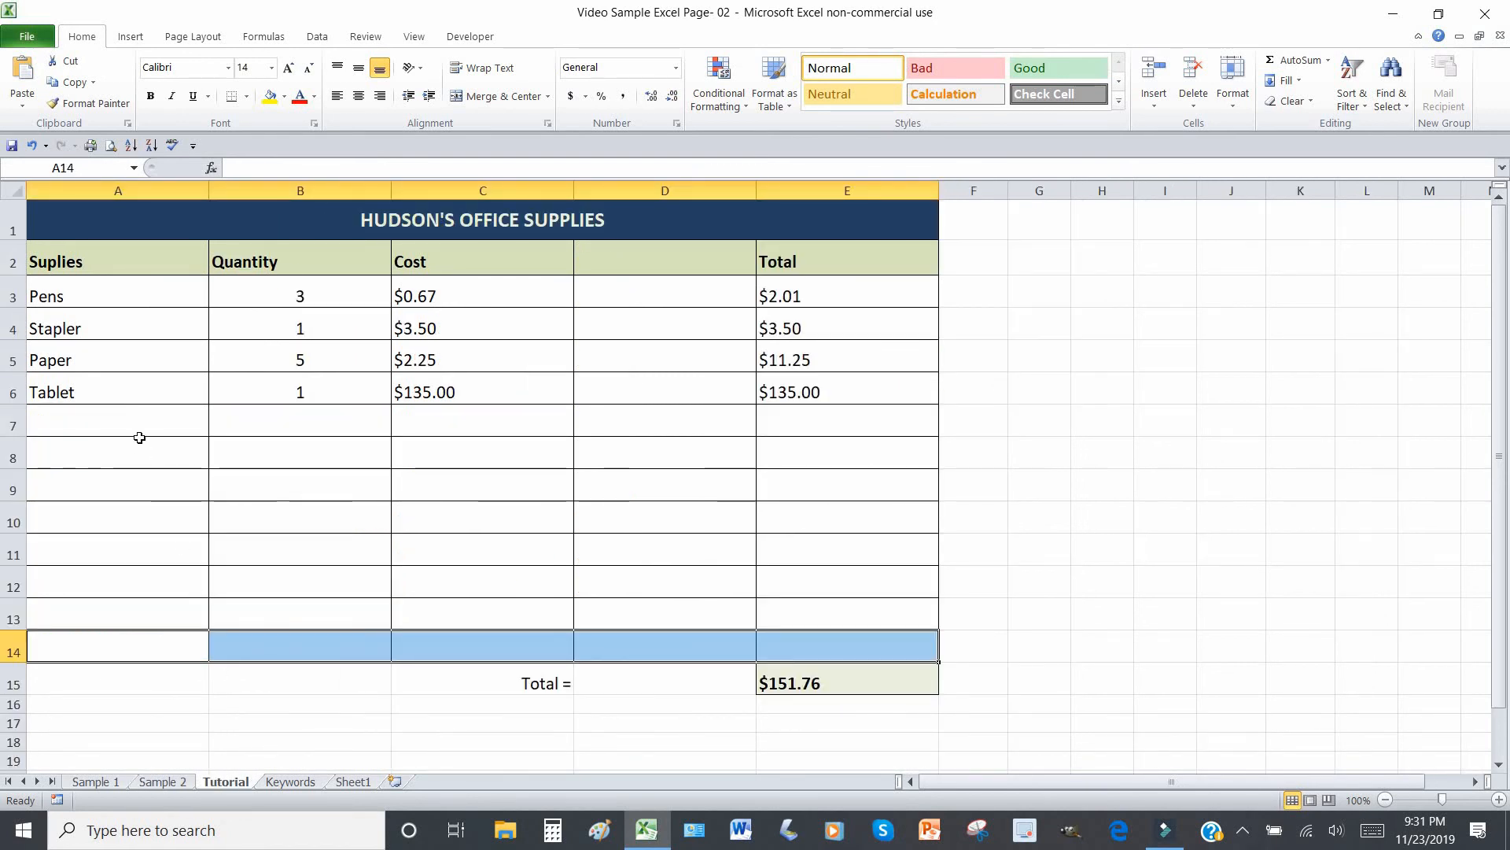
left_click(154, 782)
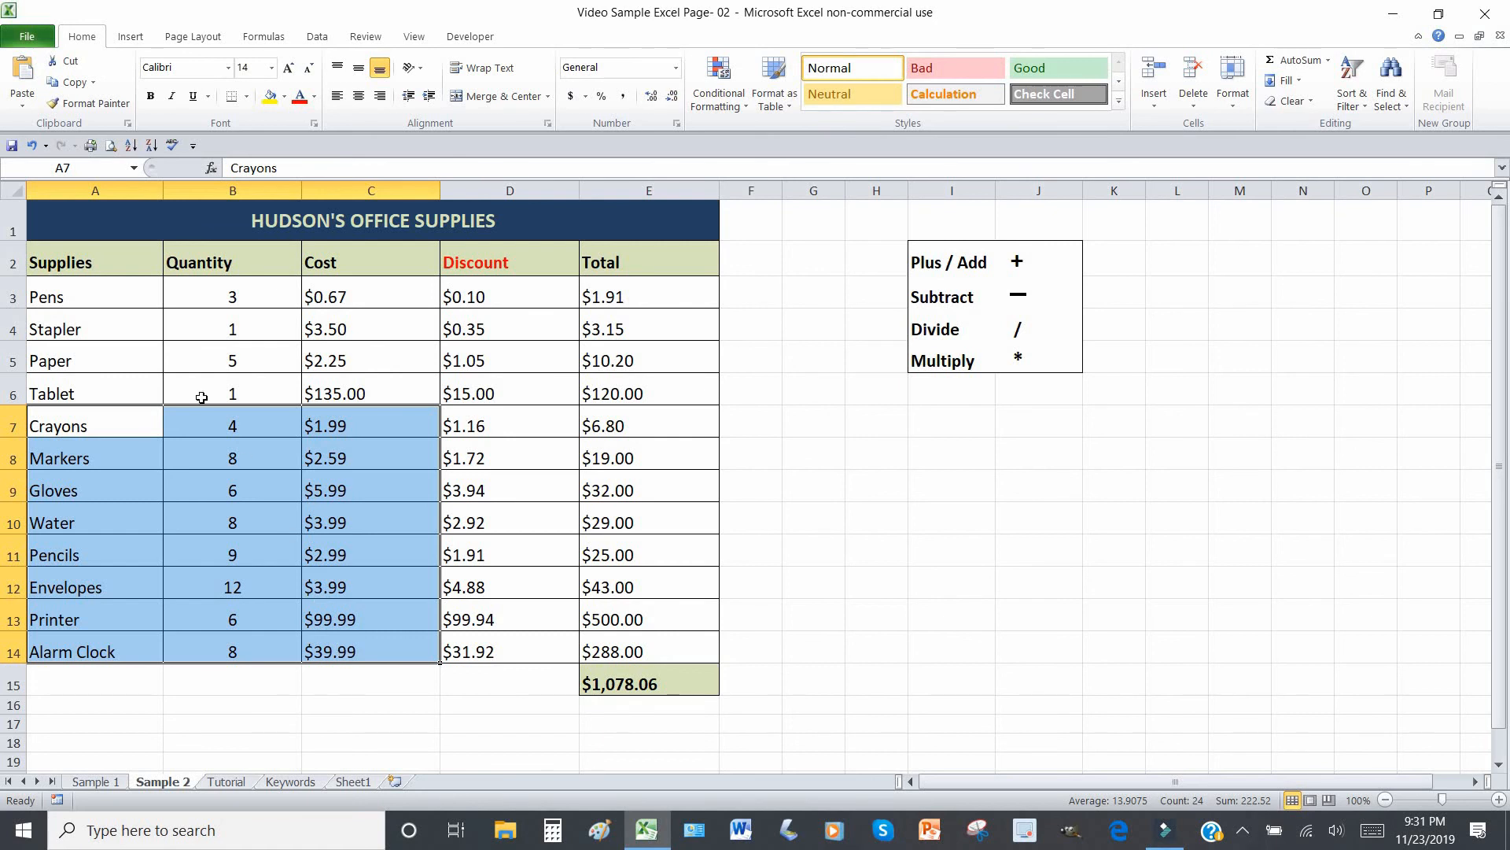
left_click(75, 84)
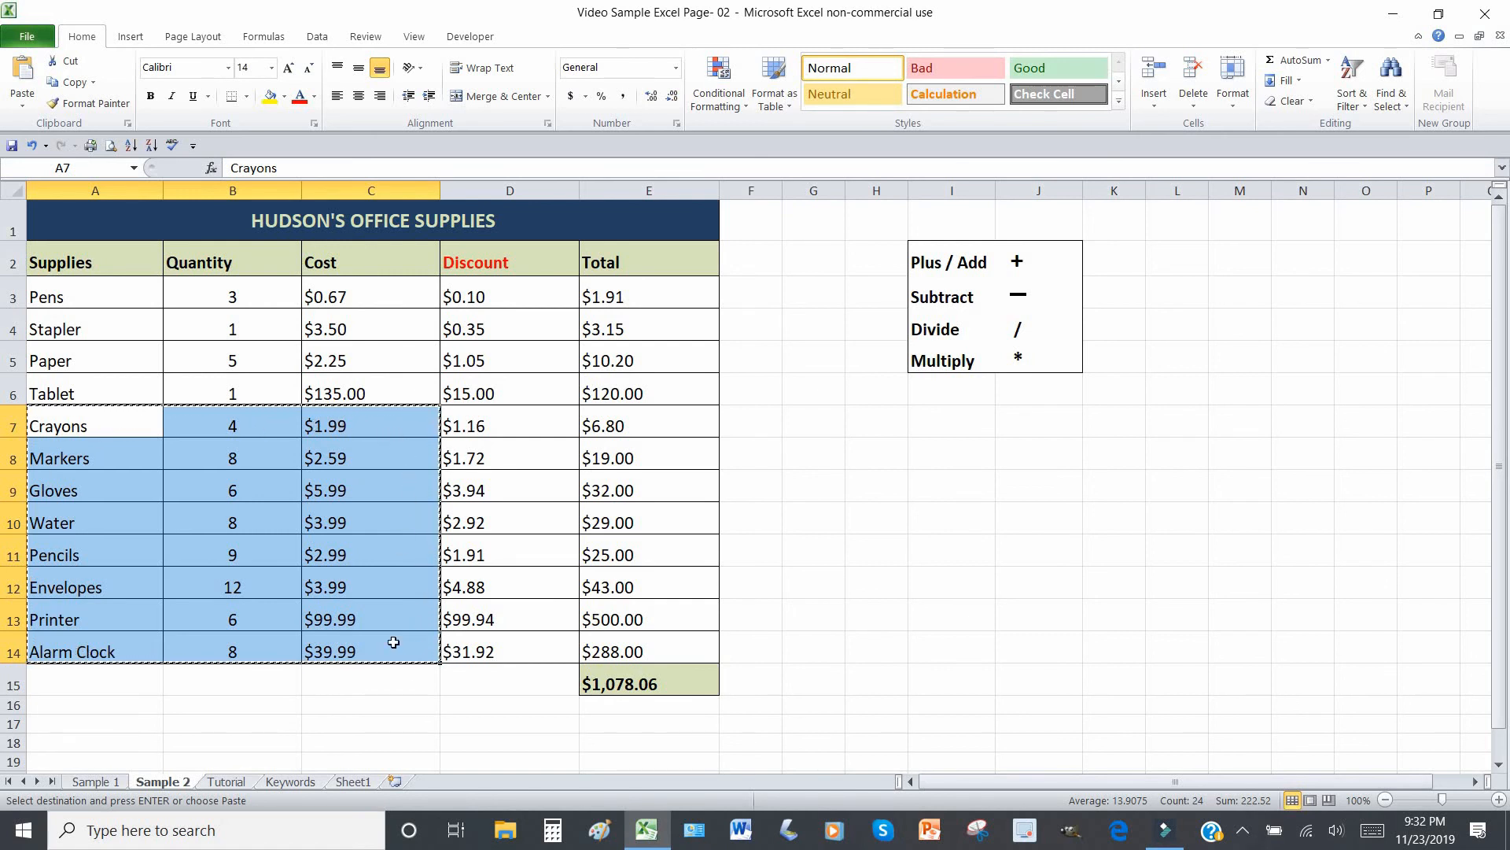
left_click(226, 781)
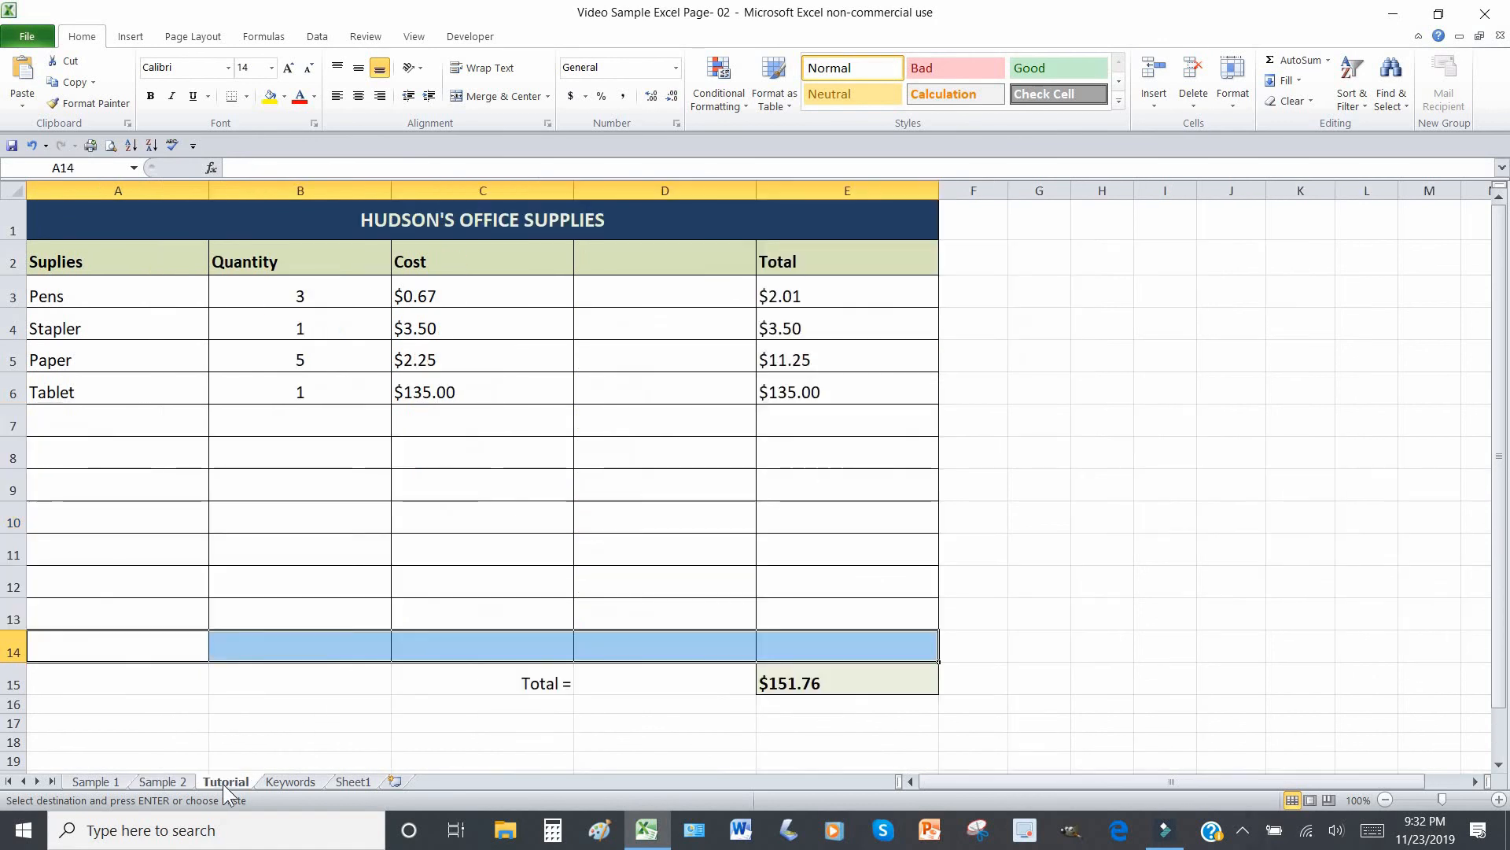
left_click(95, 422)
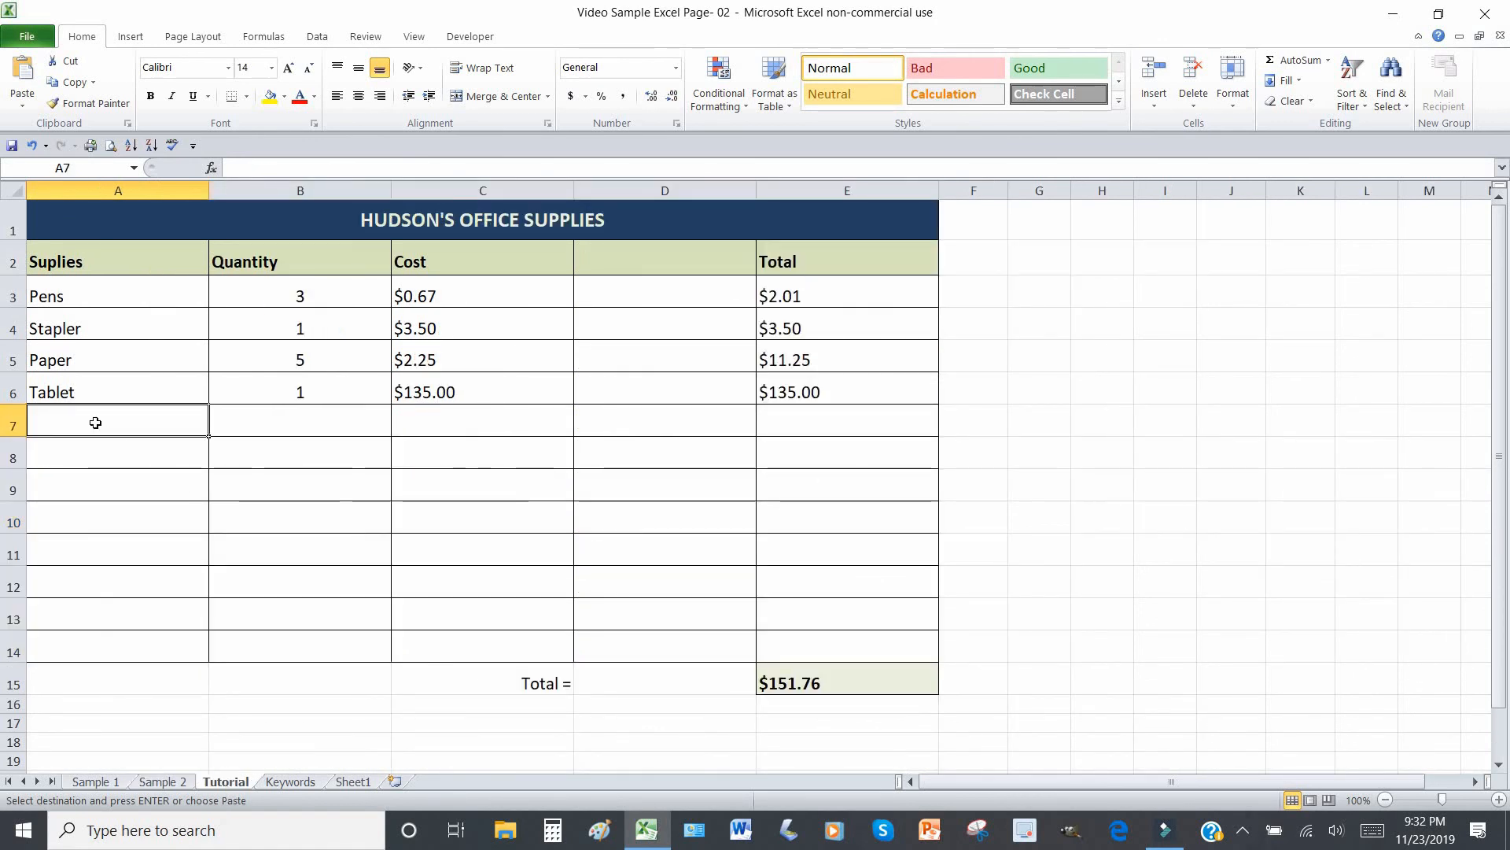
left_click_drag(96, 423, 439, 626)
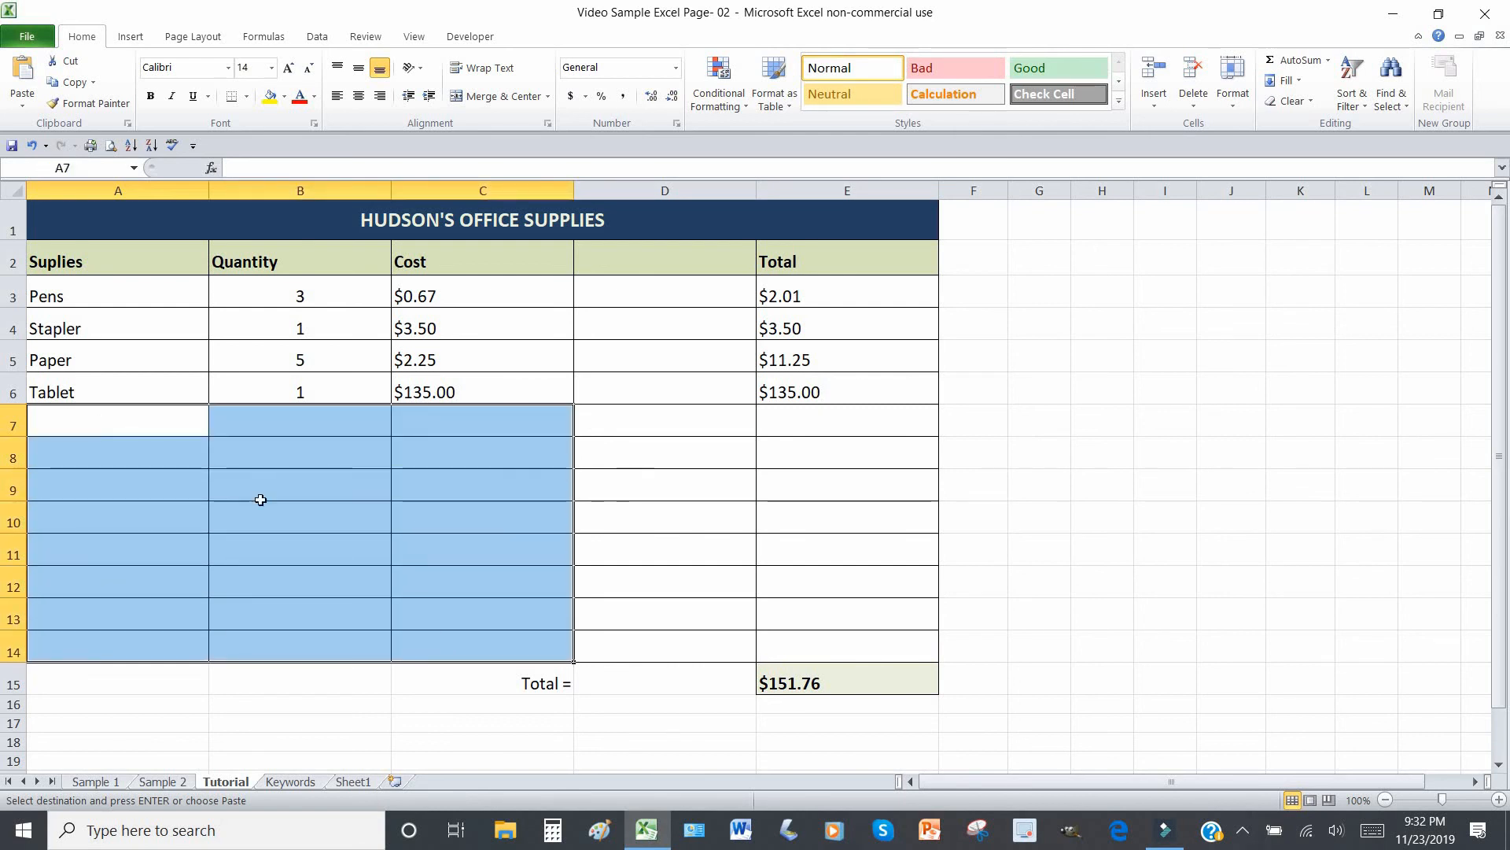
left_click(123, 417)
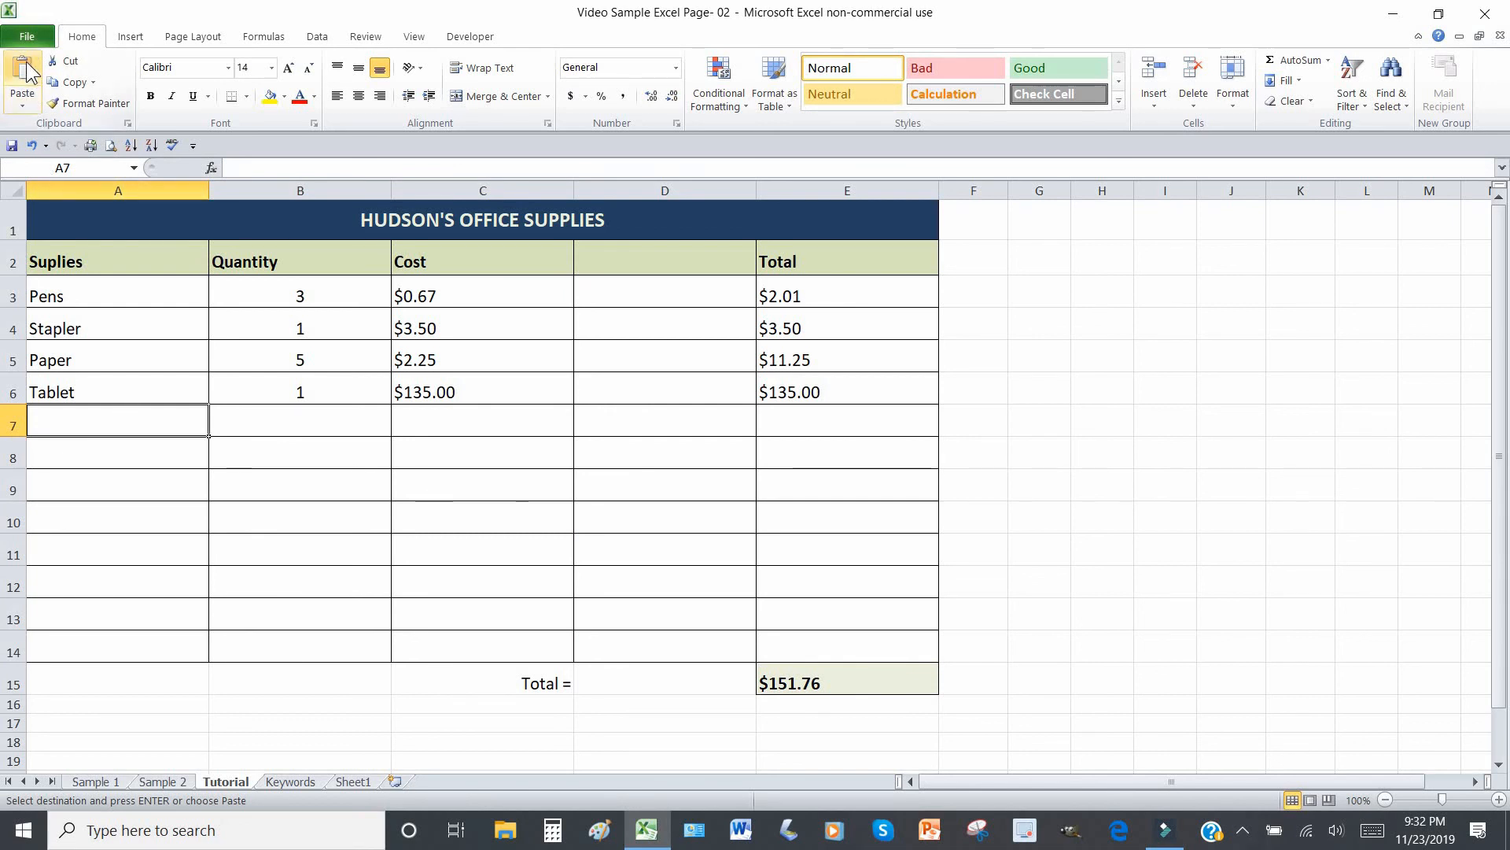
left_click(24, 72)
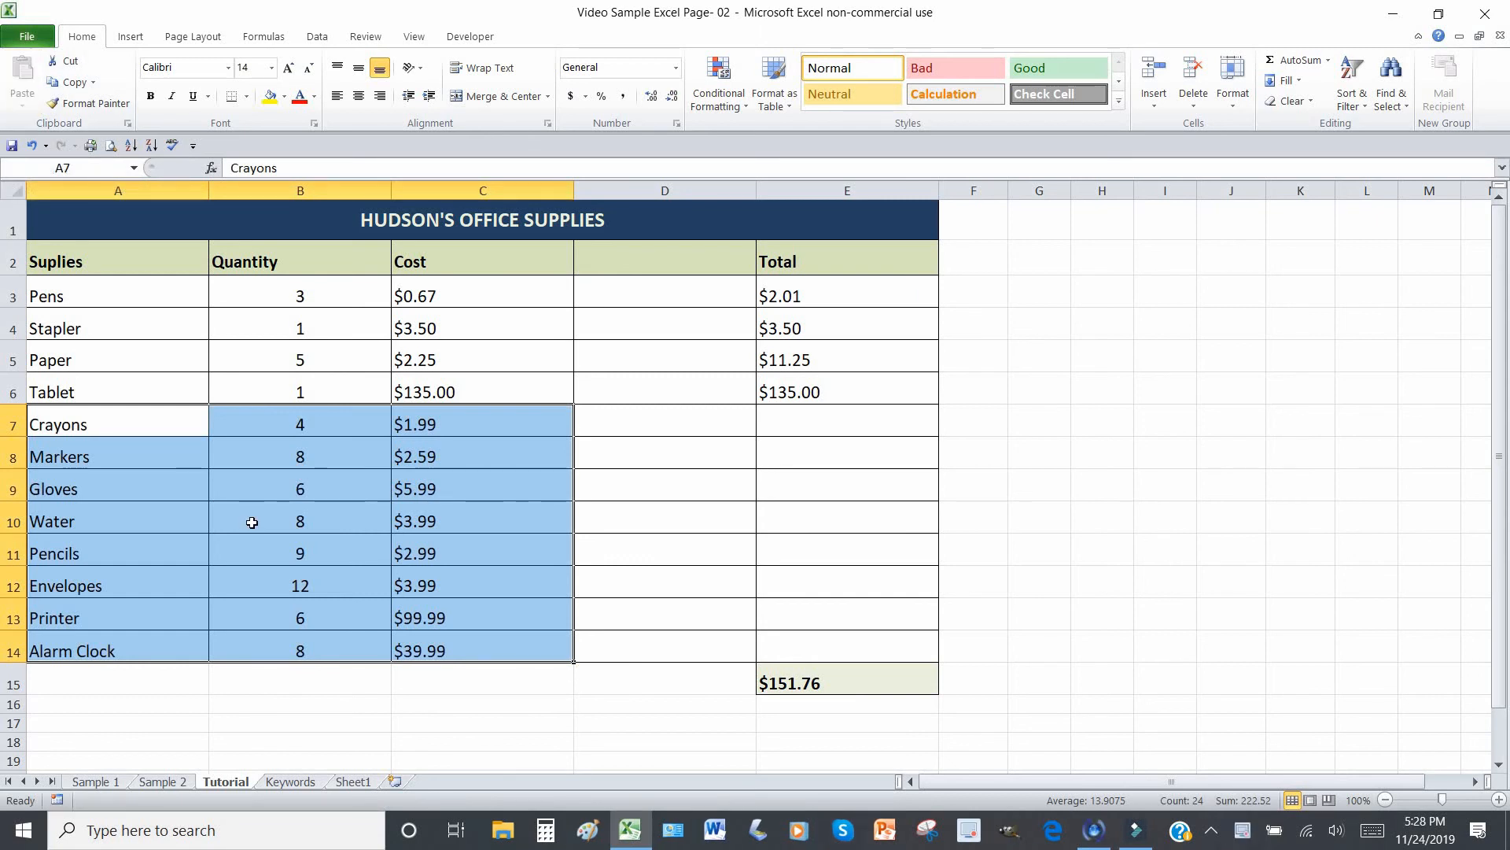
Copy the "Total =" label from D15 on Sample 2 into D15 on the Tutorial sheet.
left_click(160, 781)
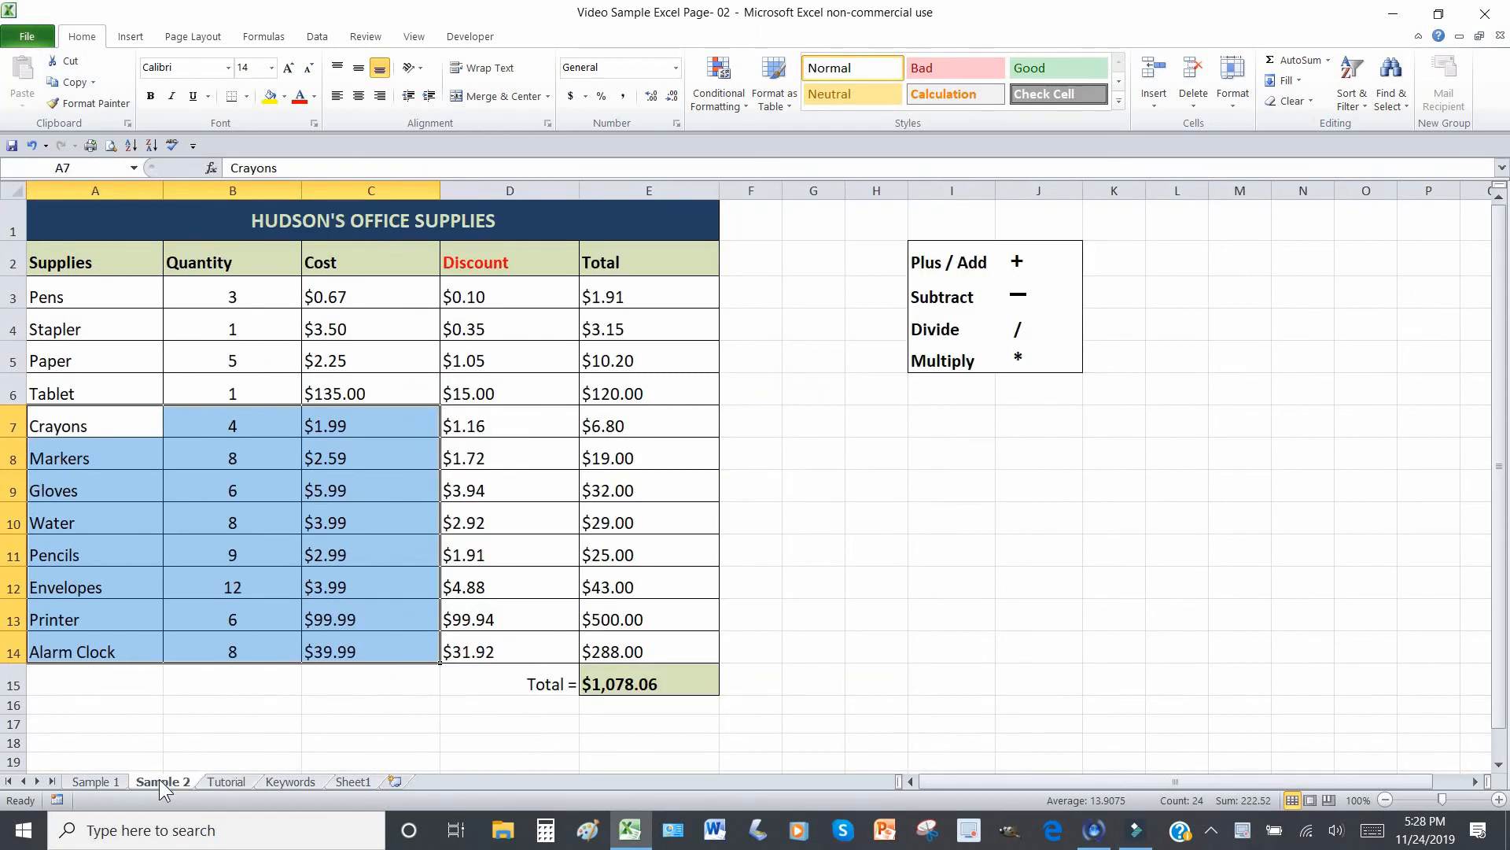
left_click(501, 678)
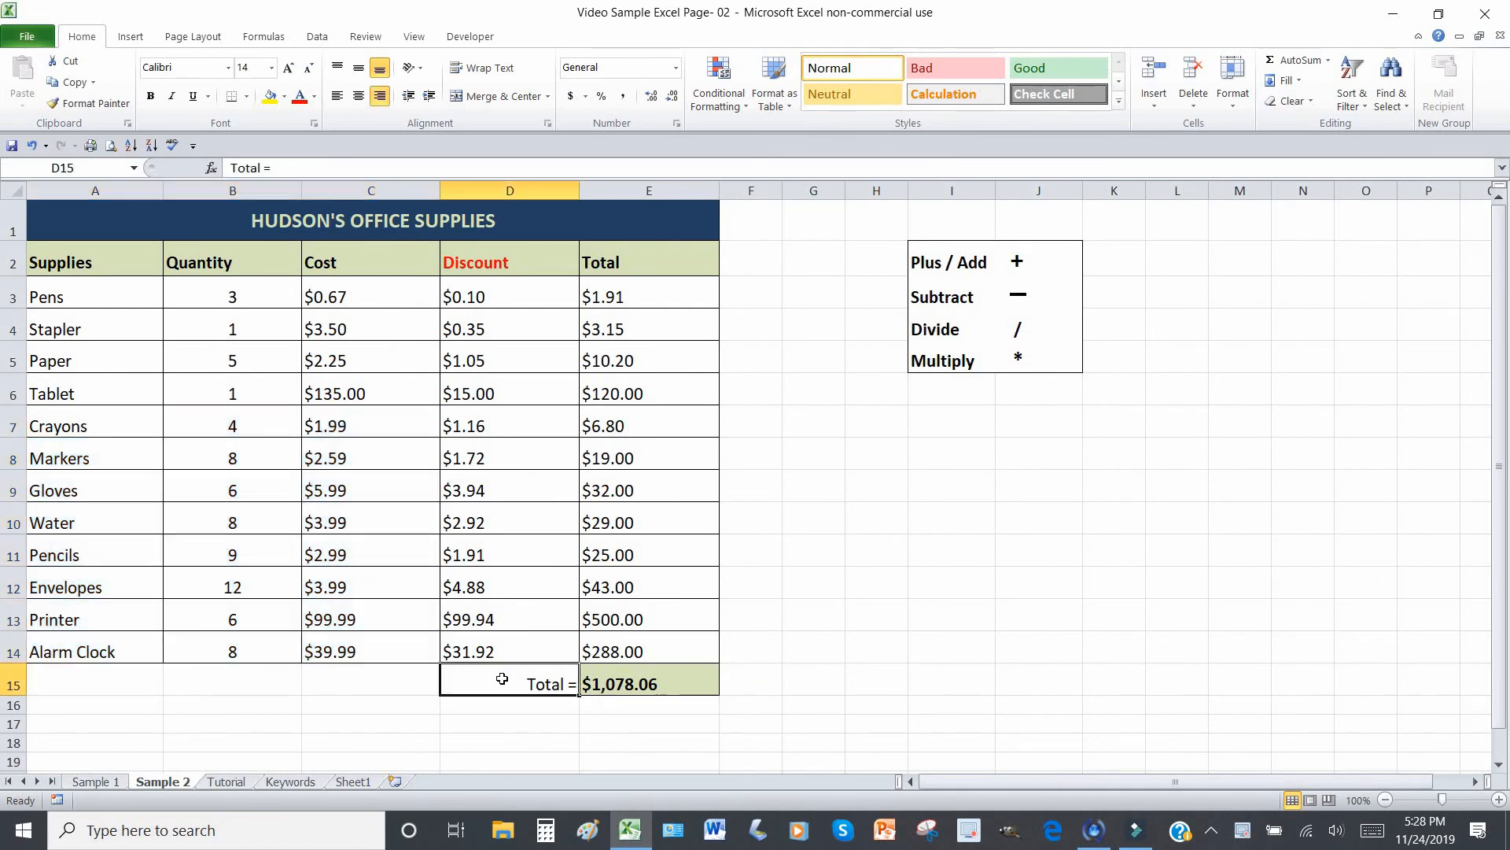
left_click(76, 83)
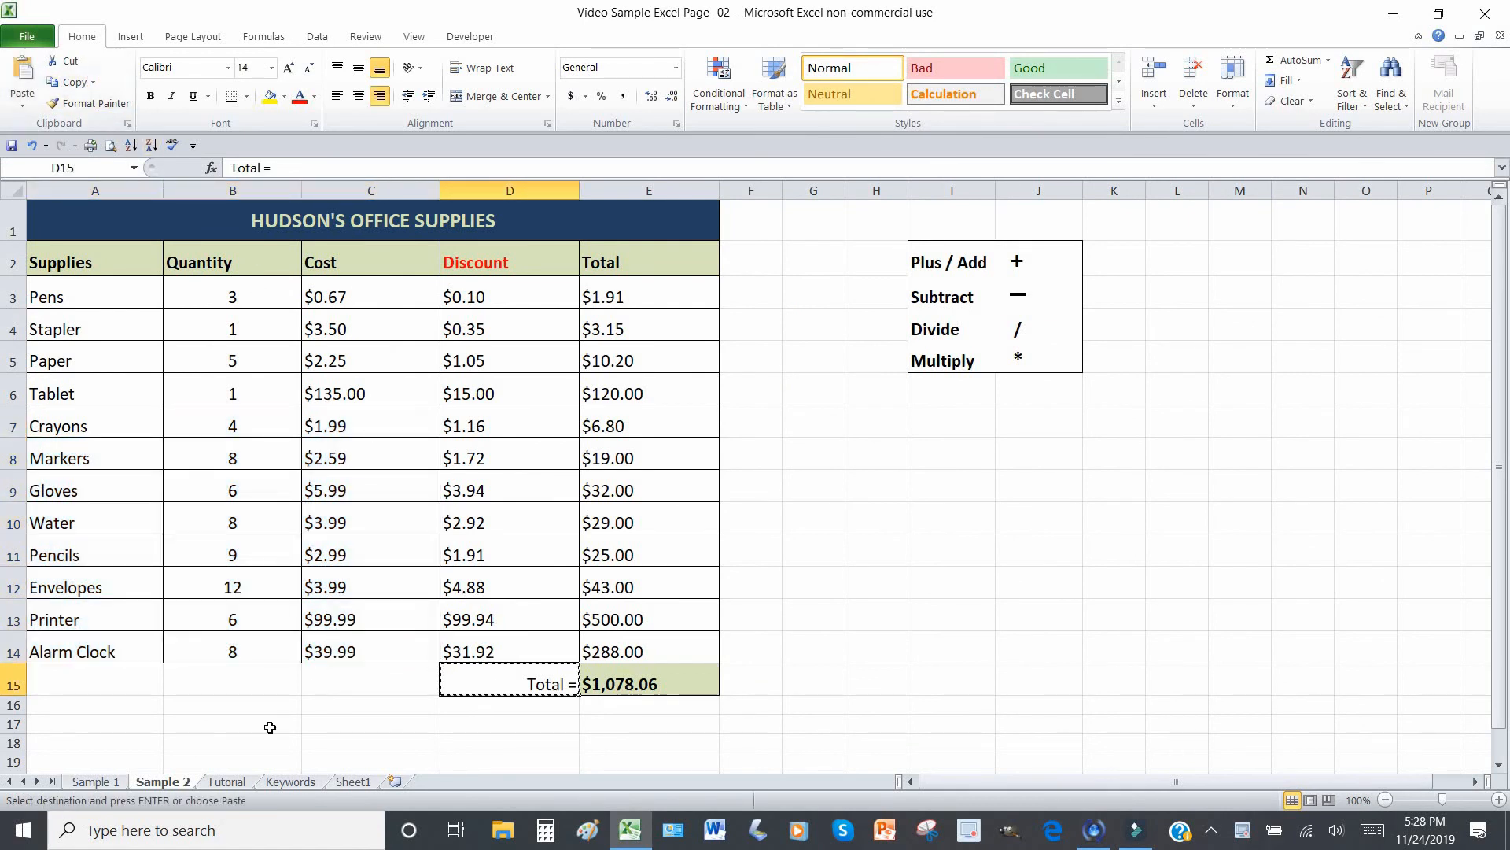
left_click(229, 785)
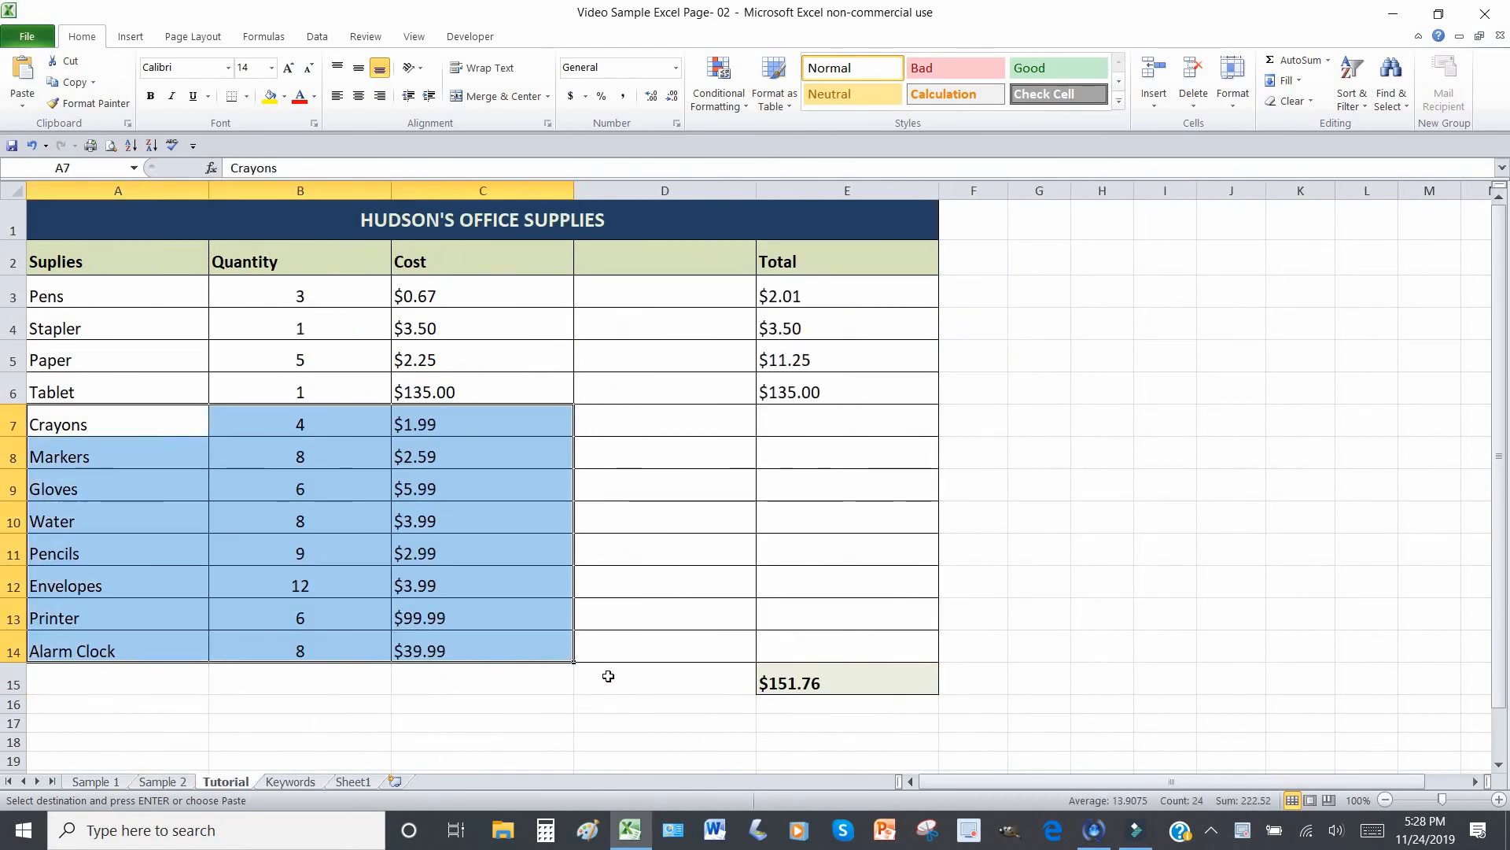
left_click(620, 677)
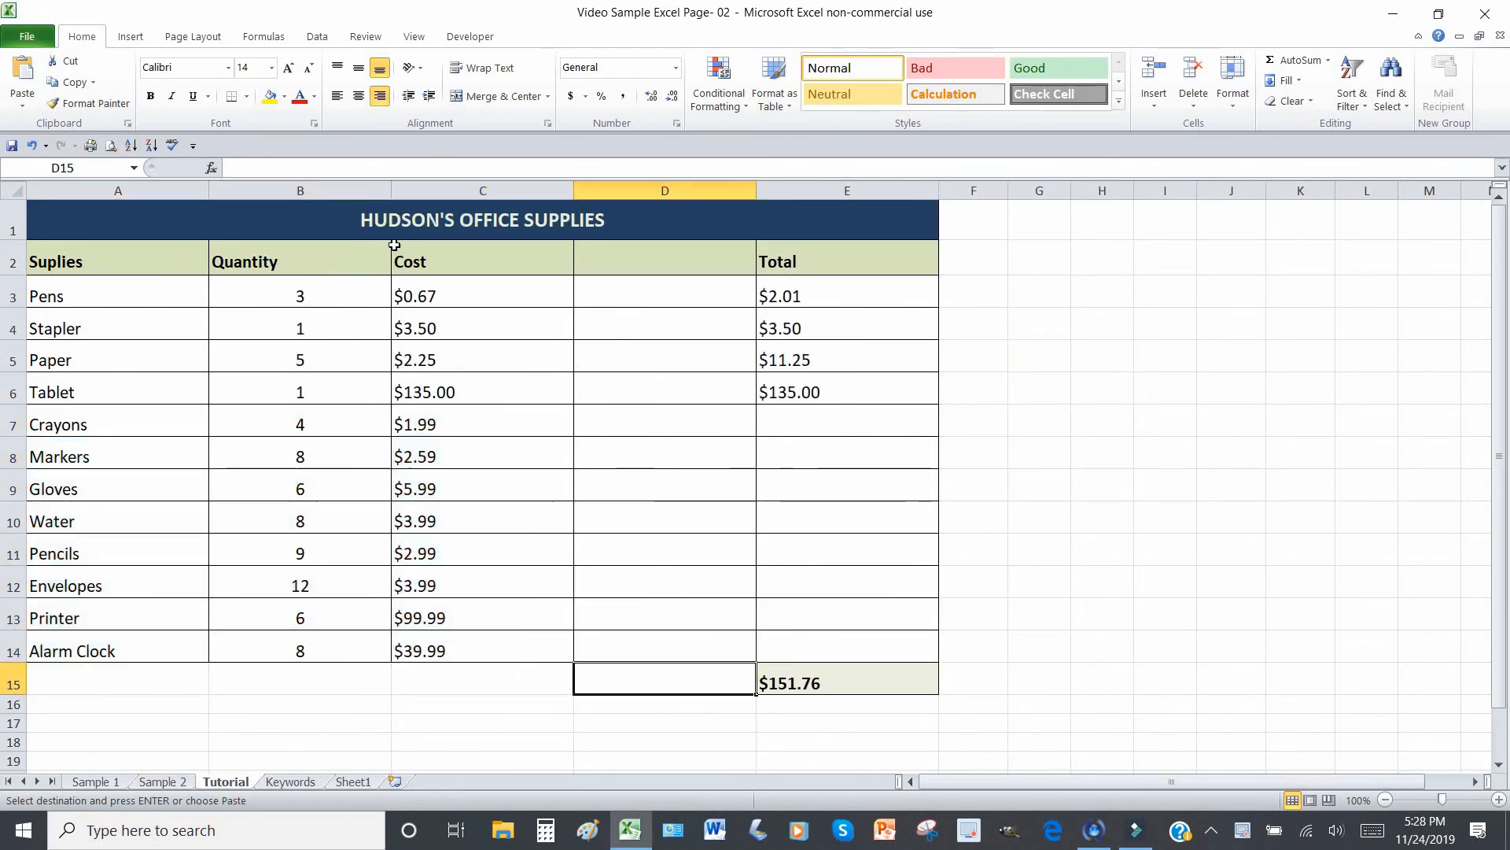
left_click(22, 77)
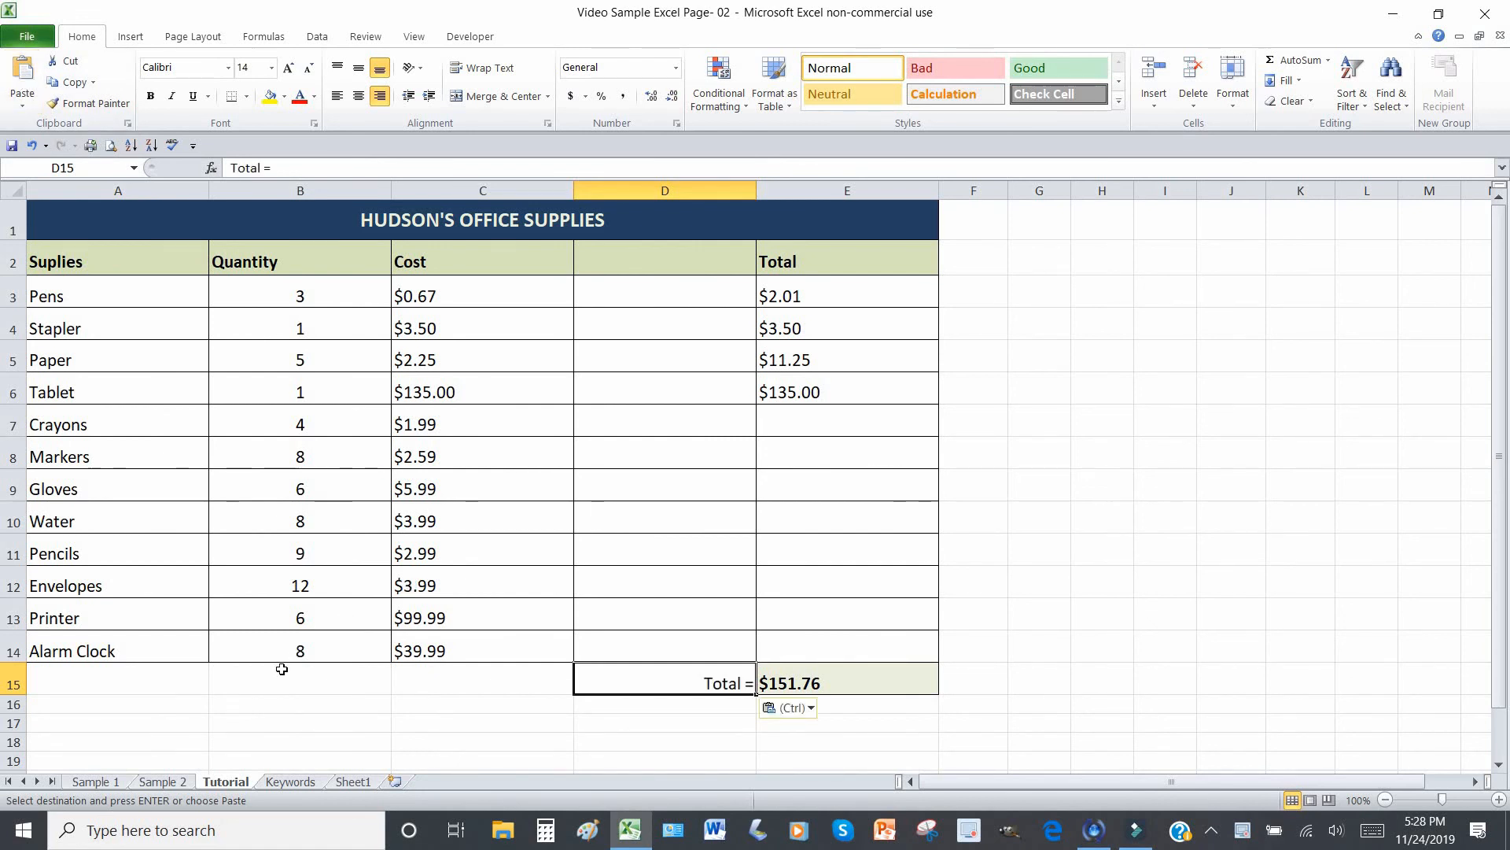
Compare the table layouts on Sample 2 and Sample 1, and enter the heading "Discount" in D2 on the Tutorial sheet.
left_click(163, 781)
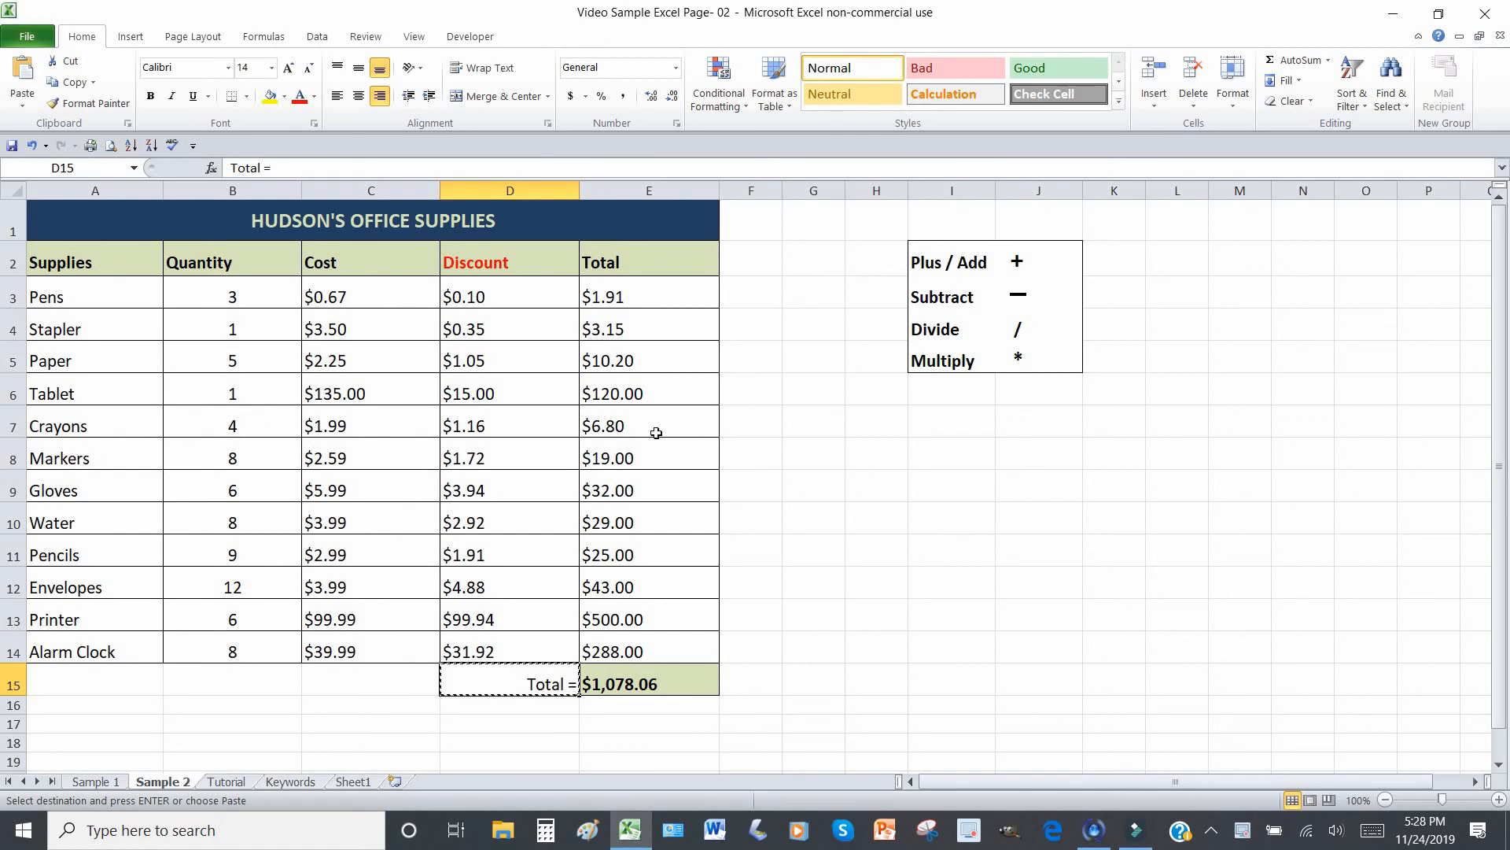
left_click(233, 781)
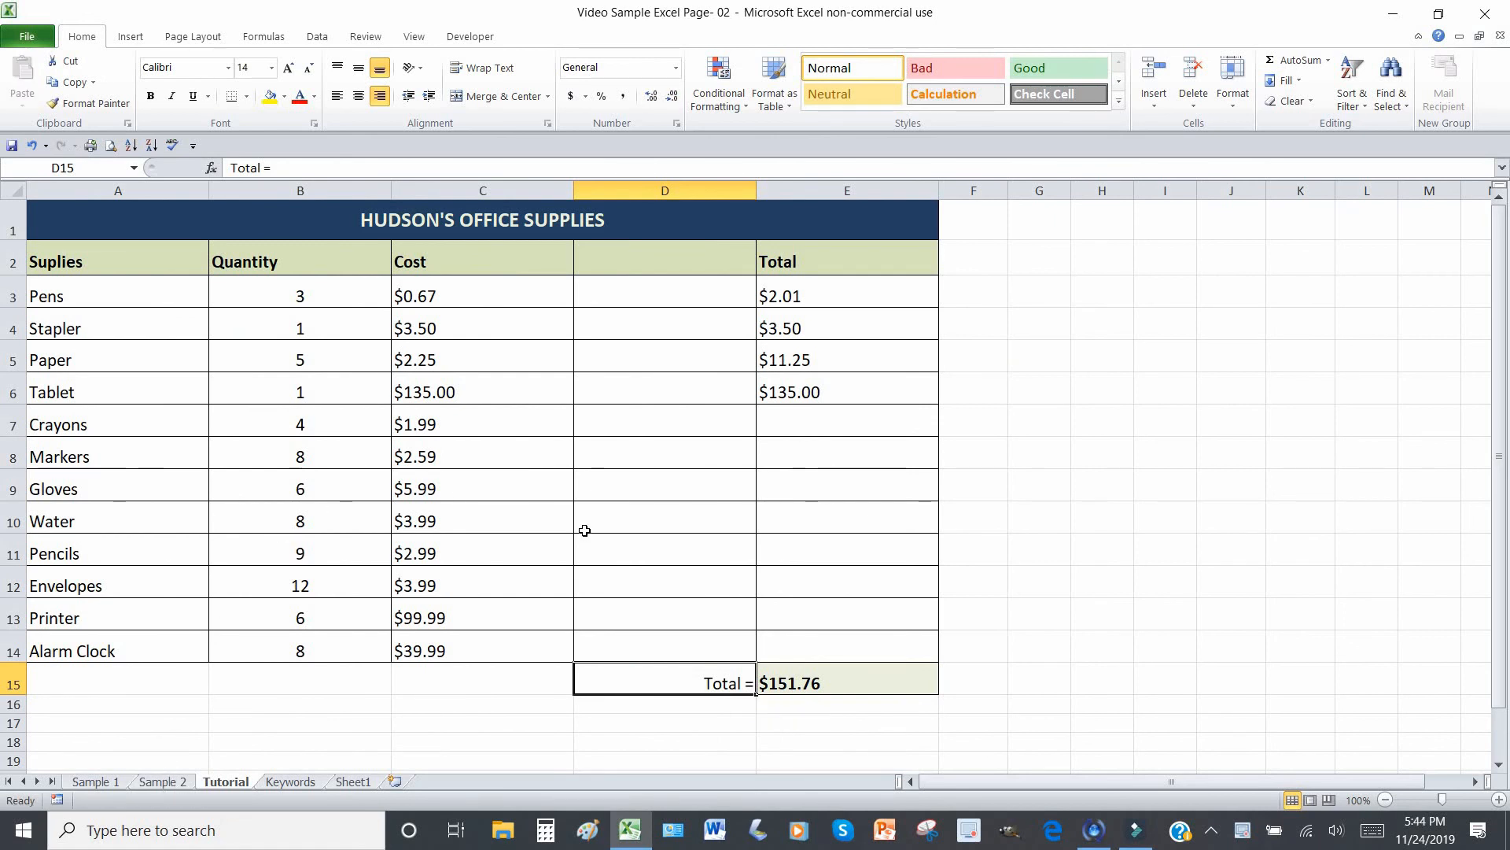
left_click(162, 781)
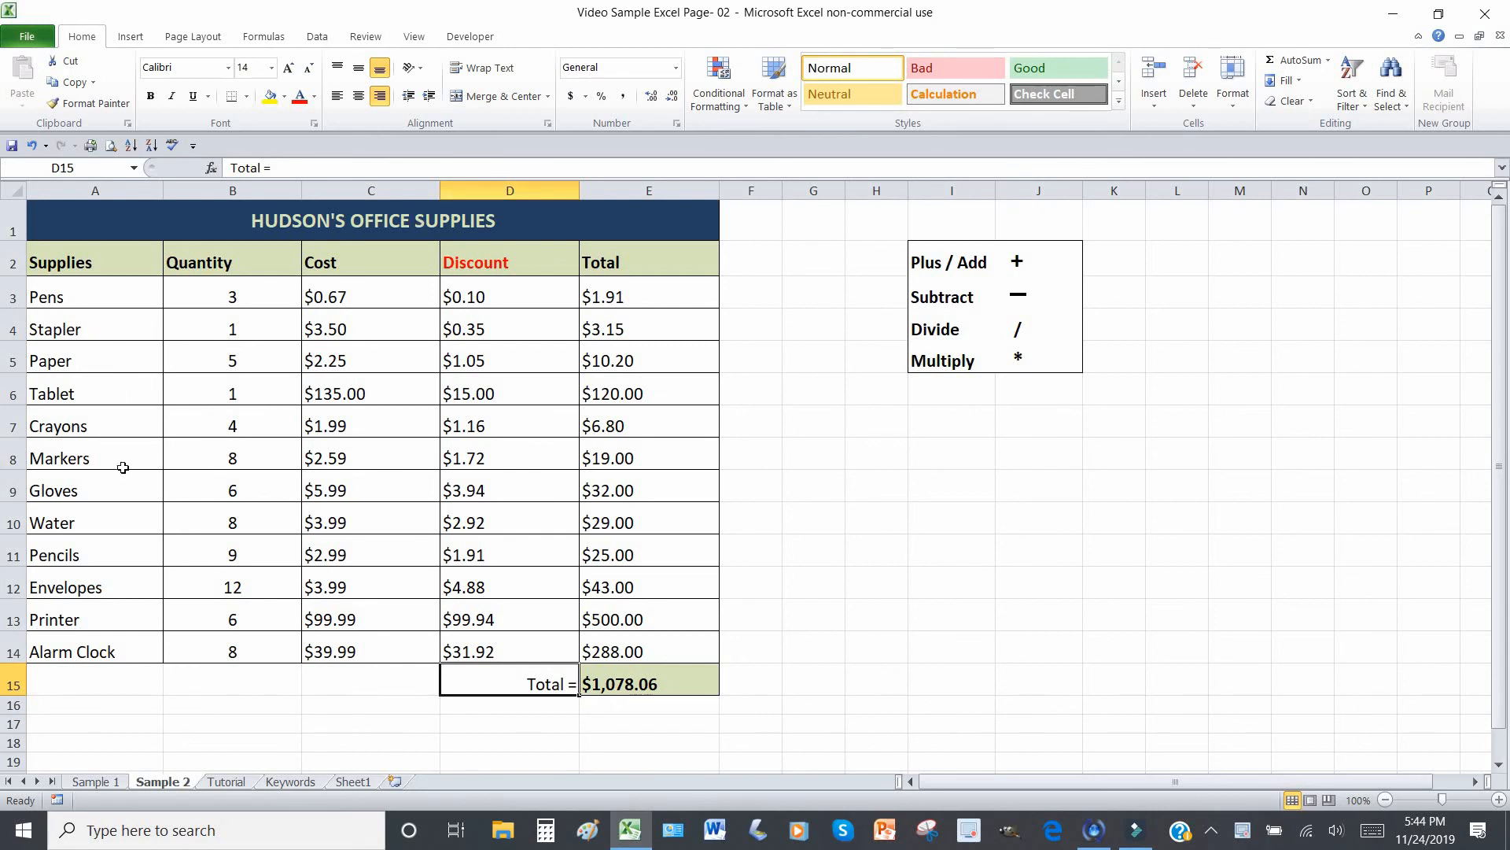
left_click(93, 782)
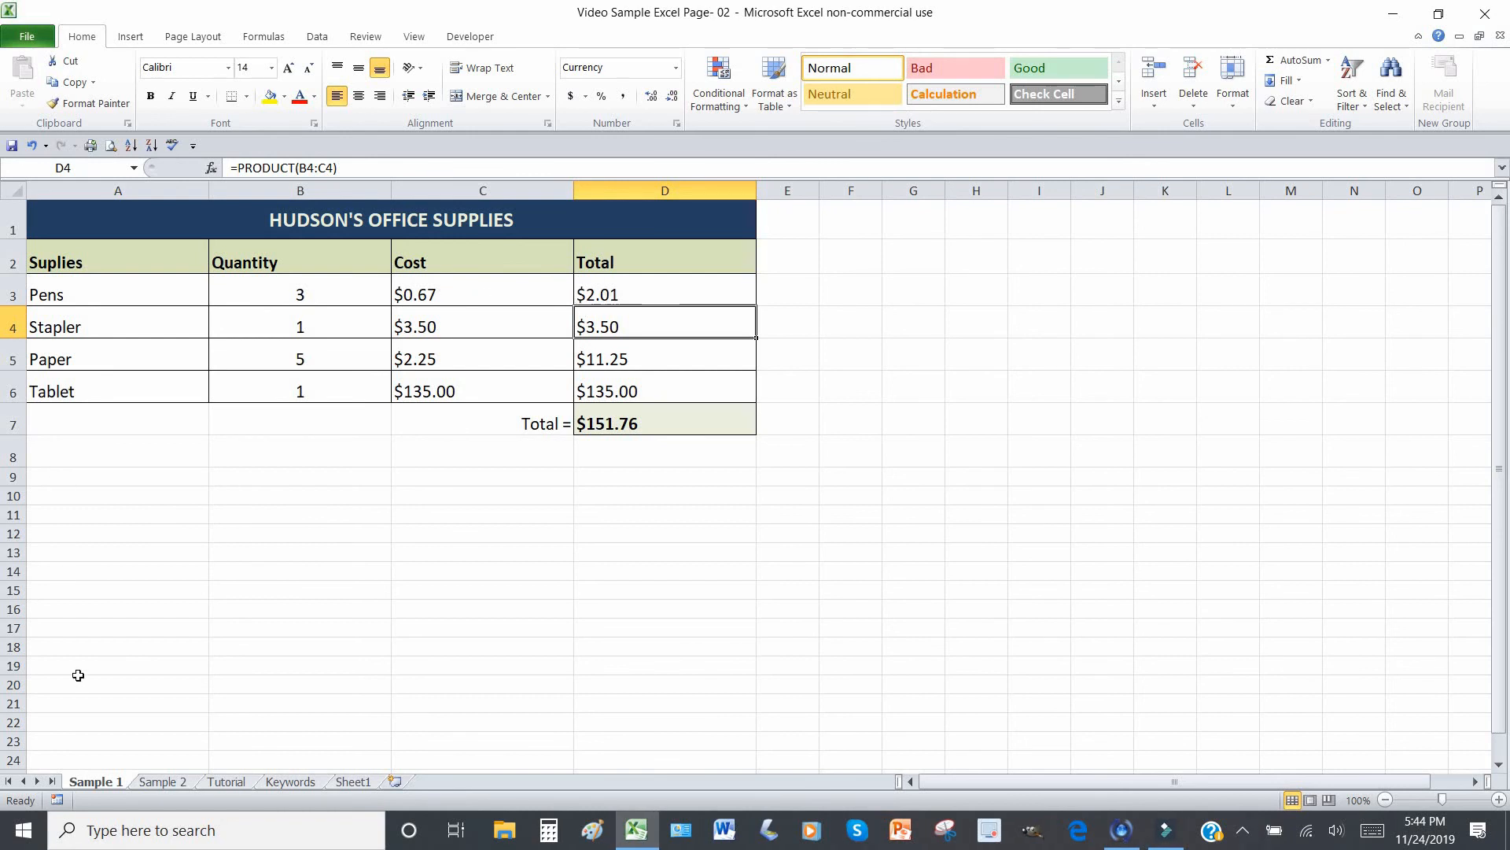
left_click(148, 783)
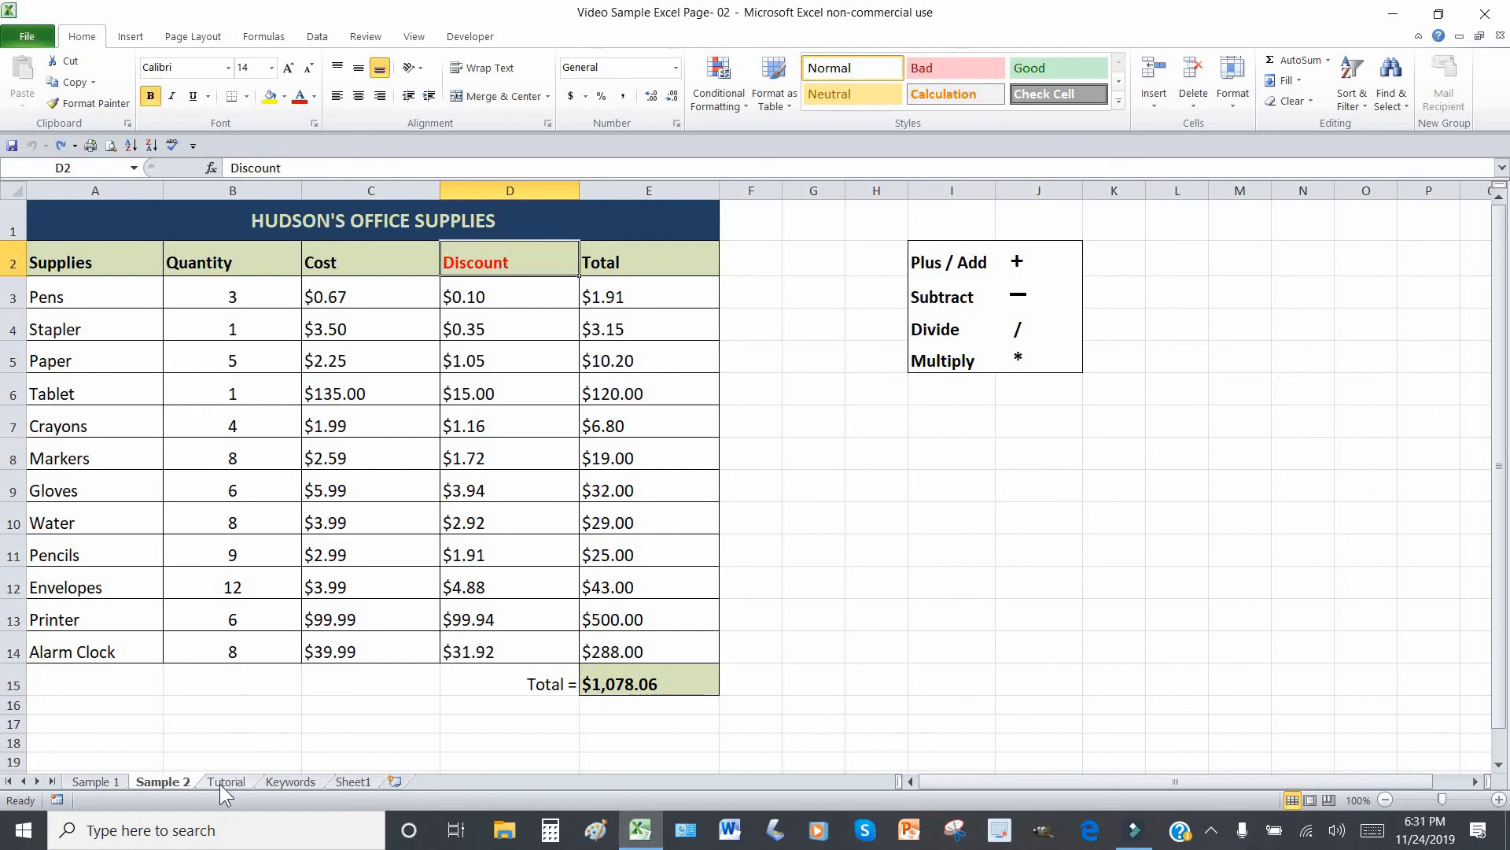
left_click(222, 781)
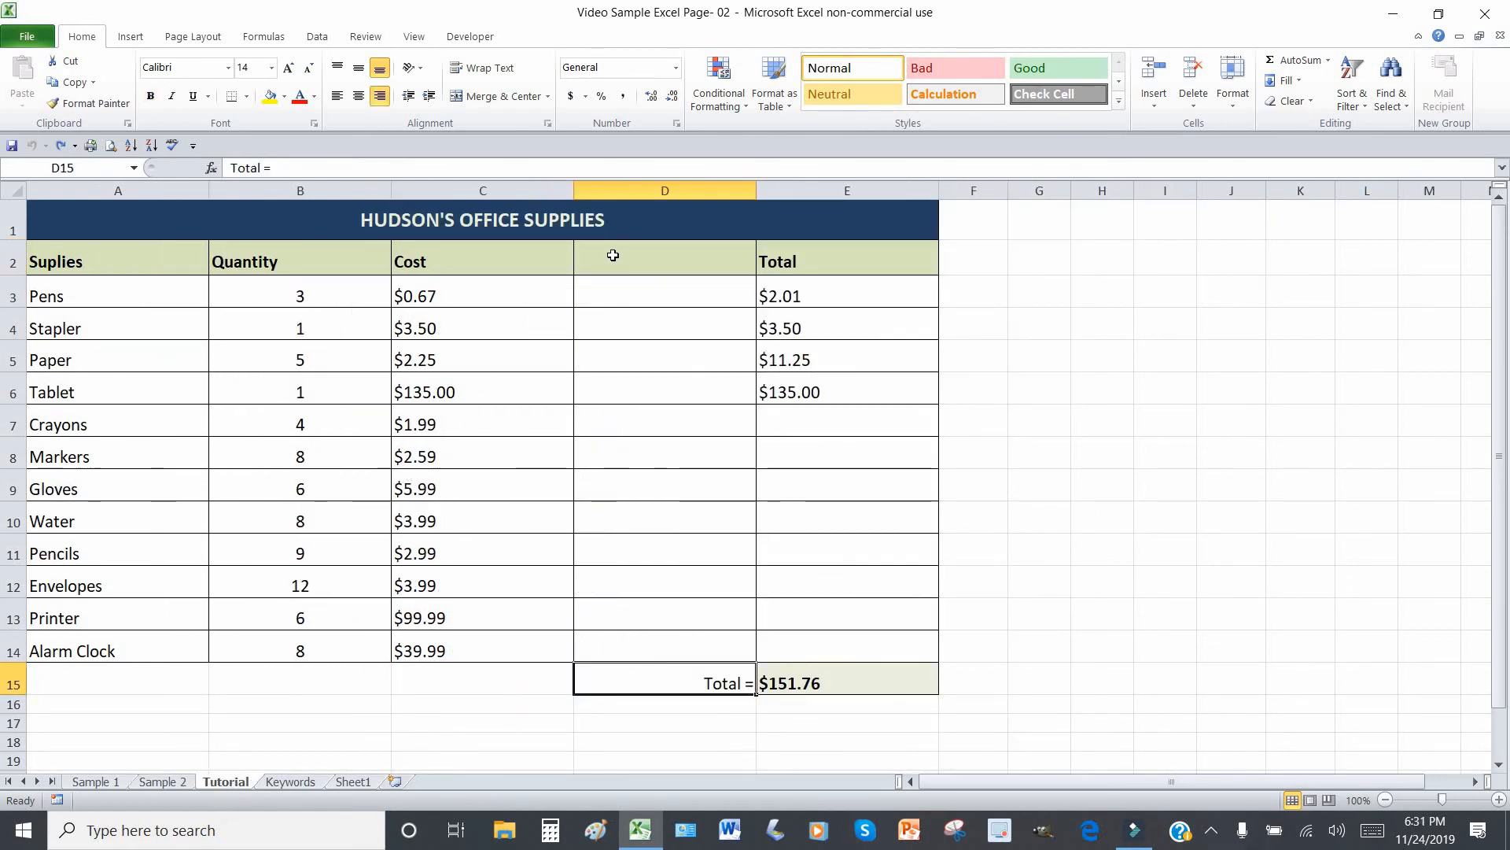
type("D")
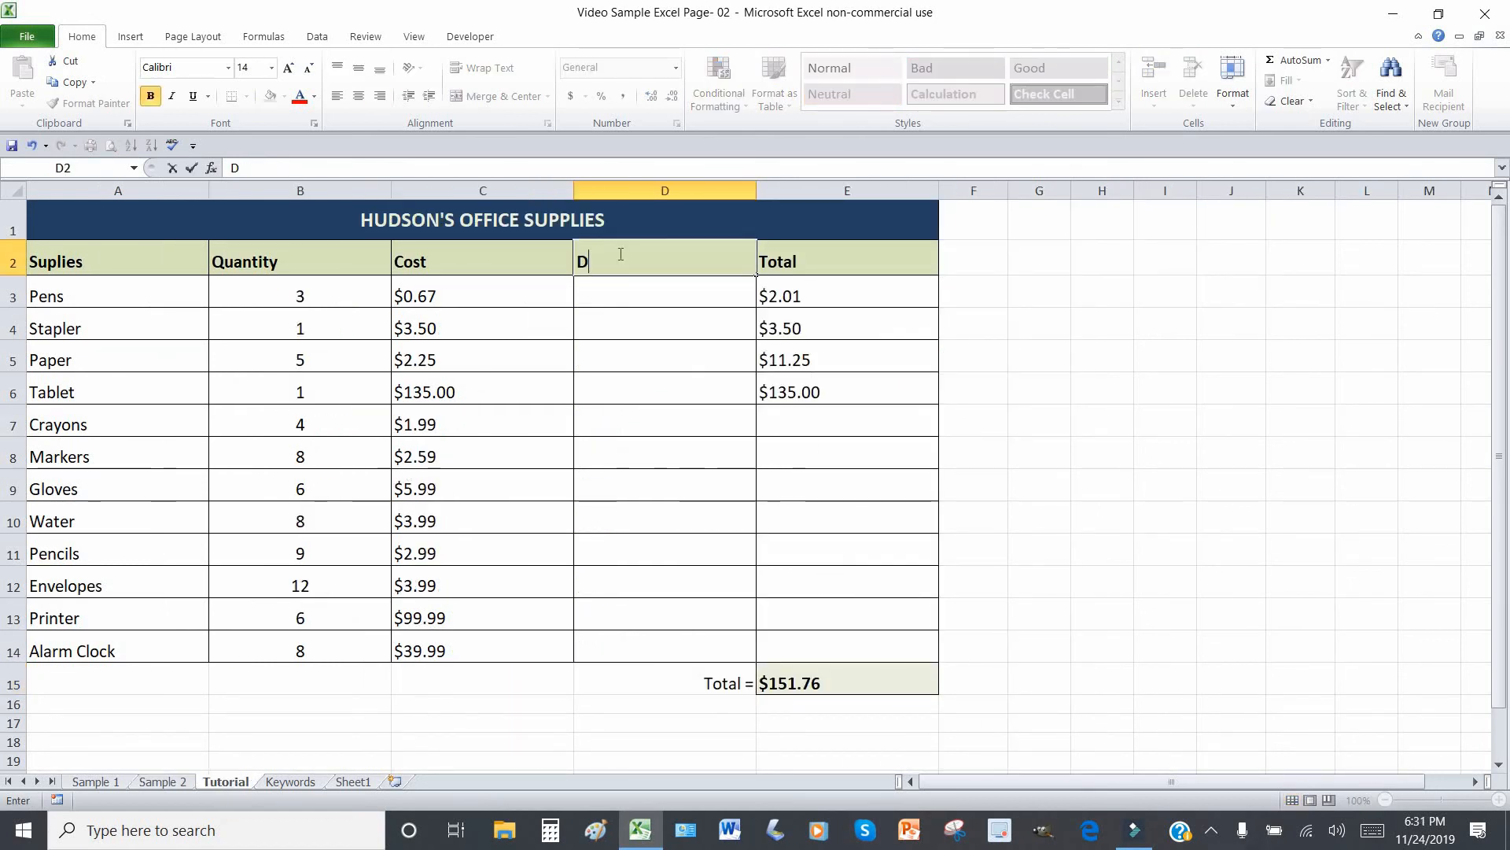
type("iscount")
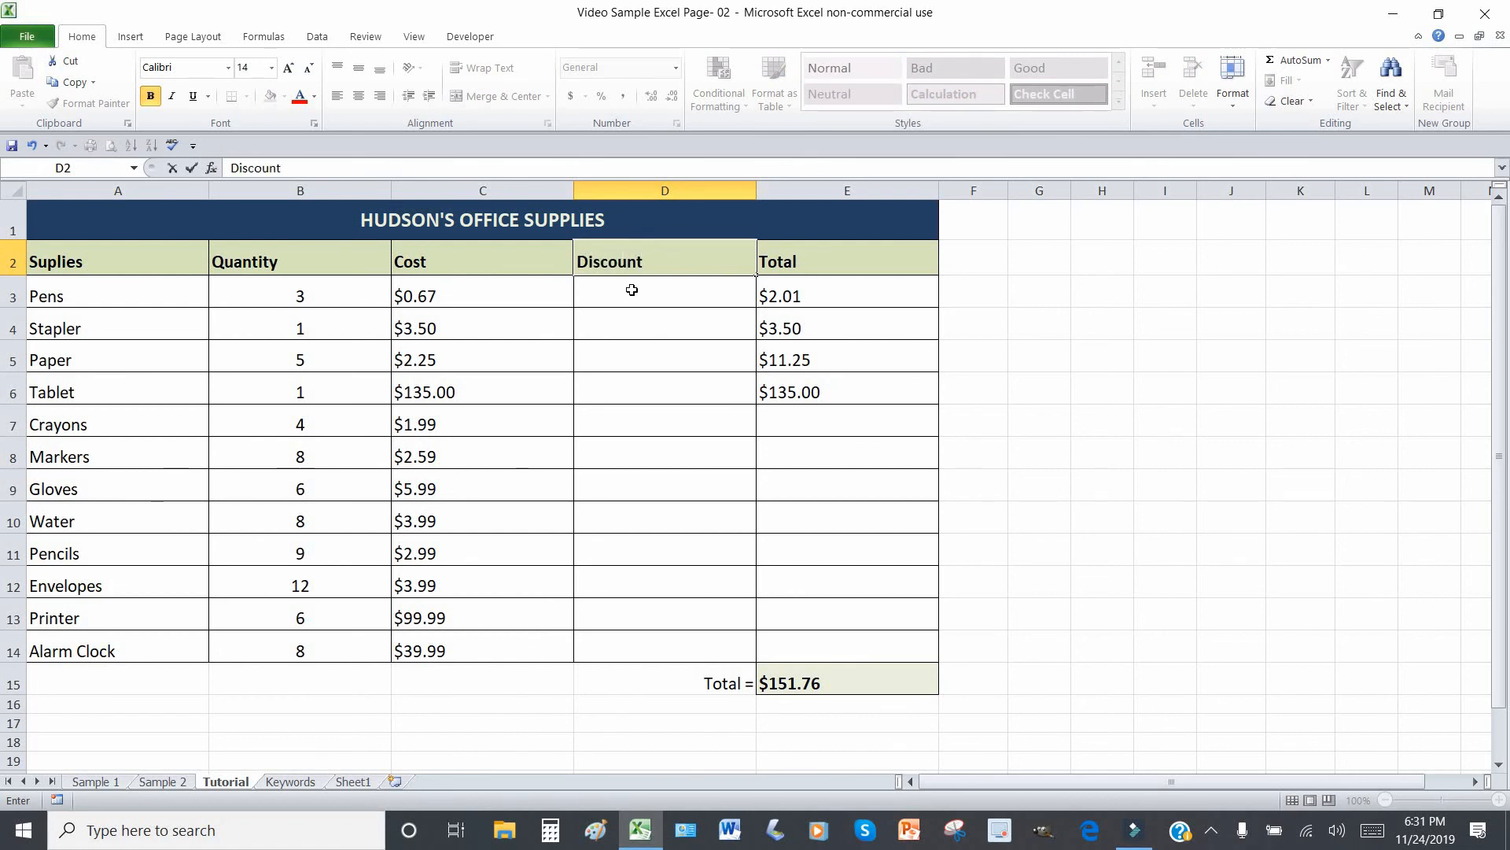
left_click(632, 291)
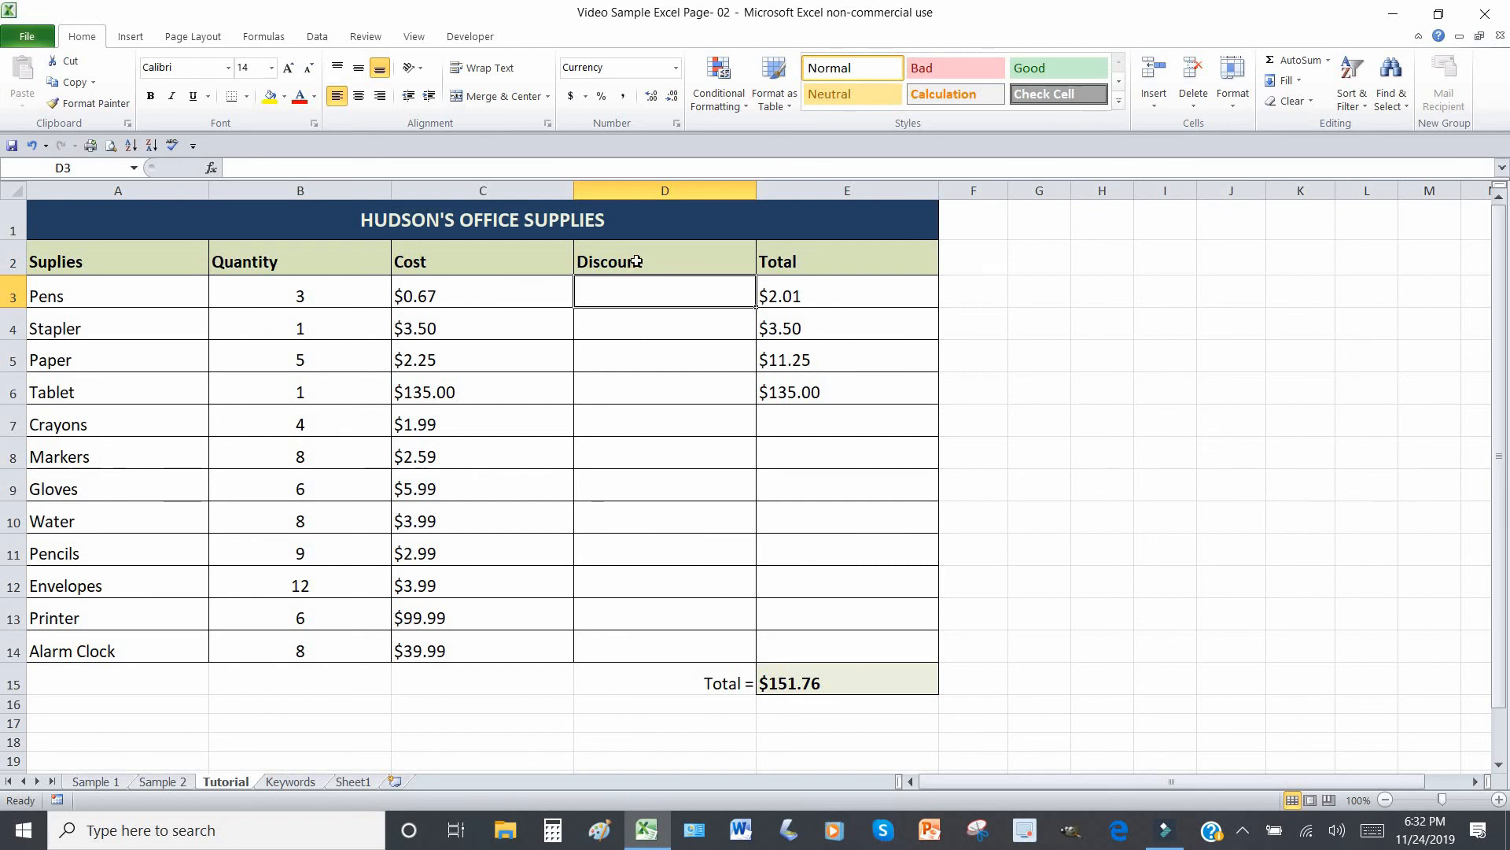
Set the font colour of the Discount heading in D2 on the Tutorial sheet to standard red.
left_click(636, 261)
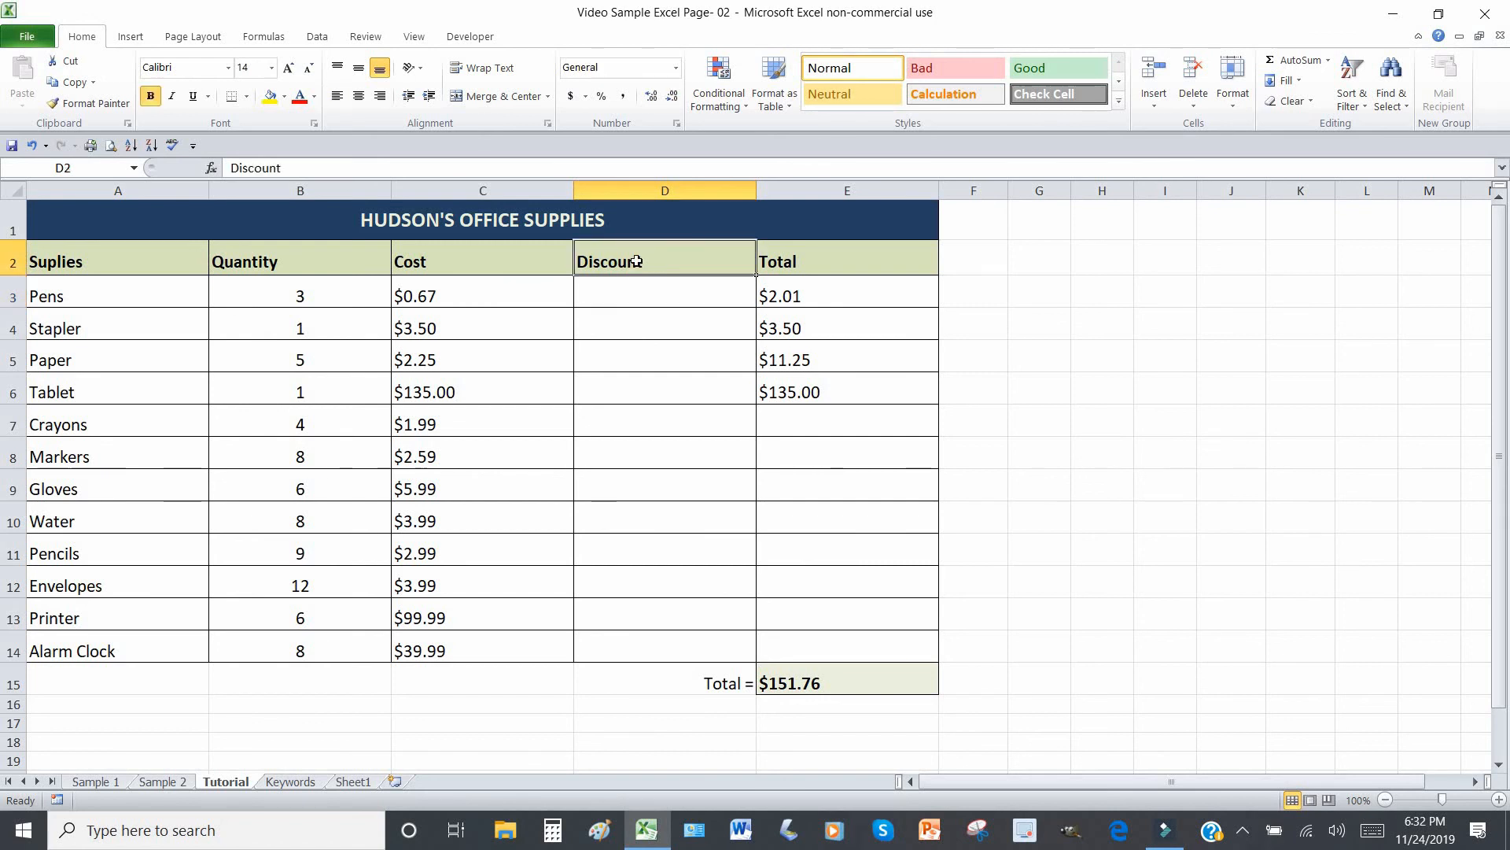
left_click(315, 100)
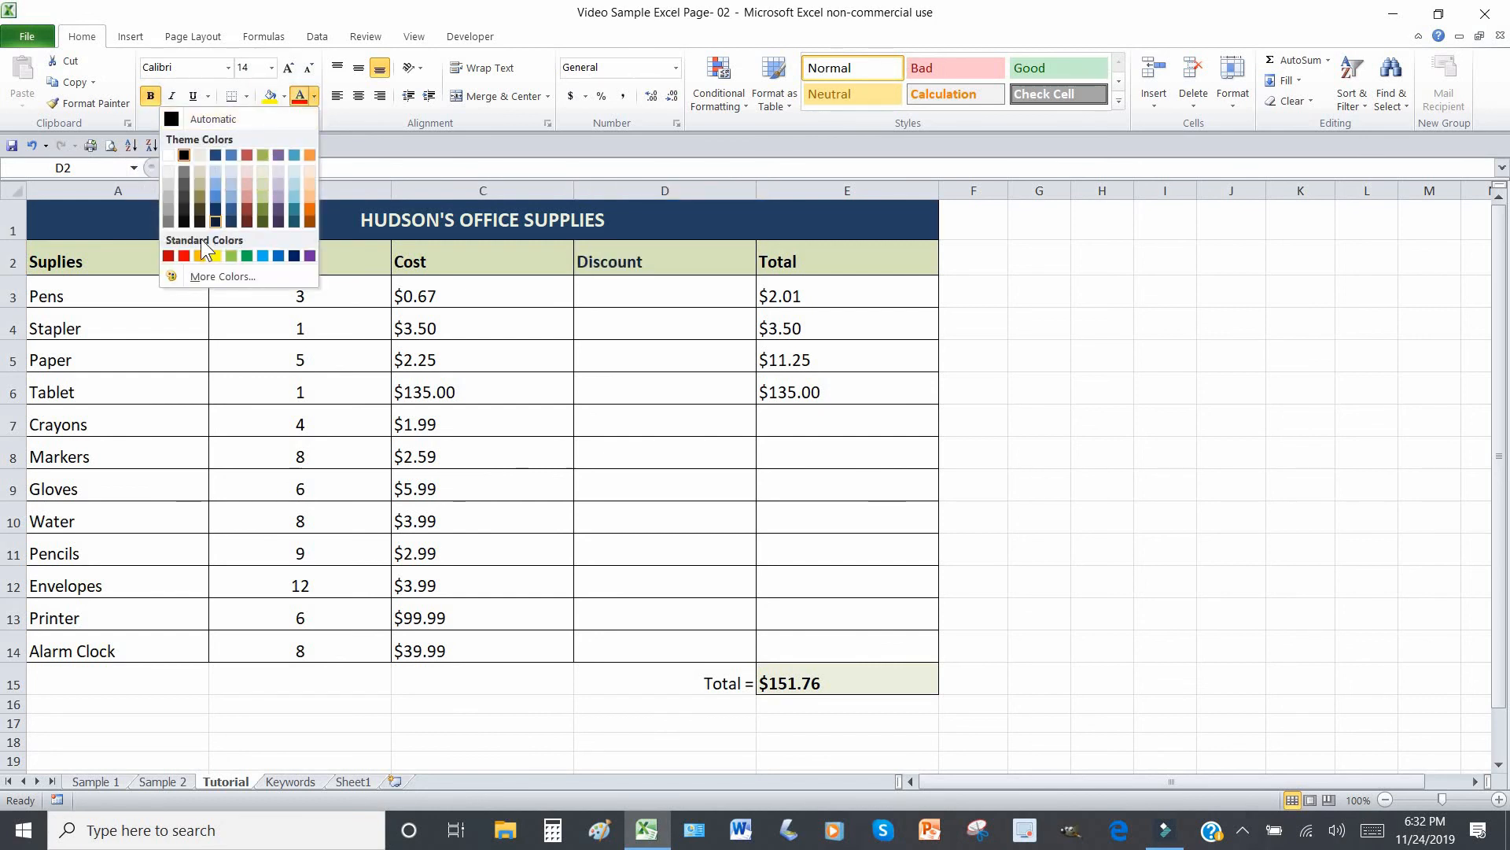
left_click(184, 257)
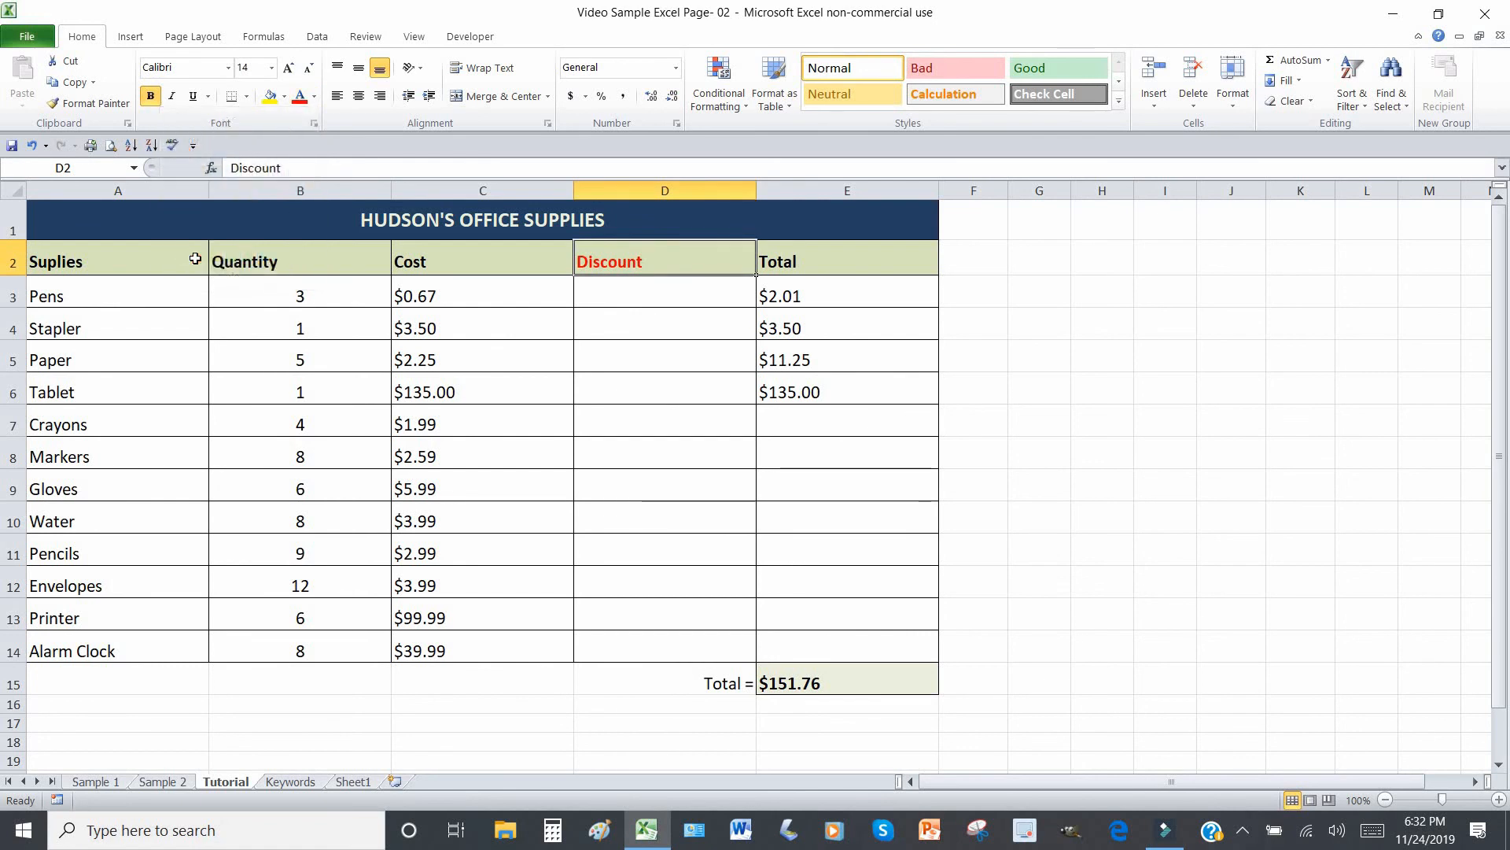
Copy the discount values from D3:D14 on Sample 2 into the Tutorial sheet, starting at D3.
left_click(144, 782)
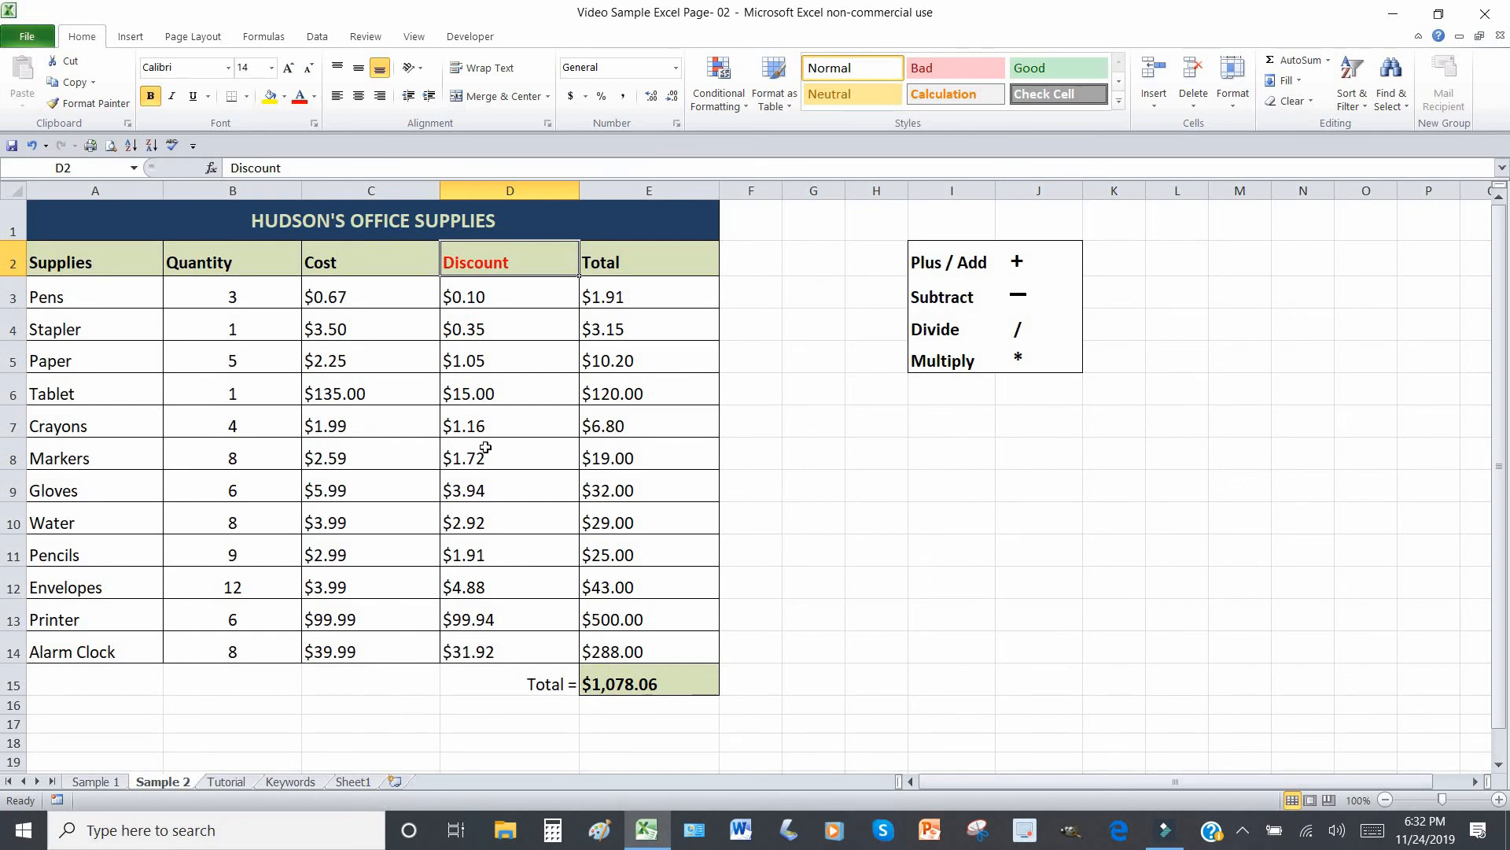
left_click(226, 781)
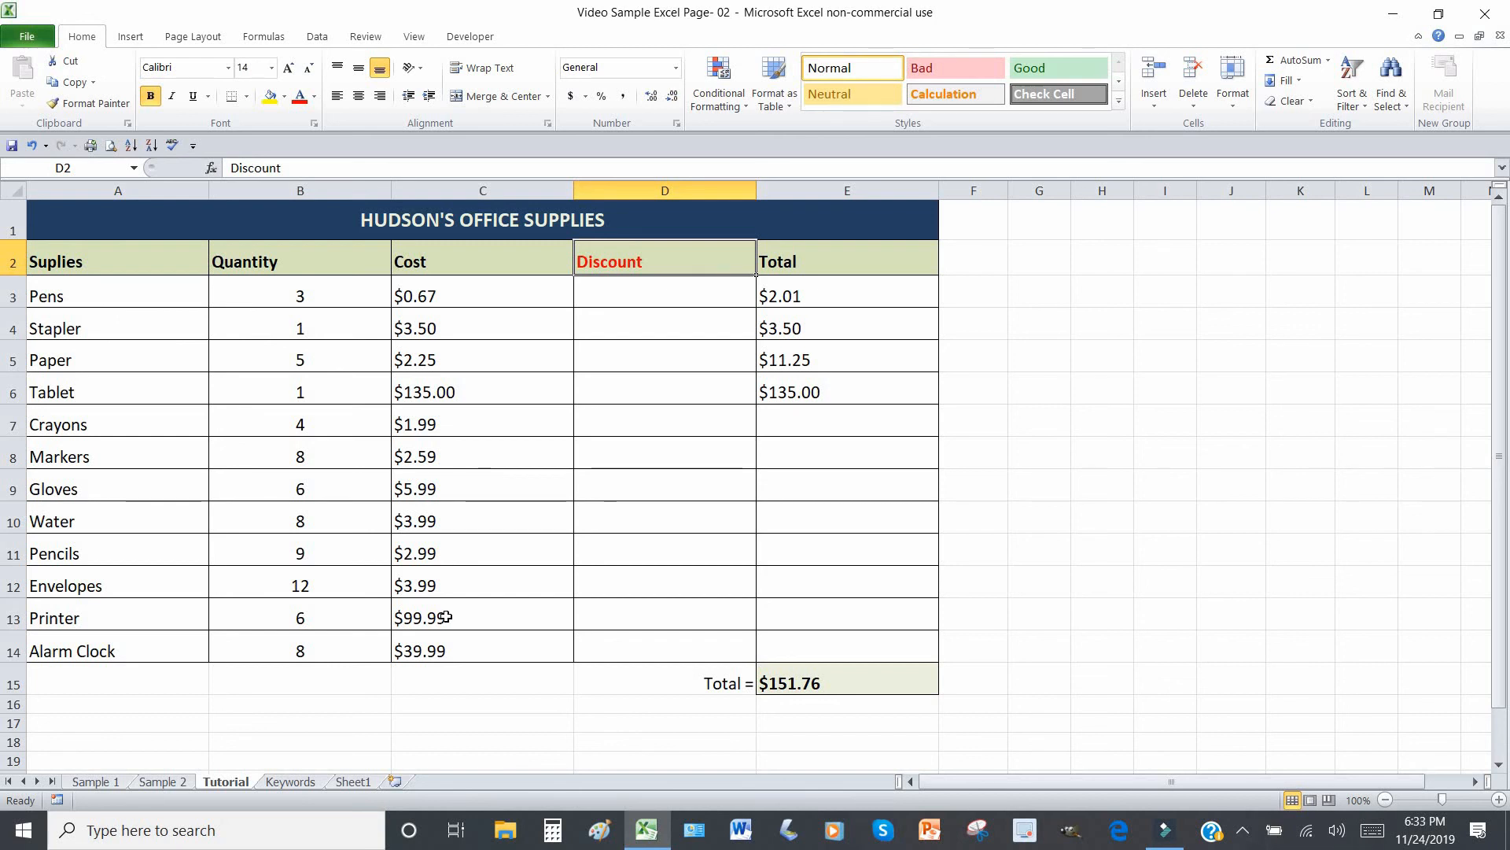
left_click(169, 784)
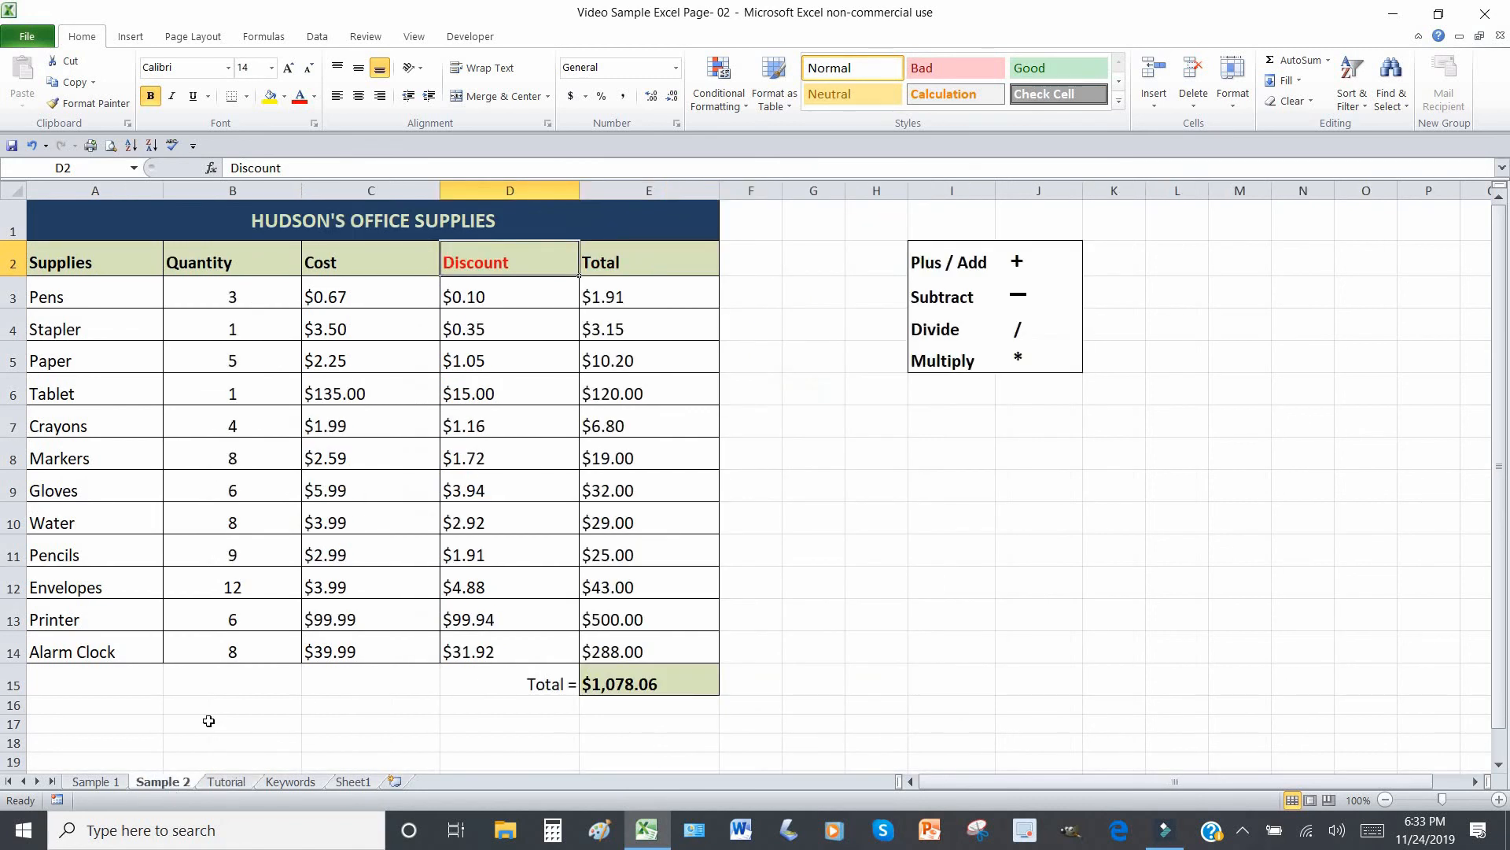
left_click(514, 294)
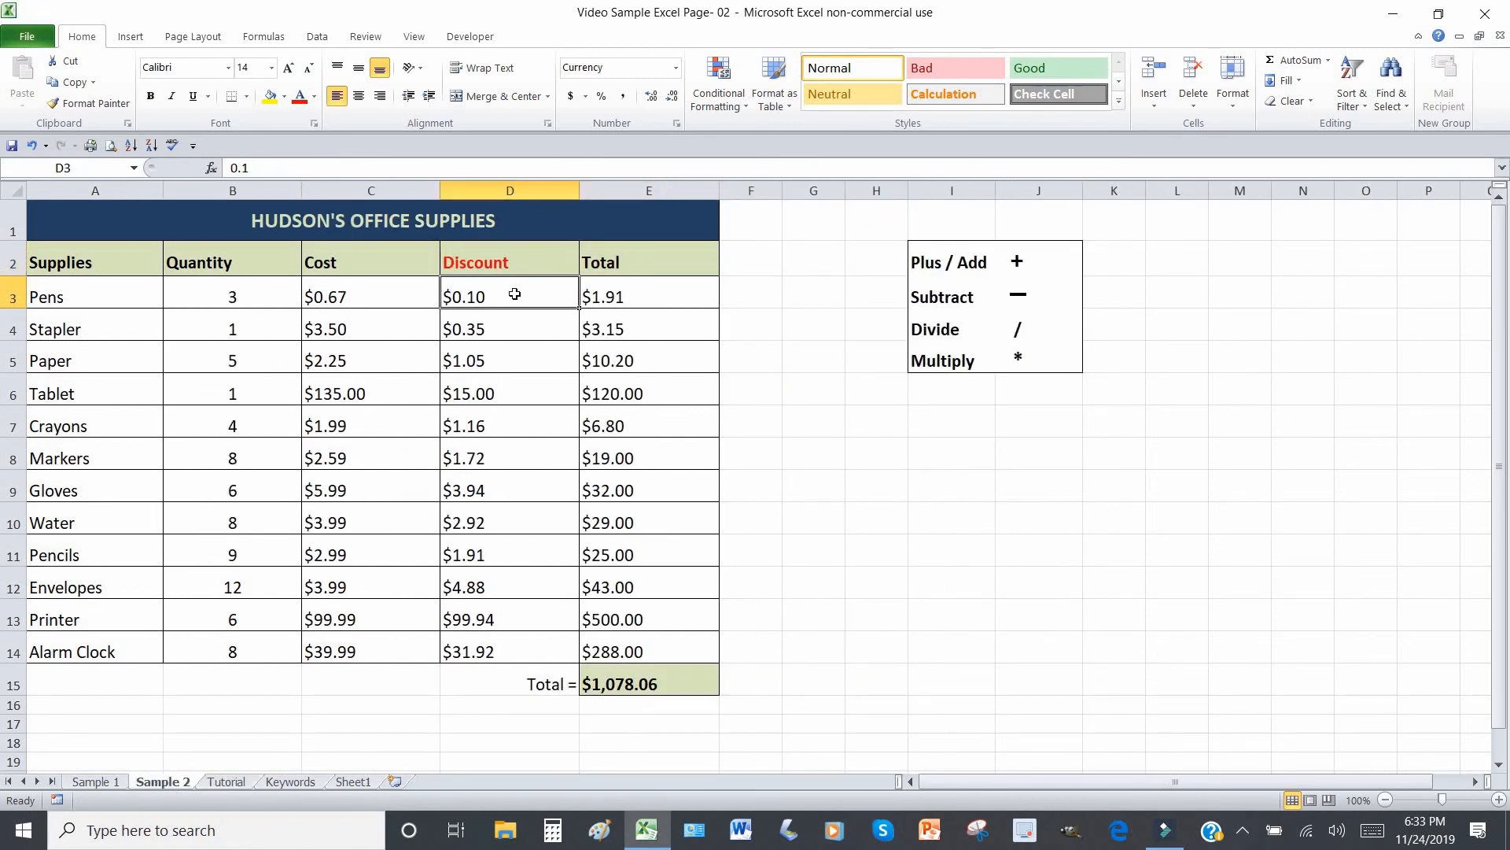
left_click_drag(514, 293, 513, 644)
key("ctrl+c")
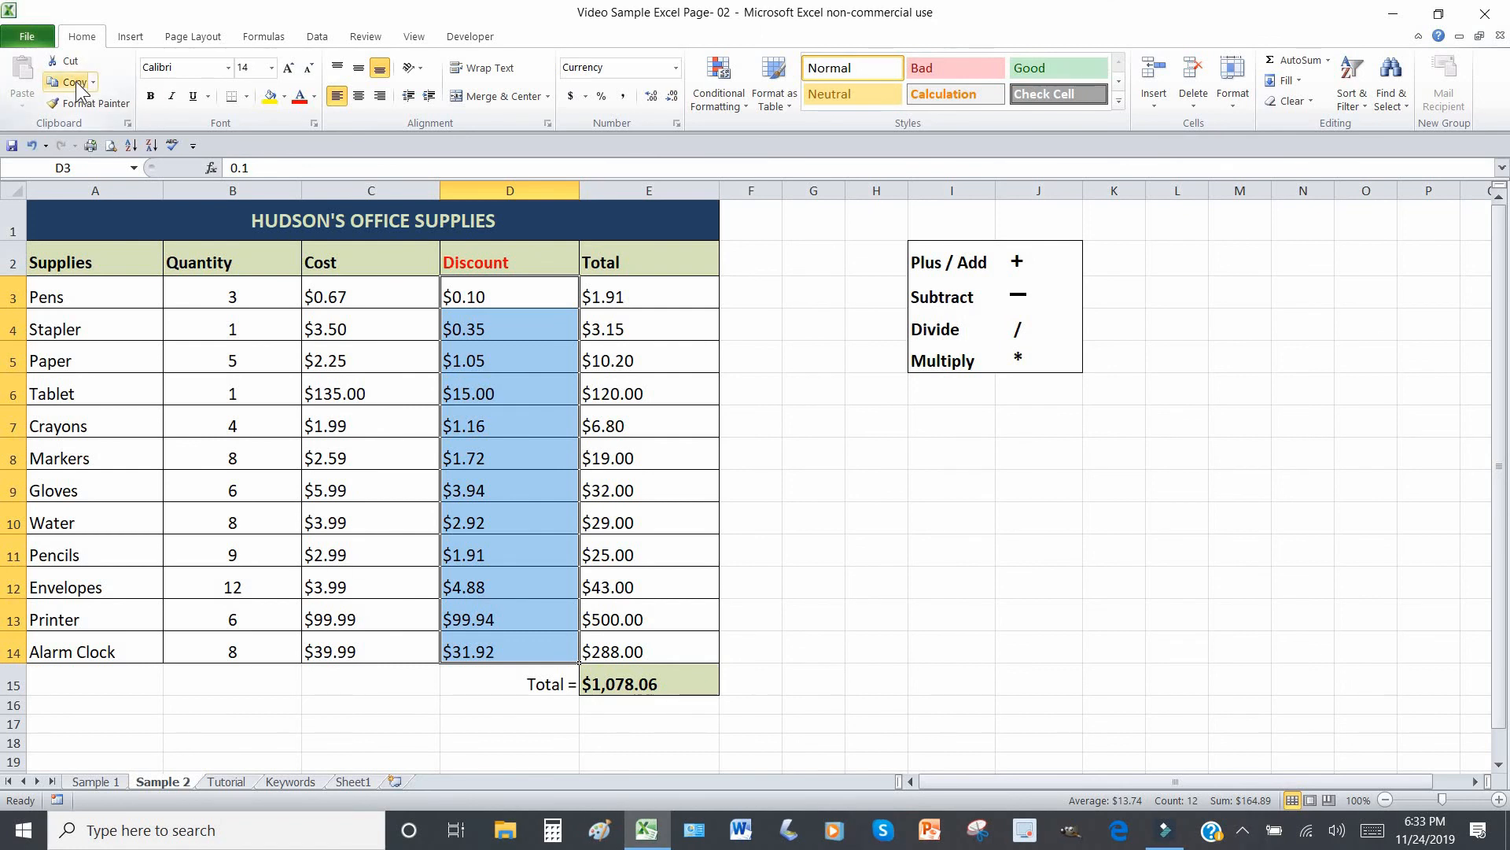
left_click(76, 82)
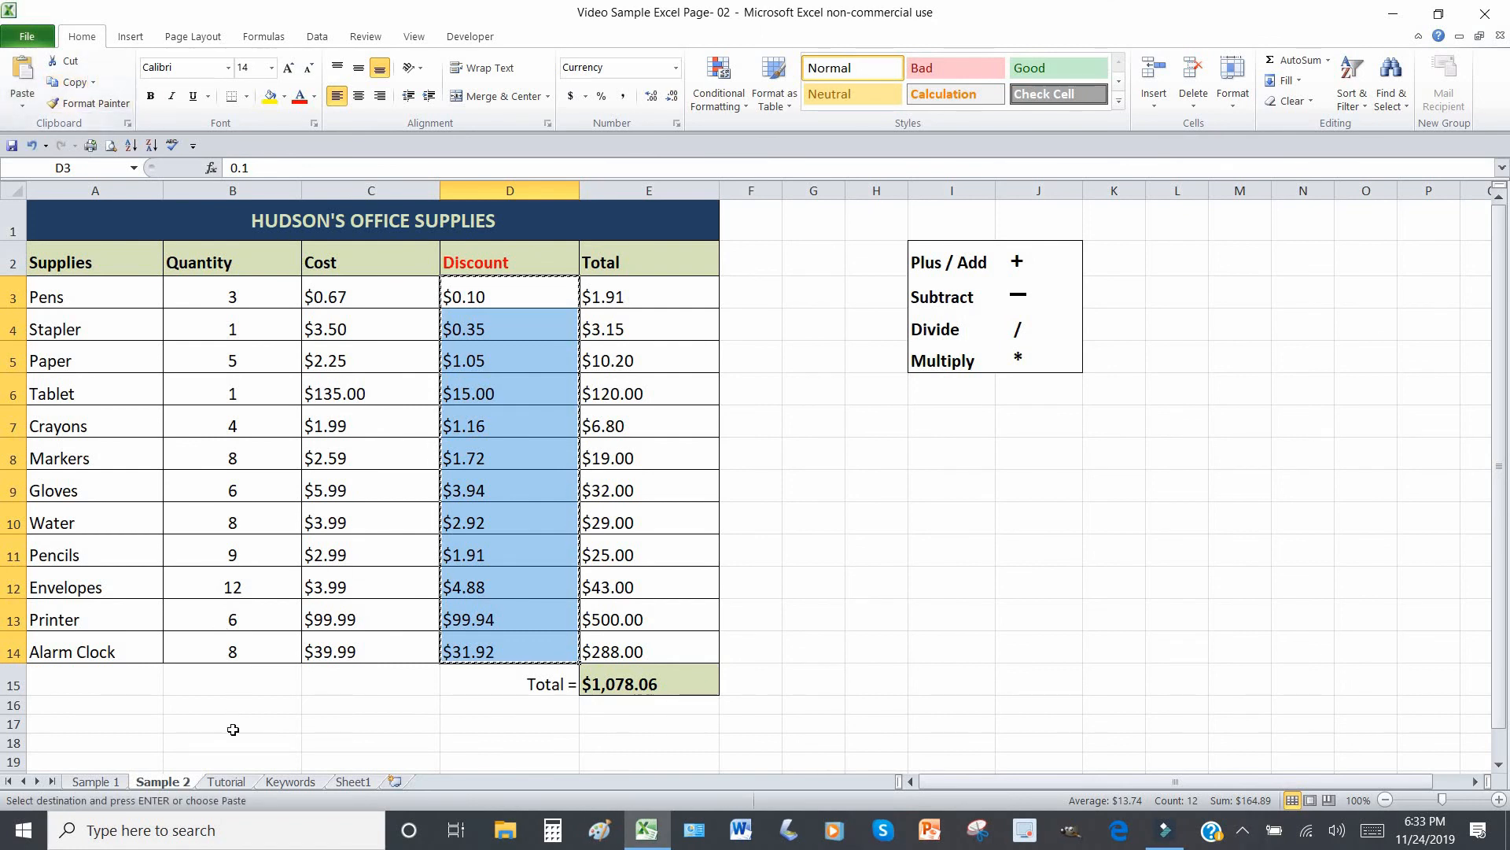
left_click(226, 781)
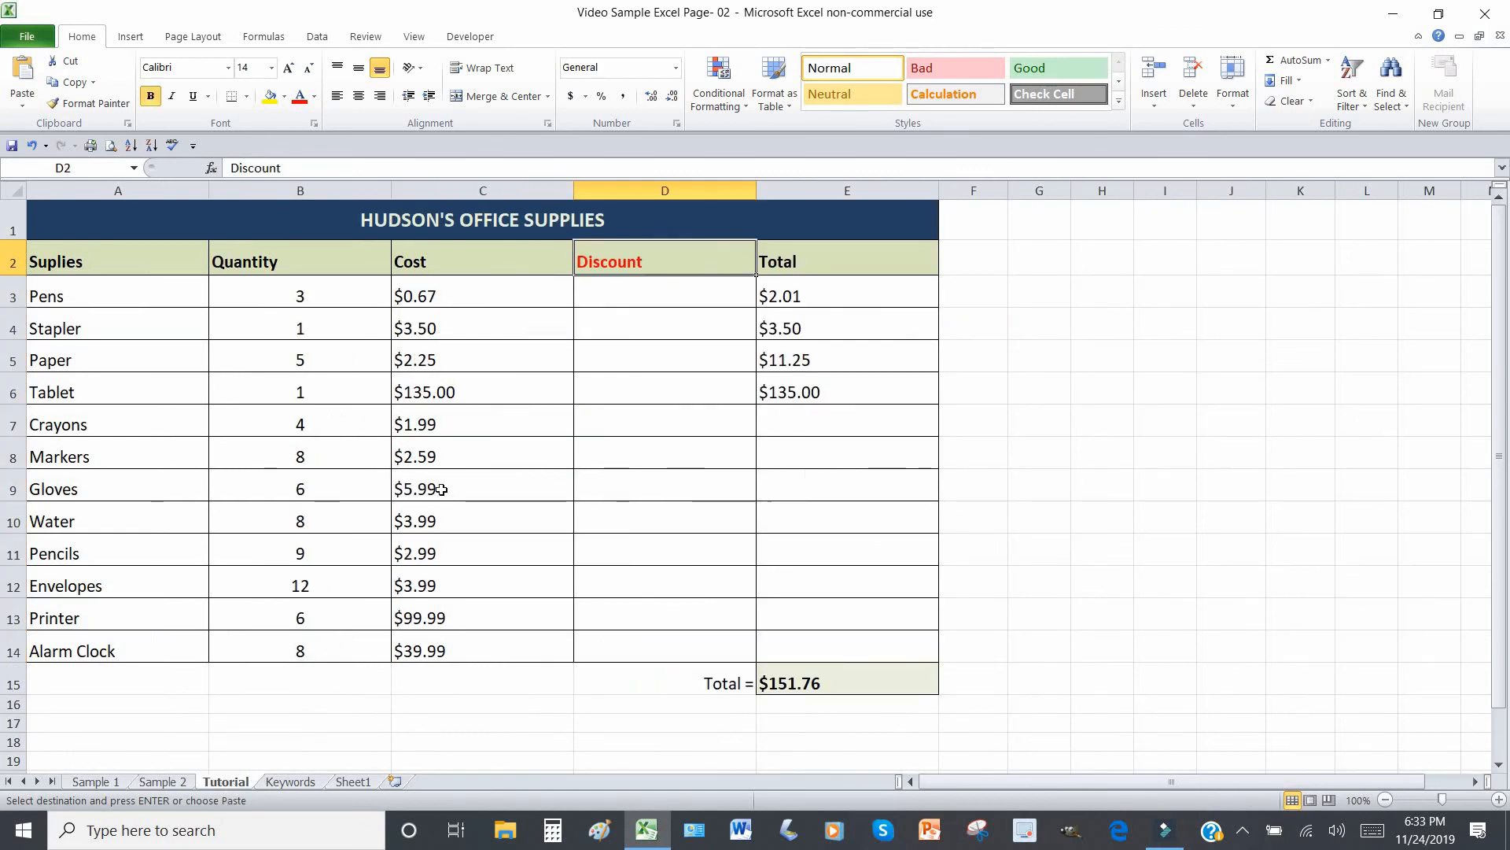
left_click(655, 295)
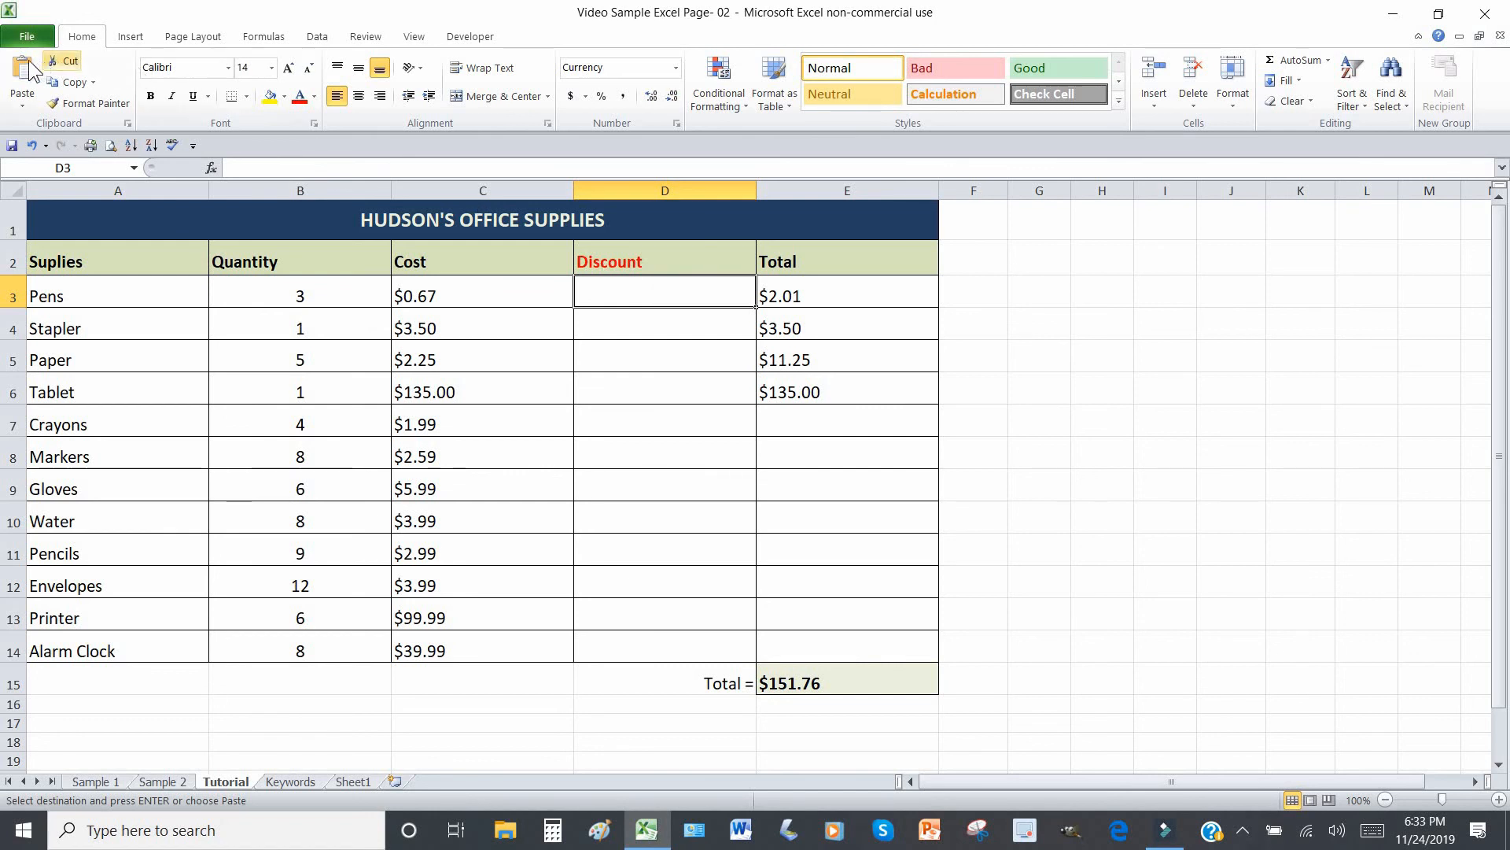
left_click(23, 76)
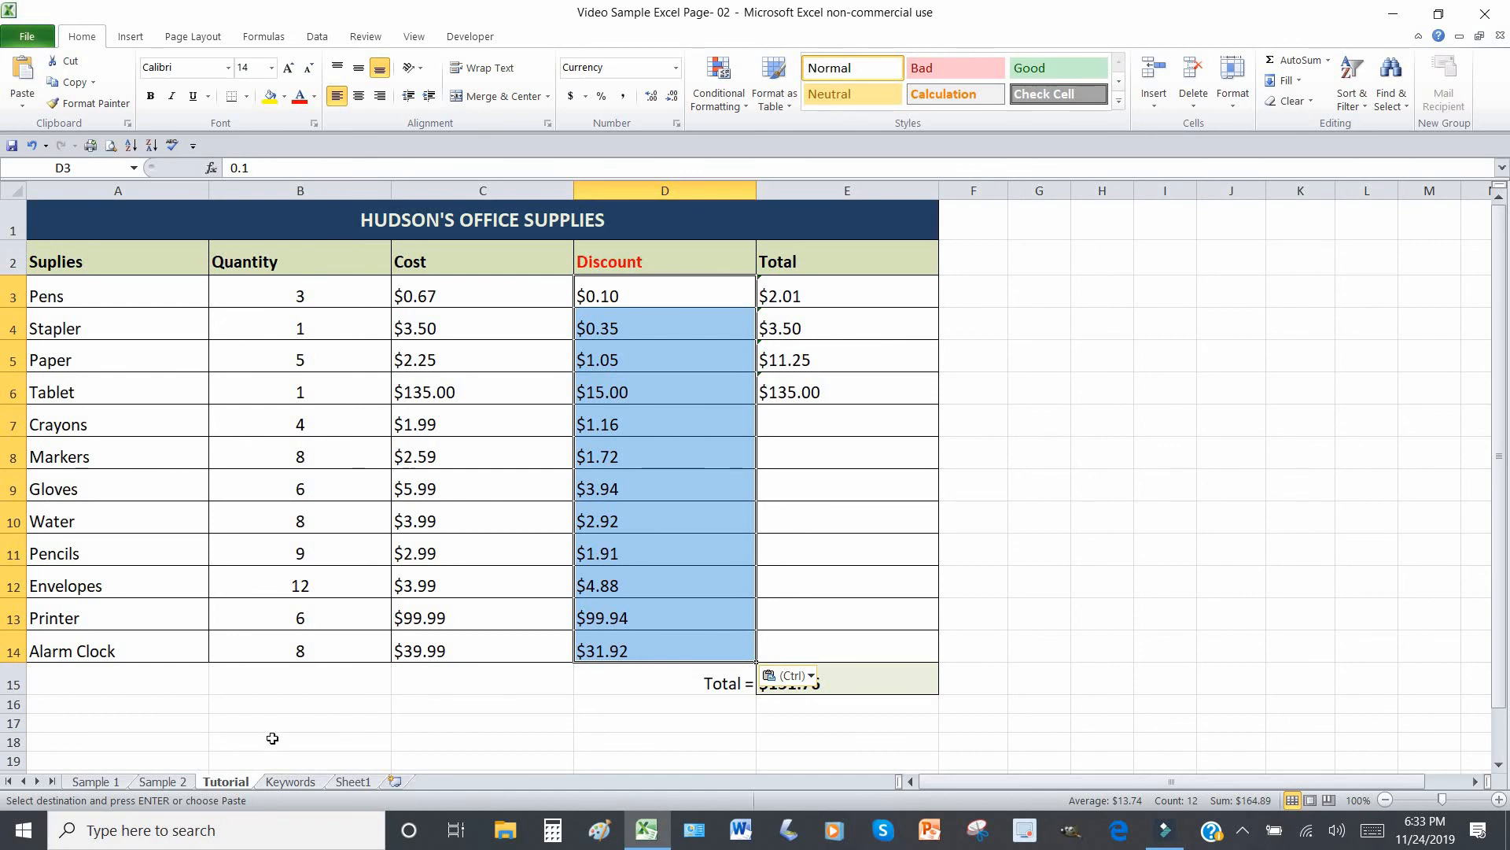
left_click(165, 781)
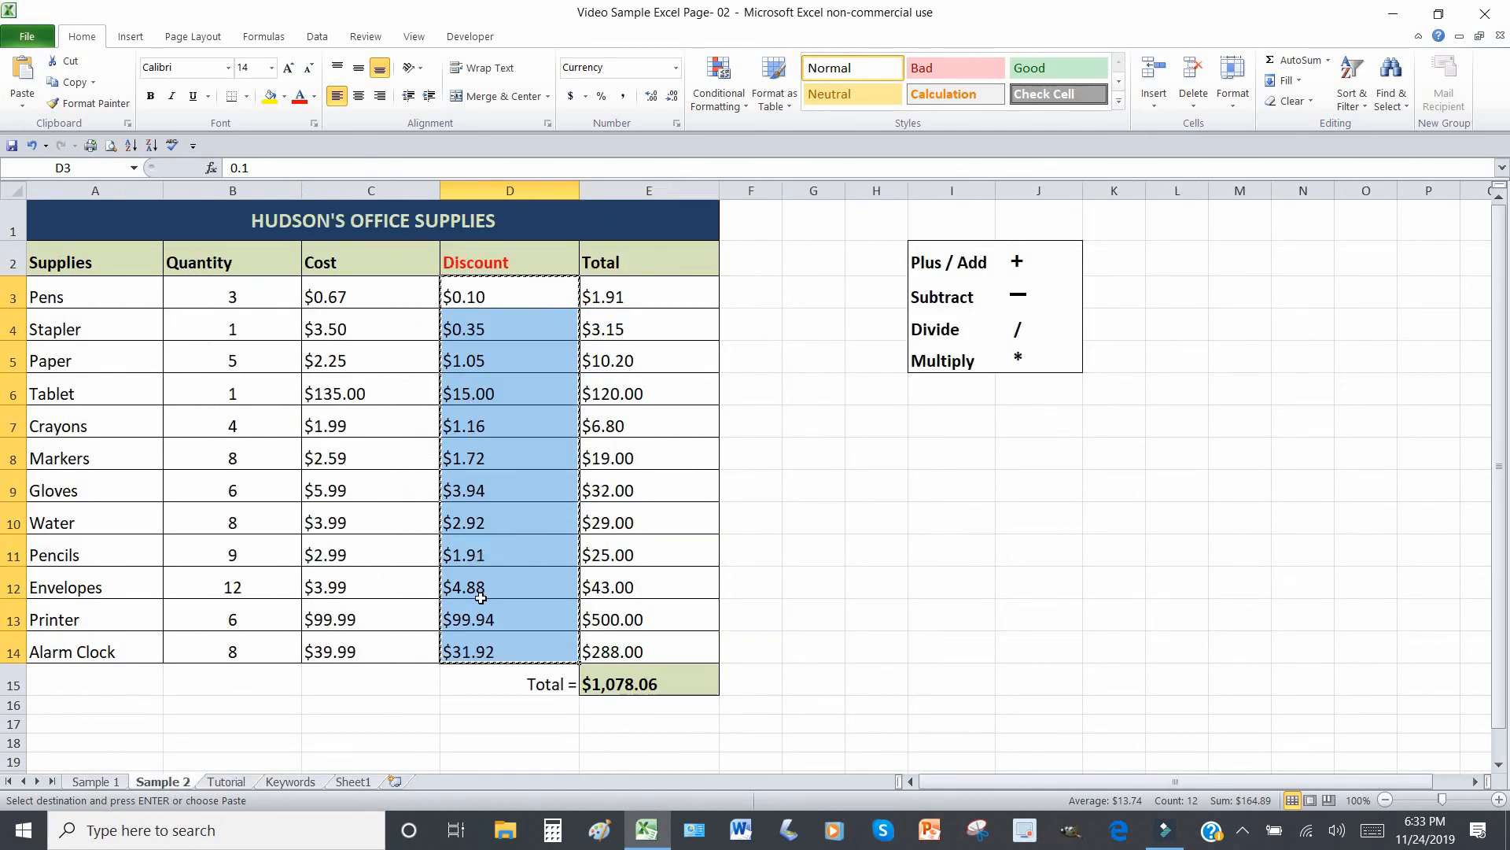
left_click(823, 452)
type("=")
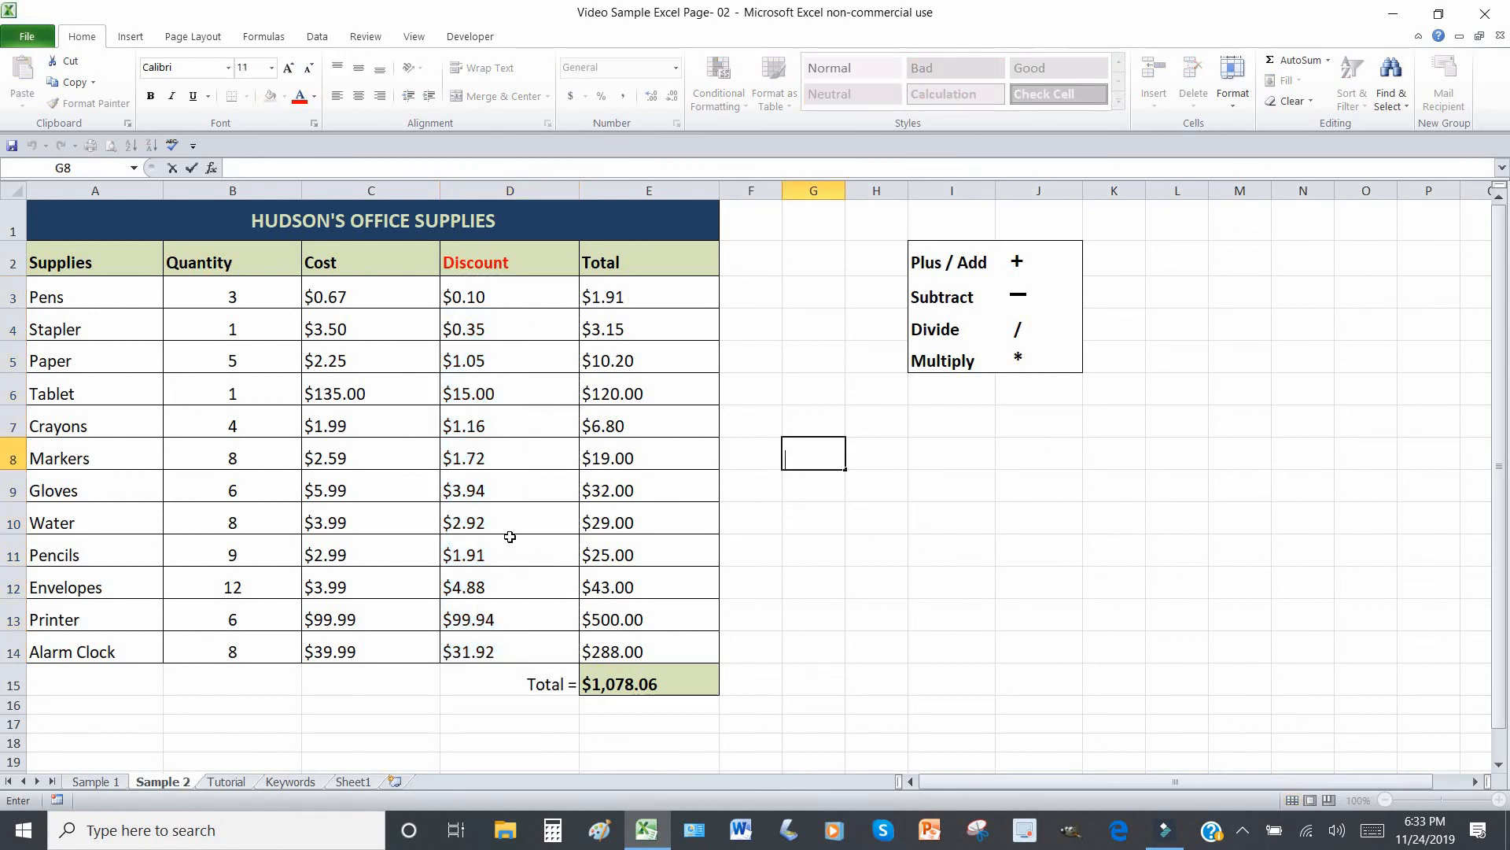
left_click(873, 520)
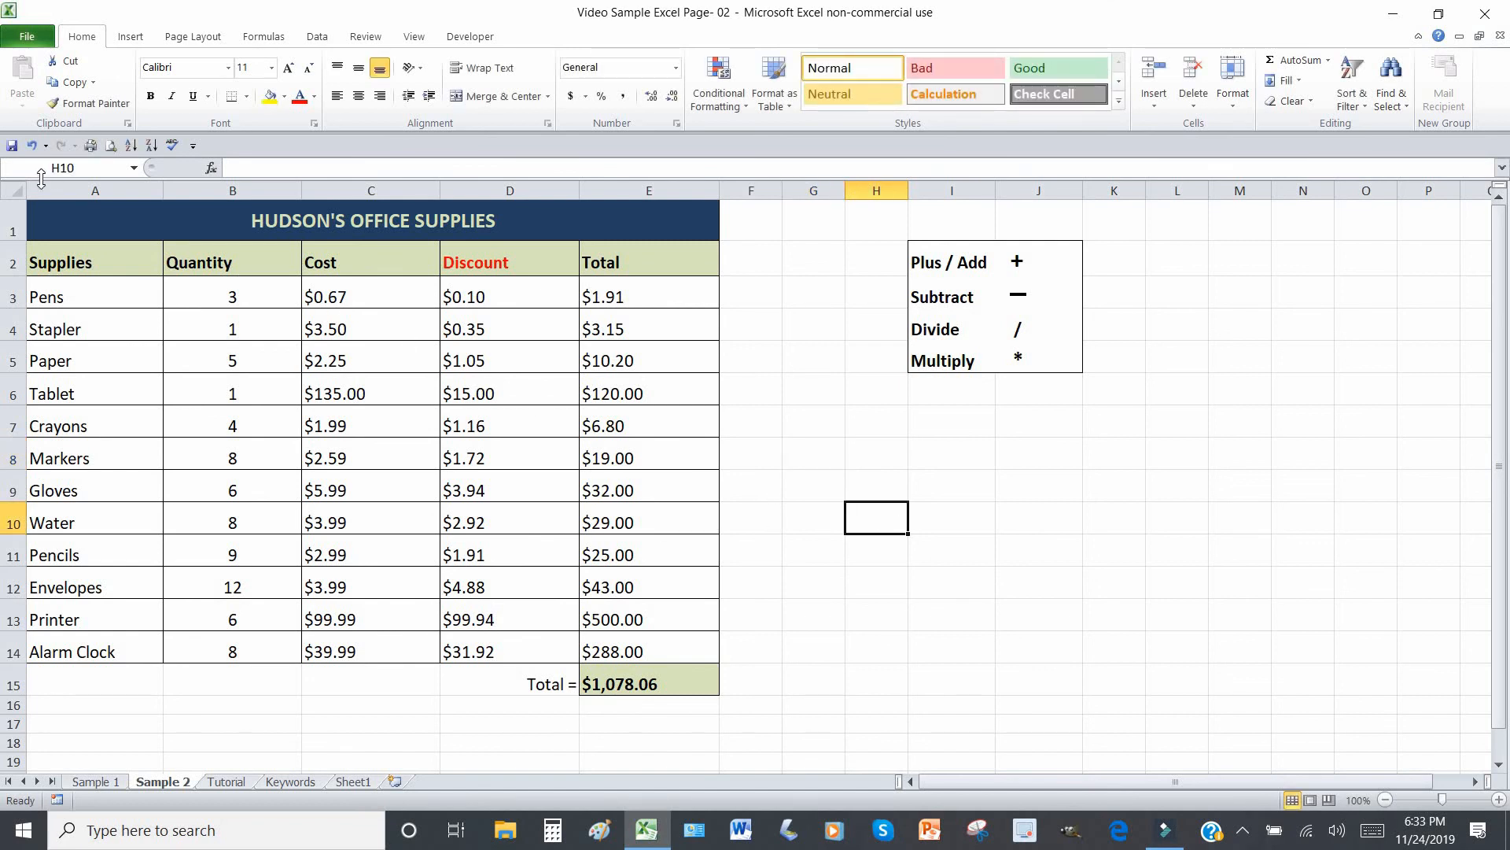
left_click(960, 462)
double_click(962, 462)
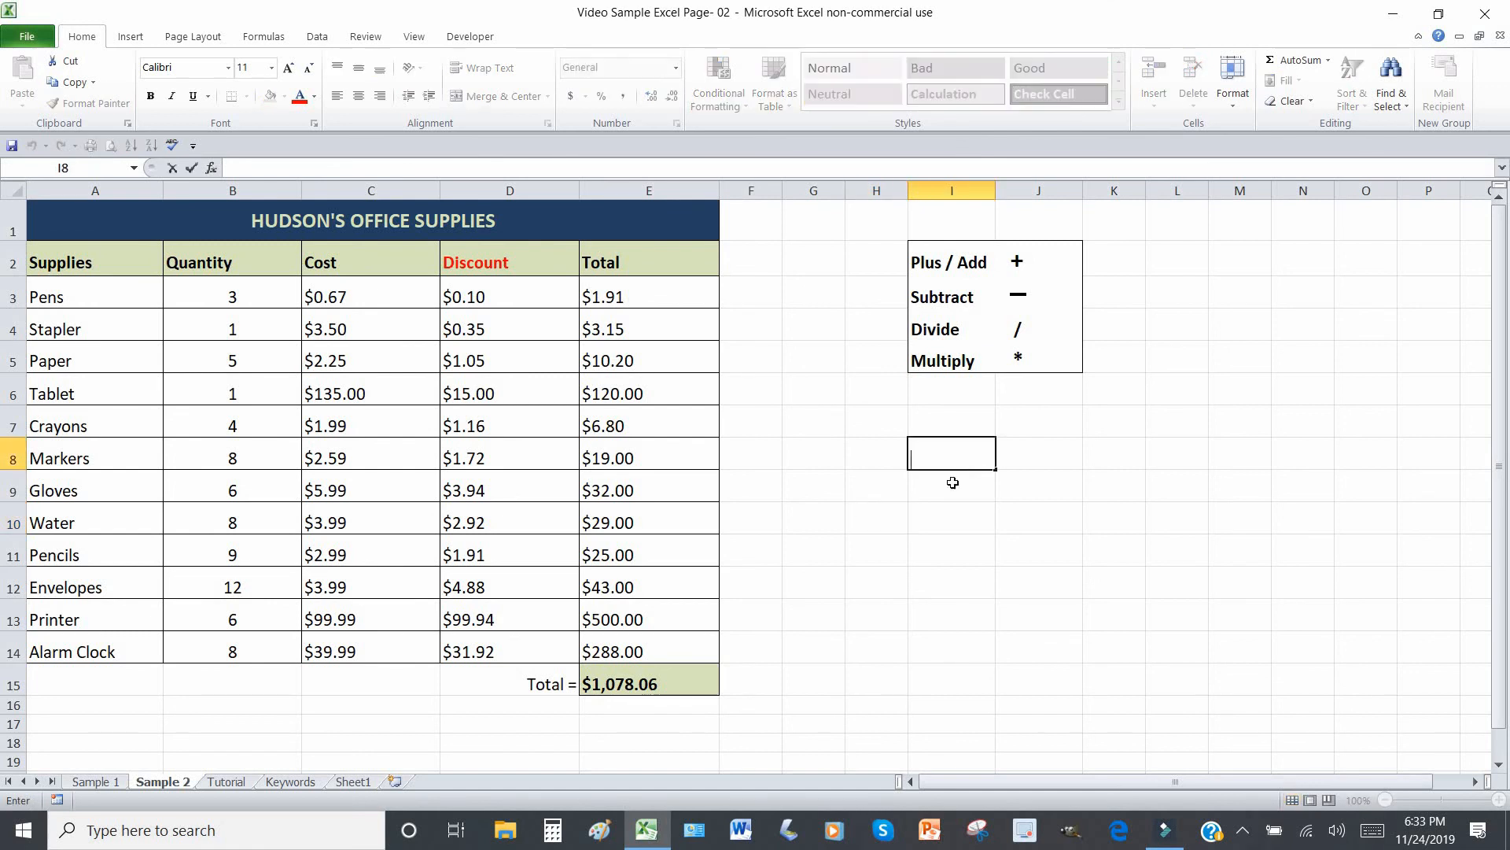
left_click(953, 490)
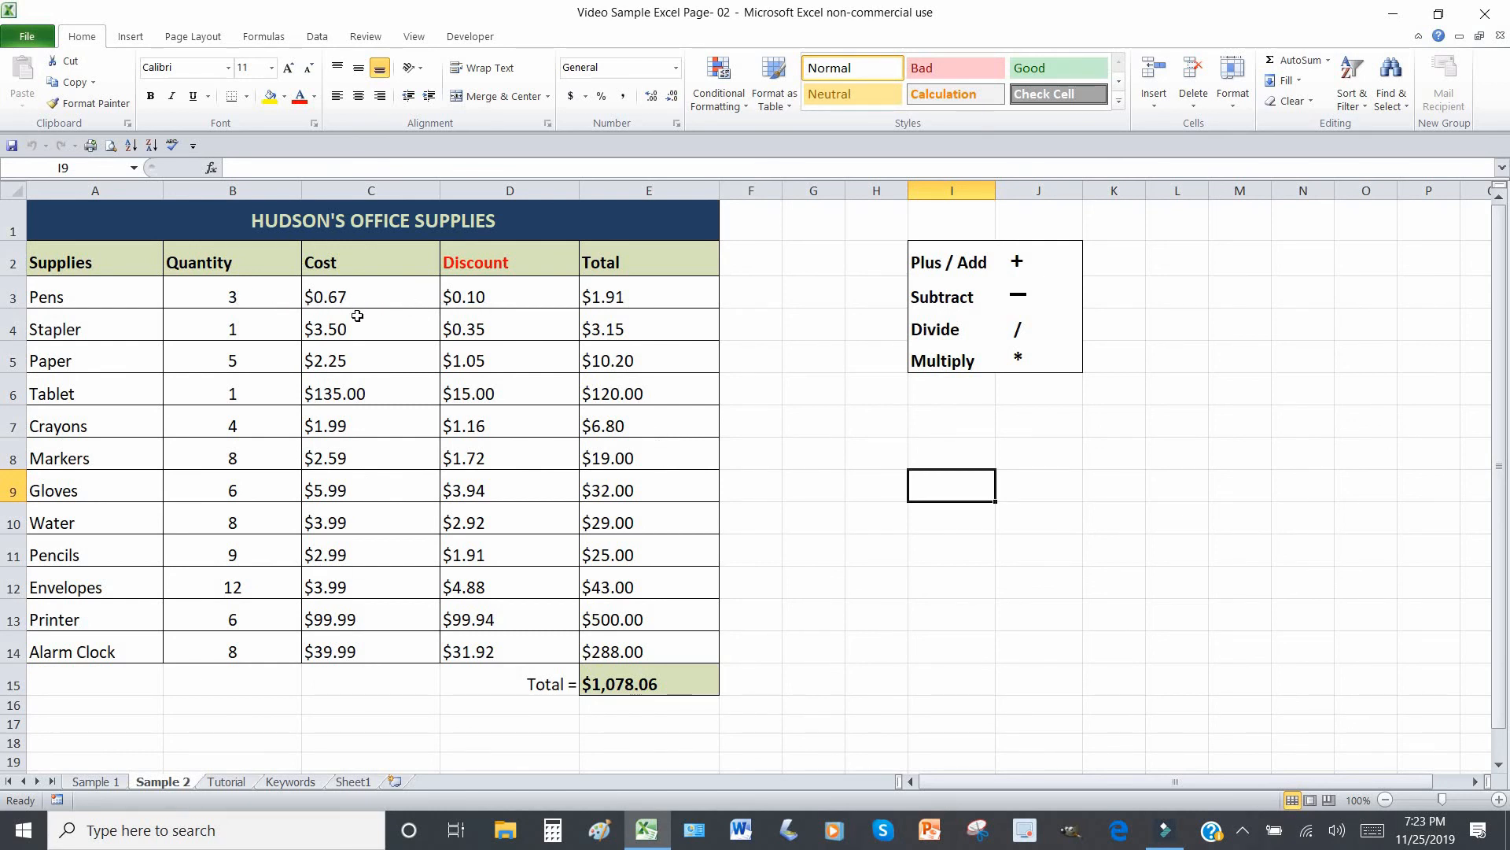
Look at the Sample 1 table, then enter the number 5 in I9 on Sample 2.
left_click(111, 780)
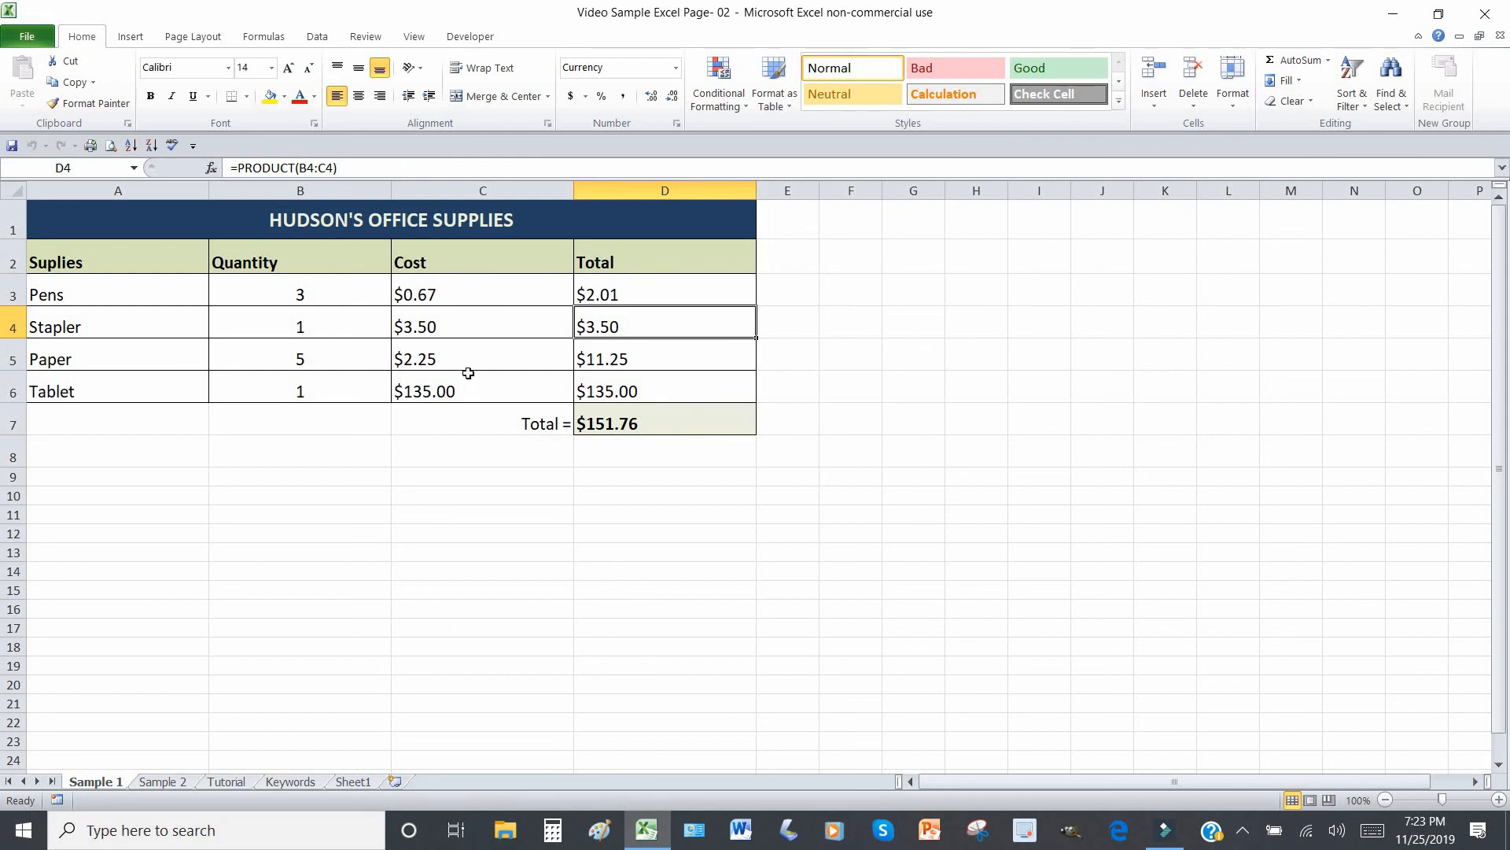
left_click(161, 782)
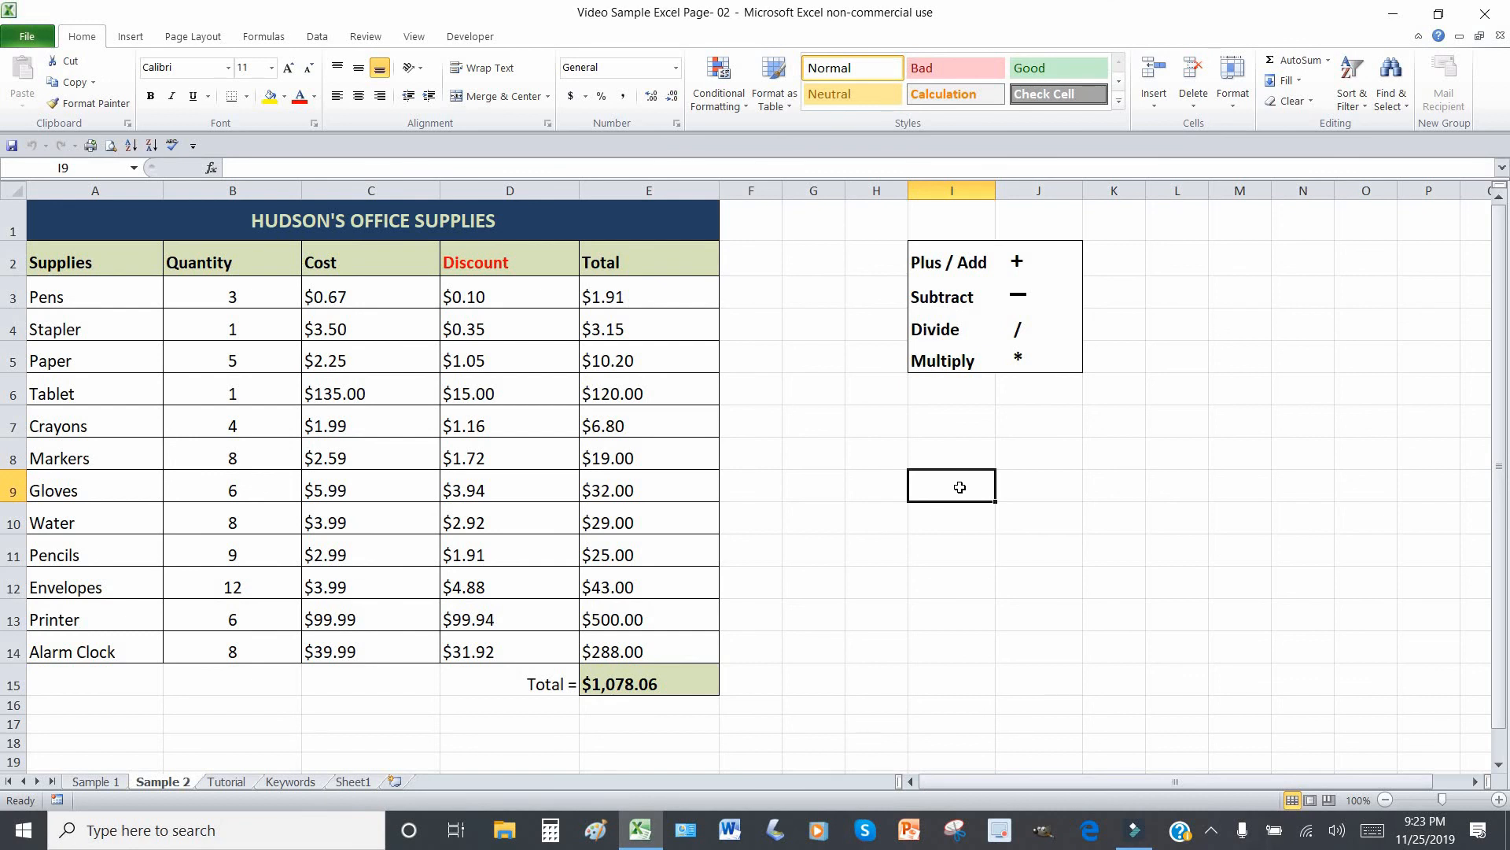
type("5")
left_click(1024, 492)
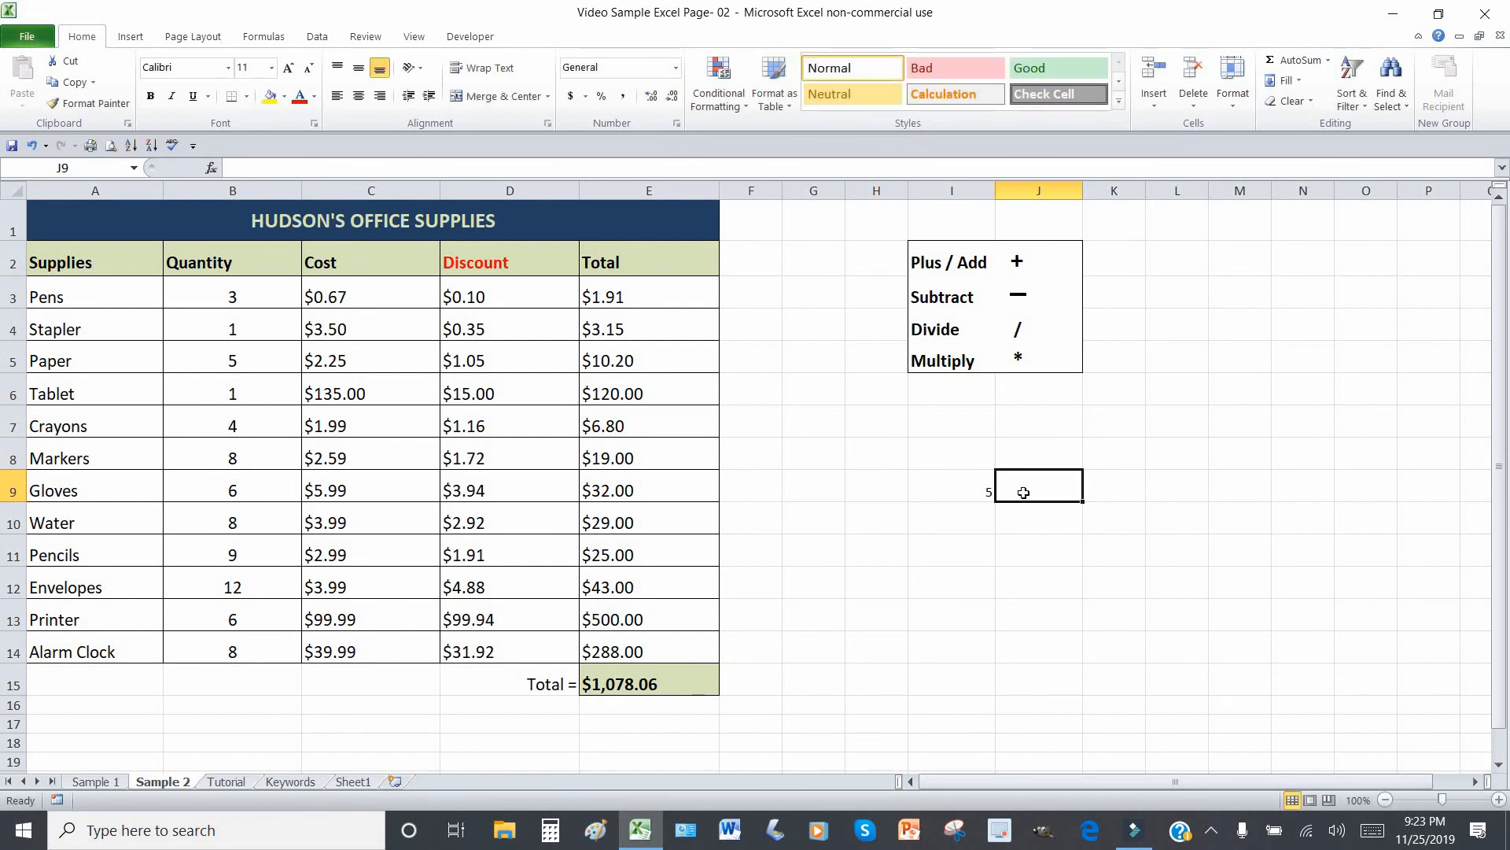
Increase the font size of cells I9:M9 on Sample 2 to 18.
left_click(950, 489)
left_click_drag(985, 490, 1222, 491)
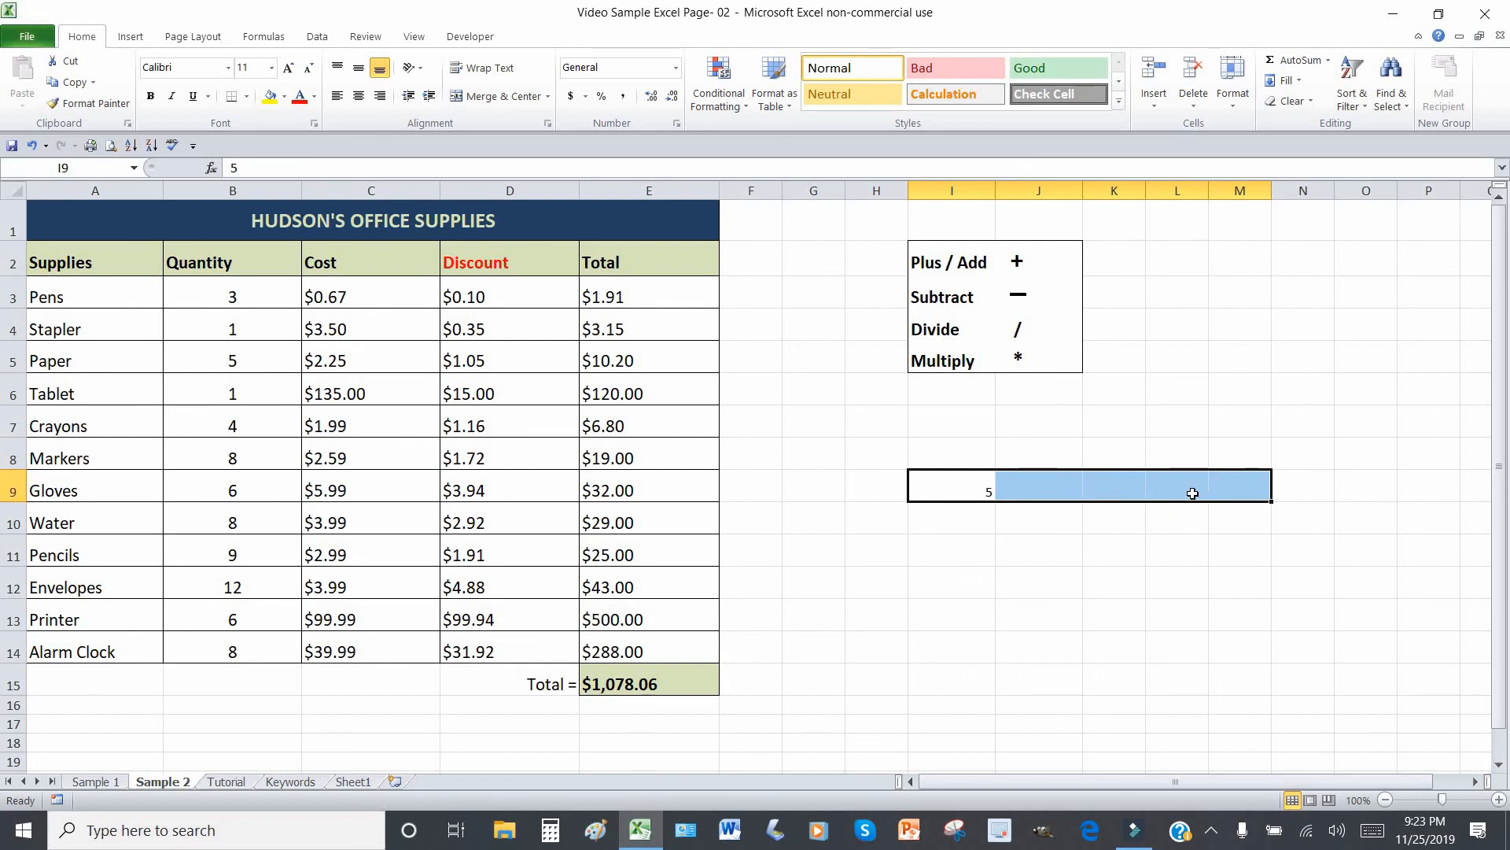
left_click(290, 69)
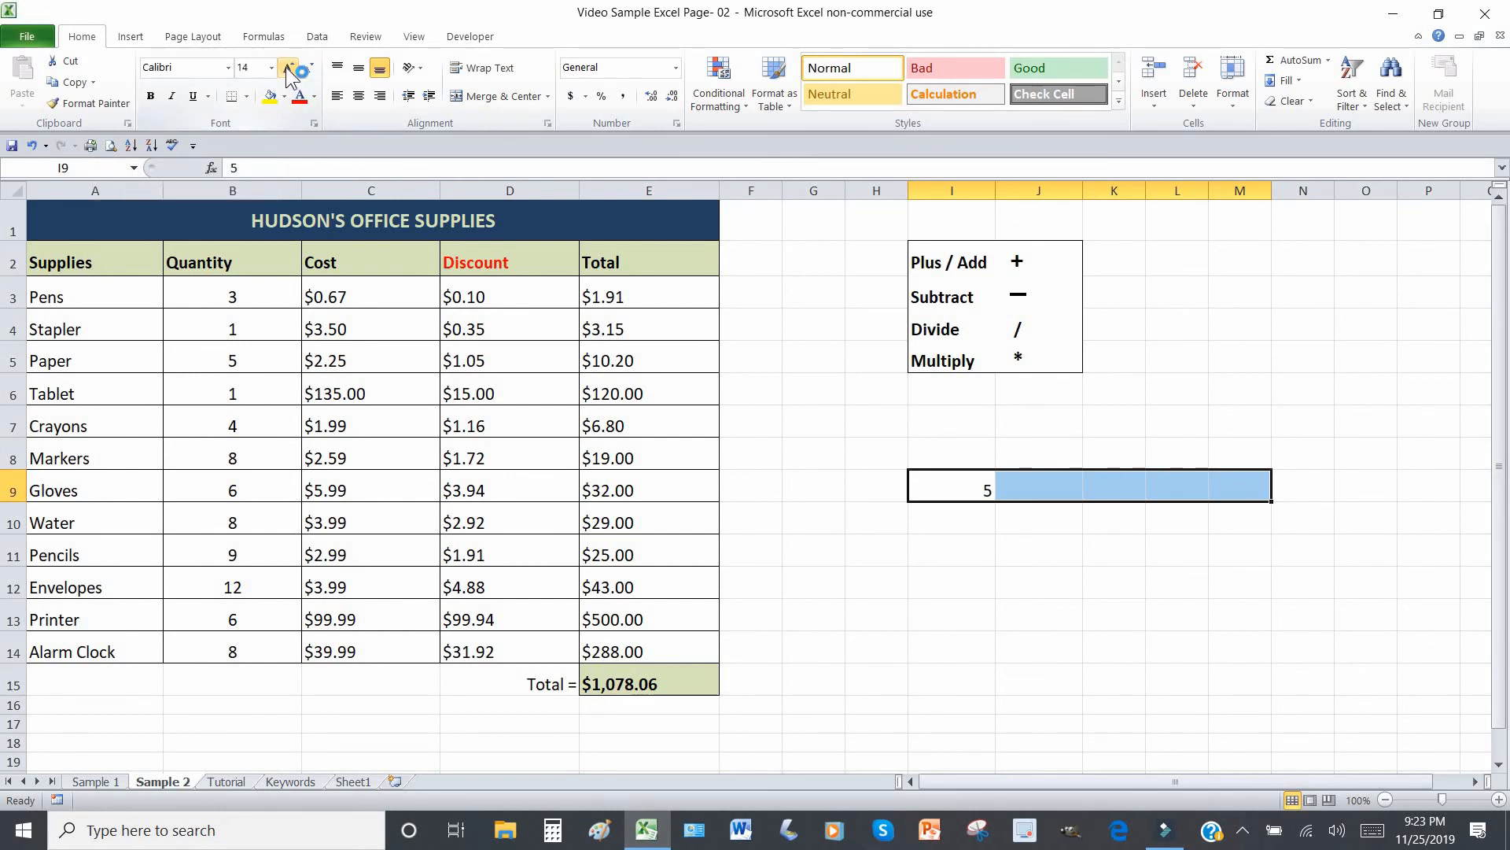
left_click(290, 70)
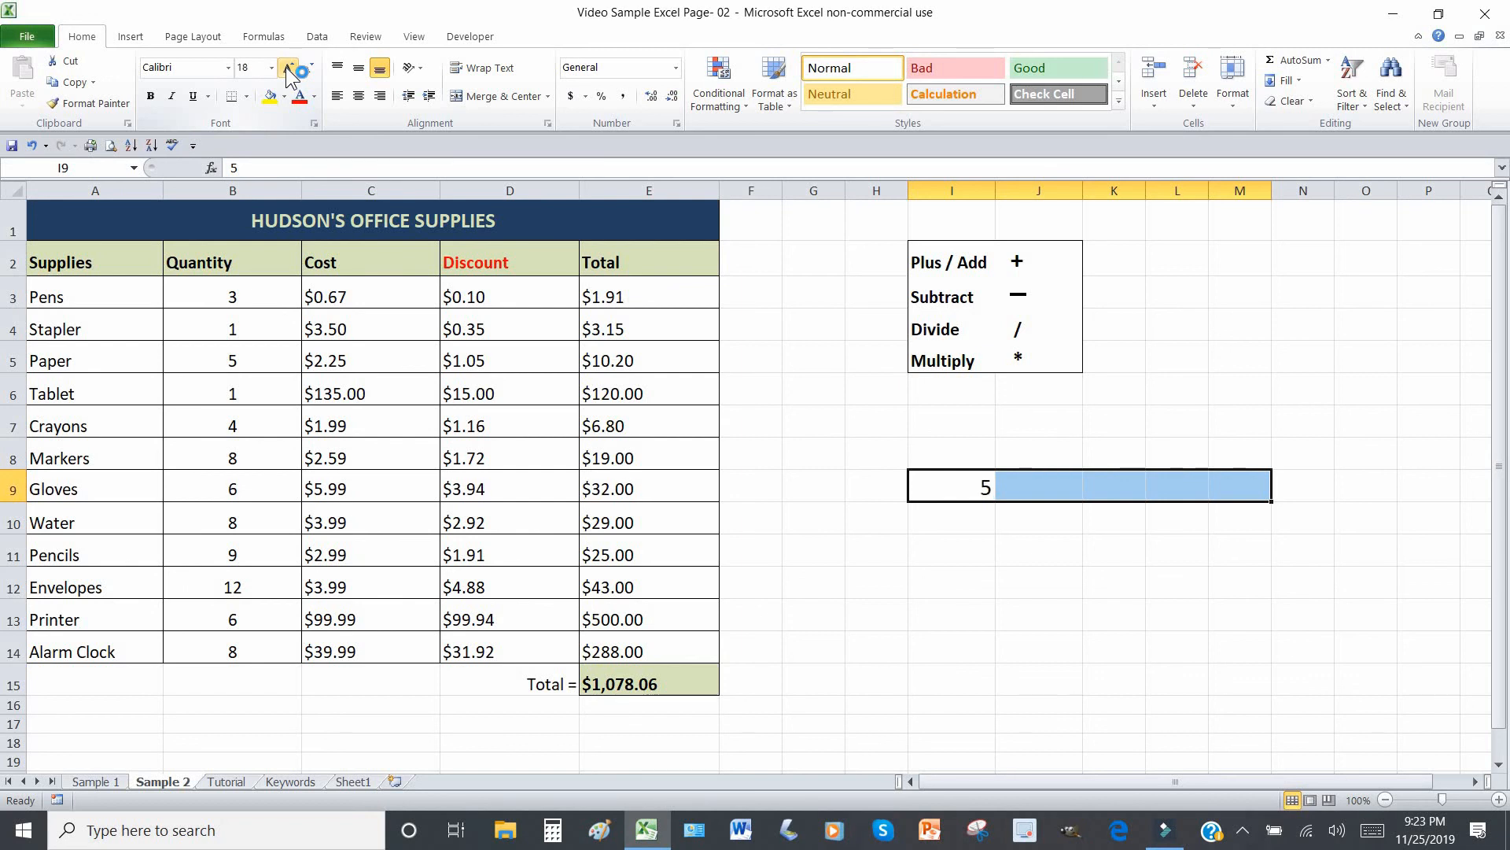
left_click(291, 70)
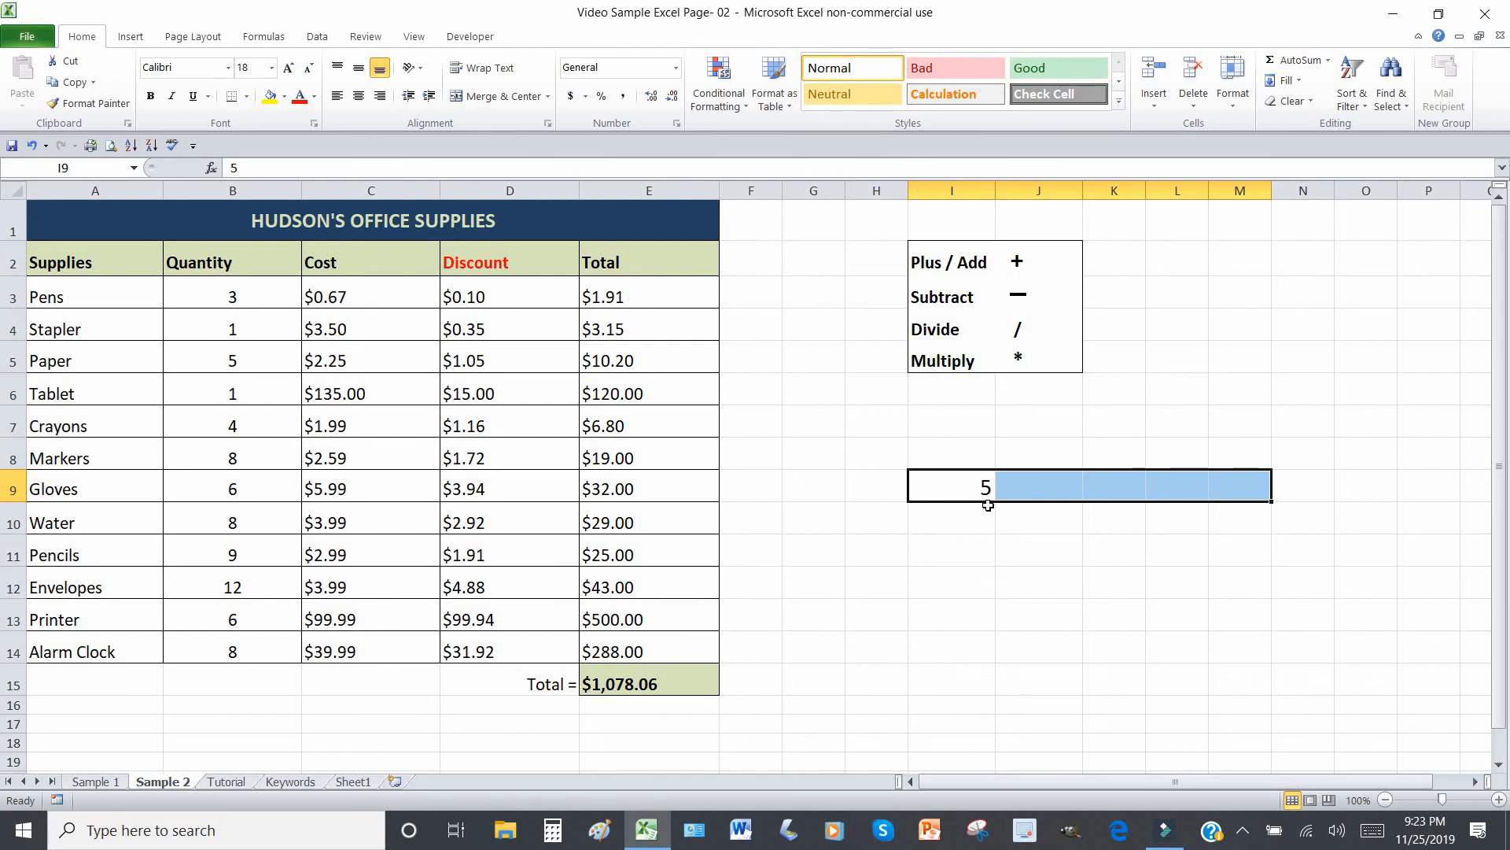
left_click(1059, 509)
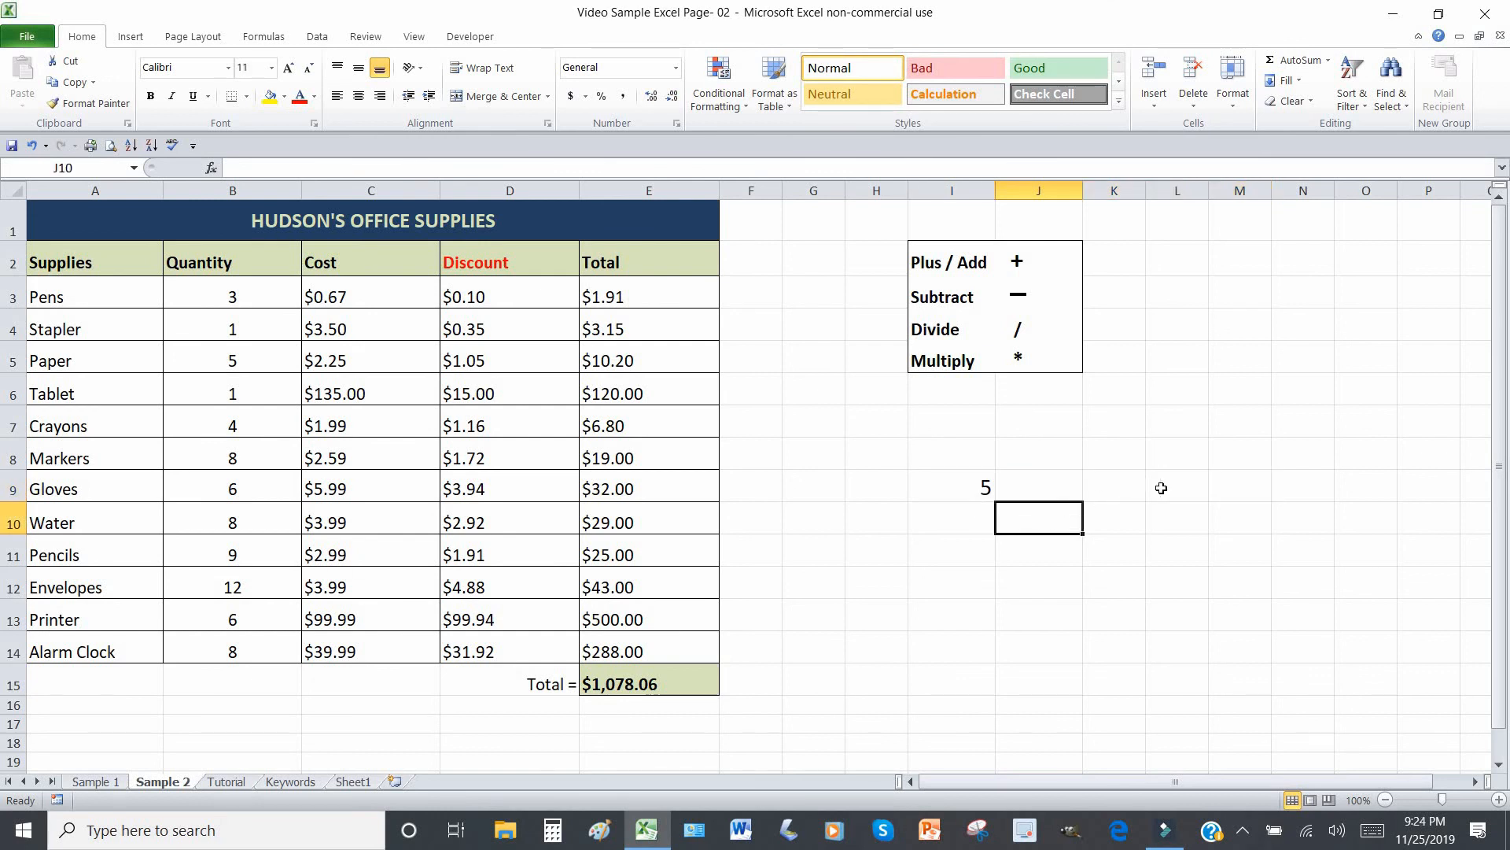
Widen column N on Sample 2 and apply a Thick Box Border to cell N9.
left_click(1289, 485)
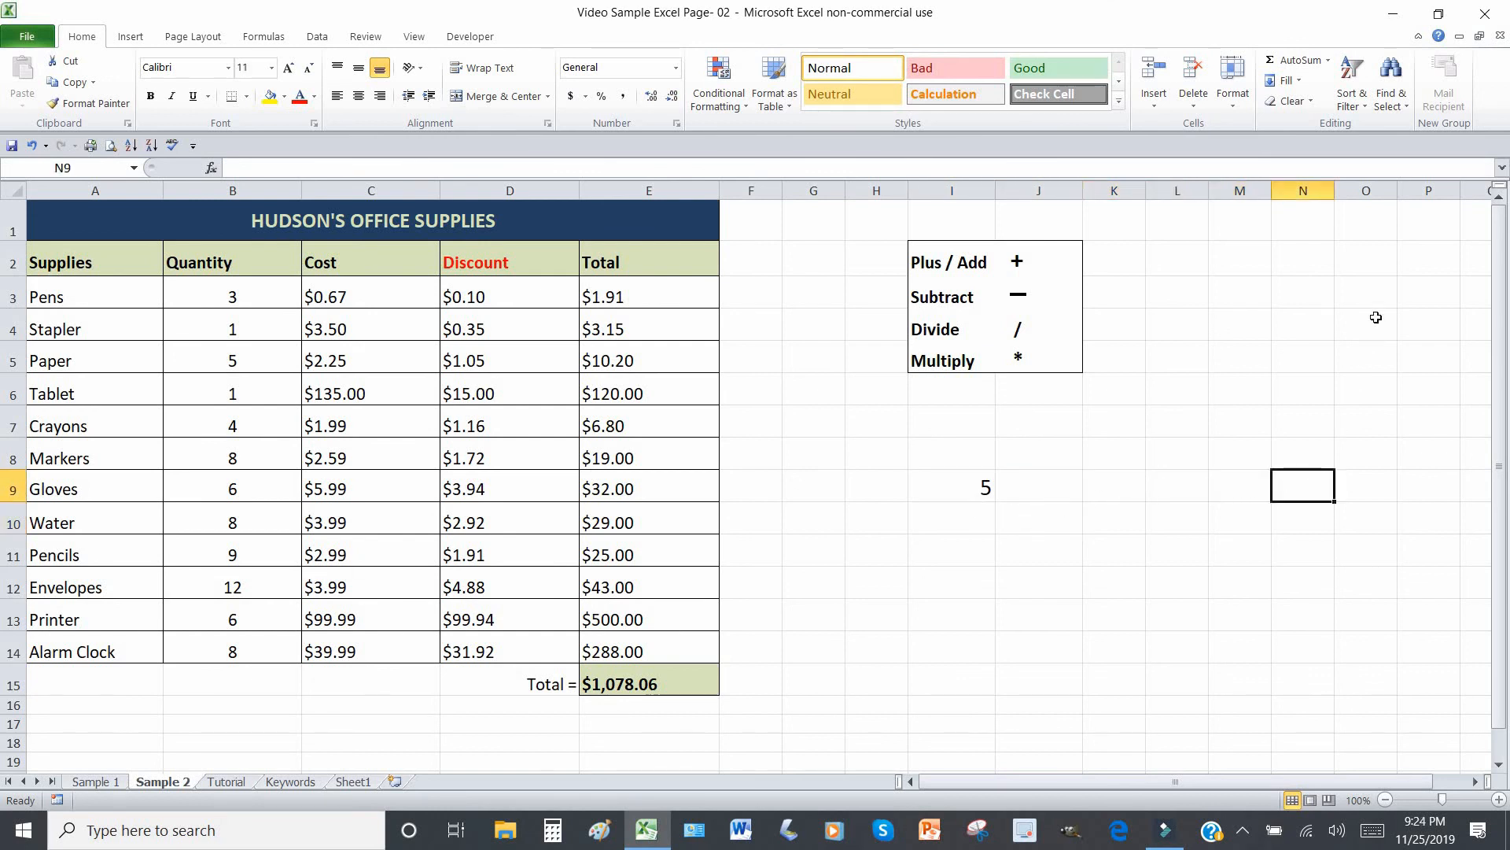
left_click_drag(1335, 191, 1375, 192)
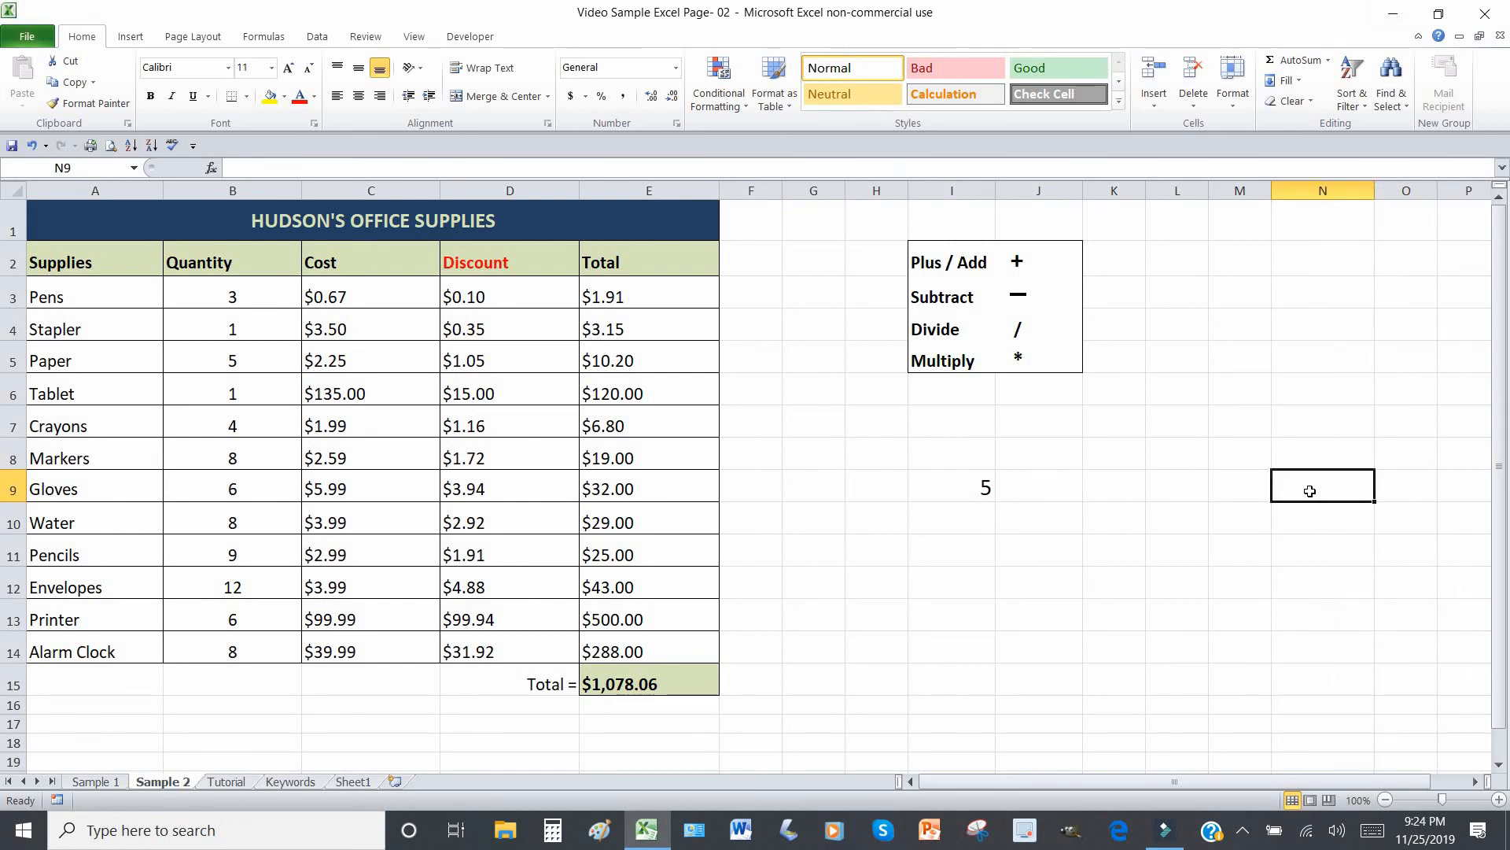
left_click(1290, 557)
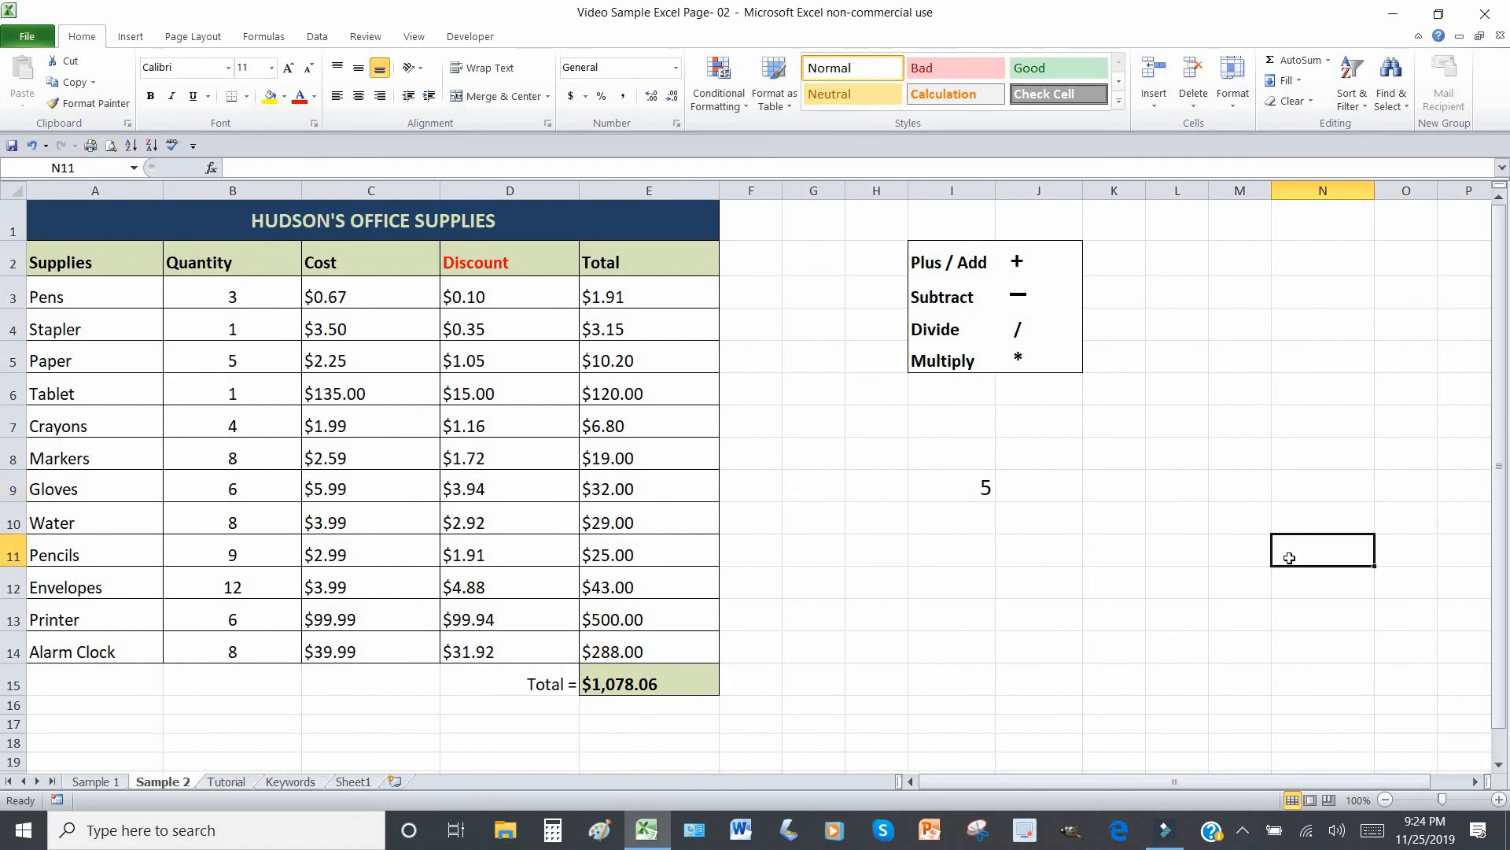
left_click(1304, 489)
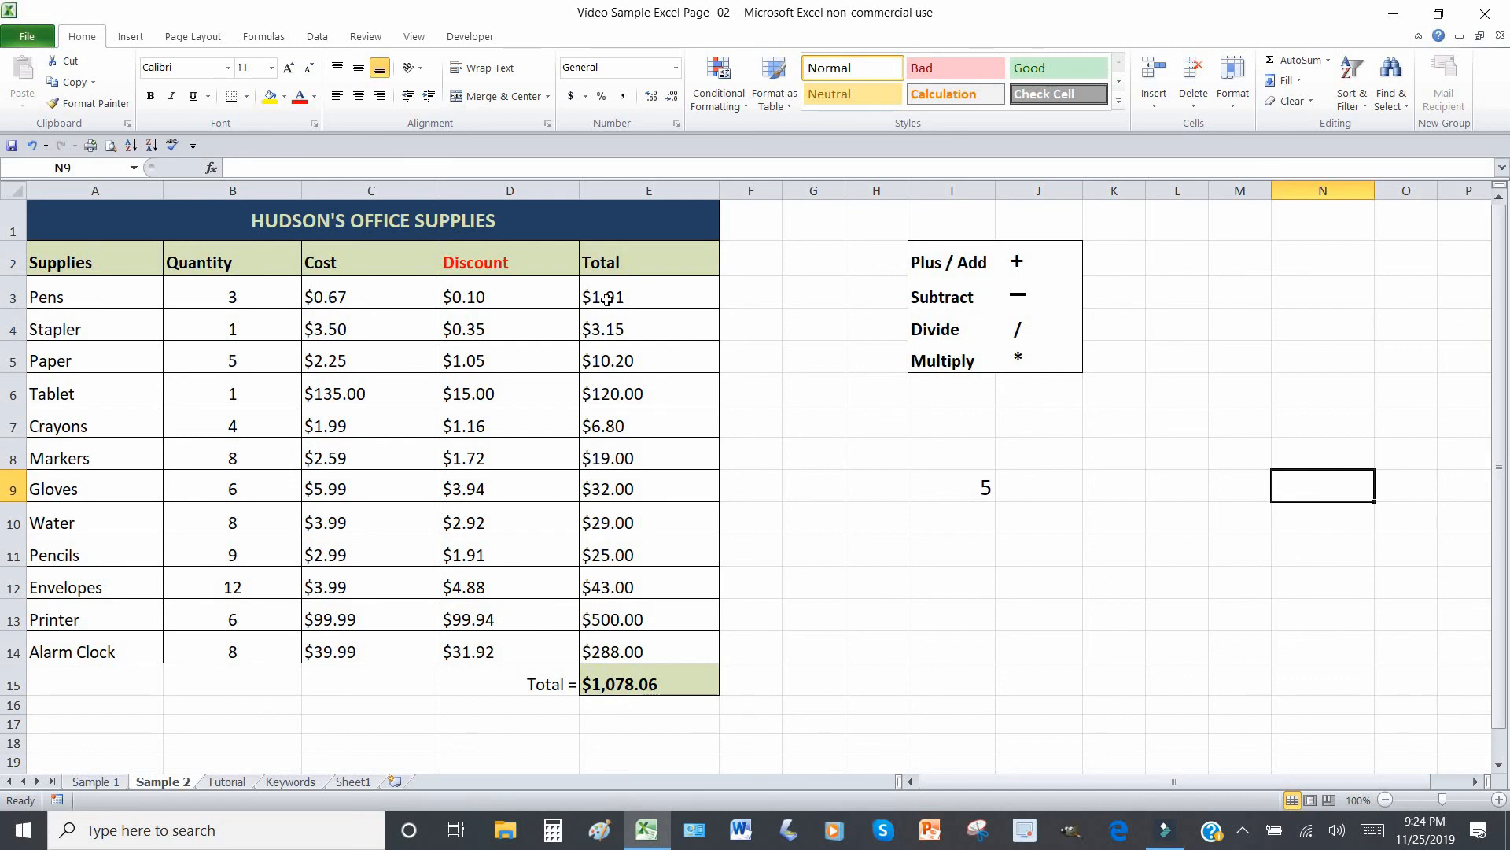
left_click(246, 94)
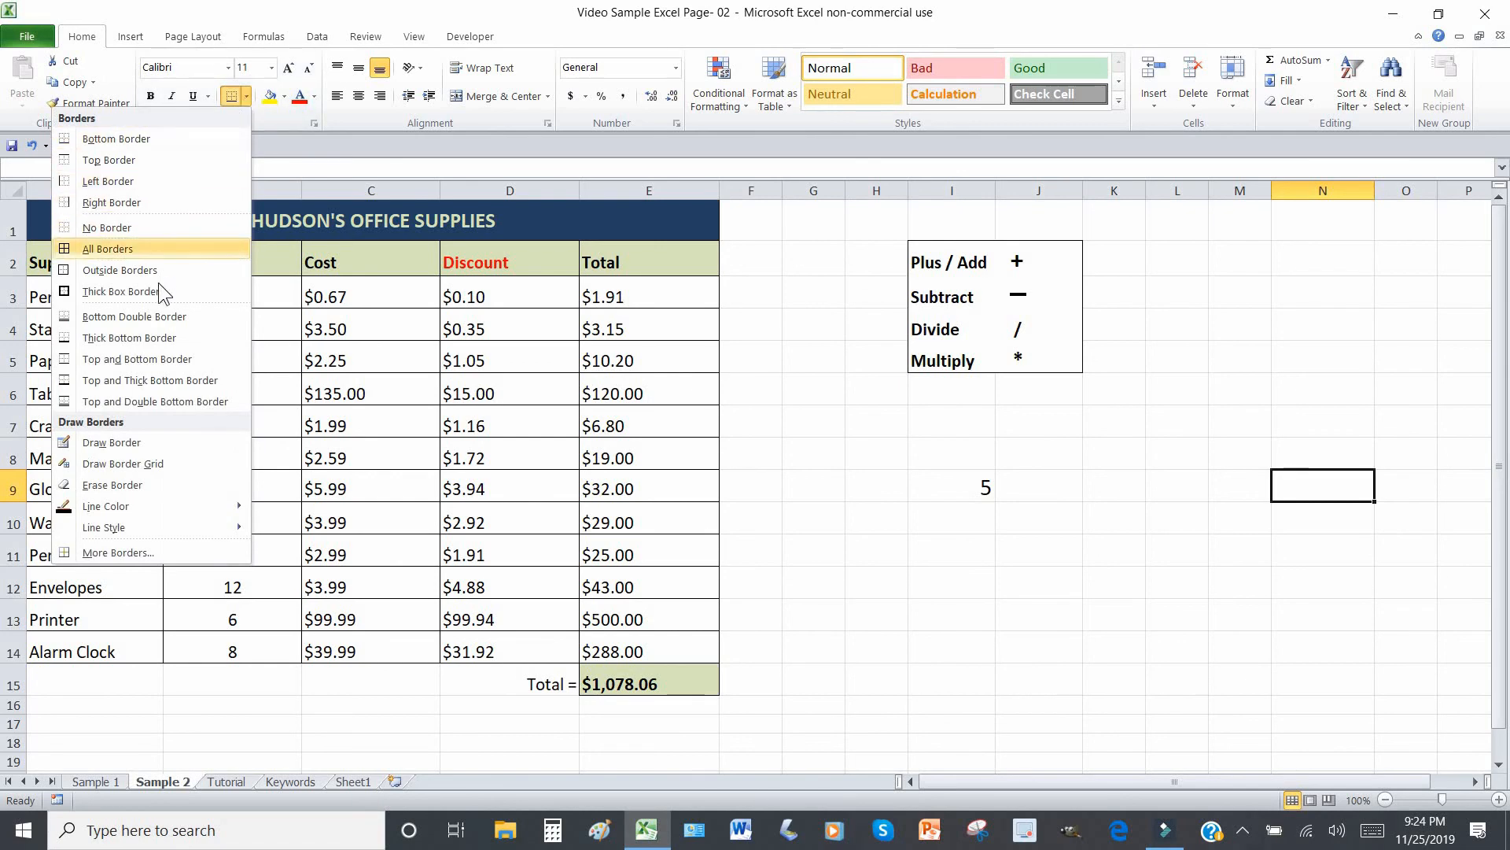
left_click(64, 291)
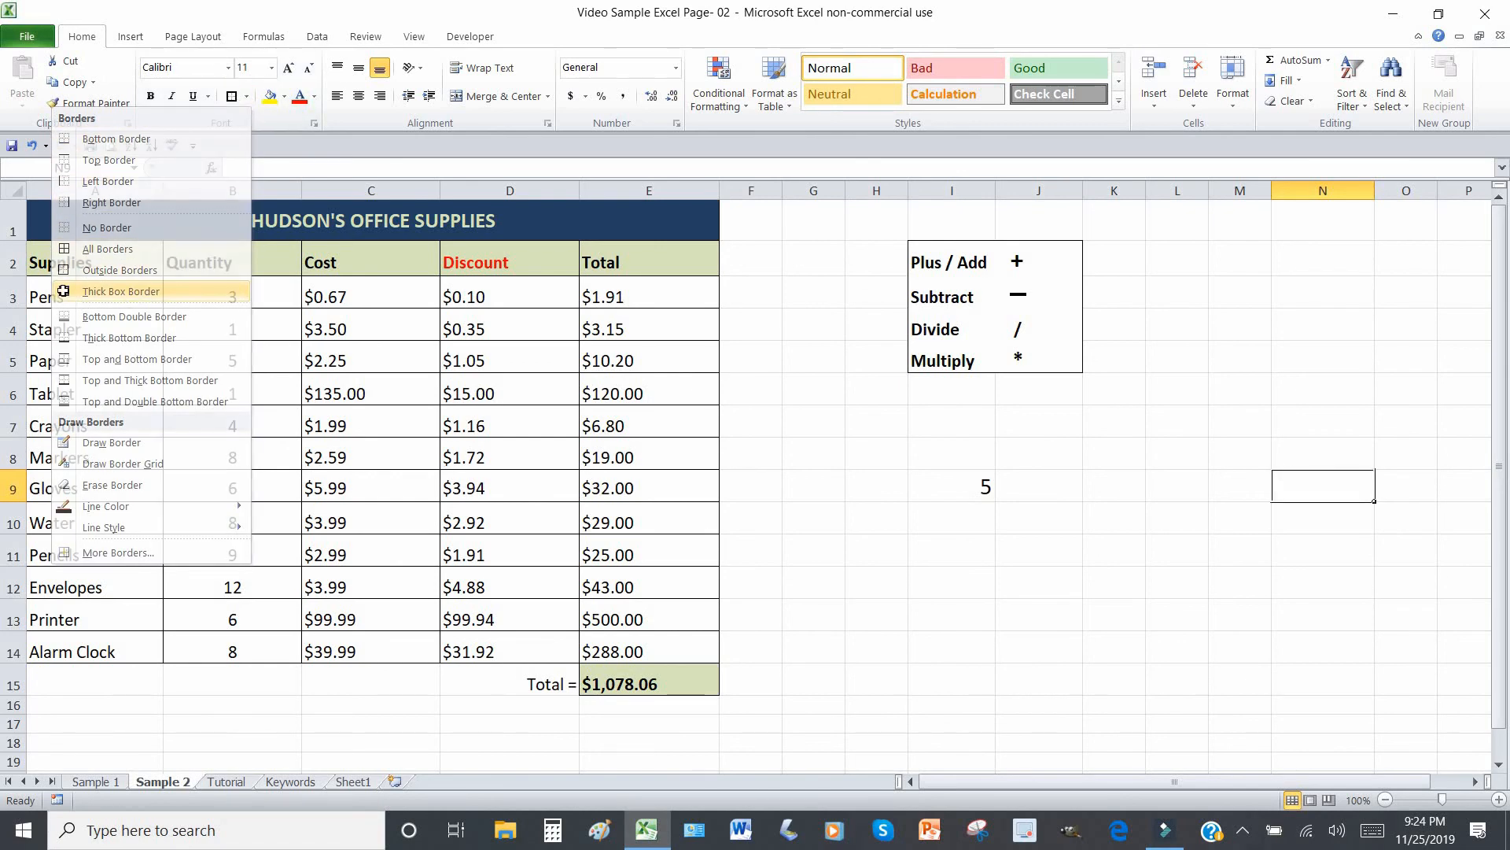
left_click(1307, 618)
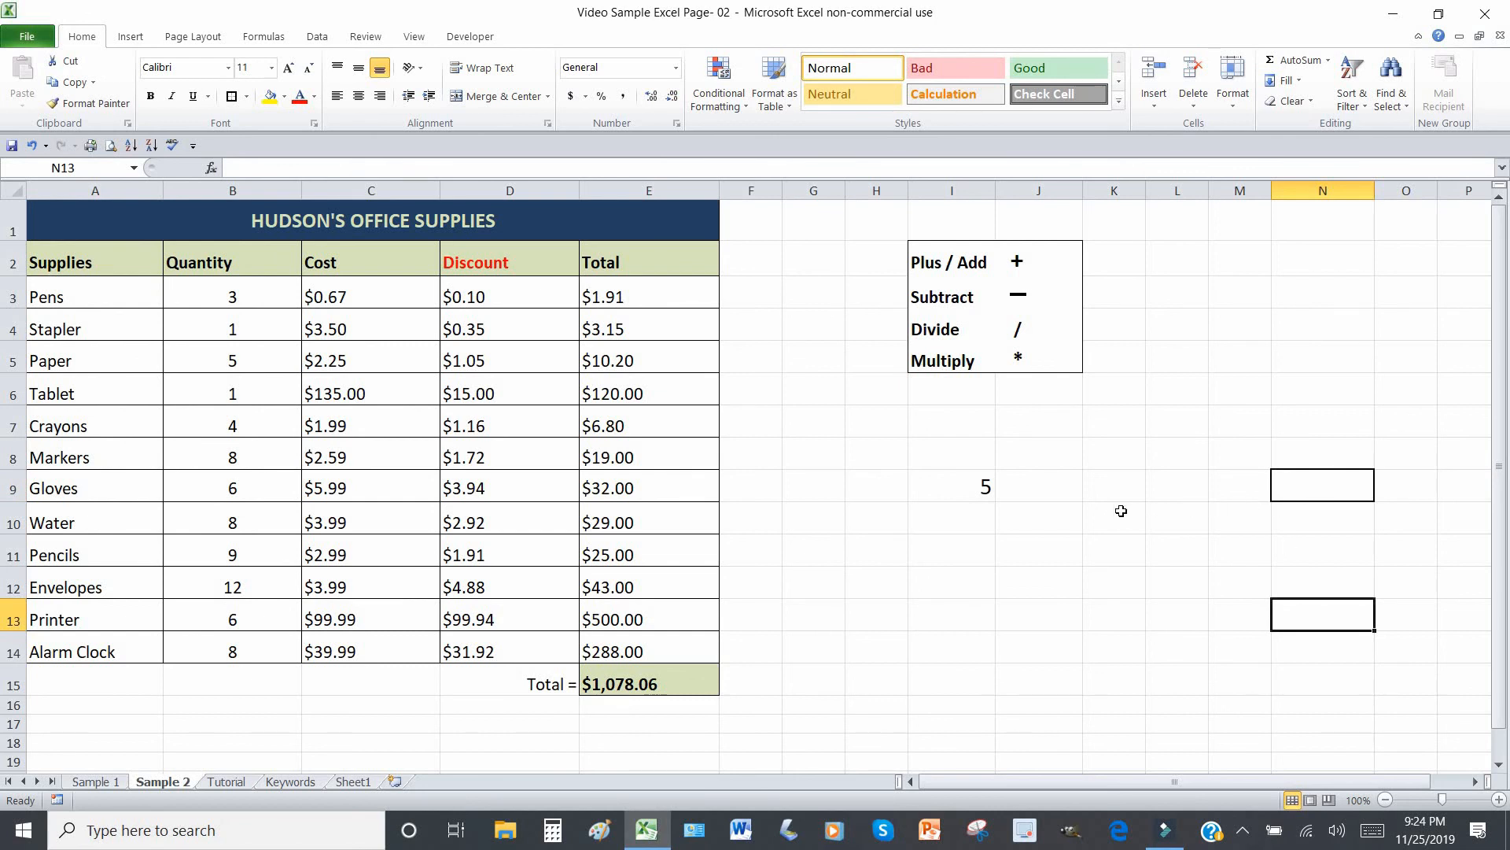
Enter the numbers 6 in J9 and 4 in K9, beside the 5 on Sample 2.
left_click(1049, 486)
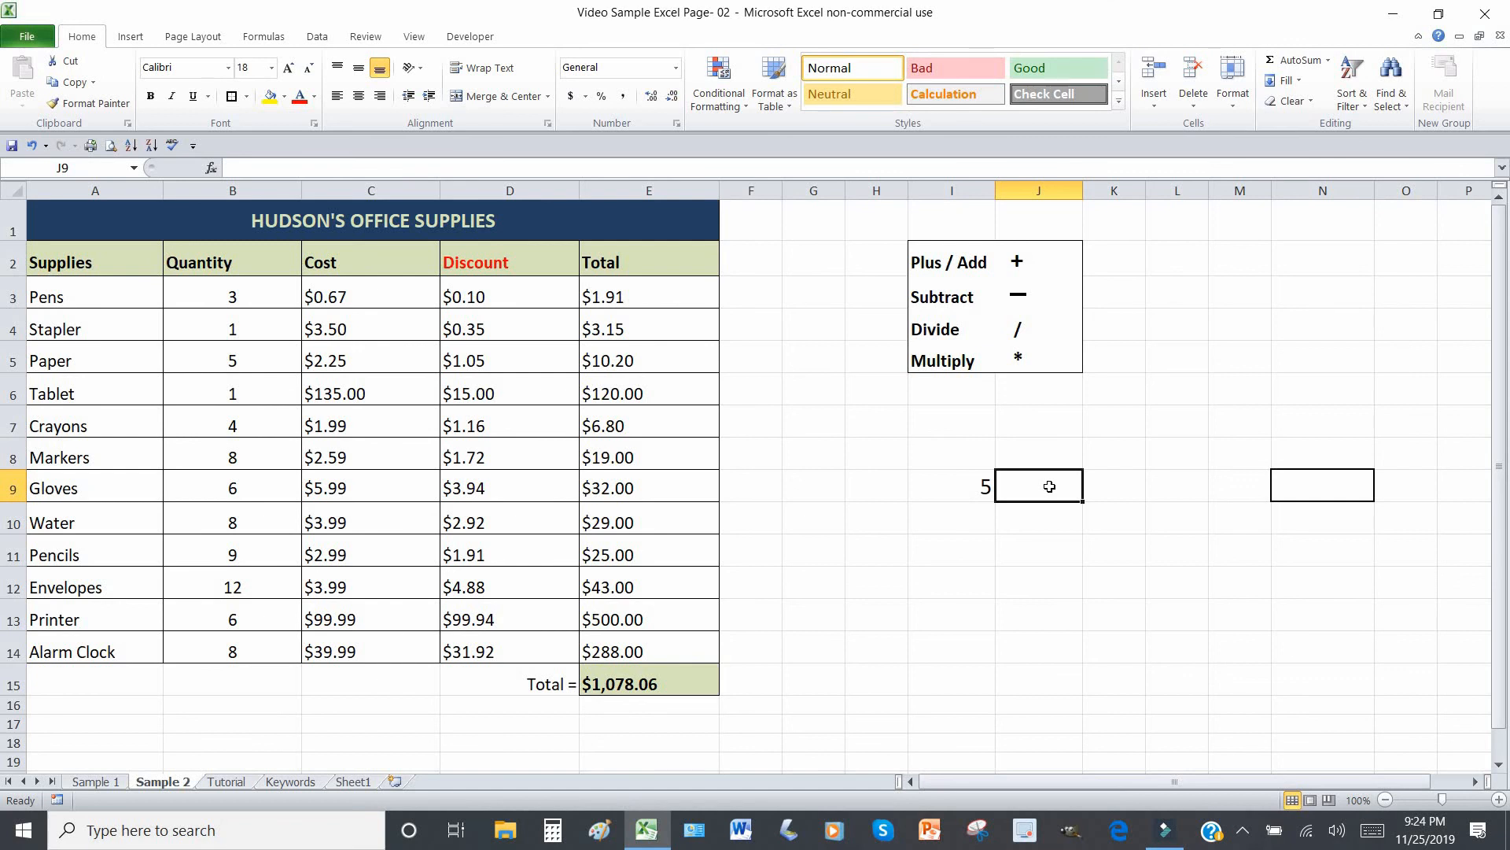
type("5")
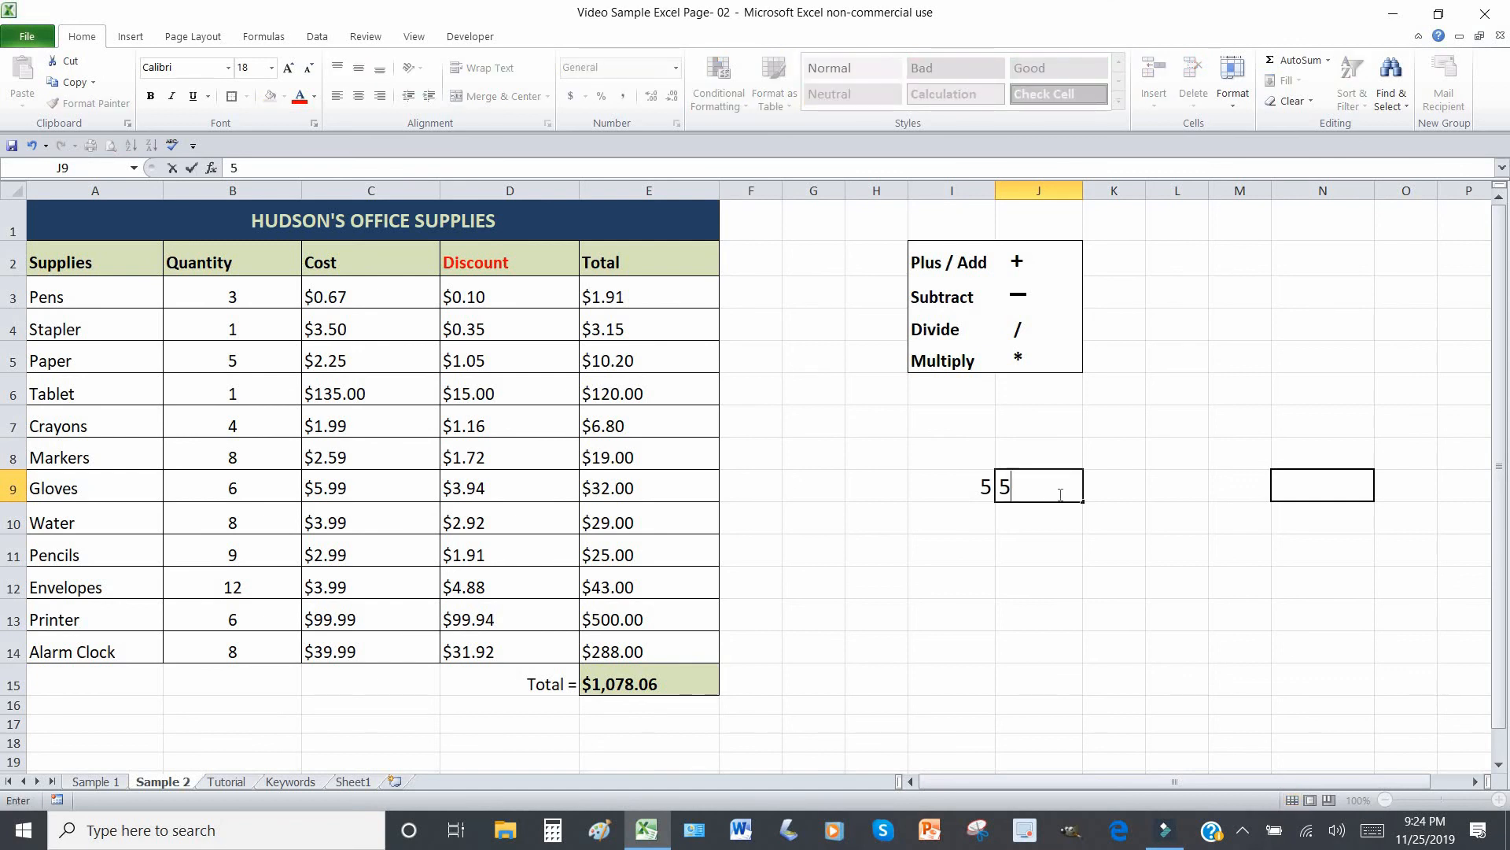
key("BackSpace")
type("6")
left_click(1125, 492)
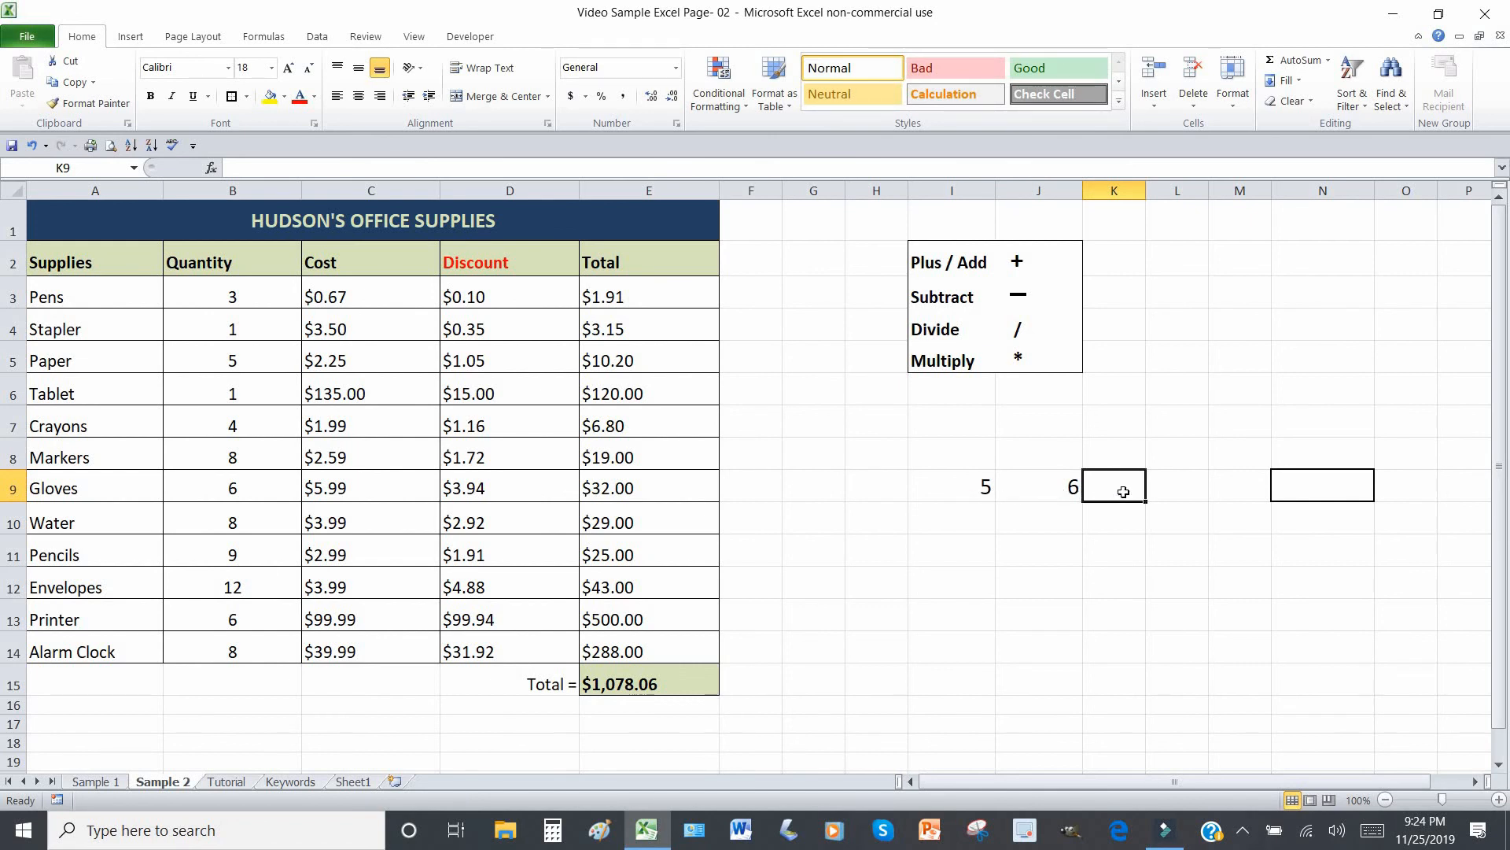
type("4")
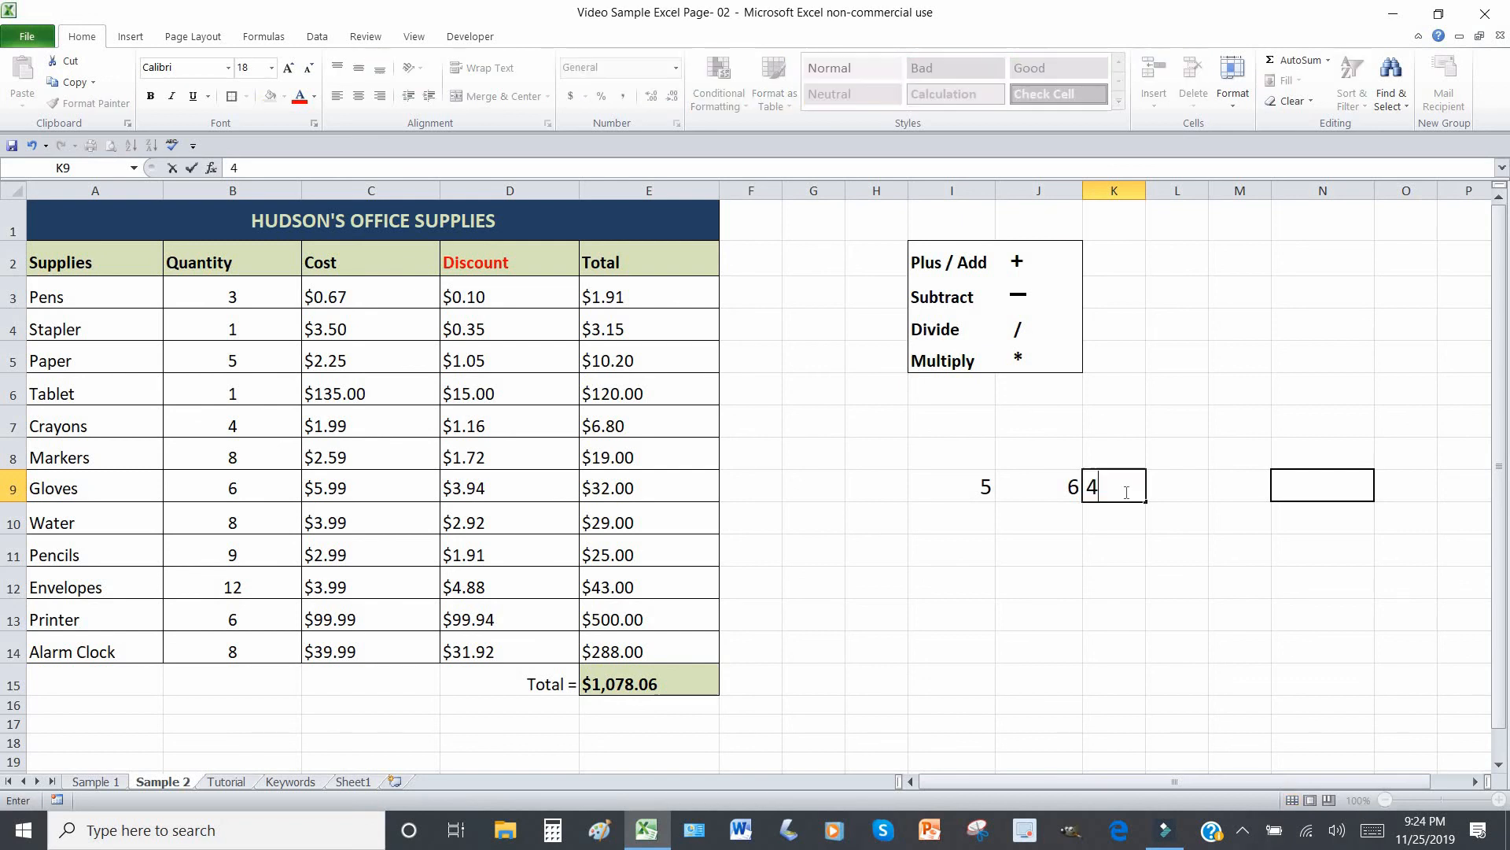
left_click(1187, 492)
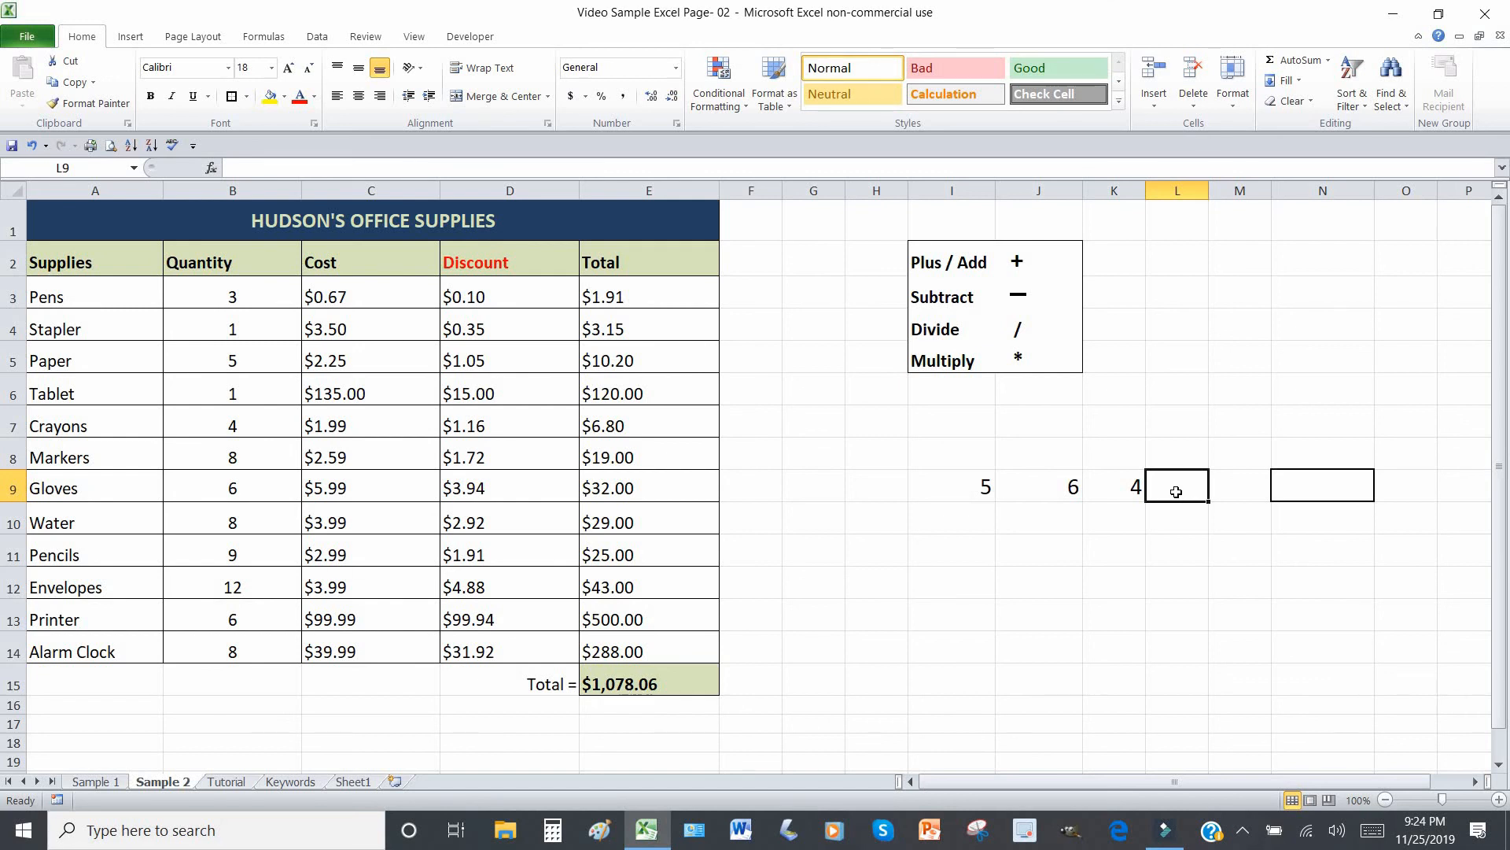
Enter 10 in cell L9 as the fourth number of the practice row.
type("1")
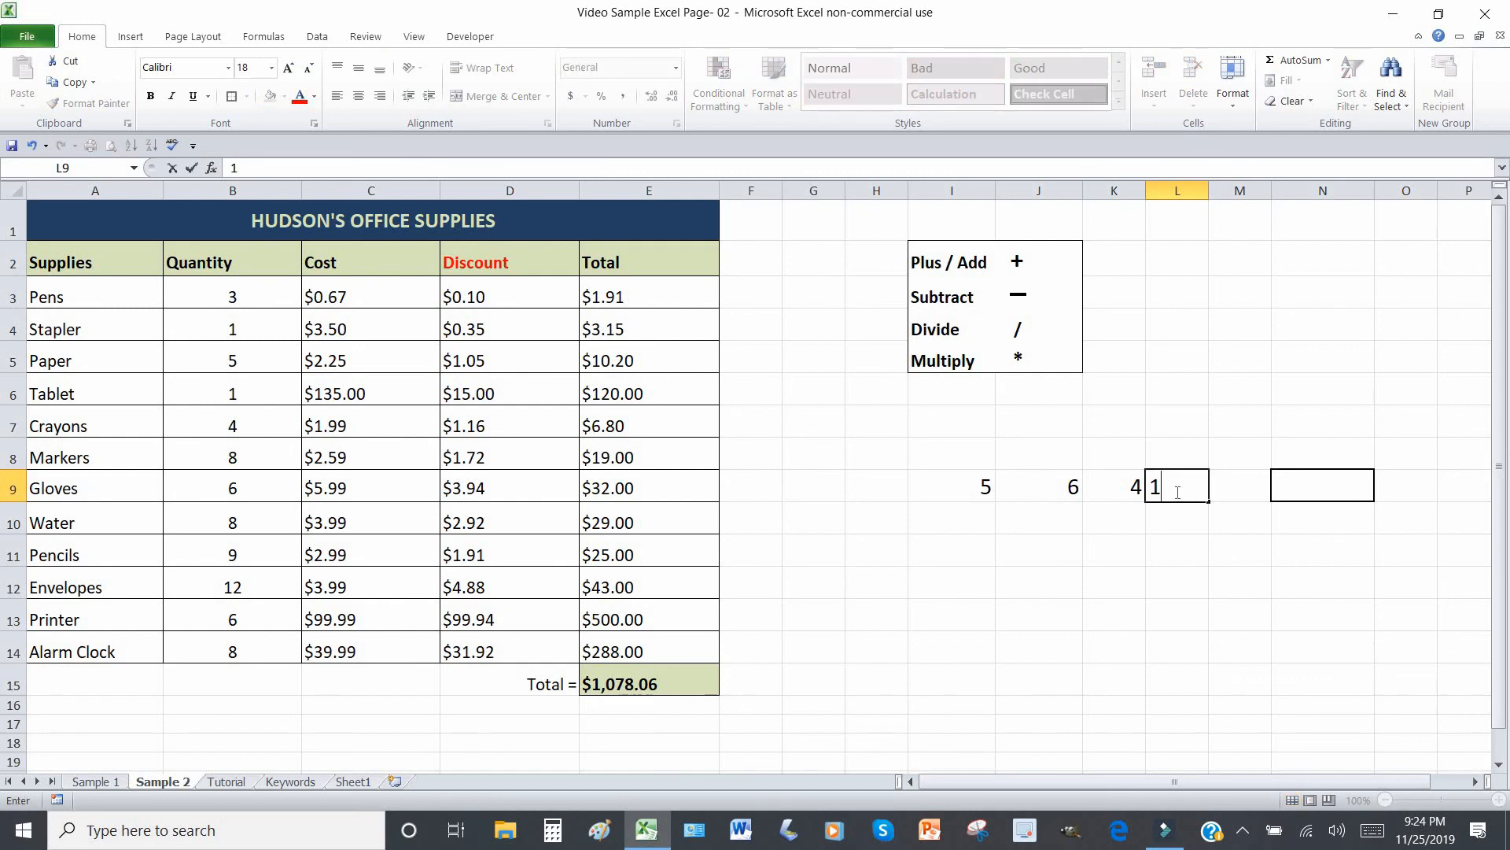
type("0")
left_click(1187, 519)
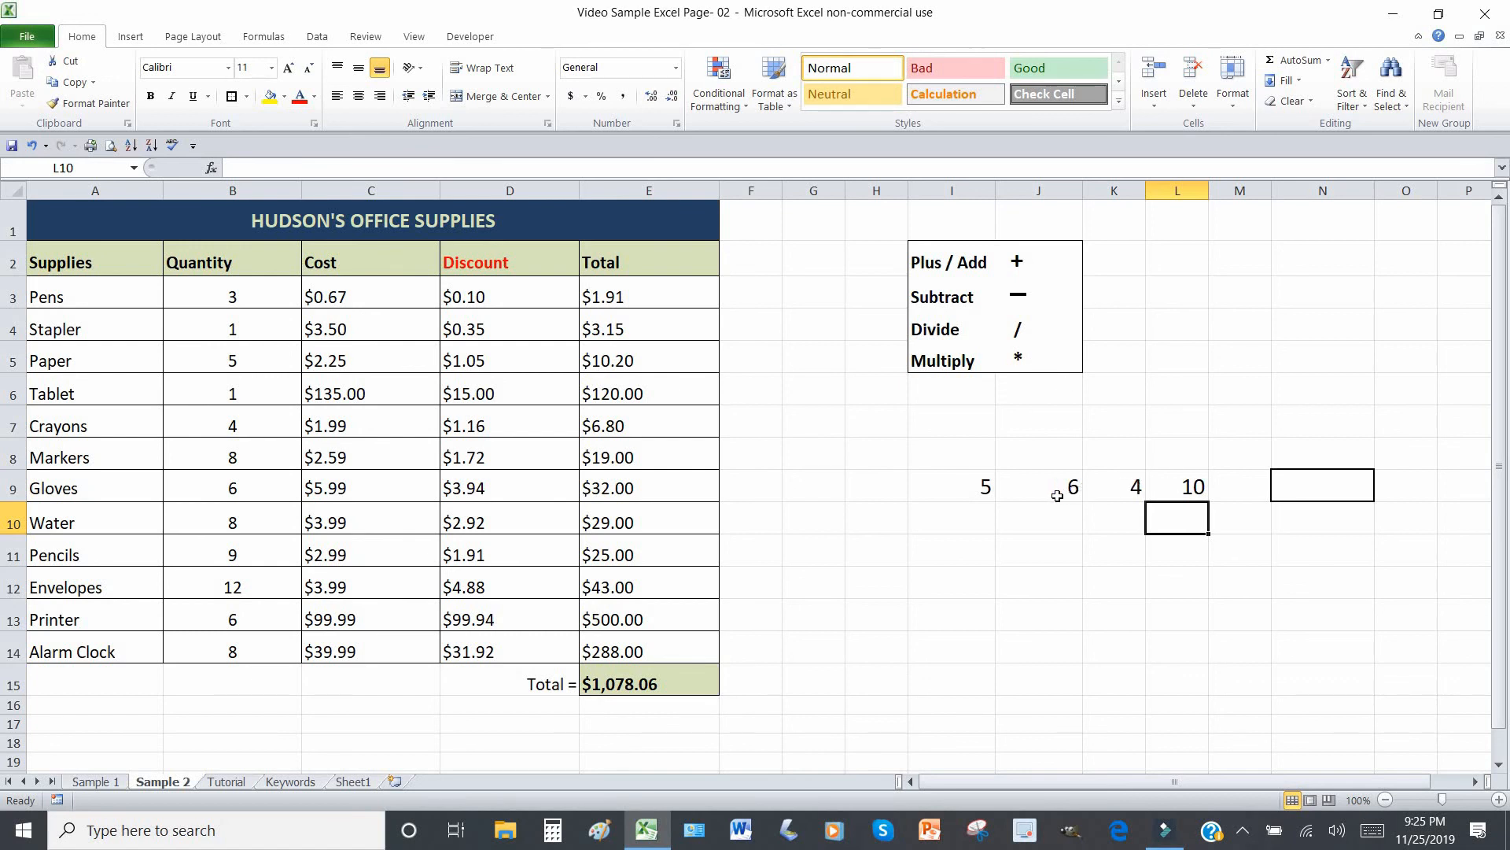
Enter the formula =I9*J9 in the bordered cell N9 to multiply the first two numbers.
left_click(1327, 496)
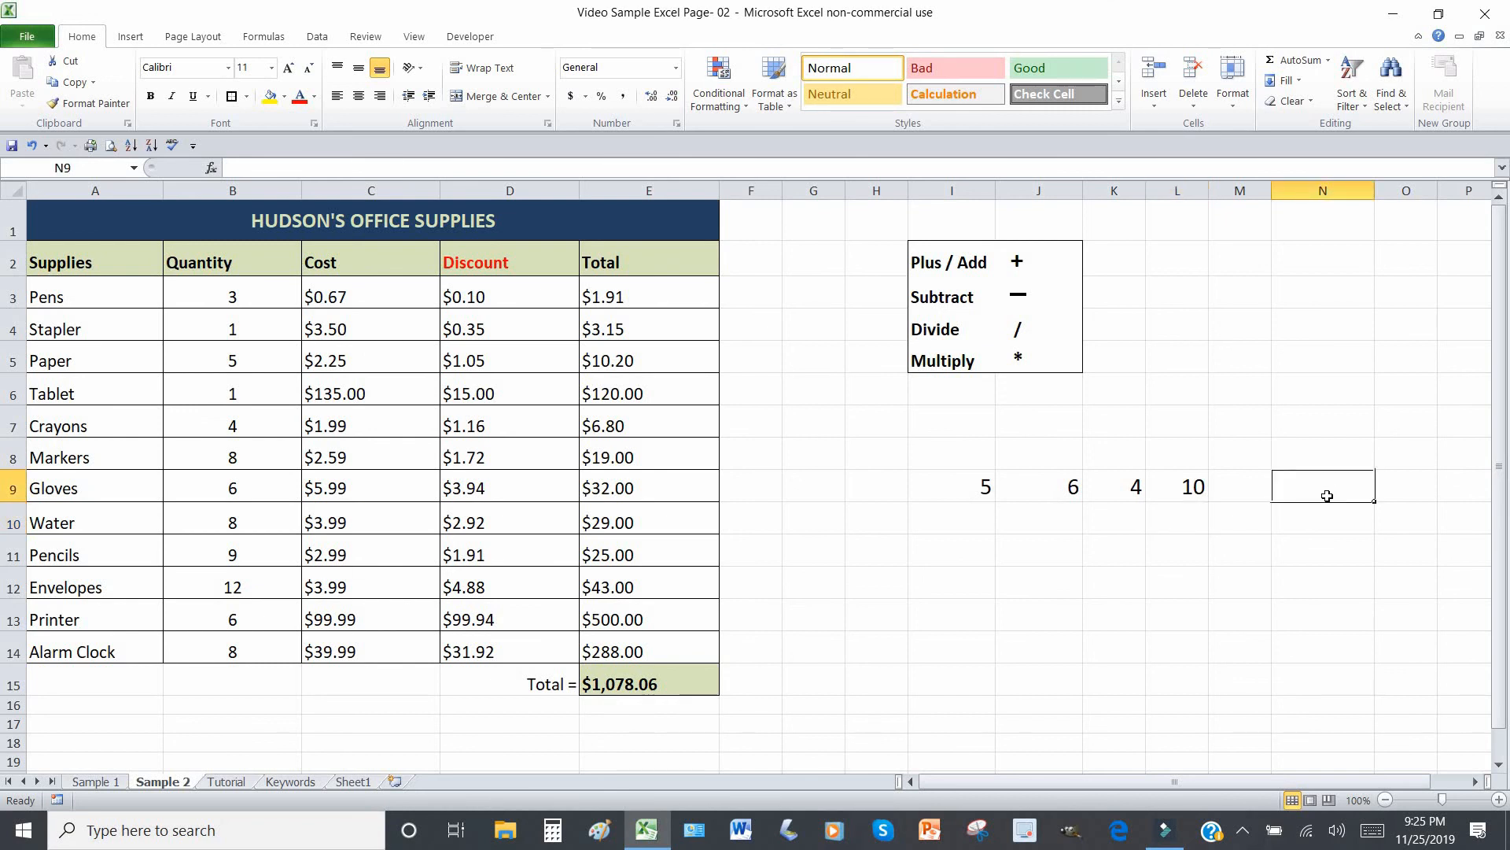
type("=")
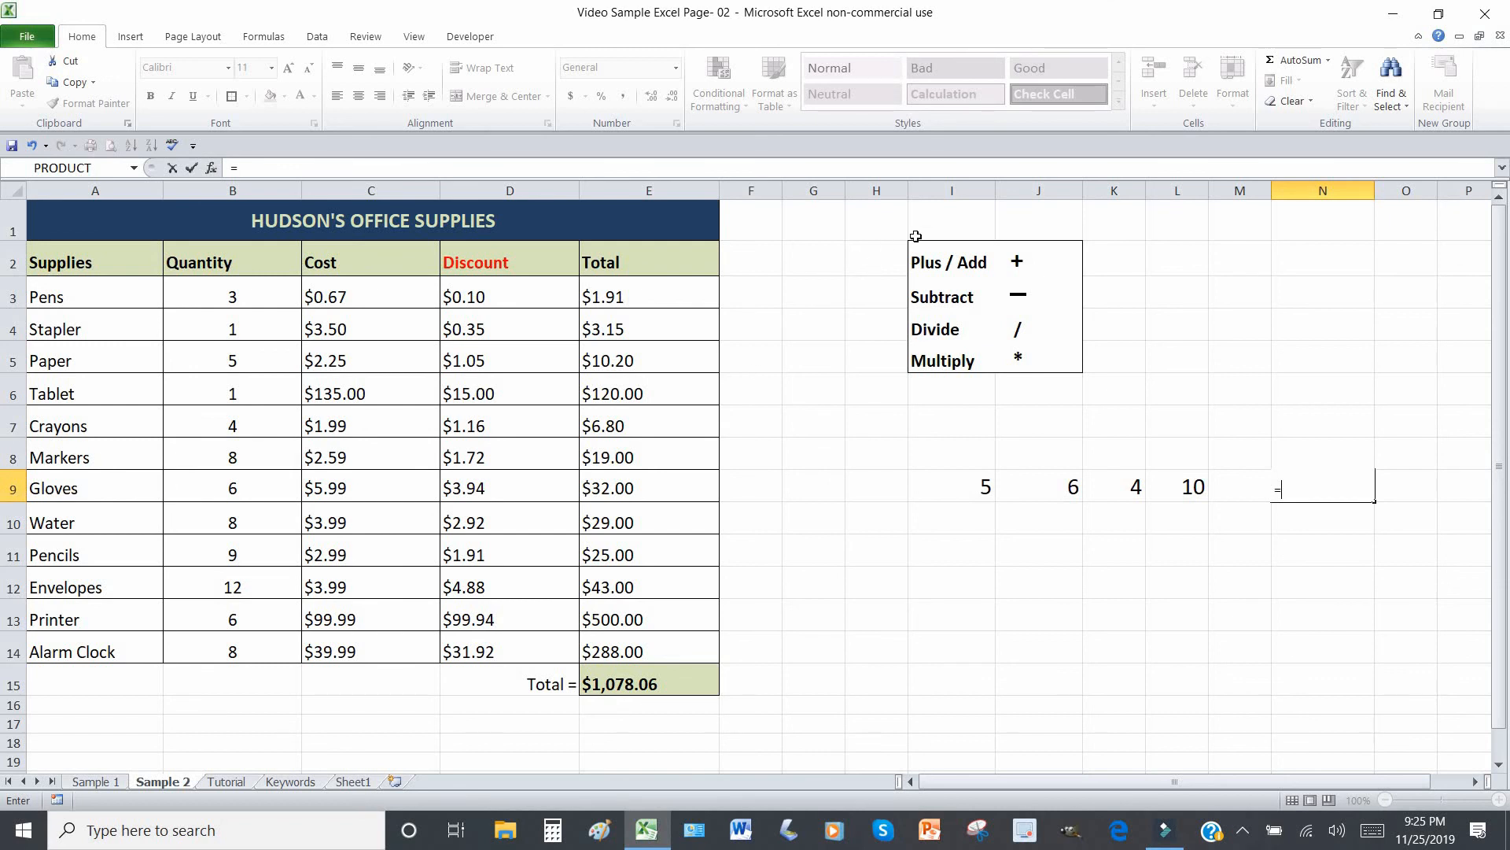
left_click(957, 488)
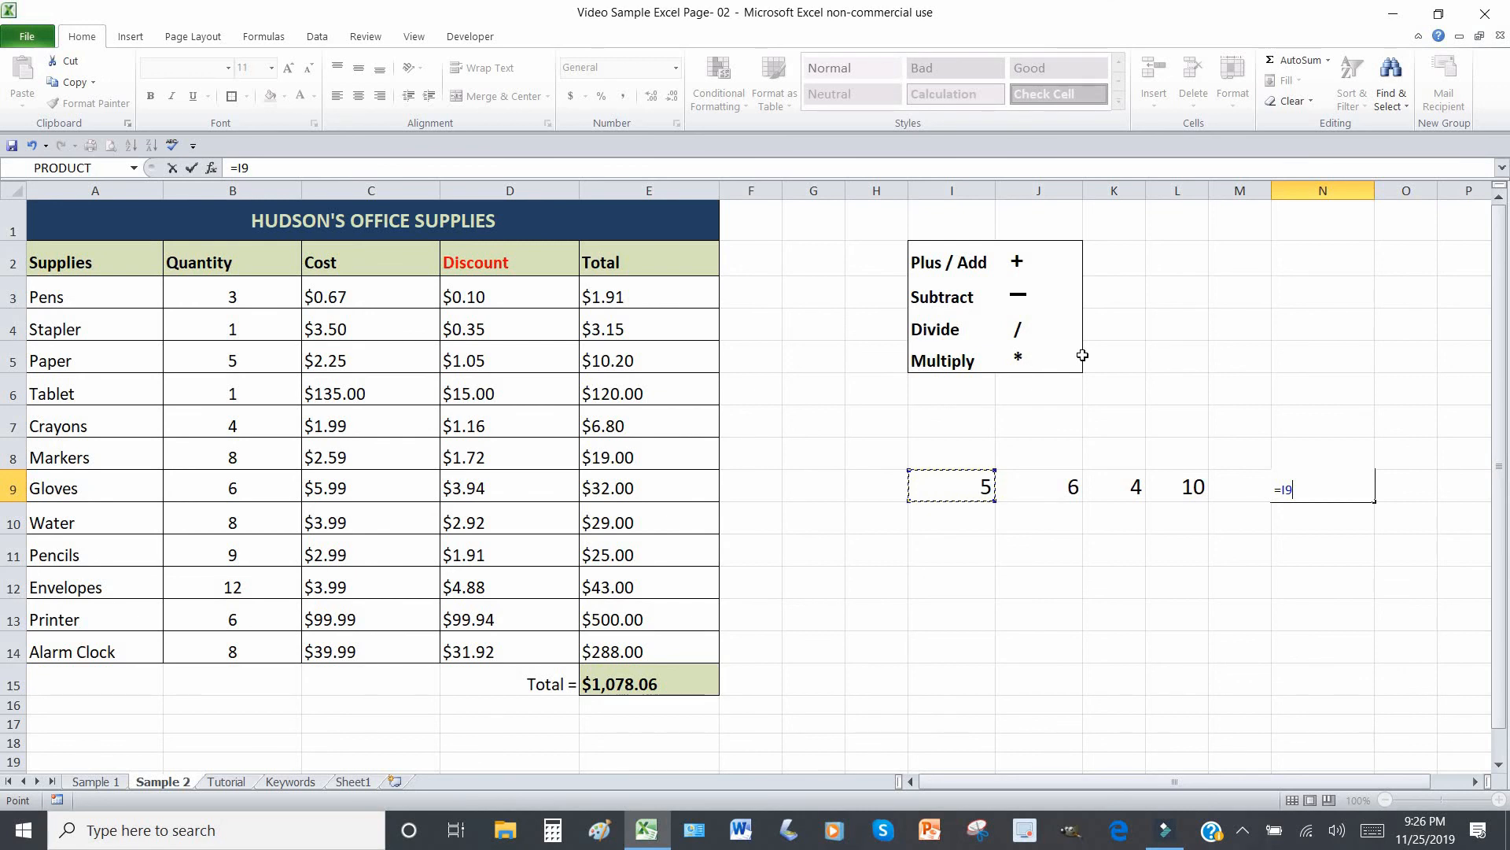
type("*")
left_click(1046, 489)
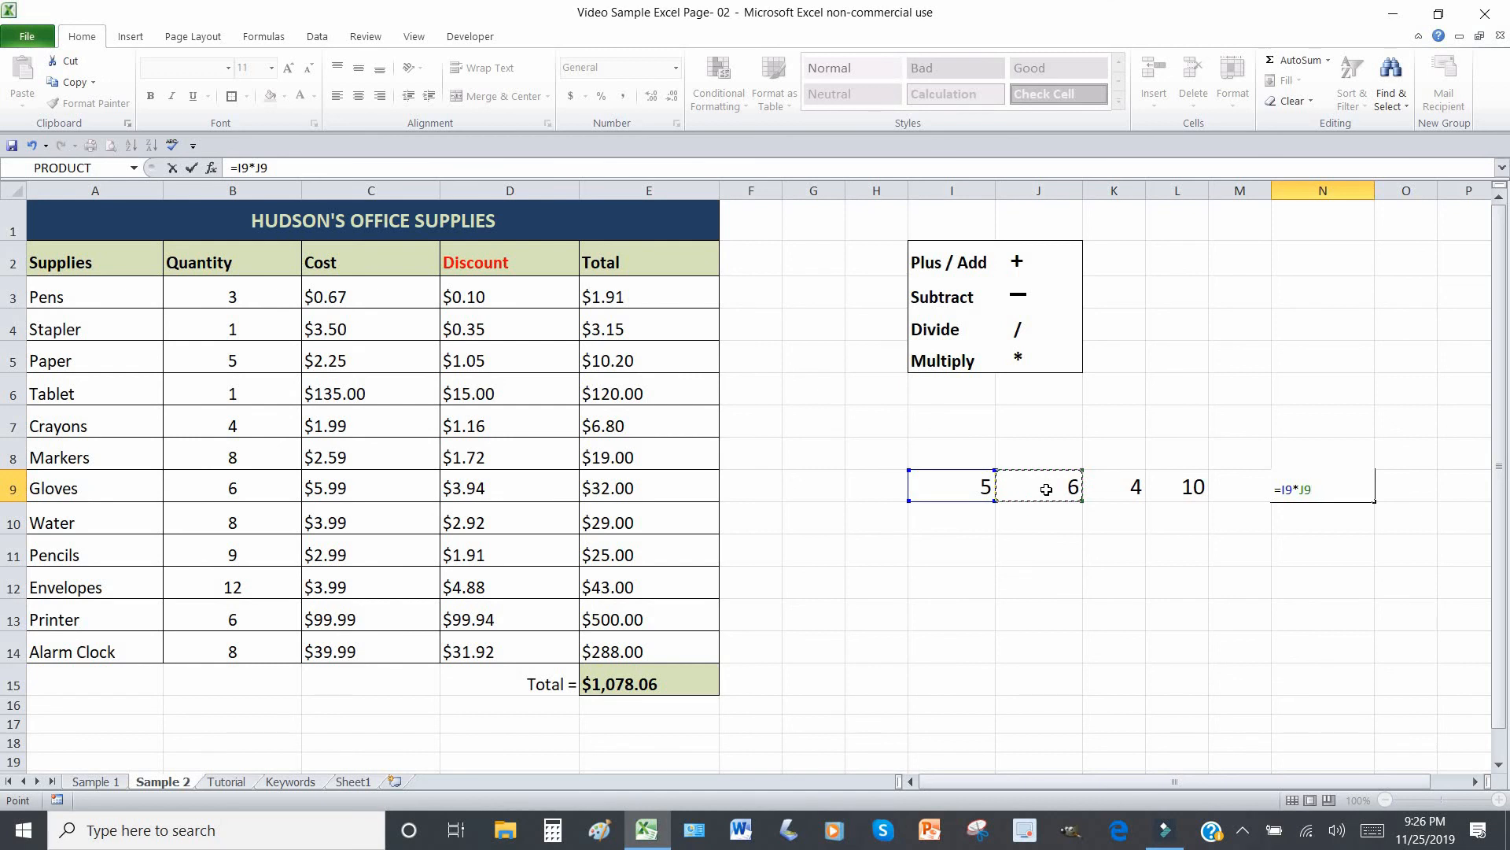
key("Return")
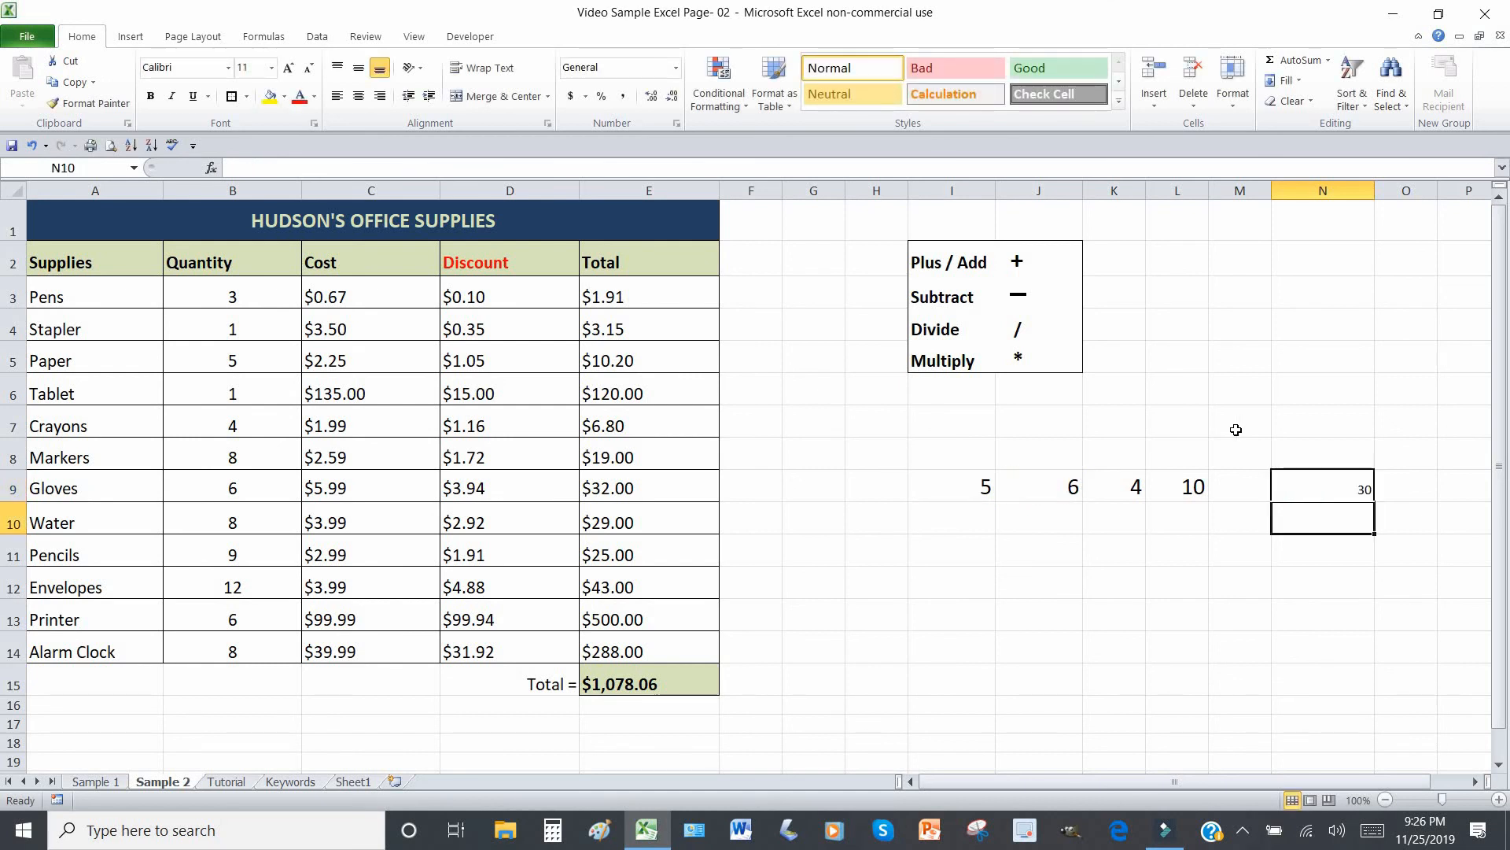
Increase the font size of the result in N9 to 16.
left_click(1298, 491)
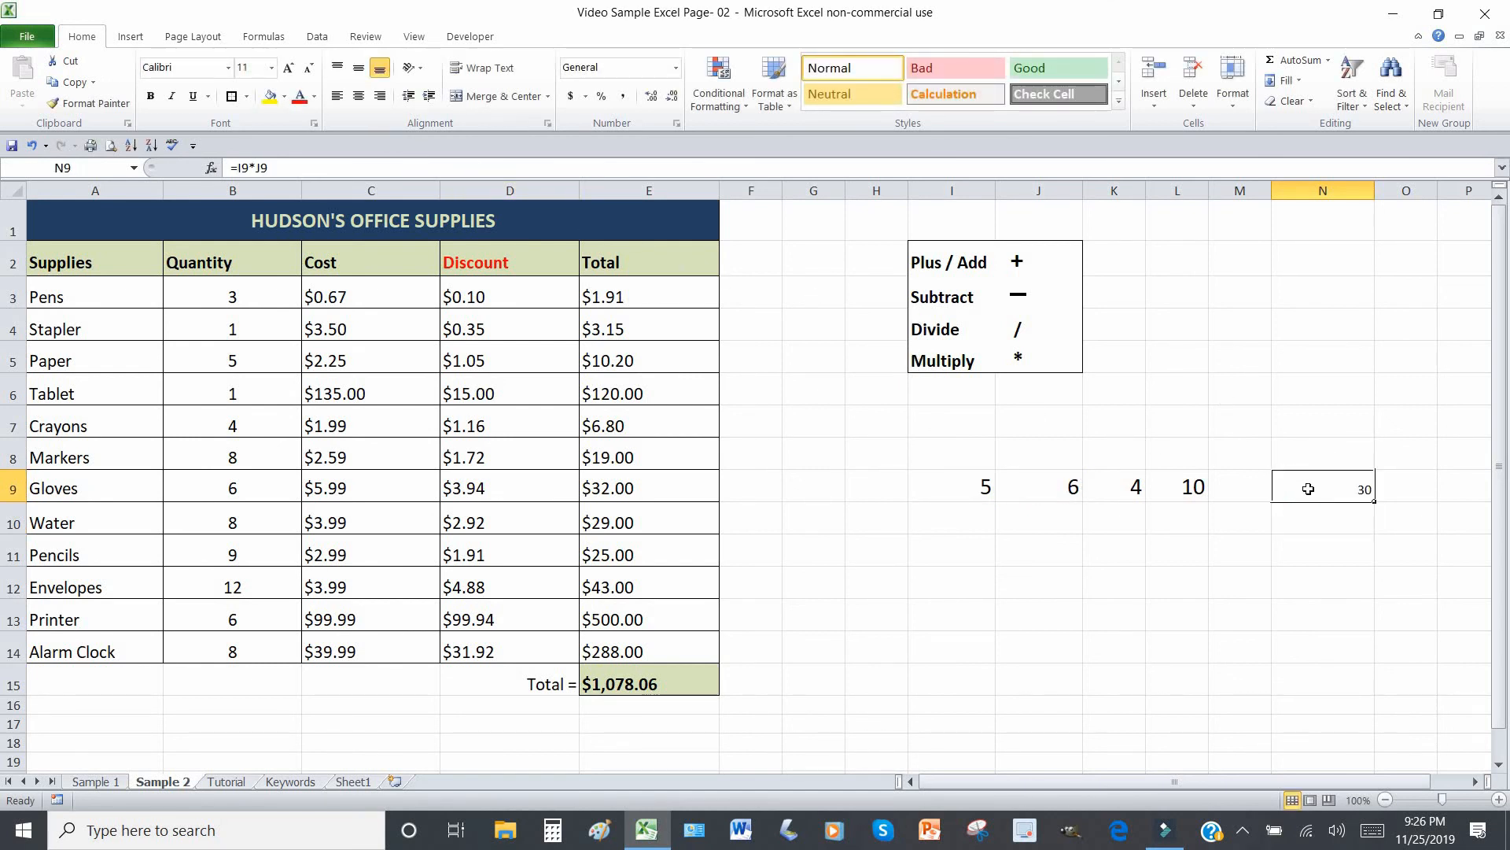
left_click(287, 68)
left_click(288, 67)
left_click(287, 68)
left_click(1172, 566)
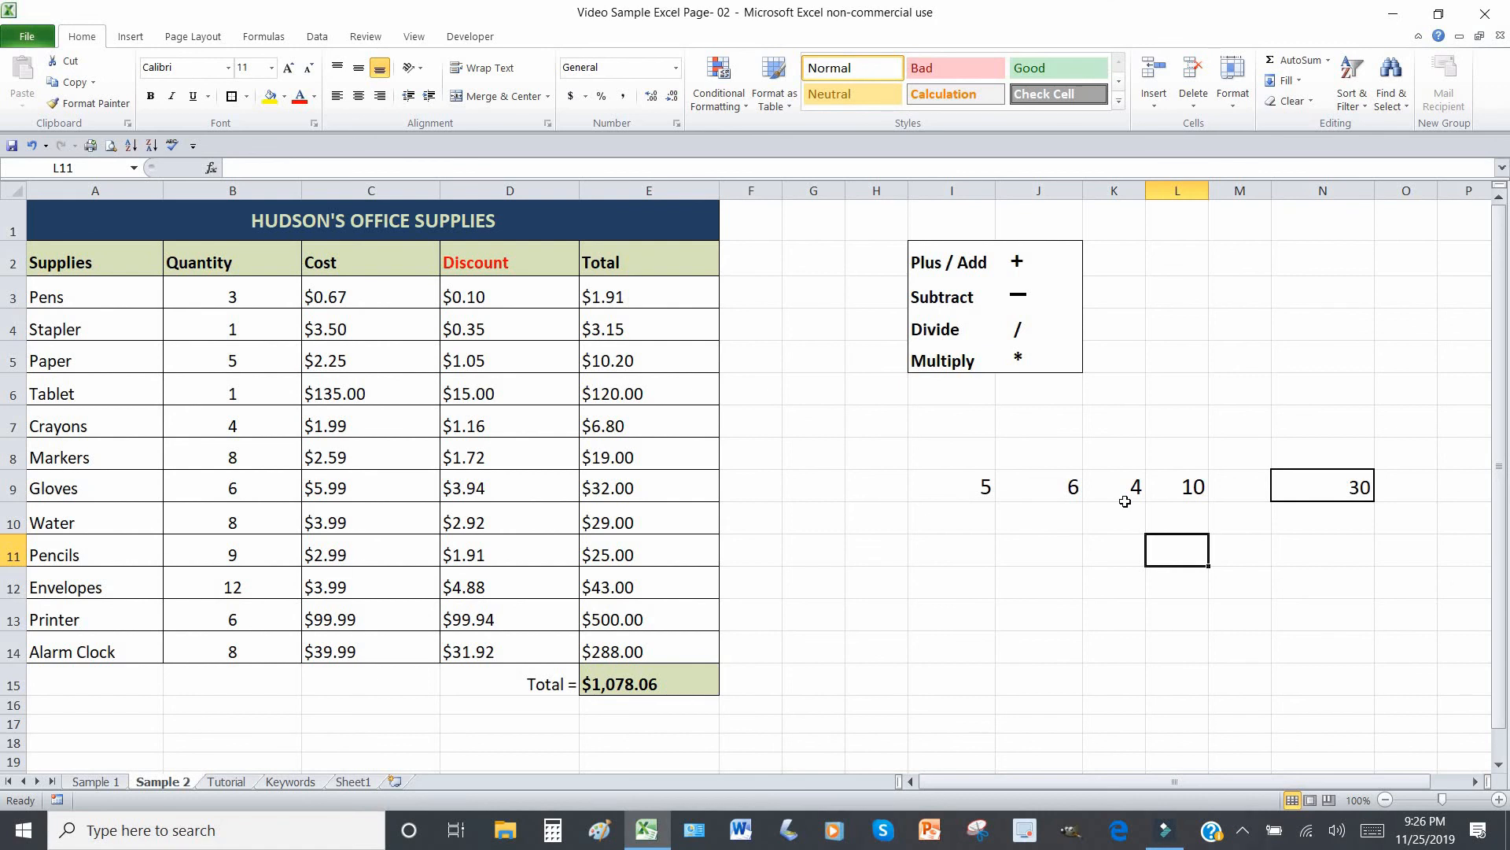
left_click(1304, 491)
double_click(1304, 491)
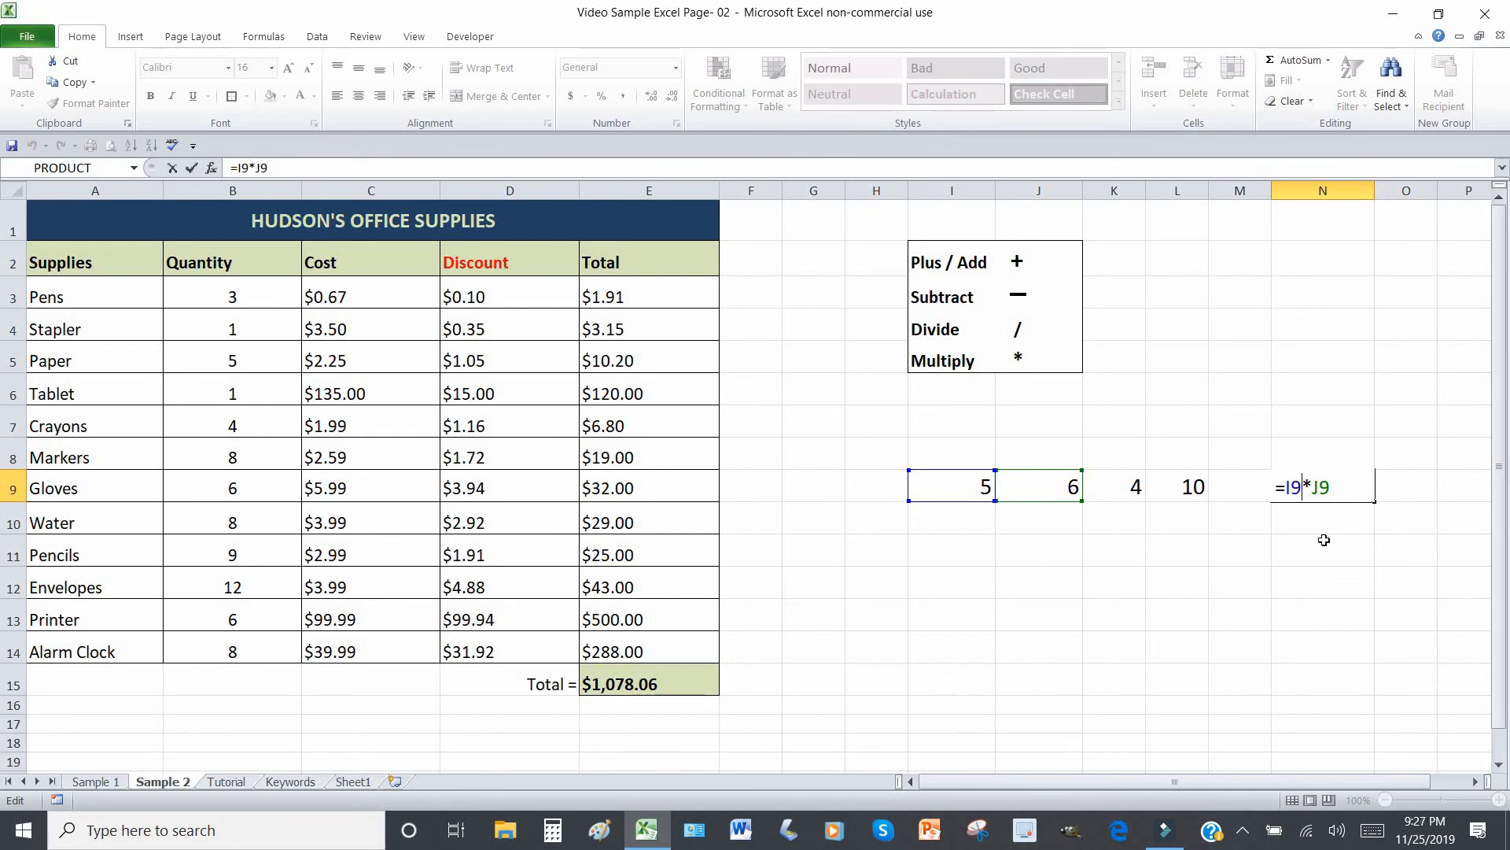
key("Return")
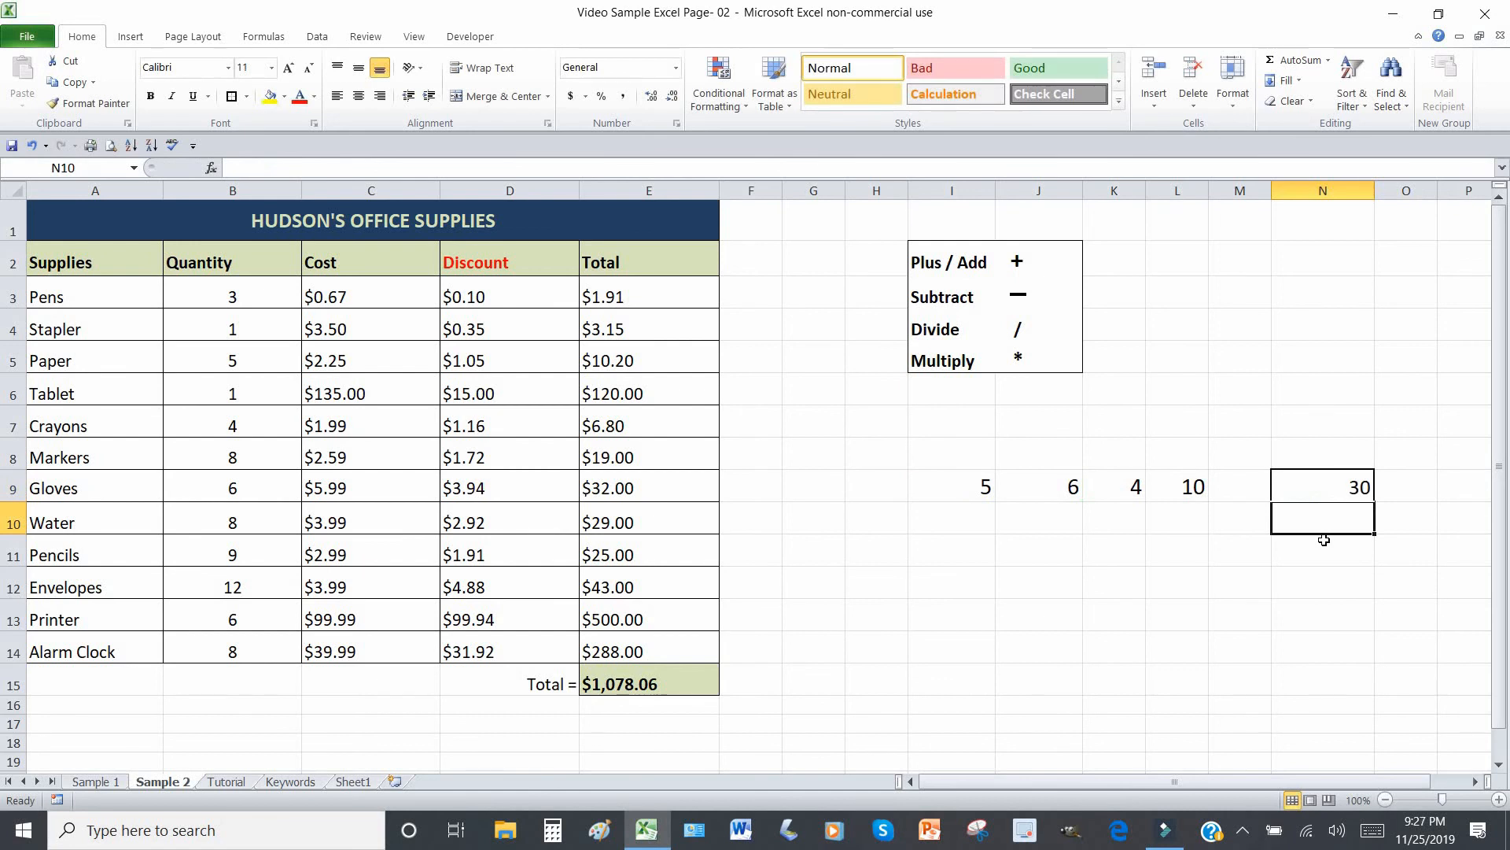
Extend the formula in N9 to subtract K9, making it =I9*J9-K9.
left_click(1332, 484)
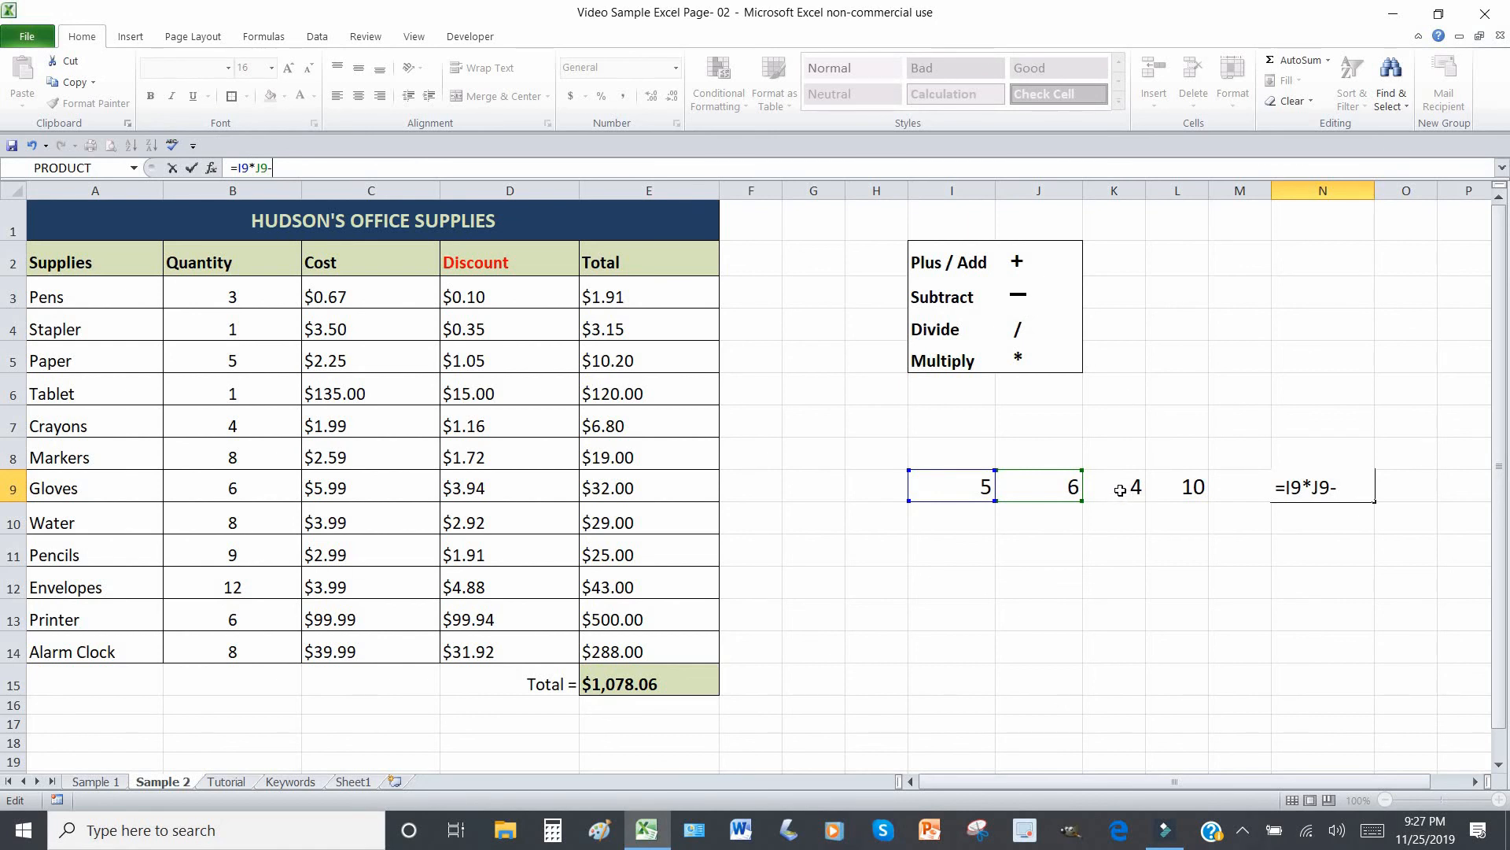
left_click(1120, 490)
key("Return")
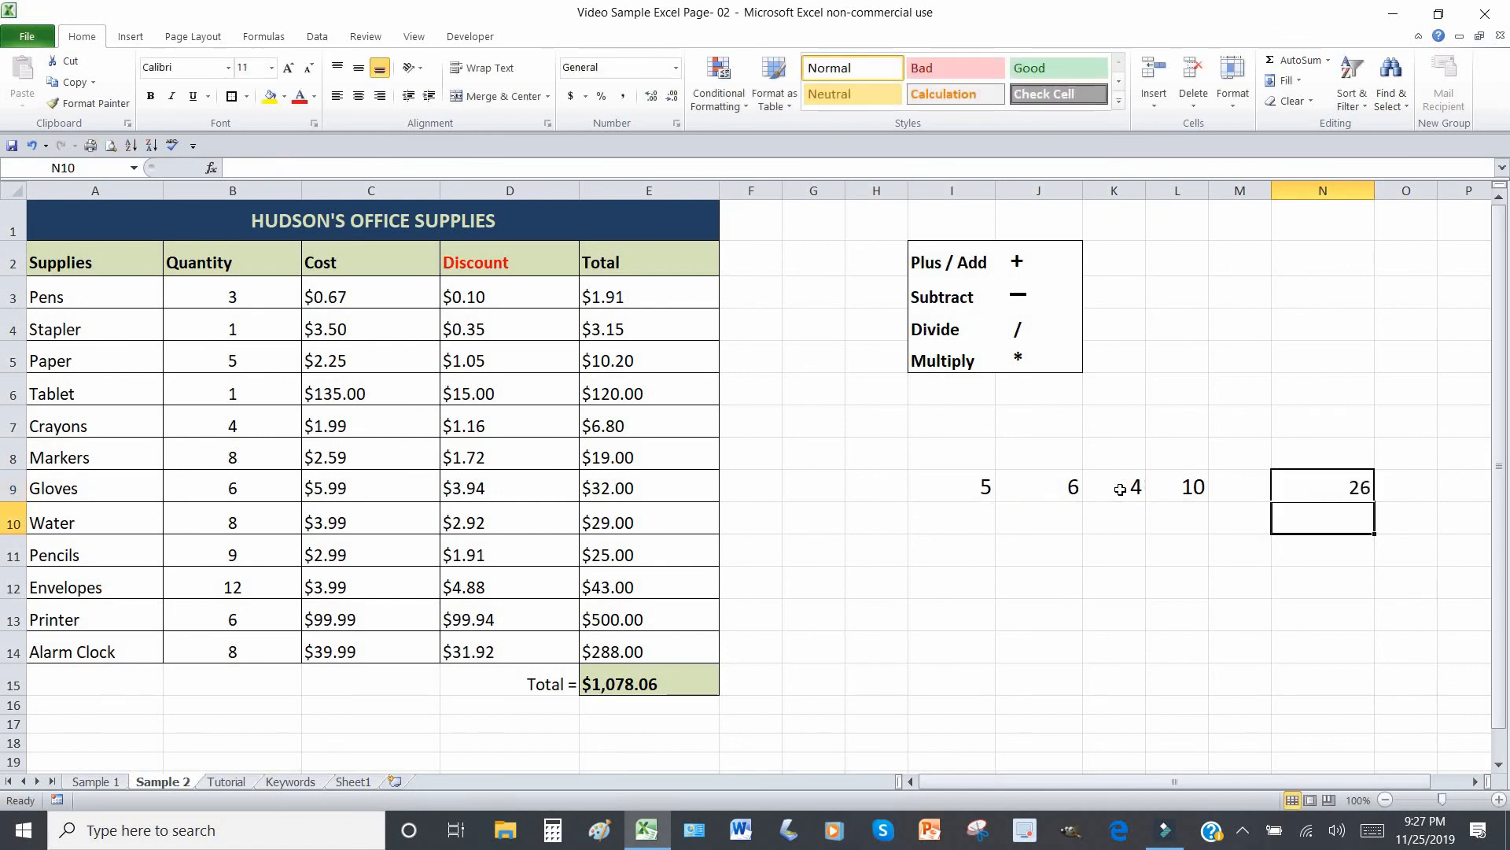
left_click(1364, 577)
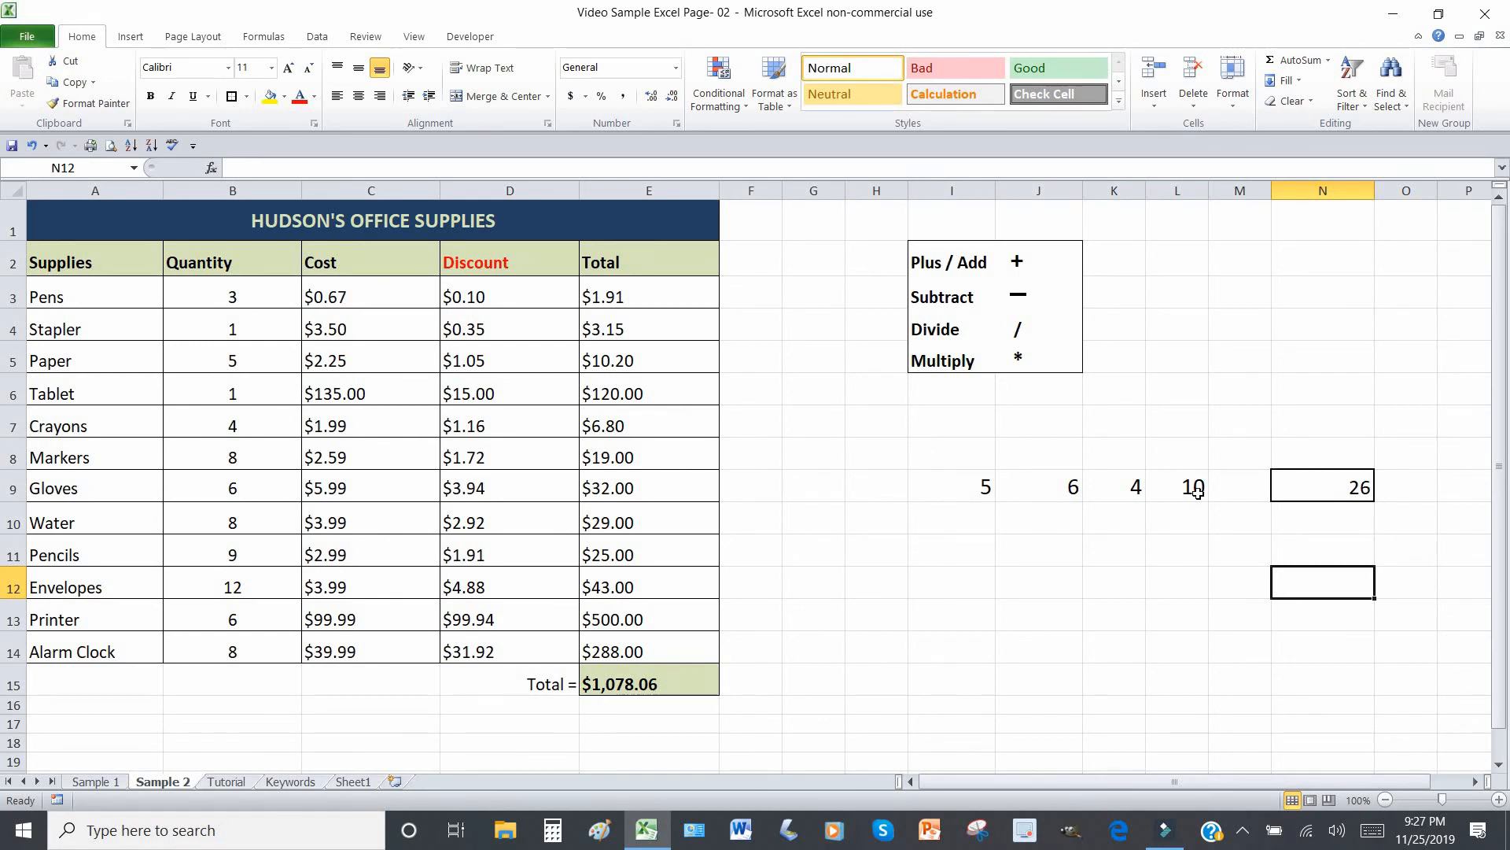
Add L9 to the end of the formula in N9, making it =I9*J9-K9+L9.
double_click(1318, 488)
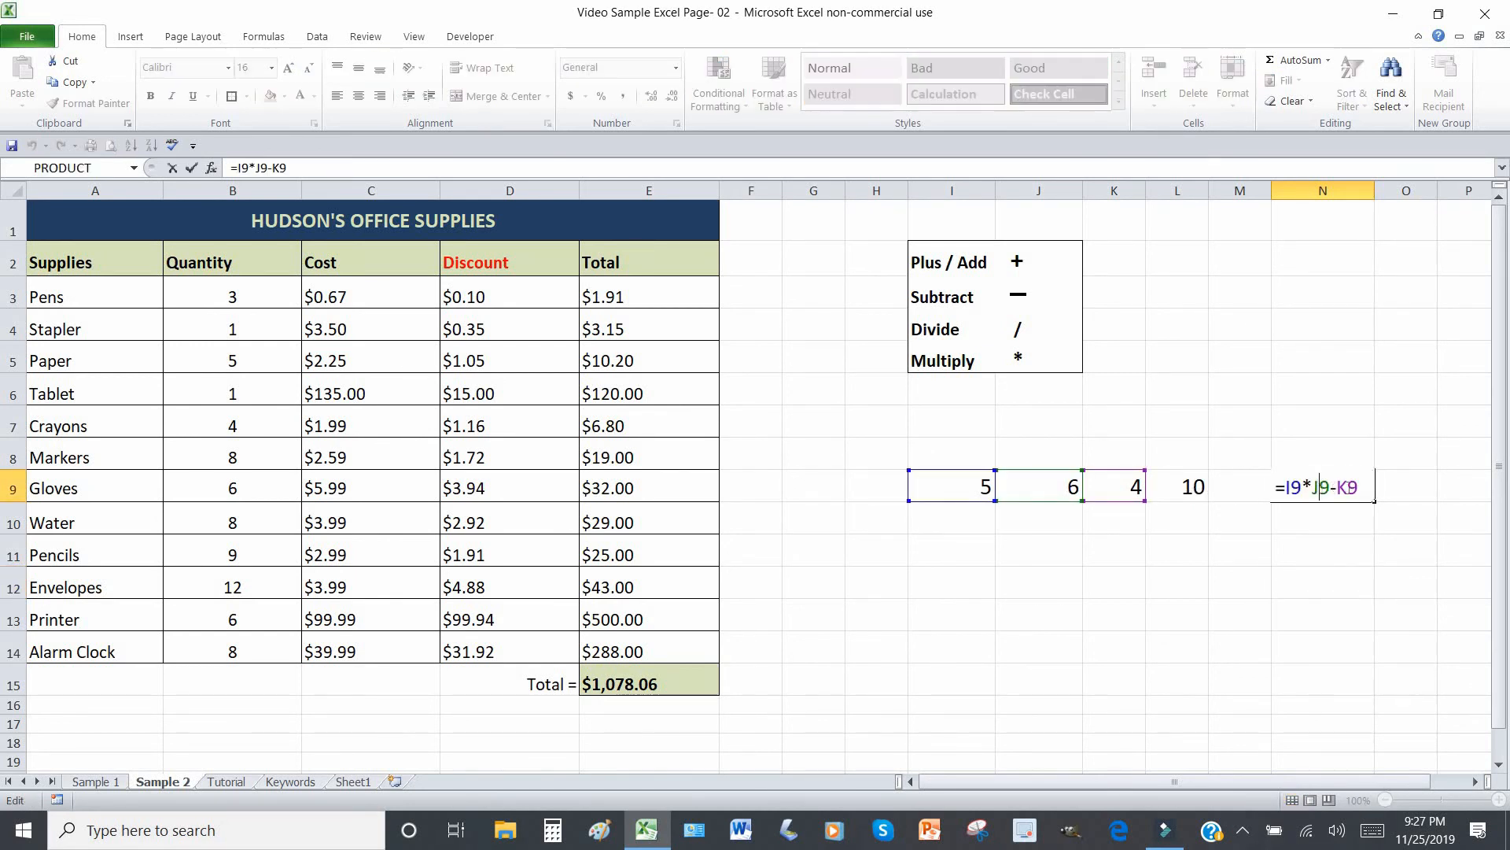
left_click(1358, 487)
type("+")
left_click(1180, 487)
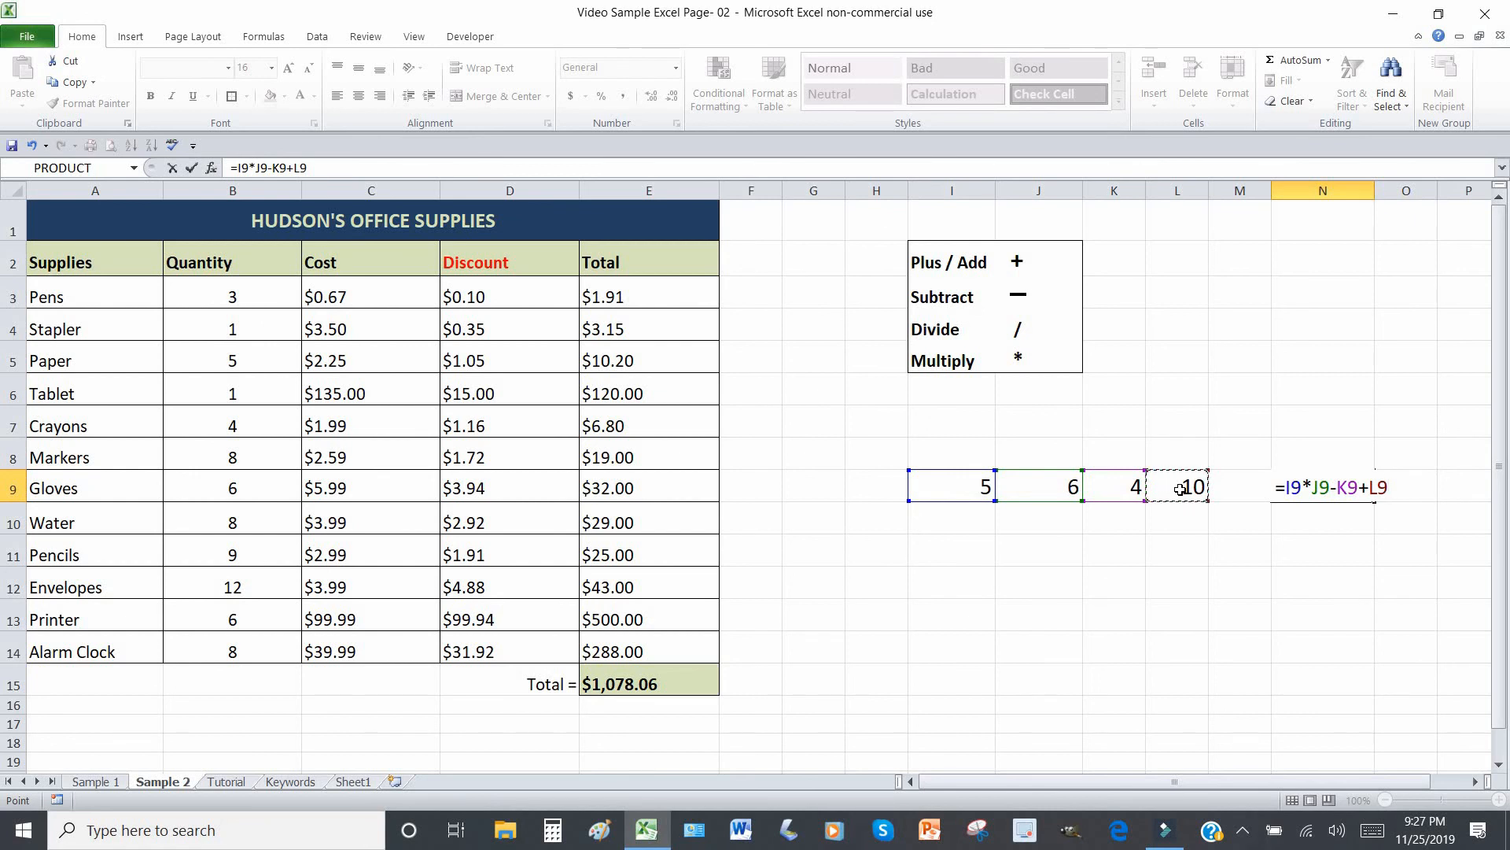
key("Return")
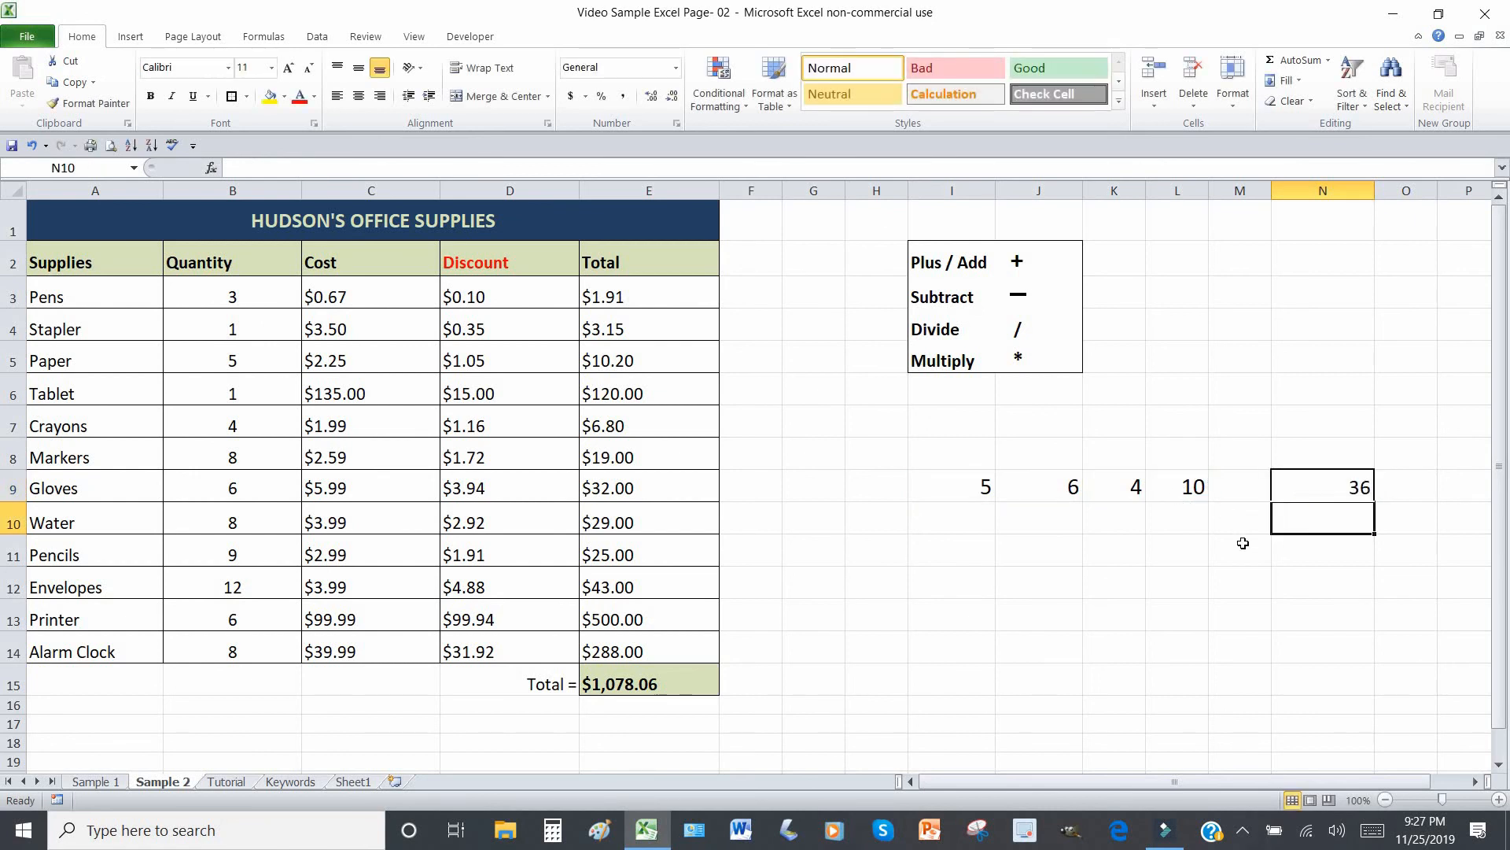
left_click(1240, 584)
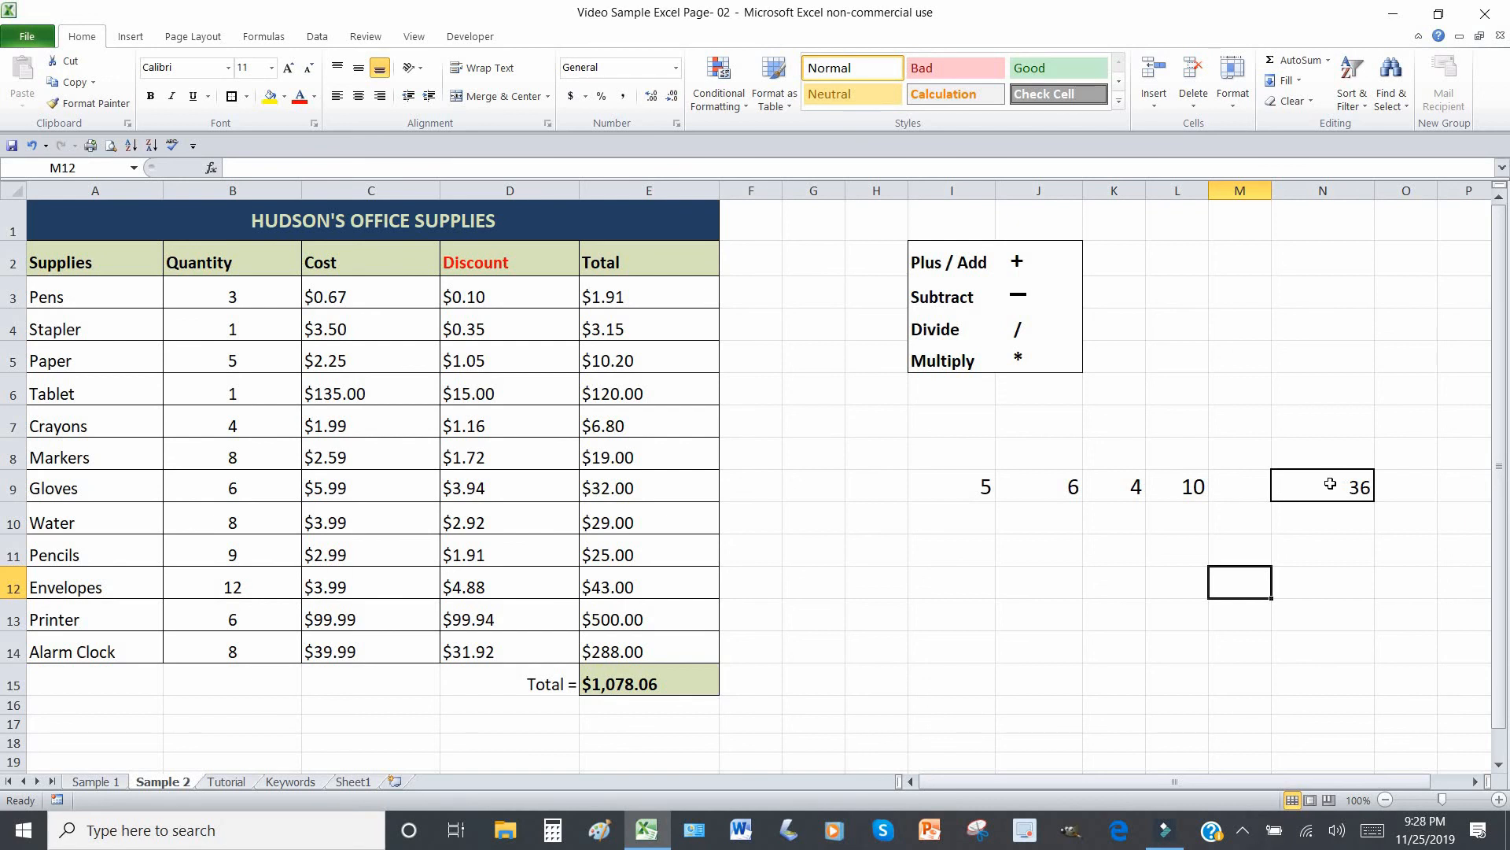
Enter 36 in cell K11 to start a division example.
left_click(1120, 550)
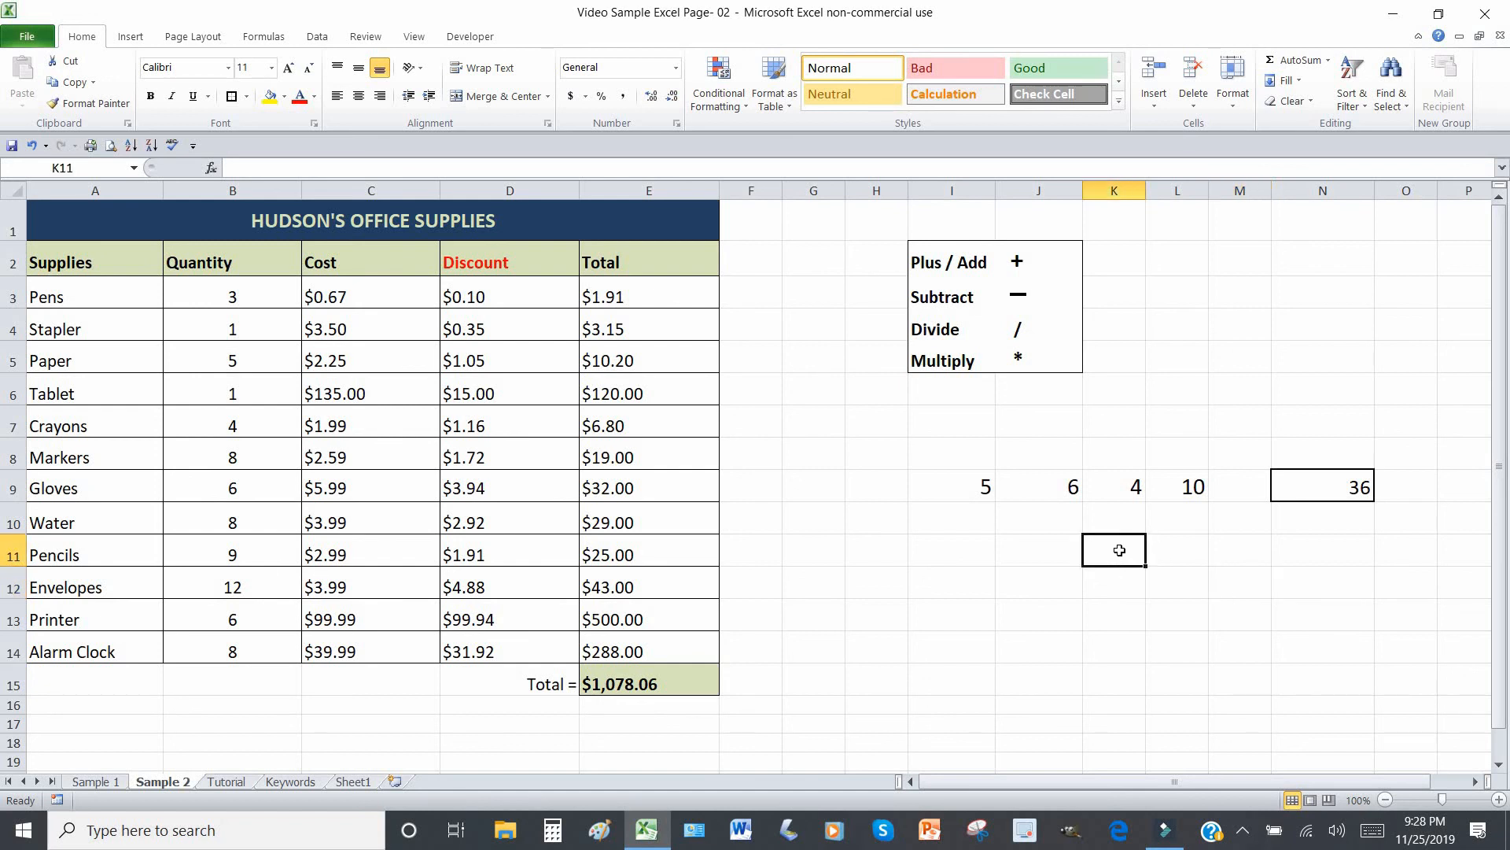
type("3")
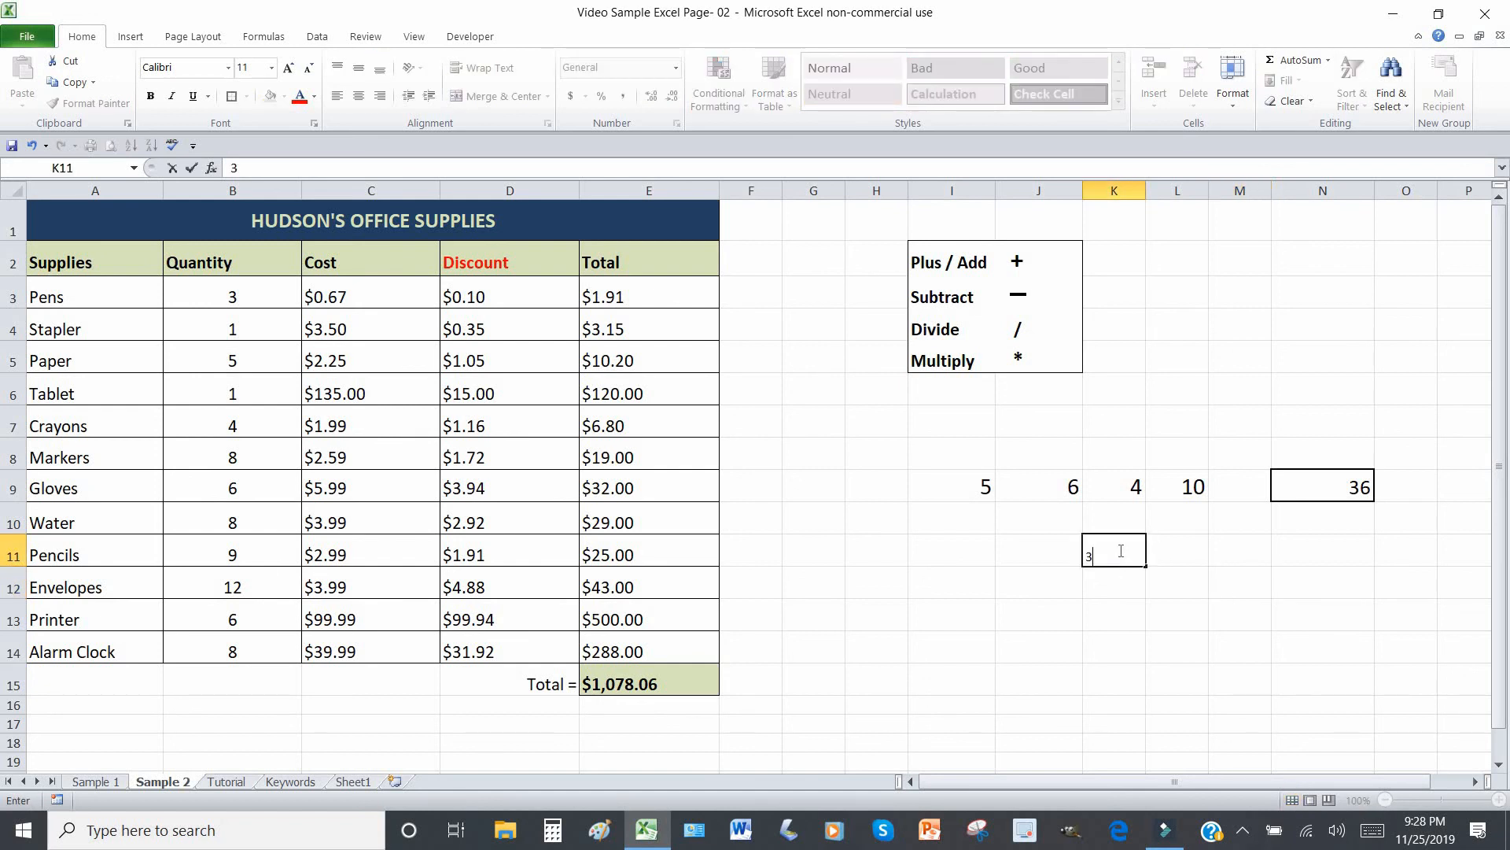
type("6")
left_click(1161, 587)
Increase the font size of cells K11 and L11 to 18.
left_click_drag(1123, 560, 1177, 555)
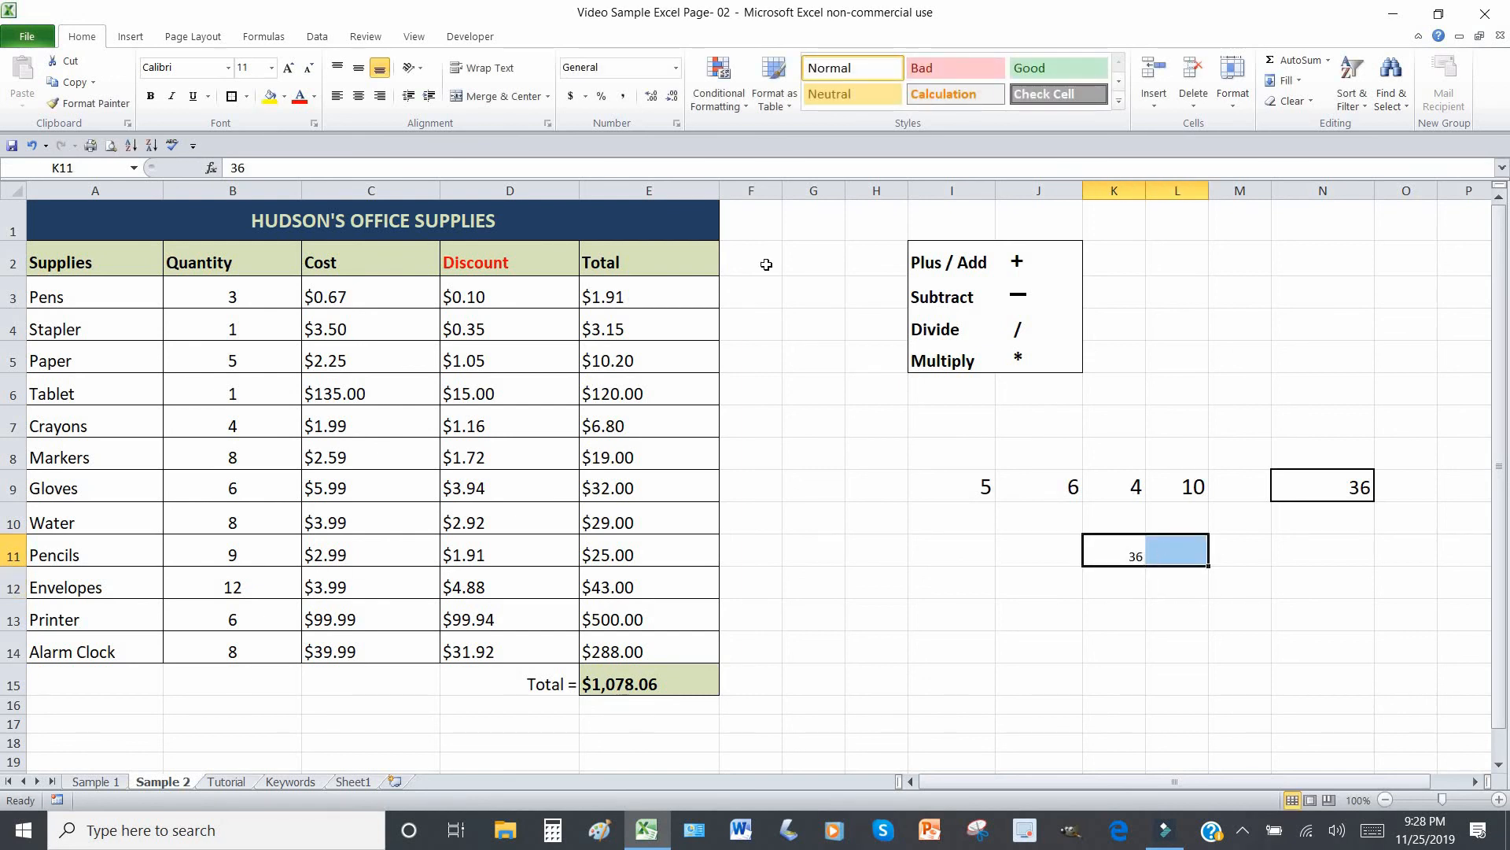
left_click(289, 68)
left_click(289, 67)
left_click(288, 68)
left_click(289, 67)
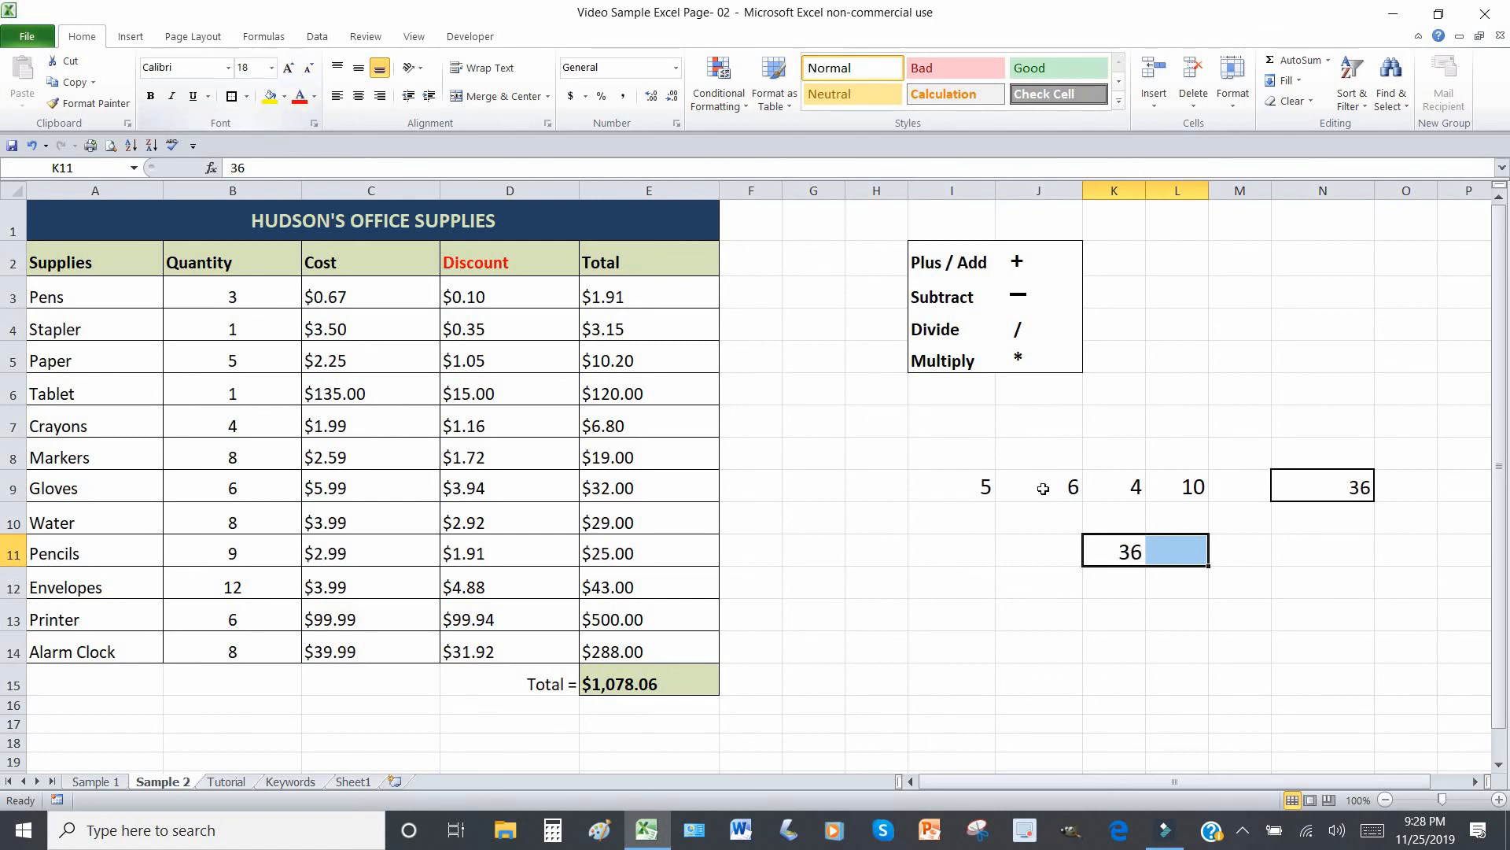
Enter 12 in cell L11 and put an outline border around the result cell N11.
left_click(1172, 551)
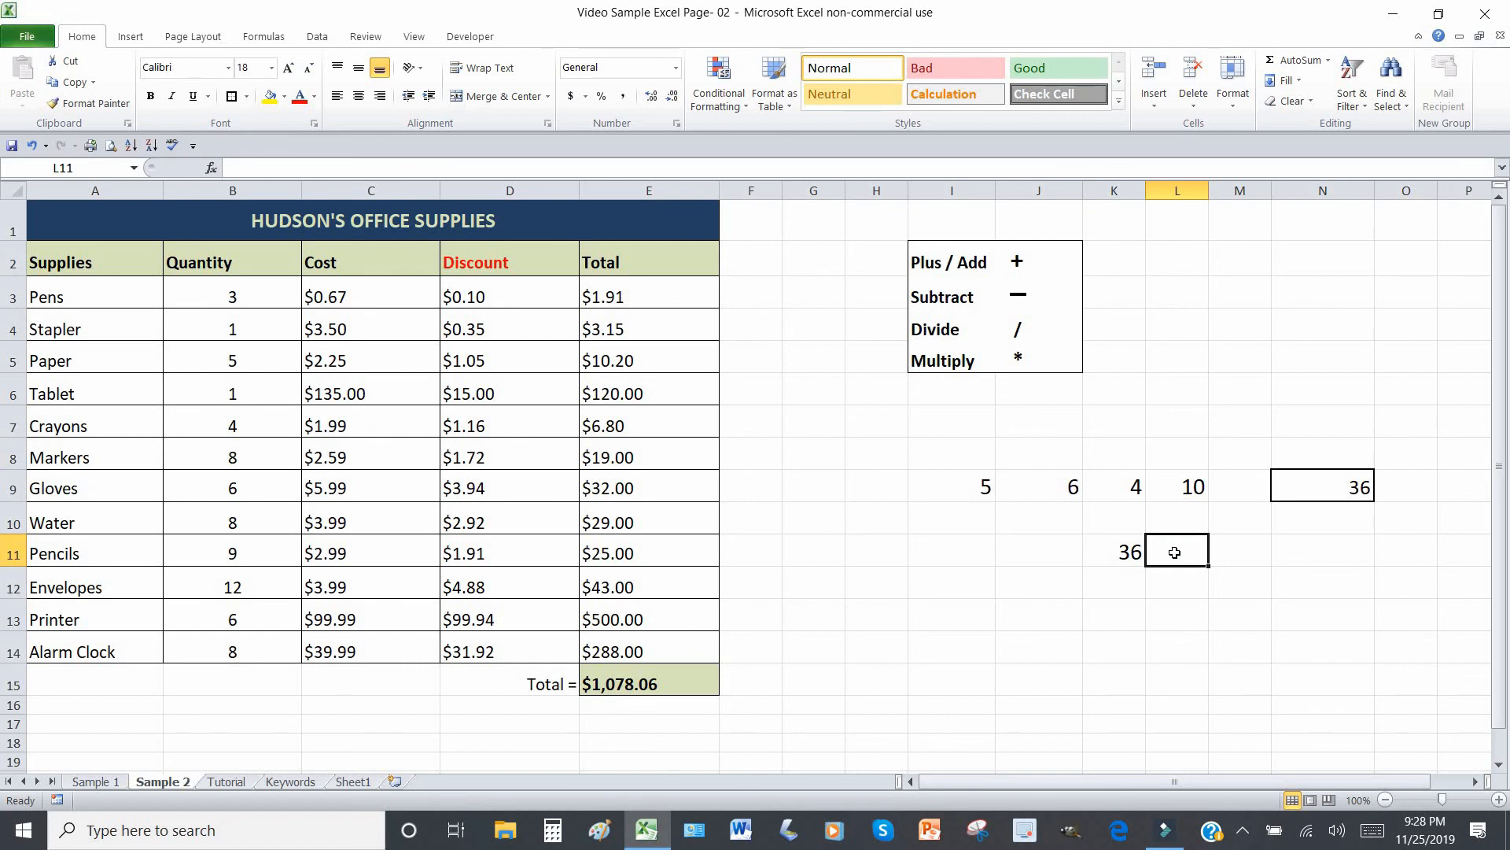
type("12")
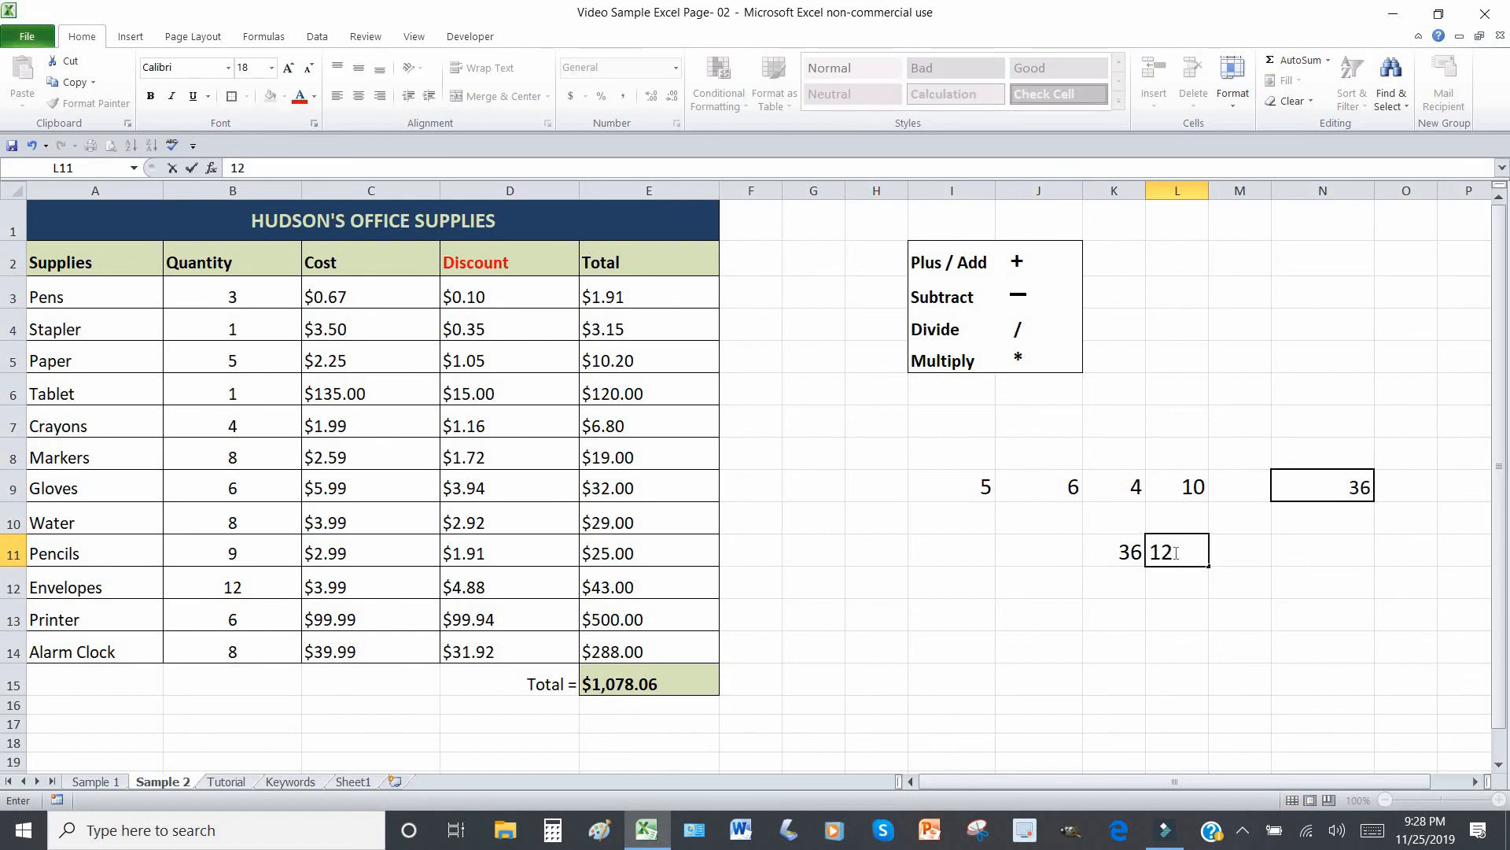
left_click(1302, 552)
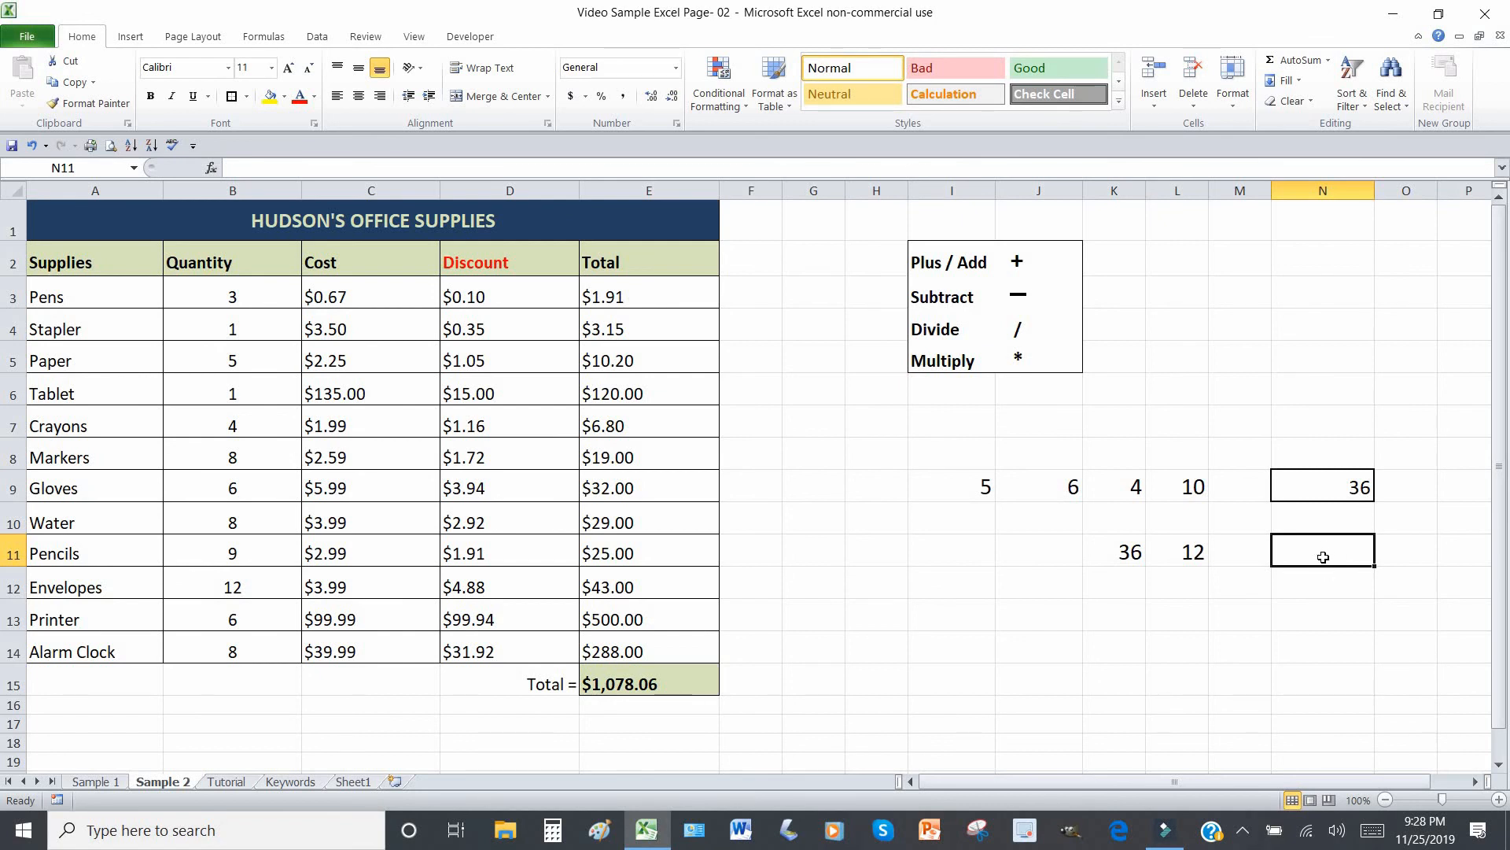
left_click(234, 96)
left_click(1251, 661)
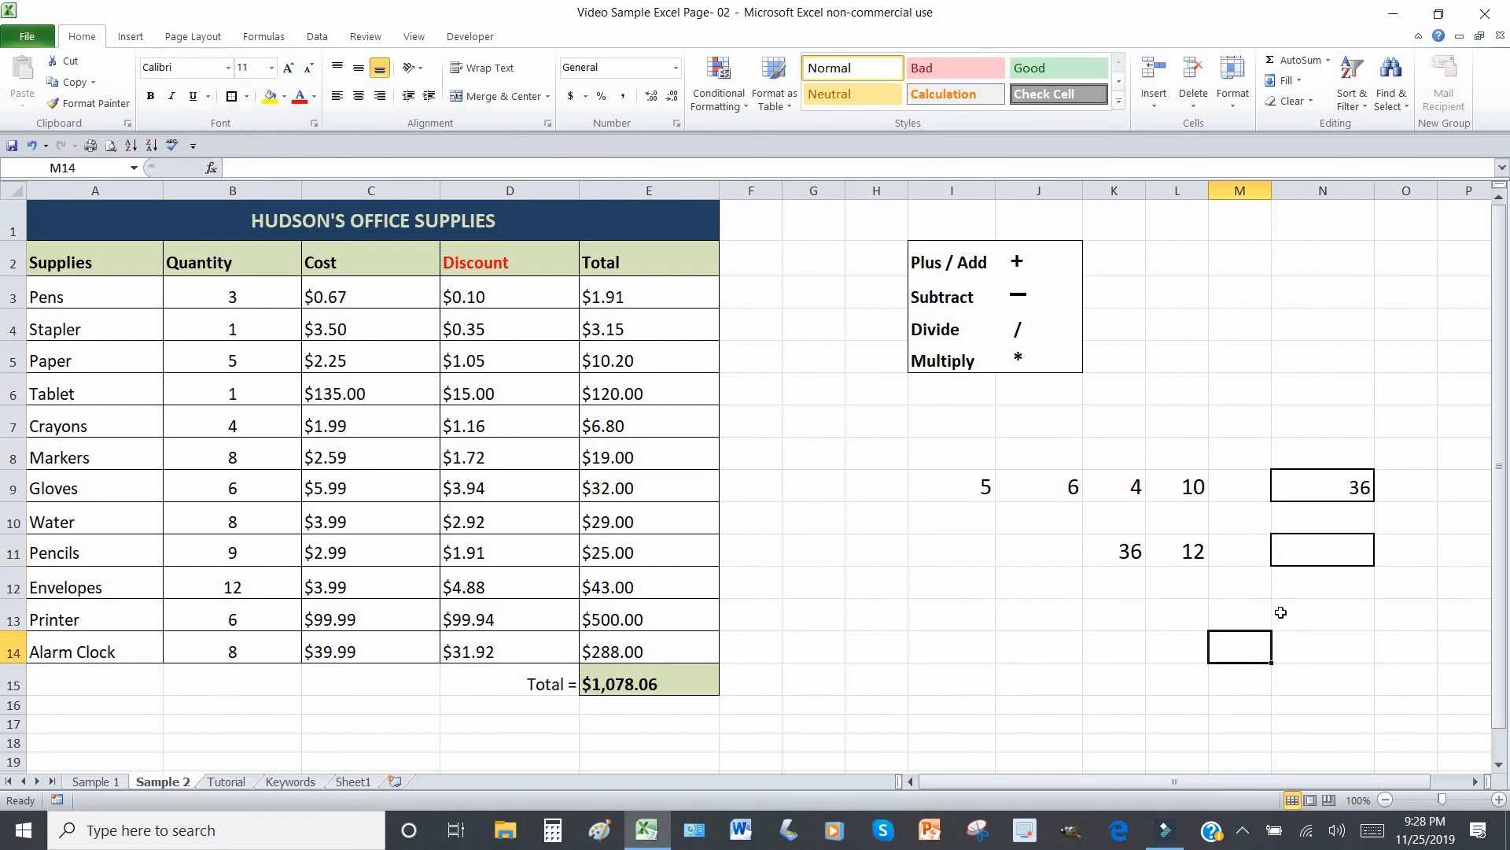
Enter the formula =K11/L11 in N11 to divide the two numbers of that row.
left_click(1304, 551)
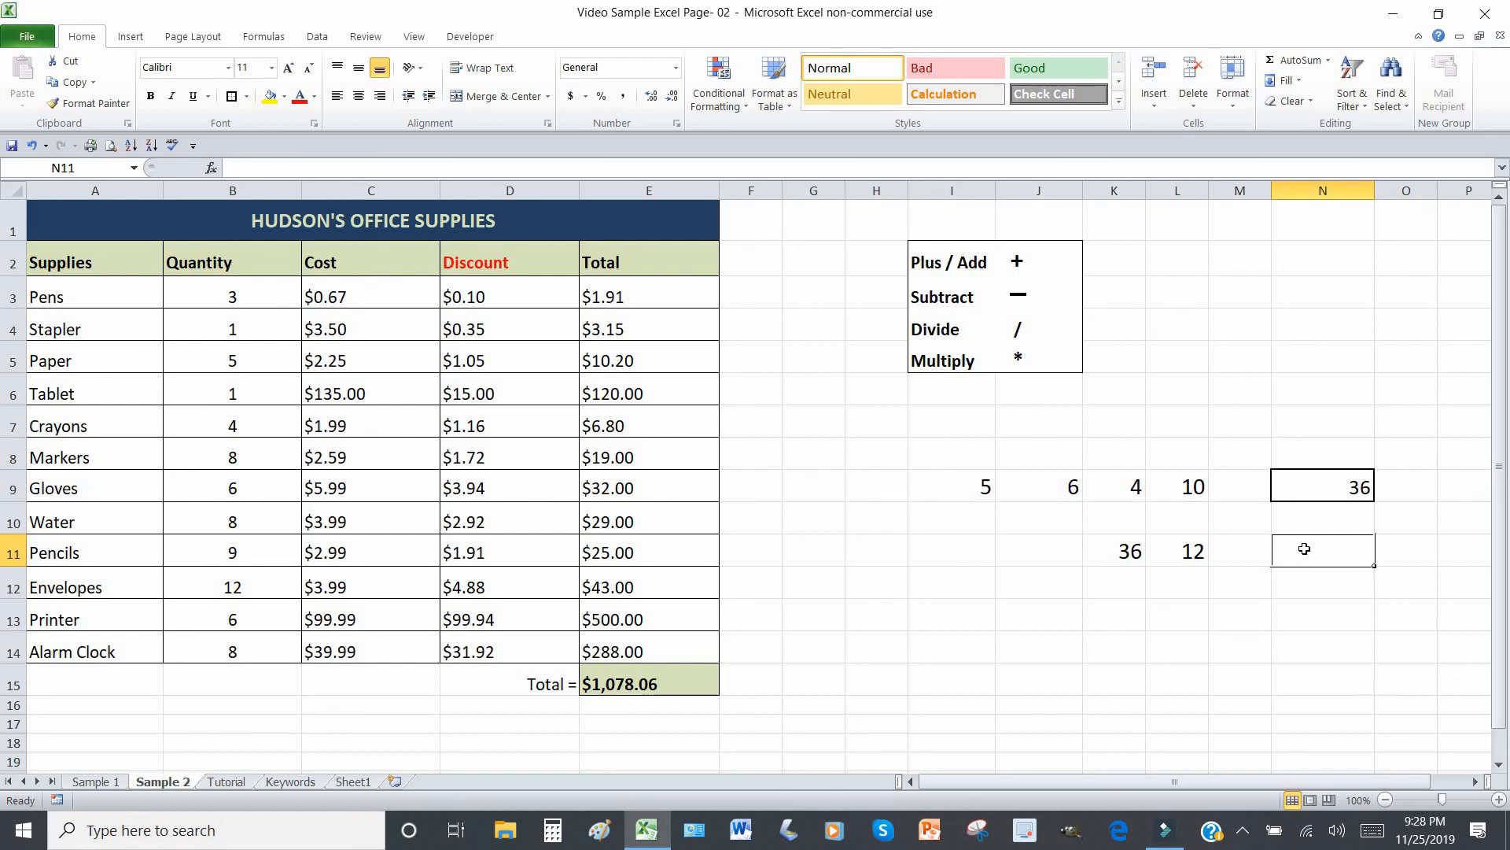
type("=")
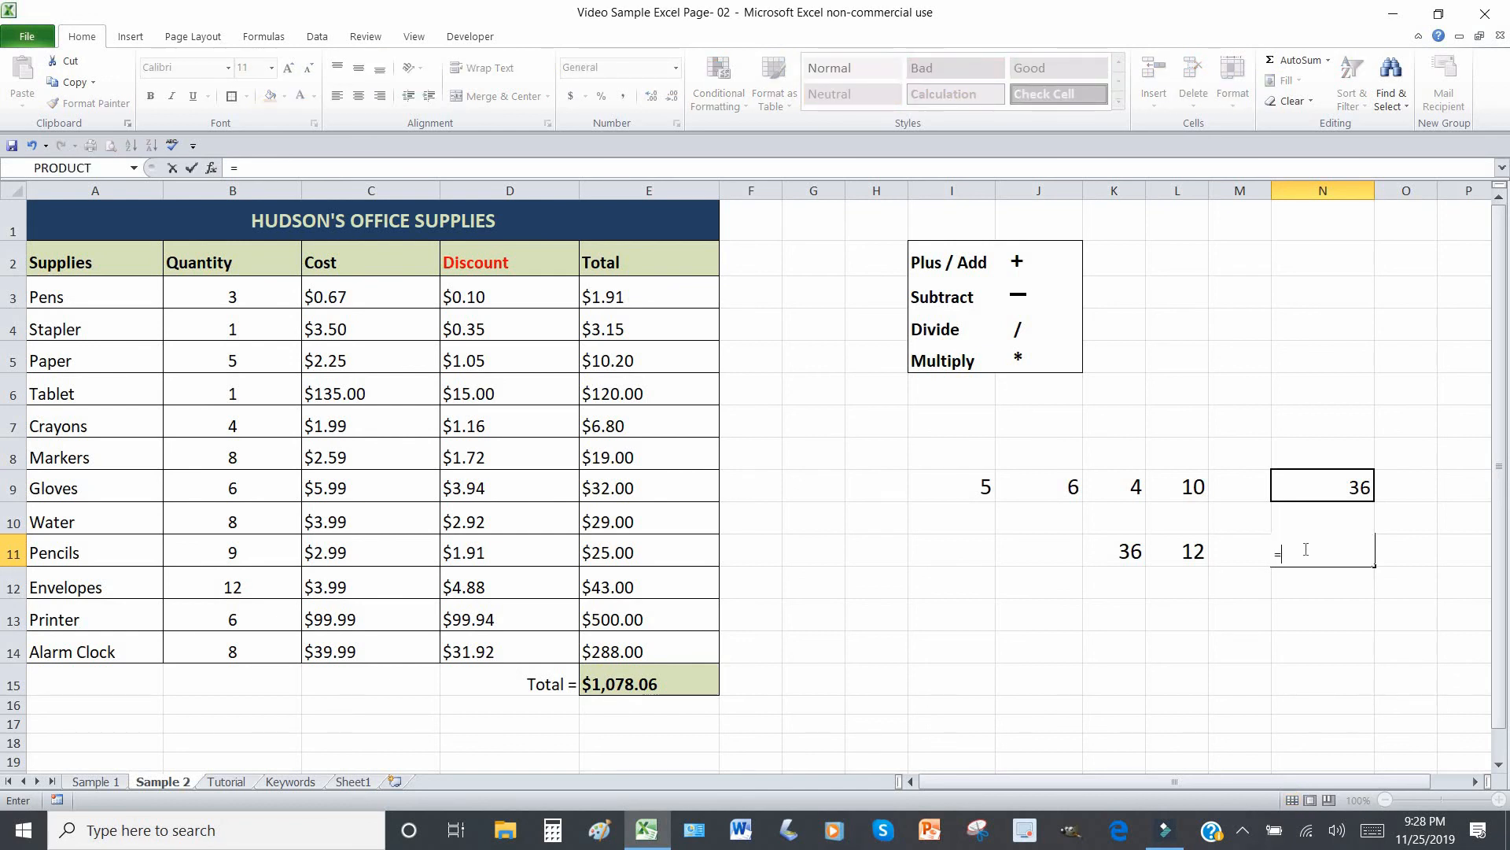
left_click(1117, 548)
type("/")
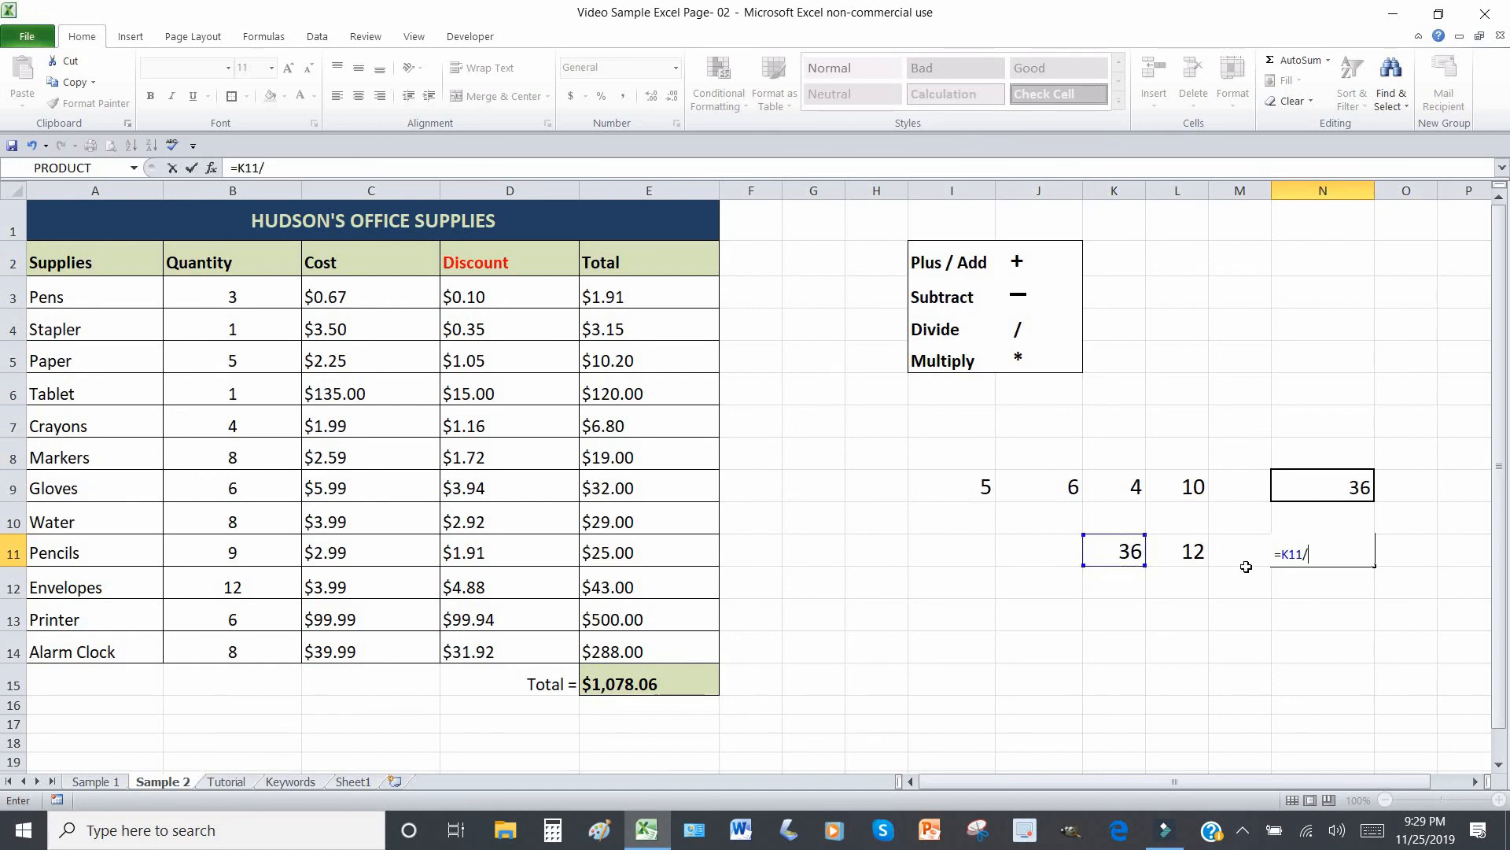
left_click(1194, 551)
key("Return")
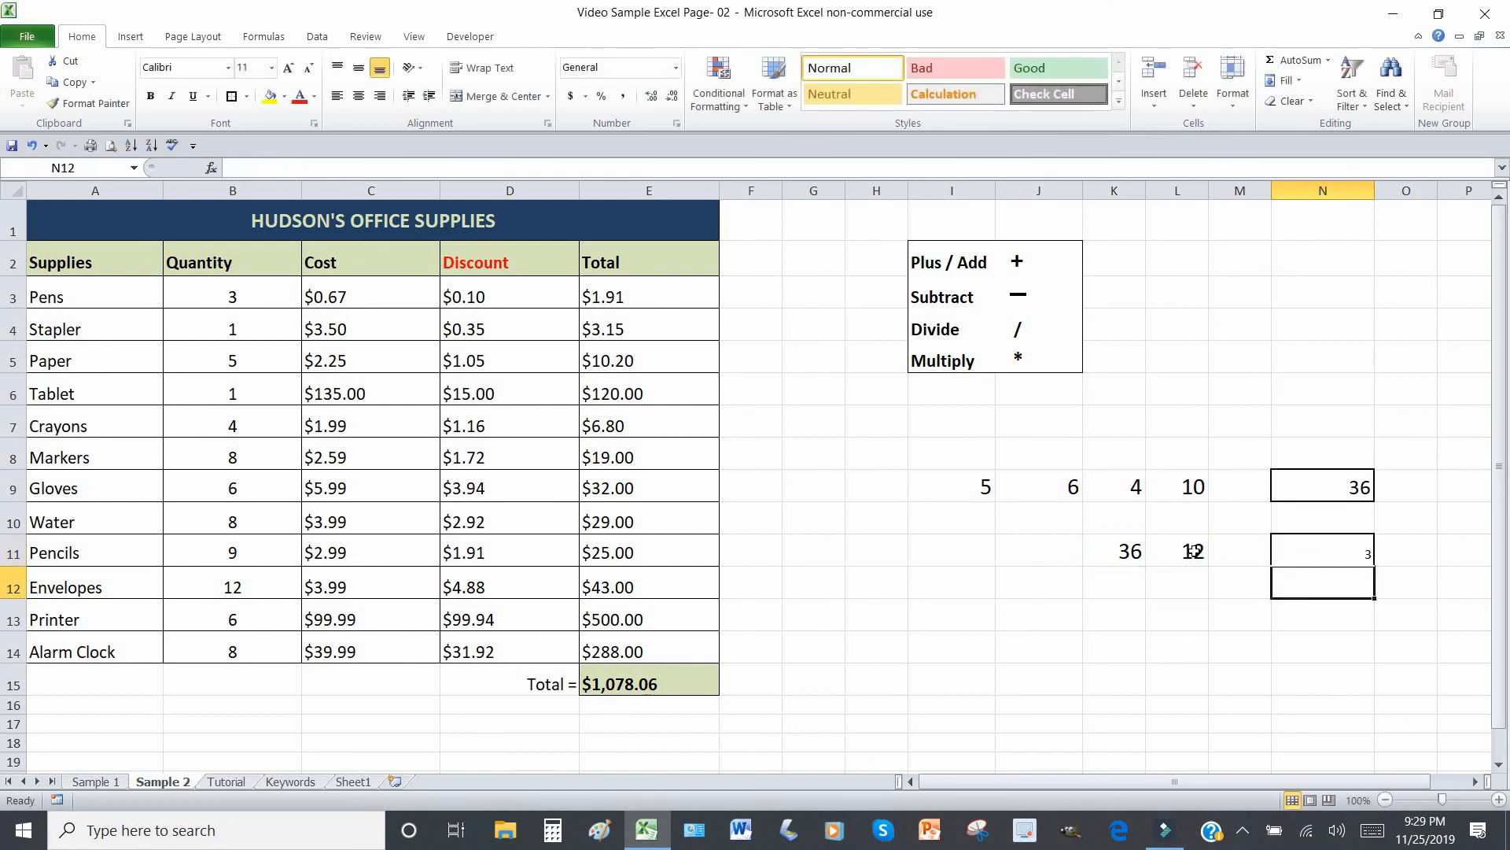
left_click(1238, 602)
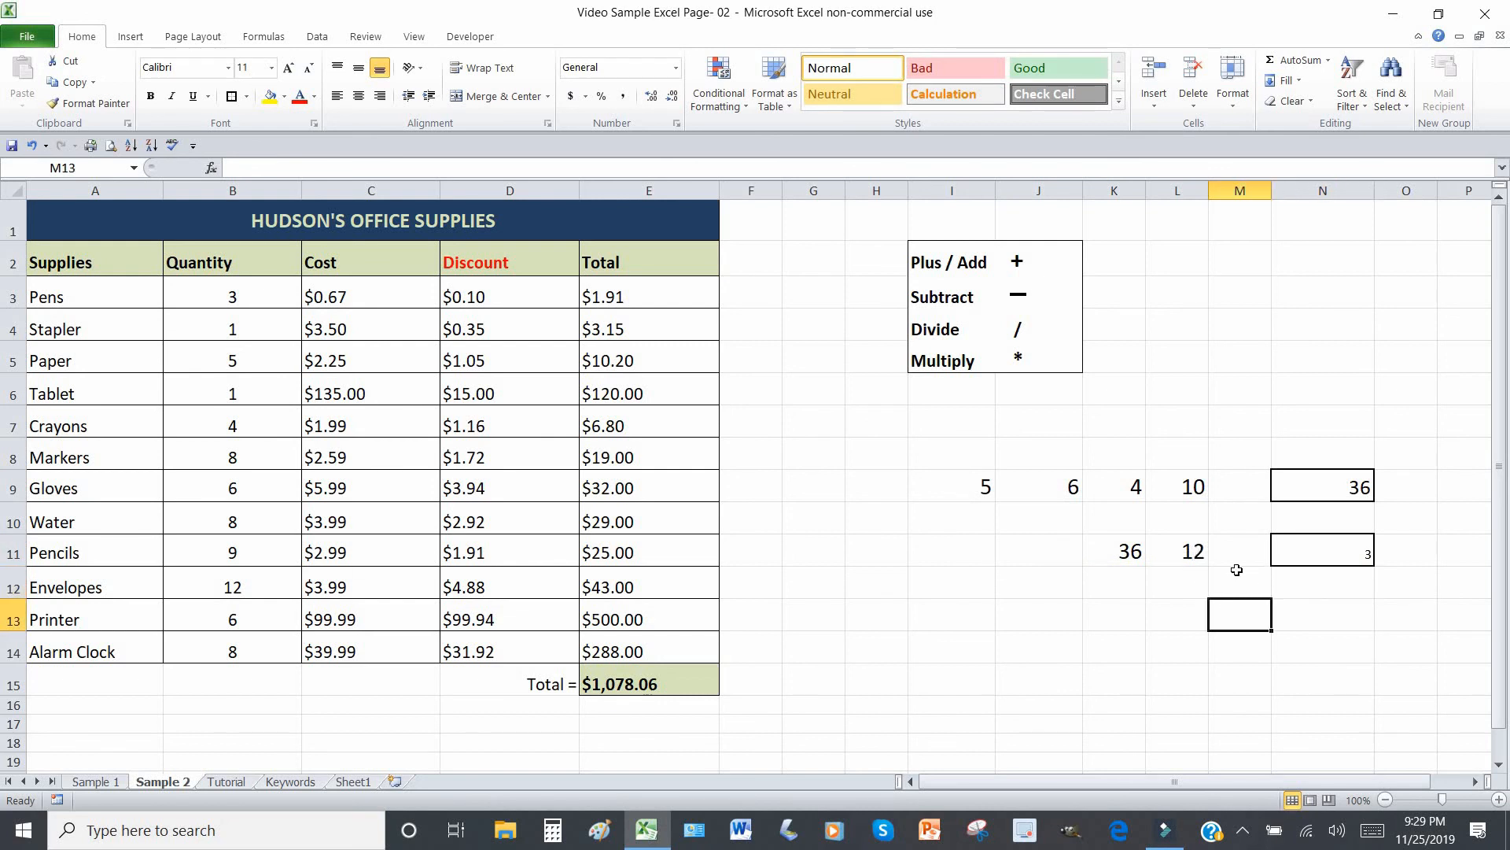
Increase the font size of the division result in N11 to 18.
left_click(1285, 550)
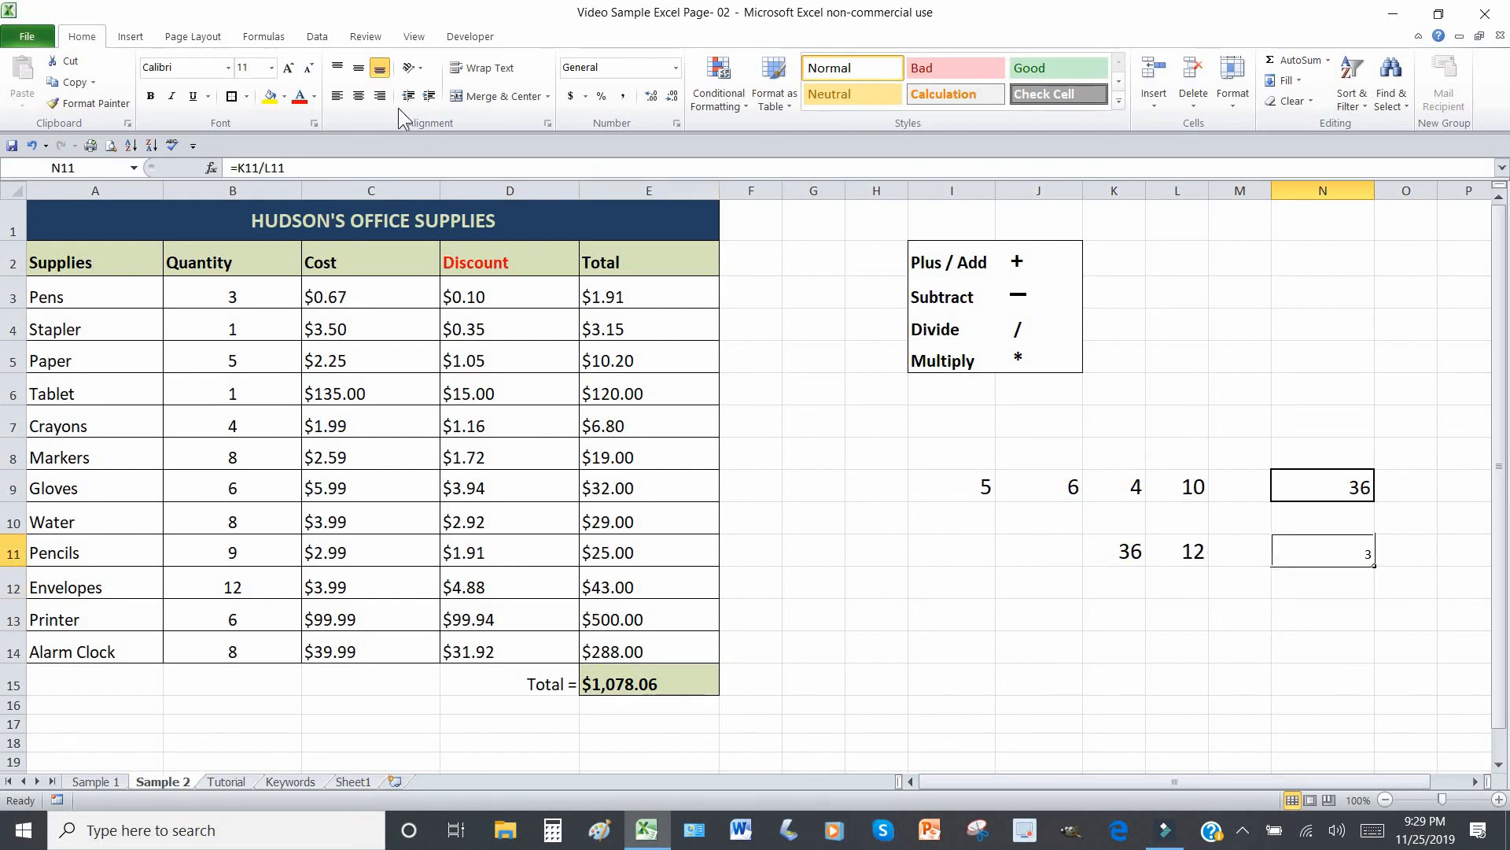
left_click(288, 68)
left_click(288, 68)
left_click(288, 69)
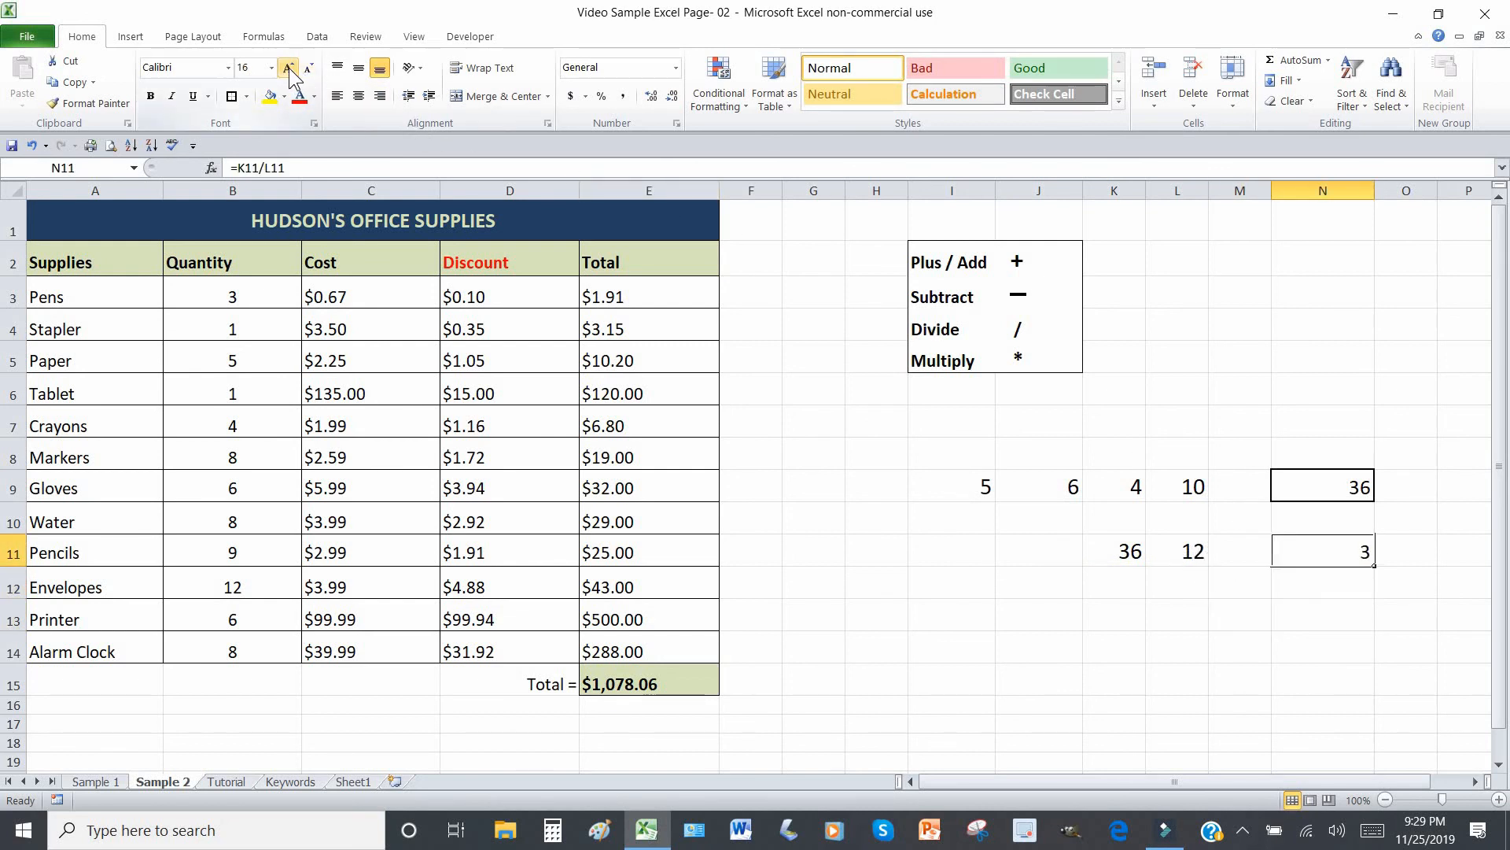
left_click(288, 69)
left_click(1319, 621)
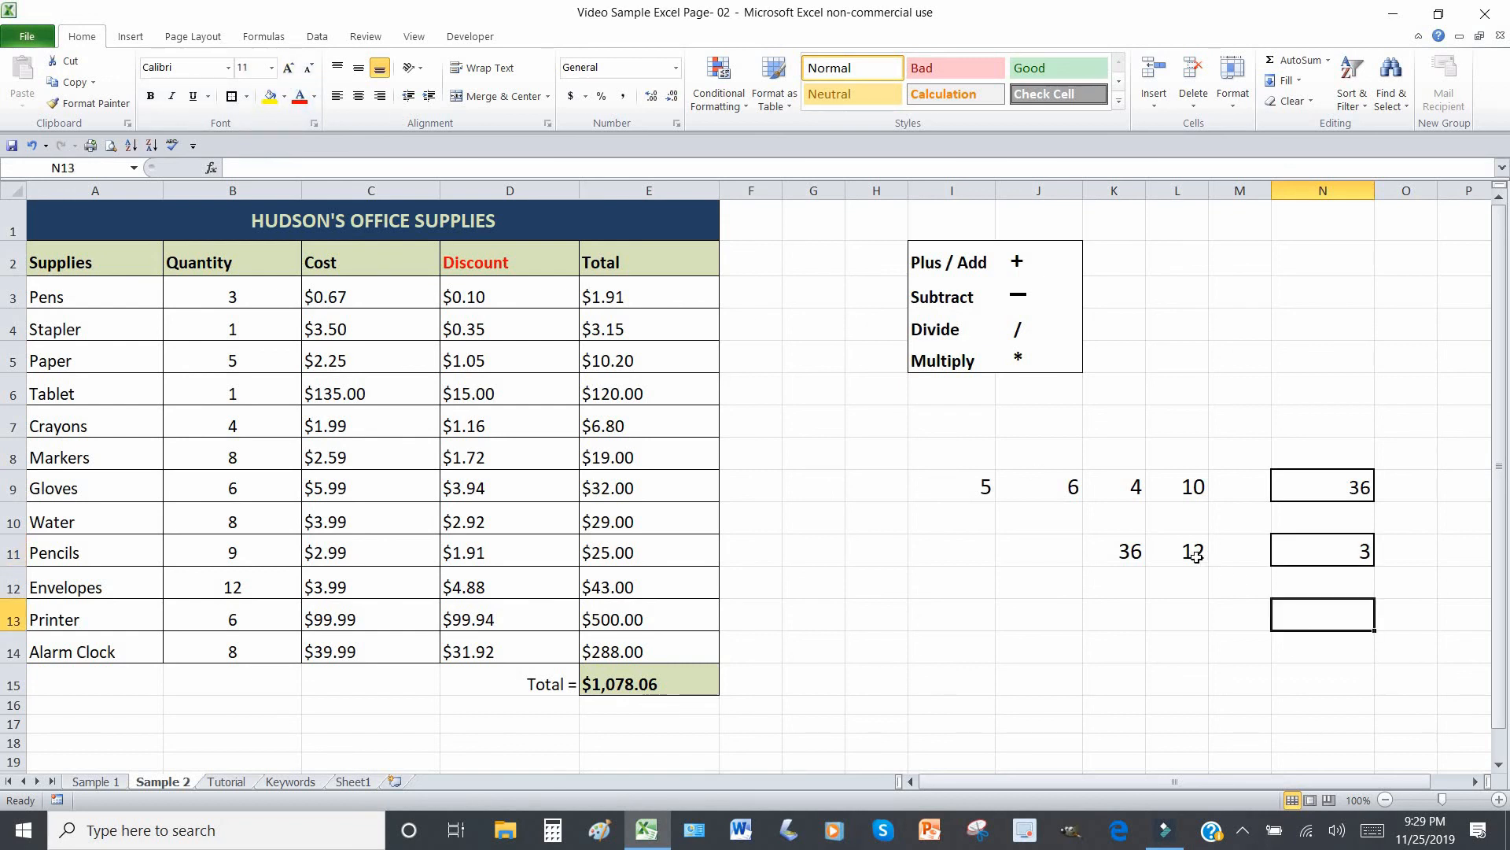
left_click(1298, 554)
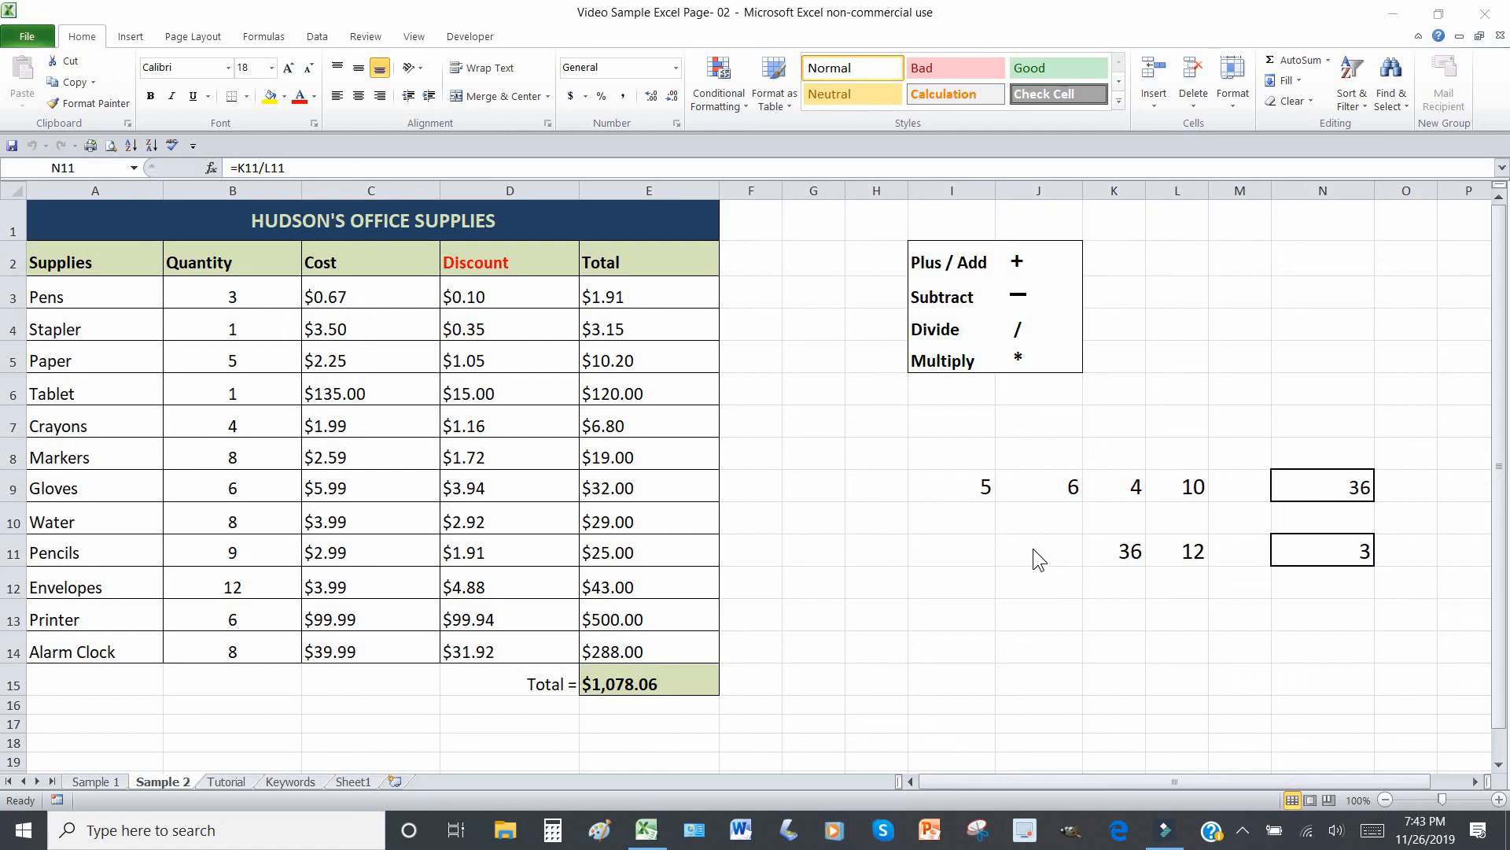
Fill result cell N9 with yellow and result cell N11 with a light olive green.
left_click(1018, 583)
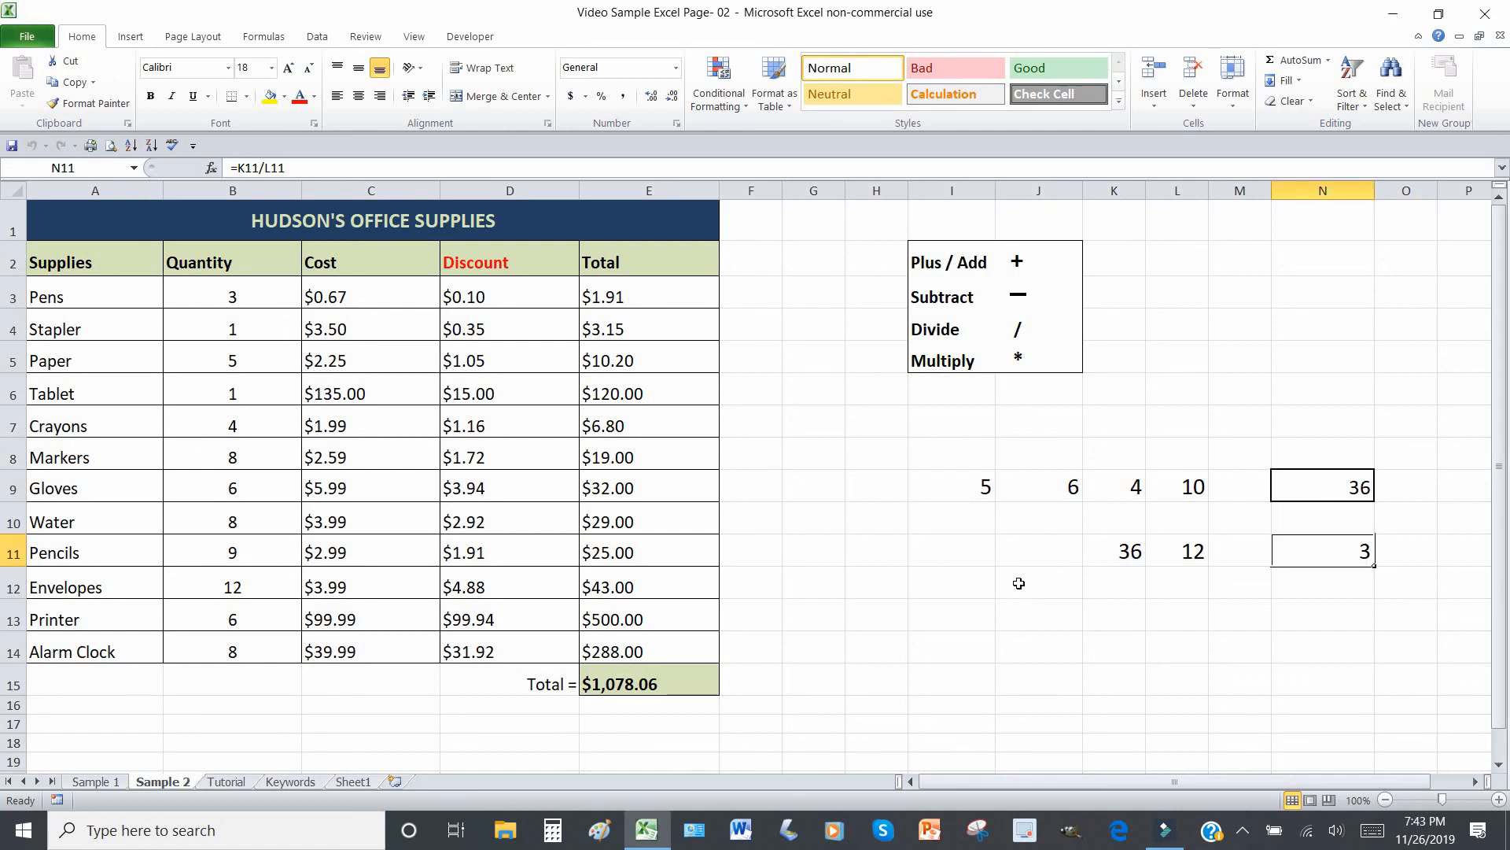
left_click(1299, 495)
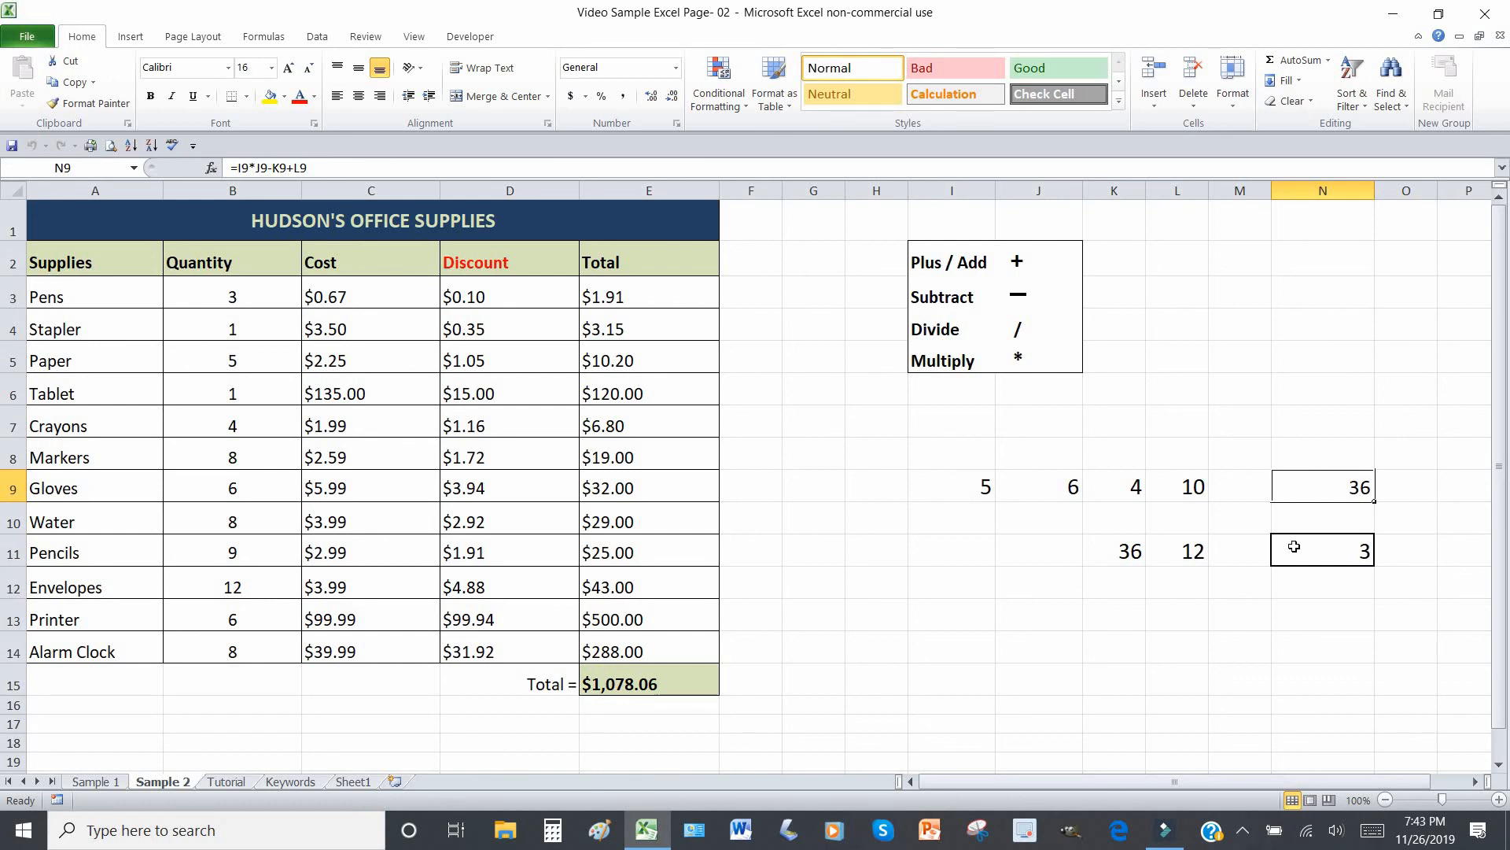
left_click(270, 95)
left_click(1285, 545)
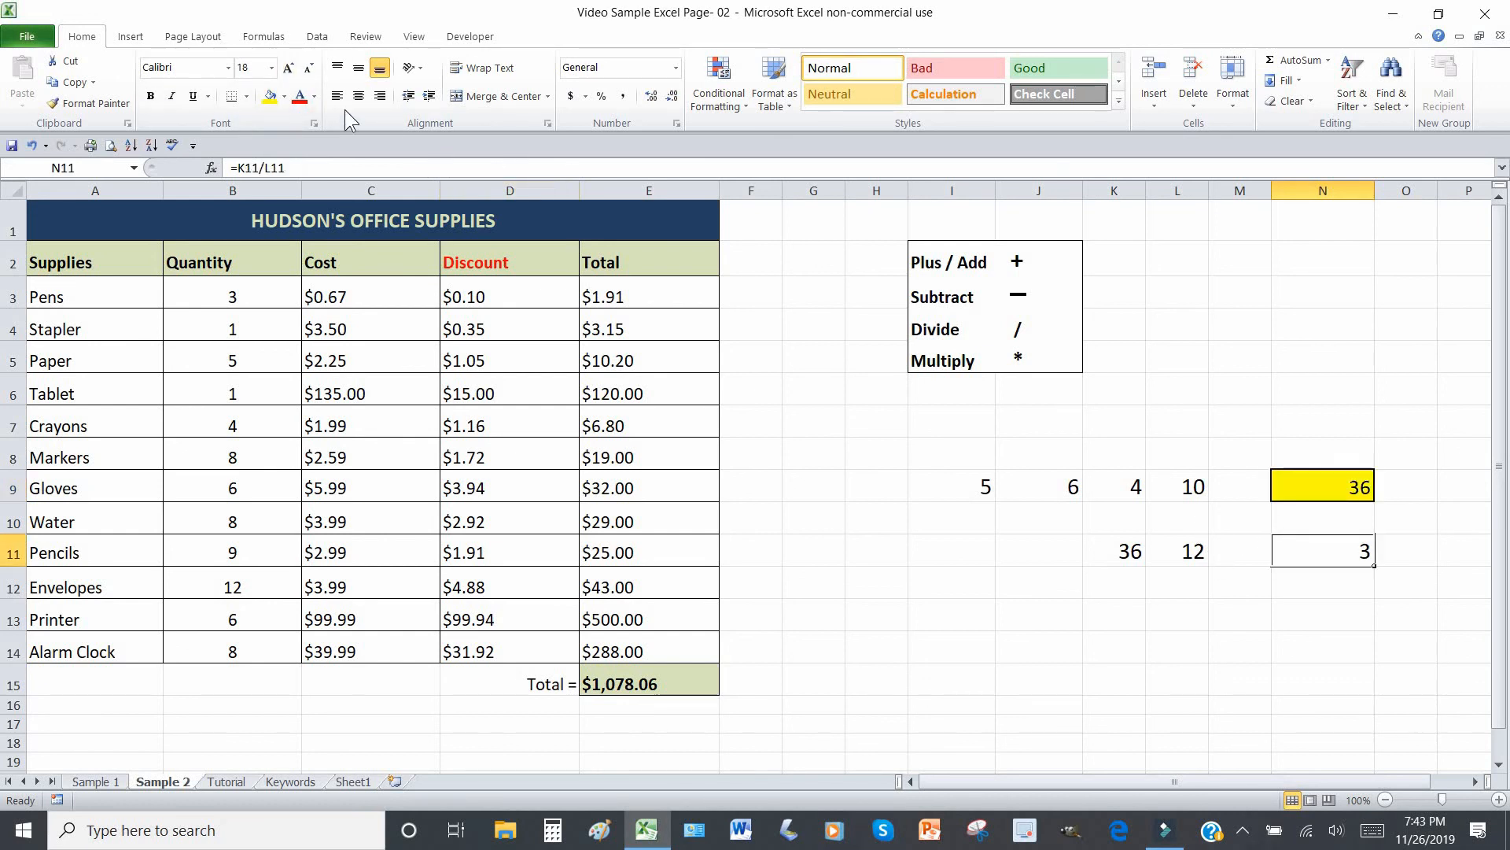
left_click(284, 96)
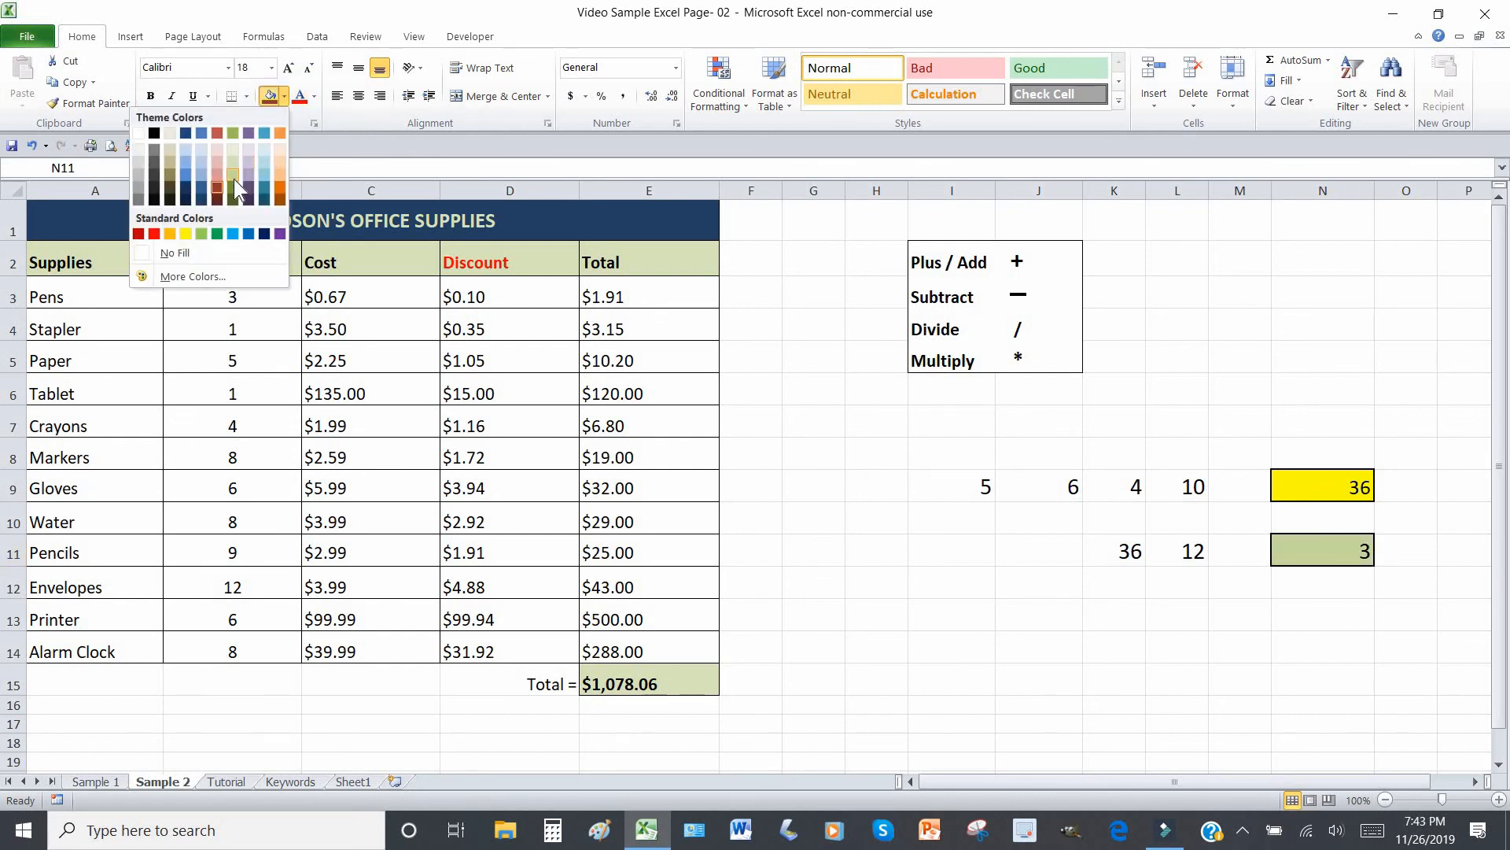
left_click(233, 178)
left_click(1269, 611)
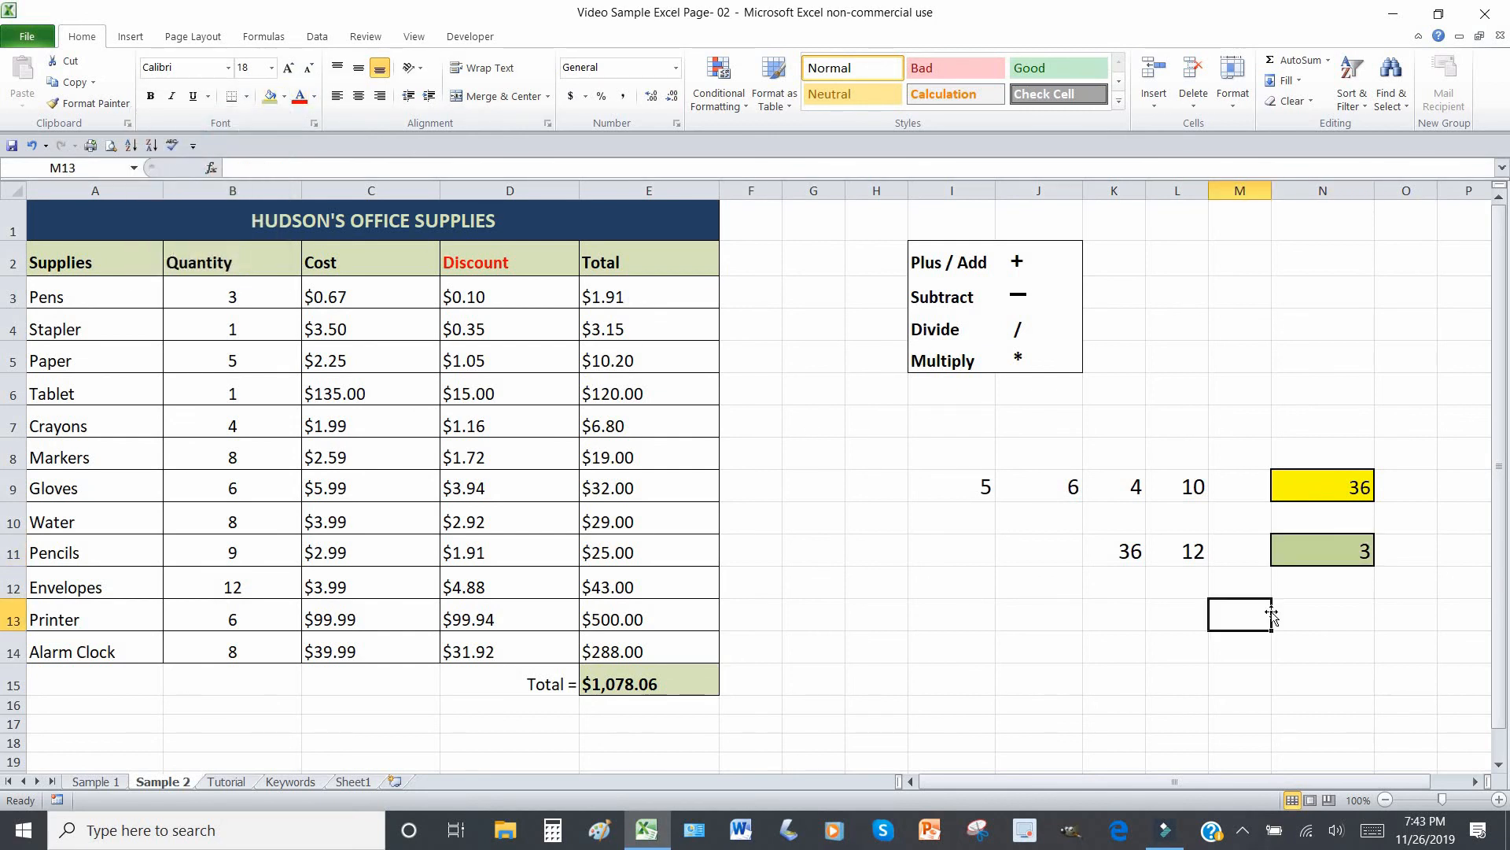
Fill empty cell J13 with light orange and empty cell M13 with light aqua blue.
left_click(1044, 611)
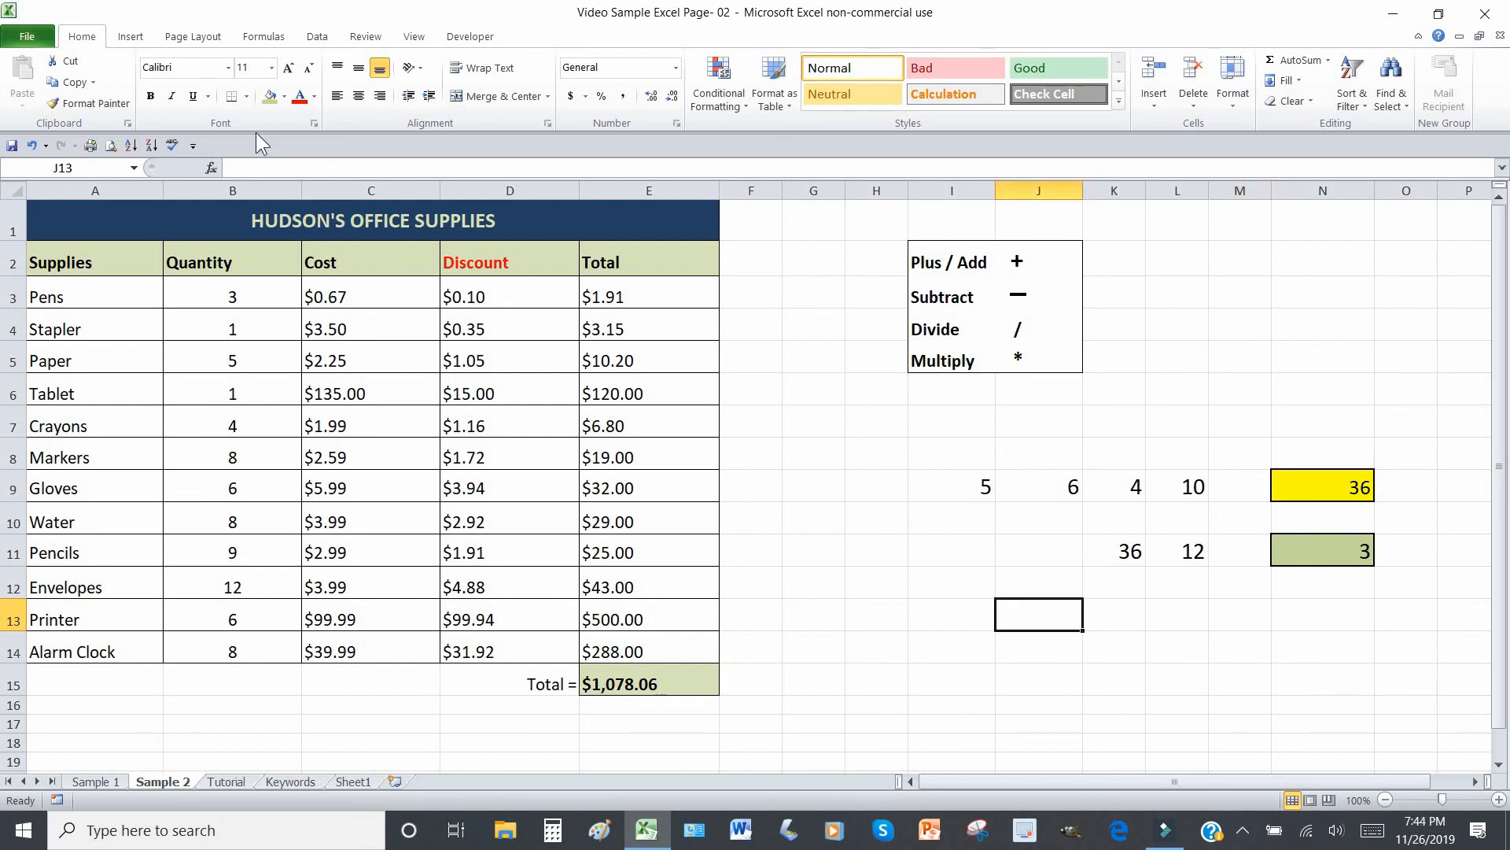
left_click(284, 98)
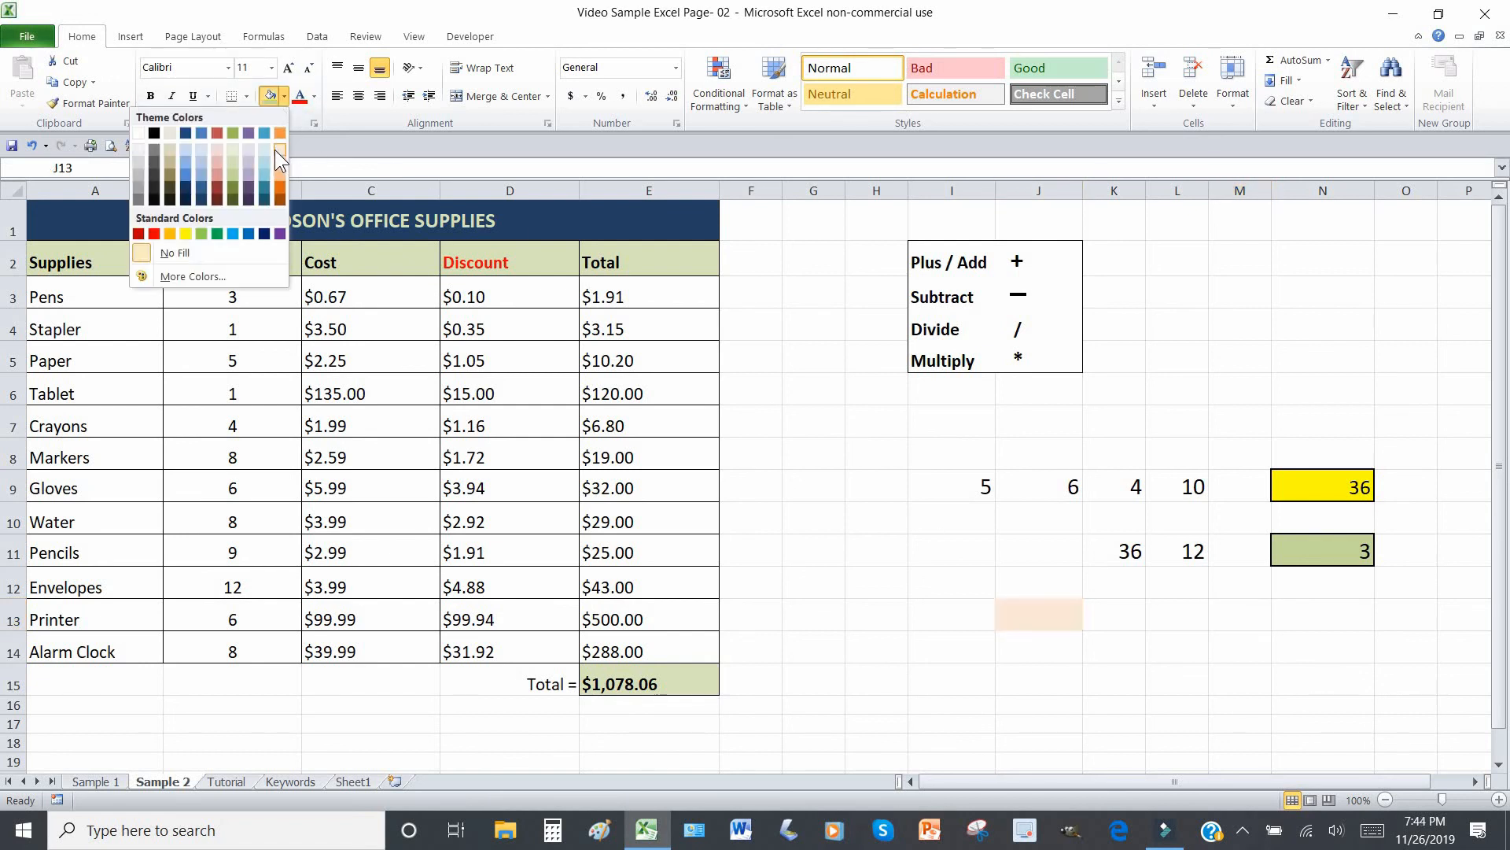
left_click(276, 149)
left_click(1237, 606)
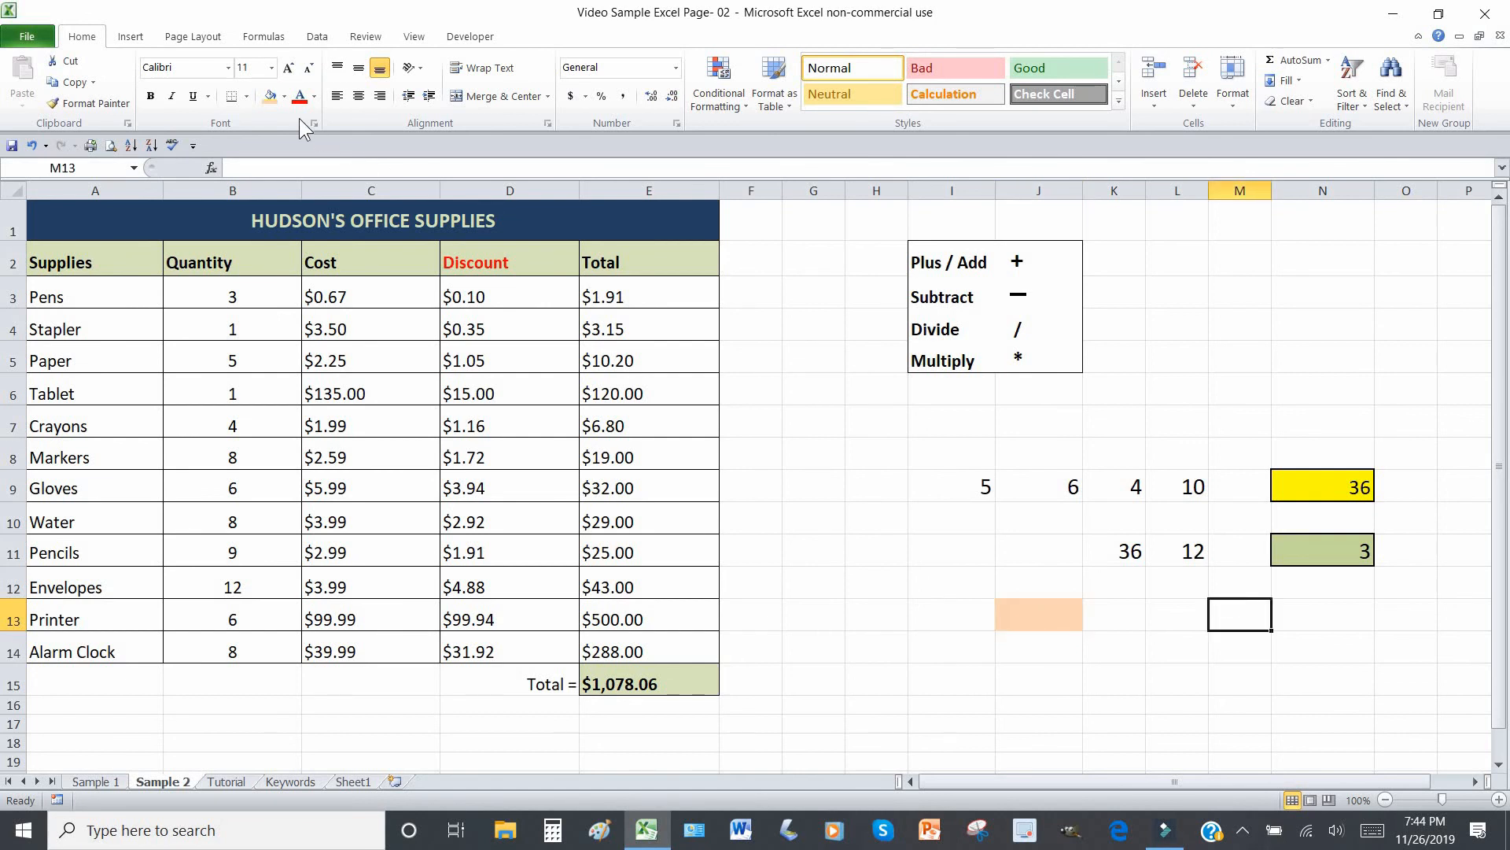
left_click(281, 98)
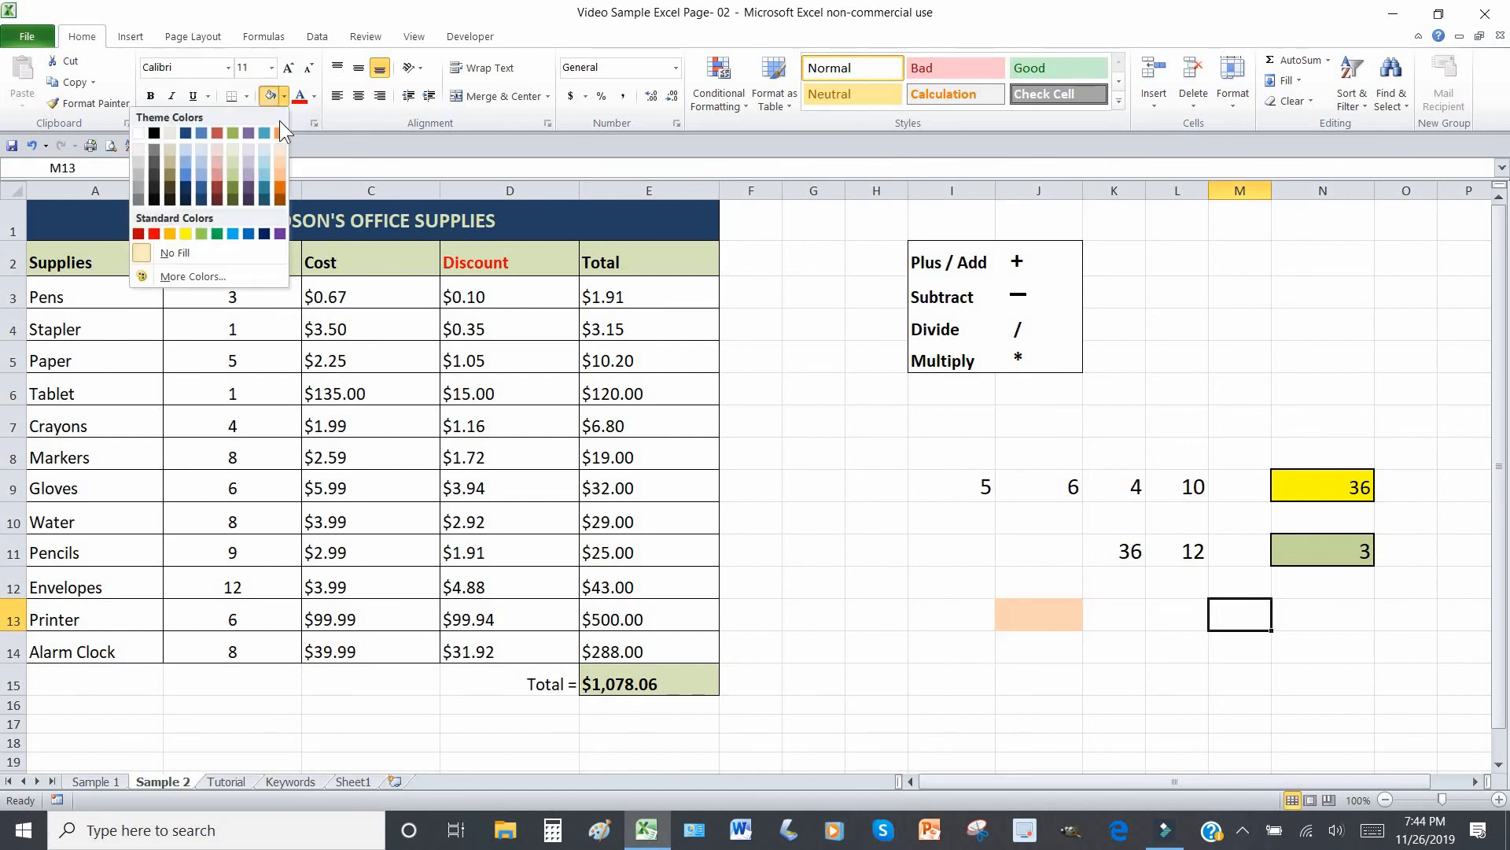
left_click(266, 172)
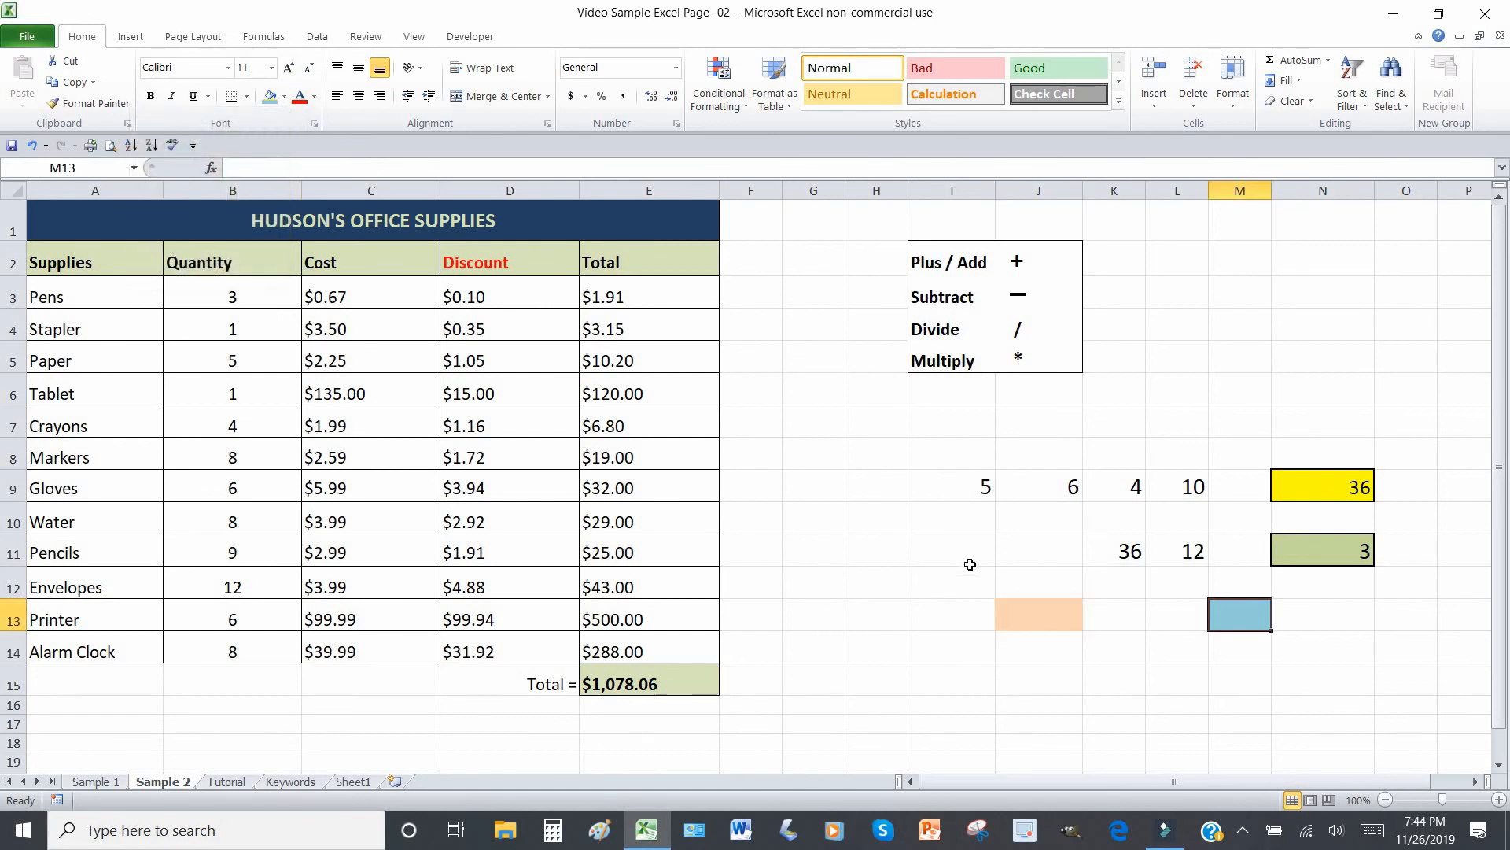
left_click(1054, 669)
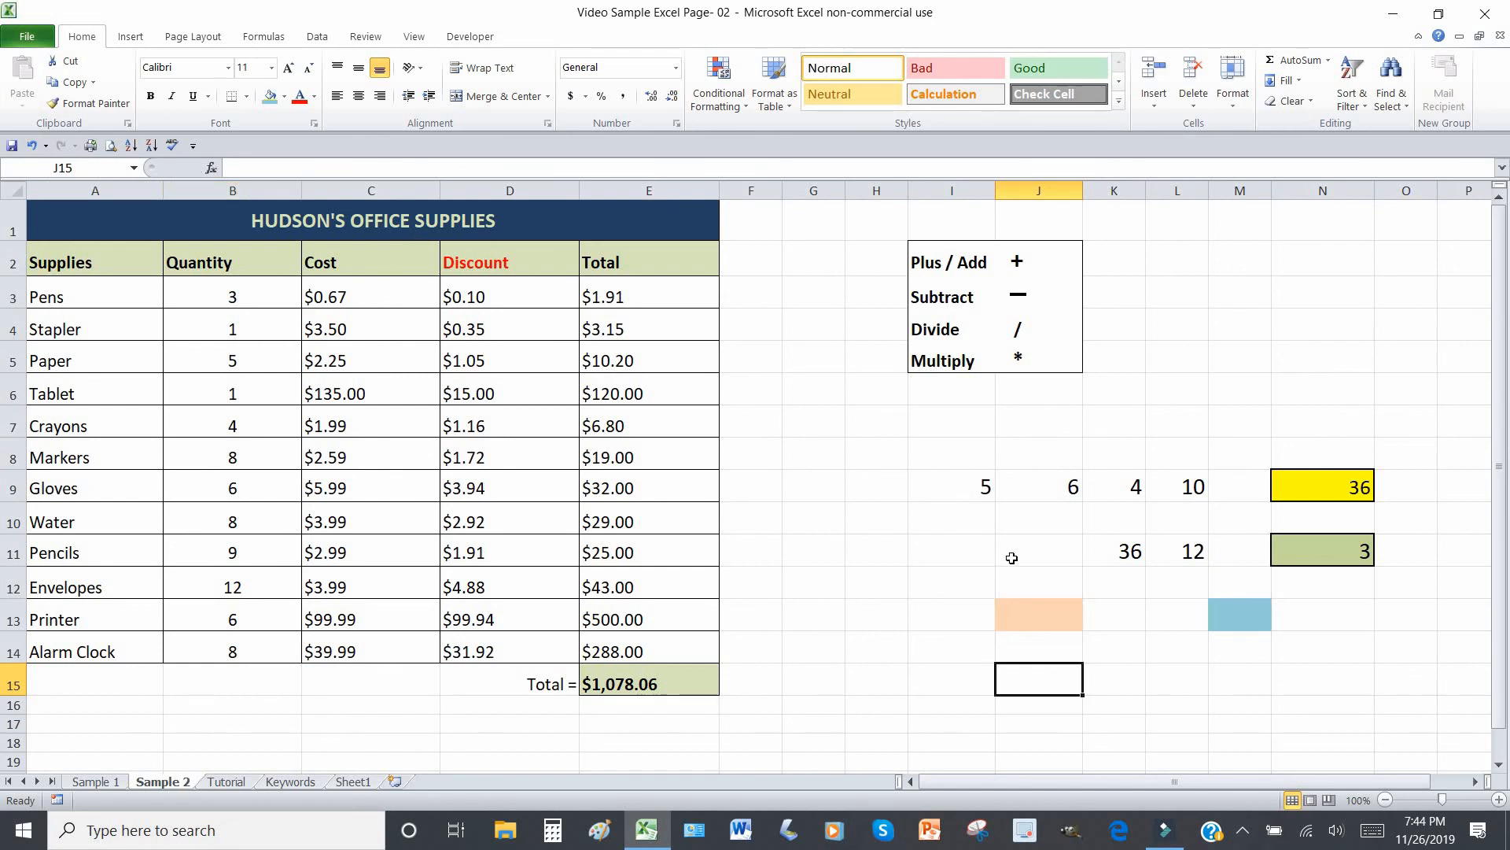
Clear the practice range I8:N13 of its contents and reset its formatting to the Normal style.
left_click(956, 455)
left_click_drag(956, 455, 1352, 621)
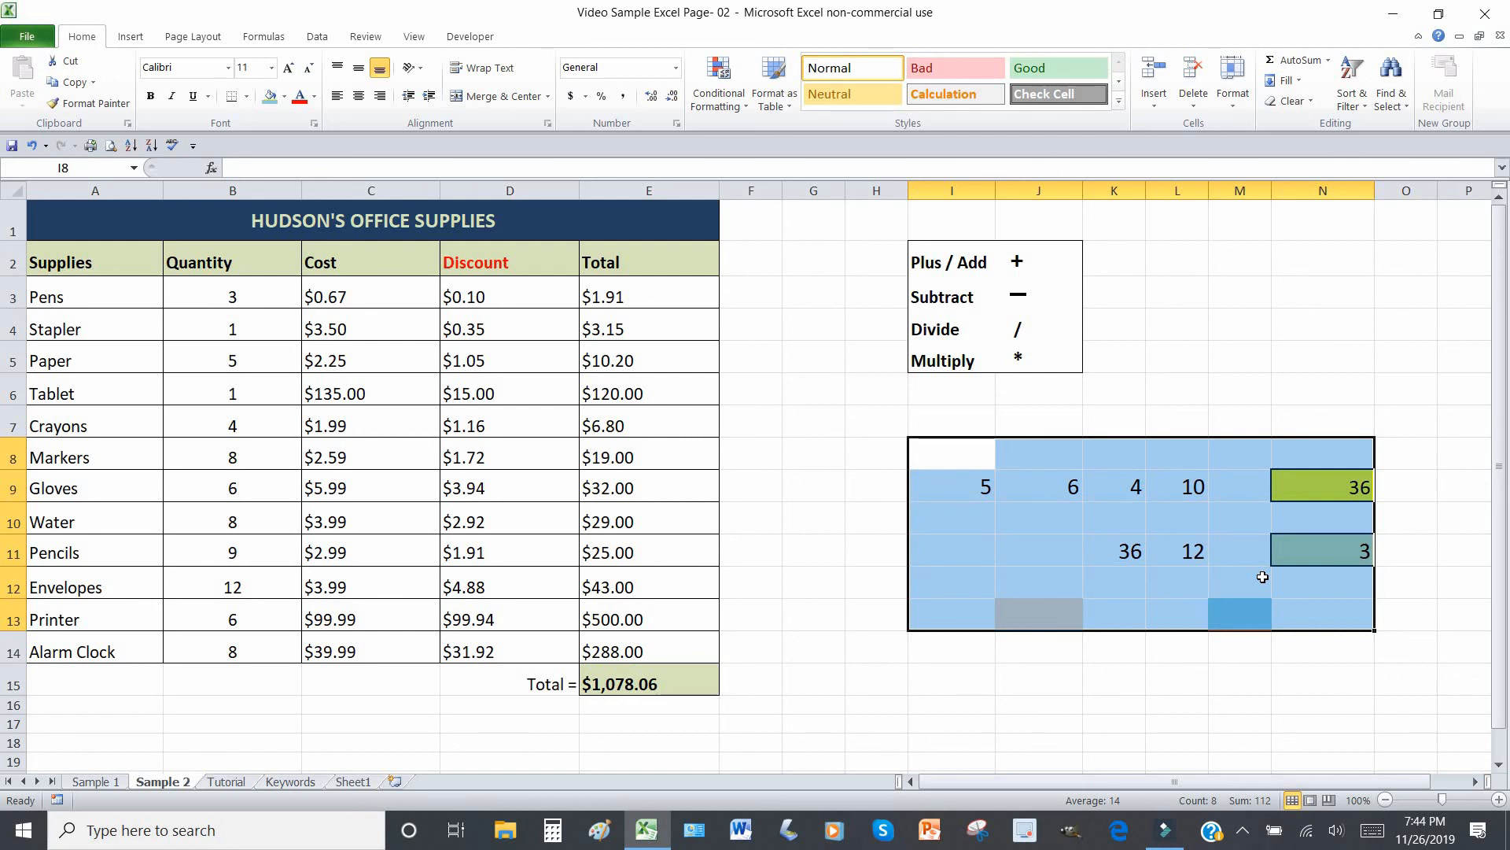
key("Delete")
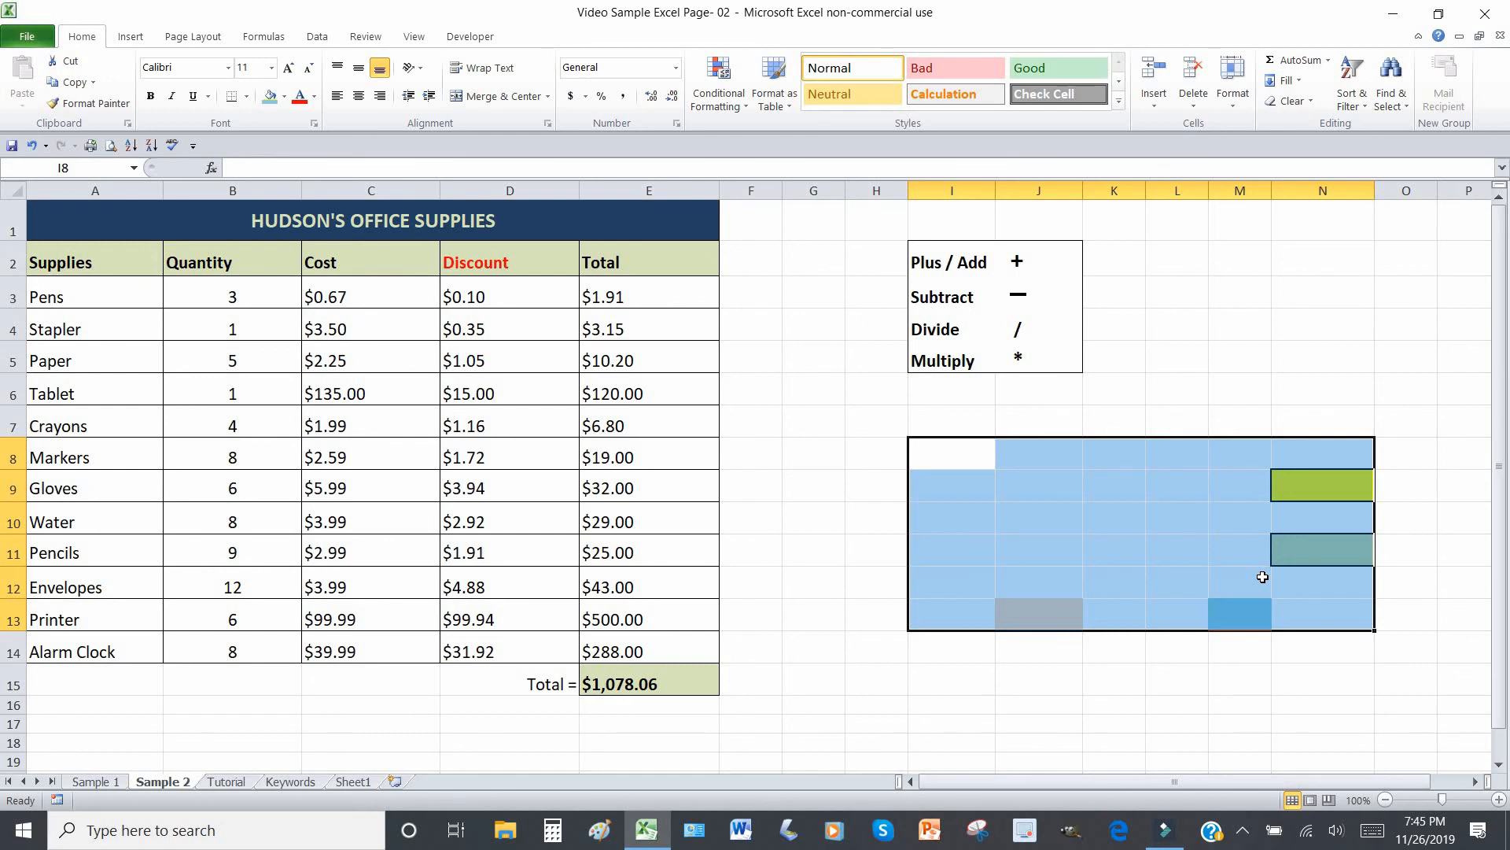
left_click(843, 68)
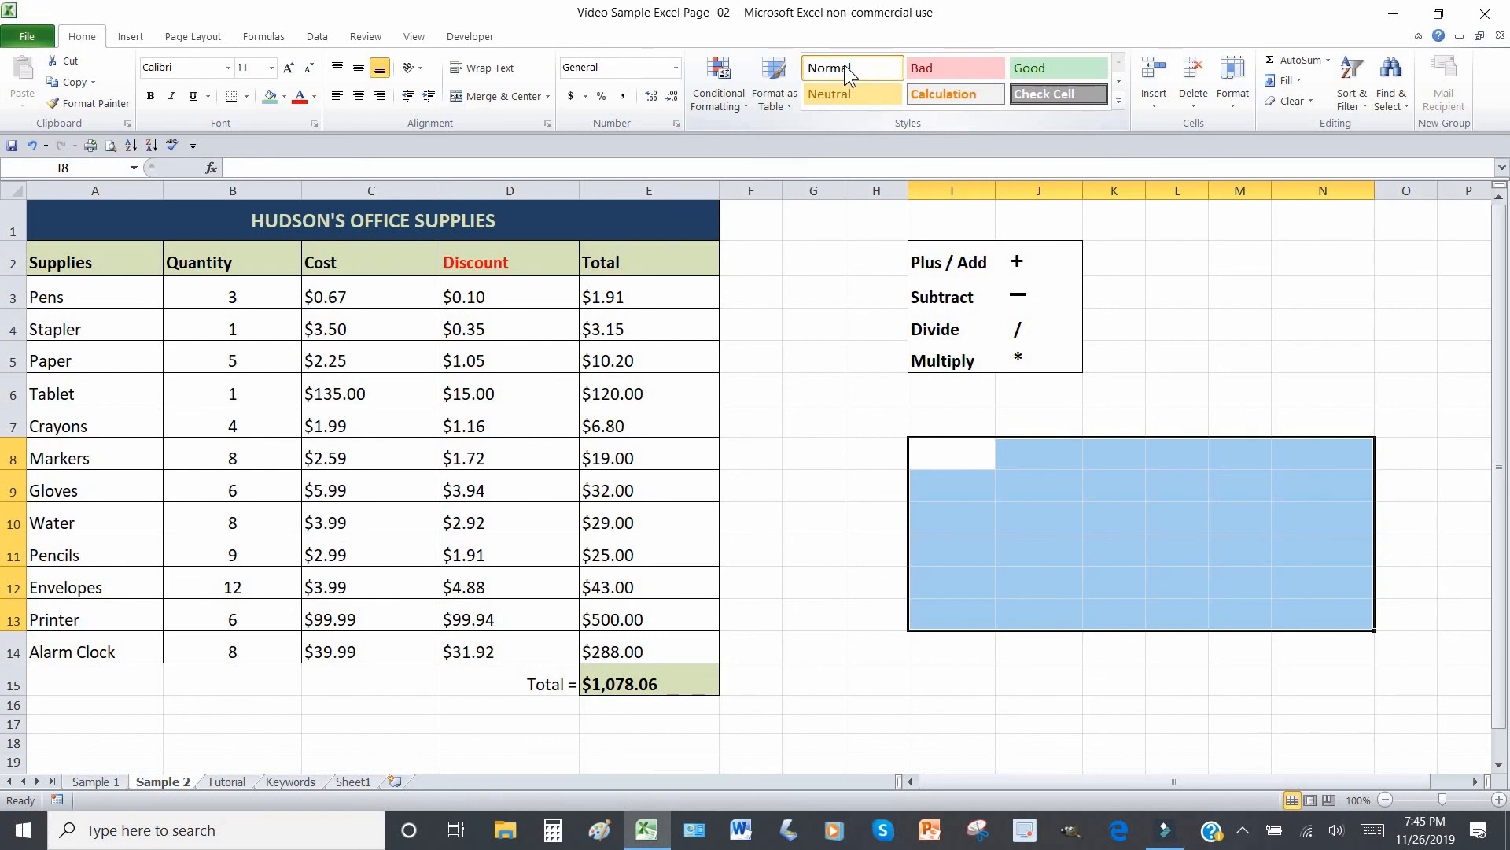
left_click(1277, 689)
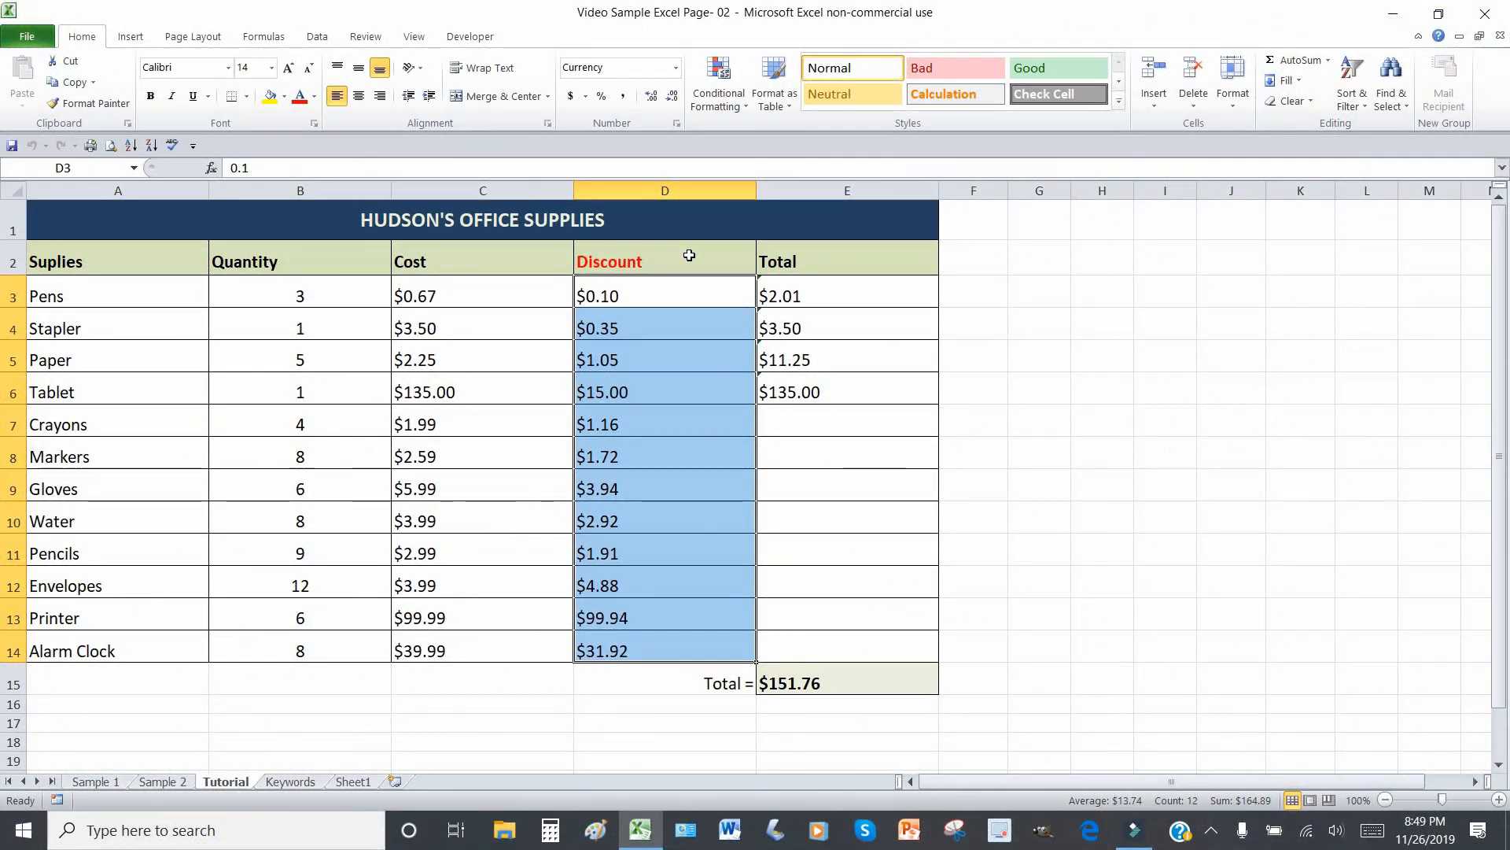
Delete the existing totals in E3:E6 of the office supplies table on the Tutorial sheet.
left_click(796, 292)
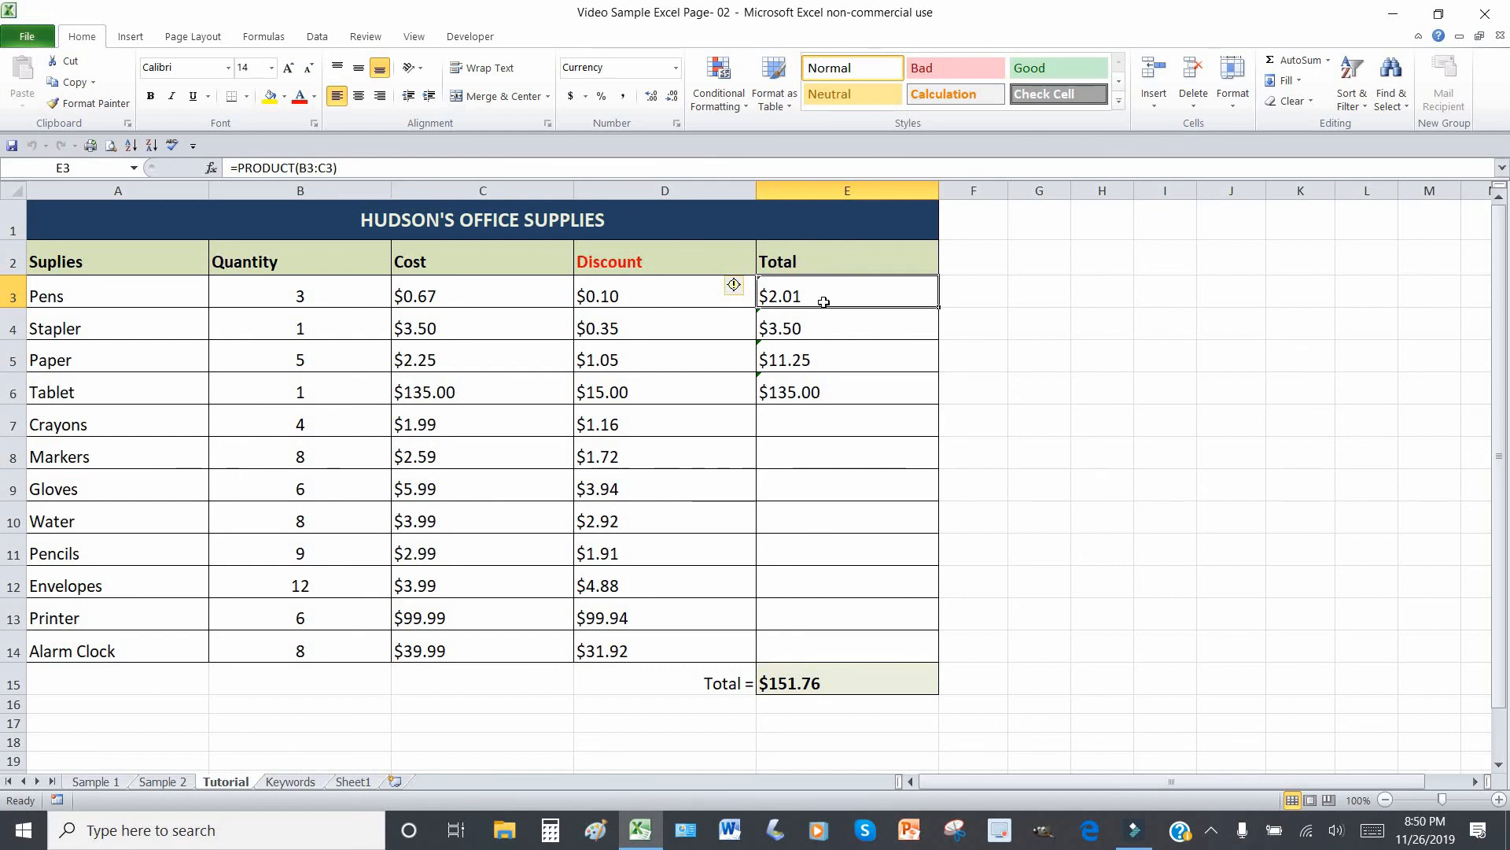
left_click_drag(819, 297, 835, 392)
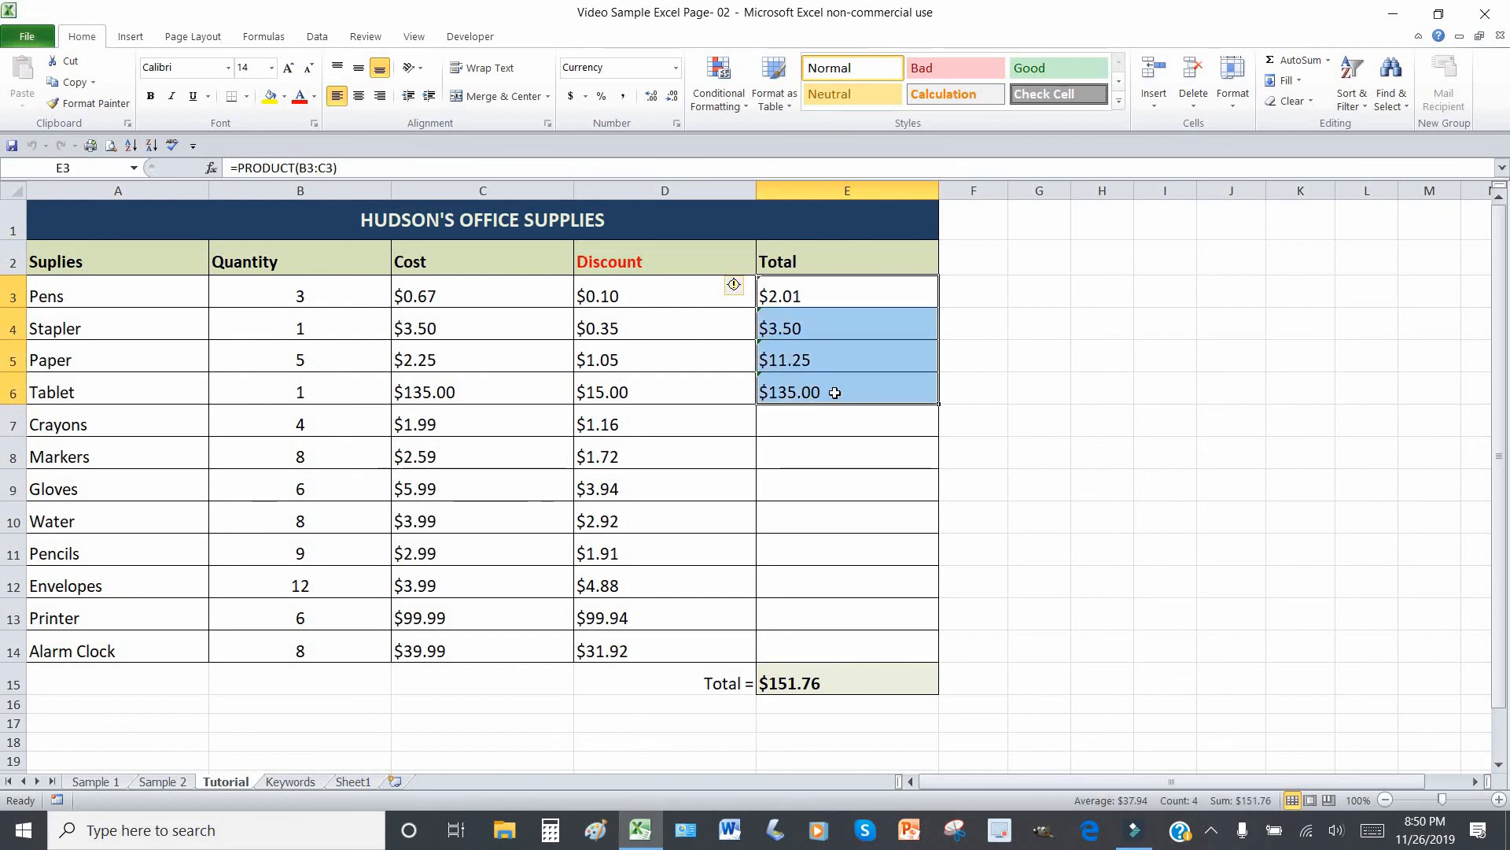
key("Delete")
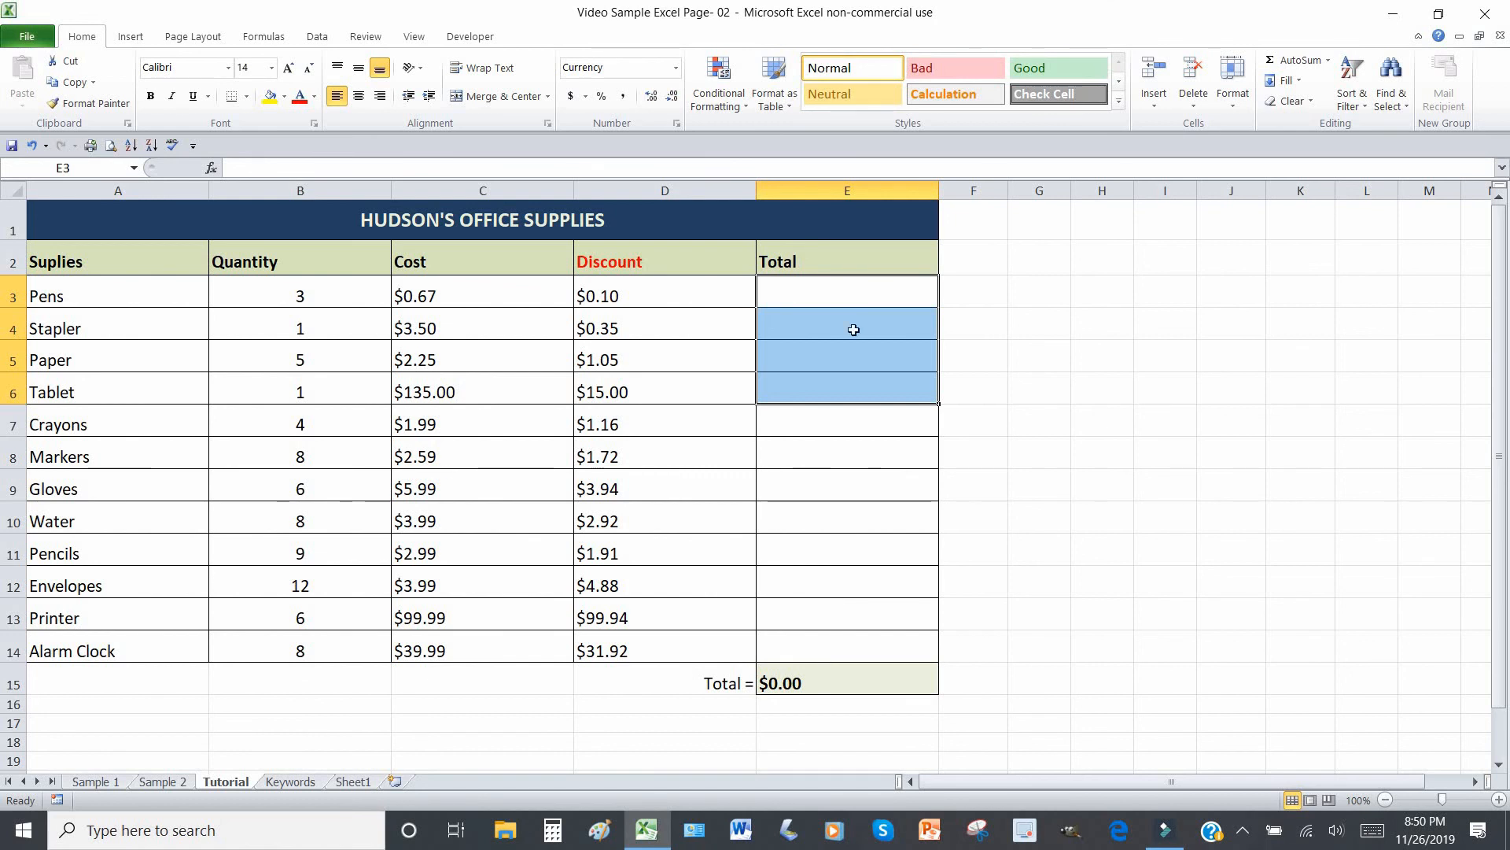
Enter the formula =B3*C3-D3 in E3 to multiply the Pens quantity by cost and subtract the discount.
left_click(820, 292)
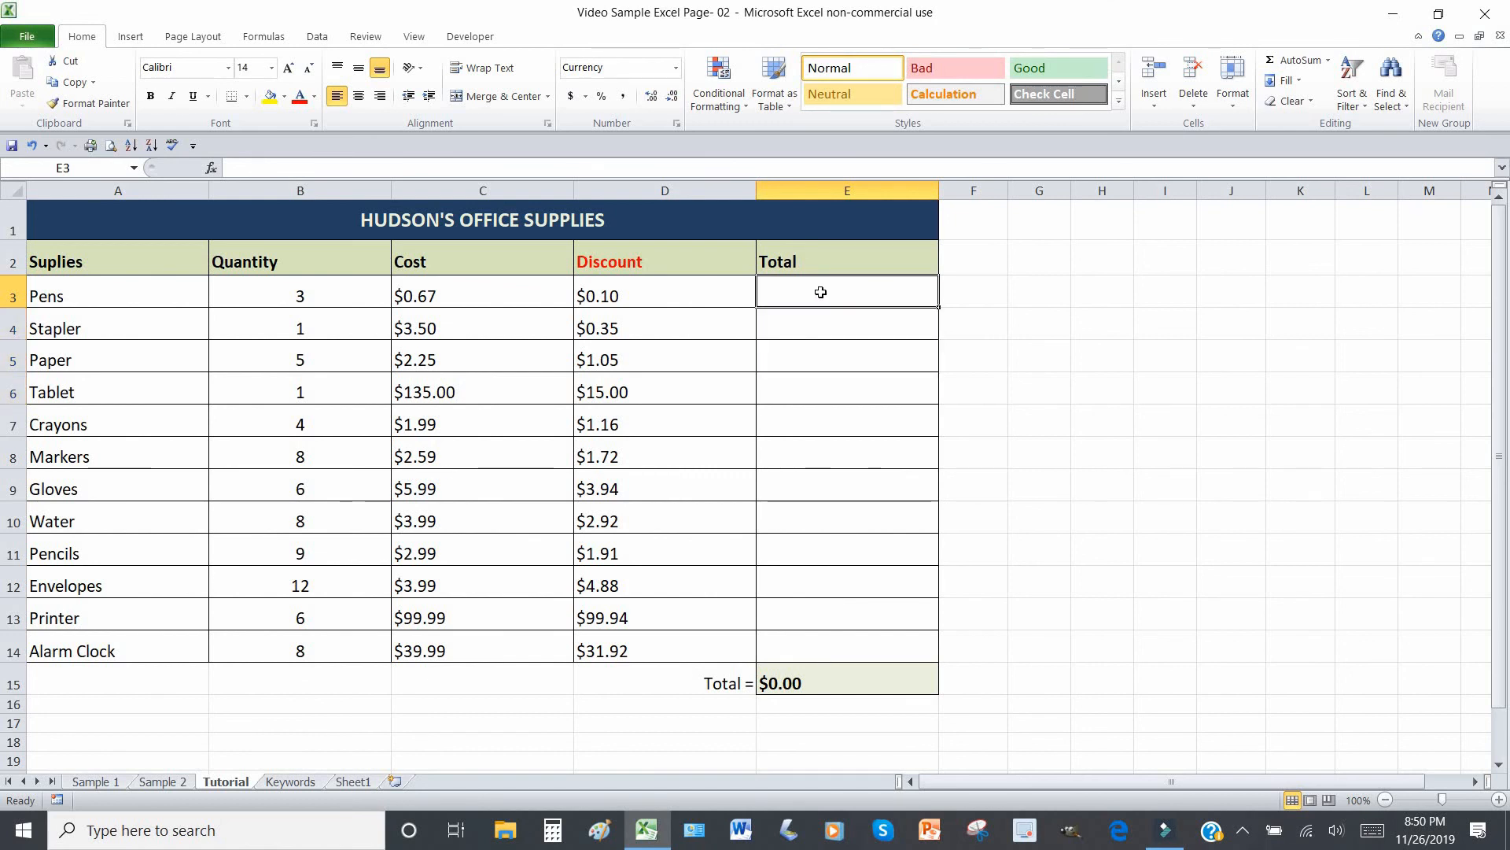
type("=")
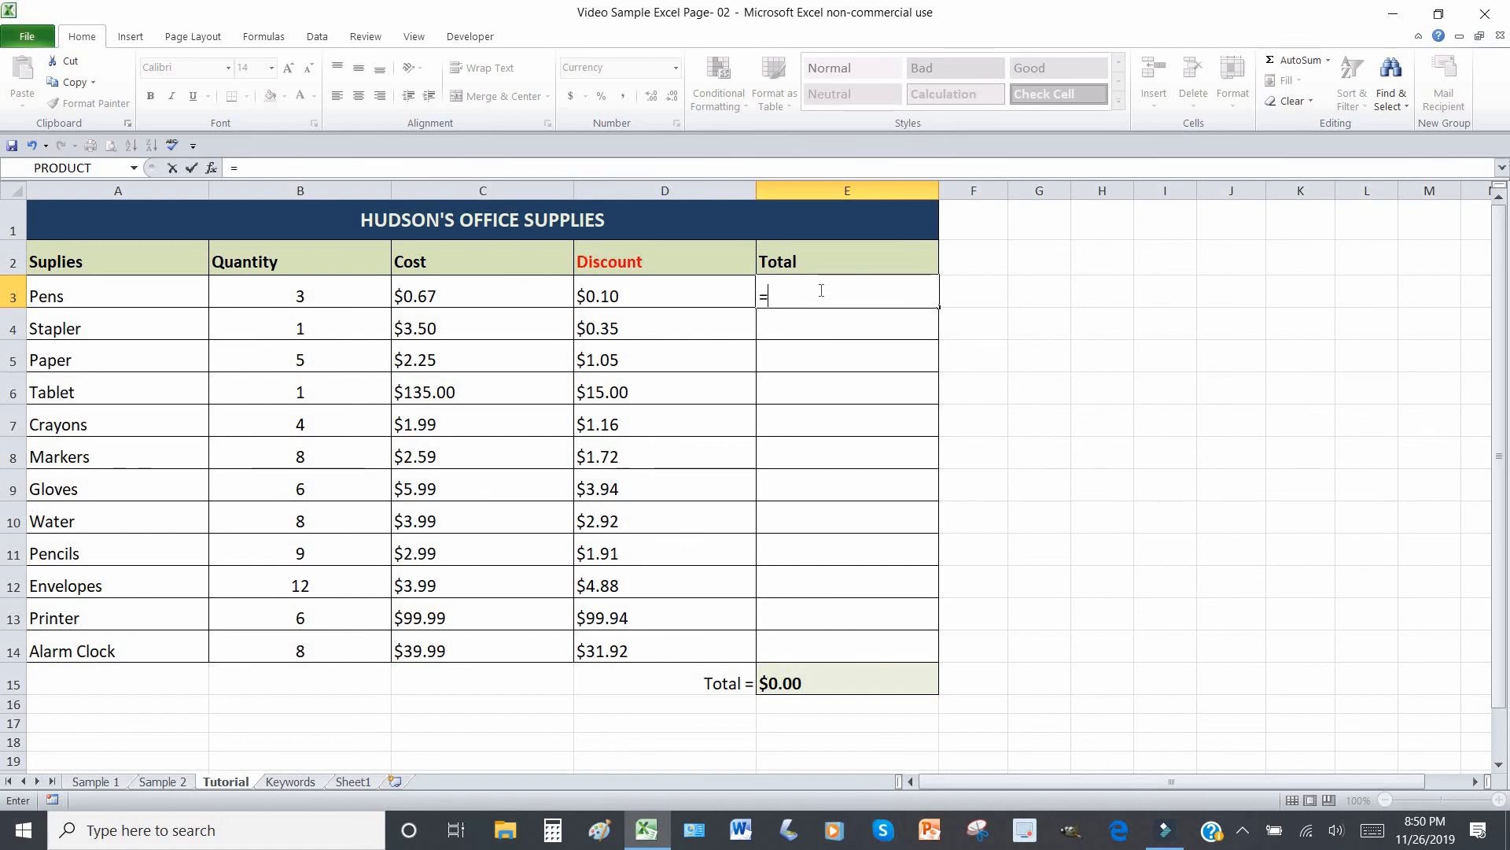
left_click(310, 298)
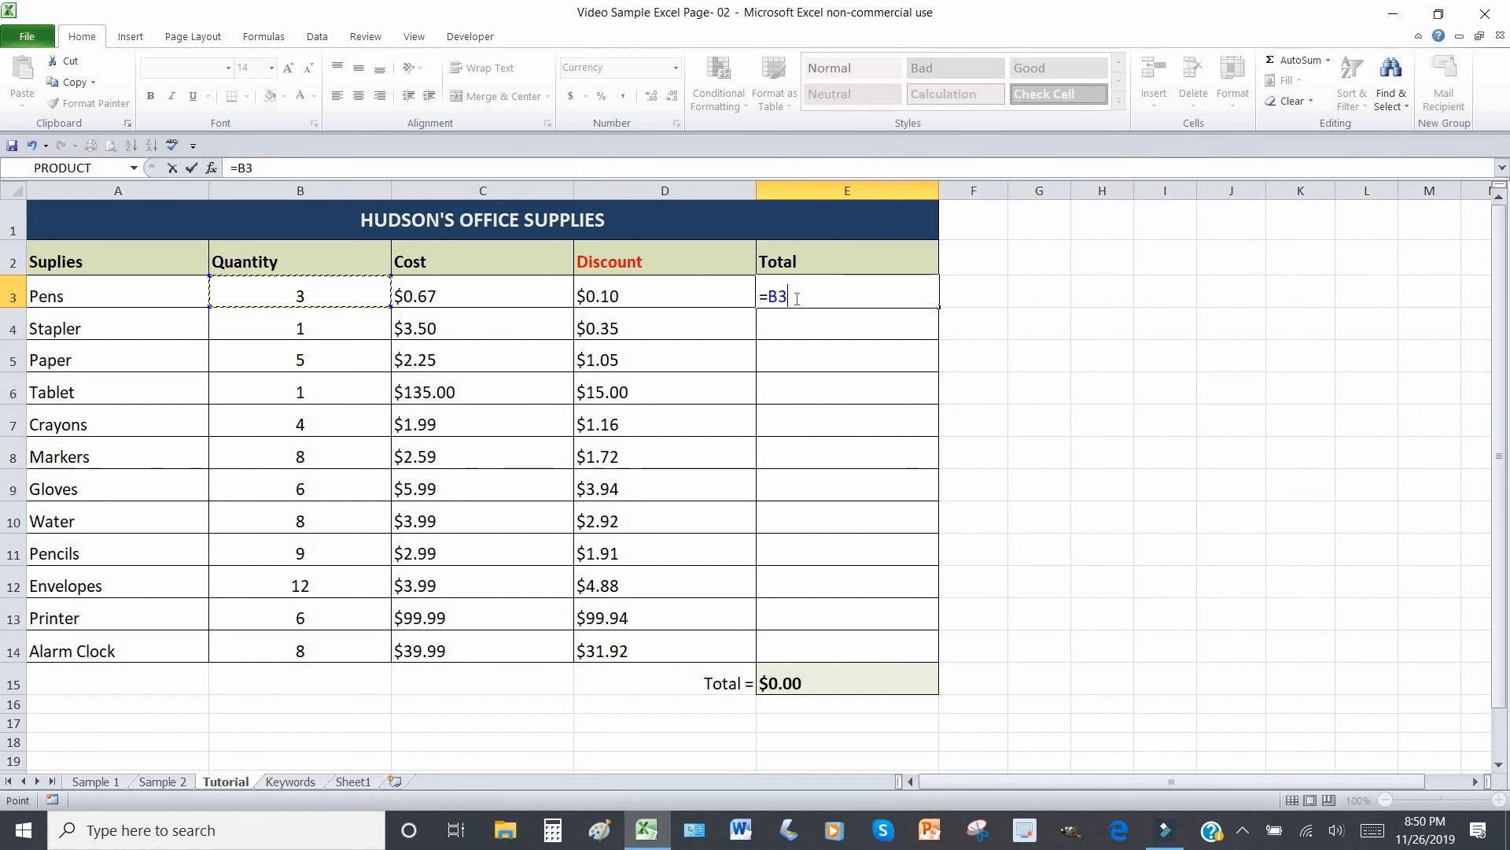
type("*")
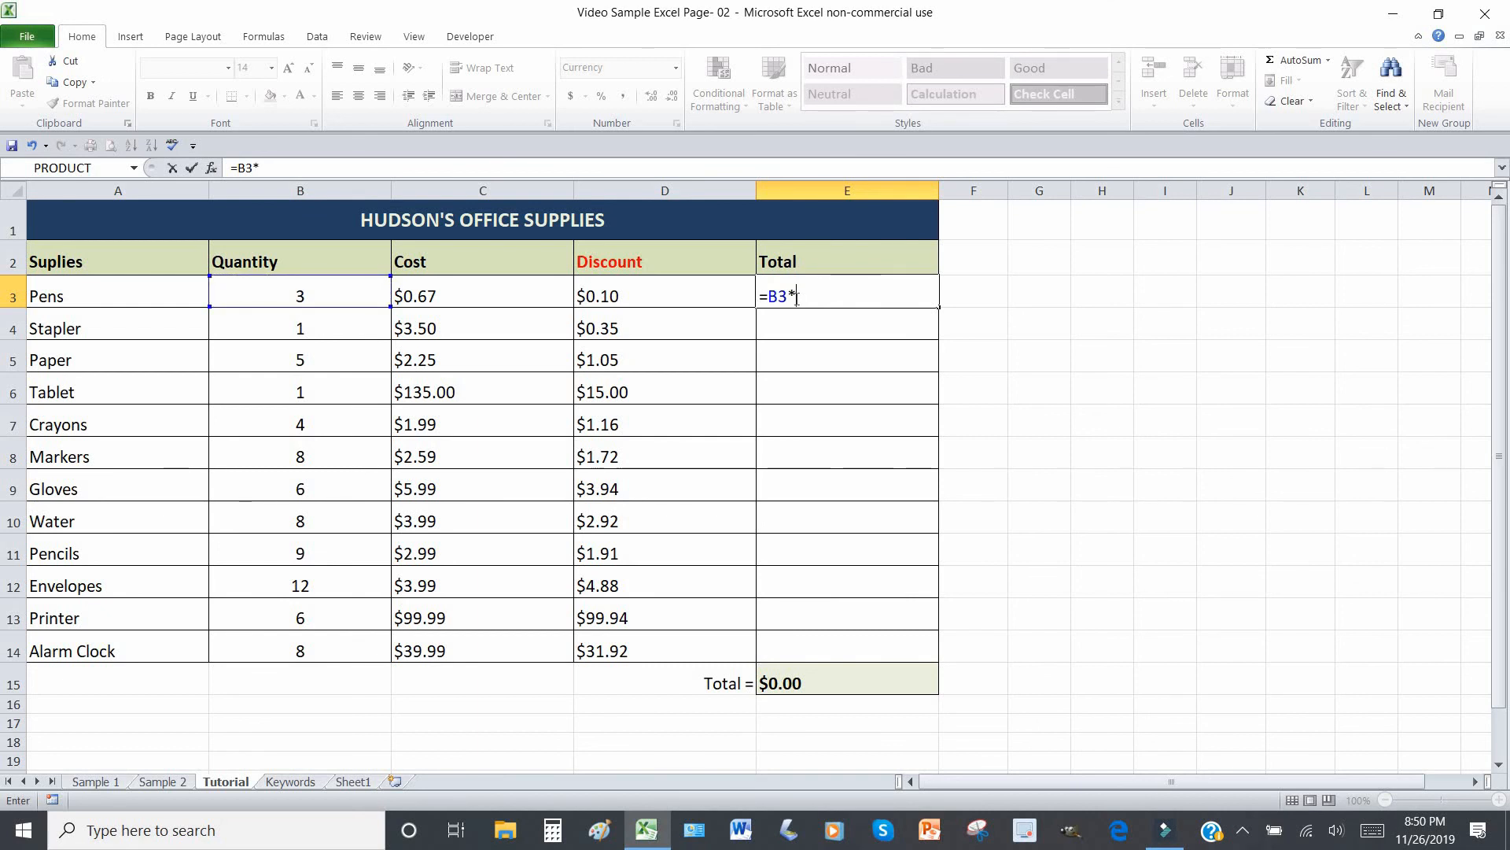
left_click(486, 293)
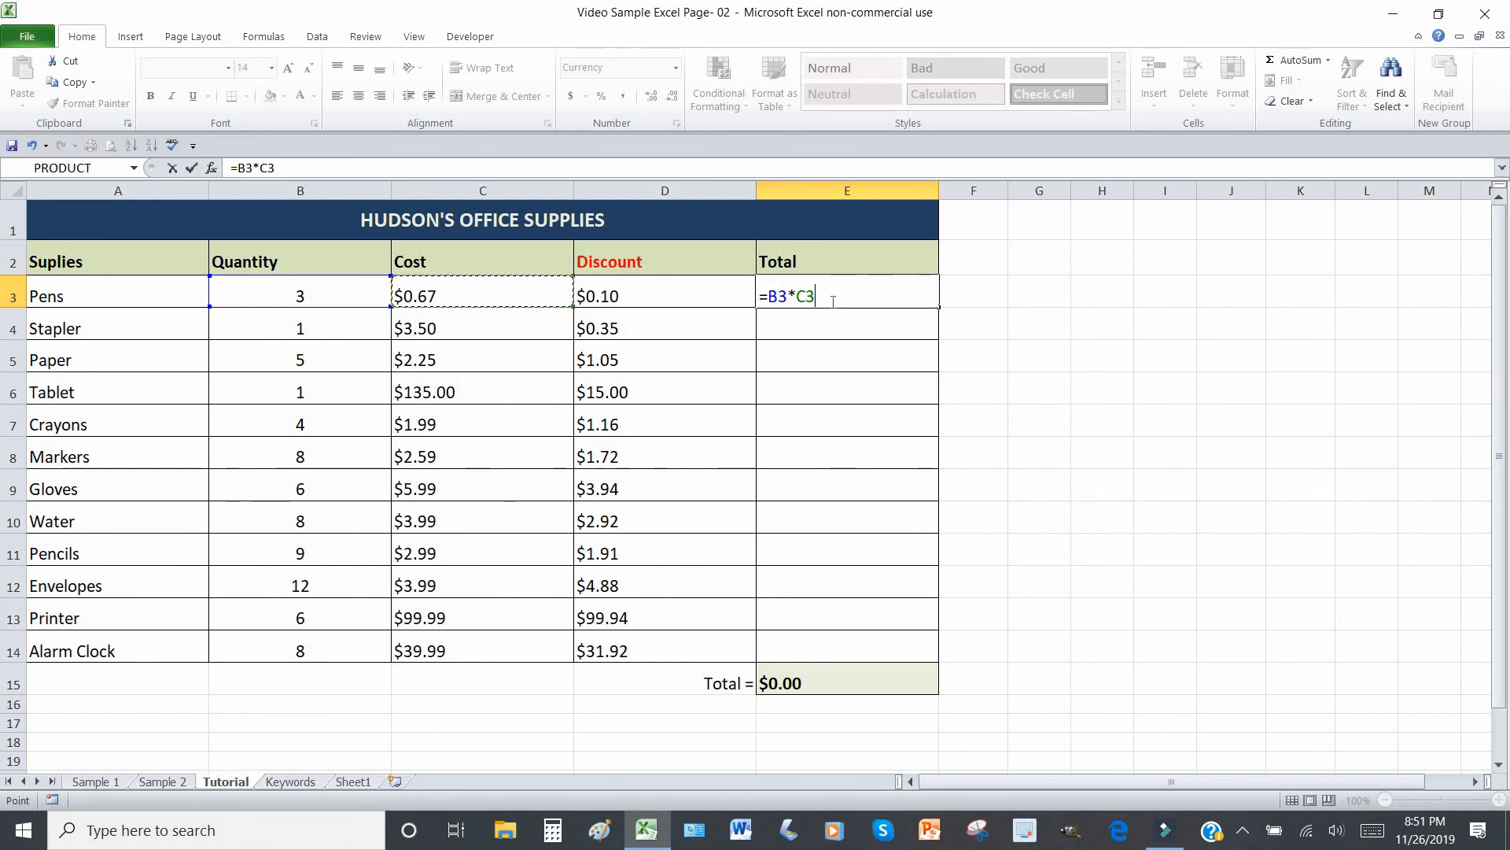
type("-")
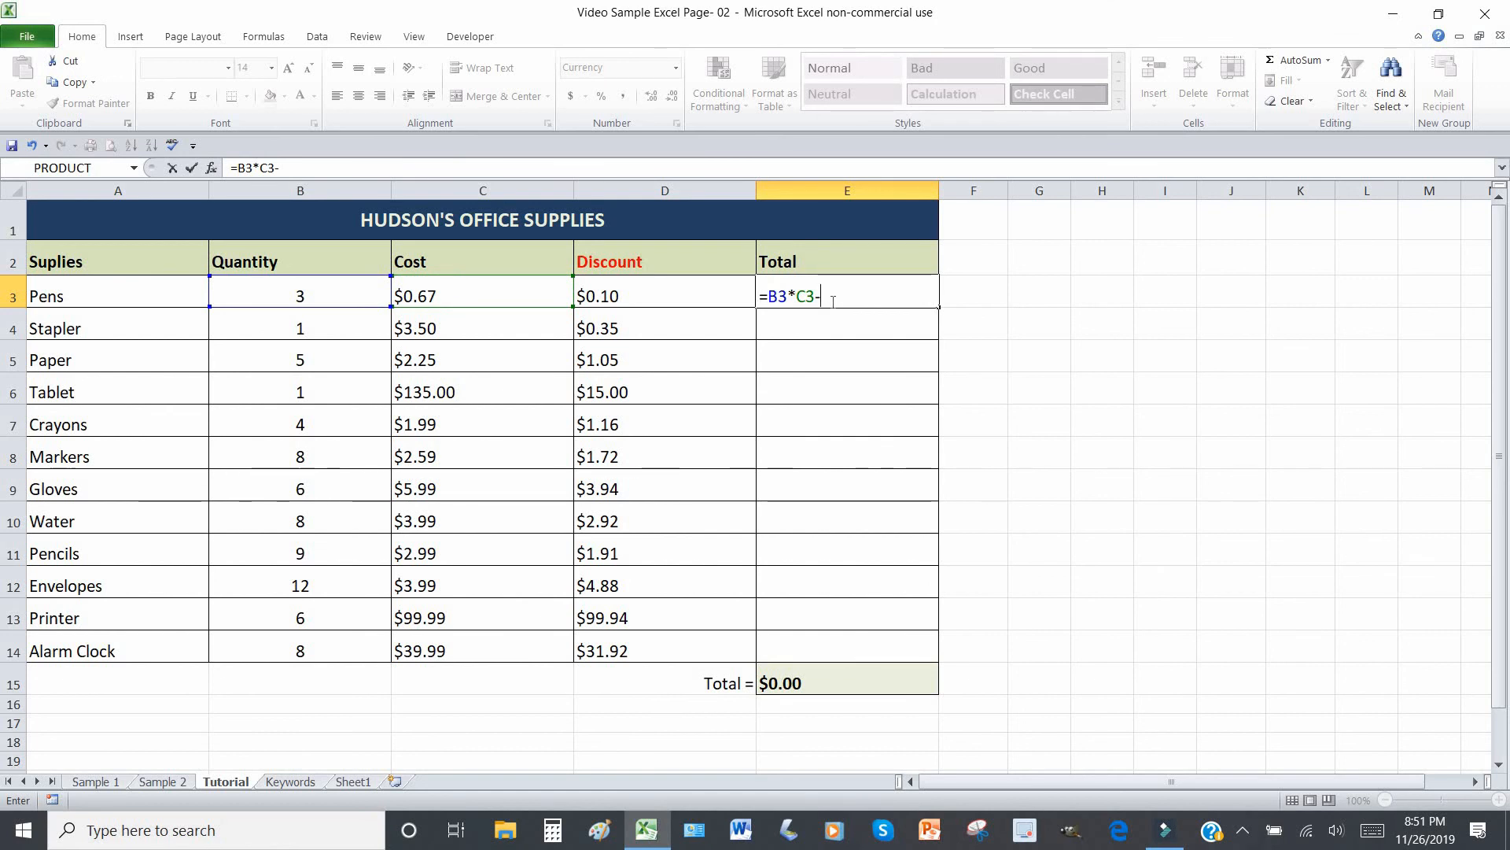
left_click(645, 295)
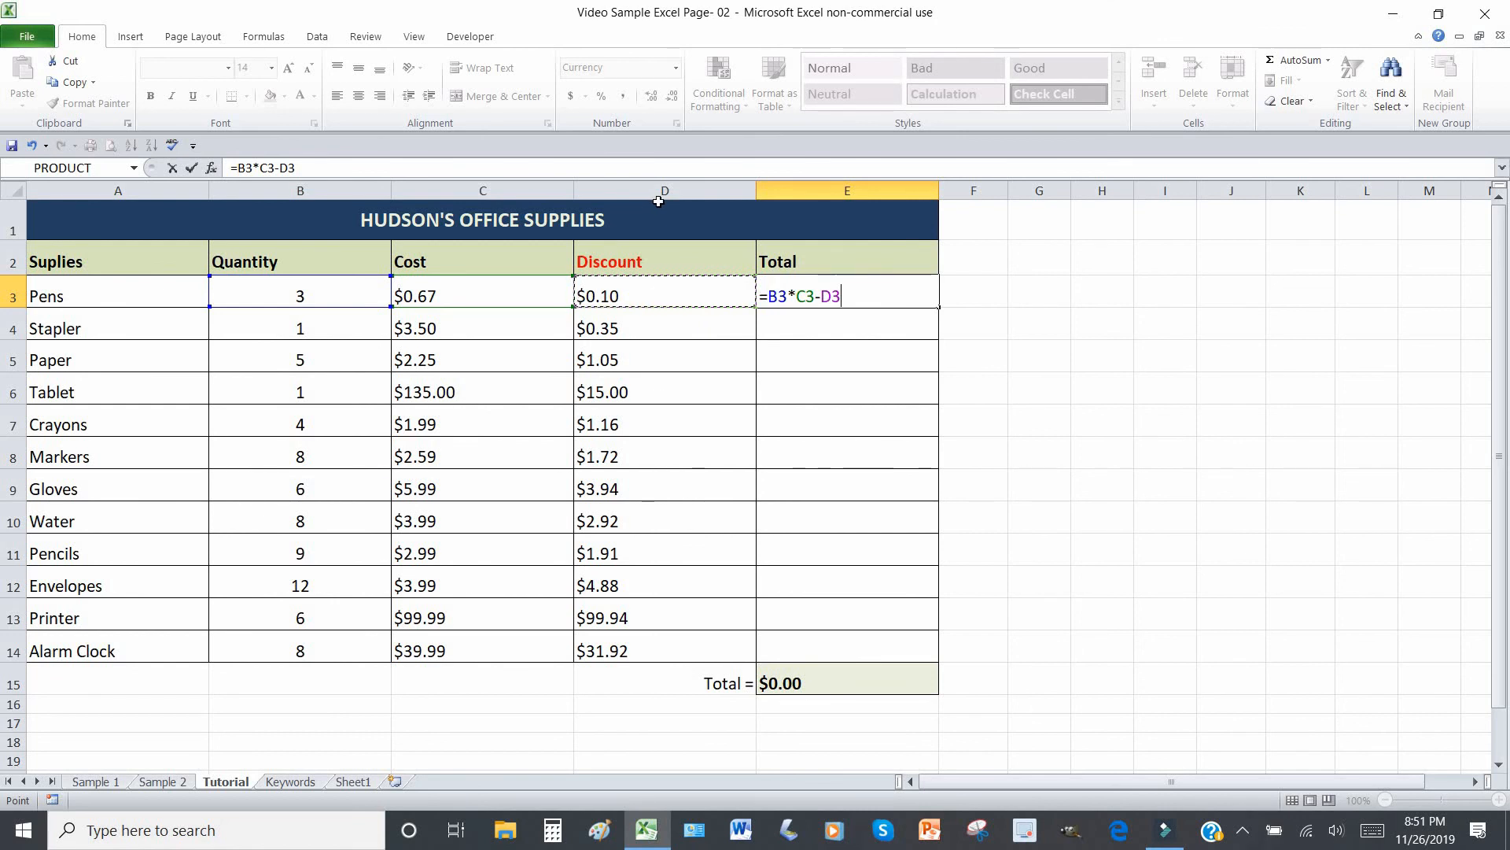
key("Return")
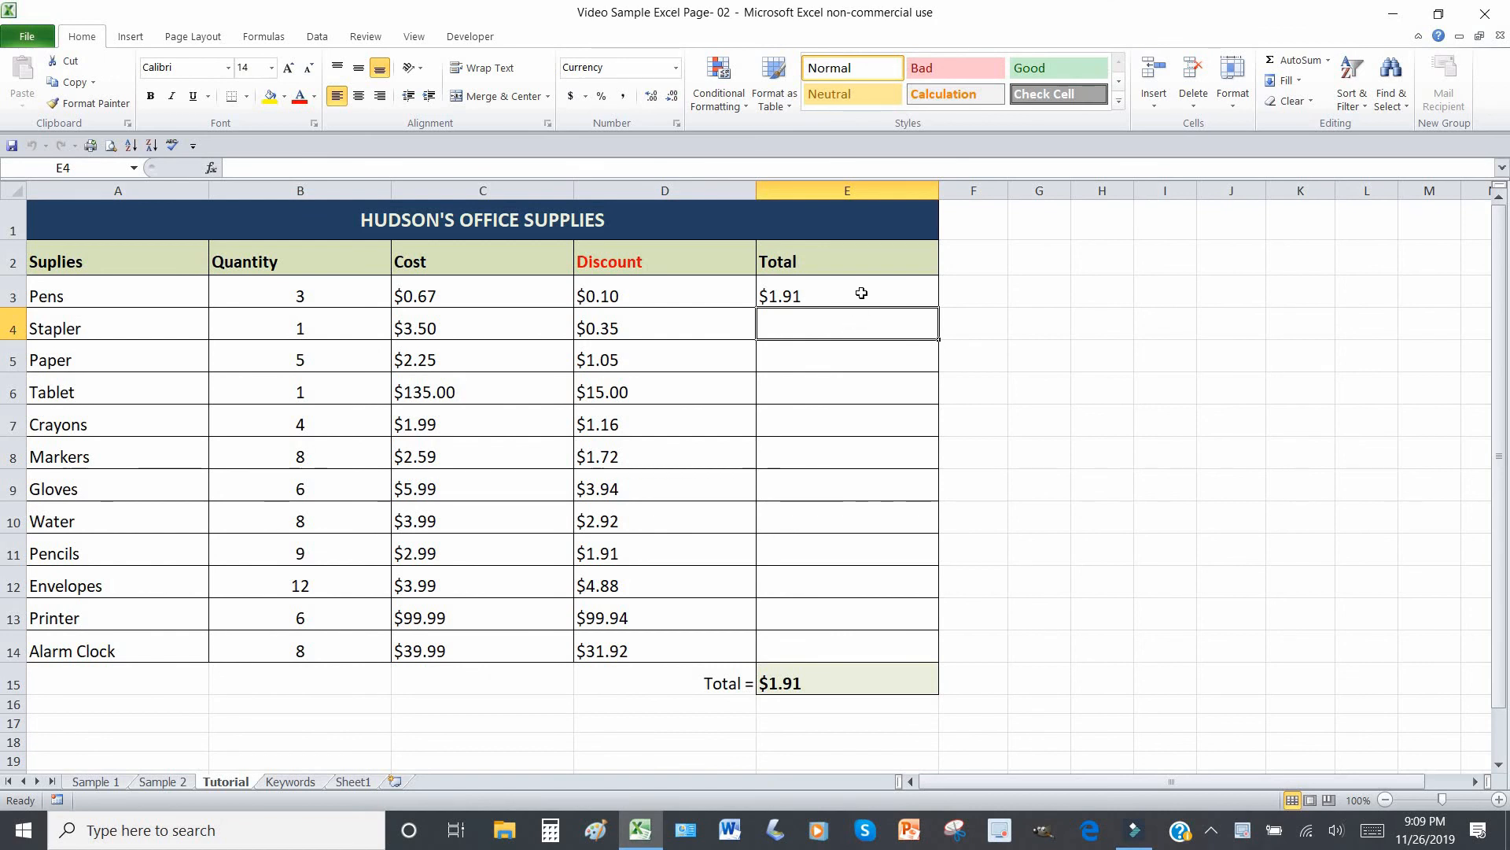
Fill the Pens total formula from E3 down through the Alarm Clock row in E14.
left_click(862, 292)
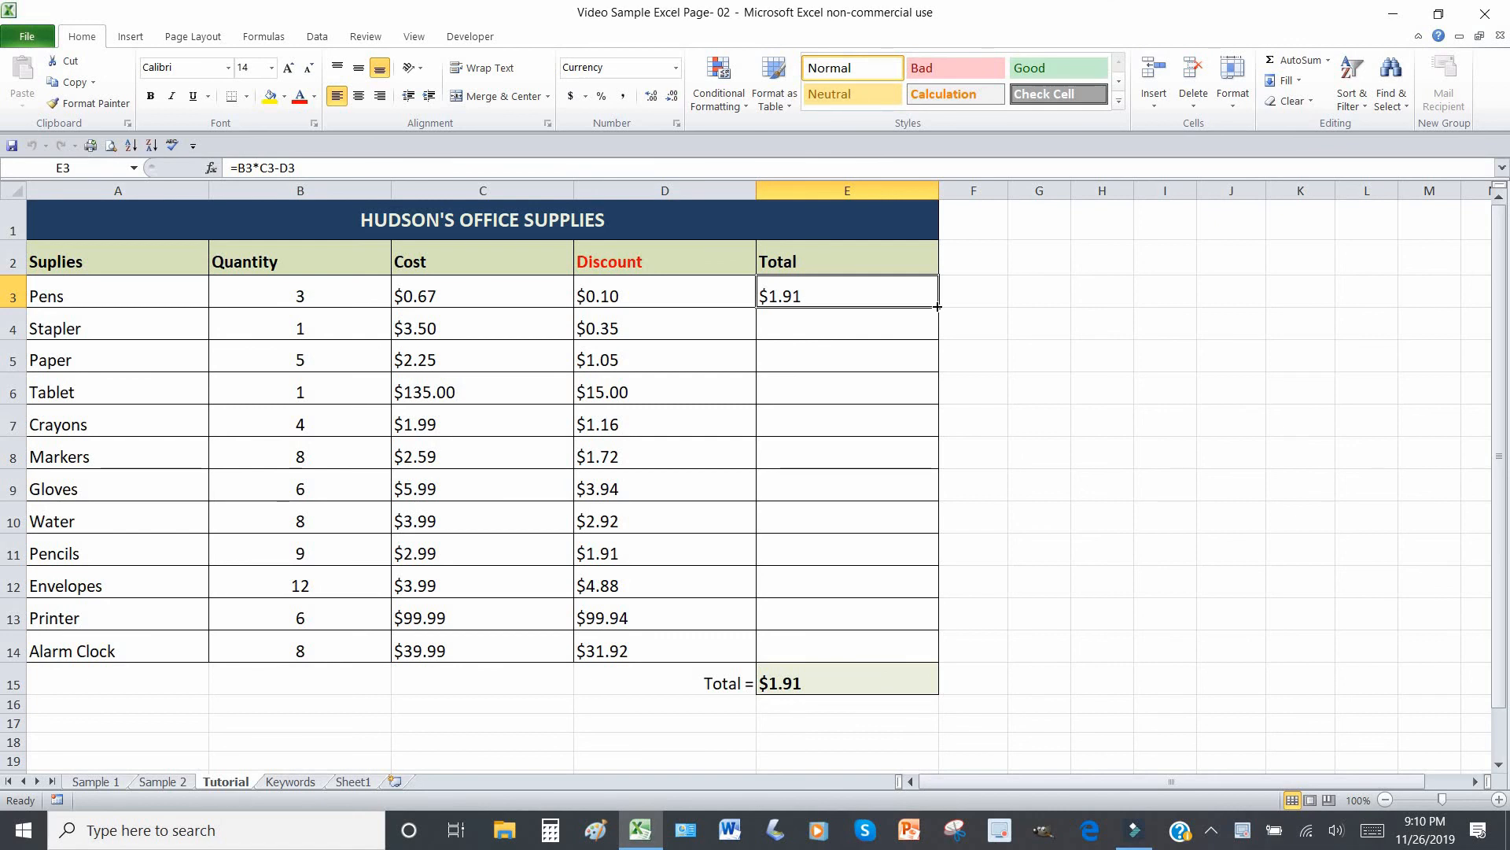
left_click_drag(938, 307, 937, 307)
left_click_drag(940, 307, 935, 652)
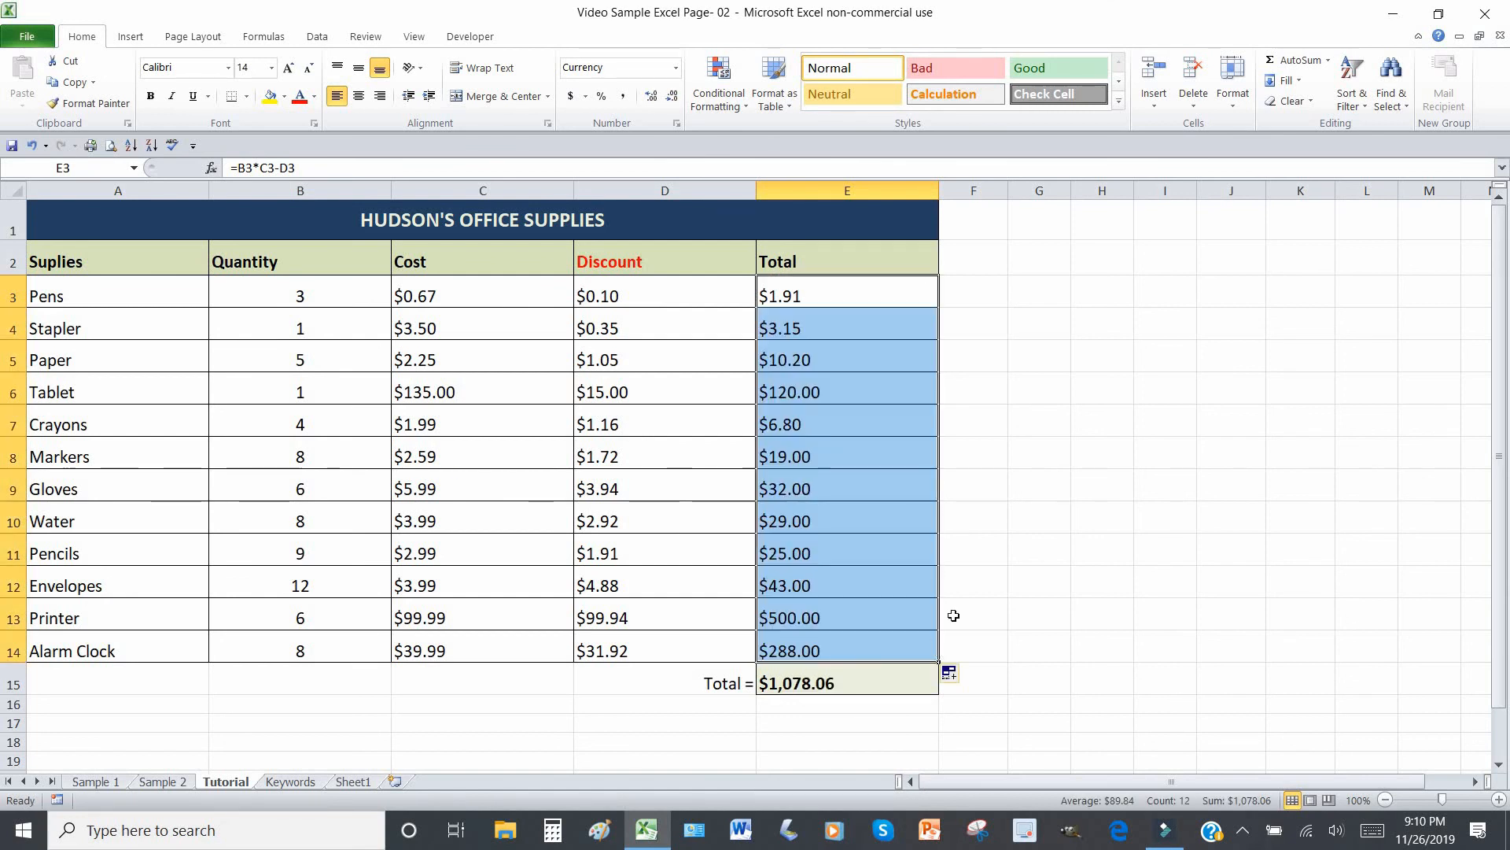
left_click(1100, 517)
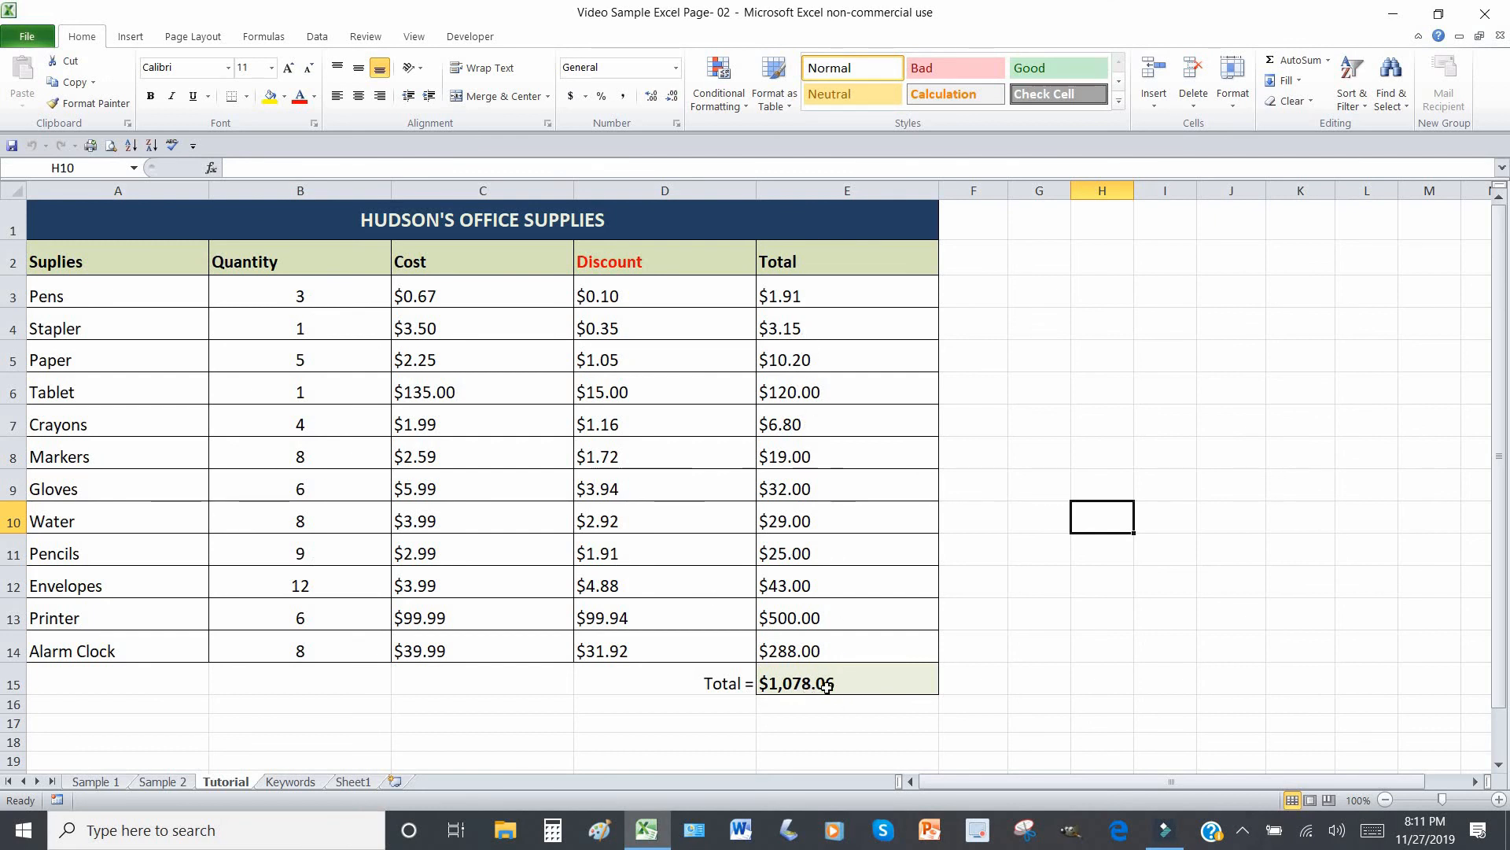
Set the Tablet quantity in B6 to 3 and the Stapler quantity in B4 to 8.
left_click(309, 394)
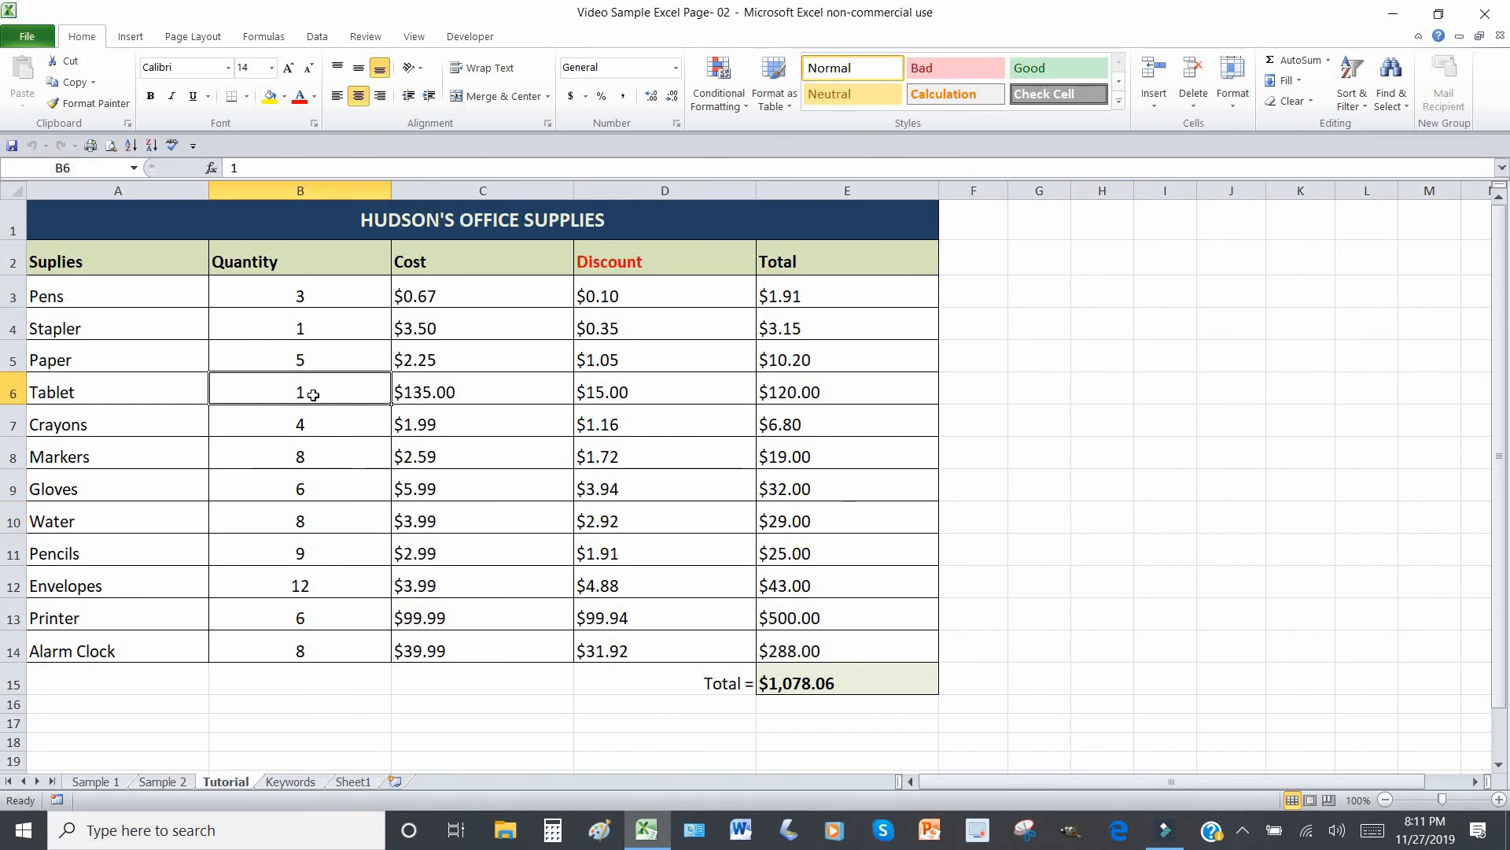
type("3")
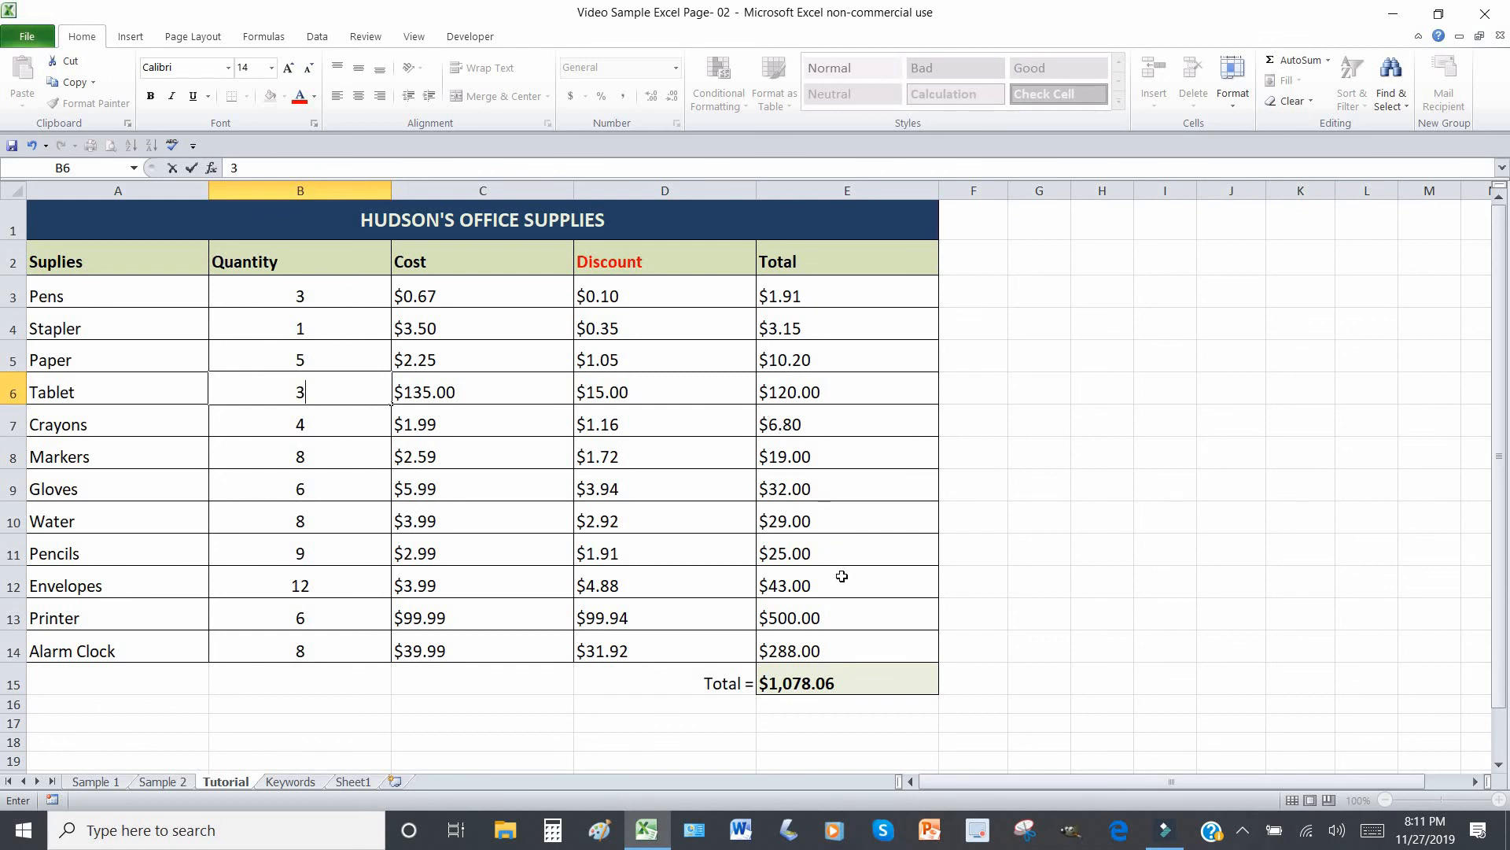
left_click(971, 680)
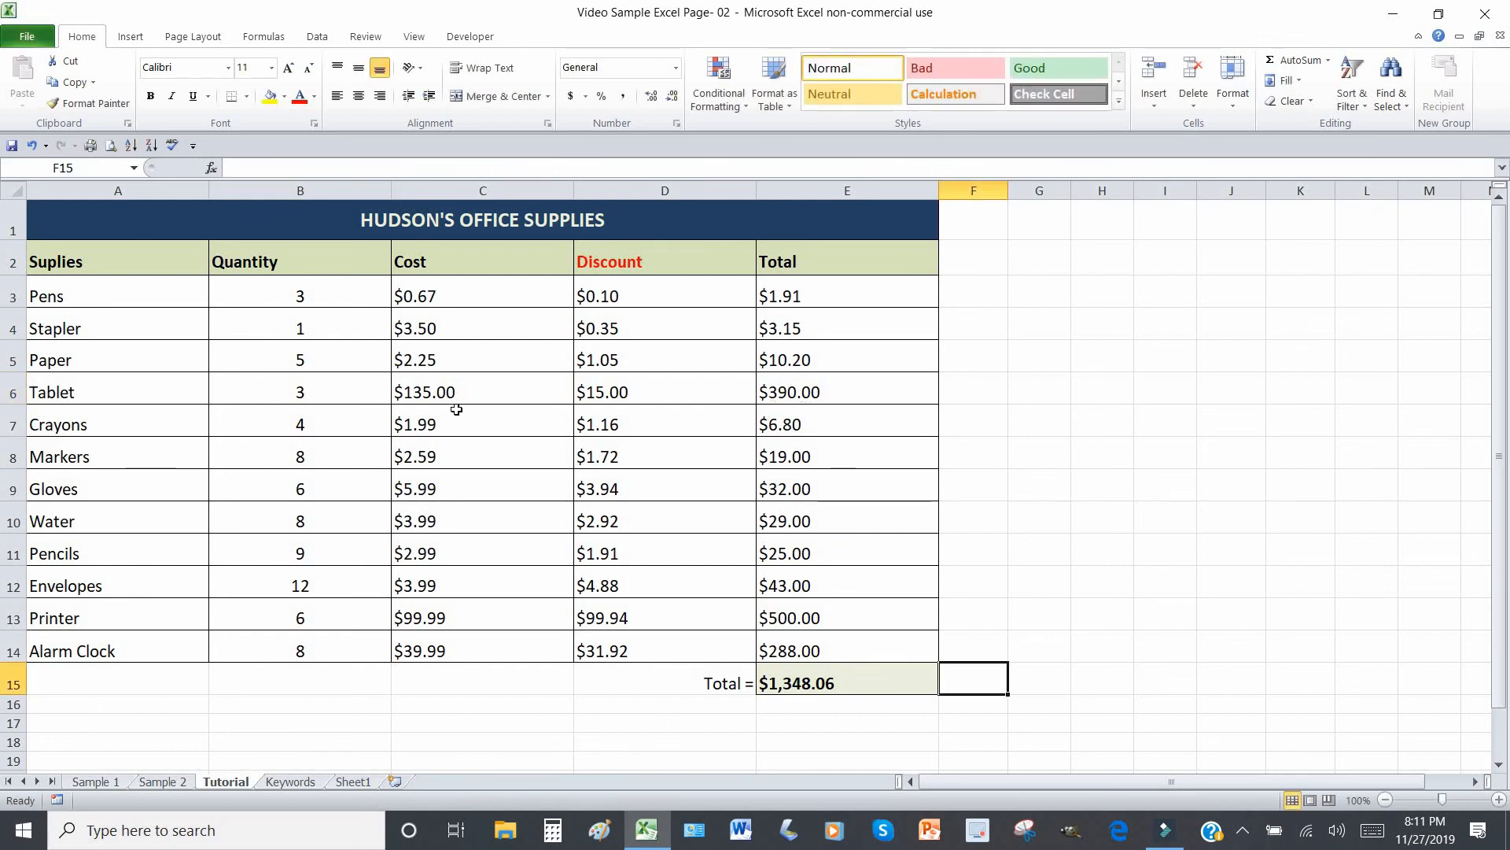
left_click(335, 328)
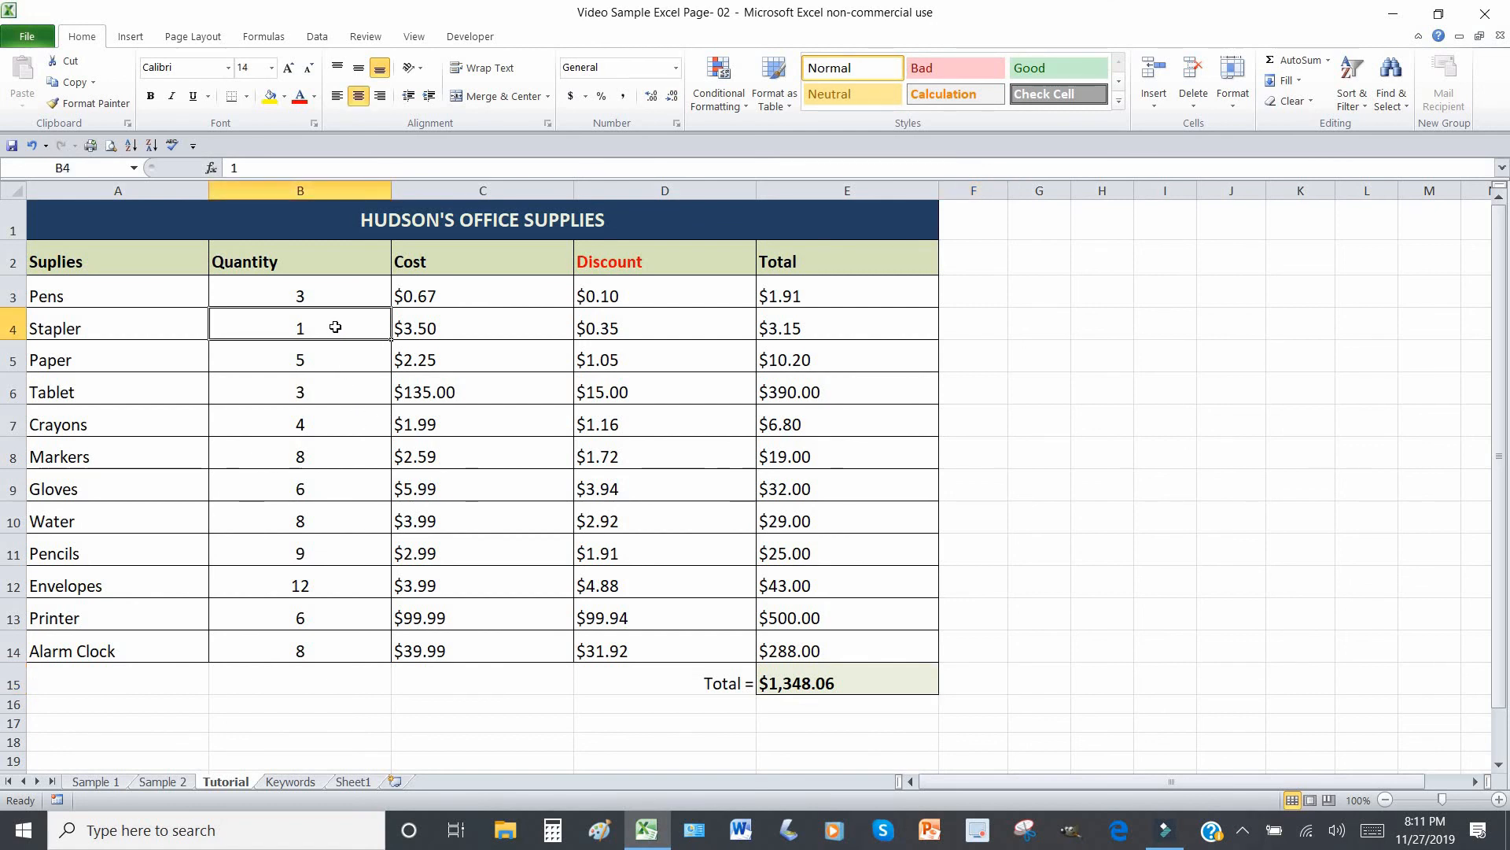
type("8")
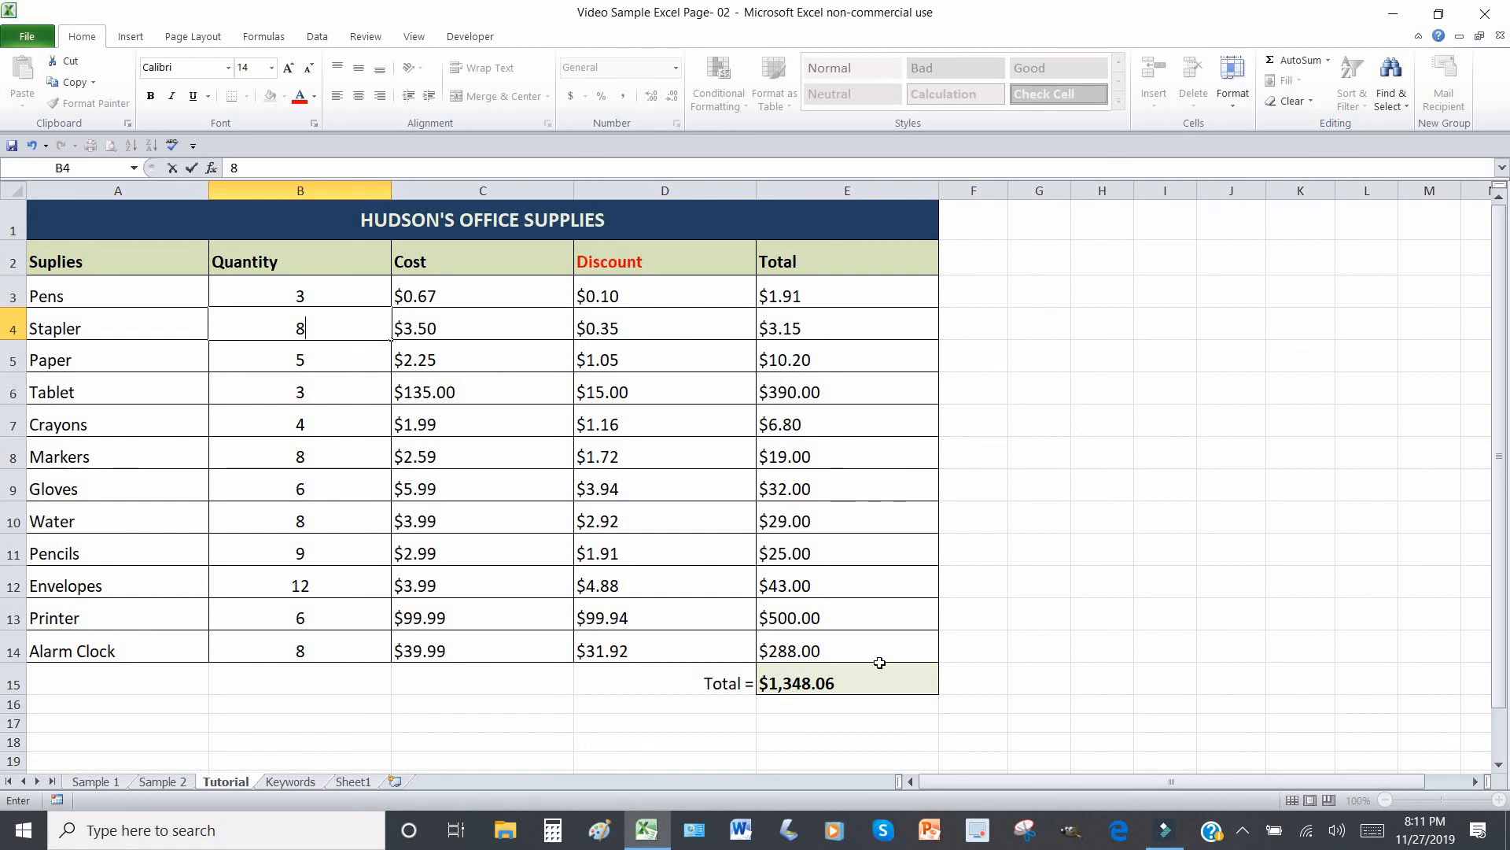
left_click(988, 686)
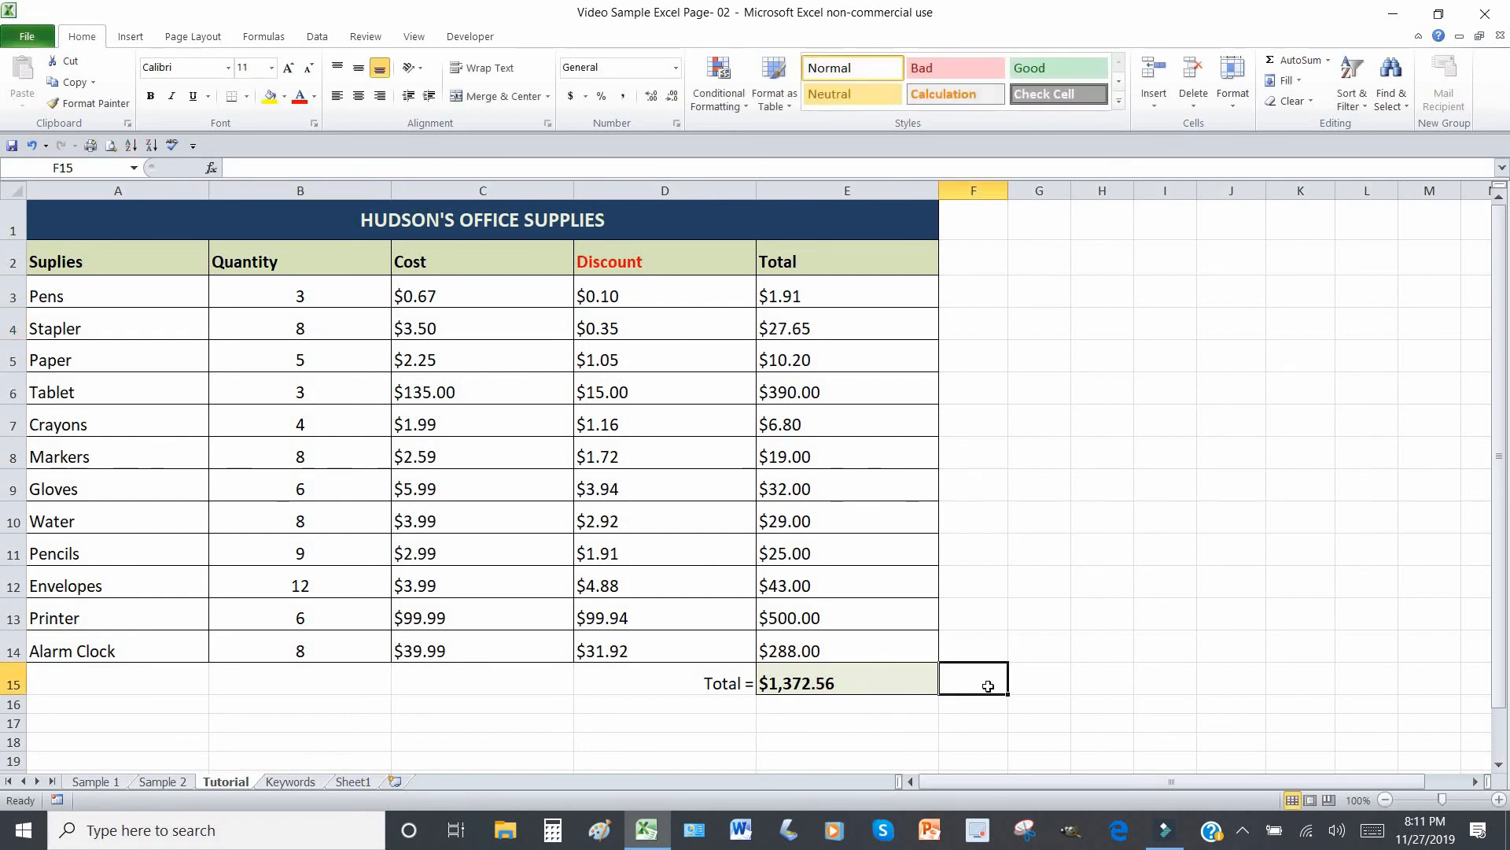
Set the Stapler discount in D4 to 2.80 and the Tablet discount in D6 to 45.
left_click(865, 681)
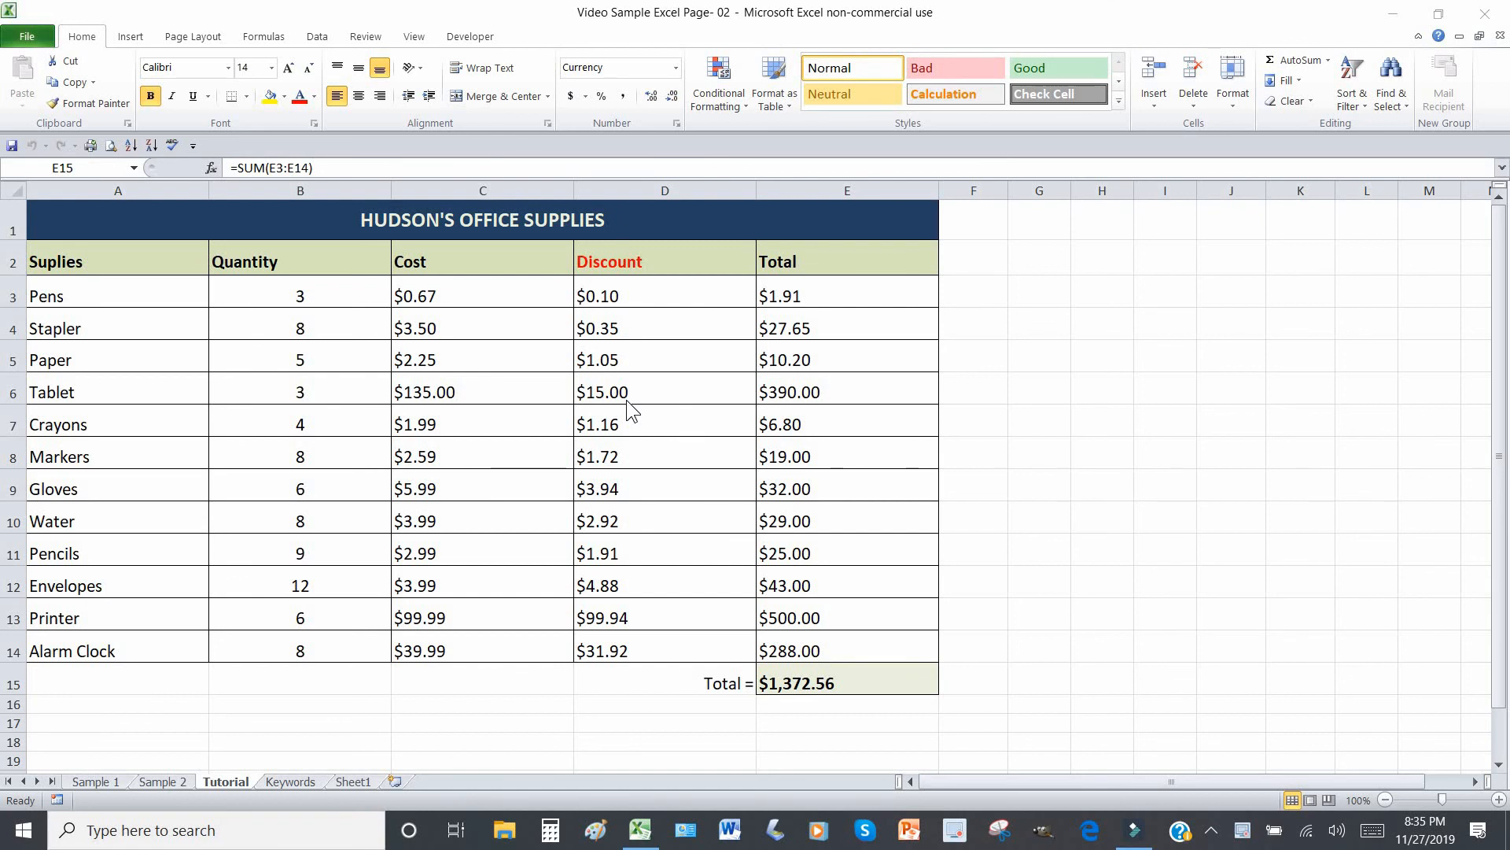
left_click(644, 324)
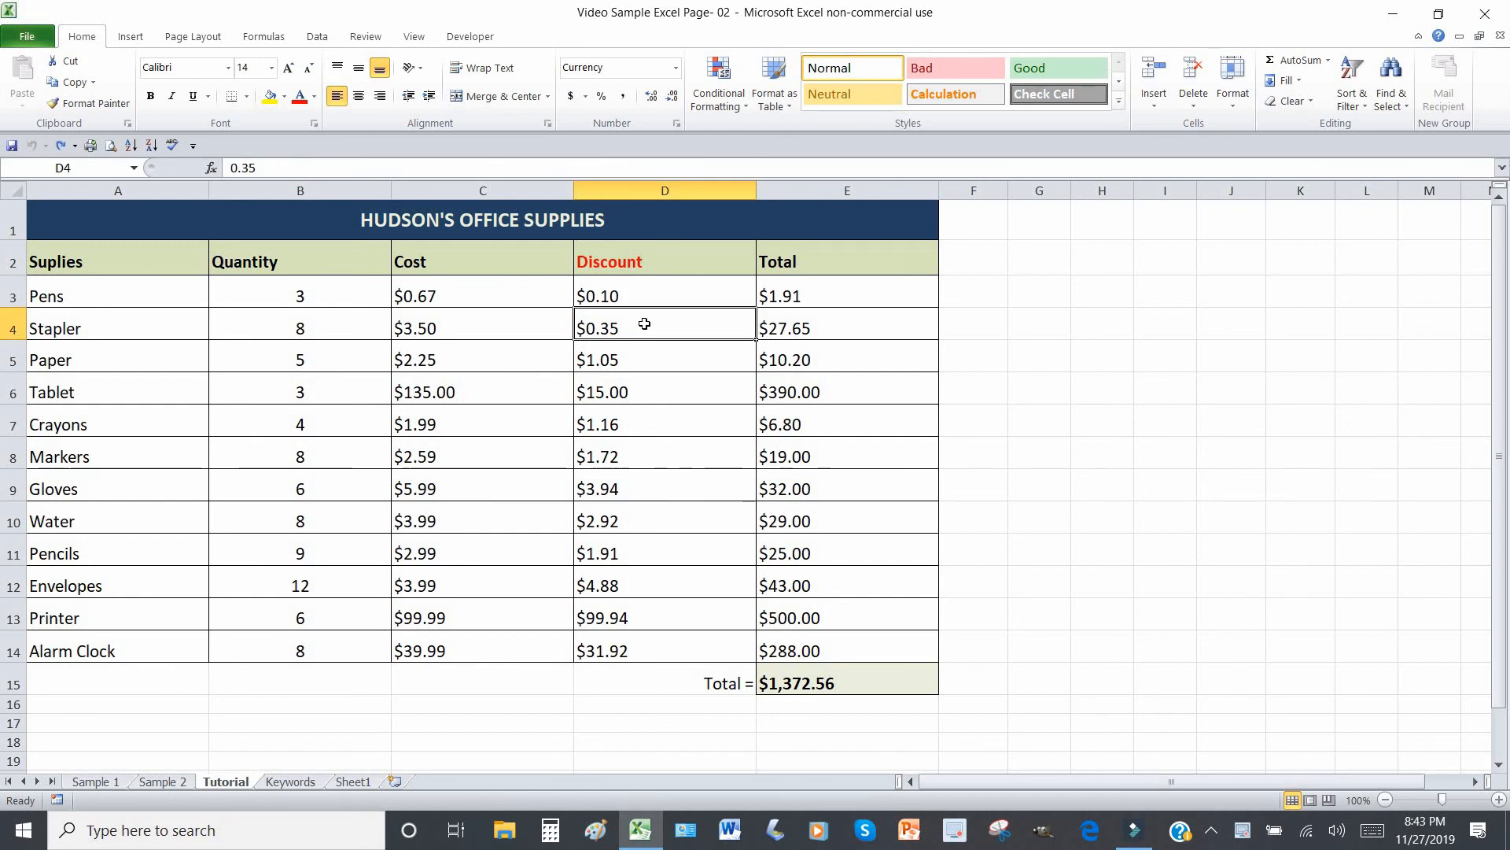
type("2")
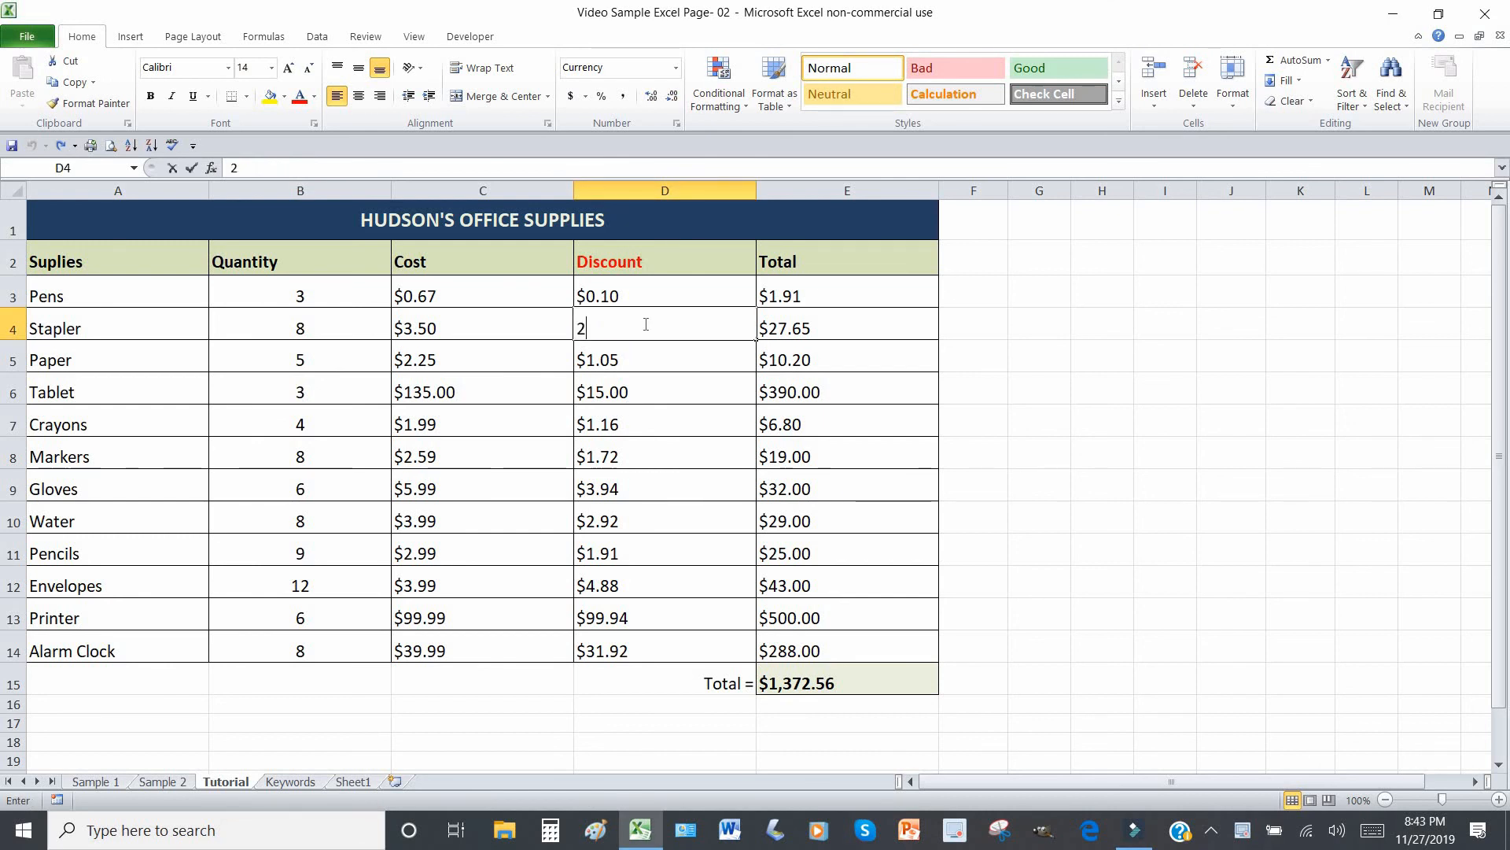
type(".80")
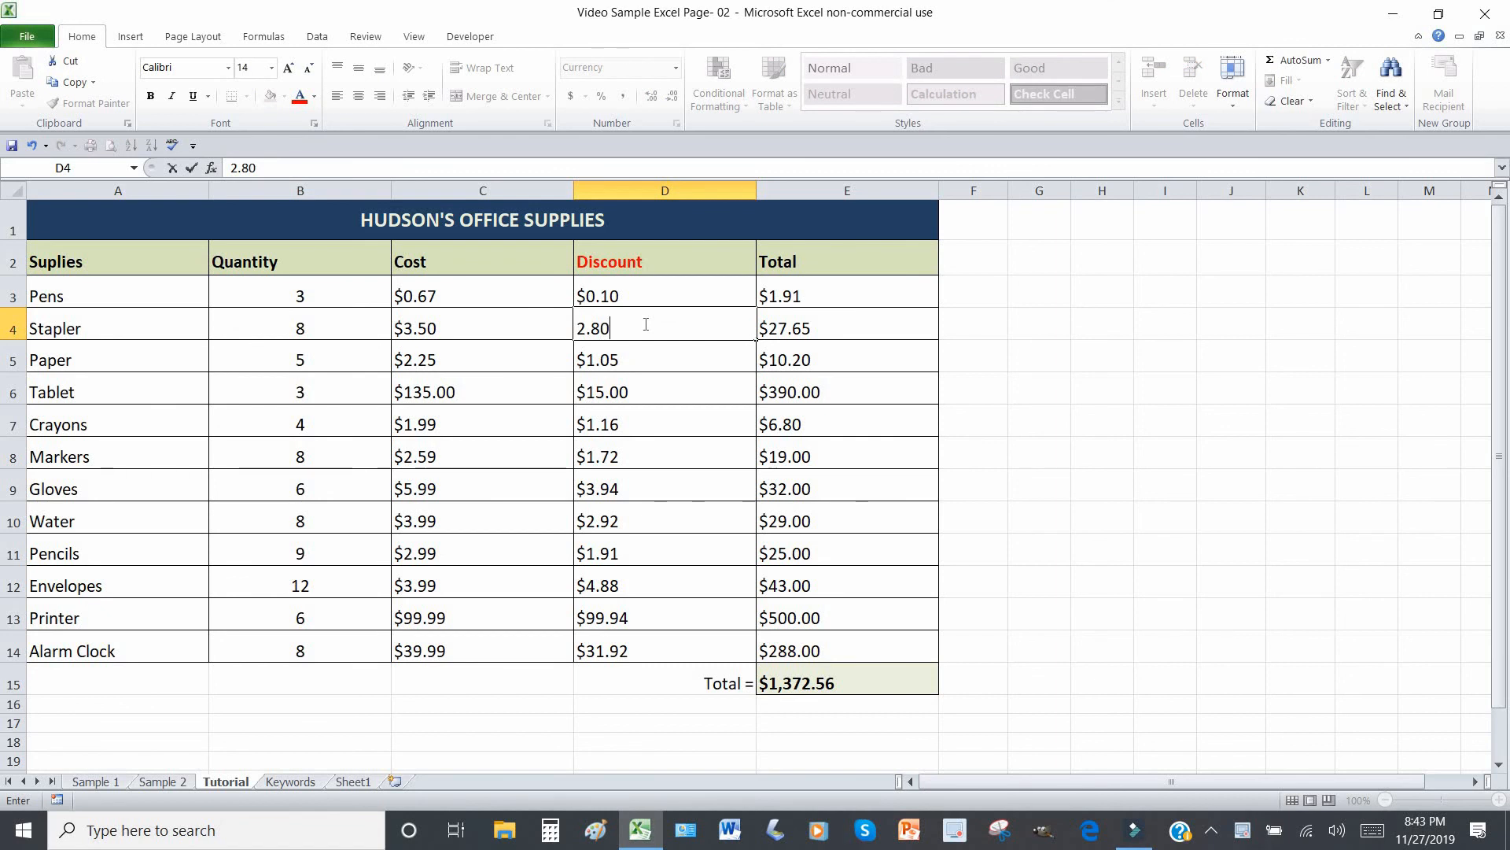
left_click(646, 394)
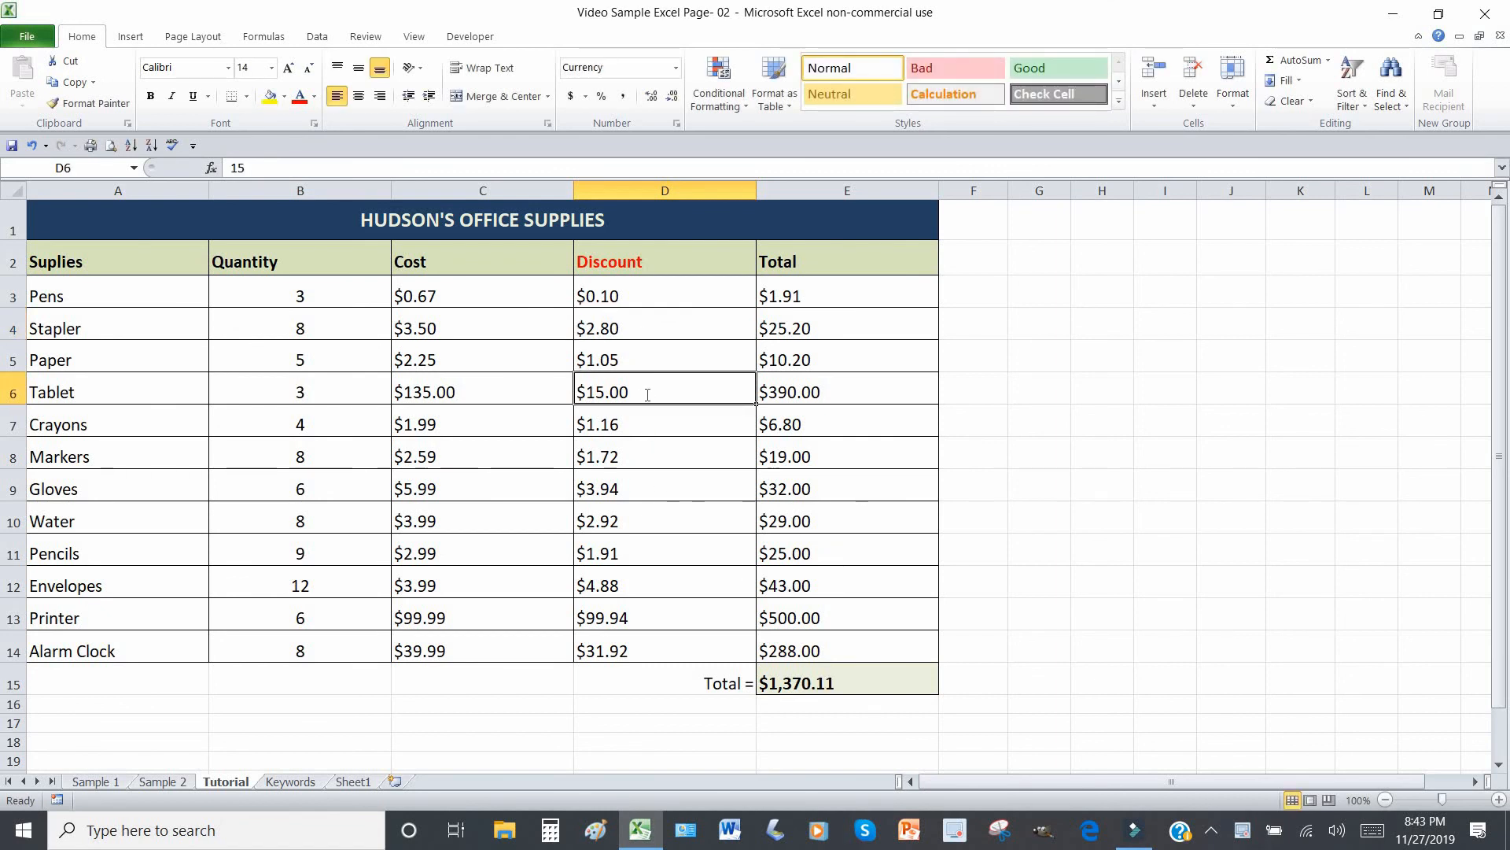
type("45")
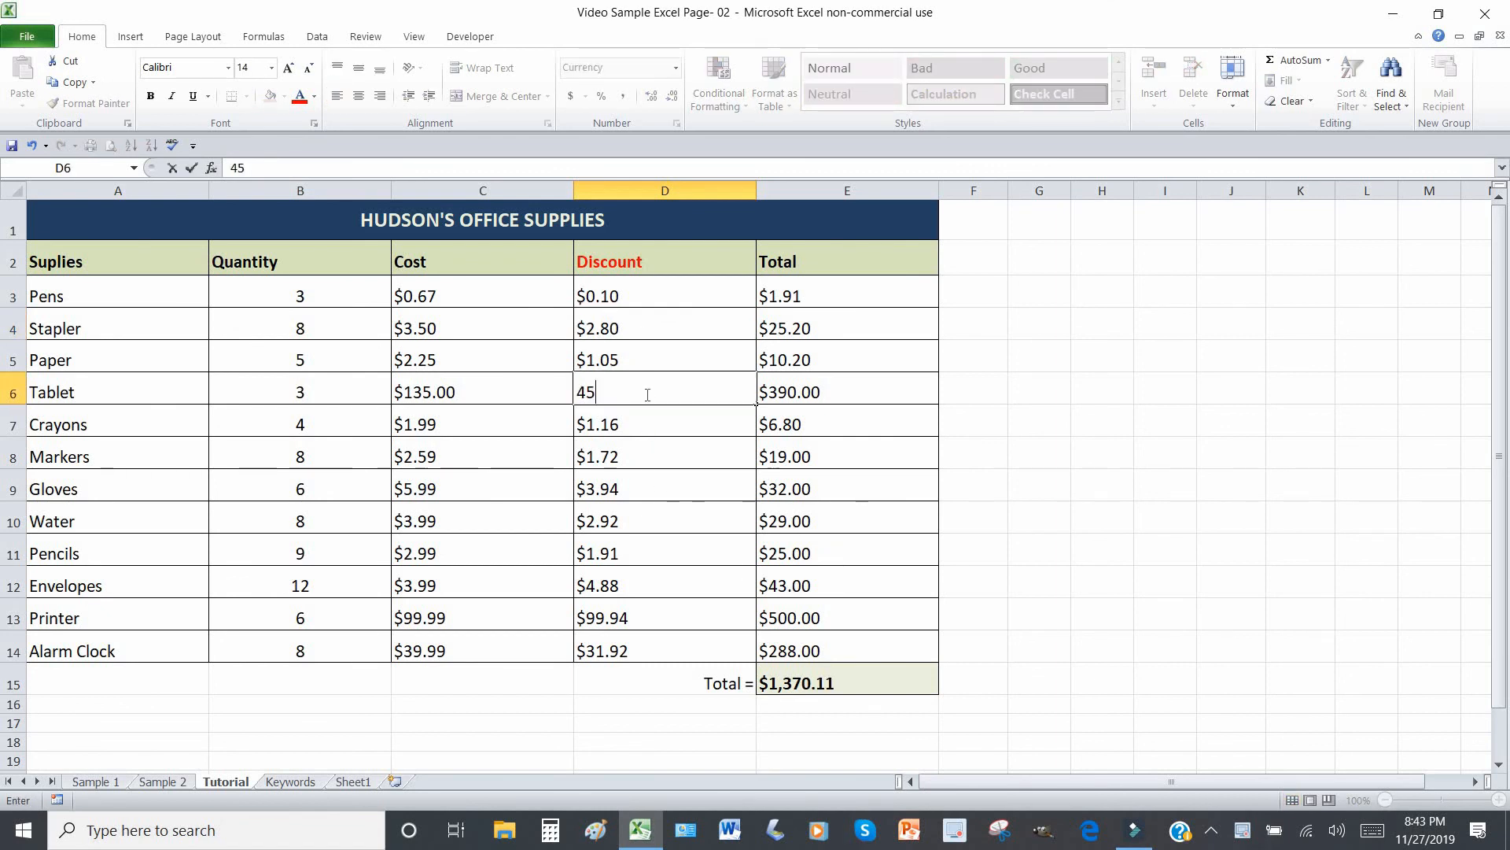
left_click(855, 679)
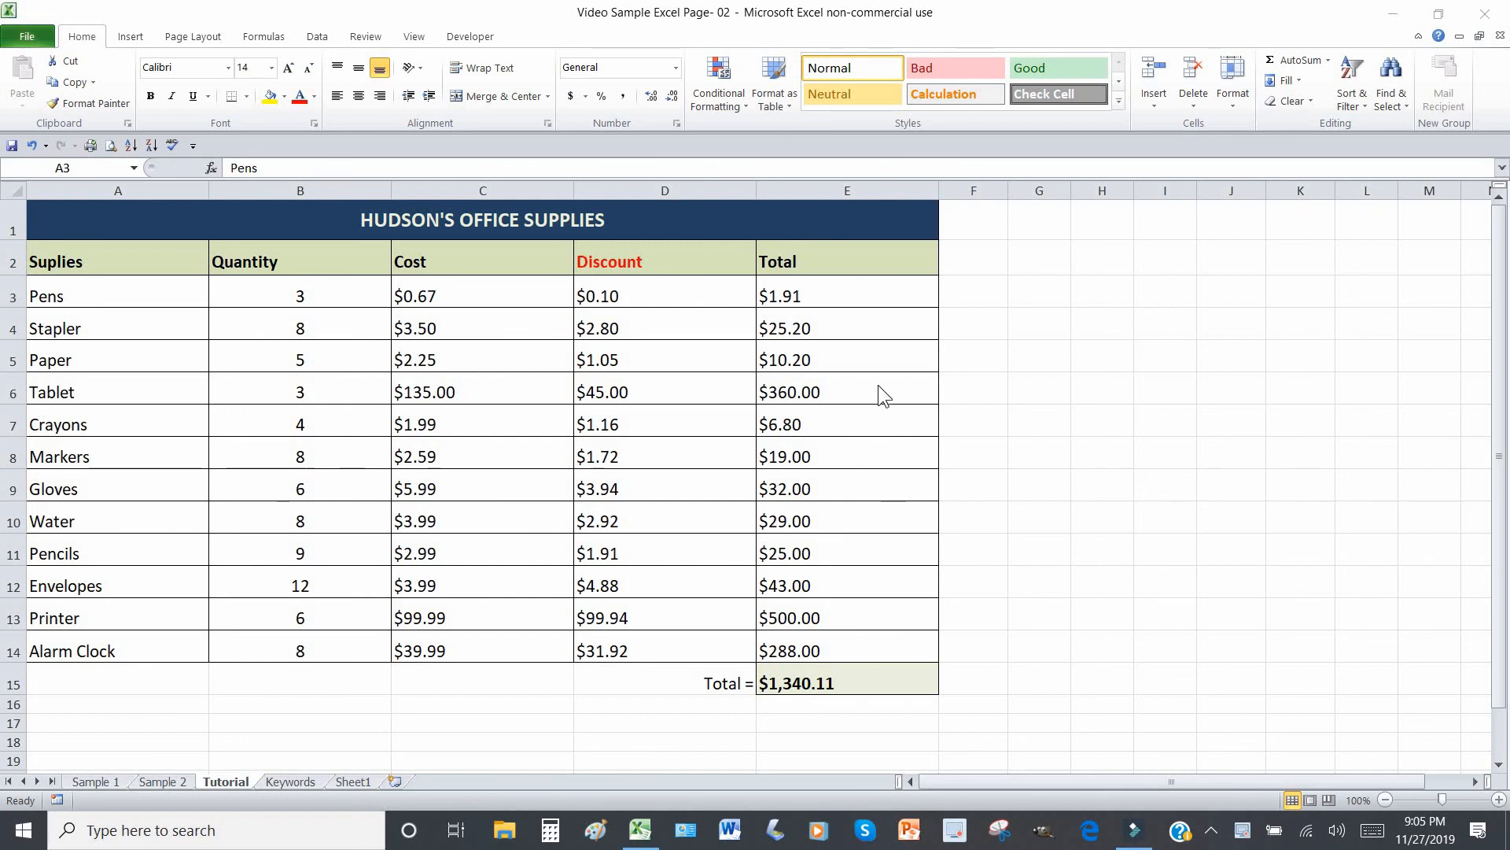
Try to protect the Tutorial sheet with a password, filling in both the unprotect password and its confirmation, and cancel the protection.
left_click(814, 297)
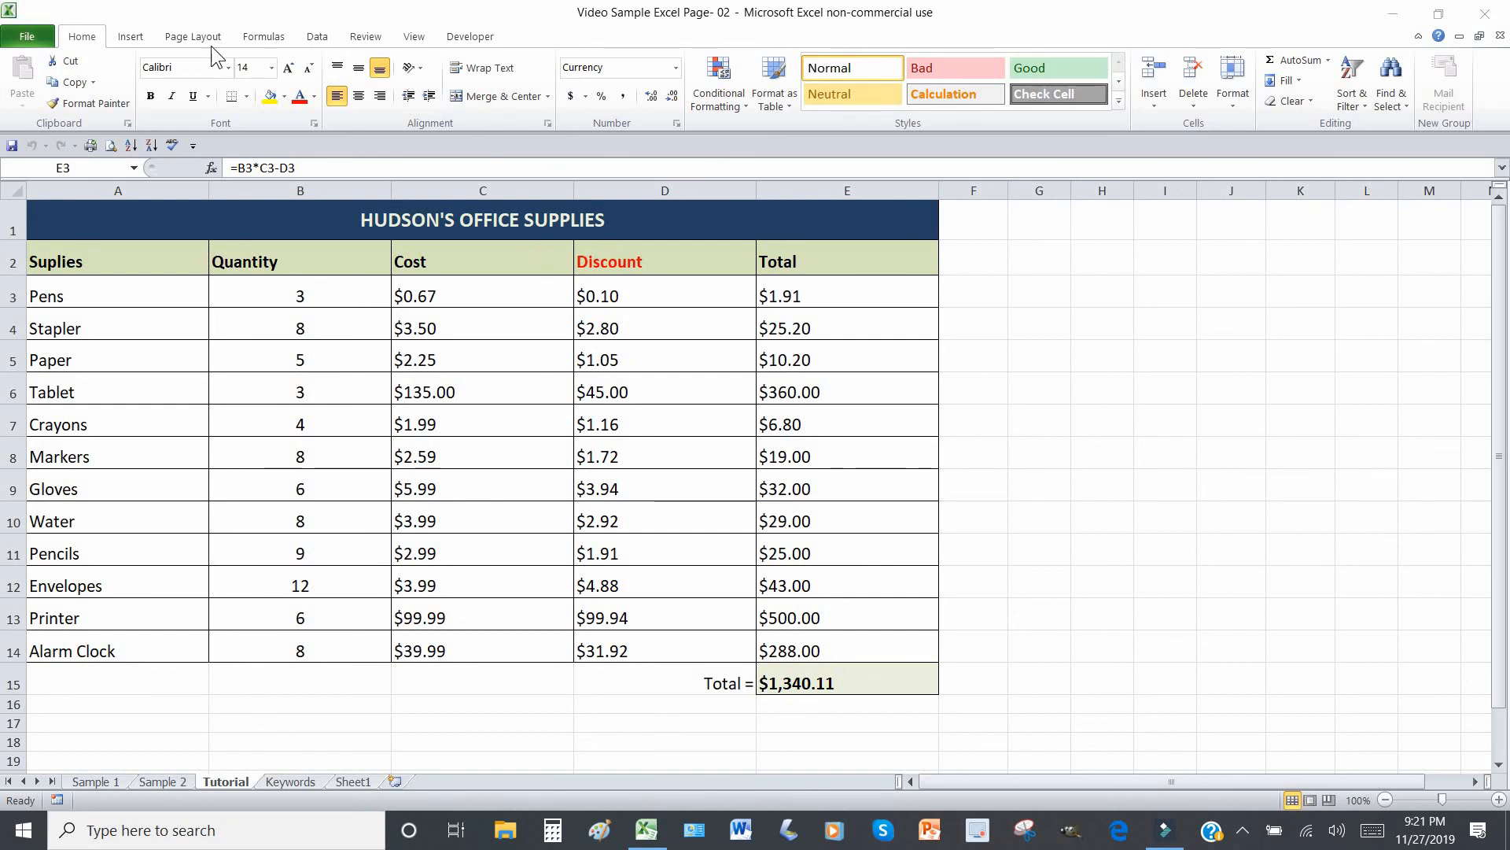
left_click(366, 37)
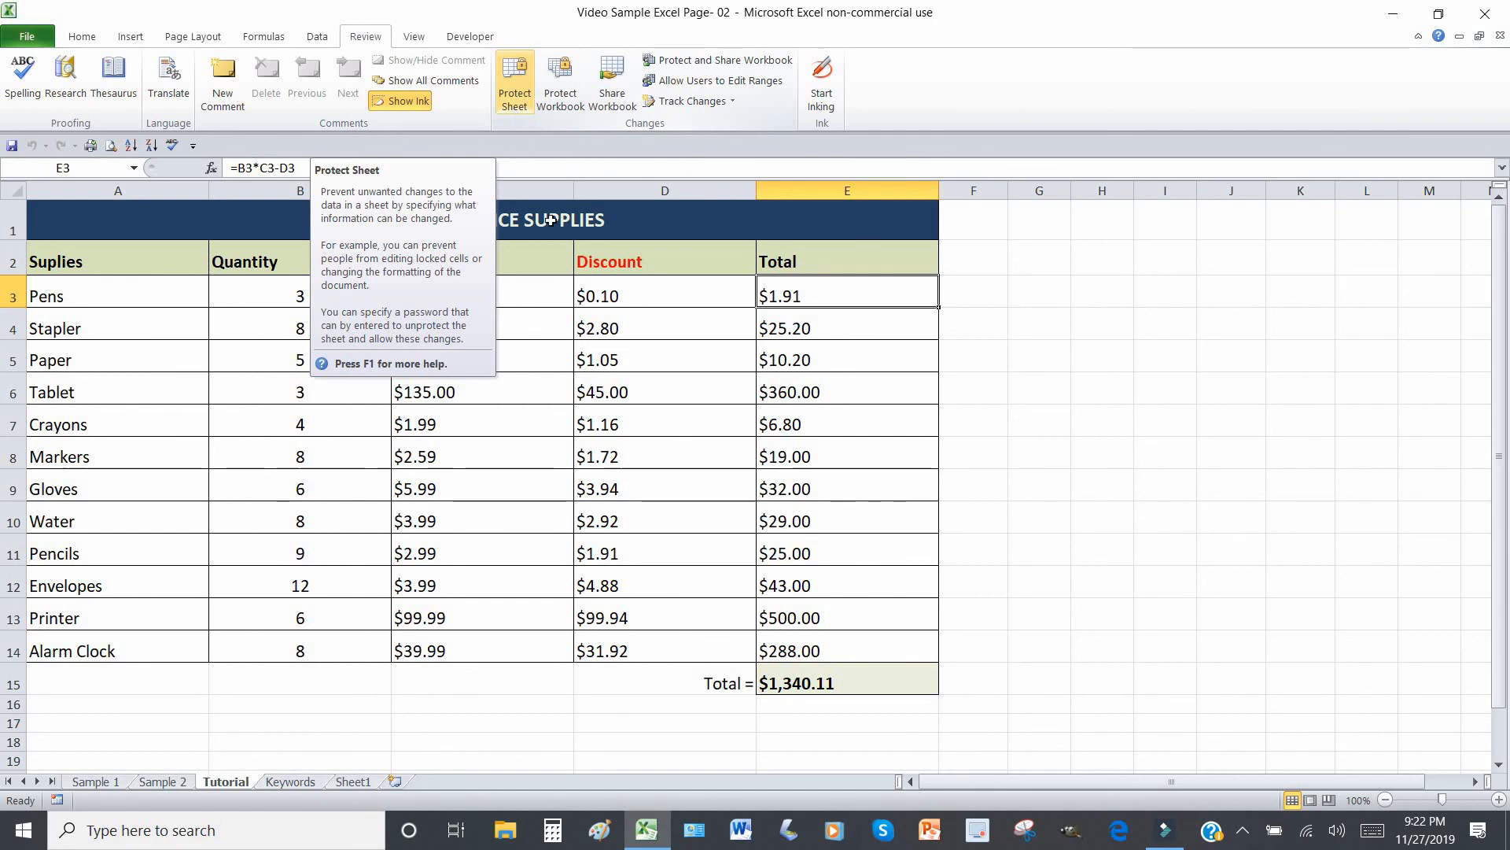
left_click_drag(303, 420, 303, 519)
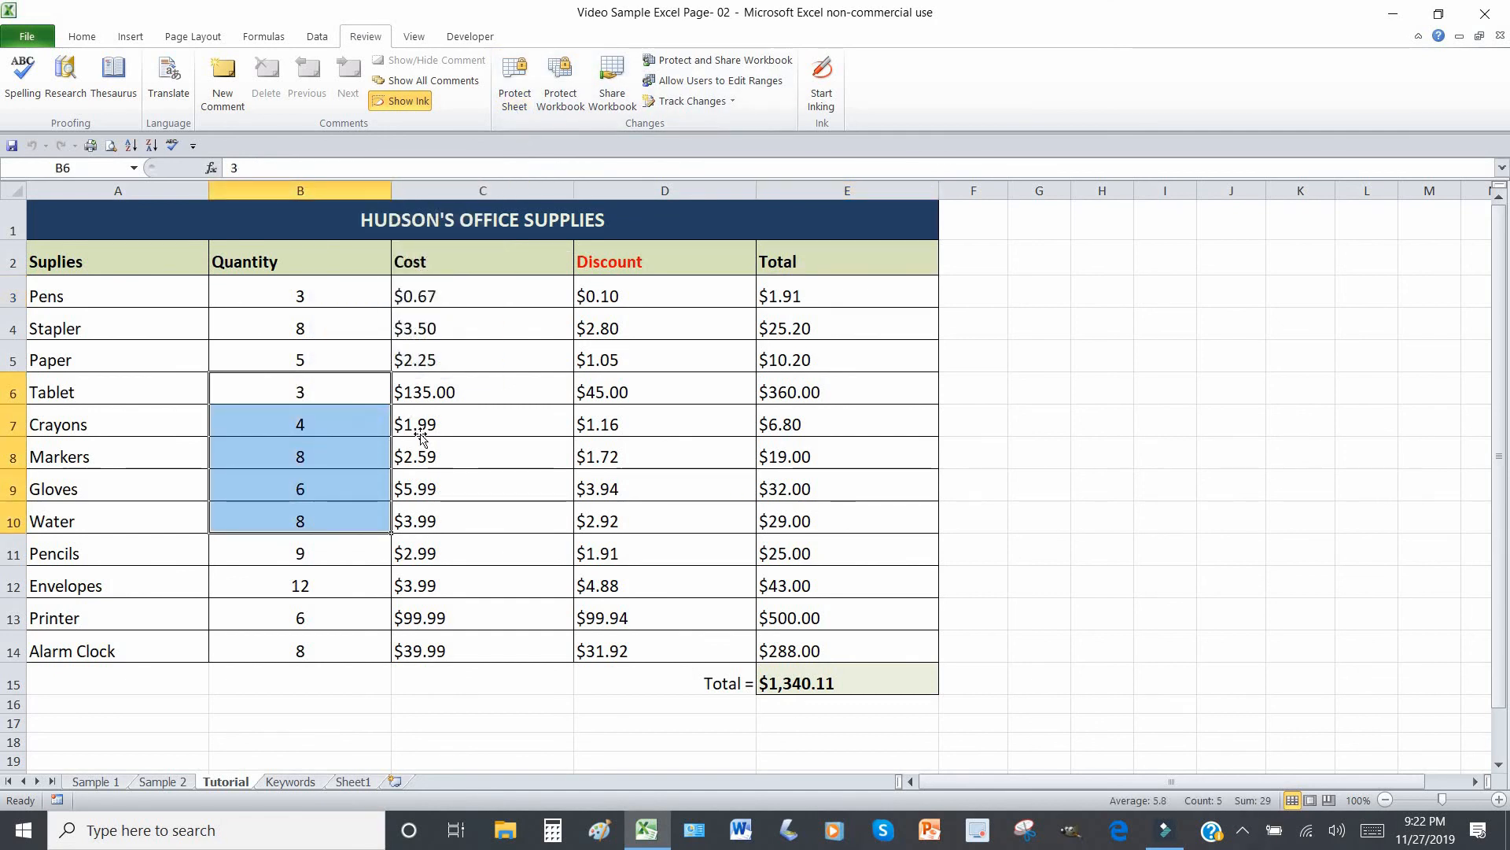
left_click(421, 432)
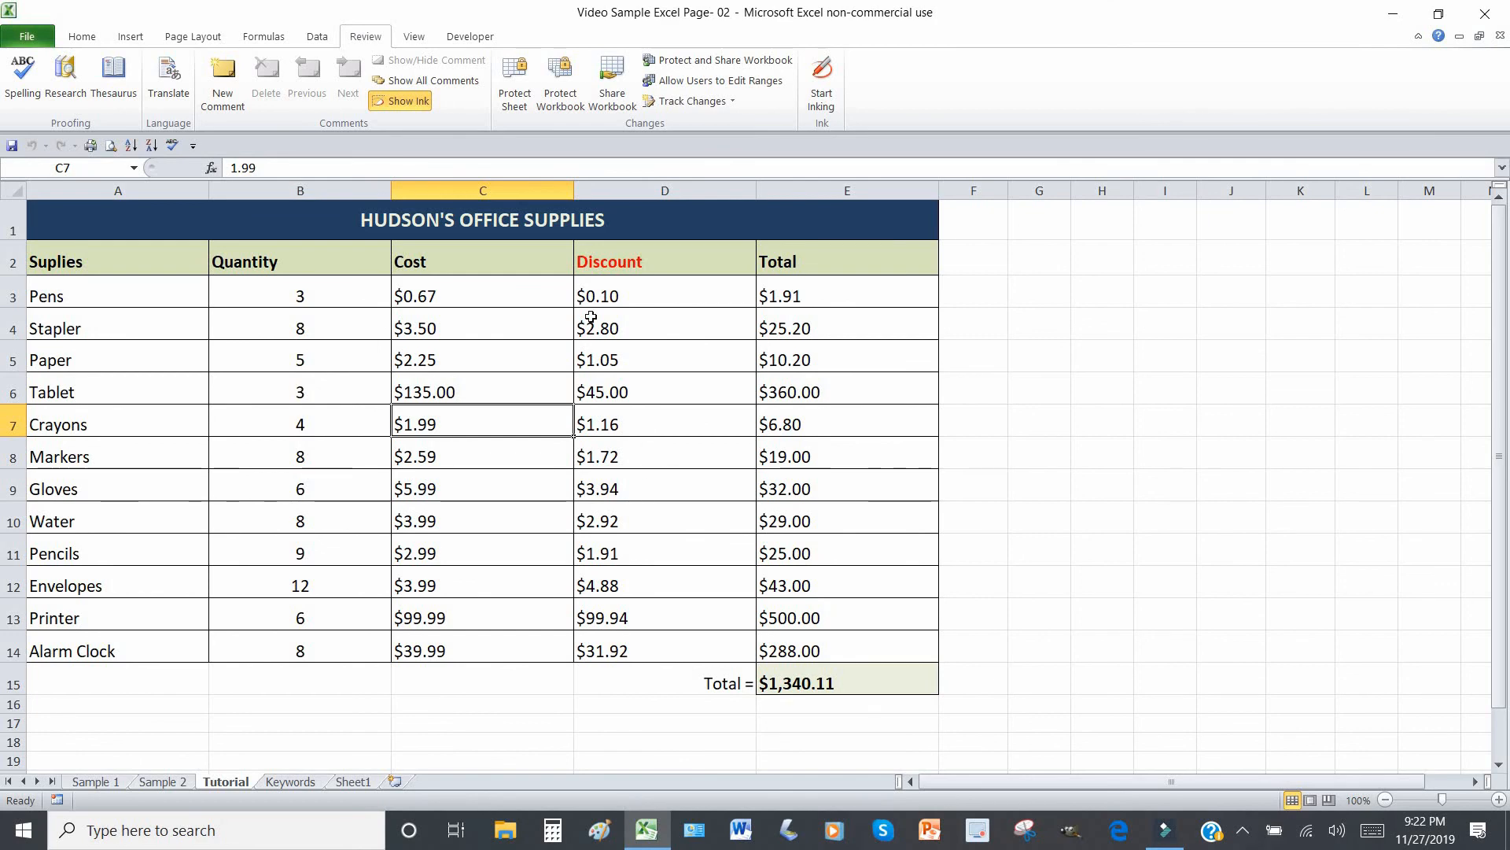
left_click(514, 71)
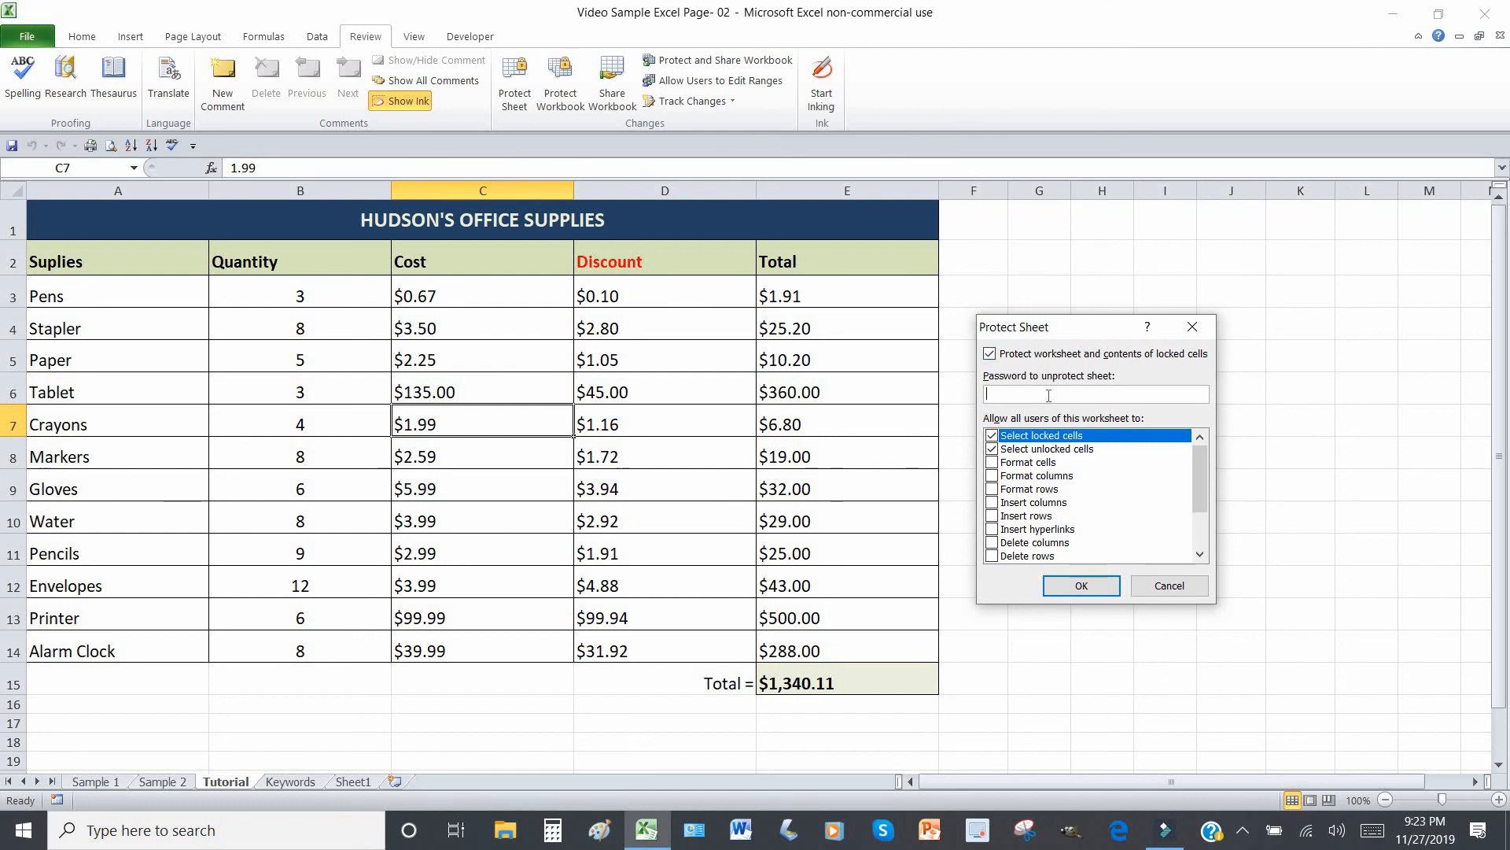
type("•••••••••••")
left_click(1082, 579)
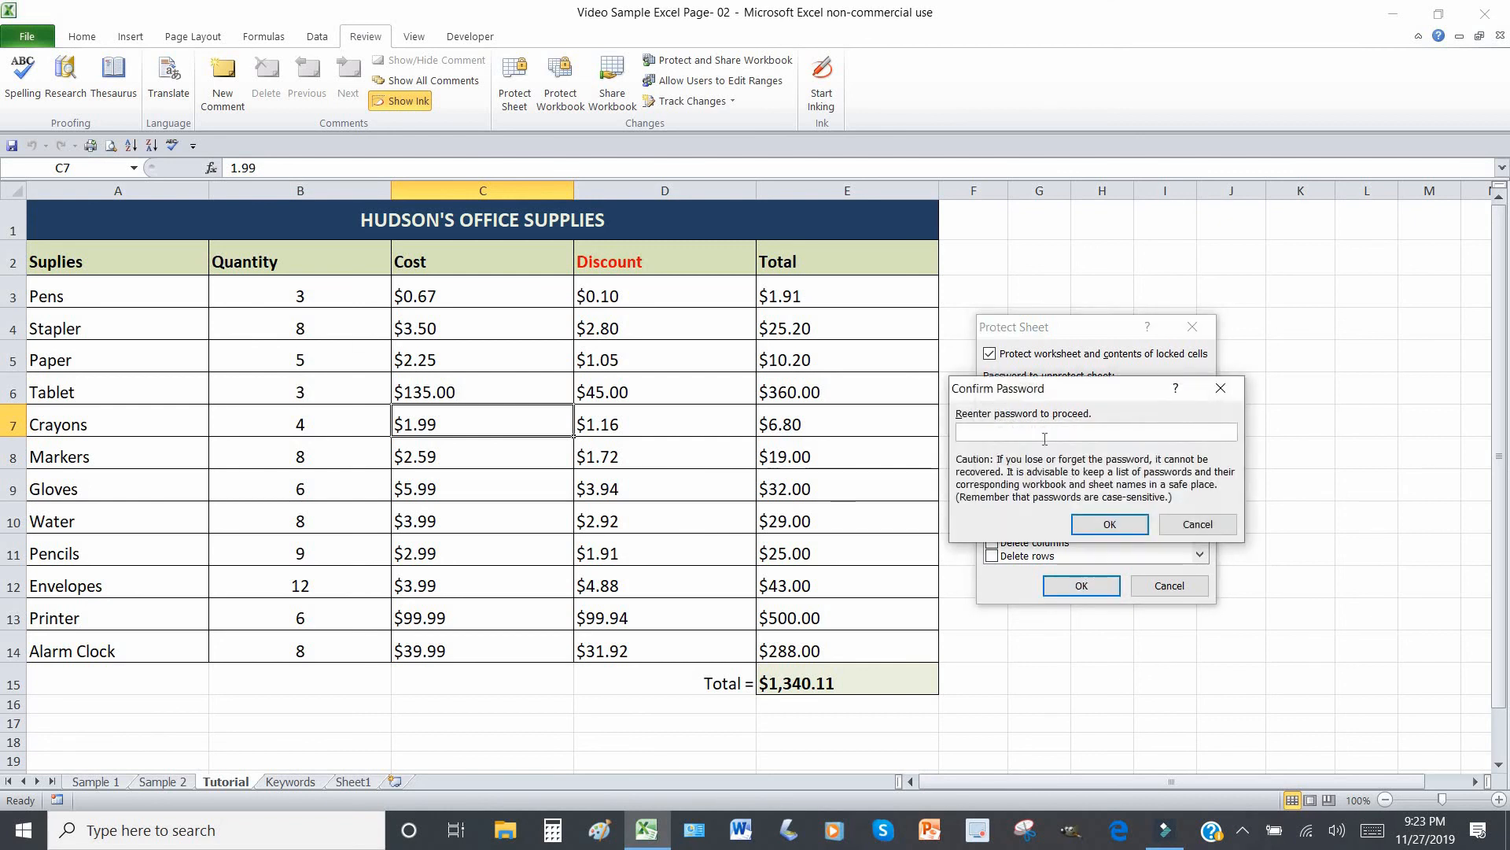
type("•••••••••••••••")
left_click(1121, 525)
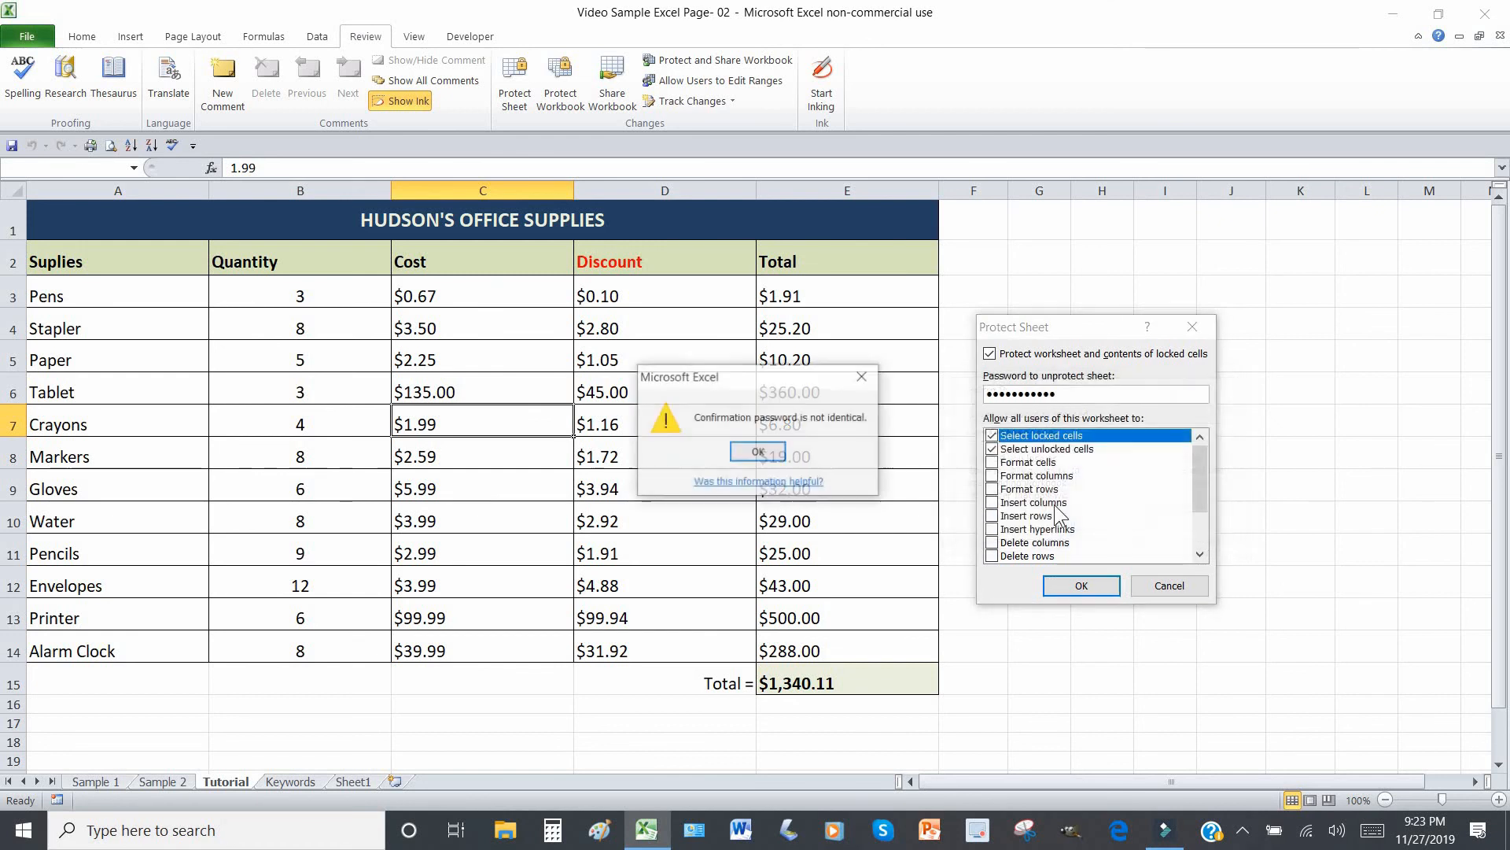
left_click(776, 455)
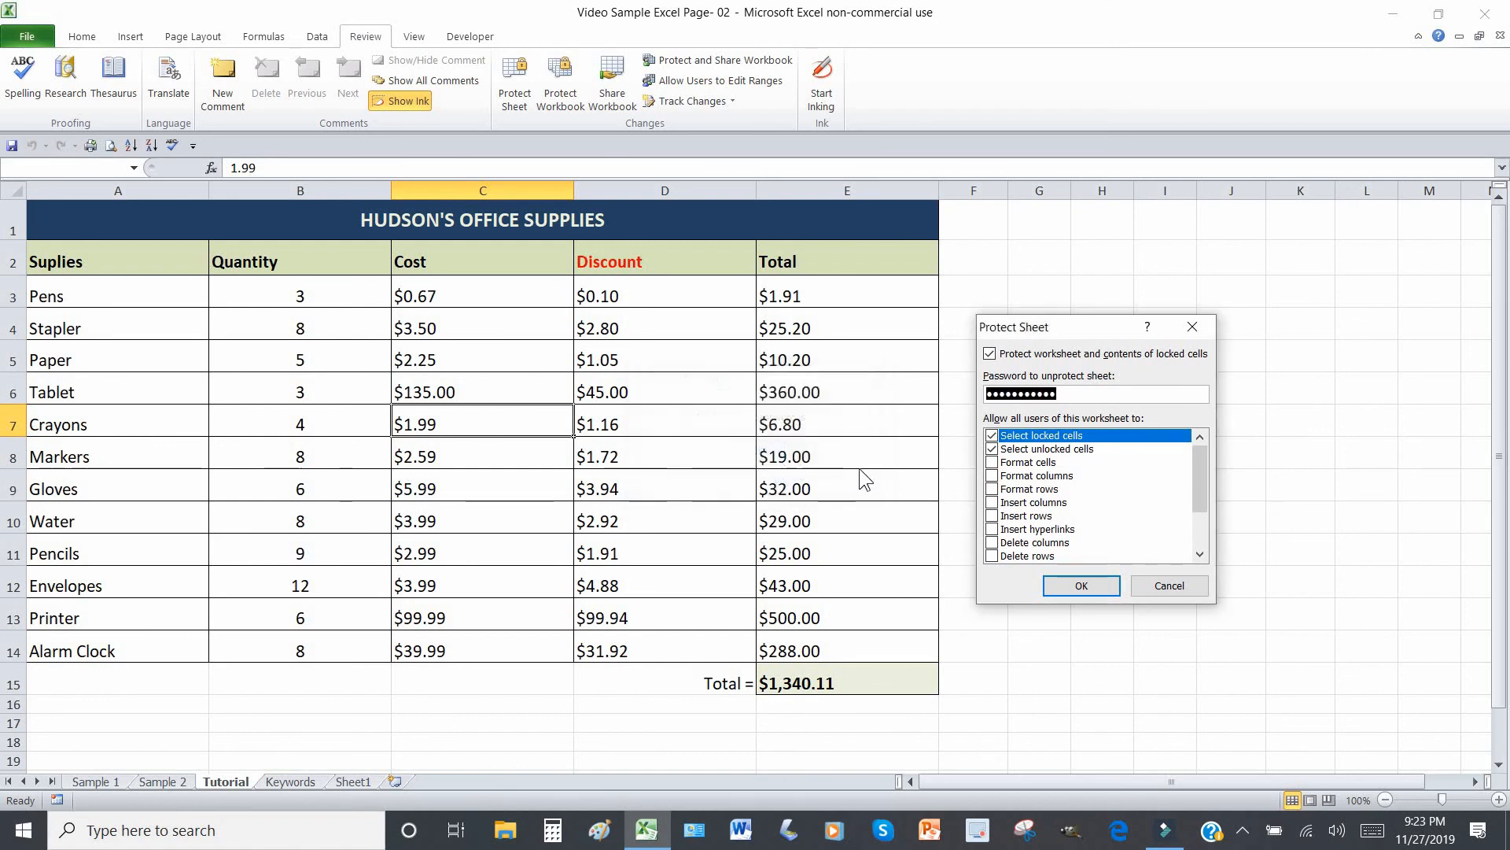
left_click(1169, 585)
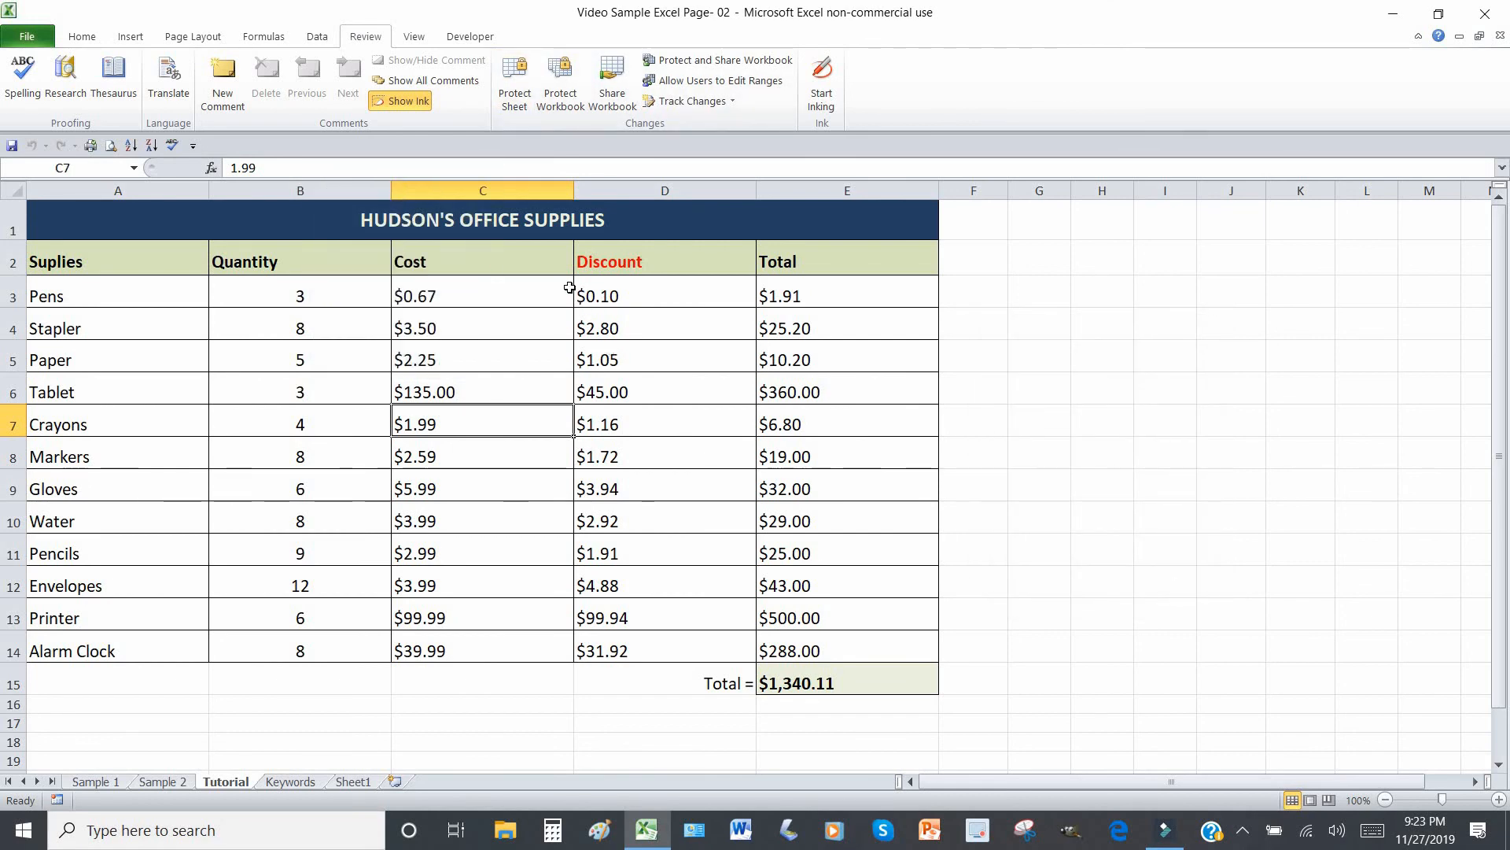
Protect the Tutorial sheet without a password and try to edit the Crayons discount in D7 and empty cell K8.
left_click(514, 76)
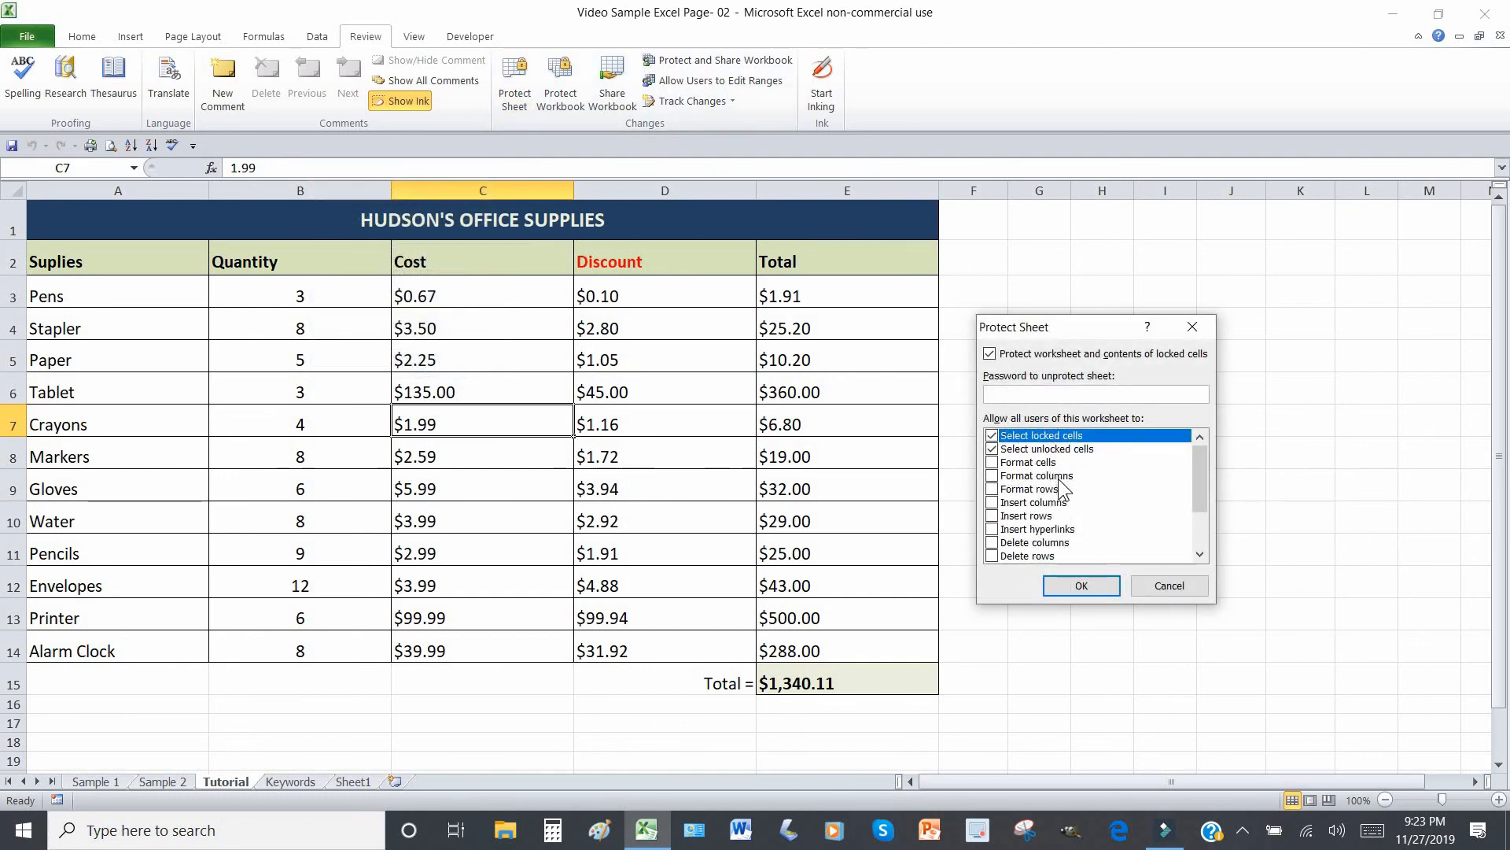
left_click(1078, 586)
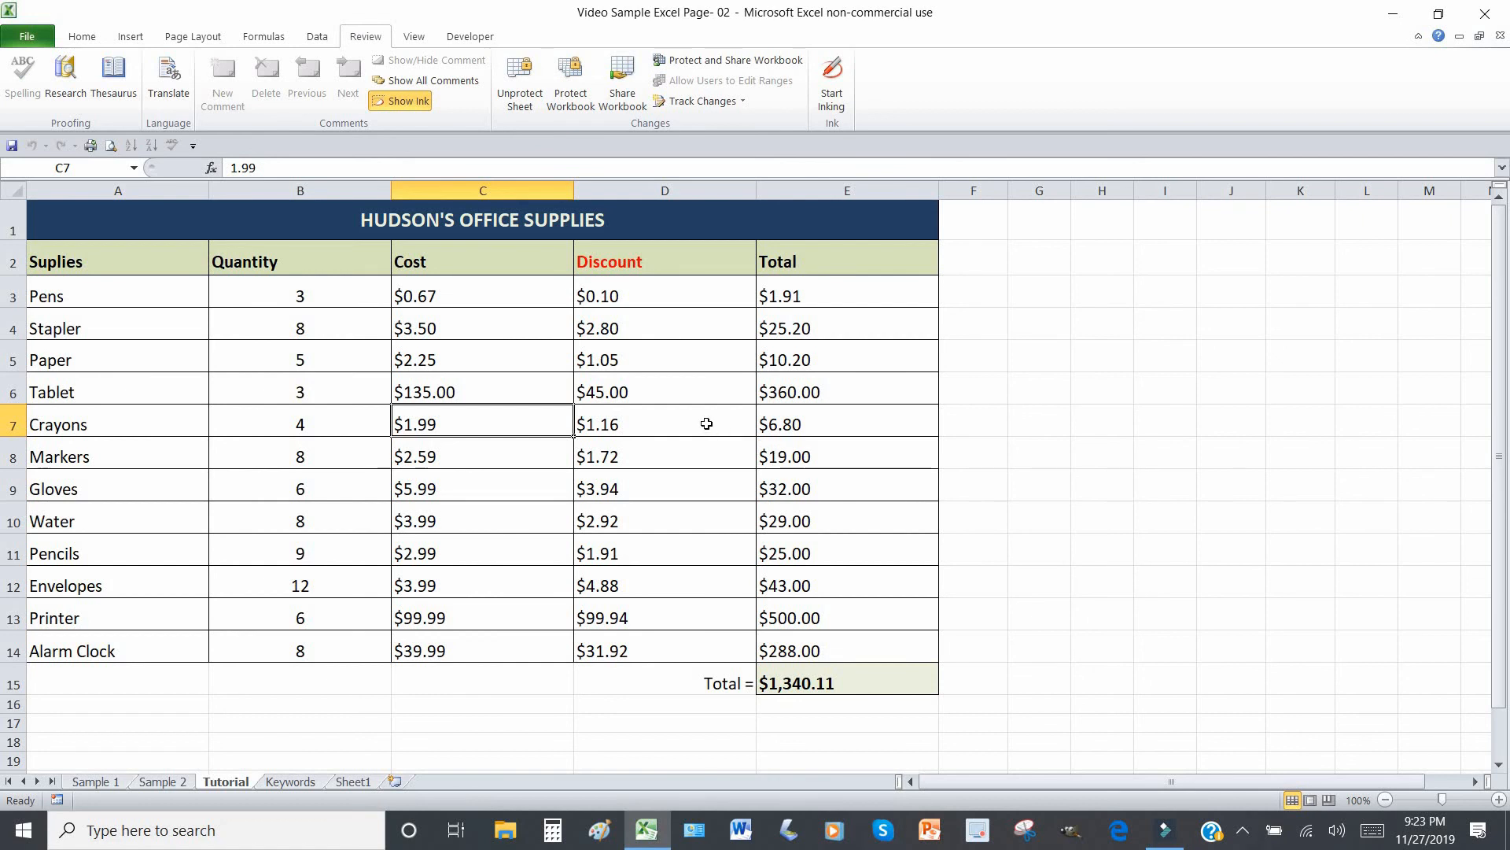
left_click(707, 424)
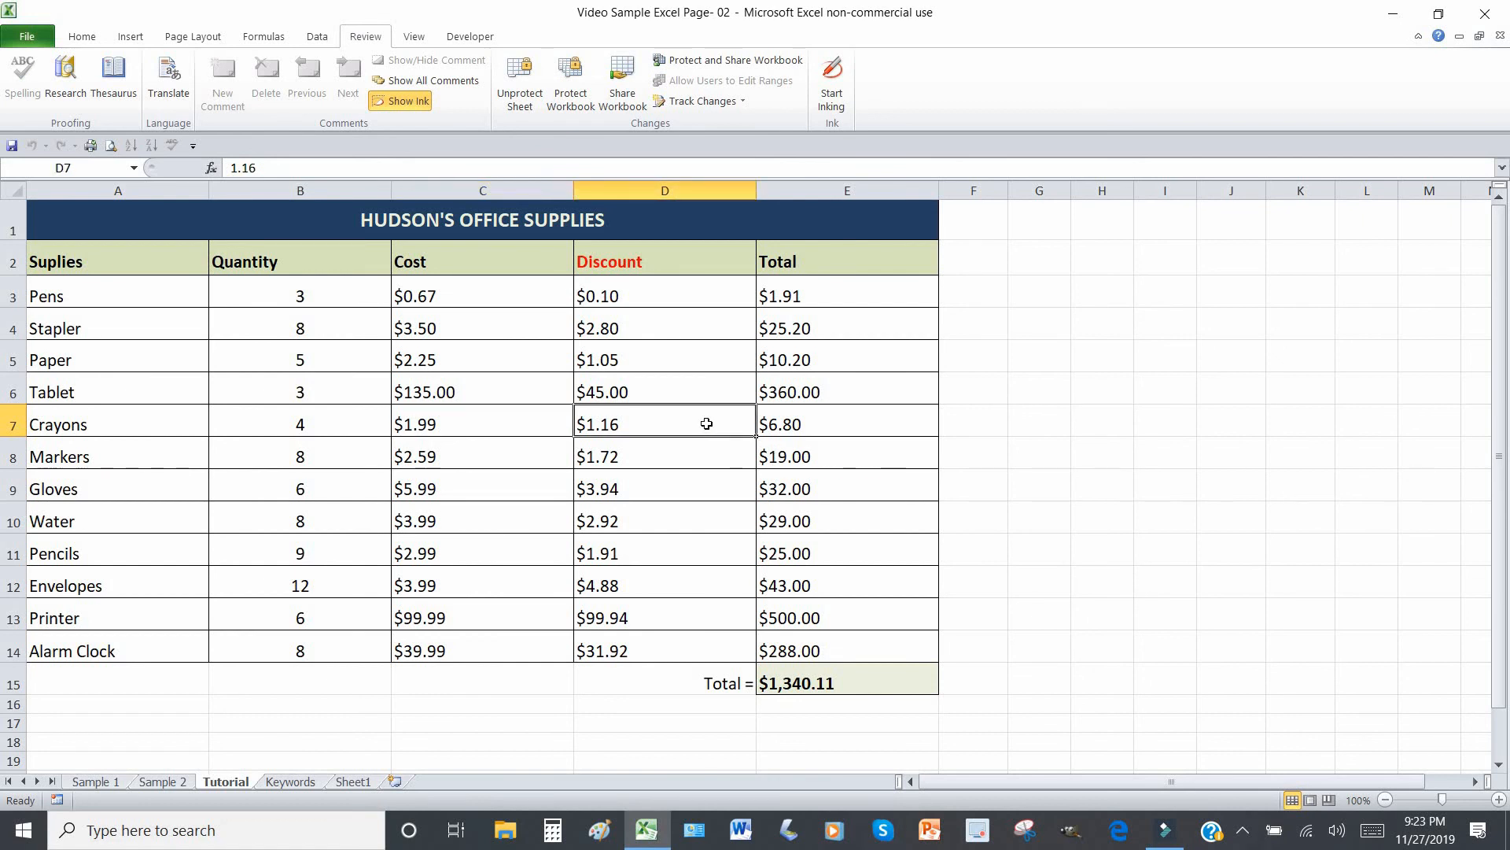
double_click(706, 423)
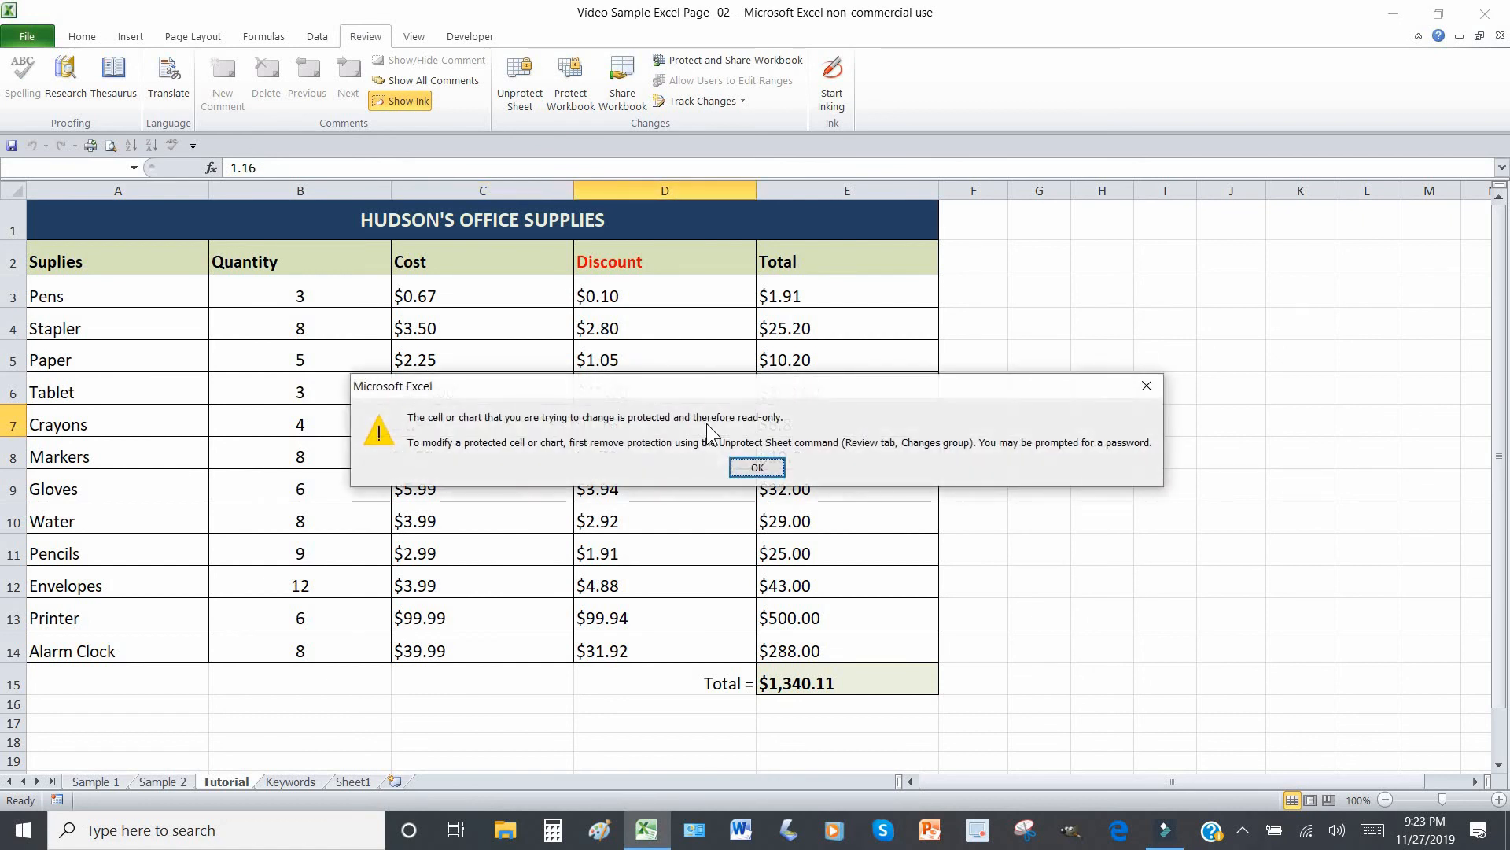
left_click(746, 469)
left_click(1318, 461)
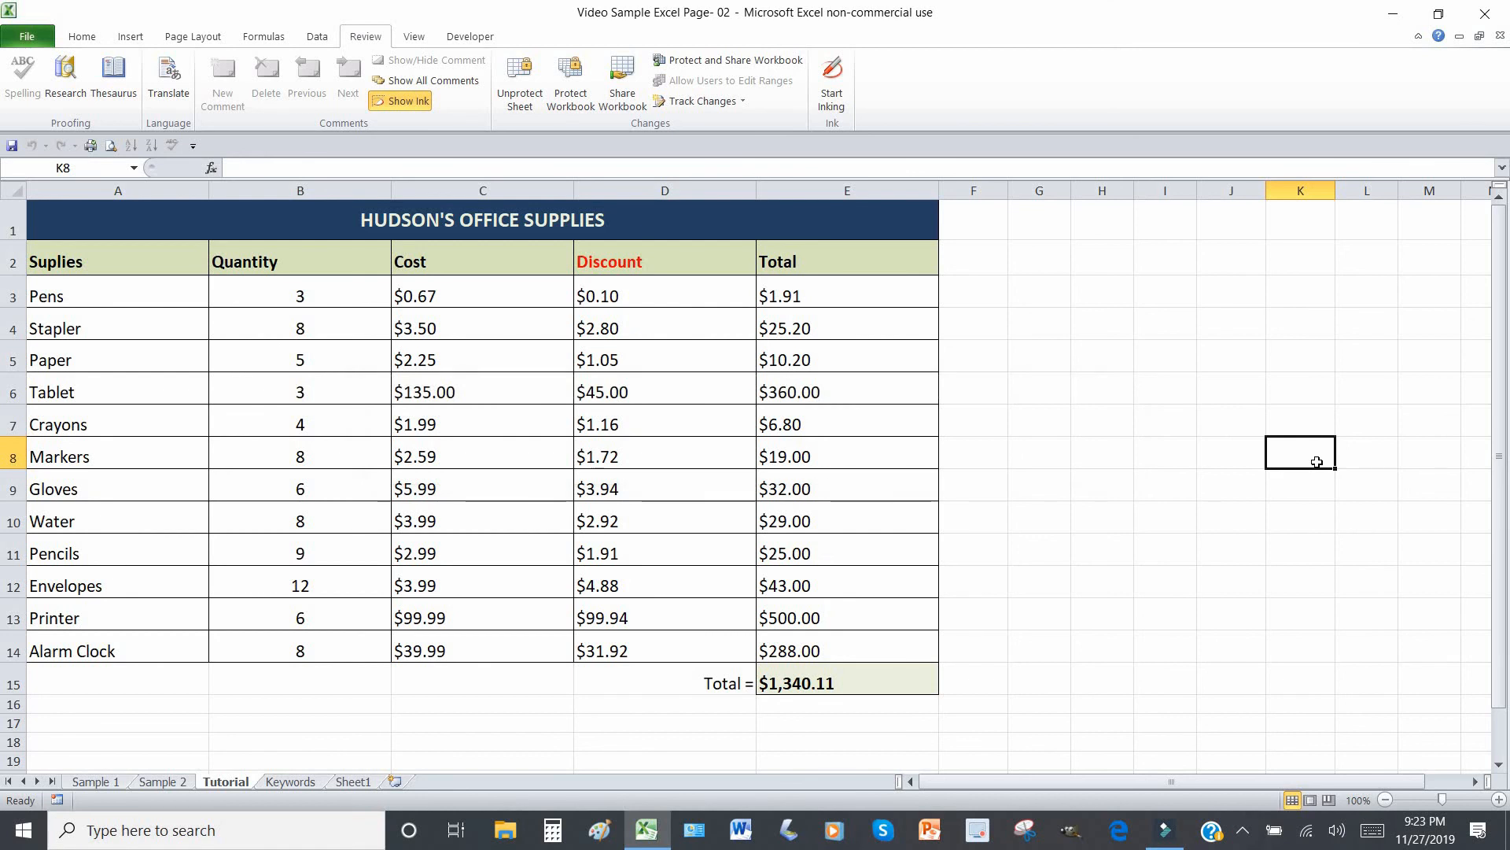
double_click(1319, 467)
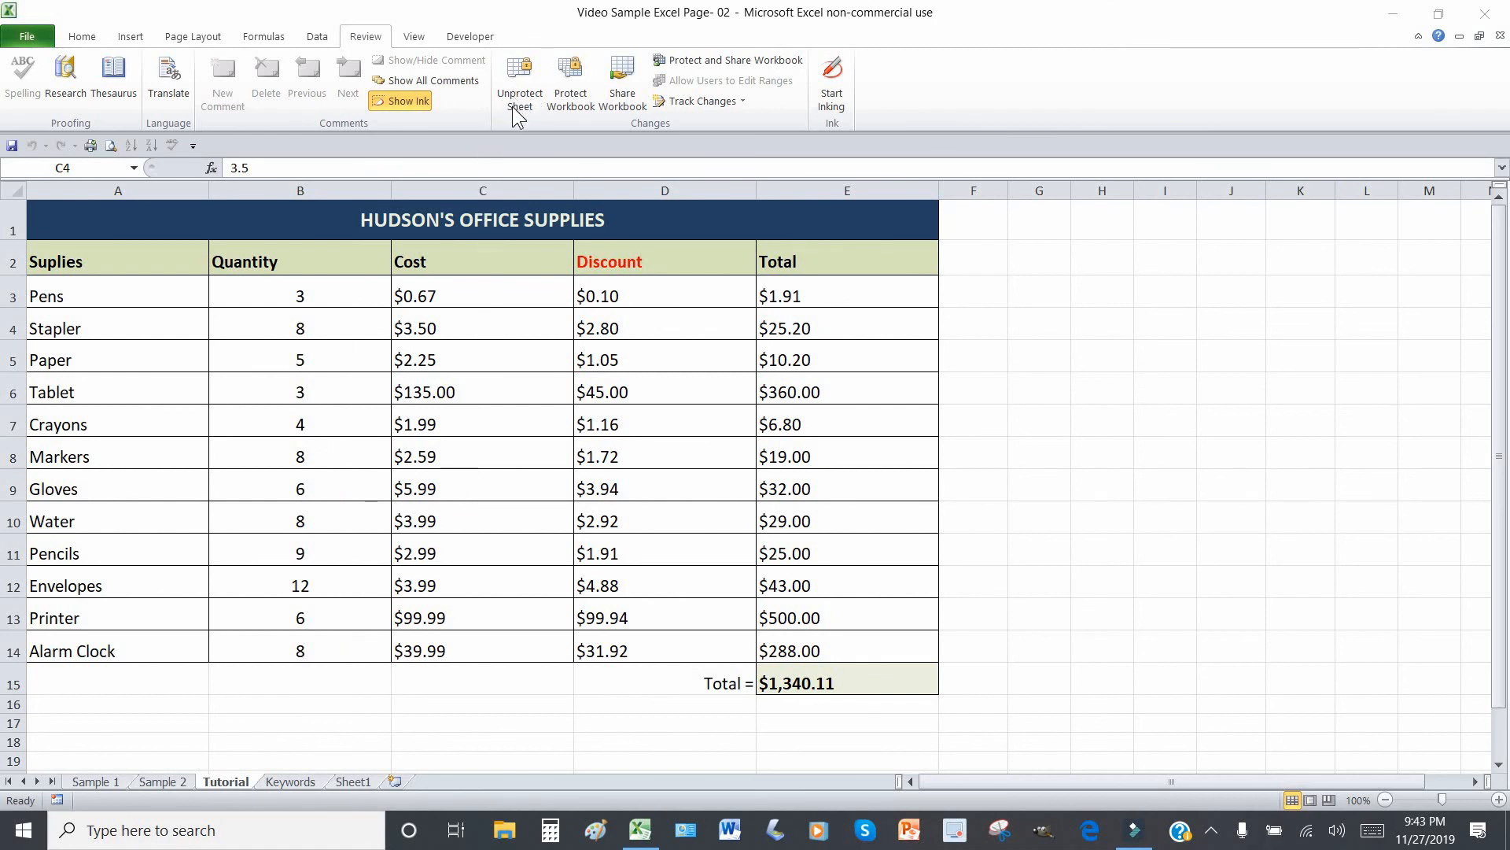
Unprotect the Tutorial sheet and turn off the Locked protection setting for the supplies, quantity, cost and discount cells in A3:D14.
left_click(517, 64)
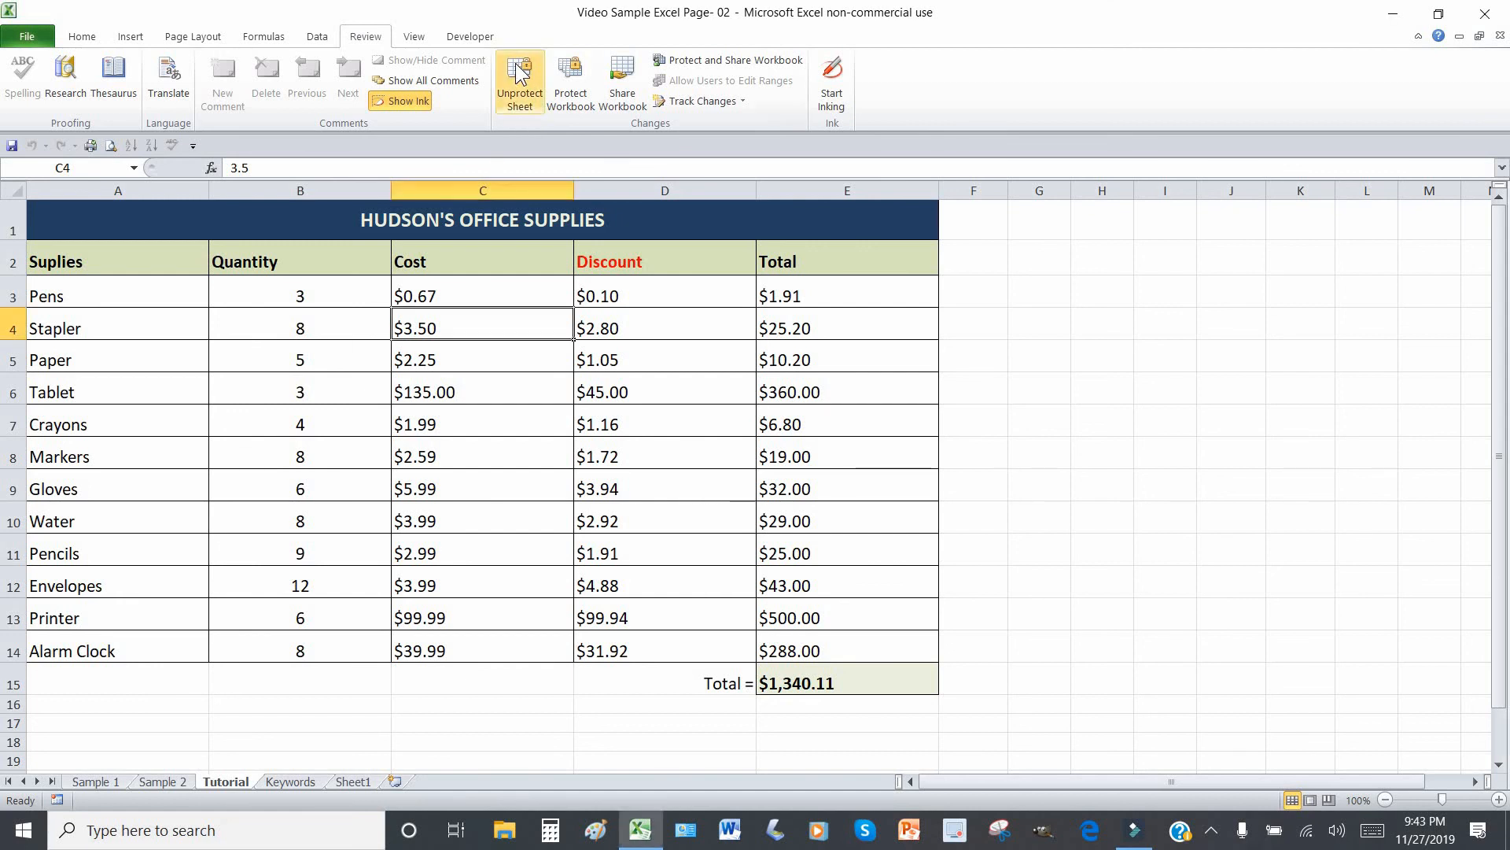
left_click(517, 66)
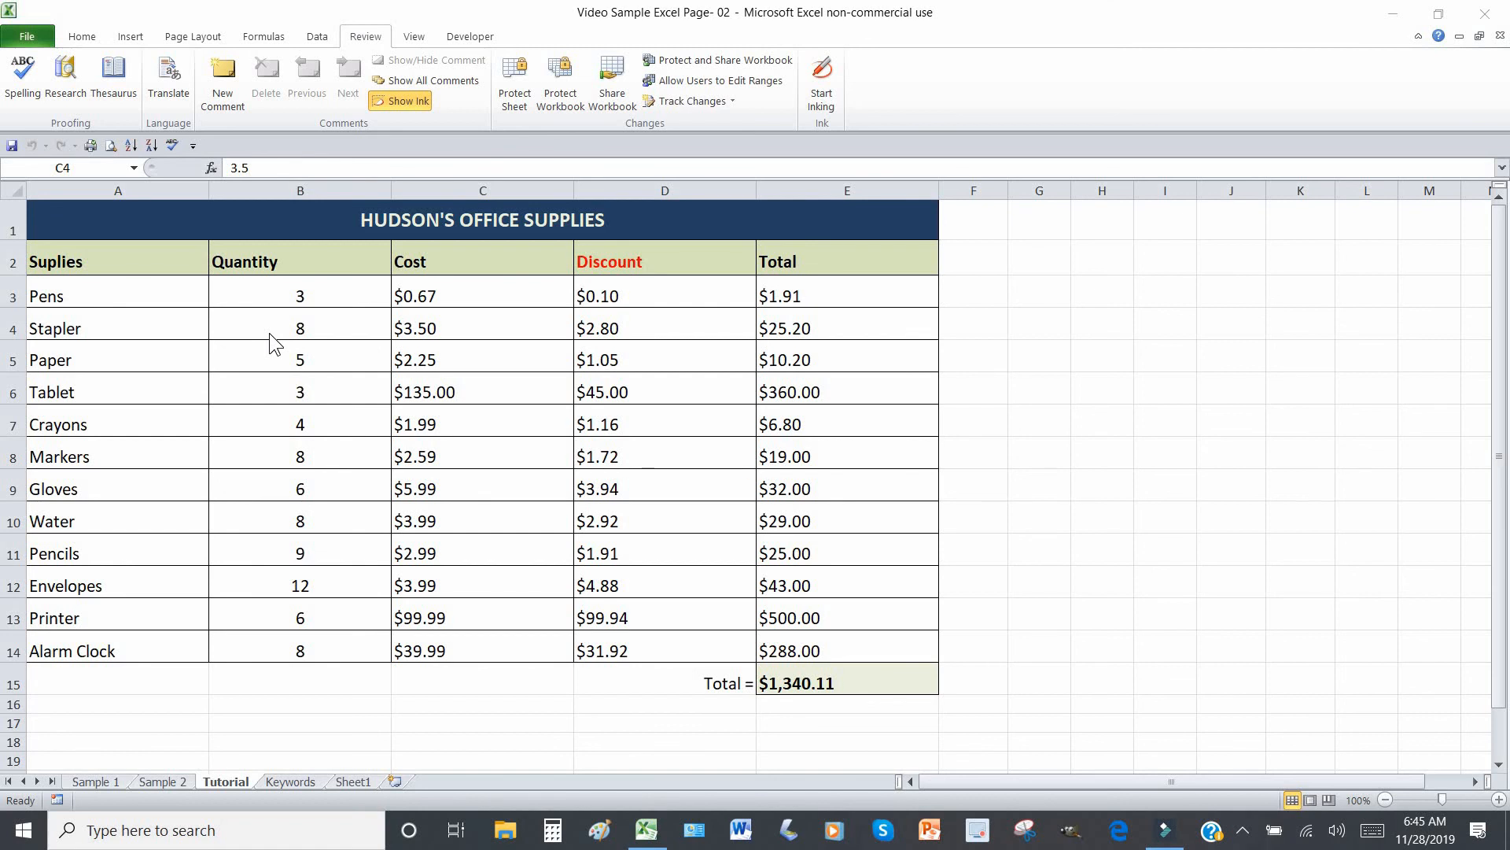
left_click(149, 296)
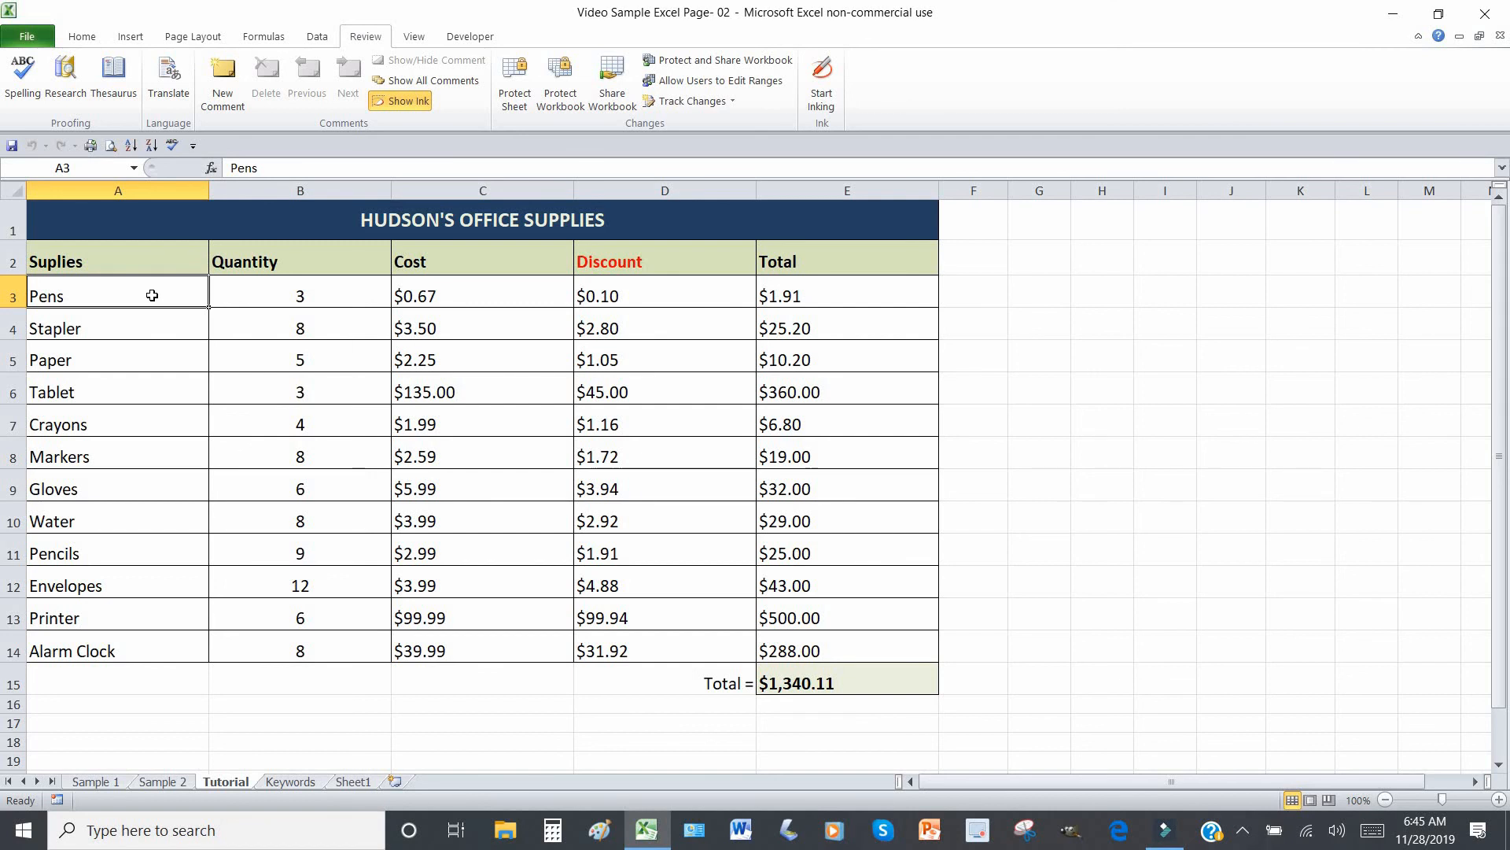
left_click_drag(152, 295, 588, 320)
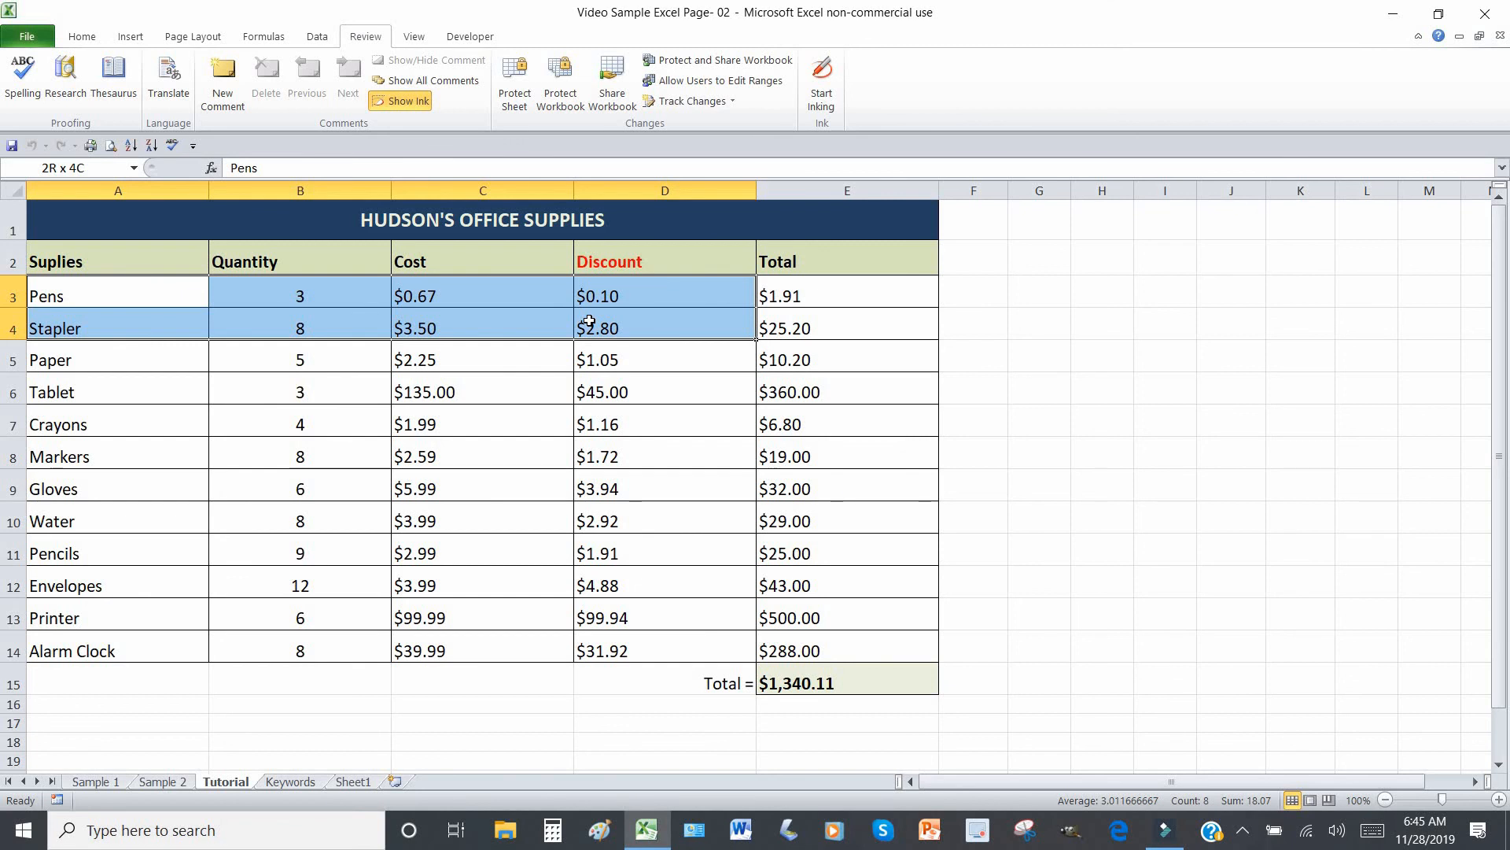
left_click_drag(588, 320, 629, 637)
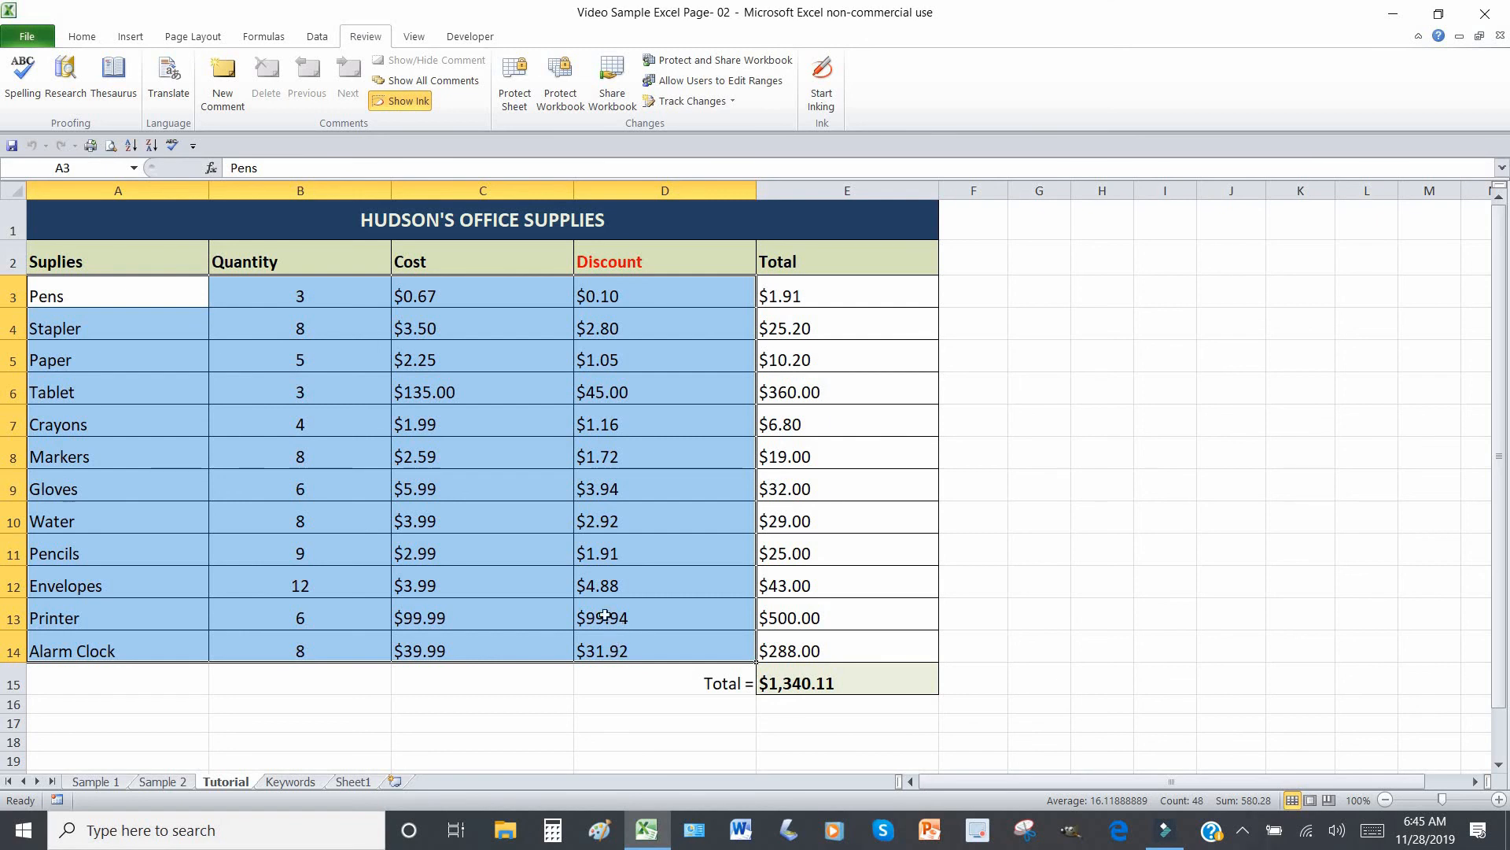
left_click(85, 37)
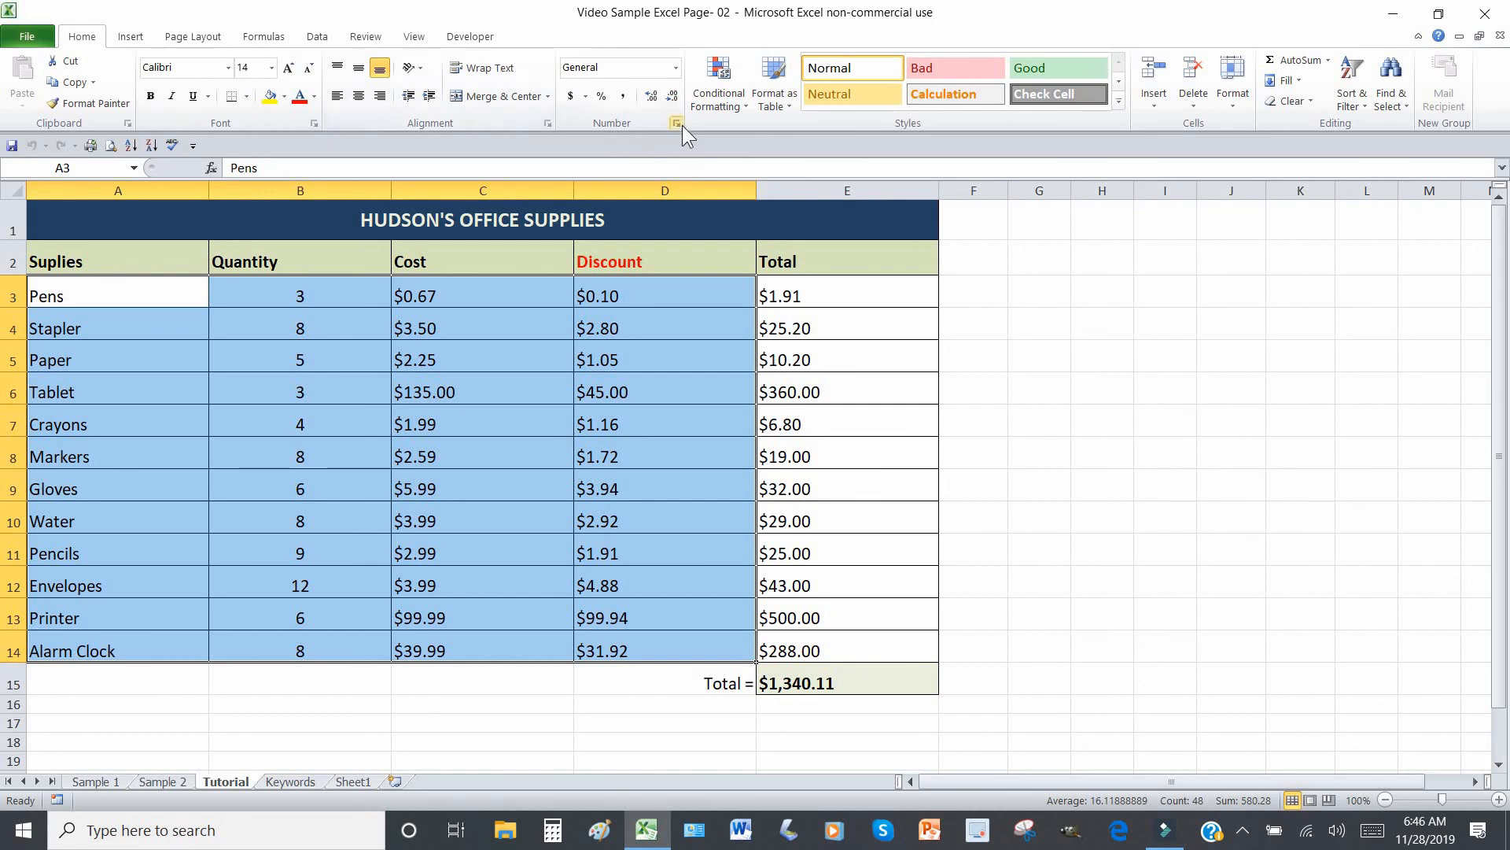
left_click(313, 125)
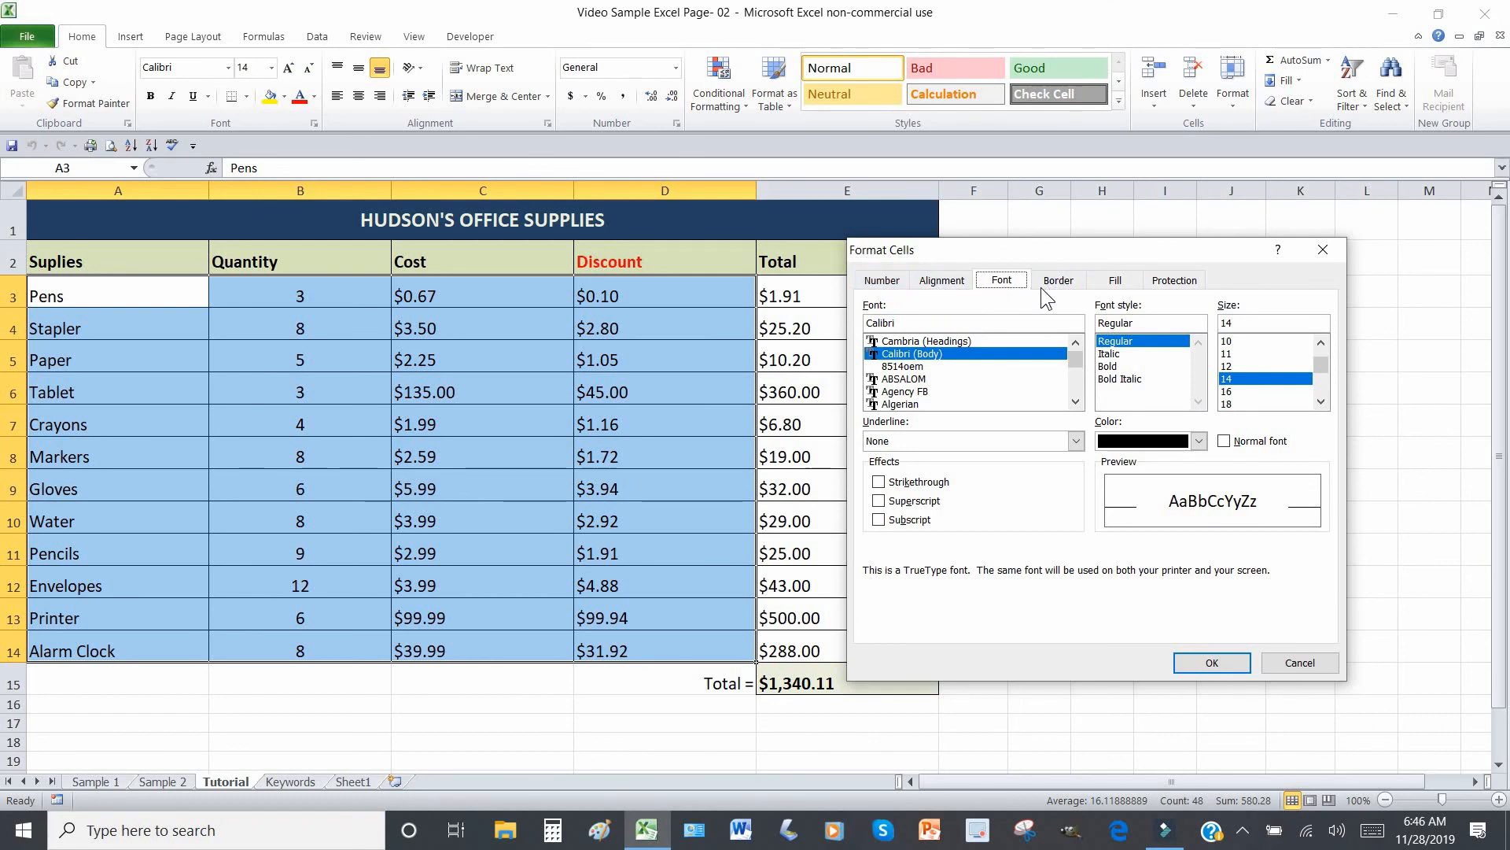
left_click(1168, 283)
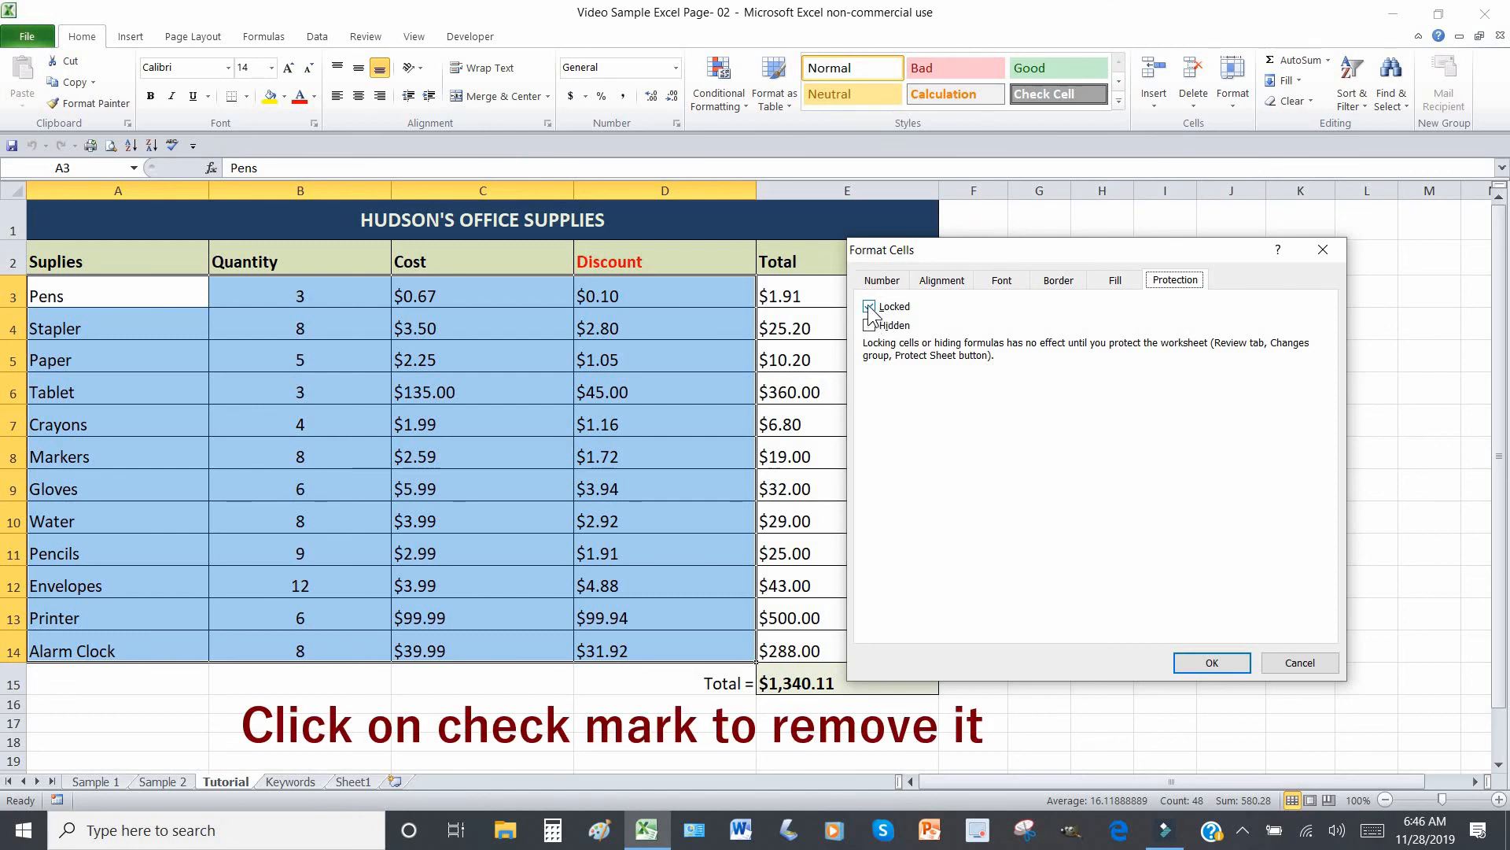
left_click(870, 307)
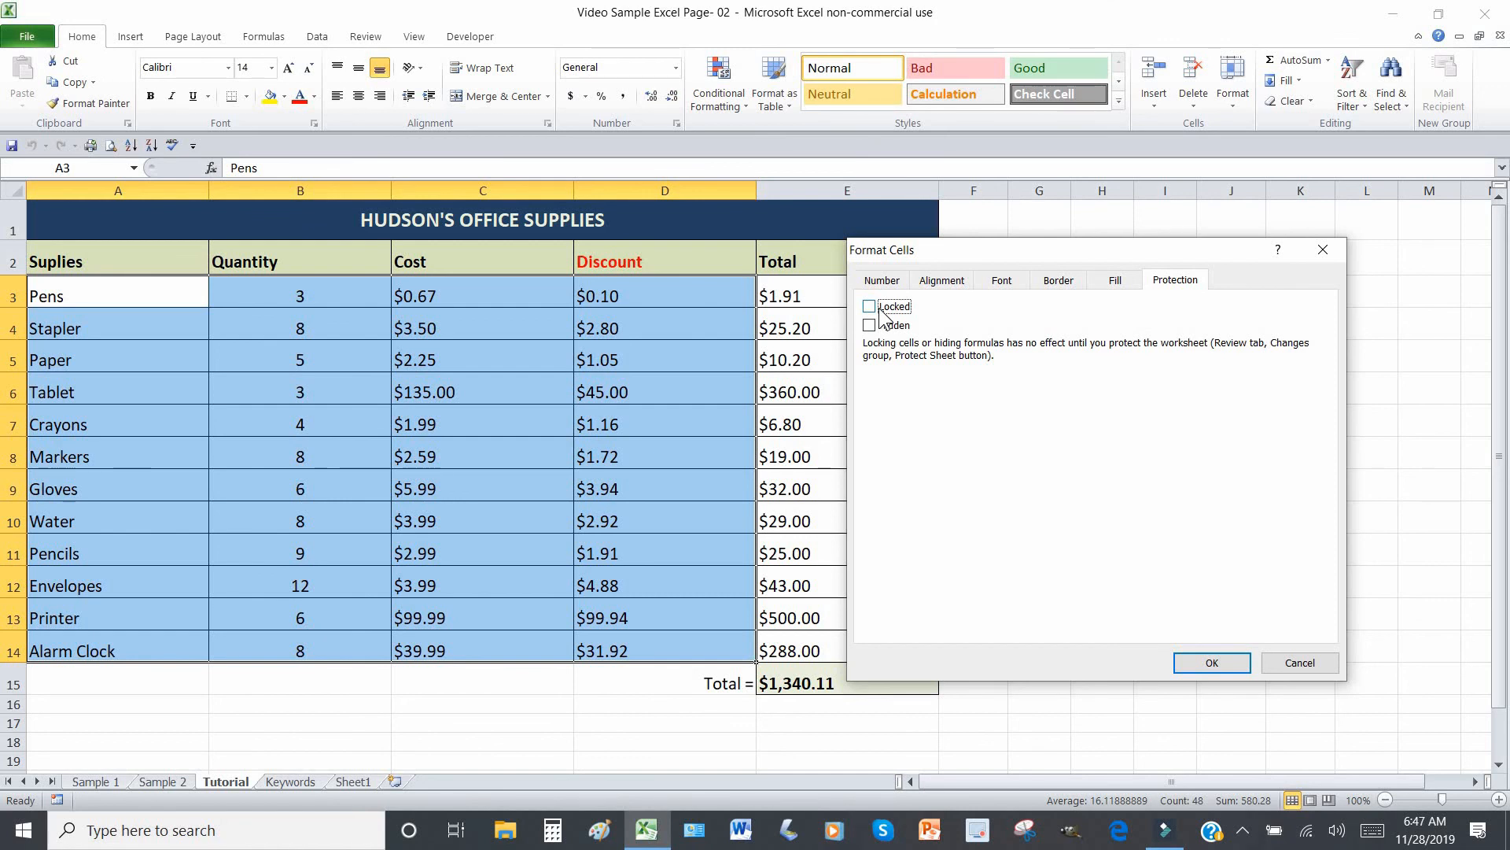
left_click(1210, 663)
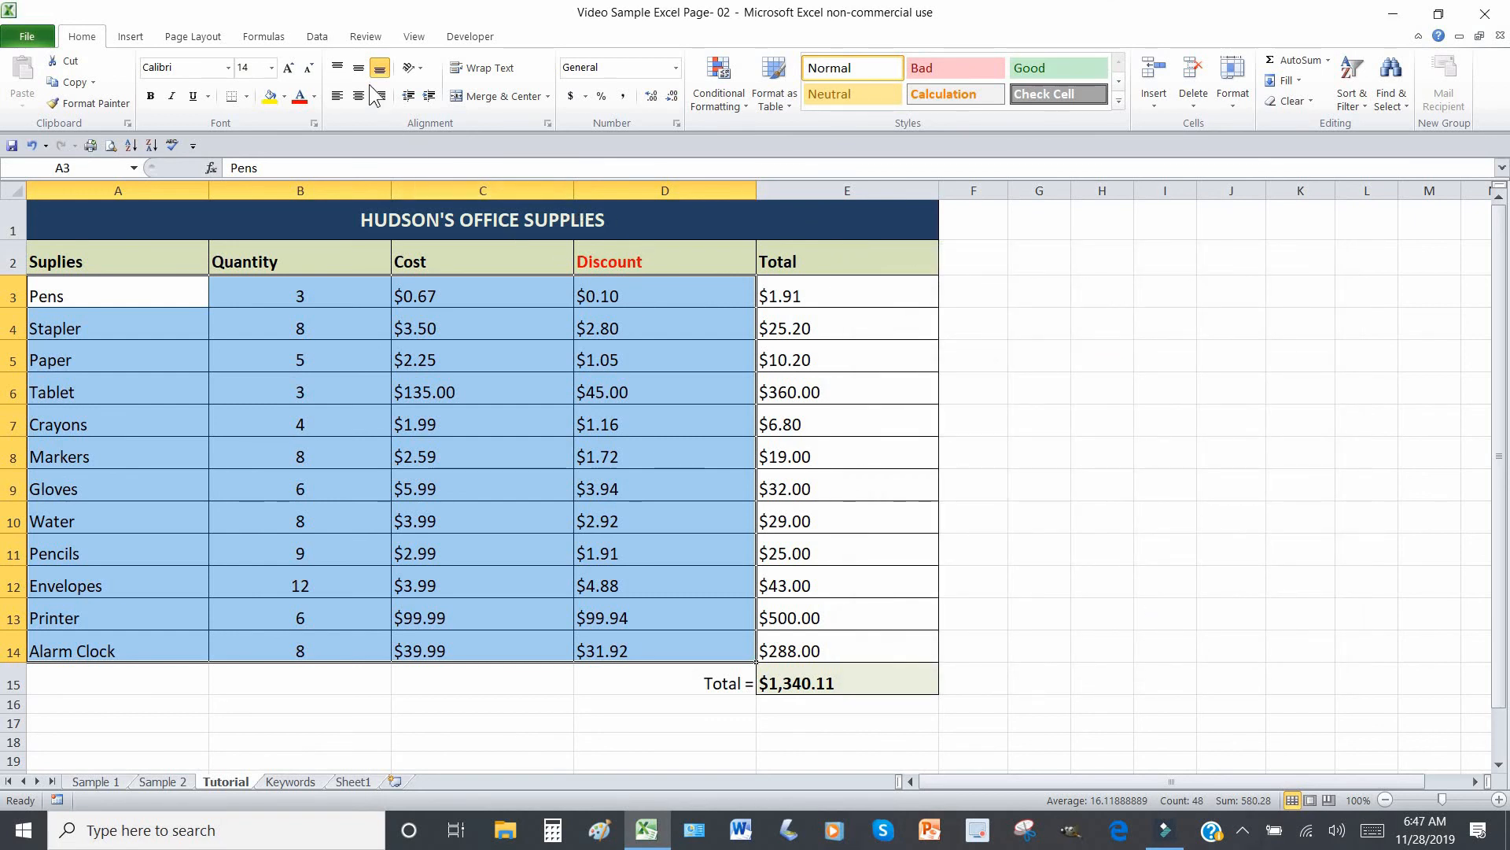
Protect the sheet again with a blank password, allowing only the selection of locked and unlocked cells.
left_click(358, 37)
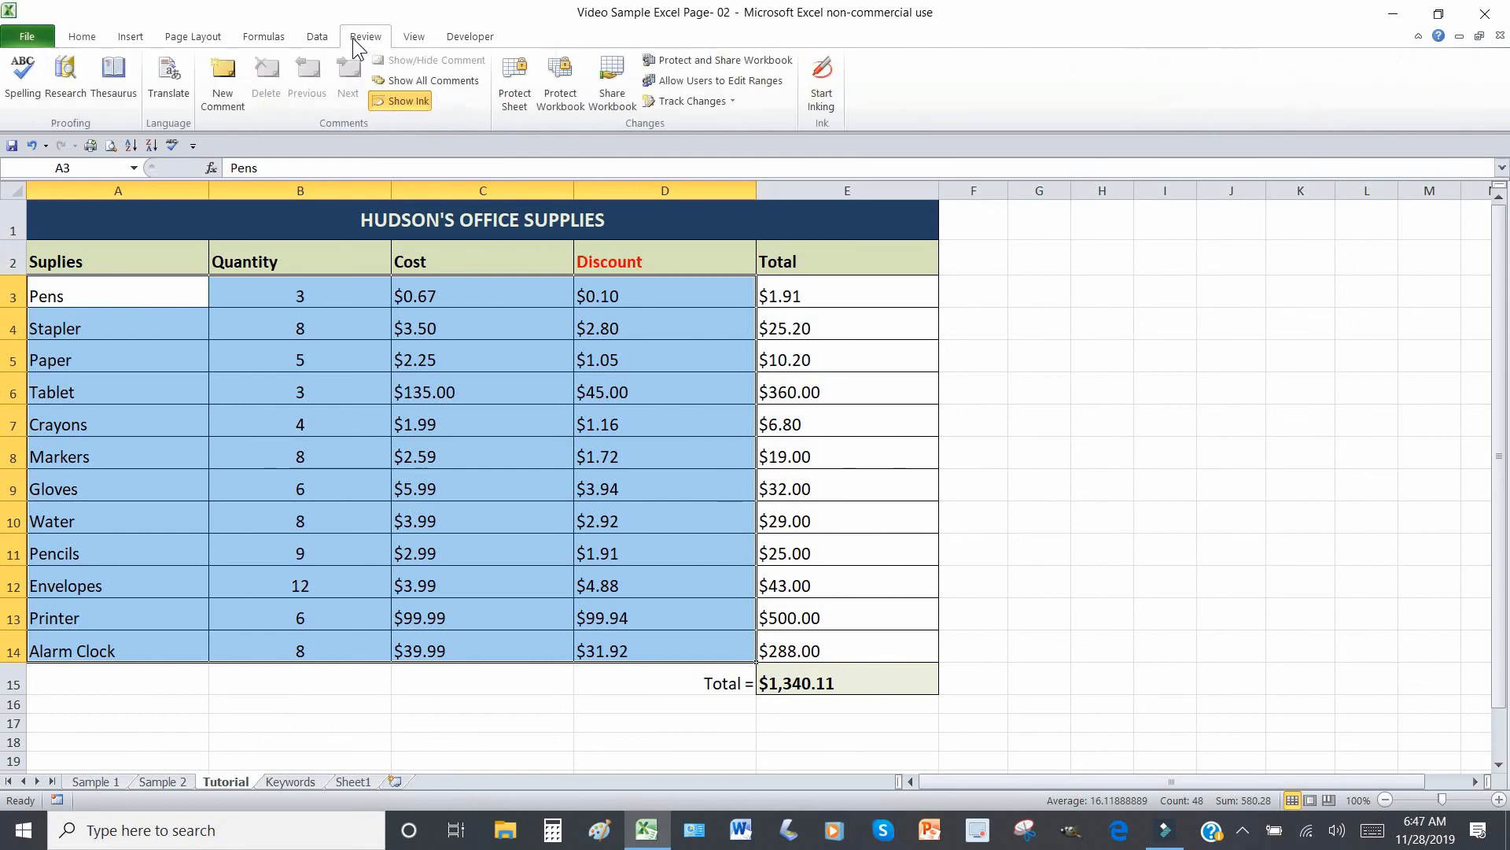
left_click(512, 73)
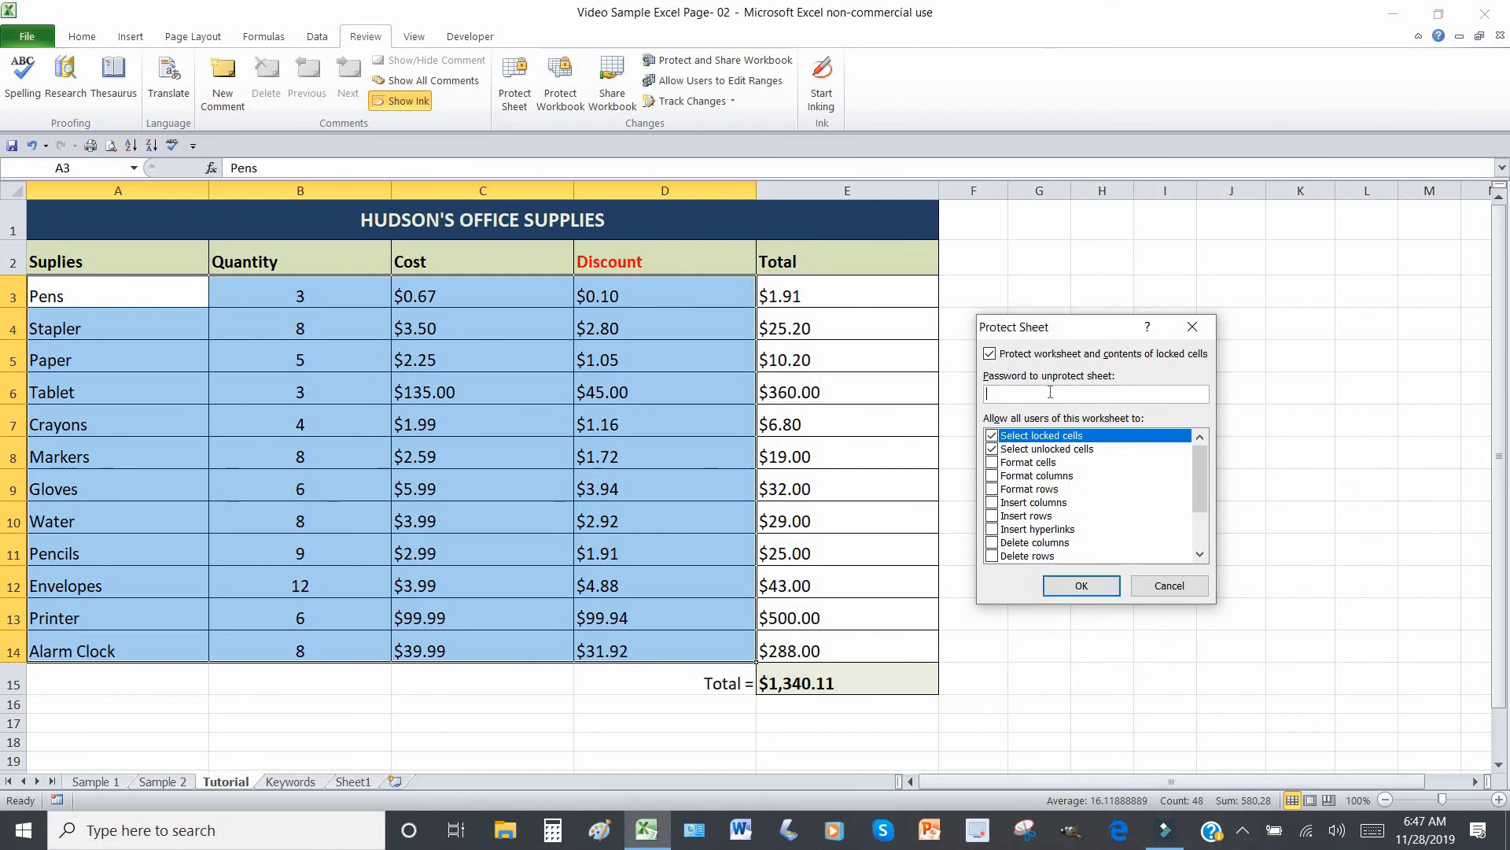
left_click(1072, 582)
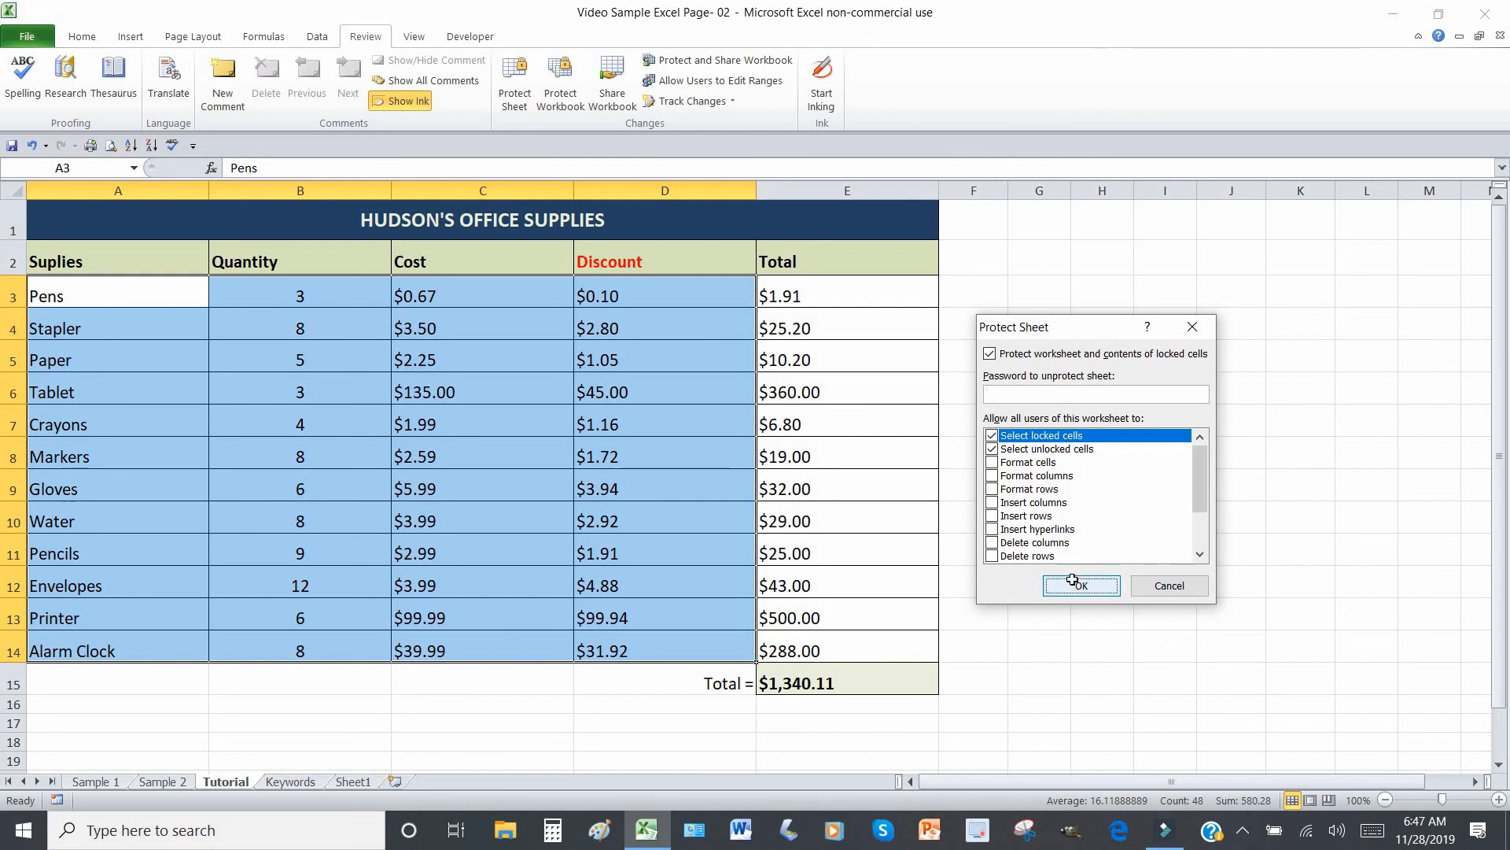
Try to delete the Pens total formula in E3 on the protected sheet and dismiss the message.
left_click(867, 298)
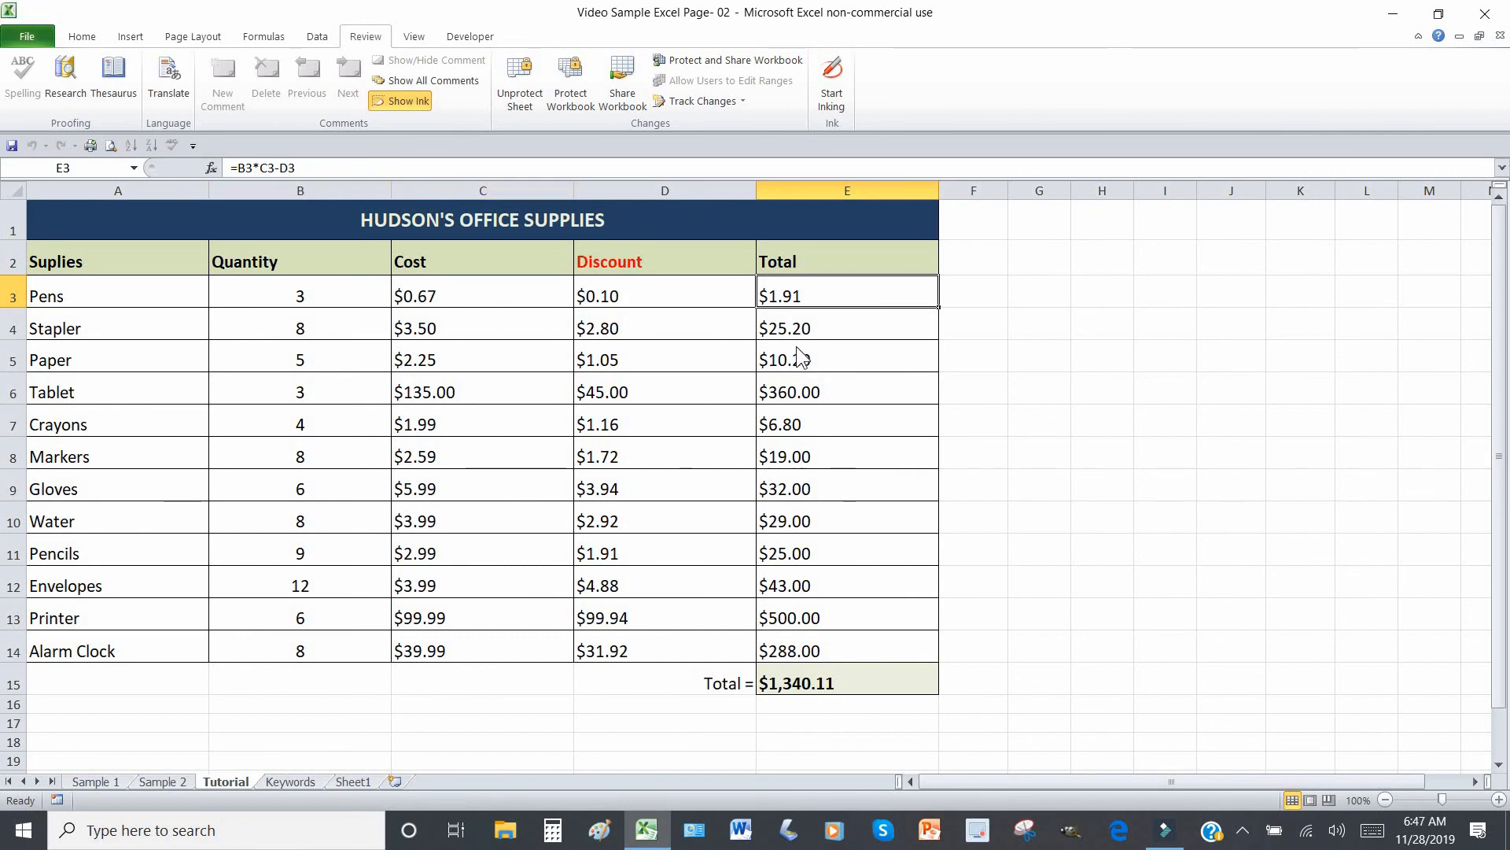
key("Delete")
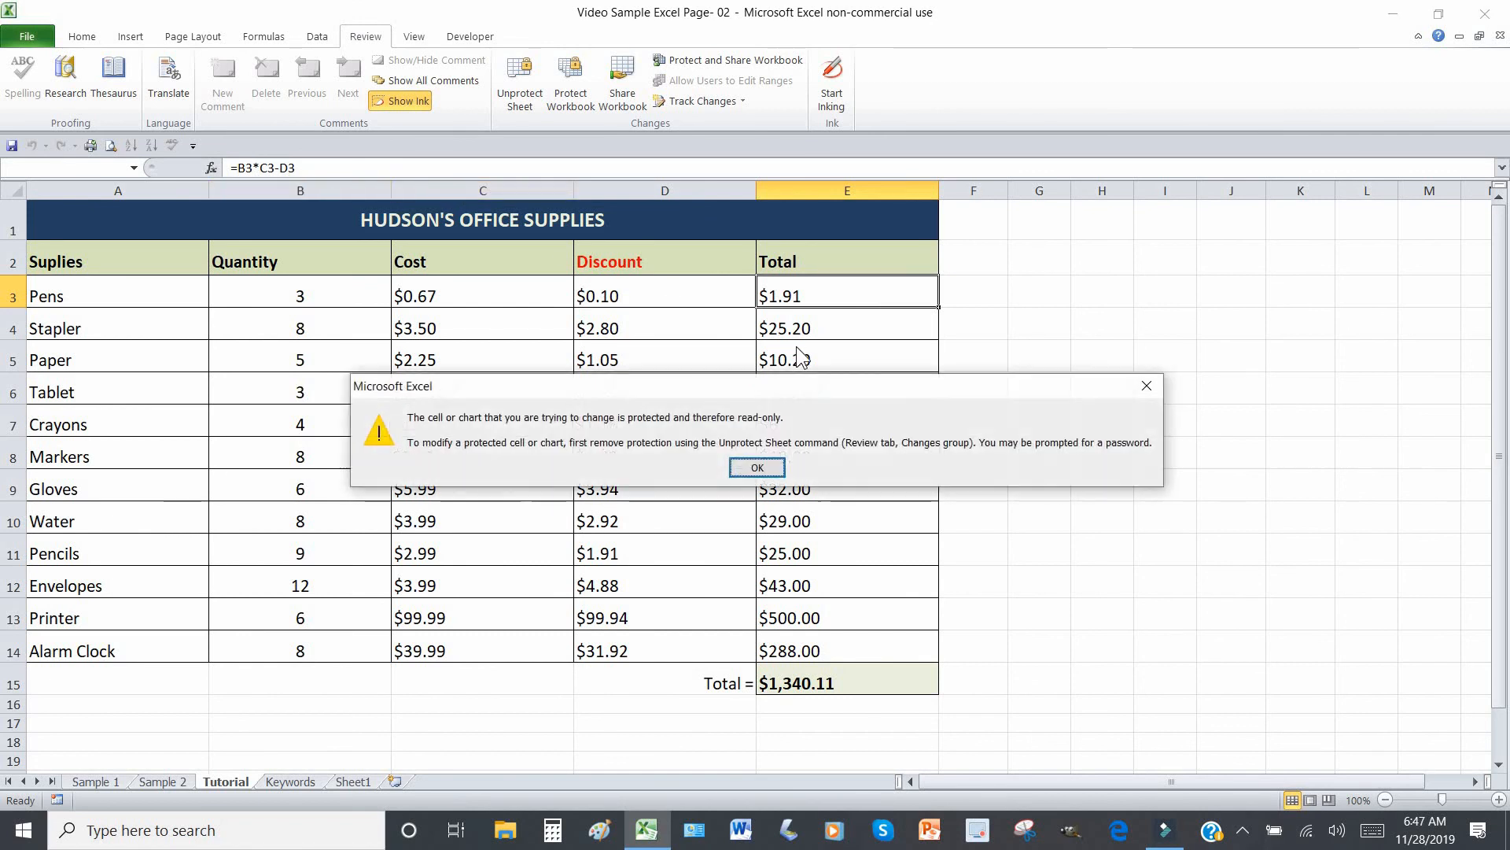
left_click(757, 468)
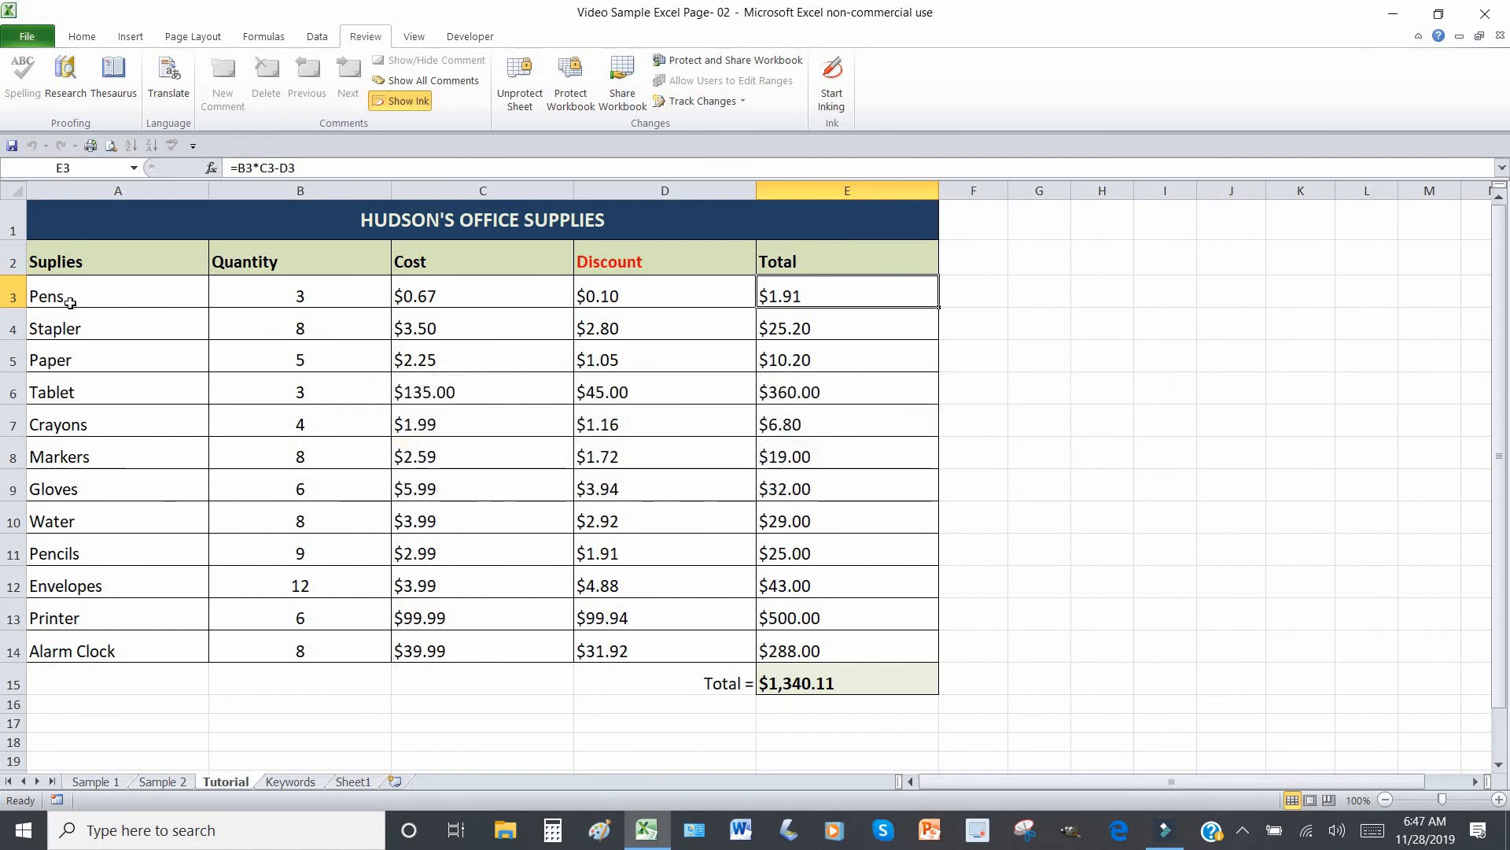
Set the Pens quantity in B3 to 5 and its cost in C3 to 0.87.
left_click(317, 294)
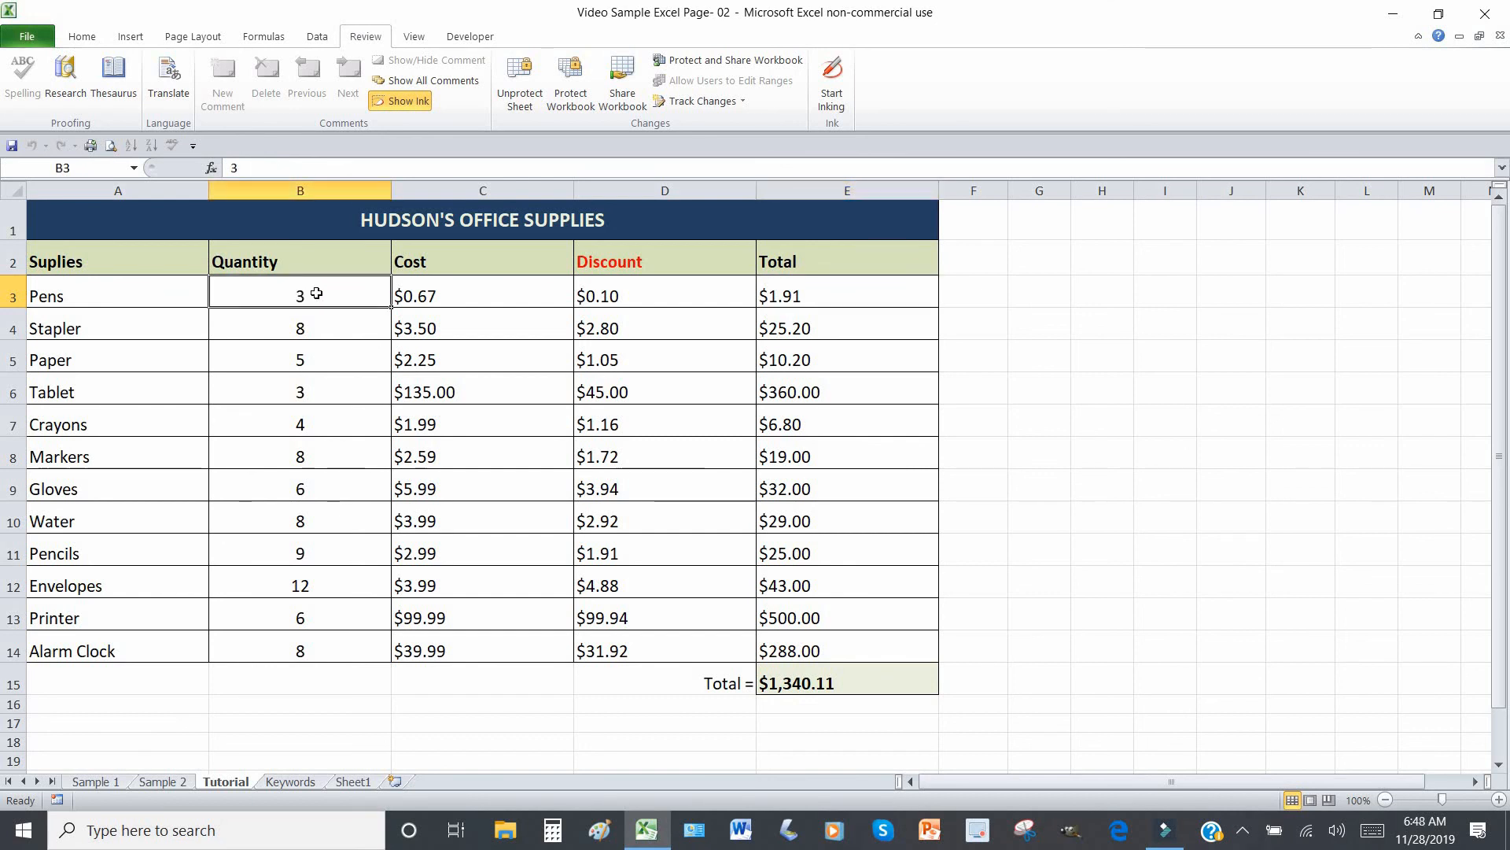
type("5")
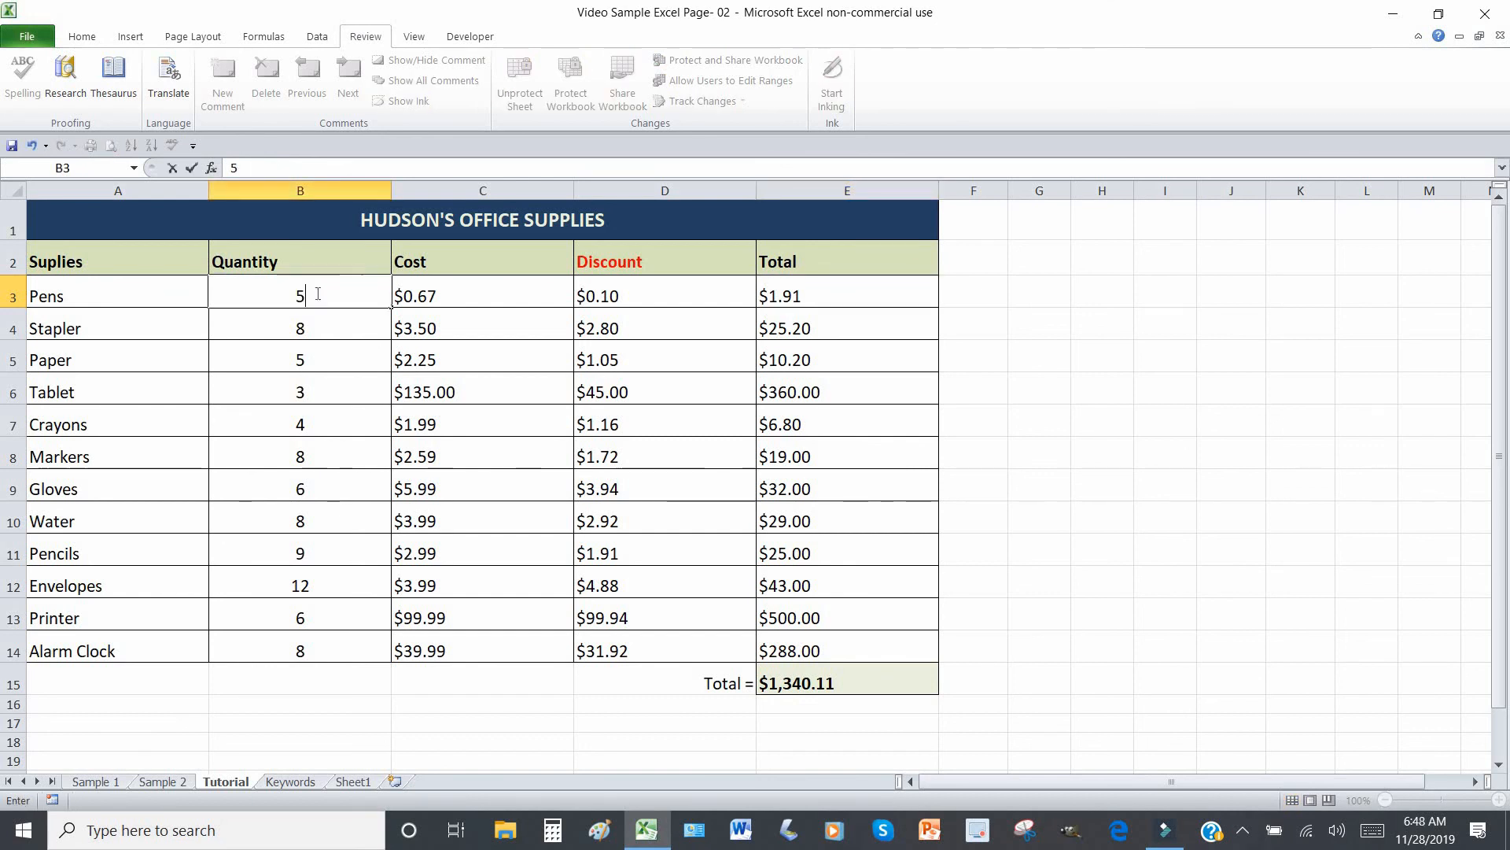
left_click(359, 363)
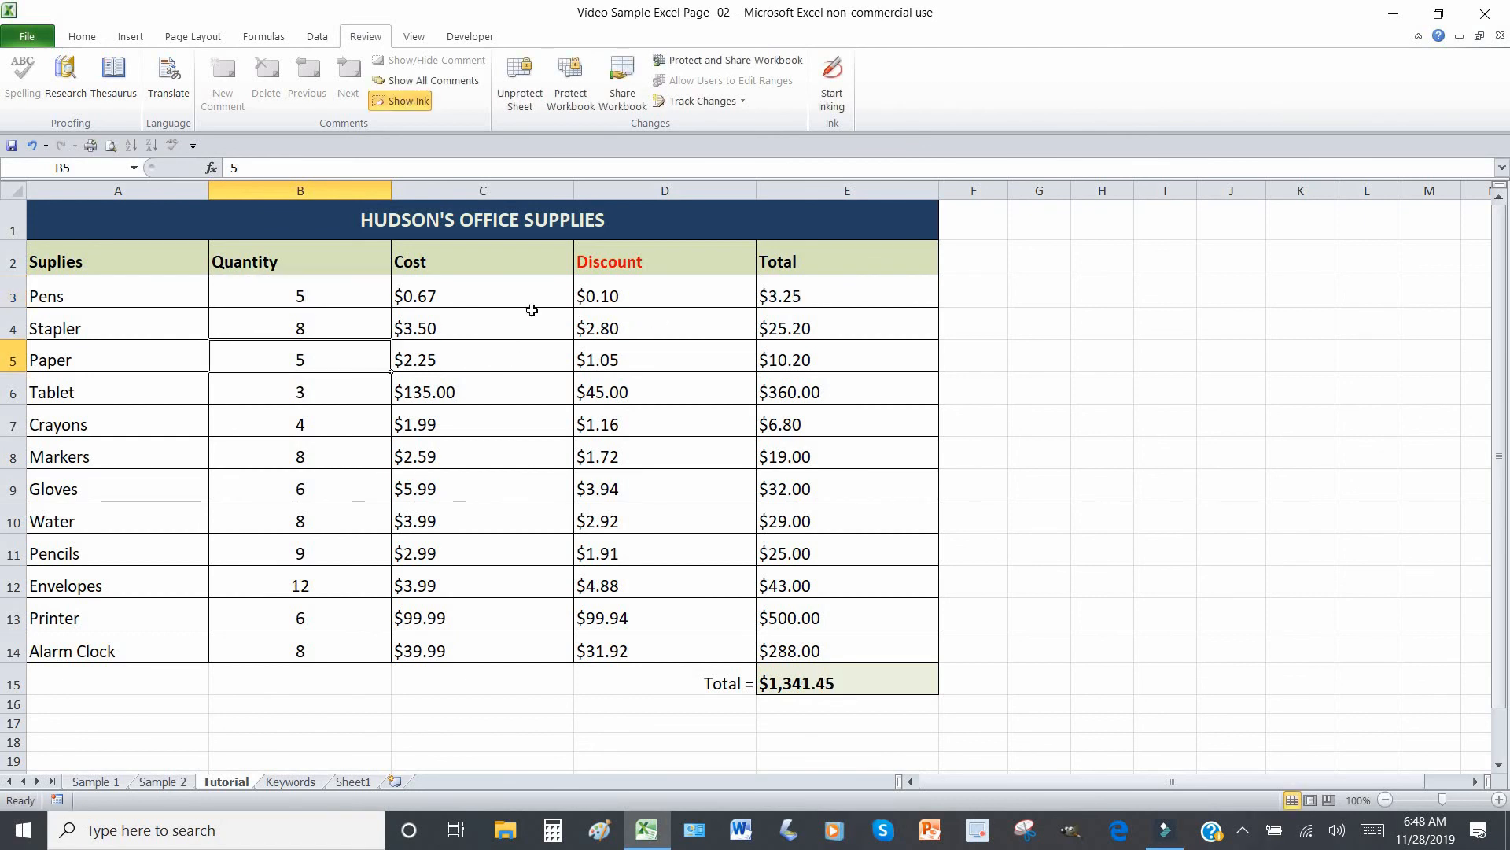
left_click(508, 294)
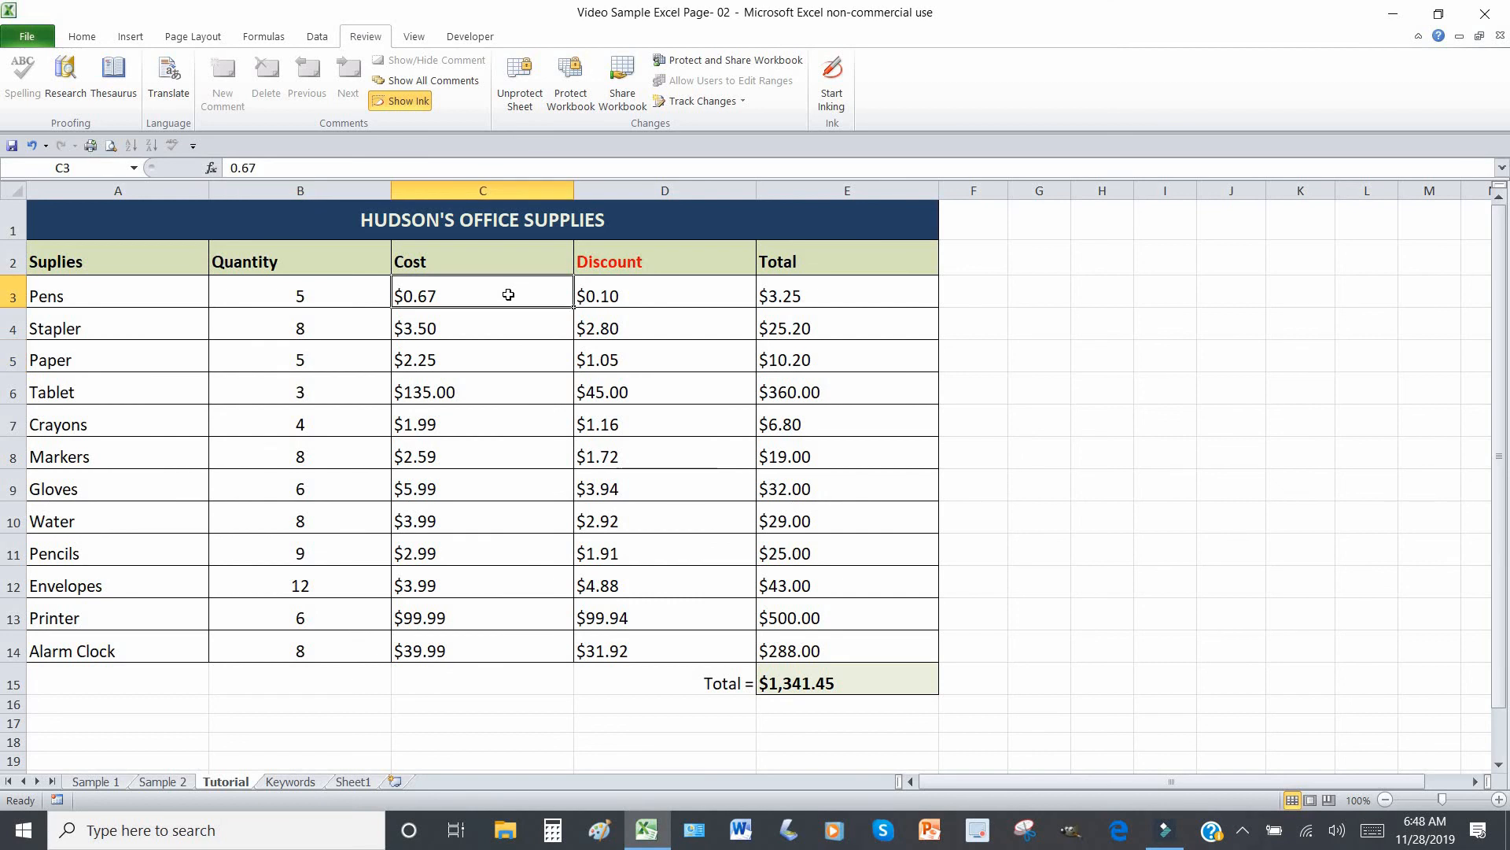
type(".87")
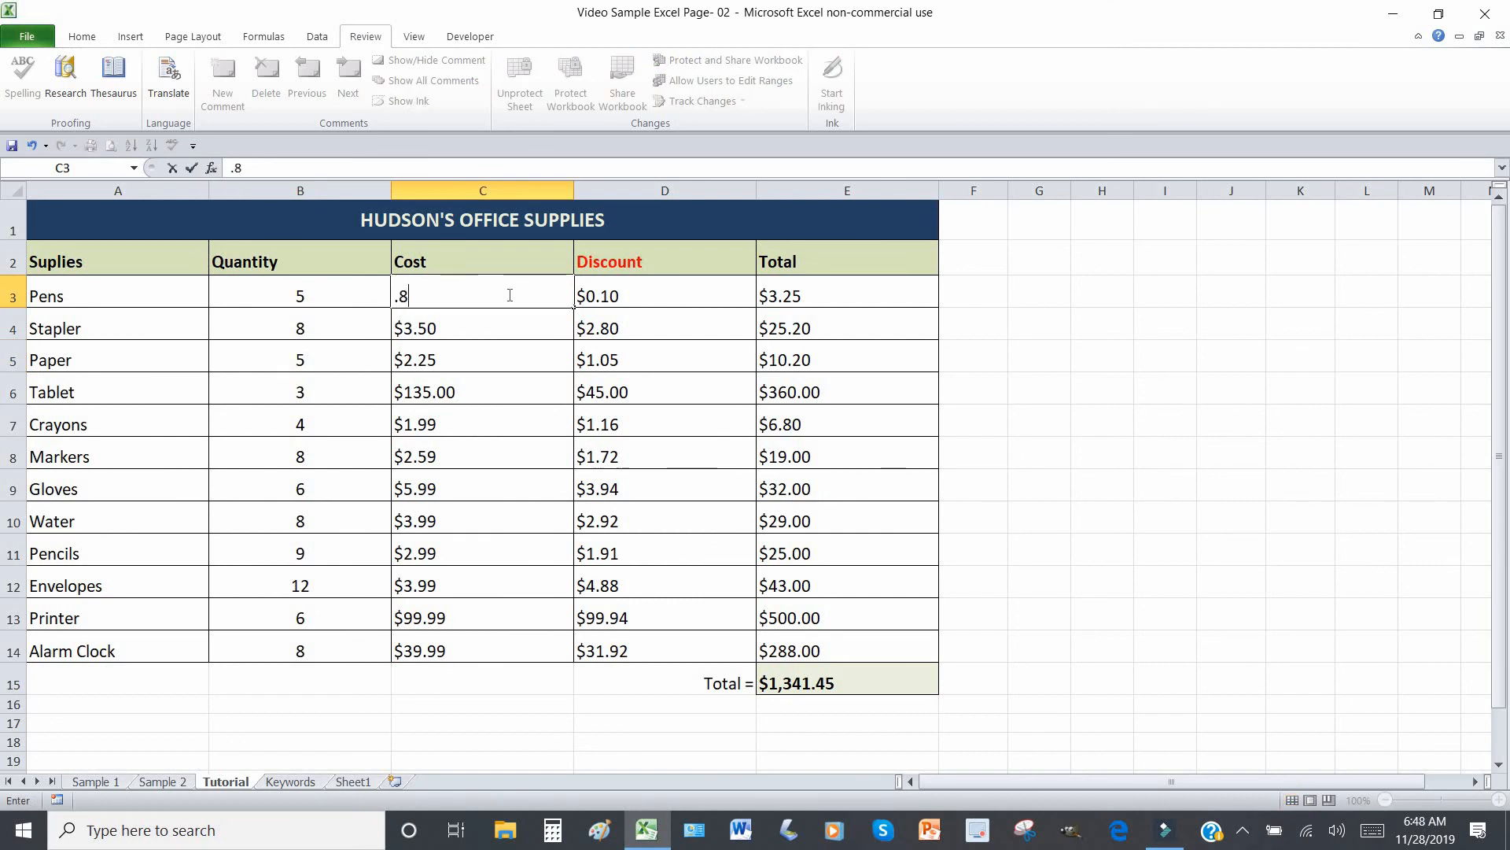
left_click(524, 332)
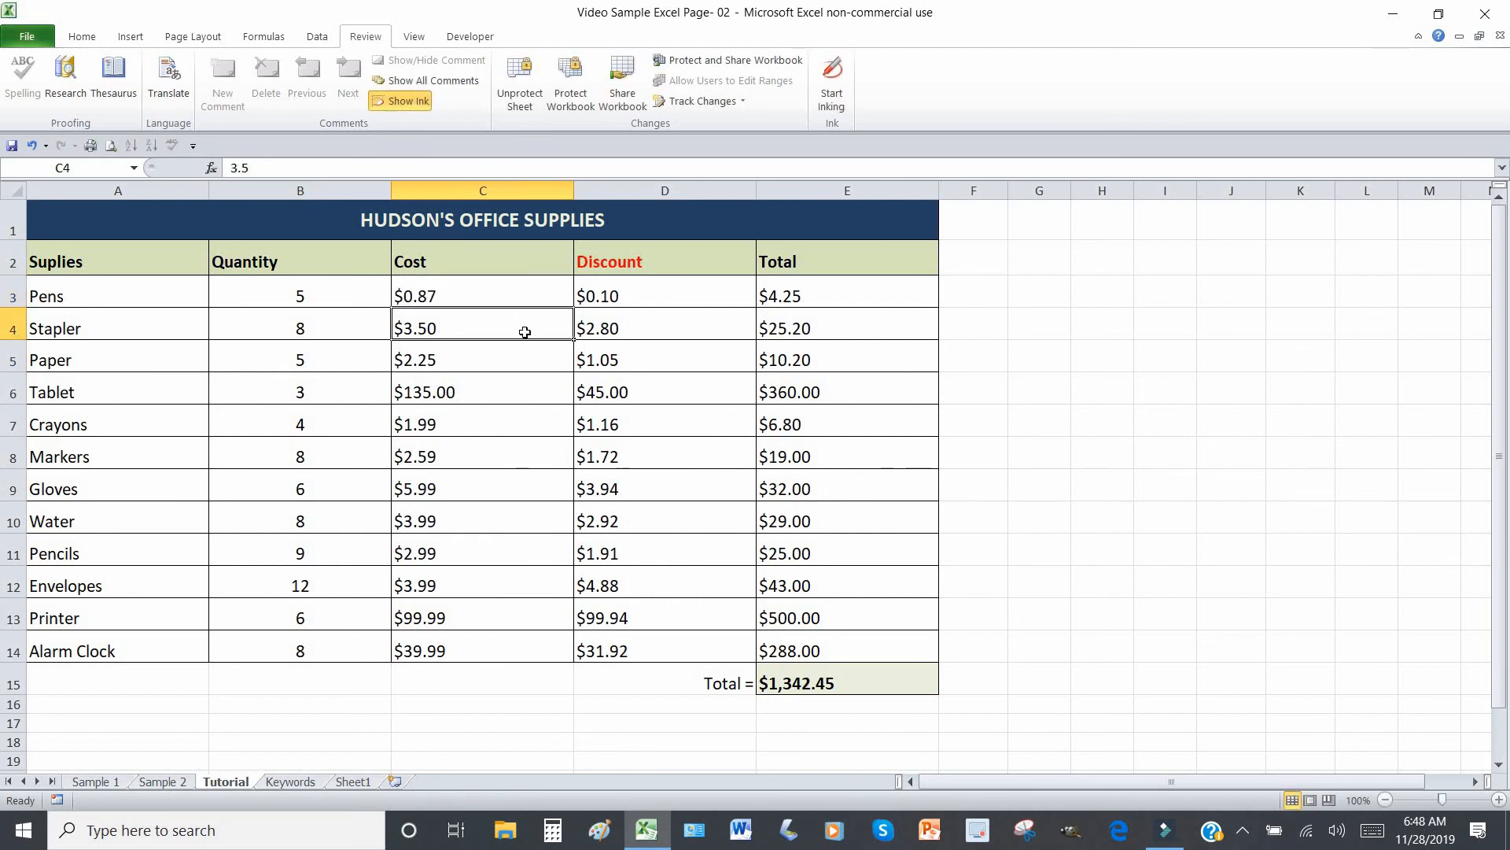
Set the Pens discount in D3 to 0.15.
left_click(618, 297)
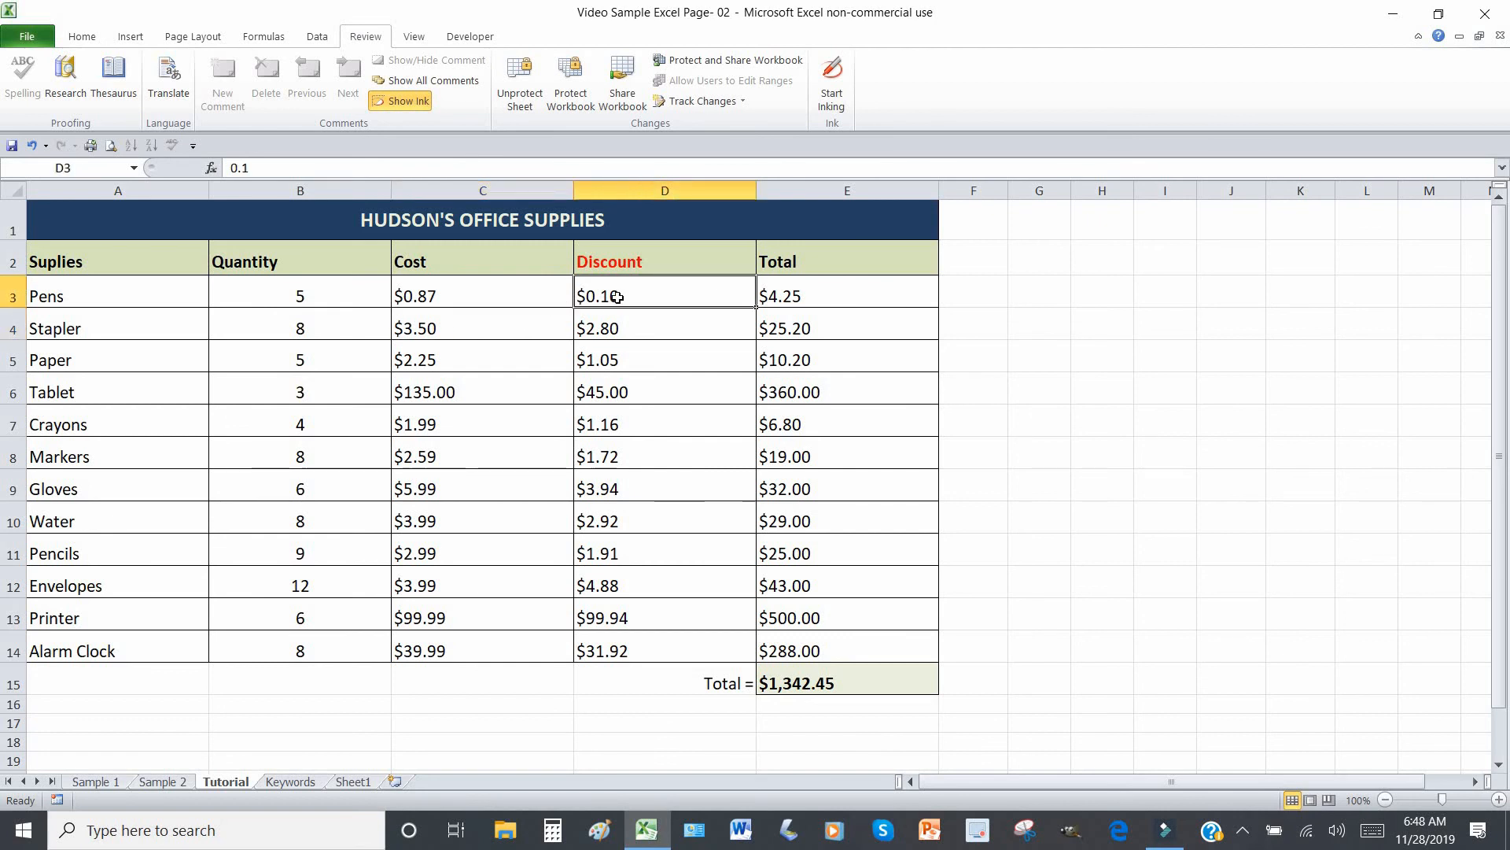
double_click(618, 297)
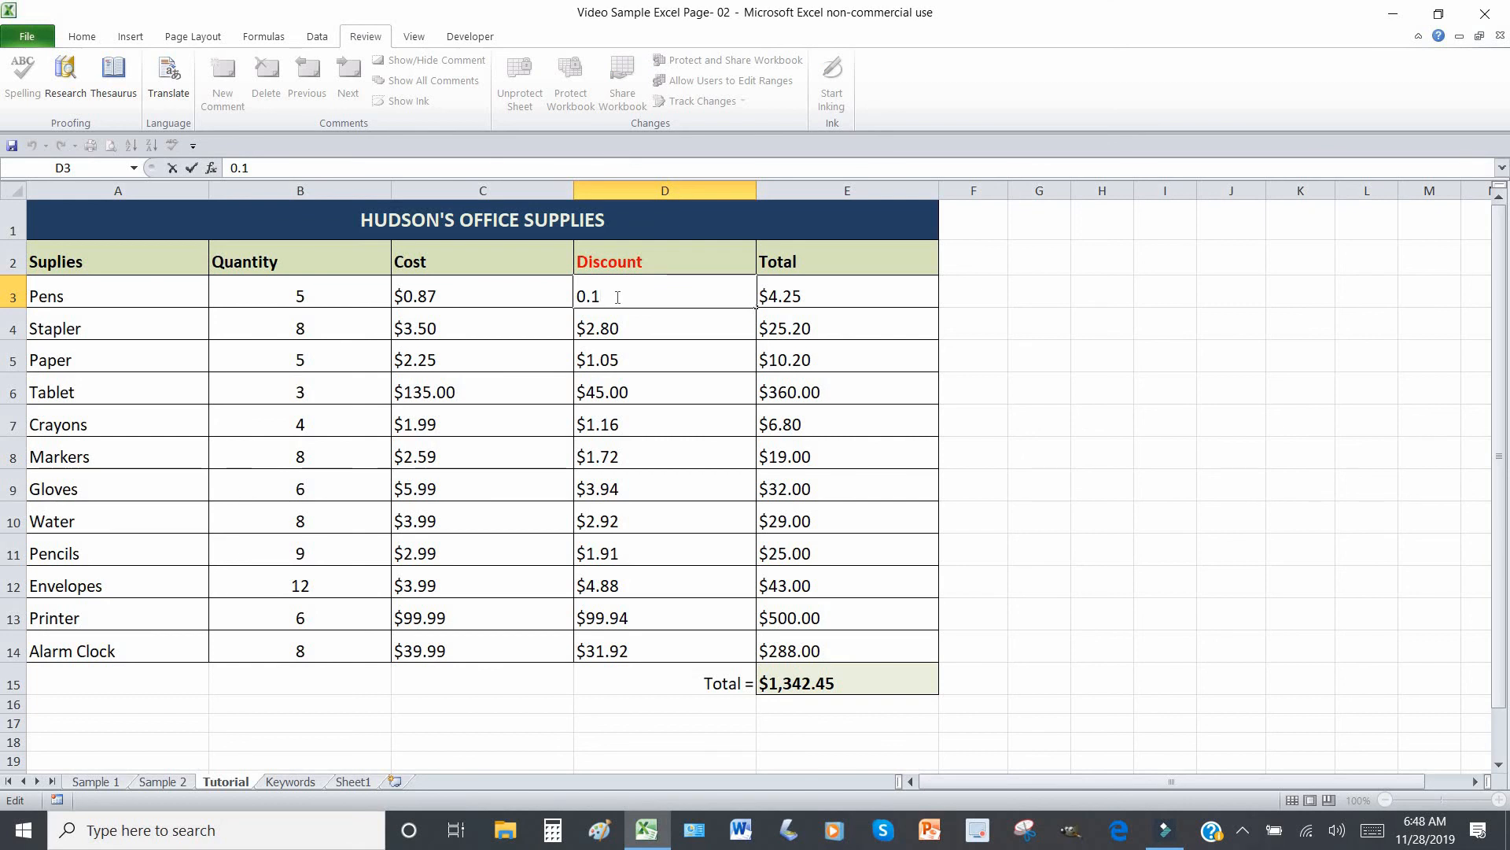
type("5")
key("Return")
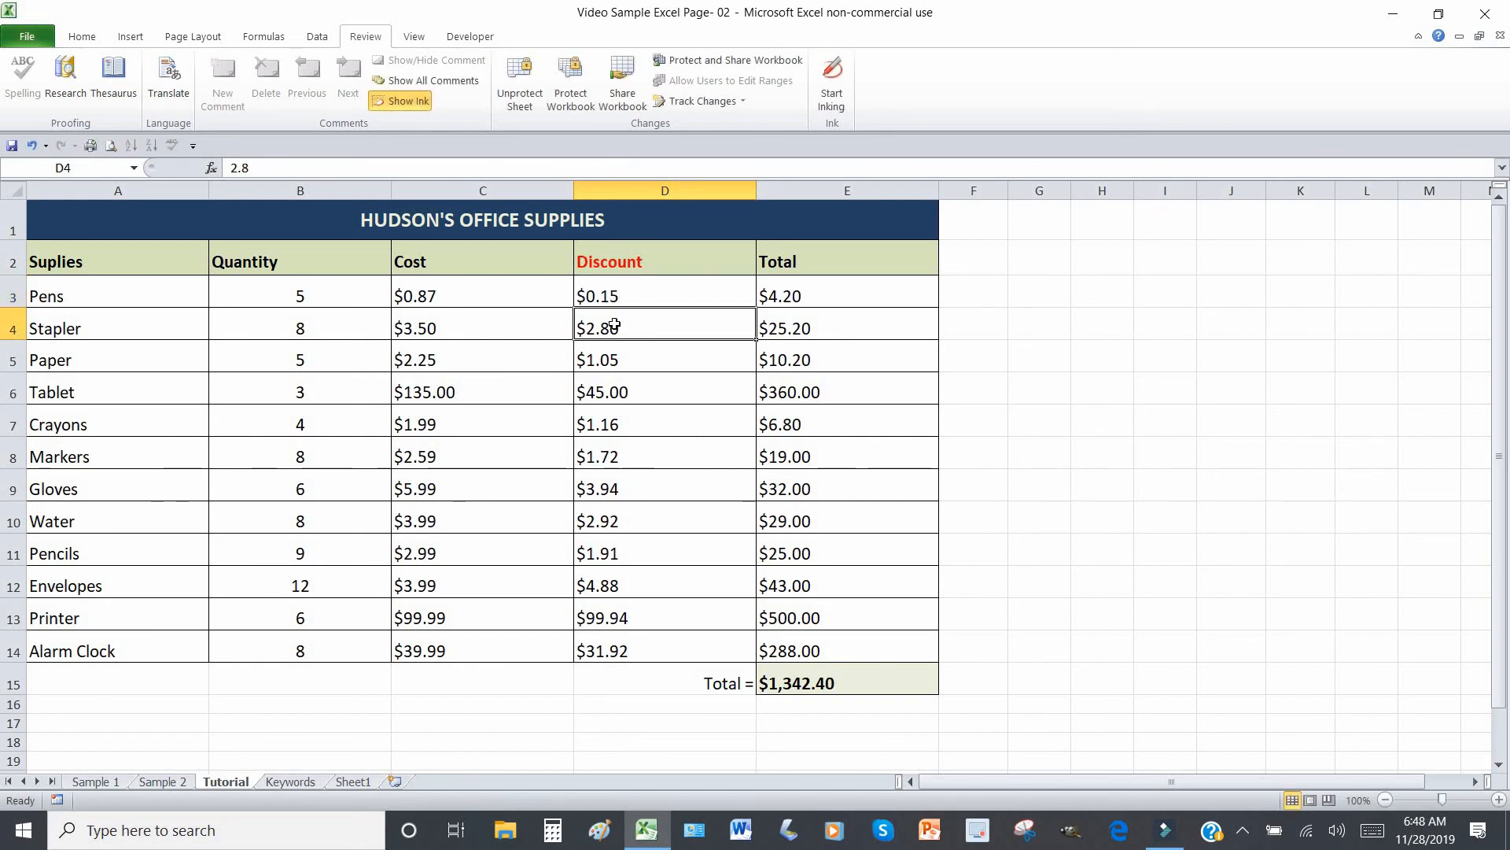
Select the unlocked cells A3:D14 and try to edit the Water total formula in E10.
left_click(135, 300)
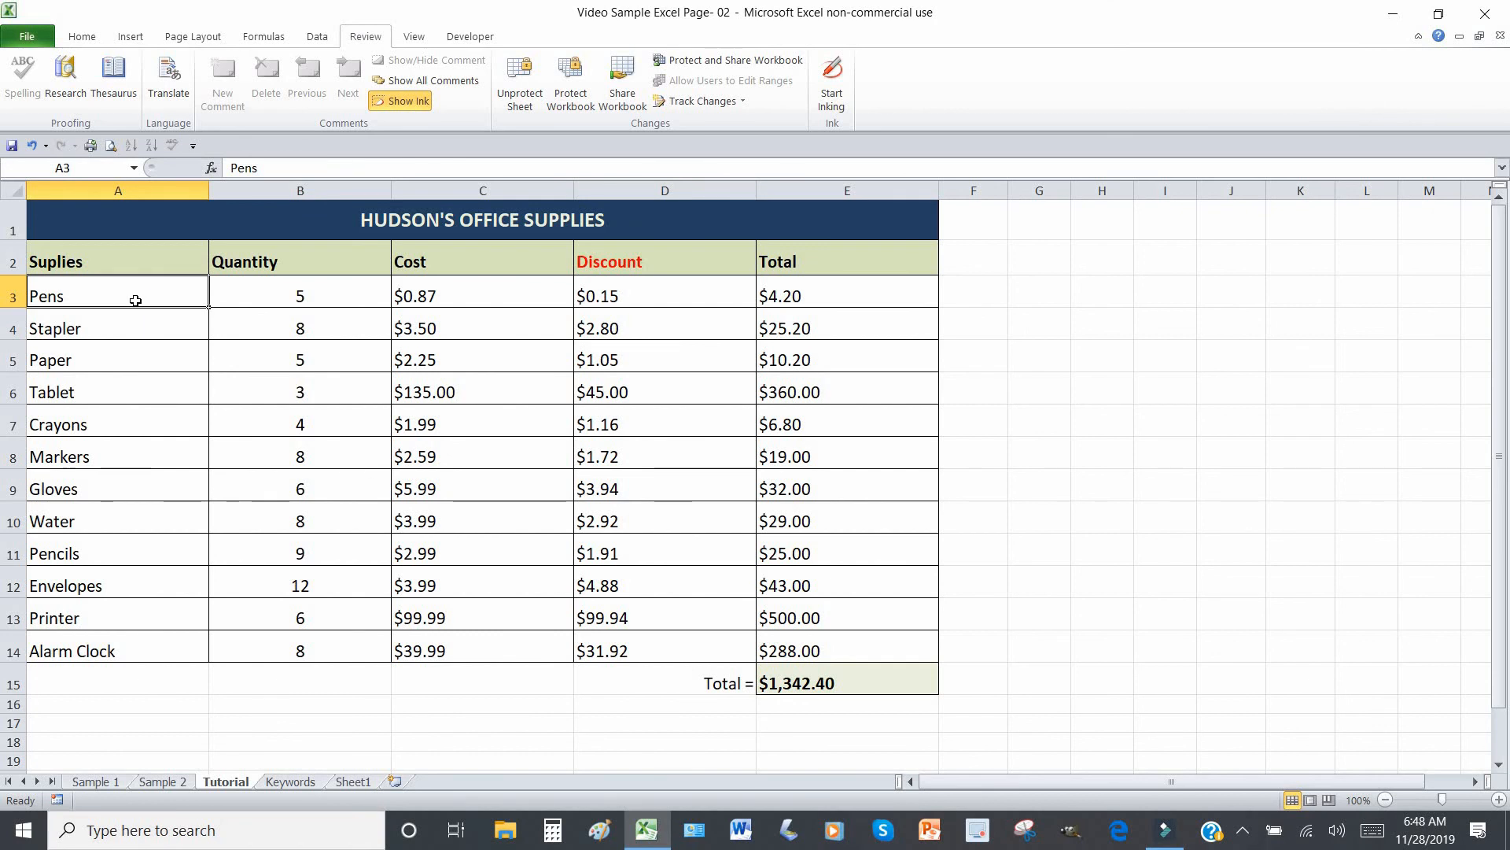
left_click_drag(136, 300, 622, 626)
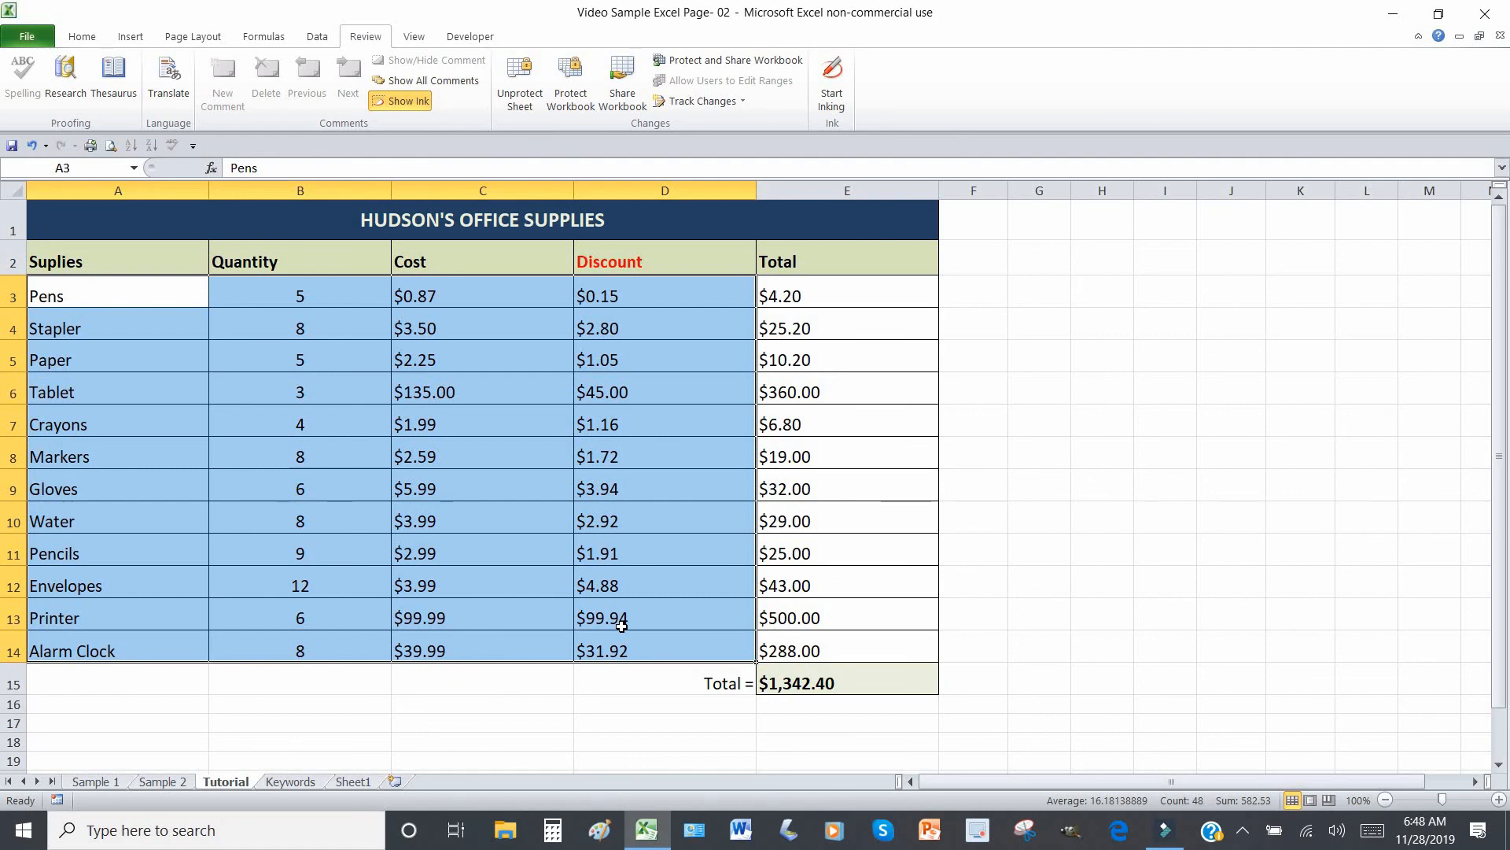
left_click(833, 524)
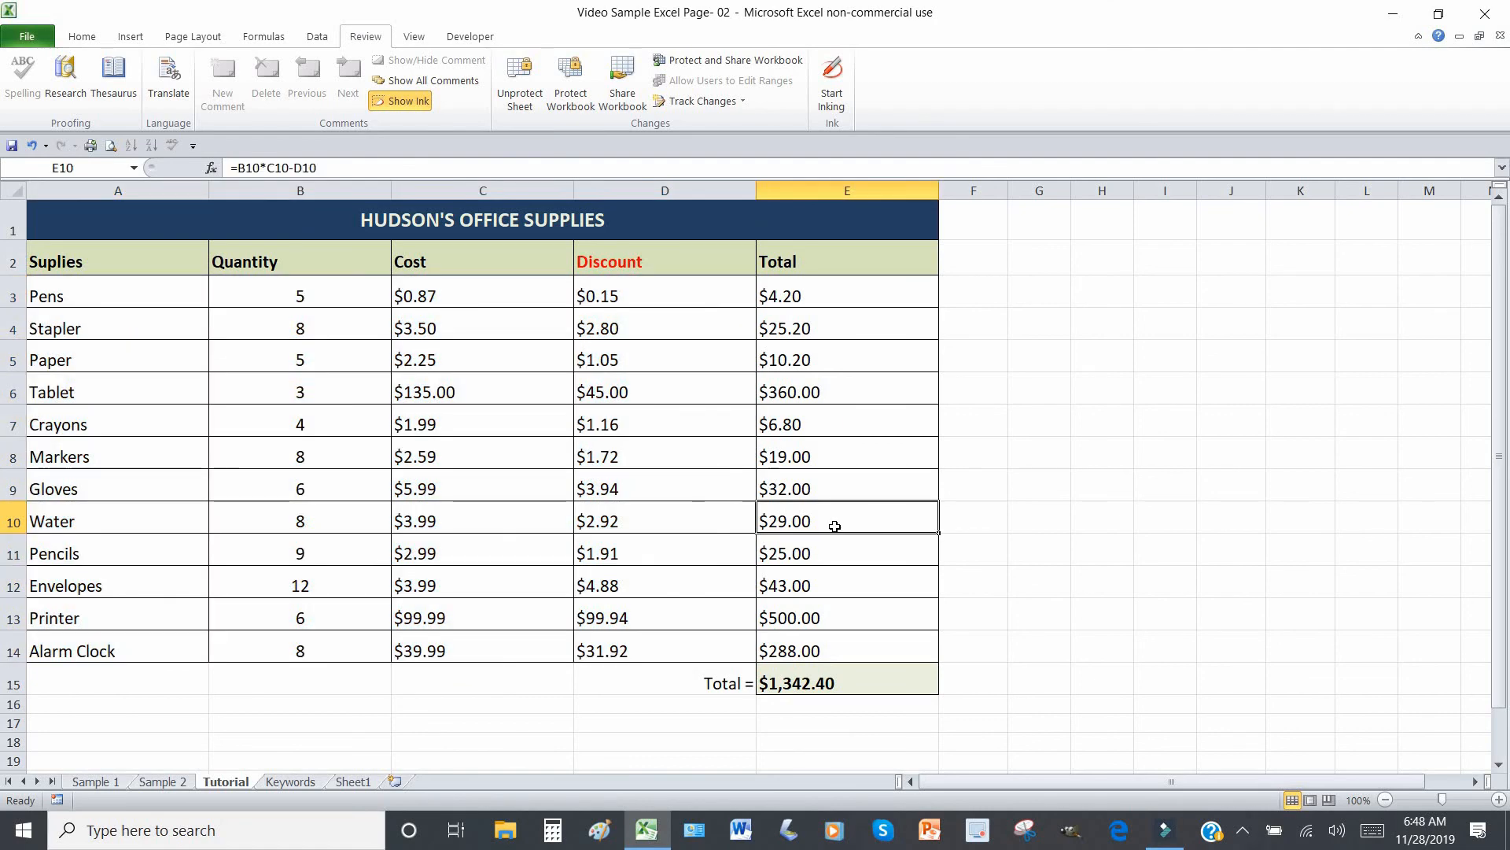
double_click(834, 526)
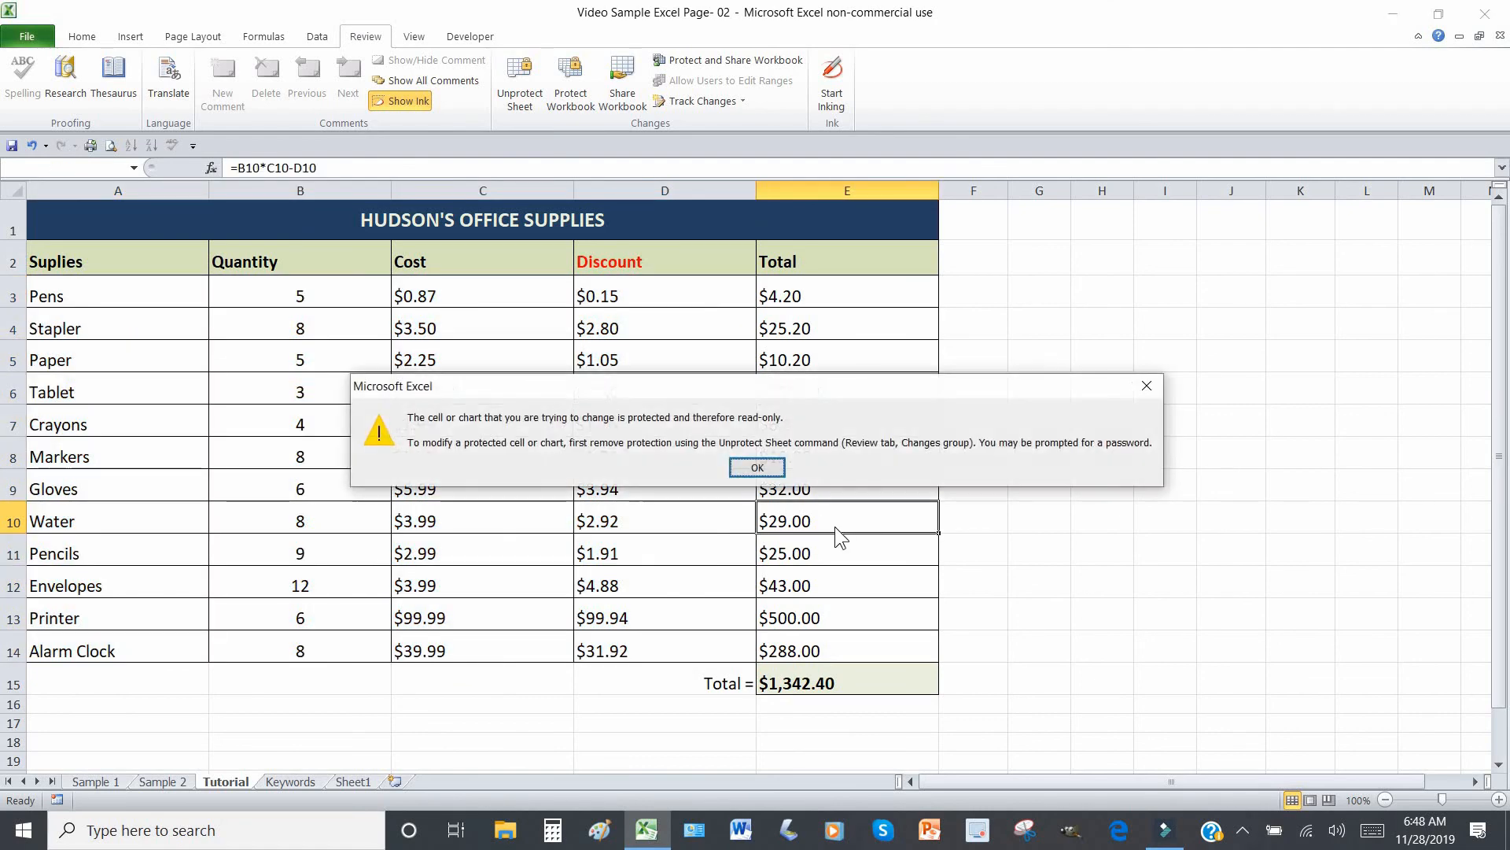
left_click(757, 468)
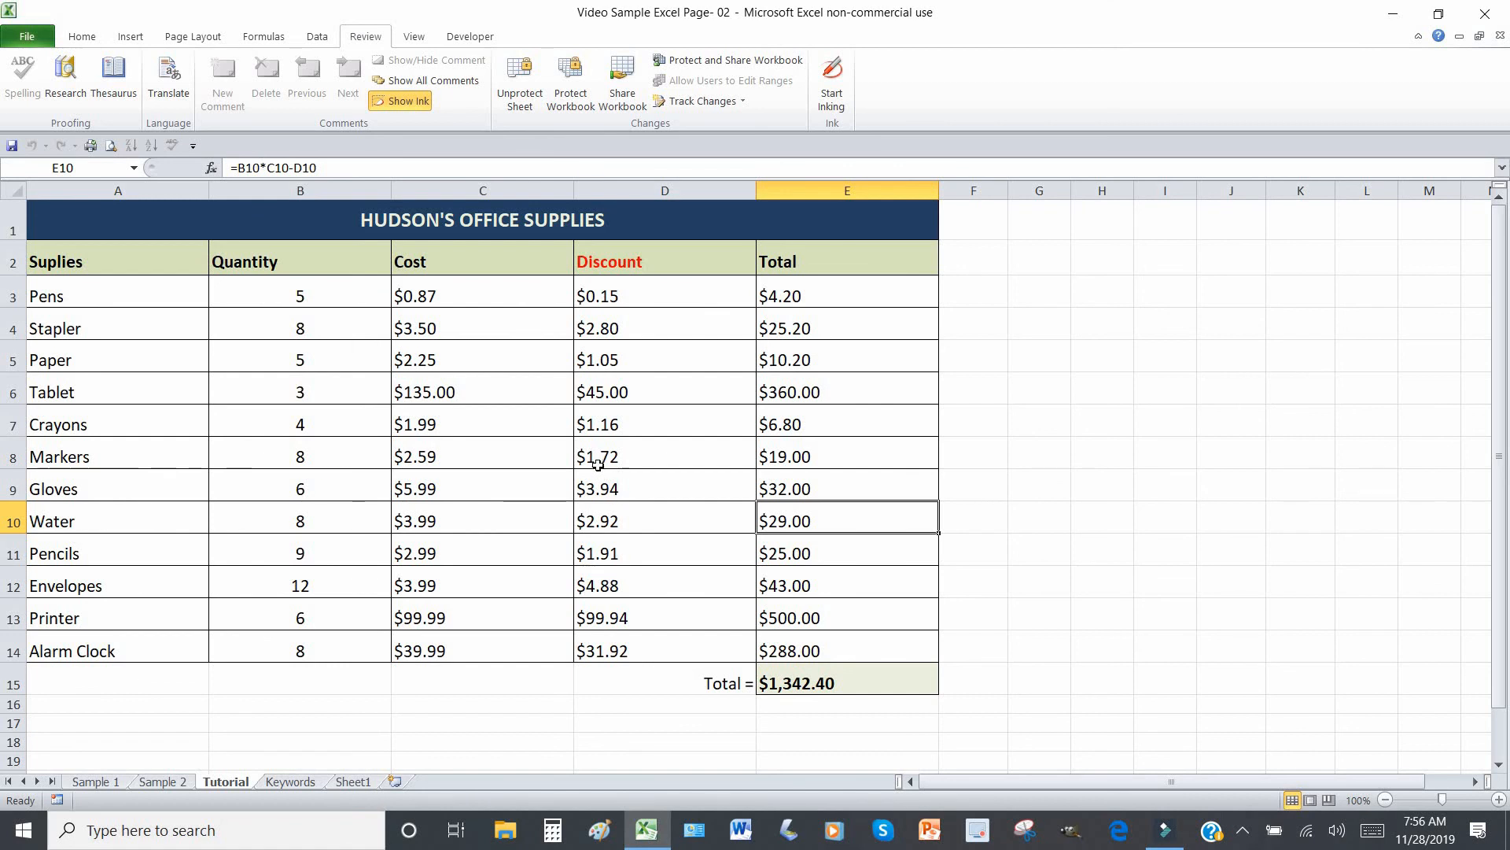
Unprotect the Tutorial sheet, go through its column headings and select the table data in A3:E14.
left_click(520, 63)
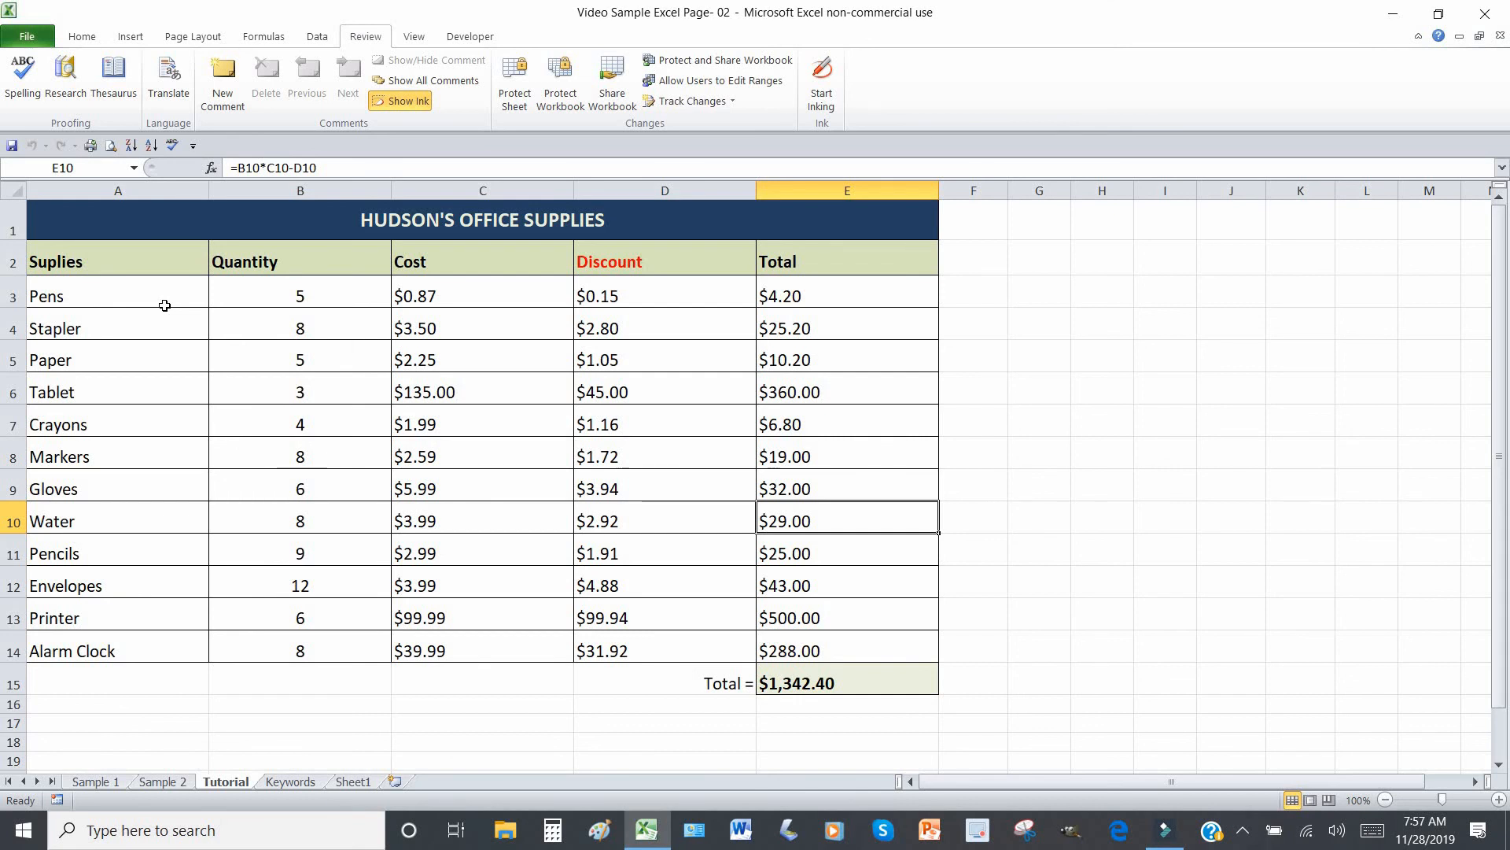
left_click(143, 294)
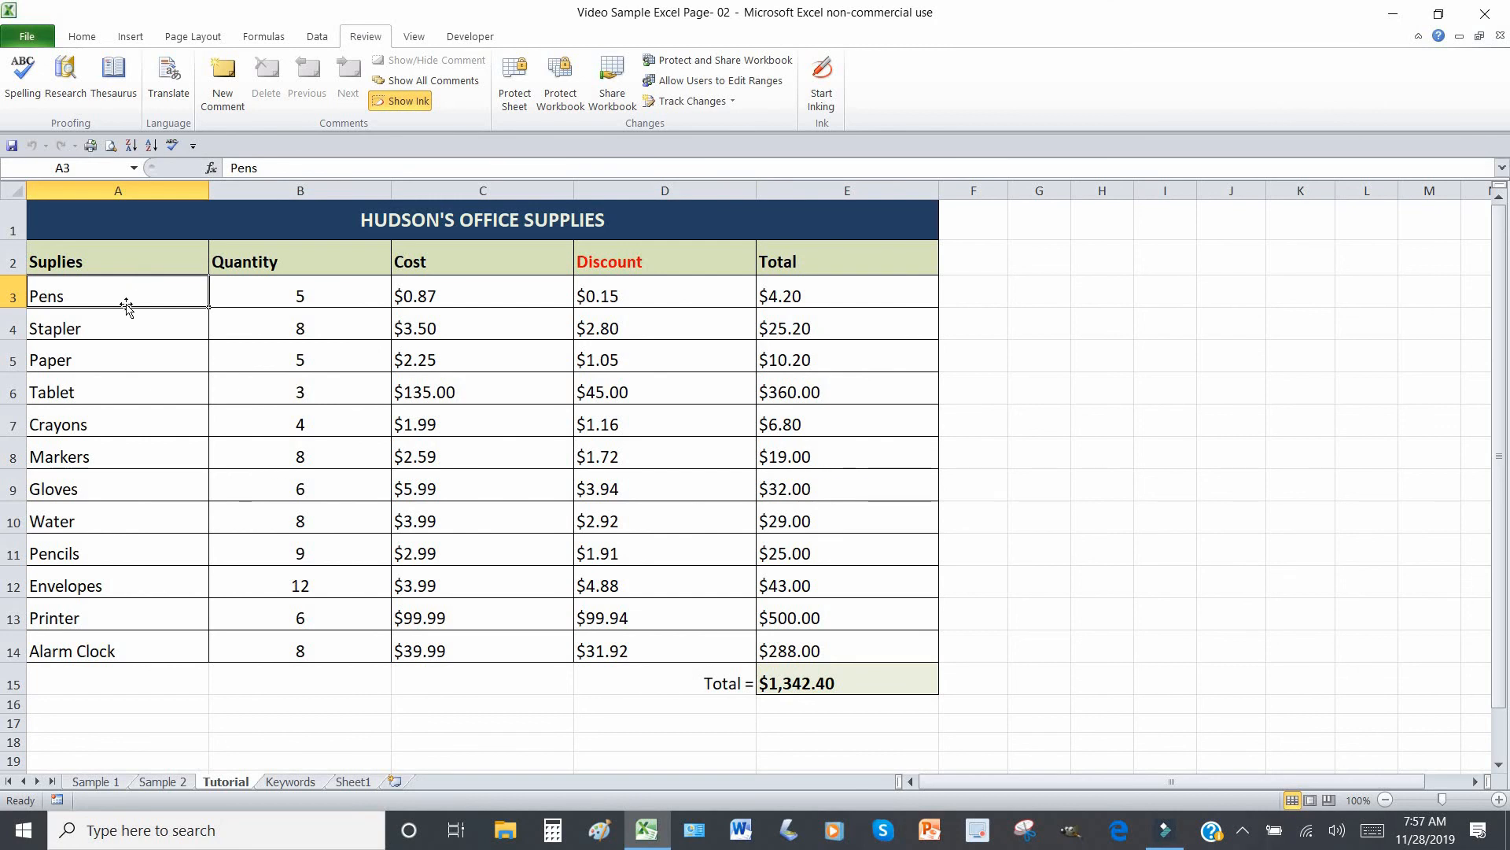
left_click(237, 261)
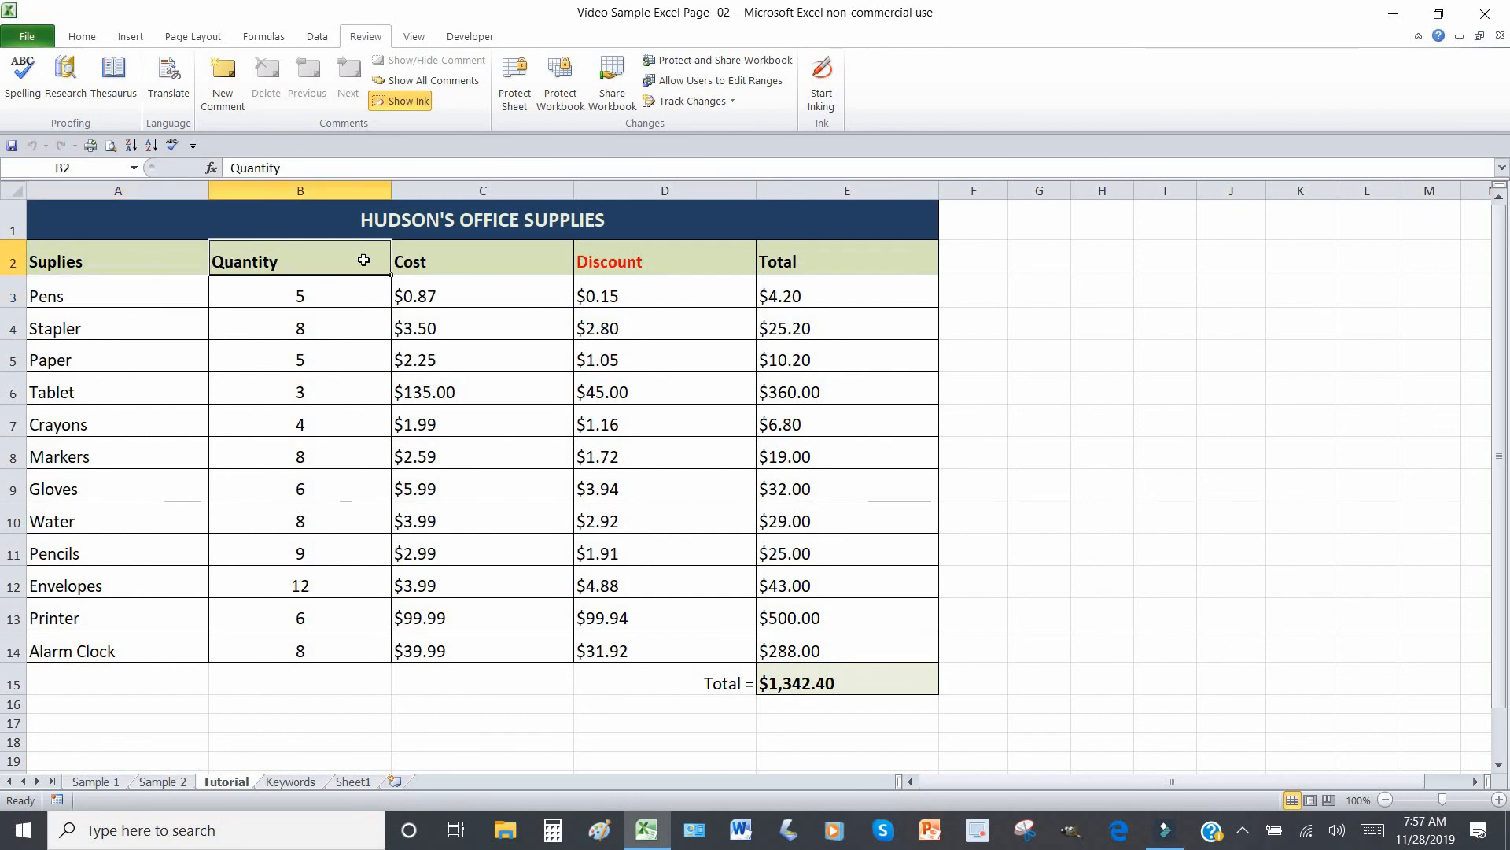
left_click(431, 262)
left_click(653, 264)
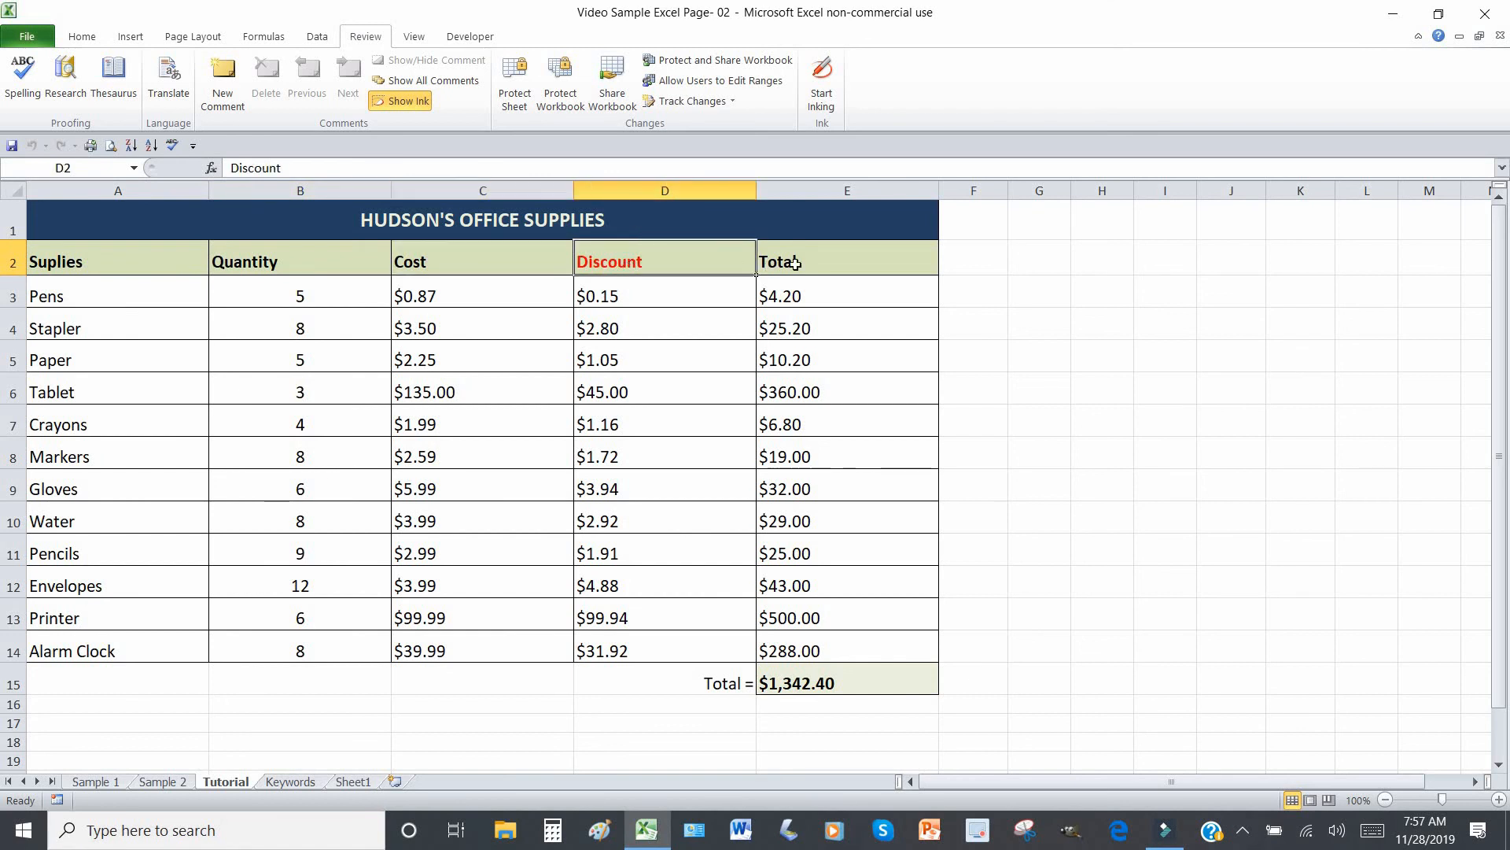
left_click(795, 263)
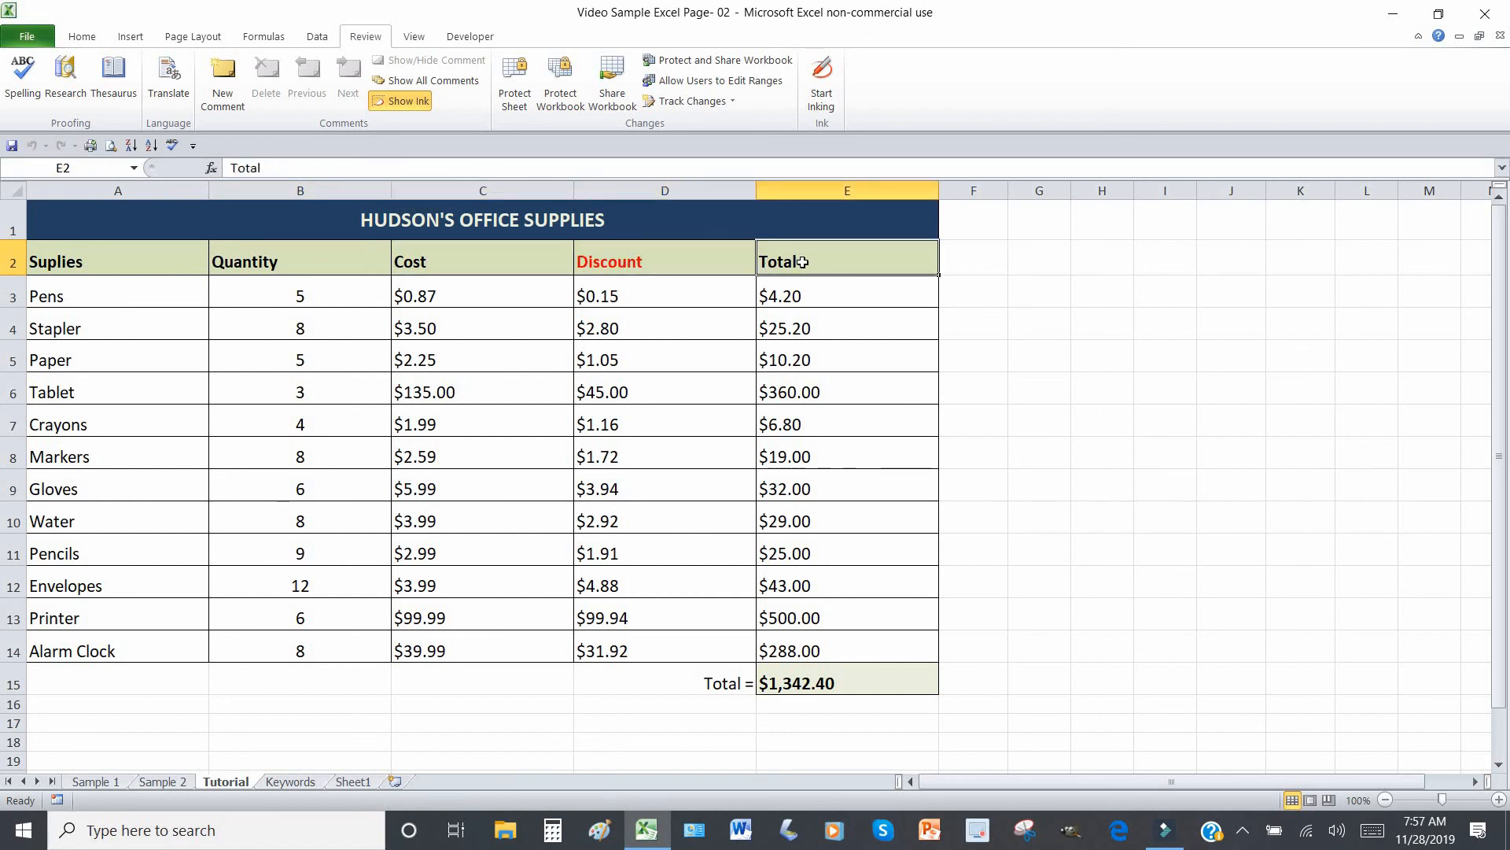
left_click(125, 293)
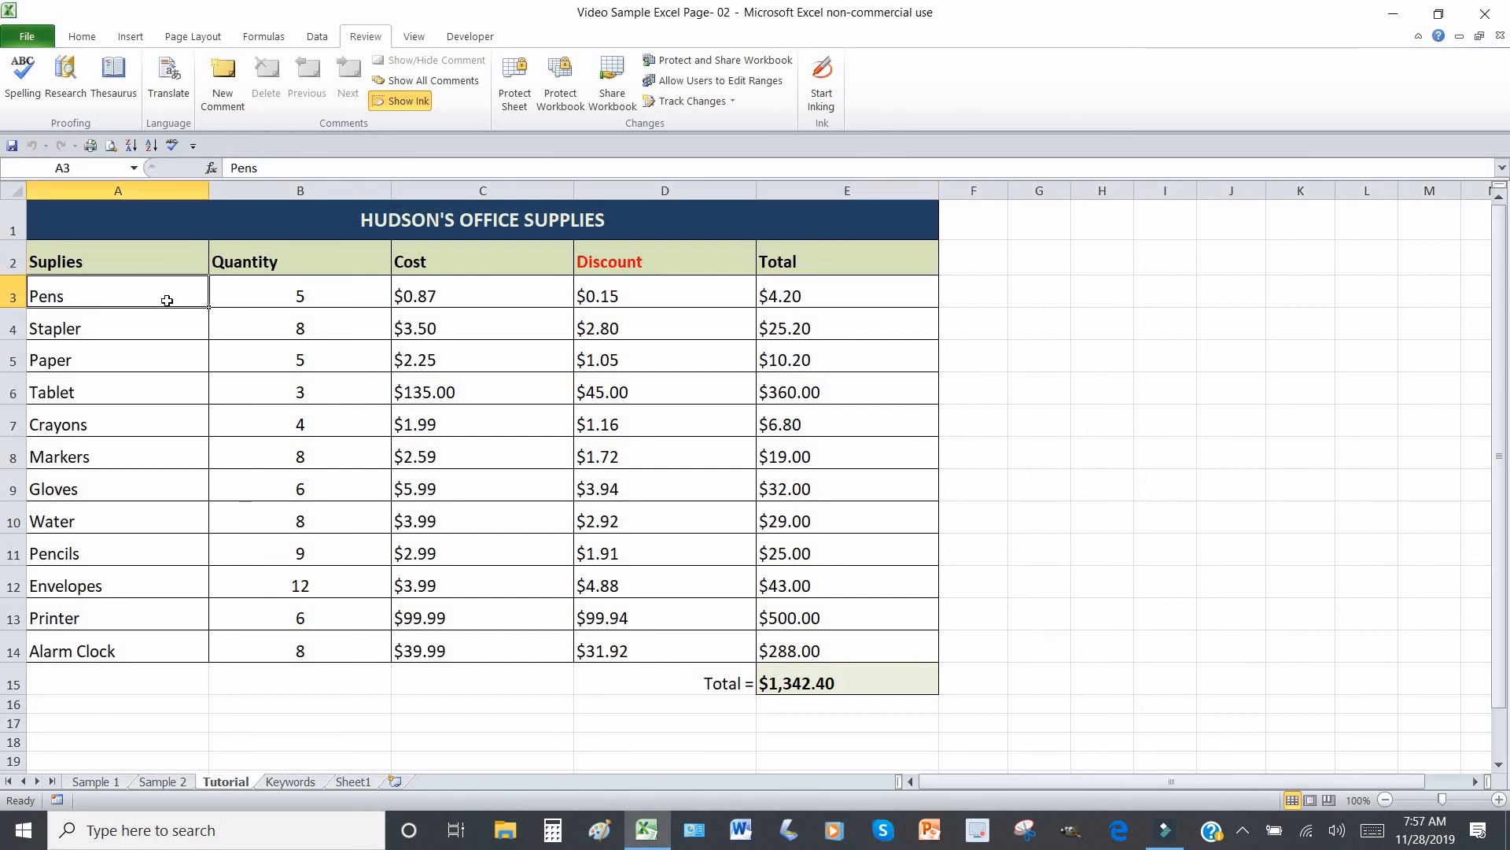
left_click_drag(165, 296, 849, 637)
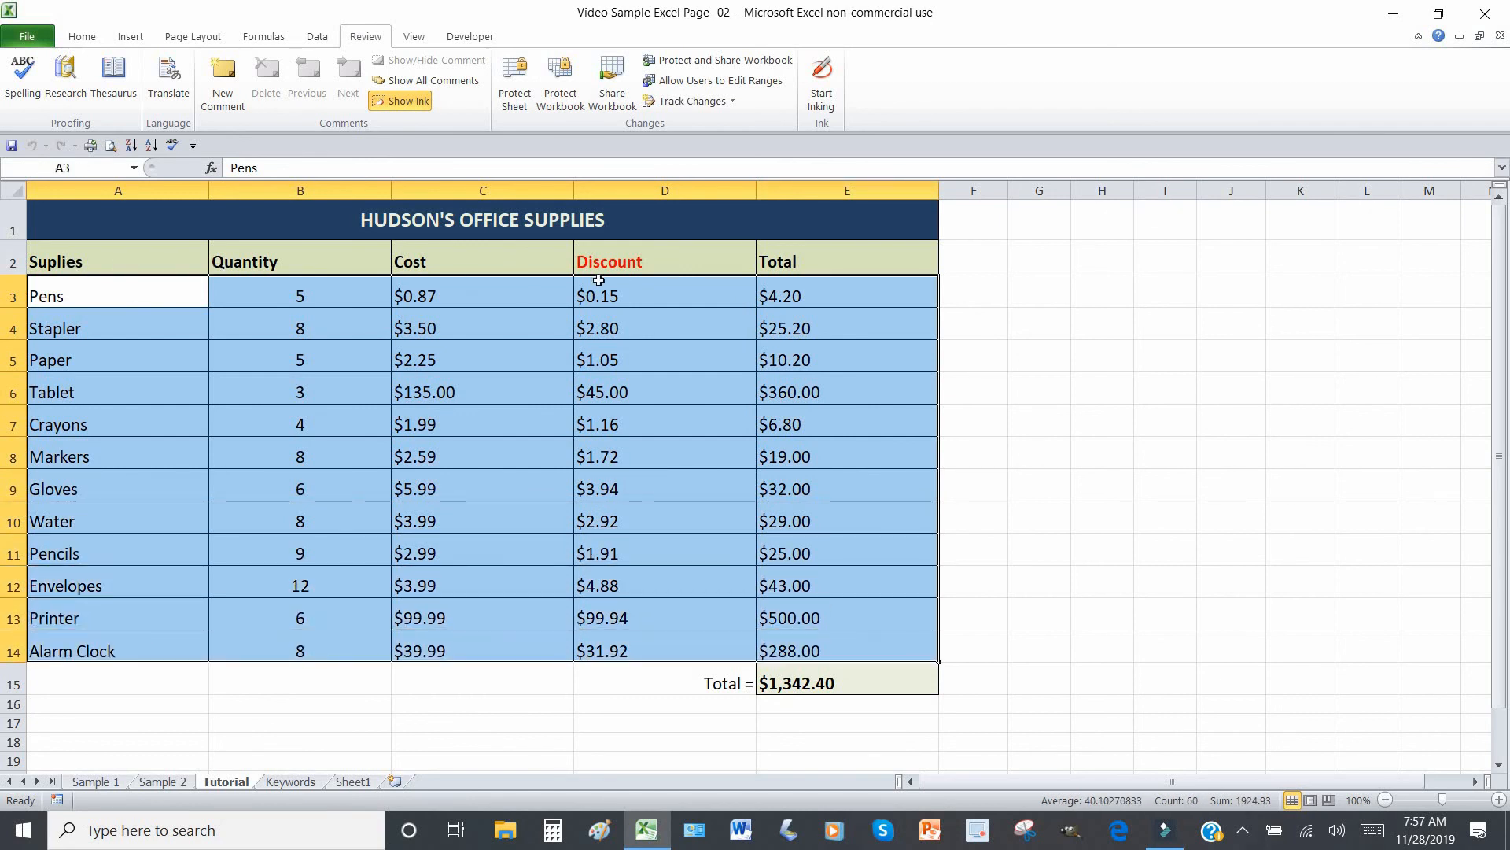
Select the first supply name in A3 and look at the available Sort & Filter options.
left_click(67, 297)
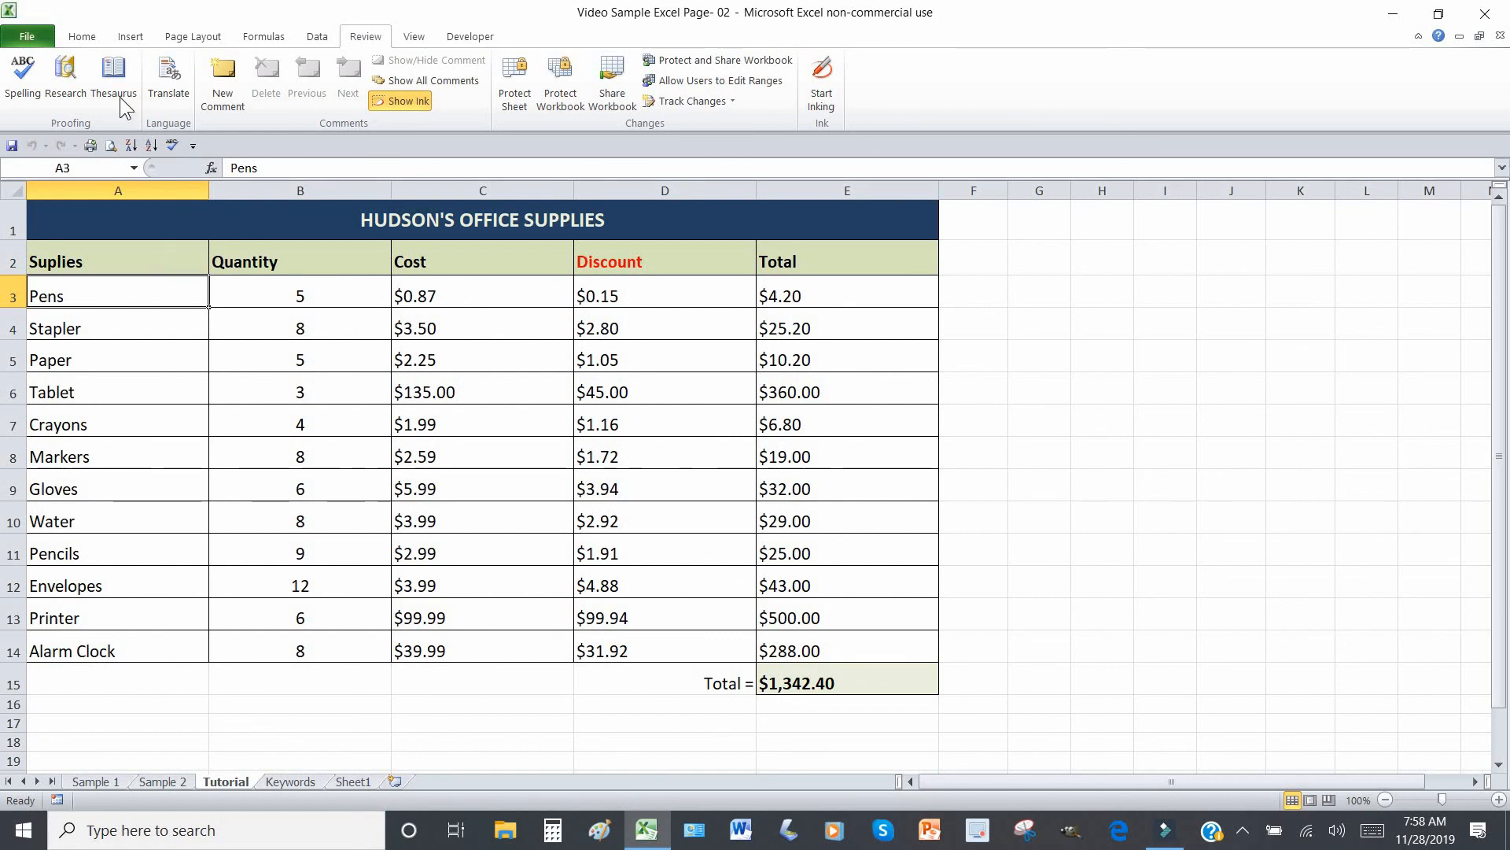
left_click(81, 37)
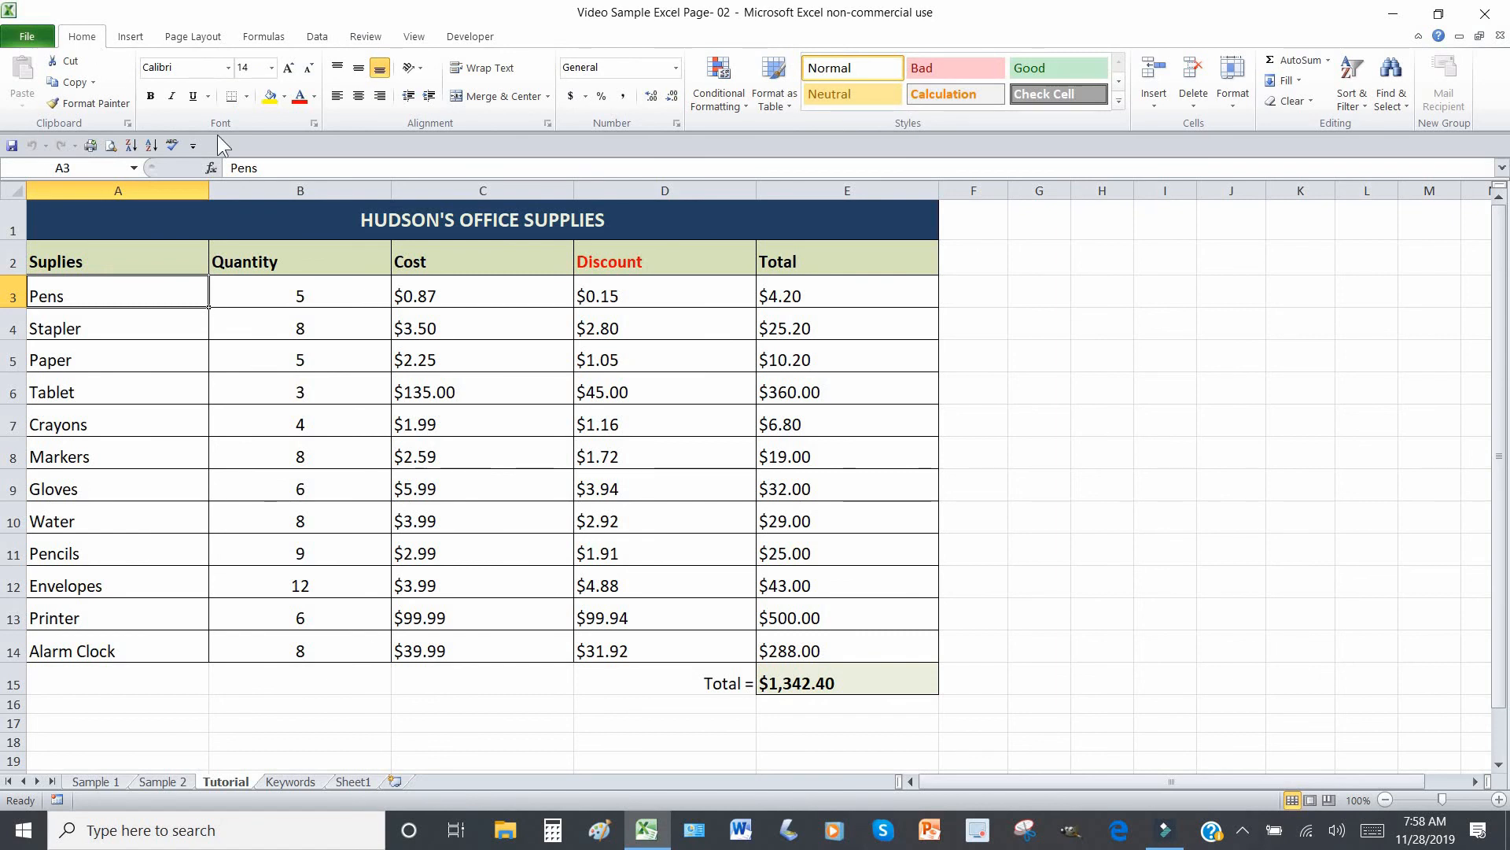
left_click(1363, 106)
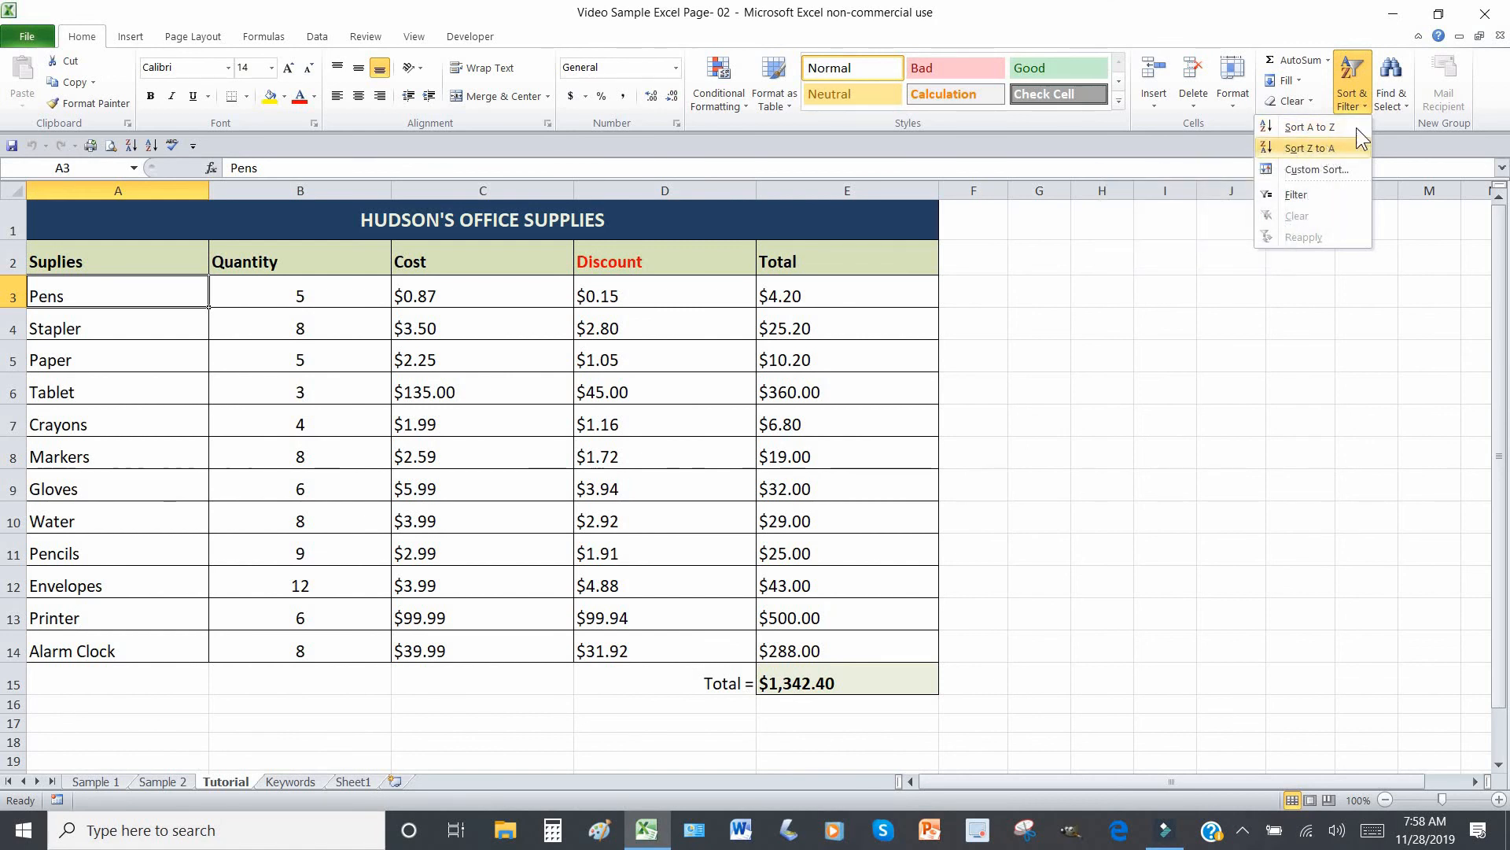
left_click(1363, 105)
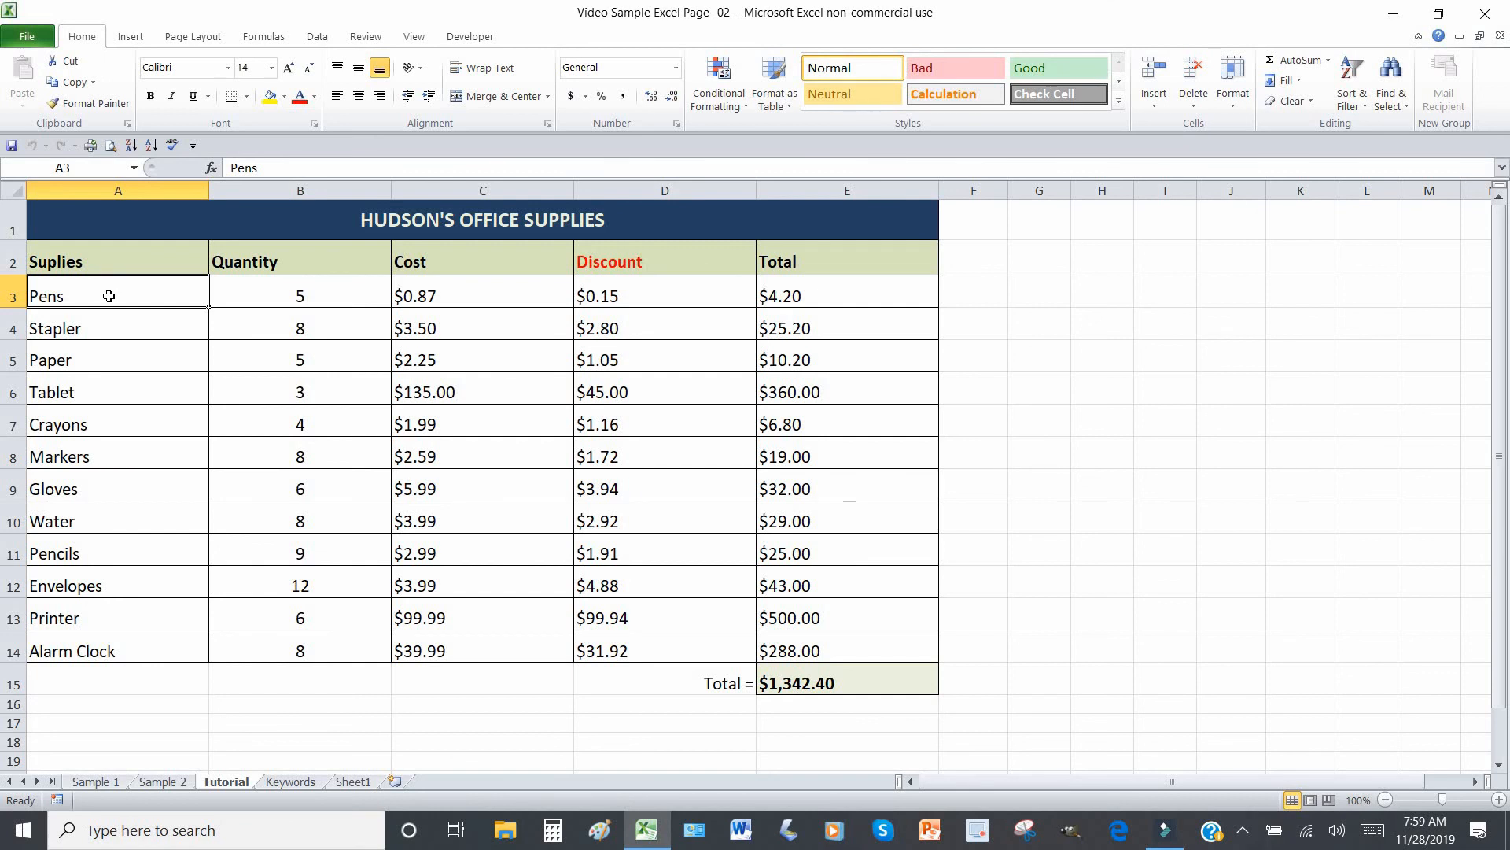
Sort the table by supply name from A to Z, from Z to A, and back to A to Z.
left_click(151, 144)
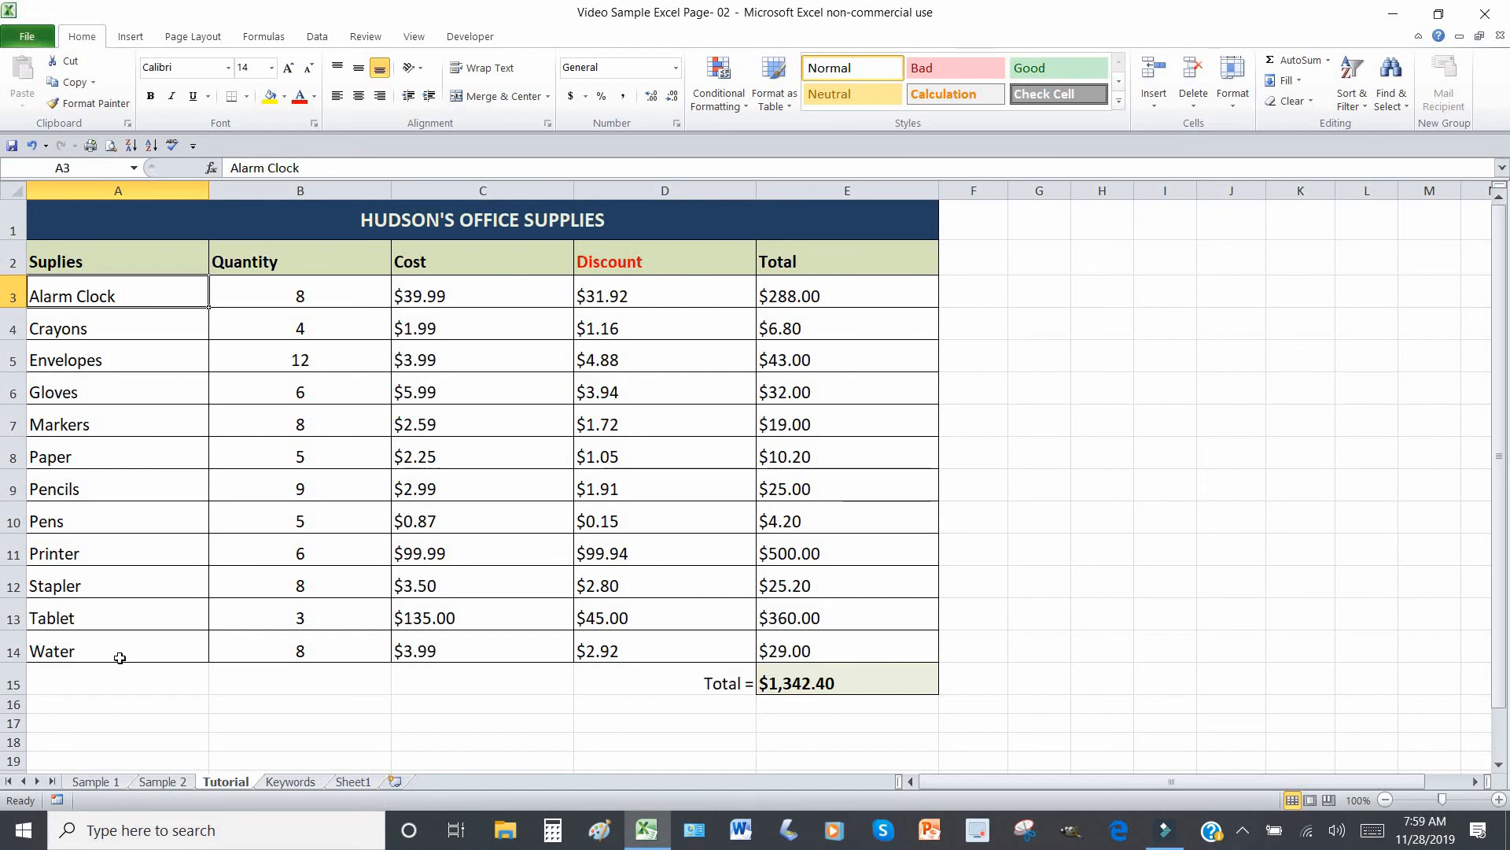
left_click(130, 143)
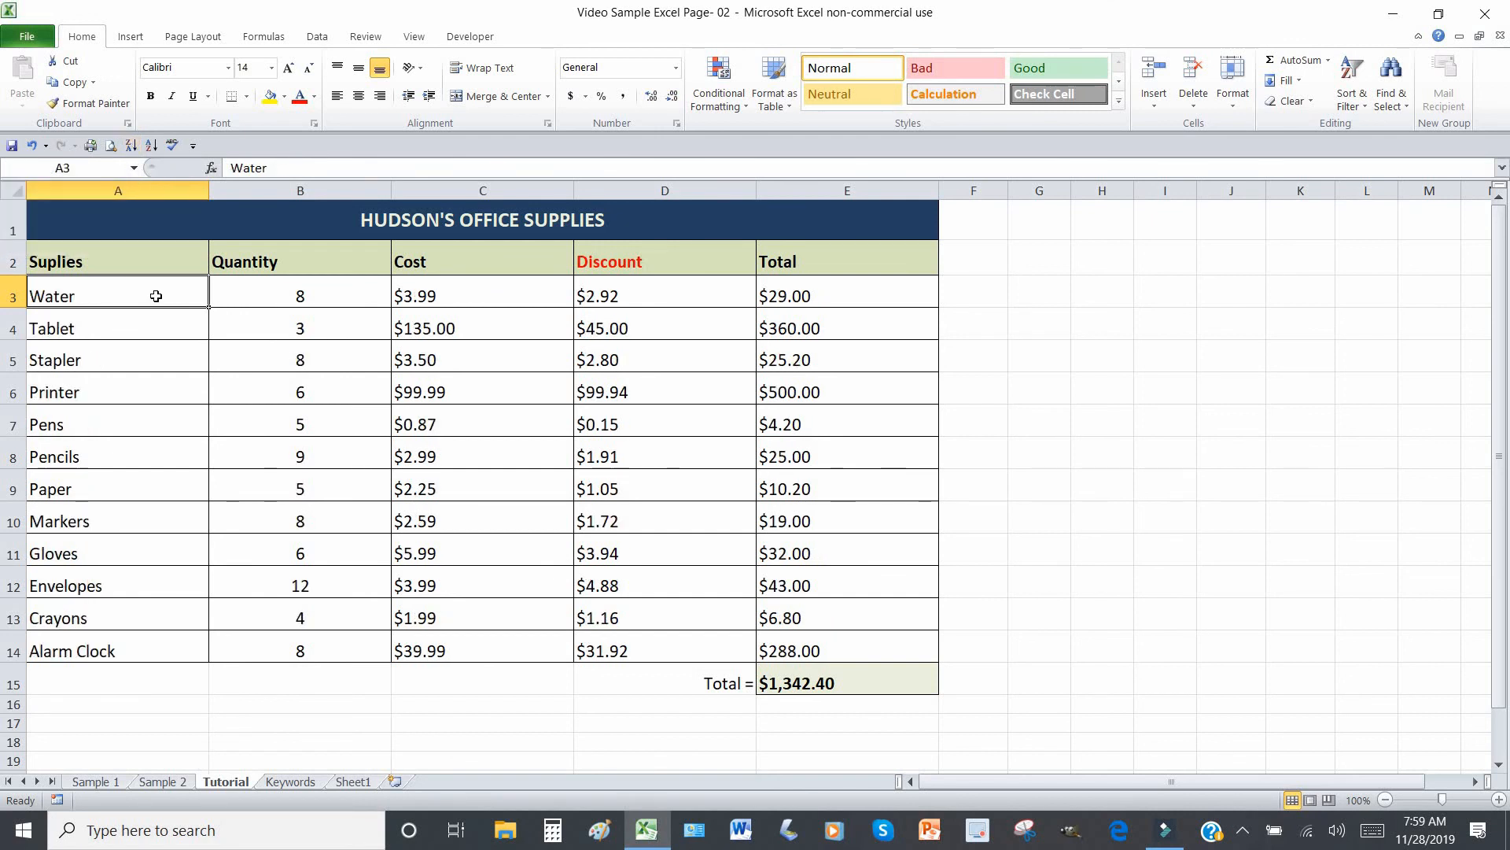
left_click(151, 145)
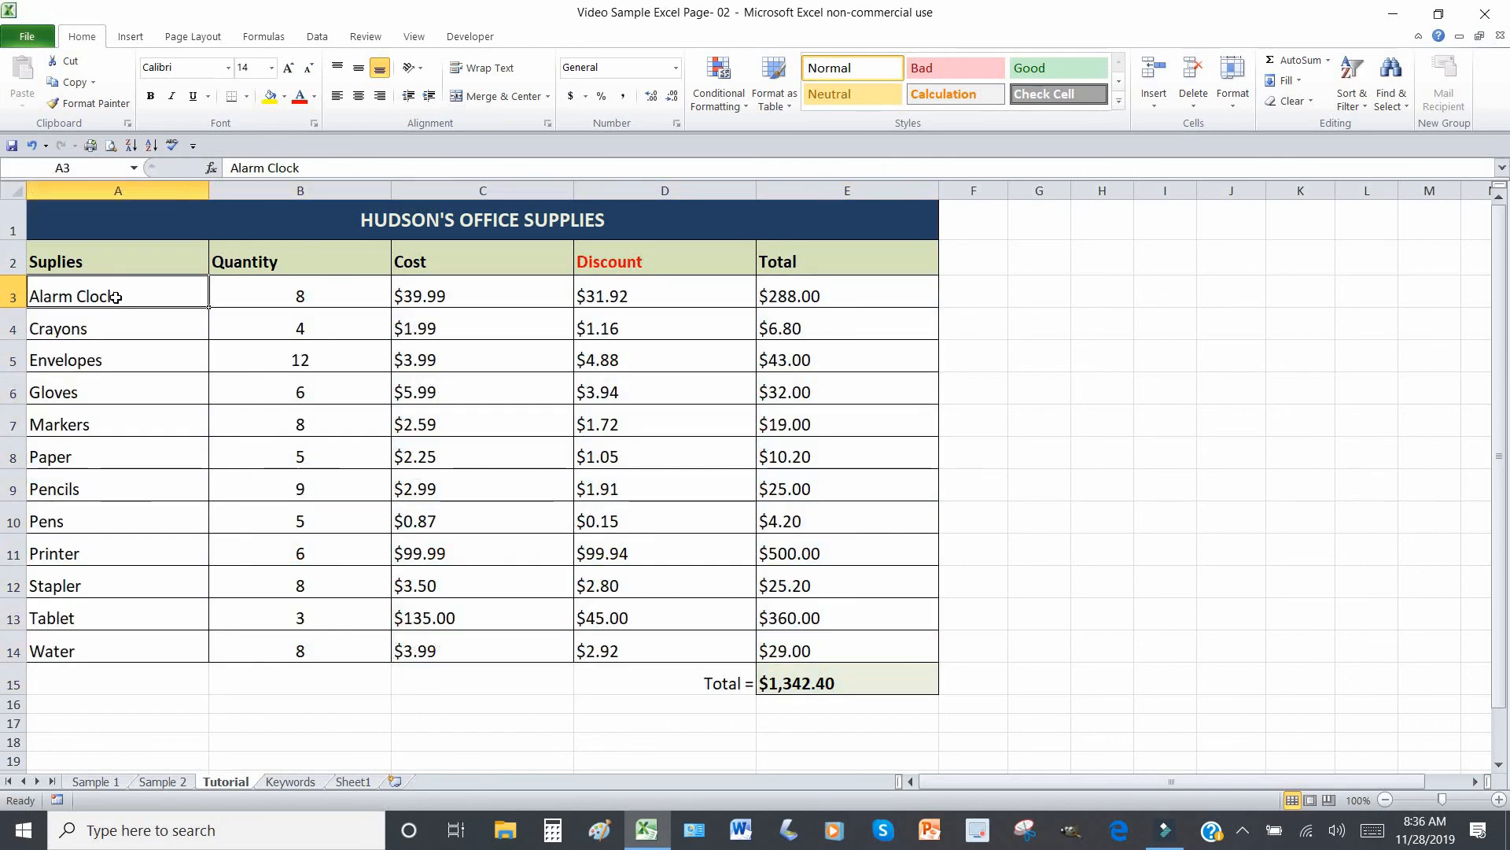
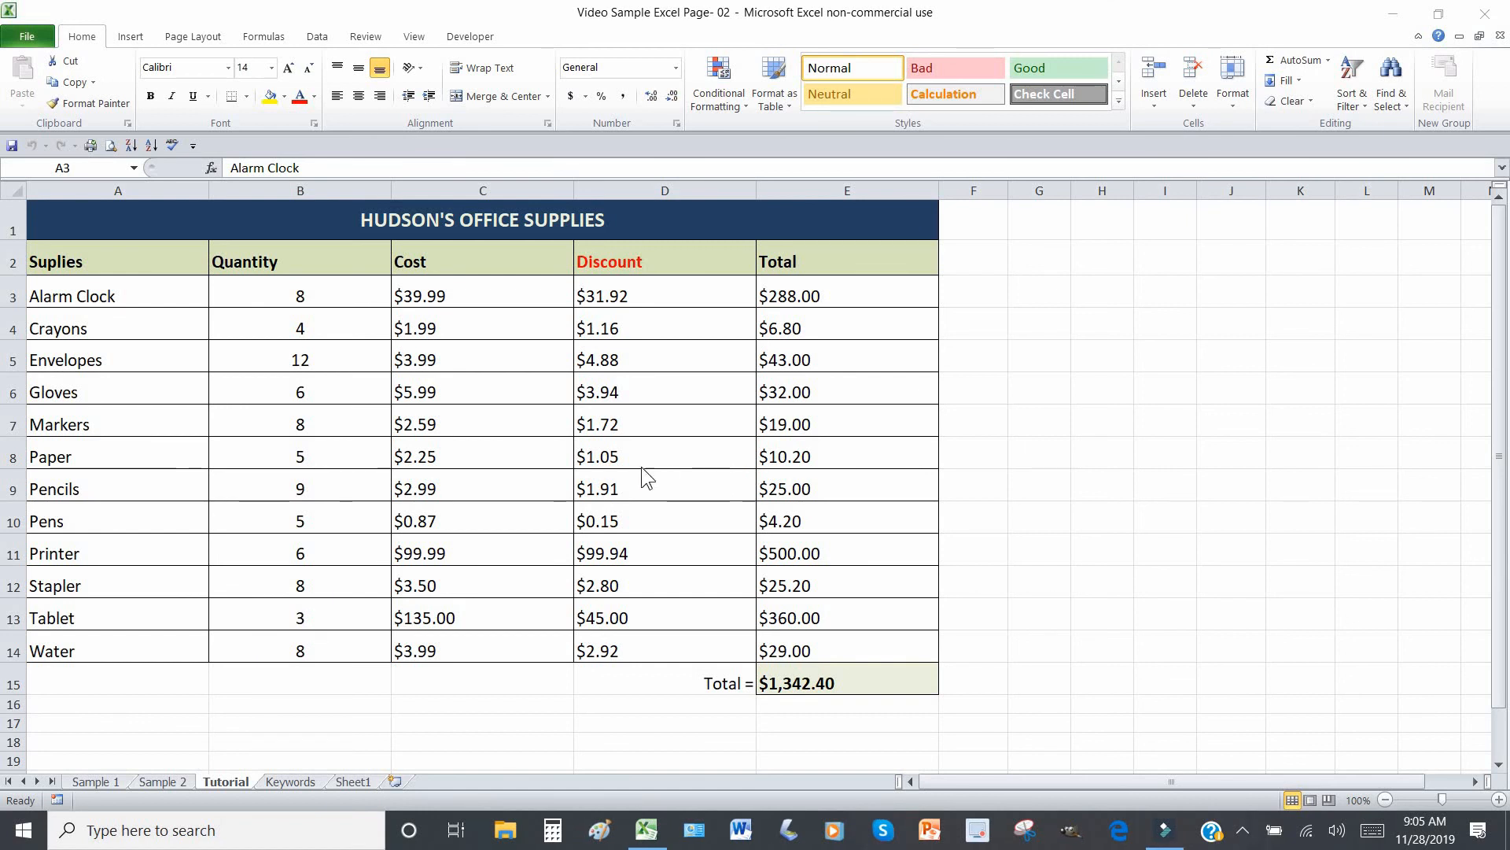
Select the whole office supplies table from the title row to the total row, A1:E15.
left_click(92, 213)
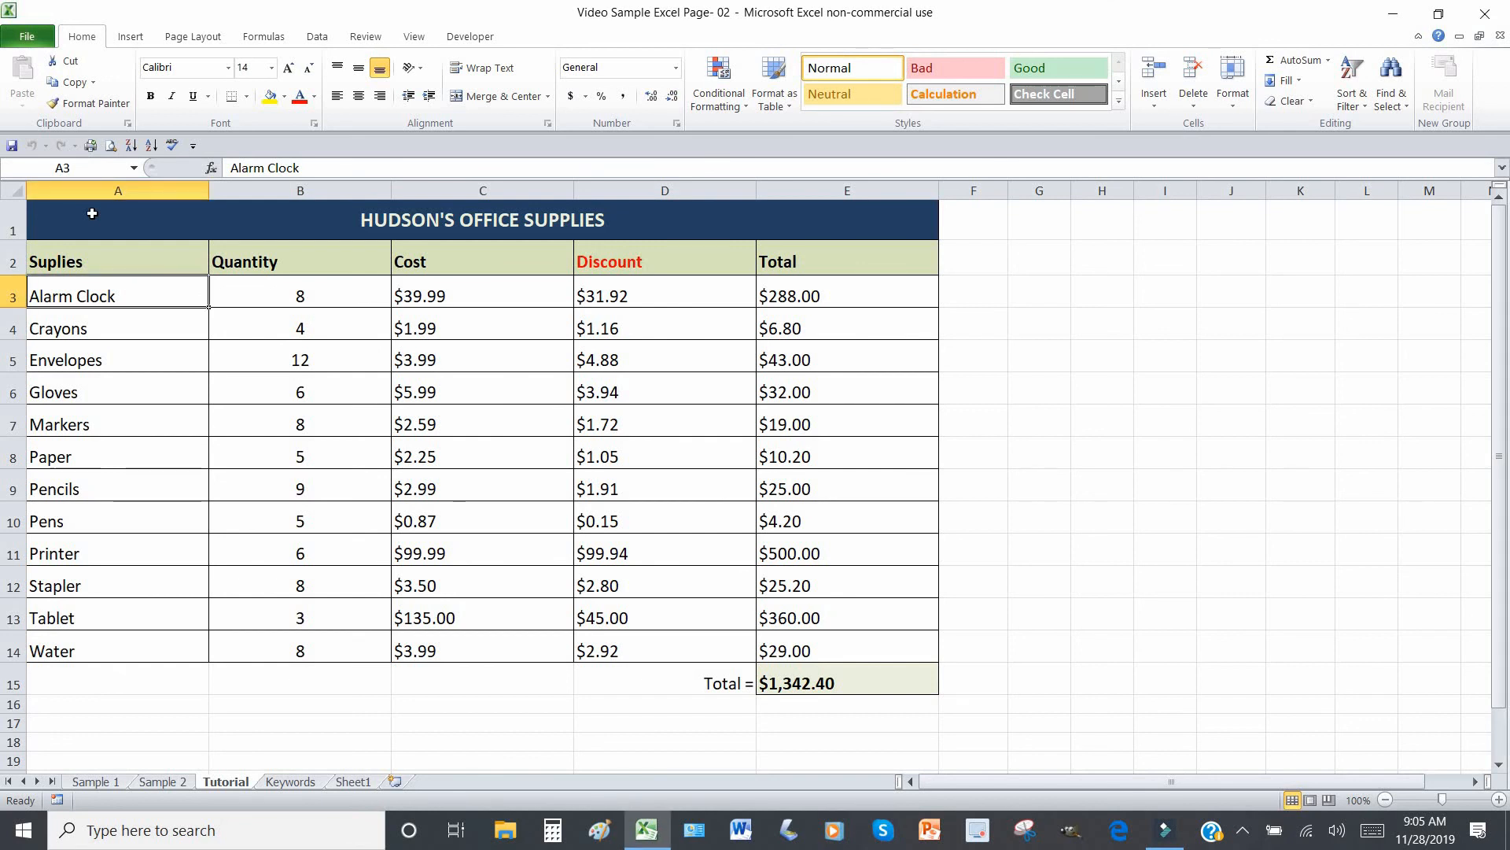
left_click(92, 214)
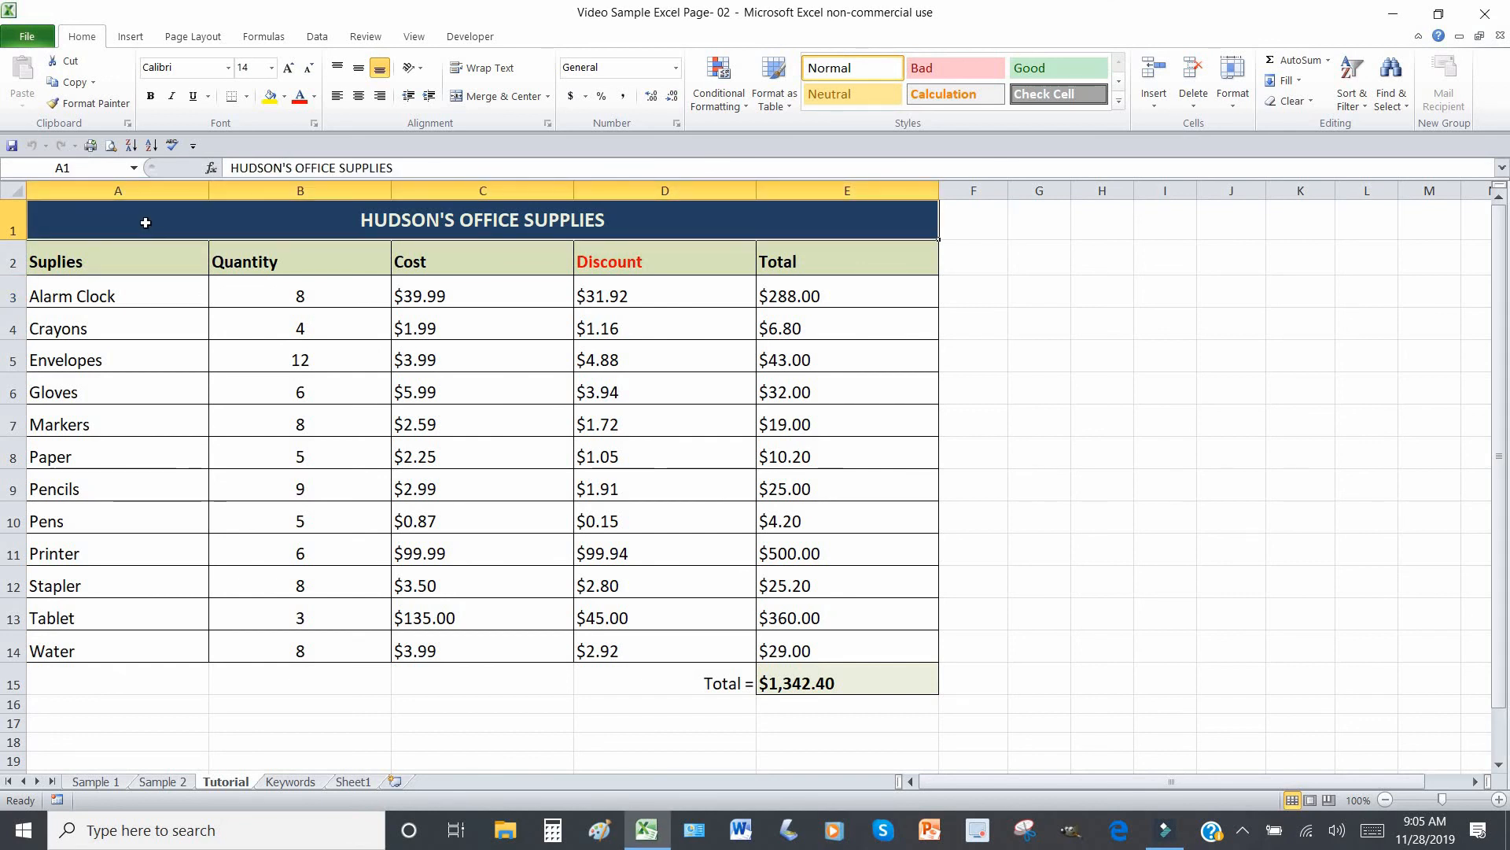
left_click_drag(146, 223, 260, 669)
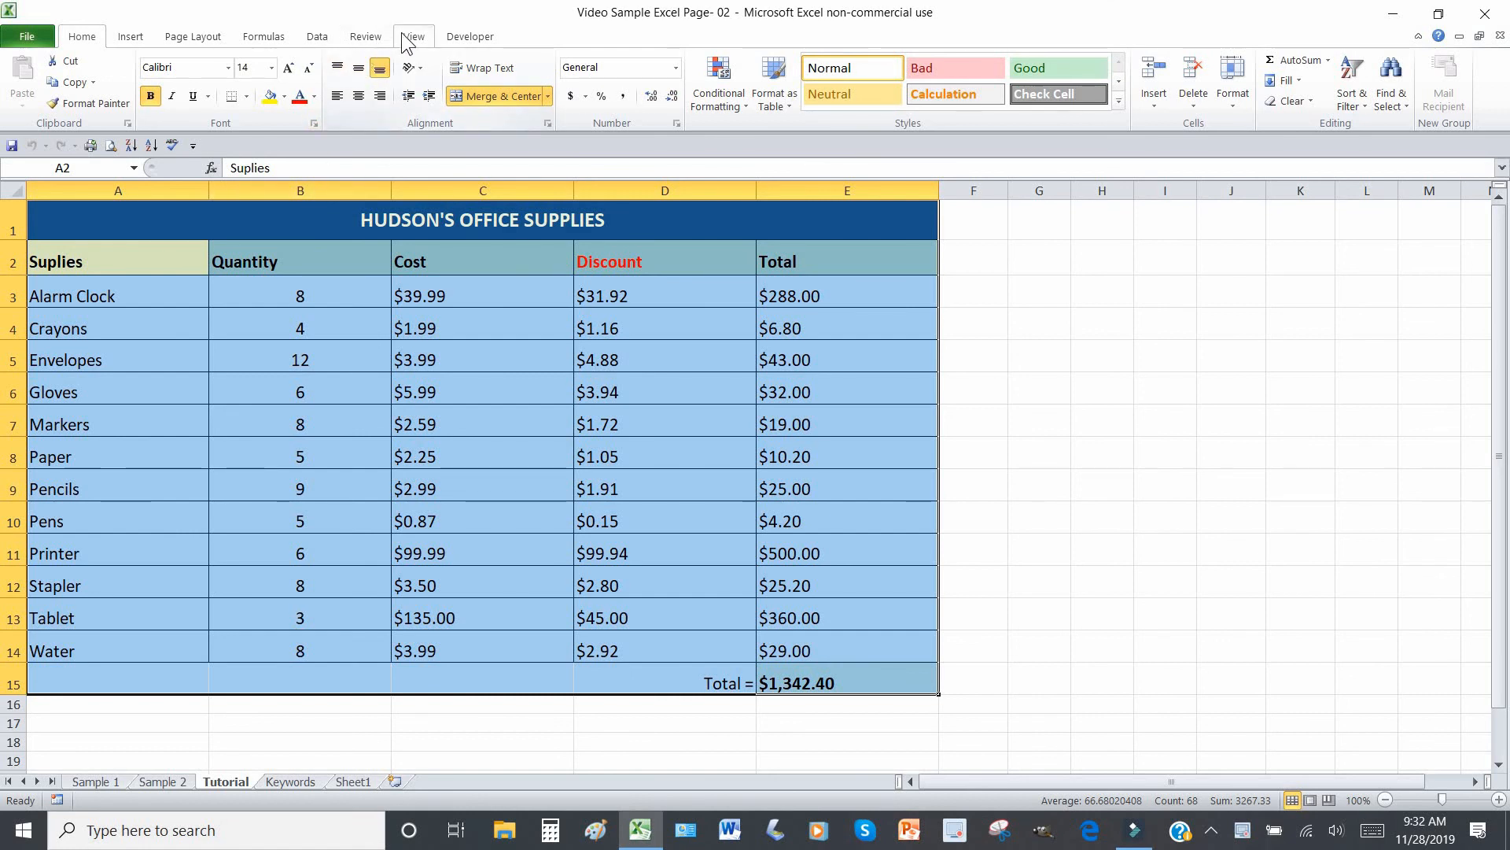
Open and cancel a spelling check on the selected table, and look at the Quick Access Toolbar command options.
left_click(369, 37)
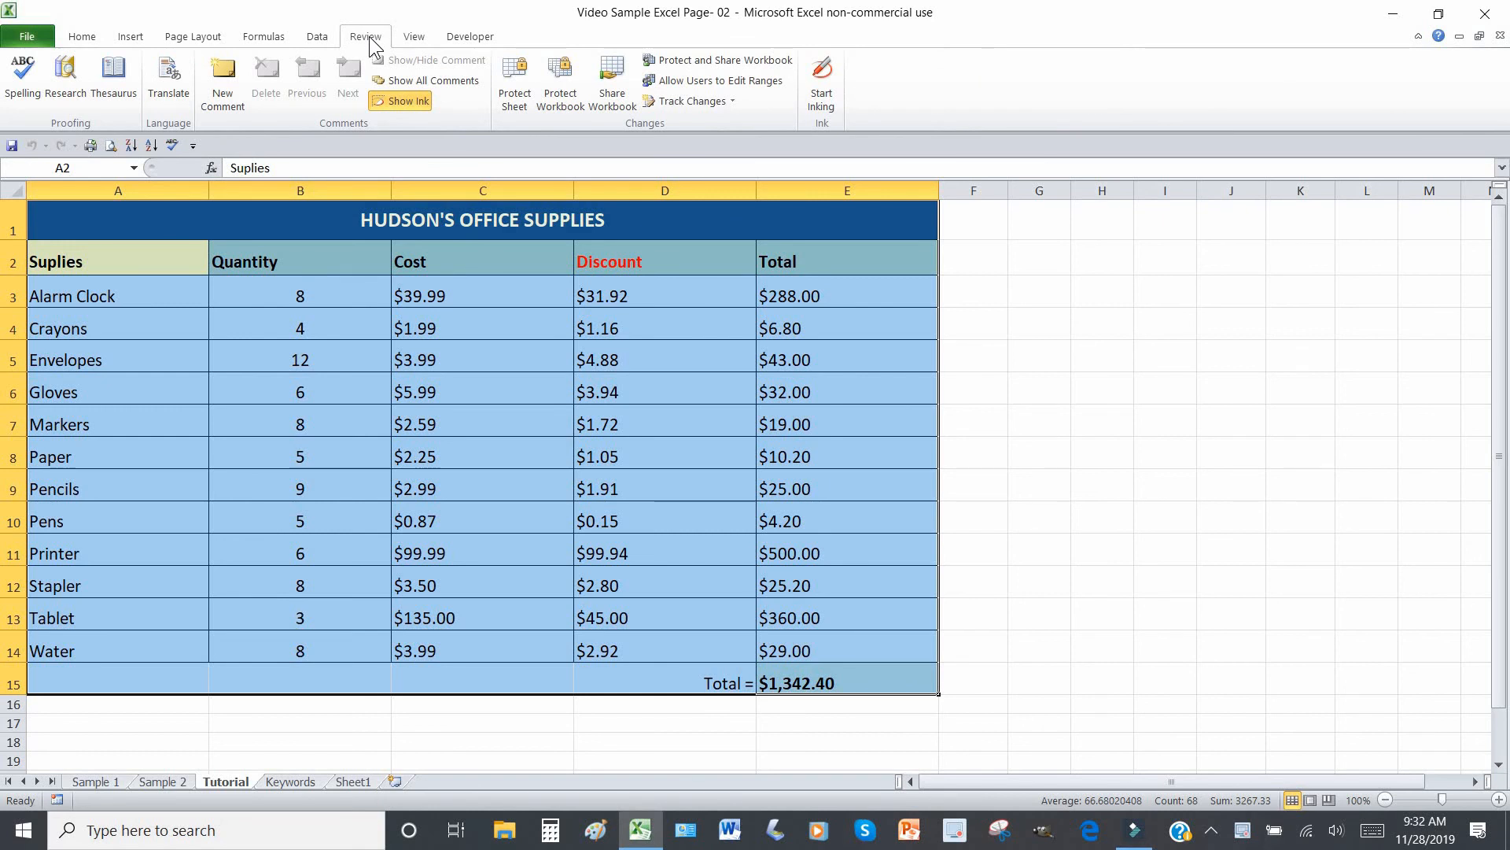
left_click(28, 77)
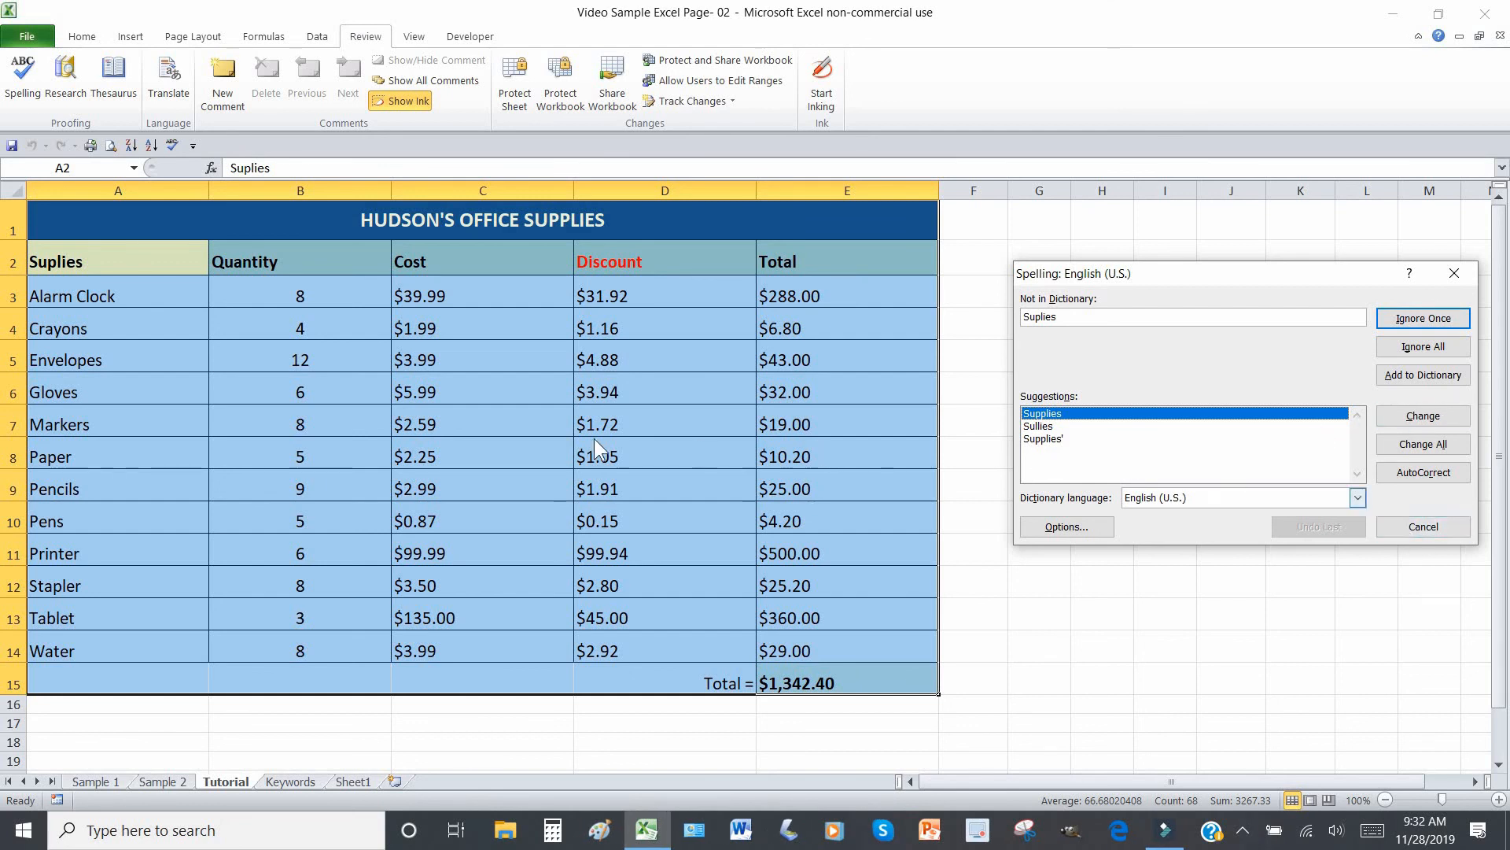
left_click(1424, 526)
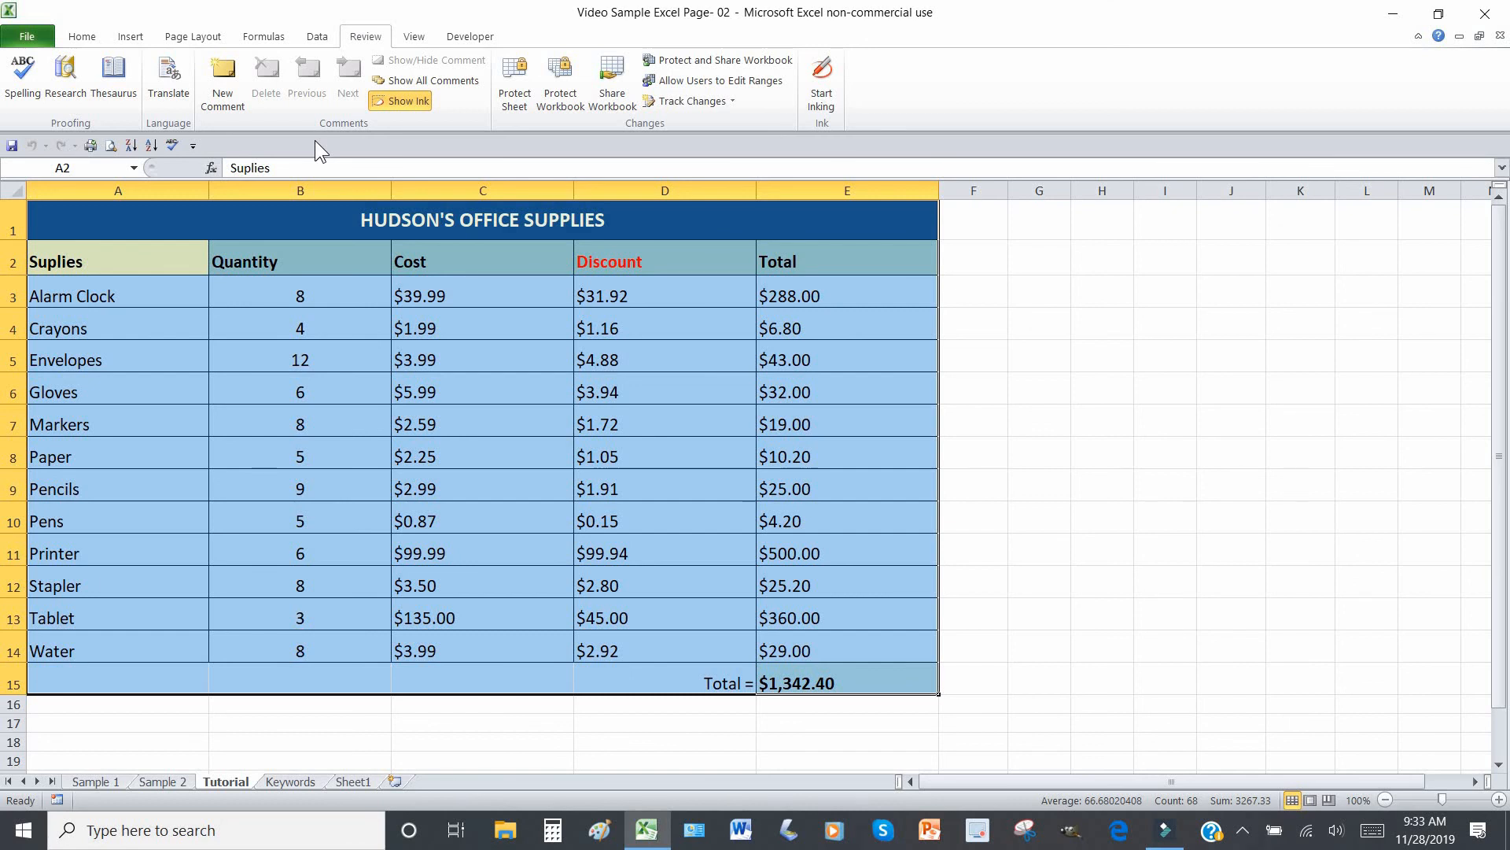
left_click(194, 146)
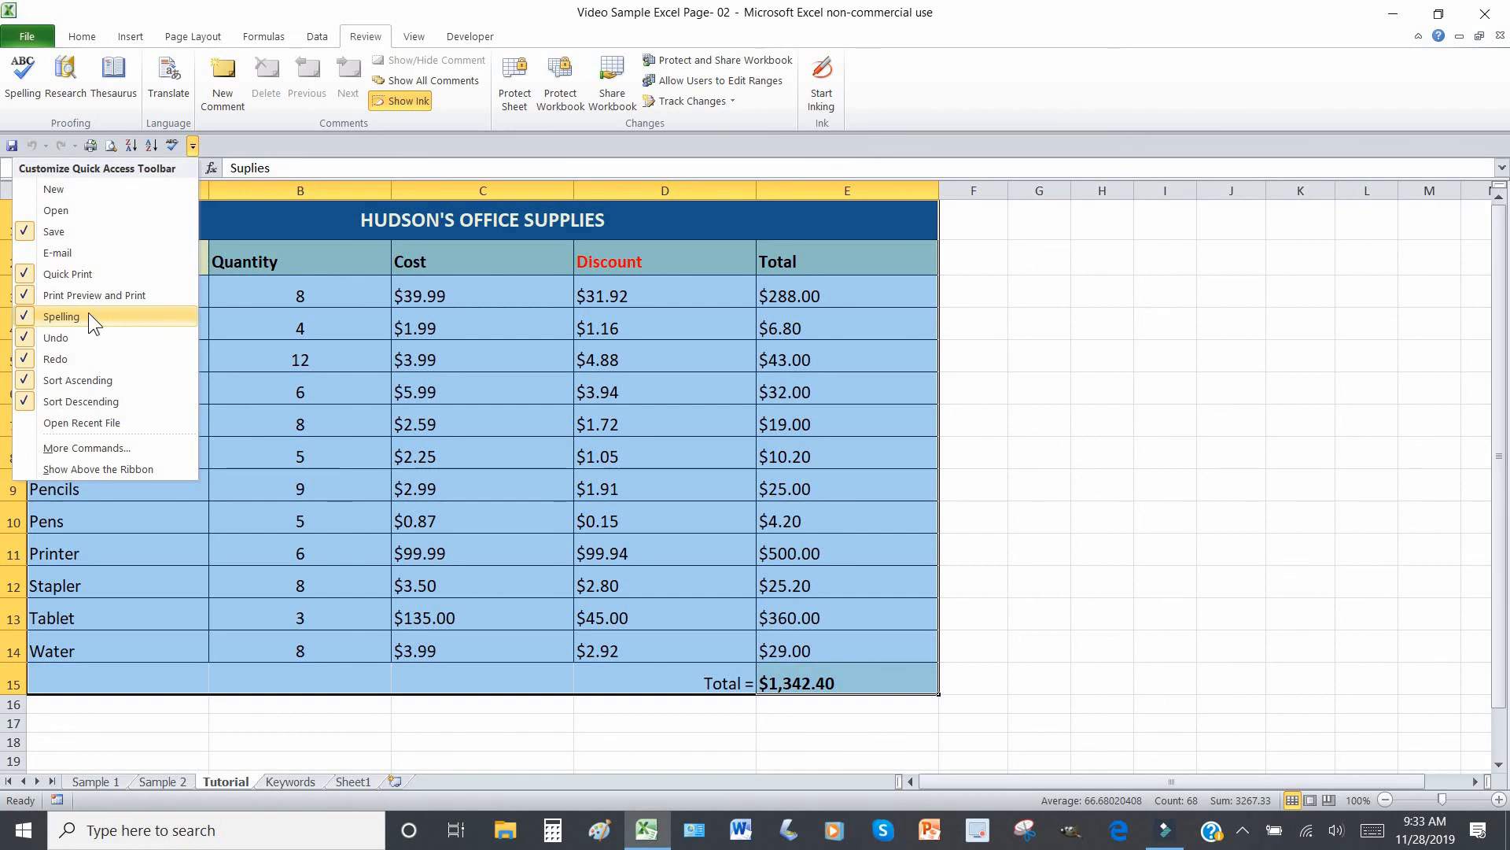
left_click(239, 144)
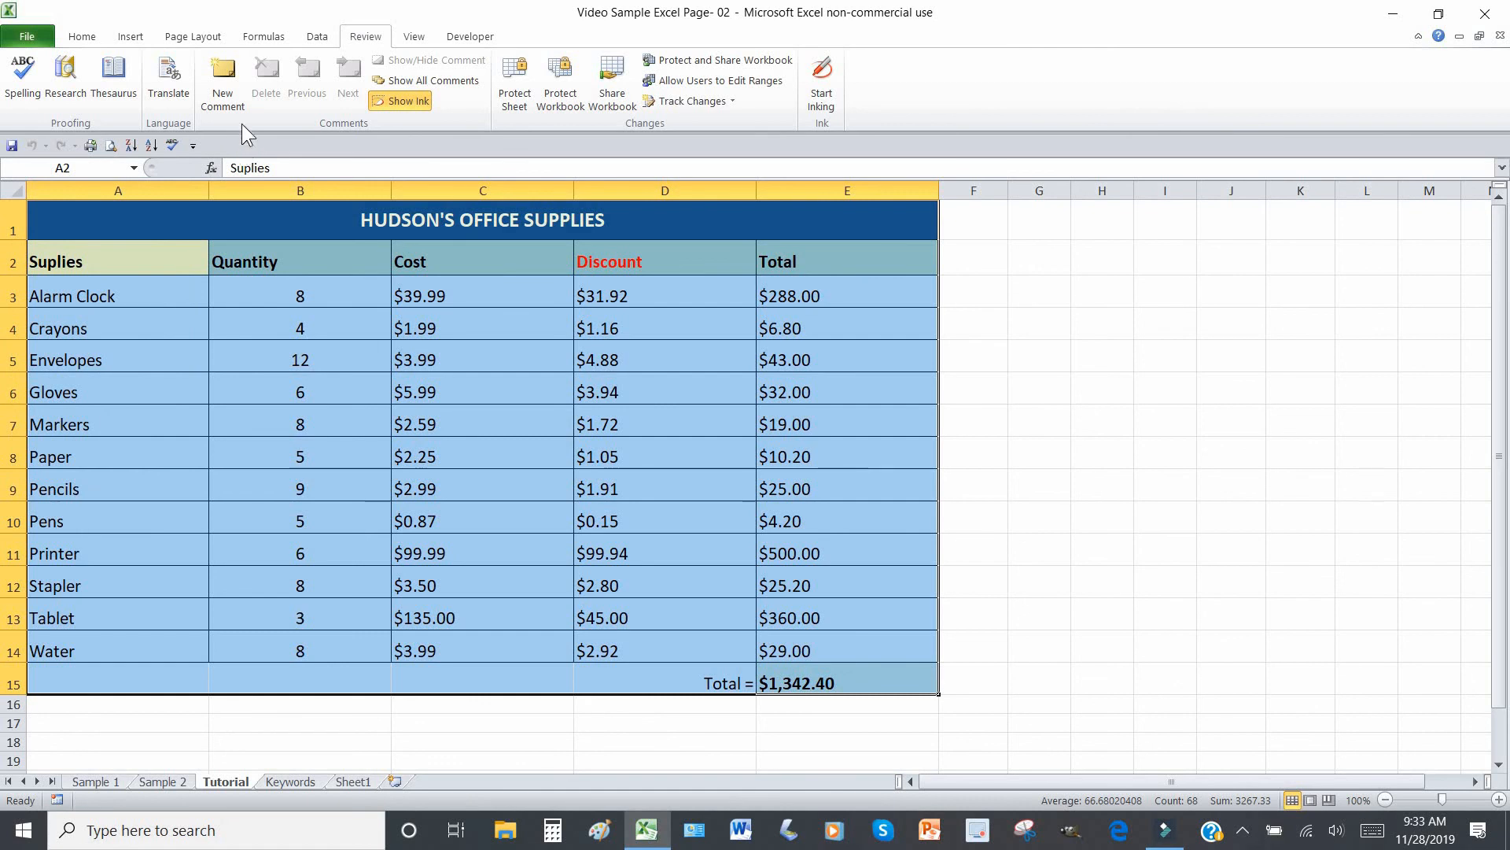
Check the spelling of the selected table and change the header Suplies to Supplies.
left_click(81, 36)
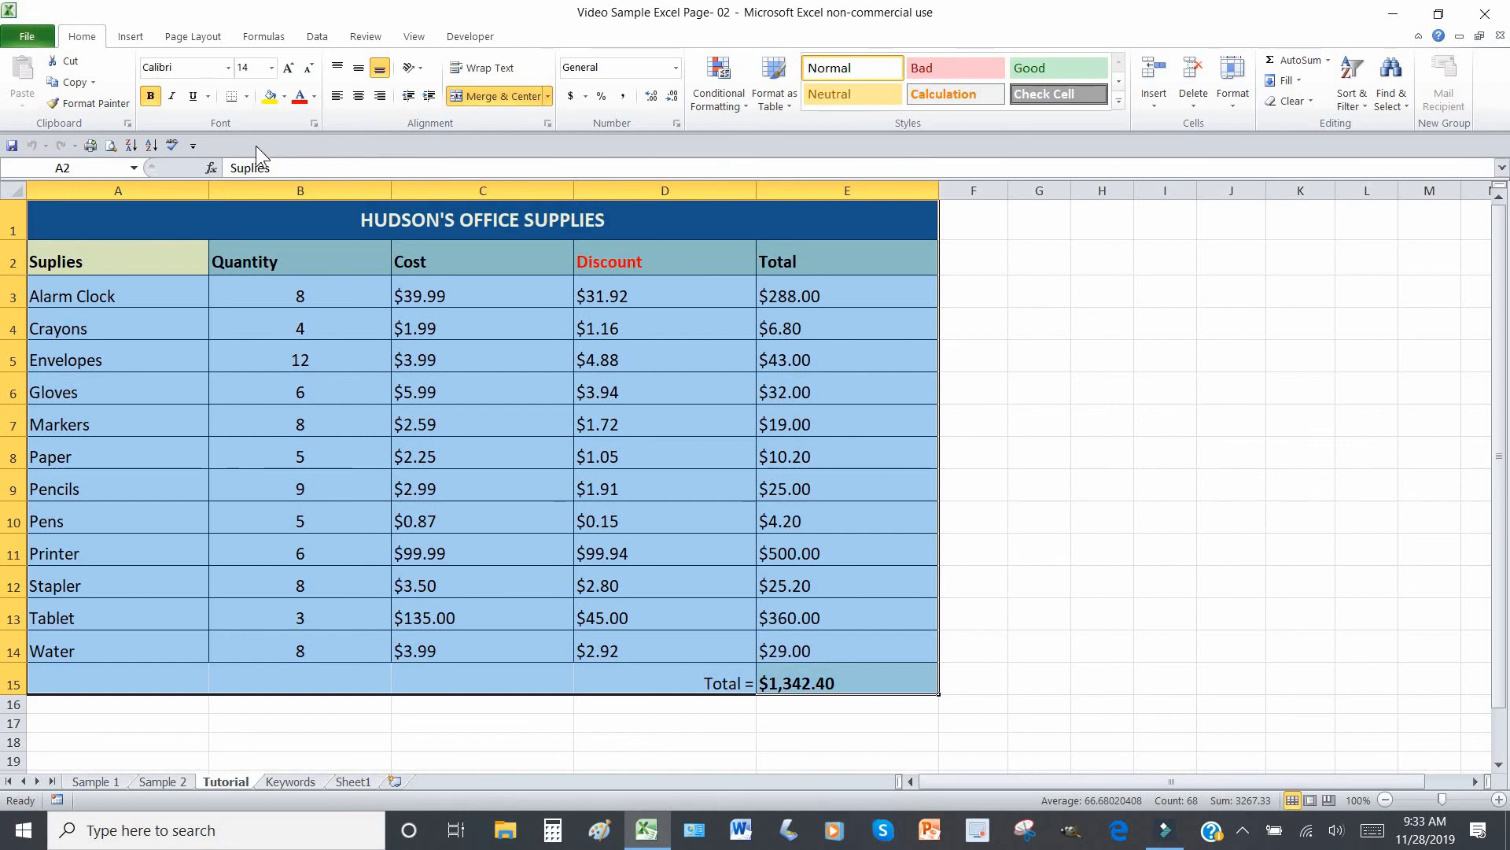
left_click(172, 144)
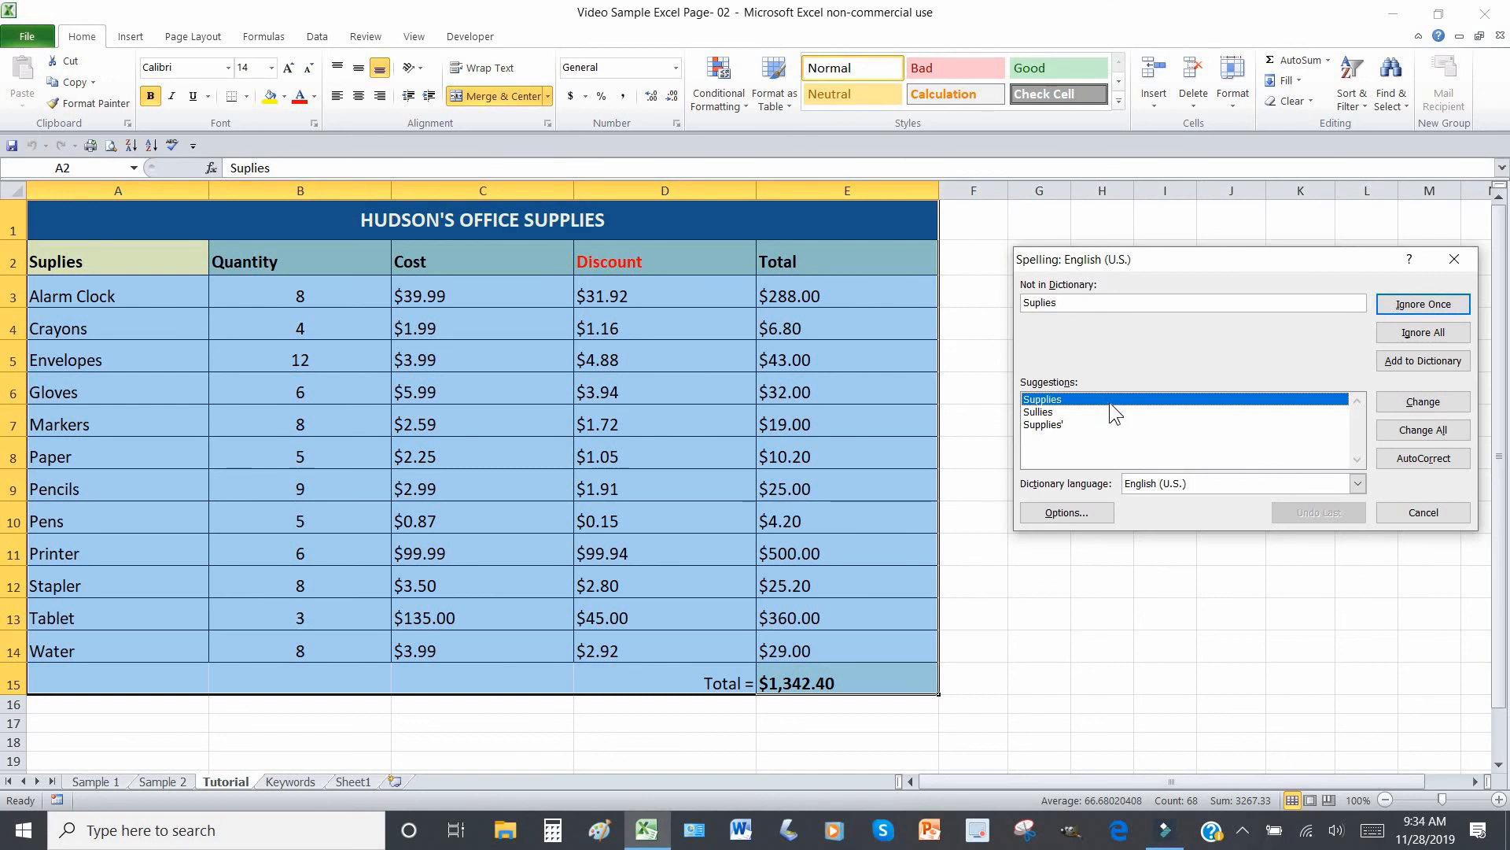
left_click(1418, 402)
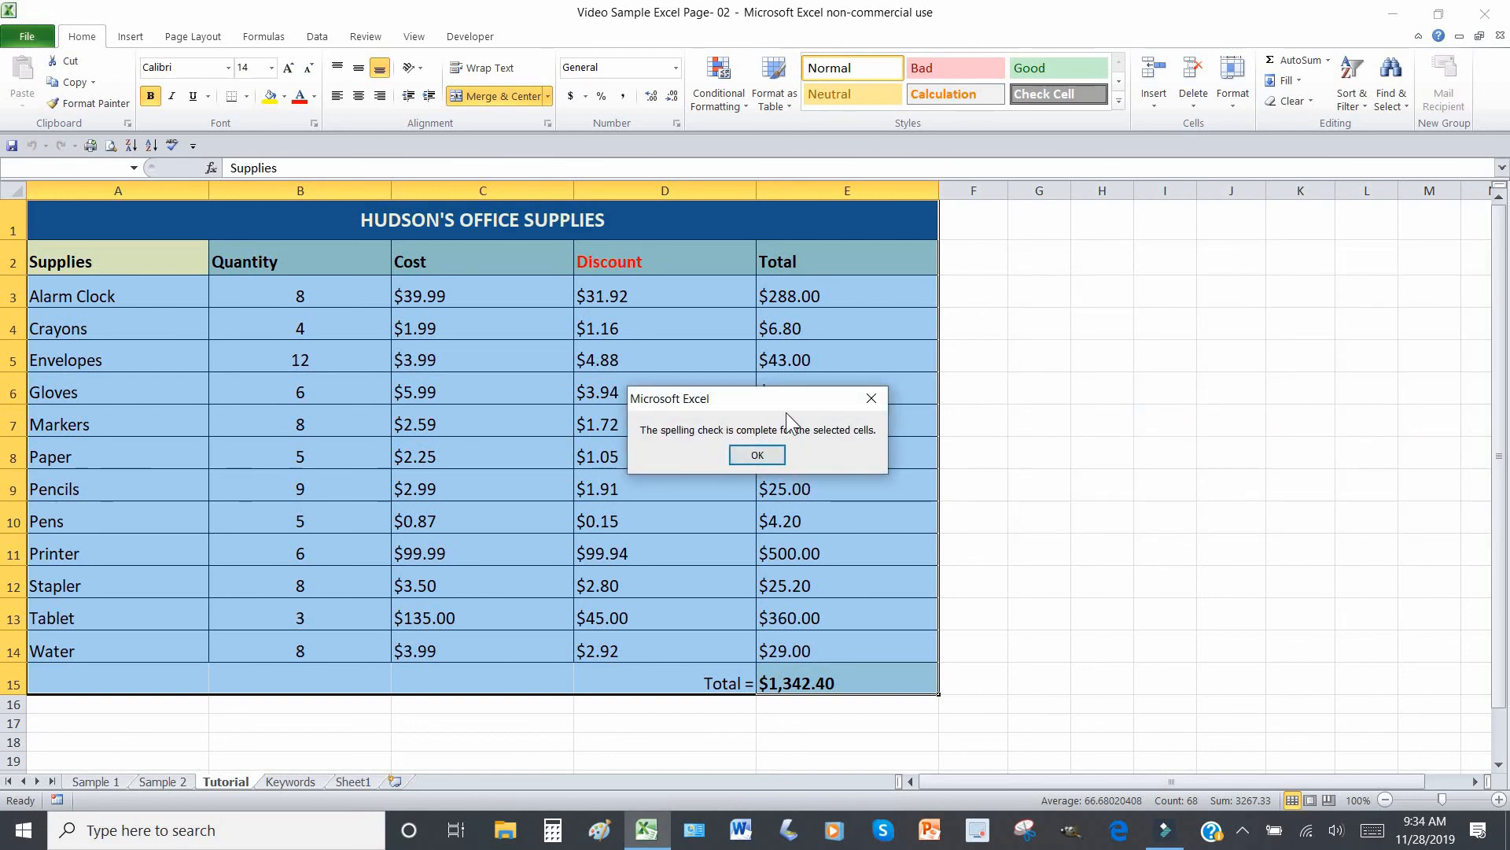
left_click(757, 455)
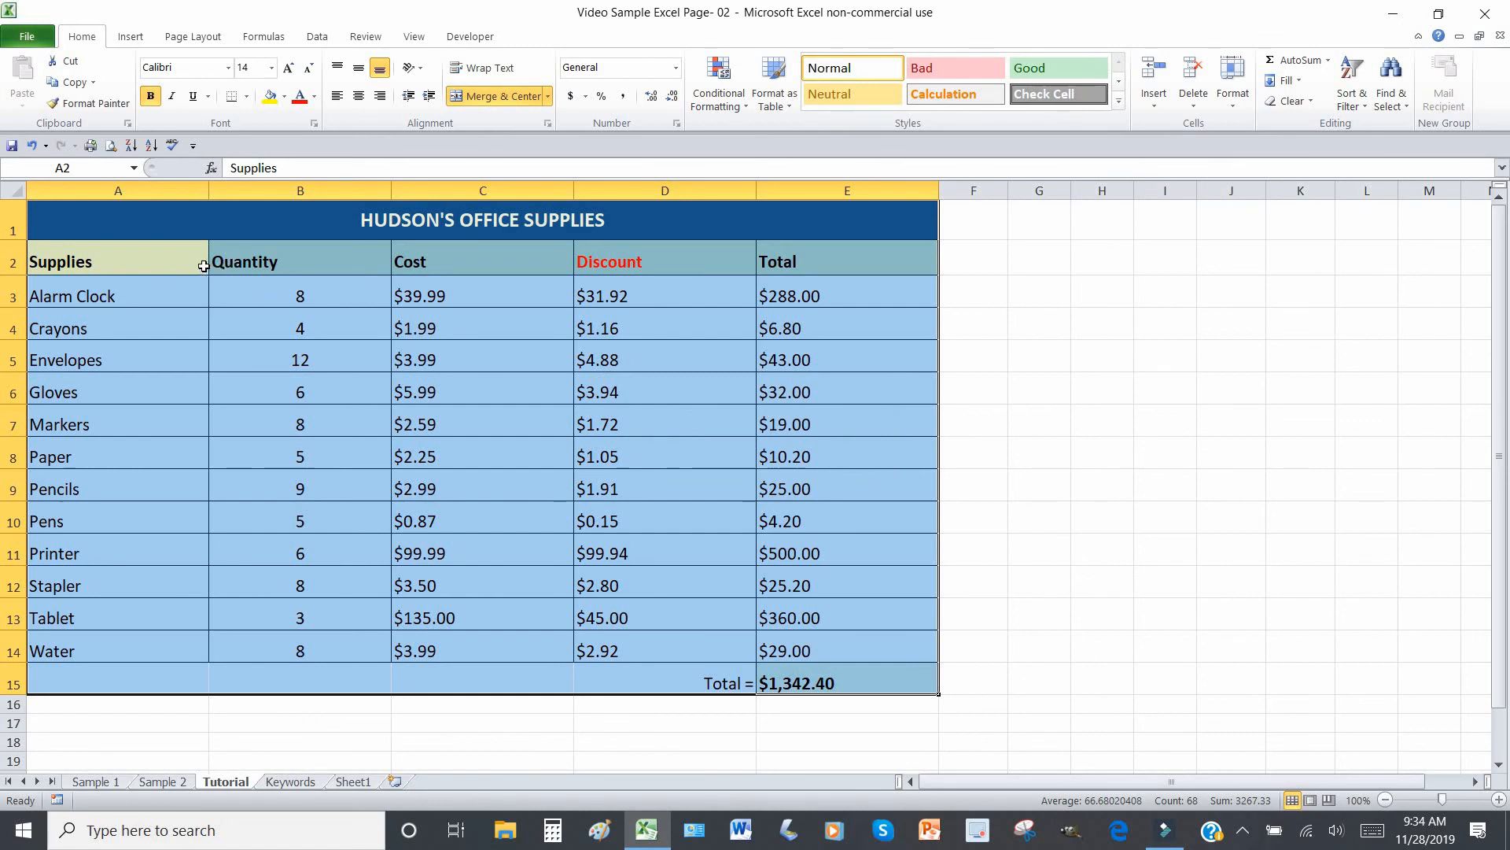
Select the grand total in E15, view the Tutorial sheet's print preview and return to the worksheet.
left_click(809, 676)
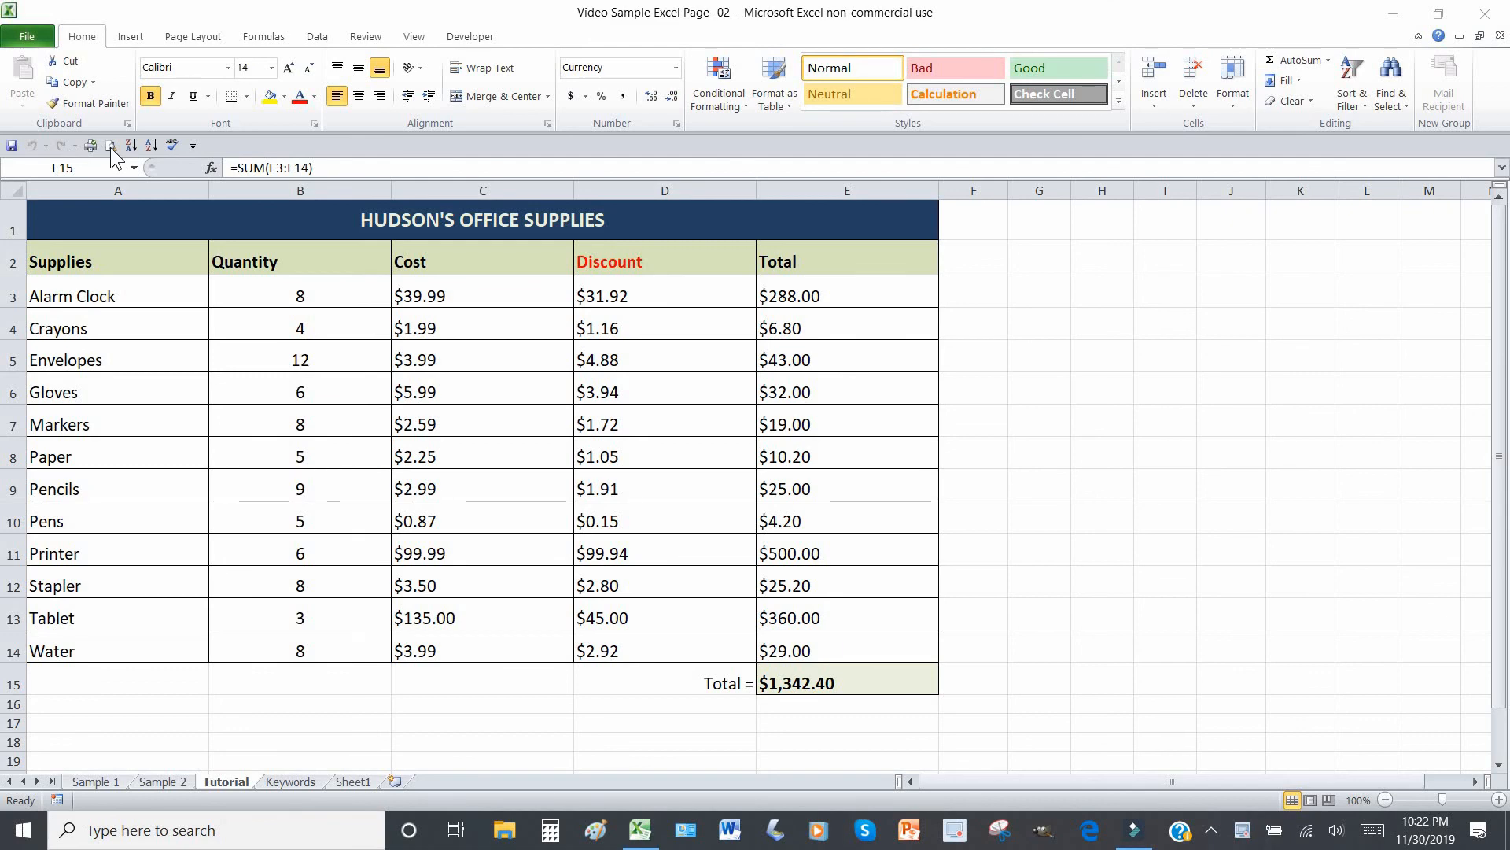
left_click(25, 36)
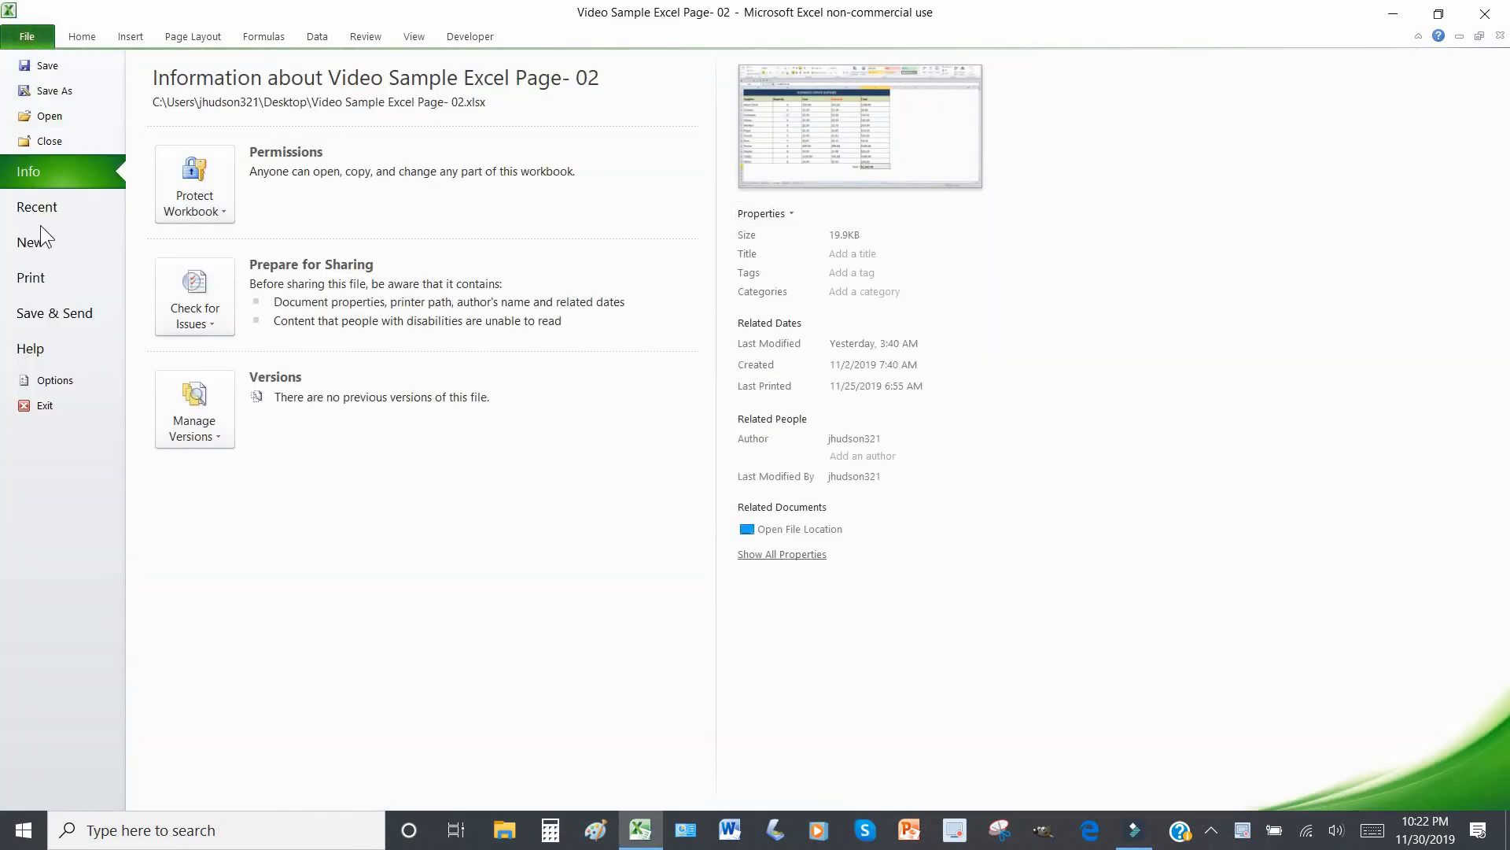
left_click(38, 275)
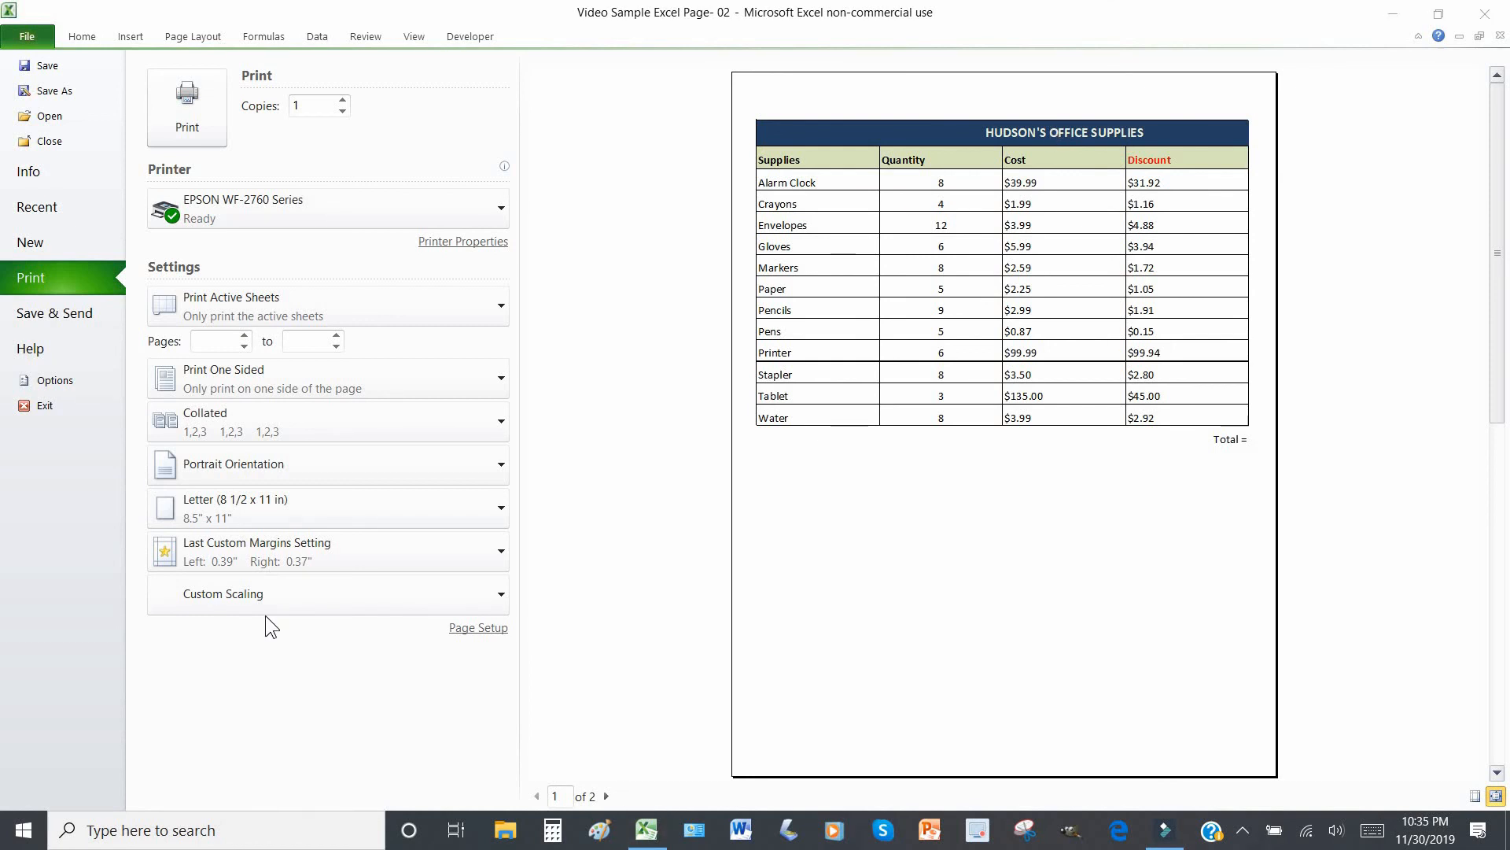
left_click(82, 37)
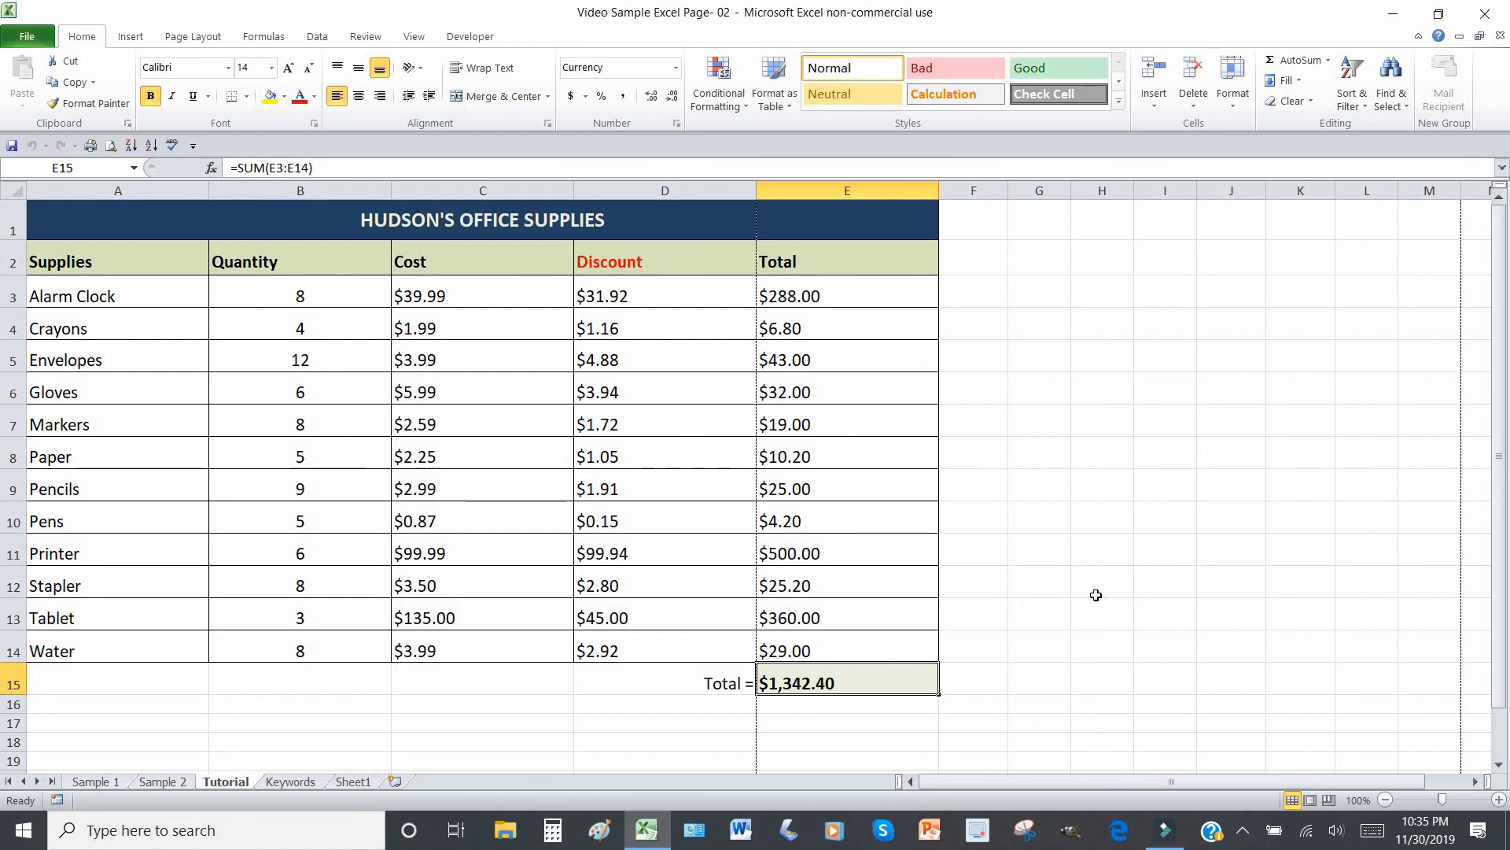
Select the title cell A1, open the print preview and compare both pages of the Tutorial sheet.
key("ctrl+Home")
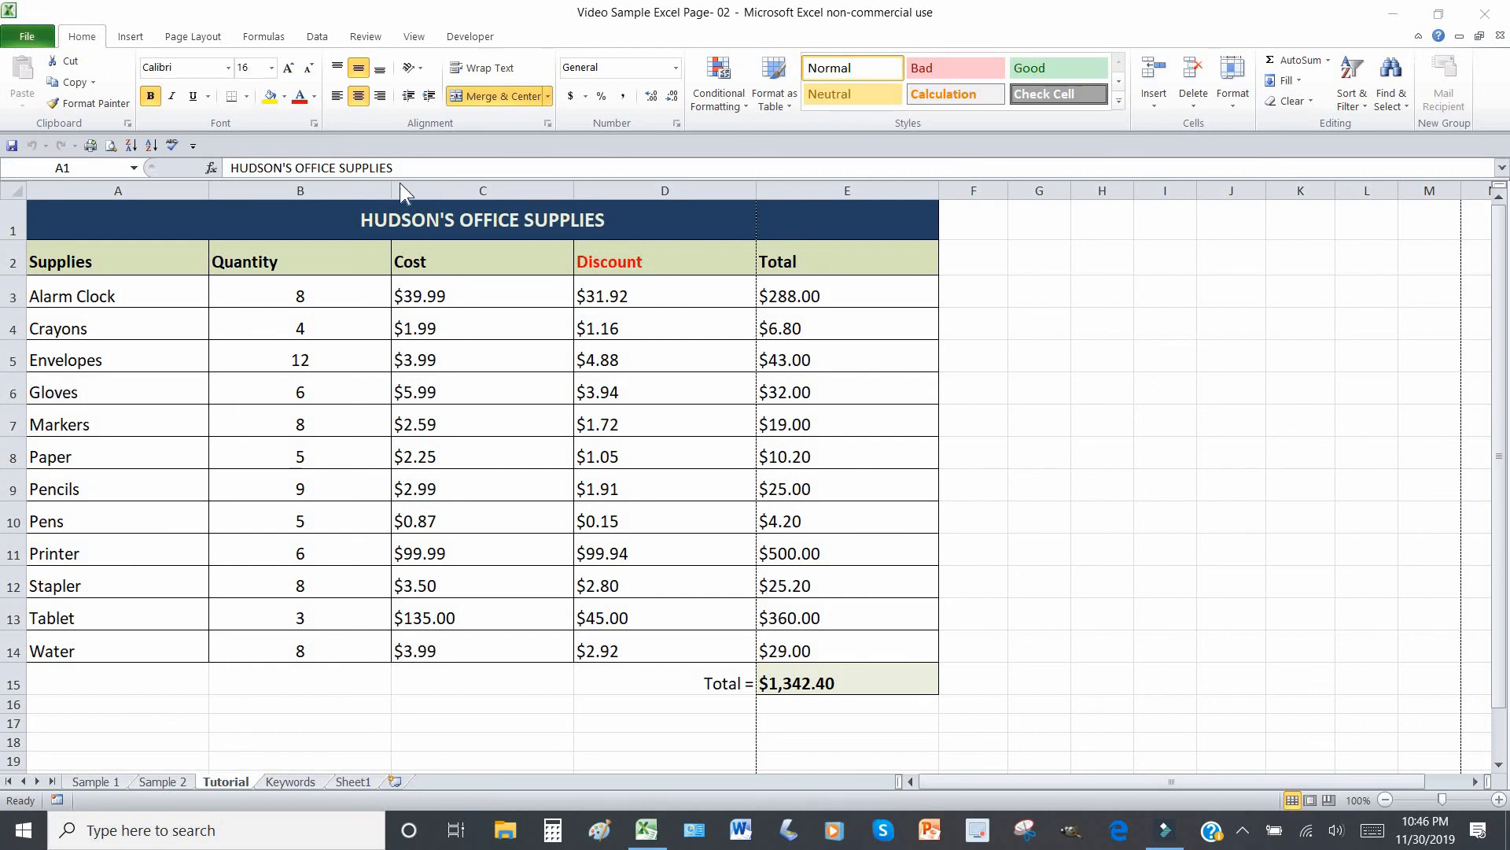
left_click(110, 148)
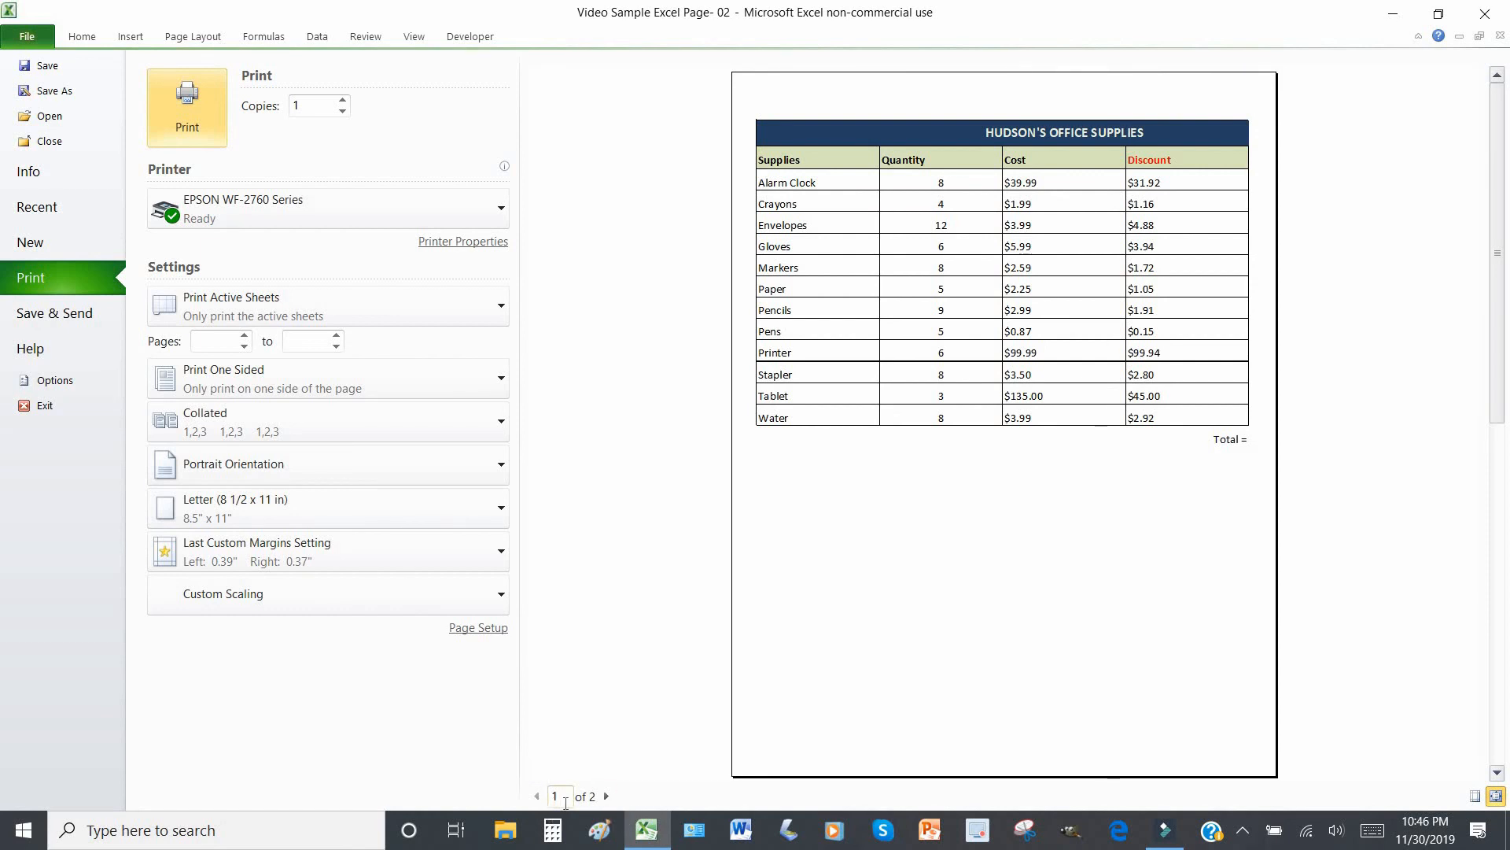
left_click(607, 796)
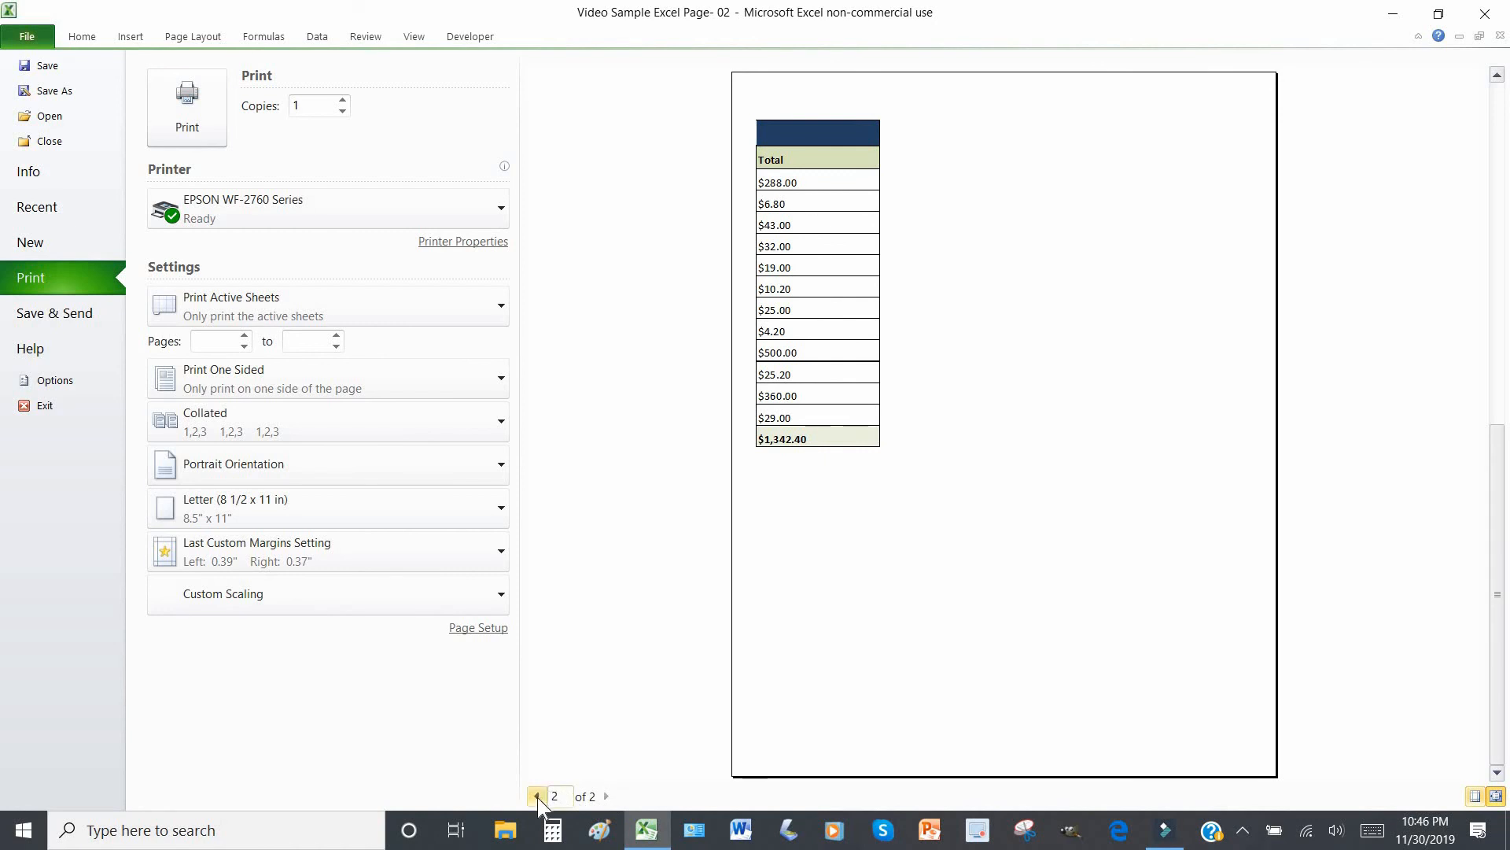
left_click(536, 796)
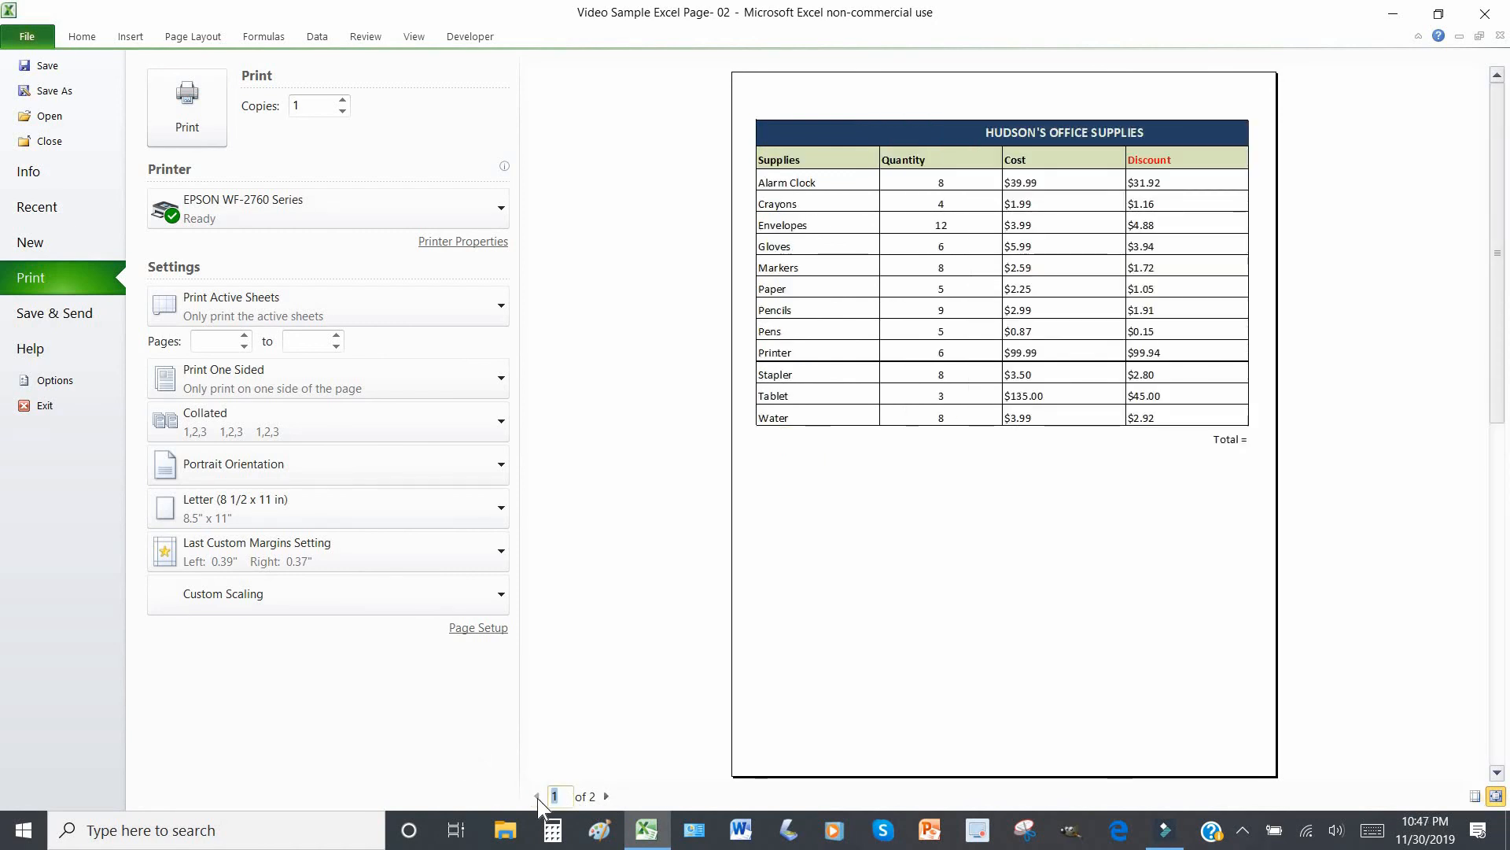
left_click(606, 796)
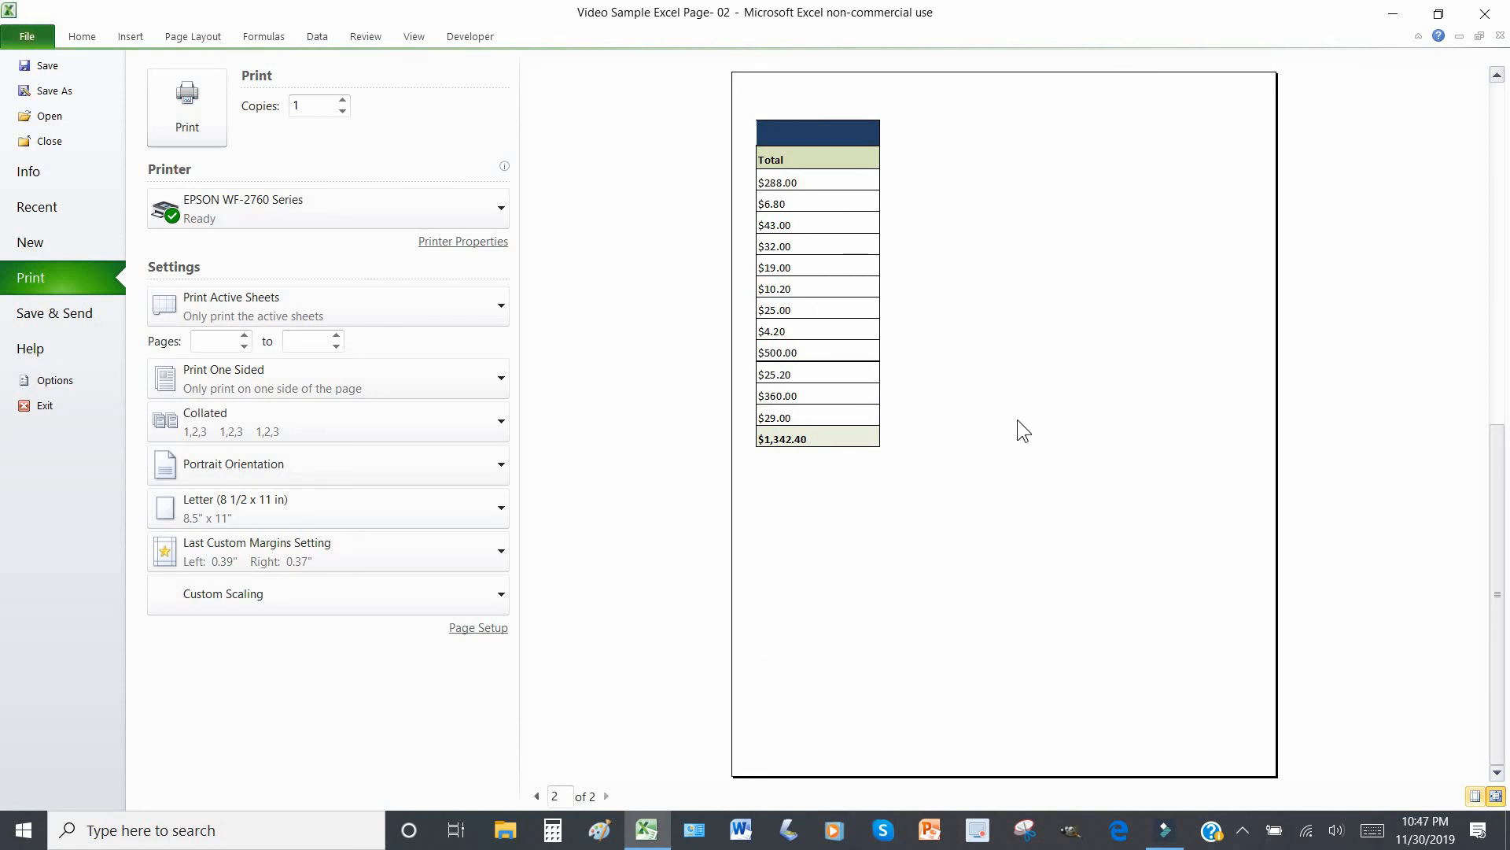
left_click(539, 796)
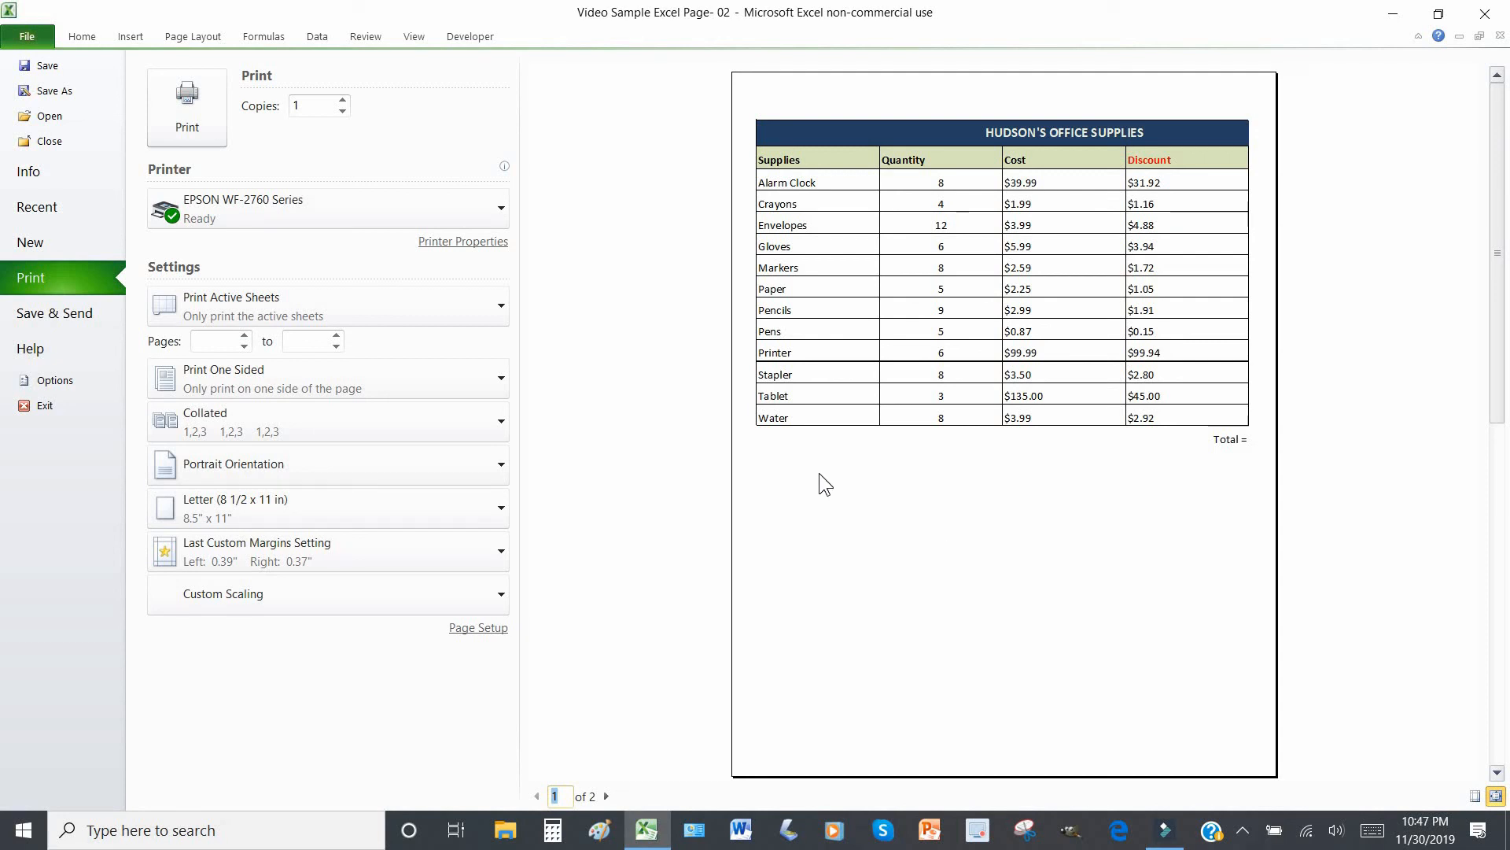
Try the Print Selection setting, preview both of its pages and switch back to Print Active Sheets.
left_click(496, 310)
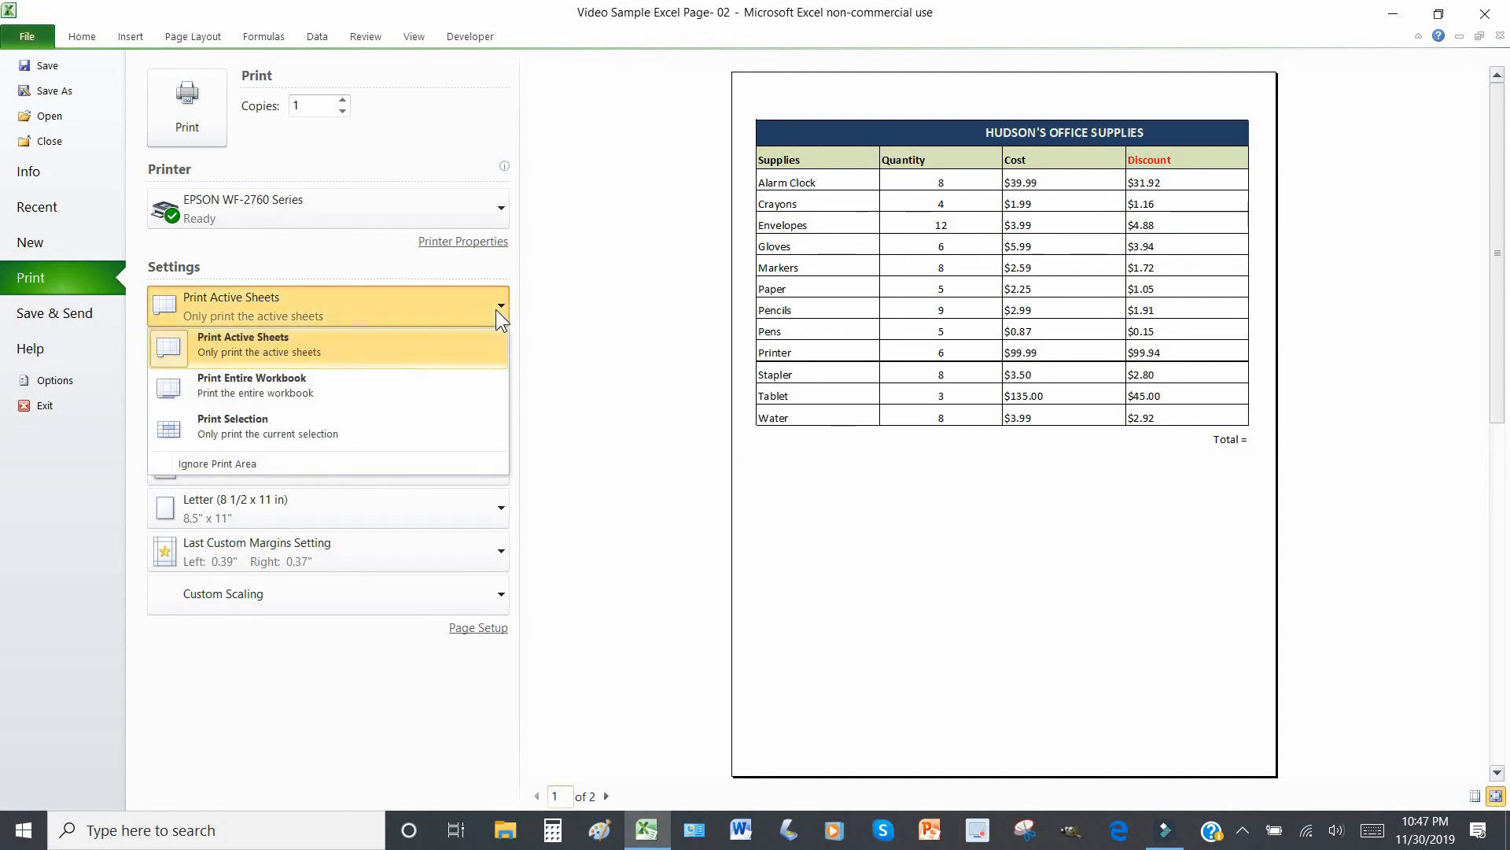
left_click(441, 432)
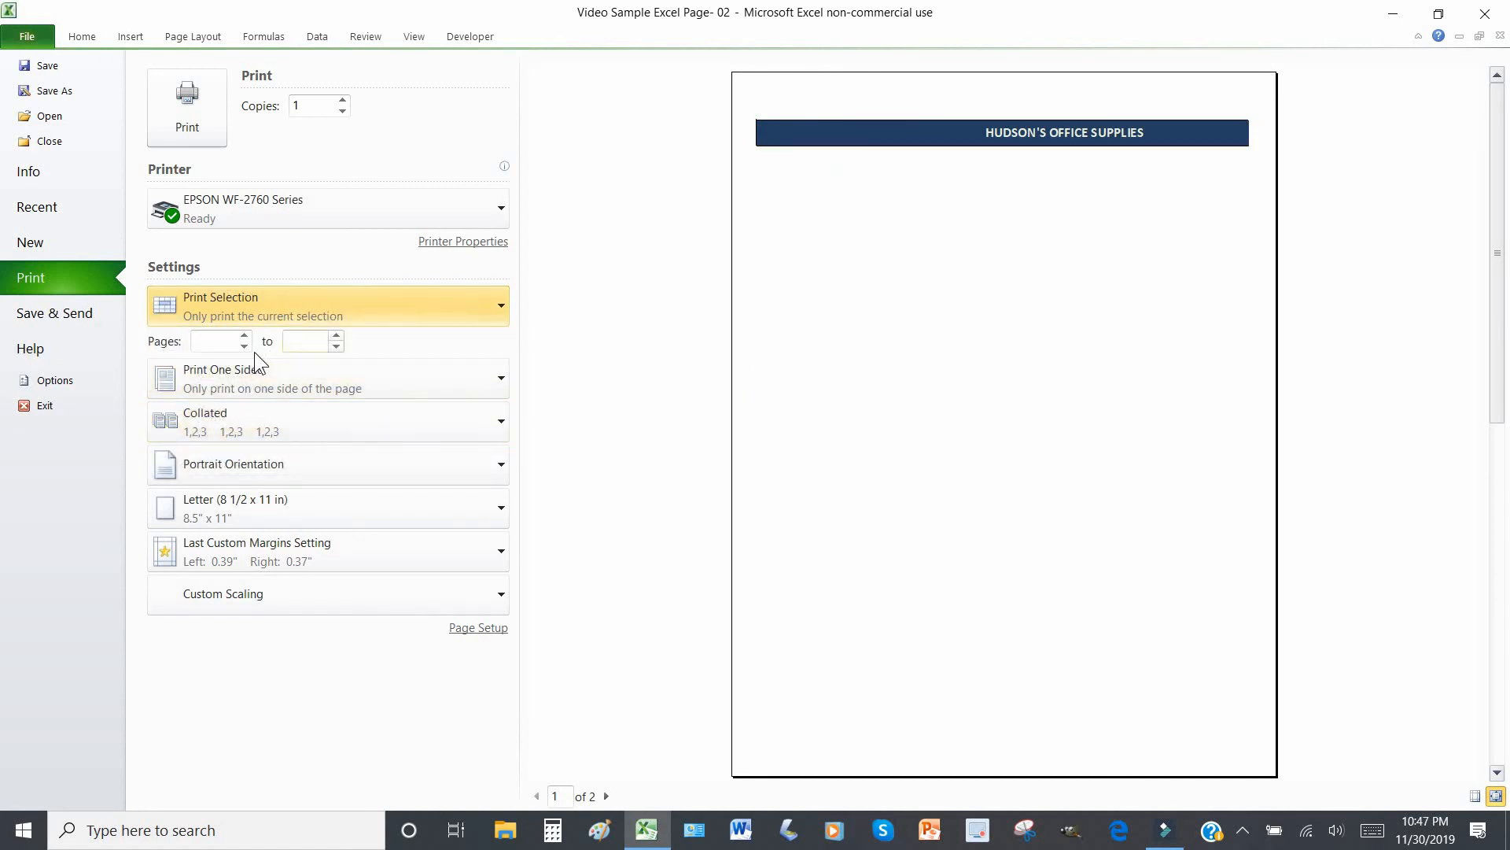
left_click(216, 343)
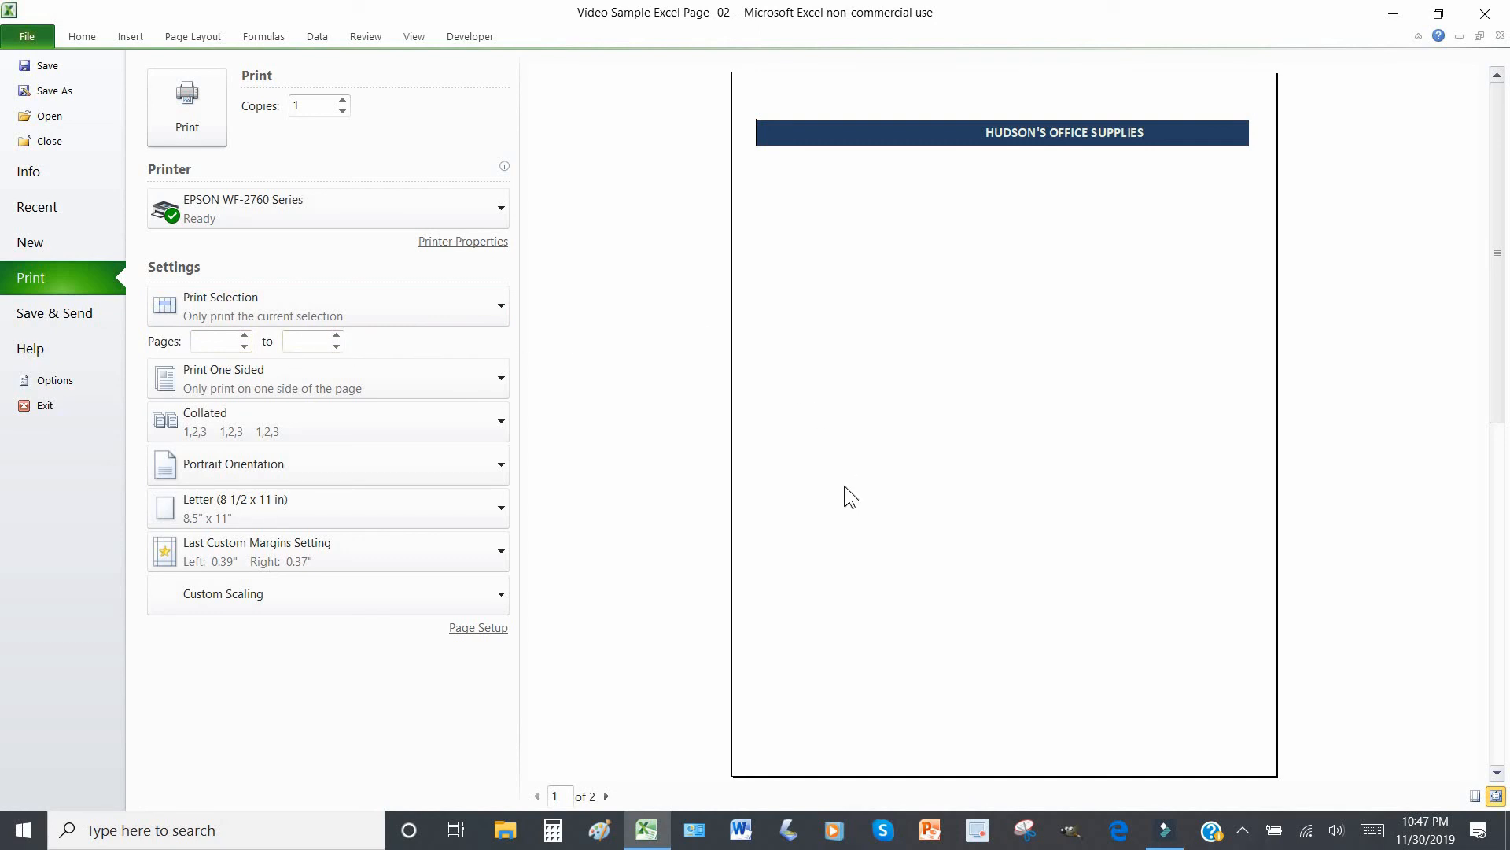
left_click(606, 795)
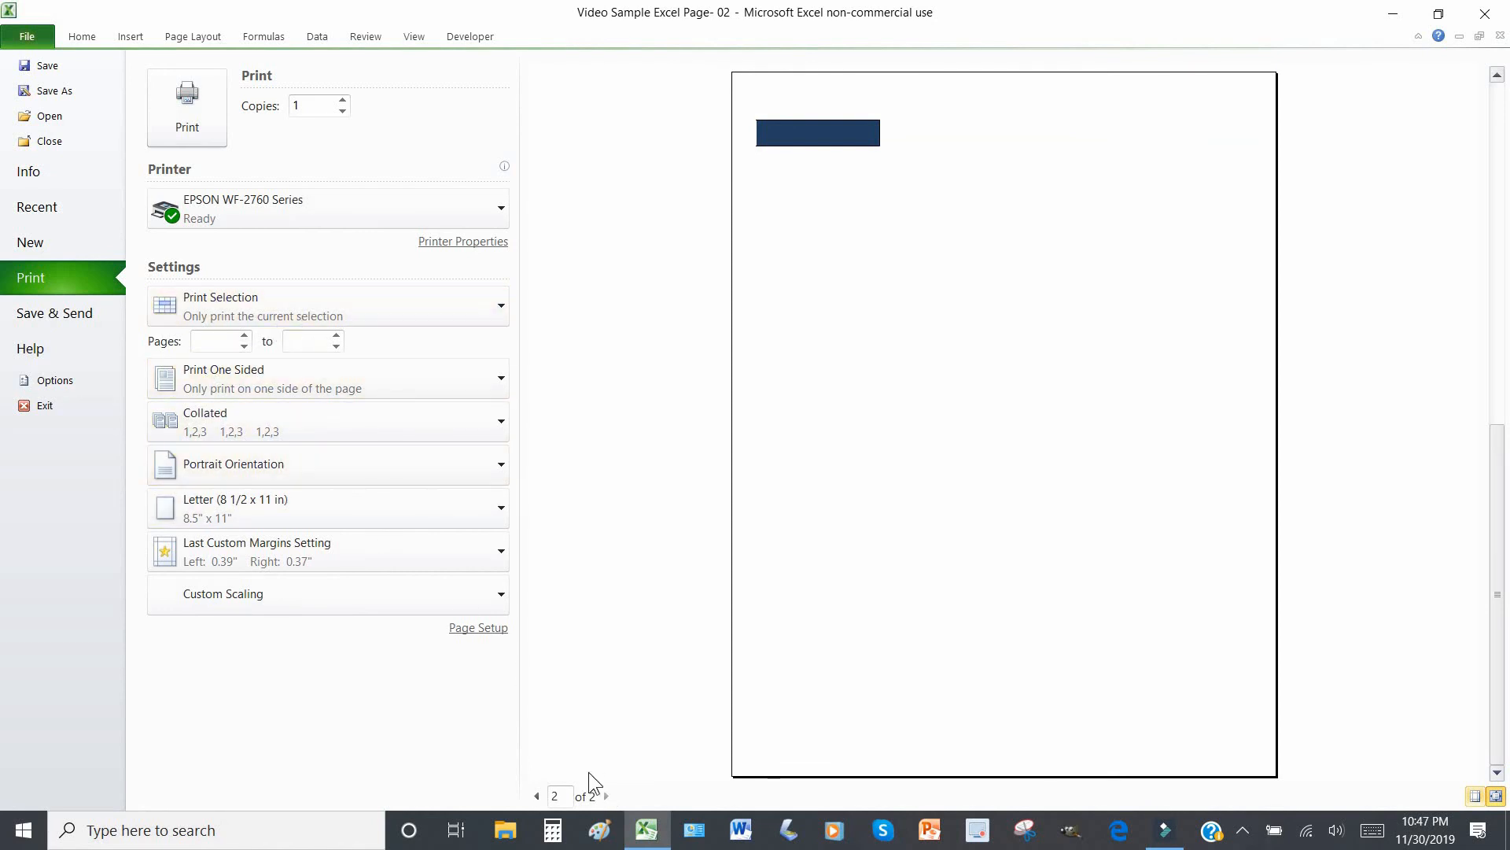
left_click(533, 795)
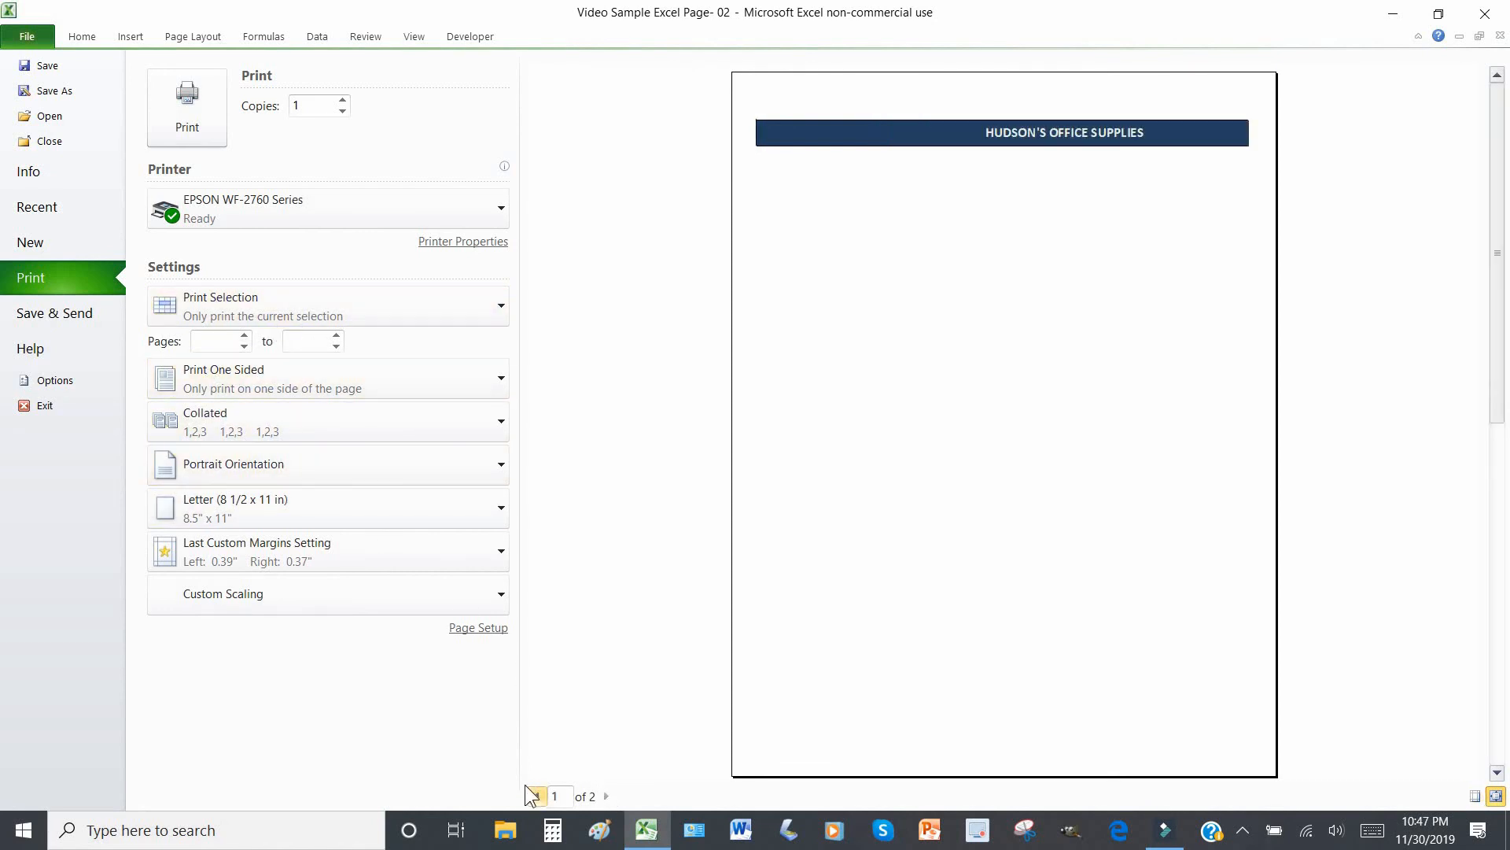
left_click(495, 315)
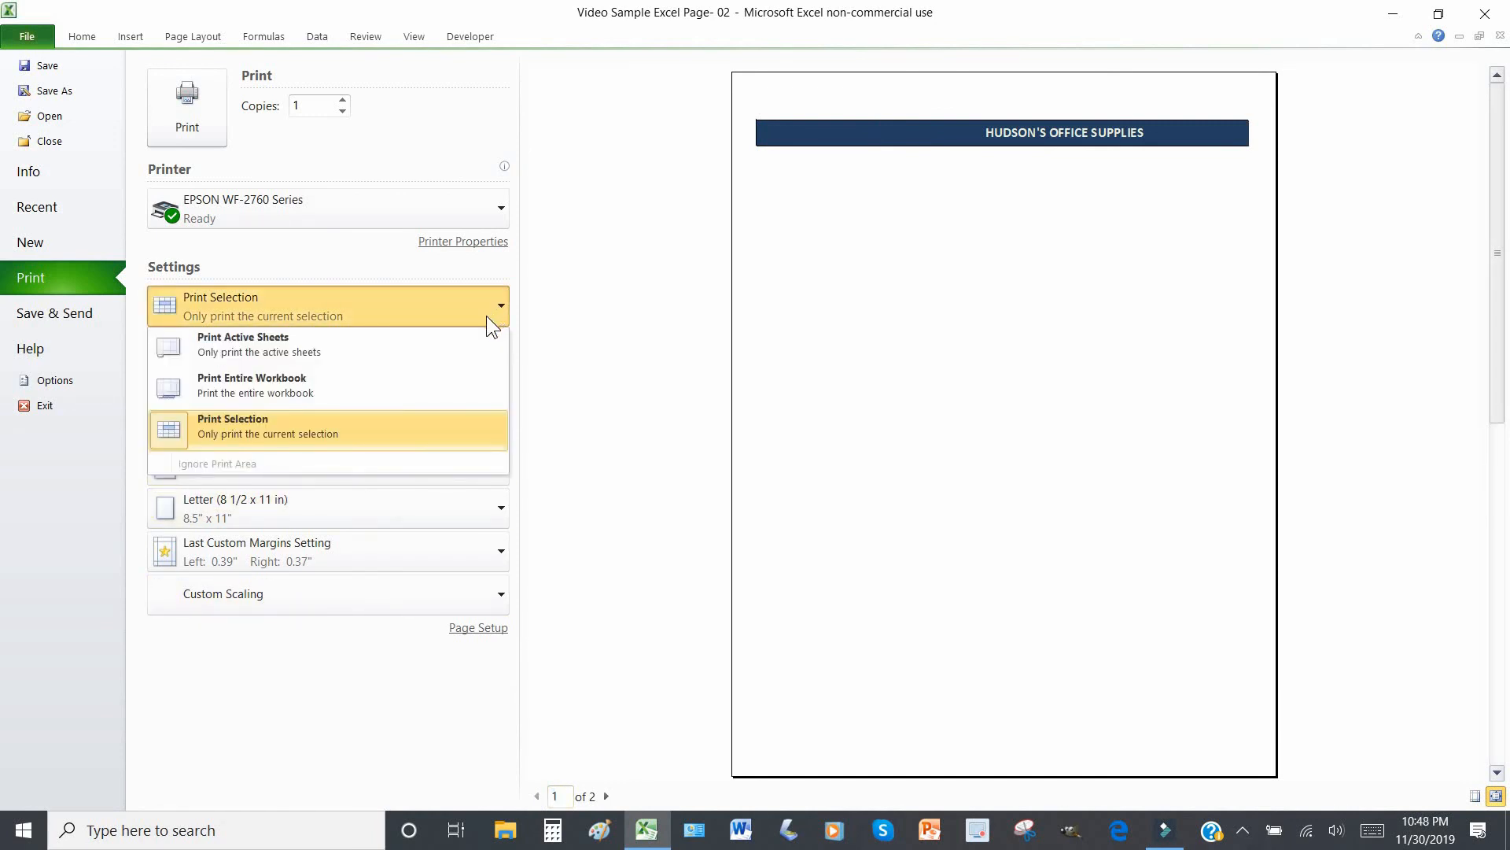
left_click(461, 336)
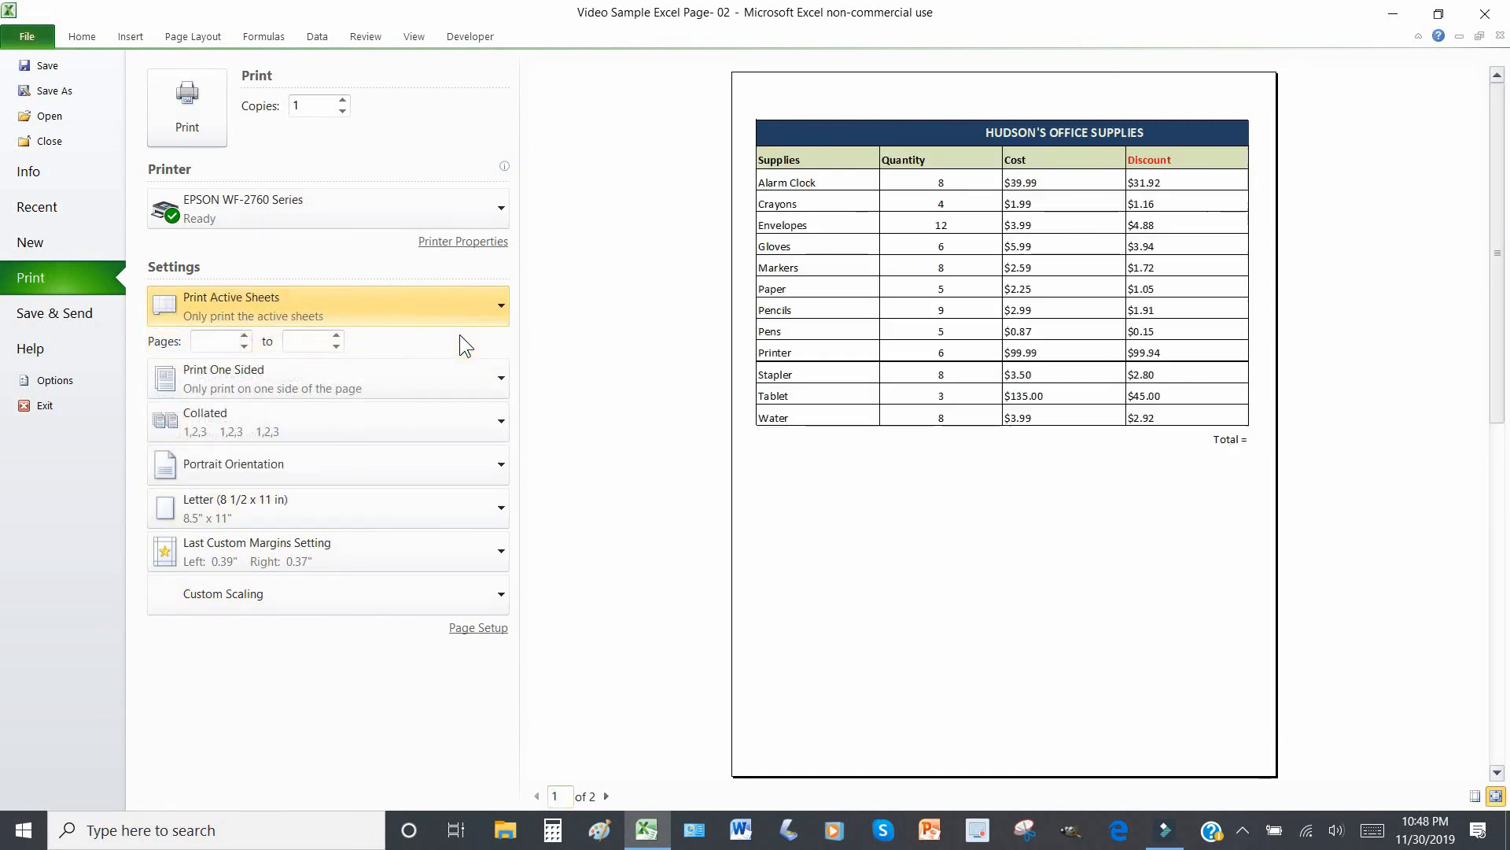
Examine the print orientation, margin and paper size options, keeping Portrait Orientation, the last custom margins and Letter (8 1/2 x 11 in).
left_click(445, 470)
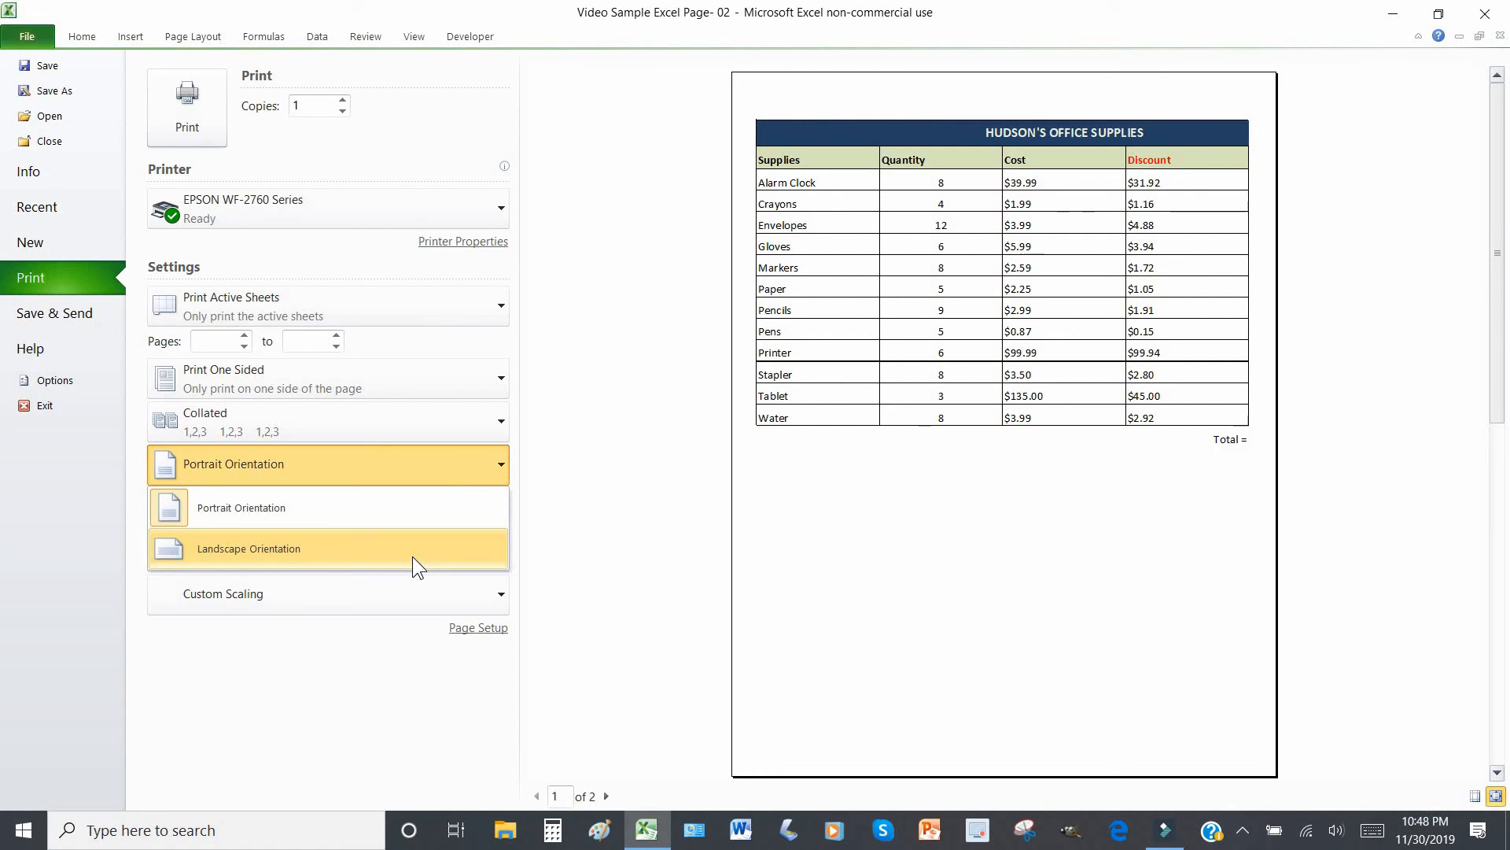
left_click(431, 463)
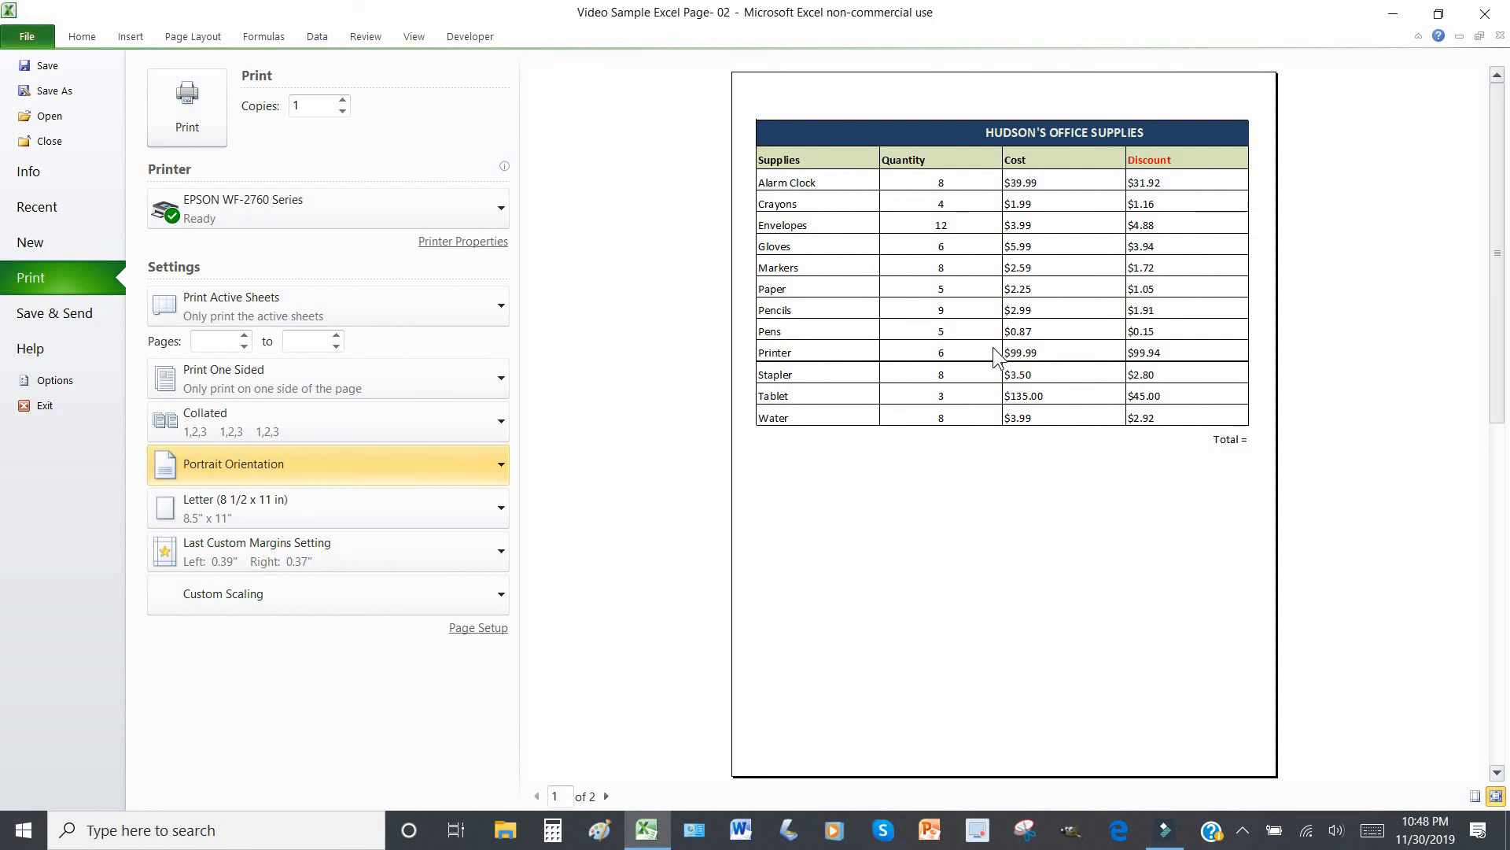
left_click(485, 549)
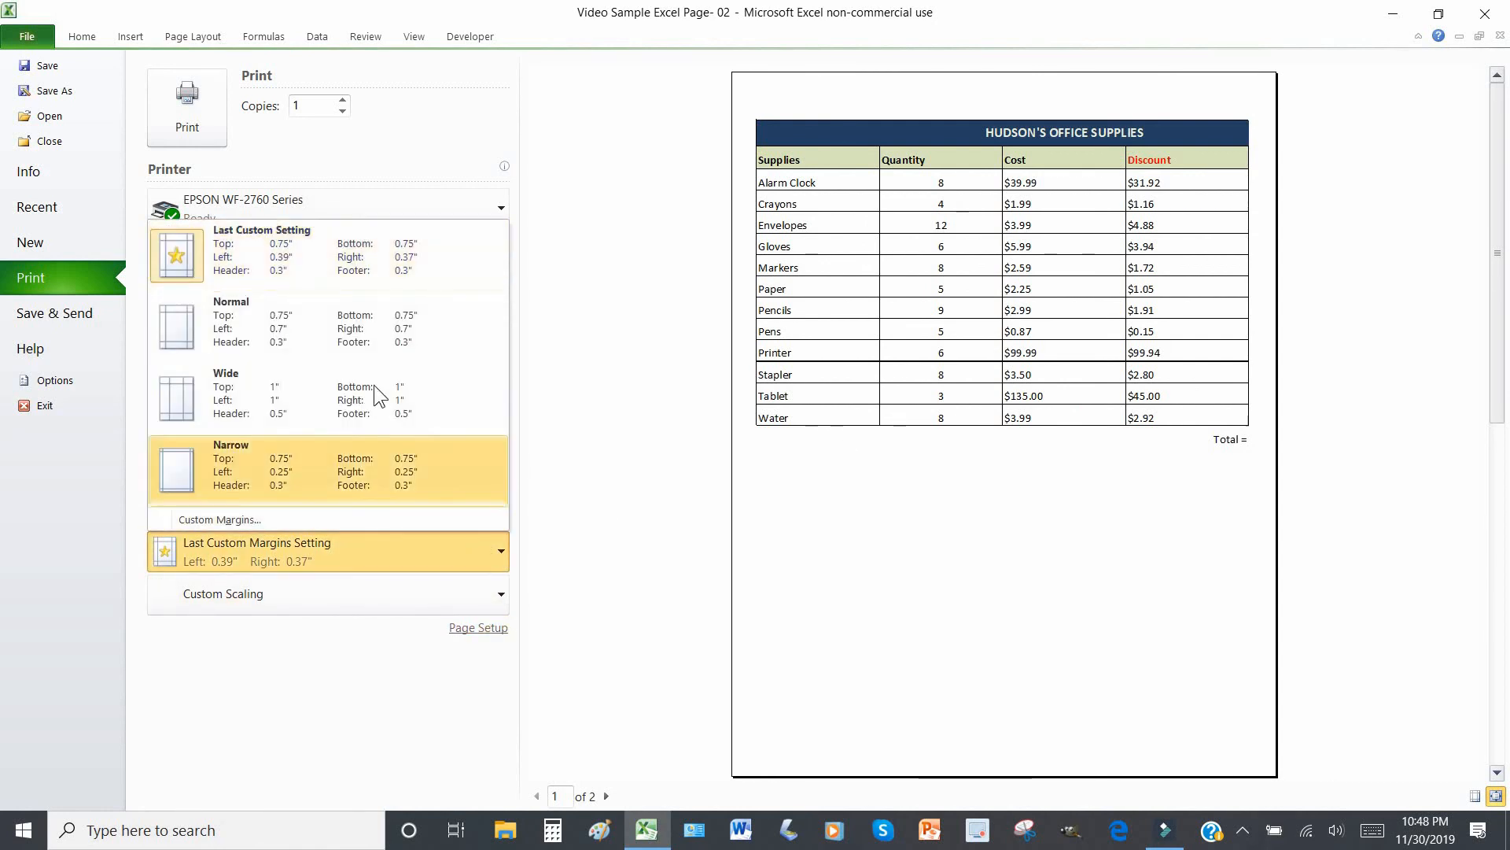
left_click(365, 554)
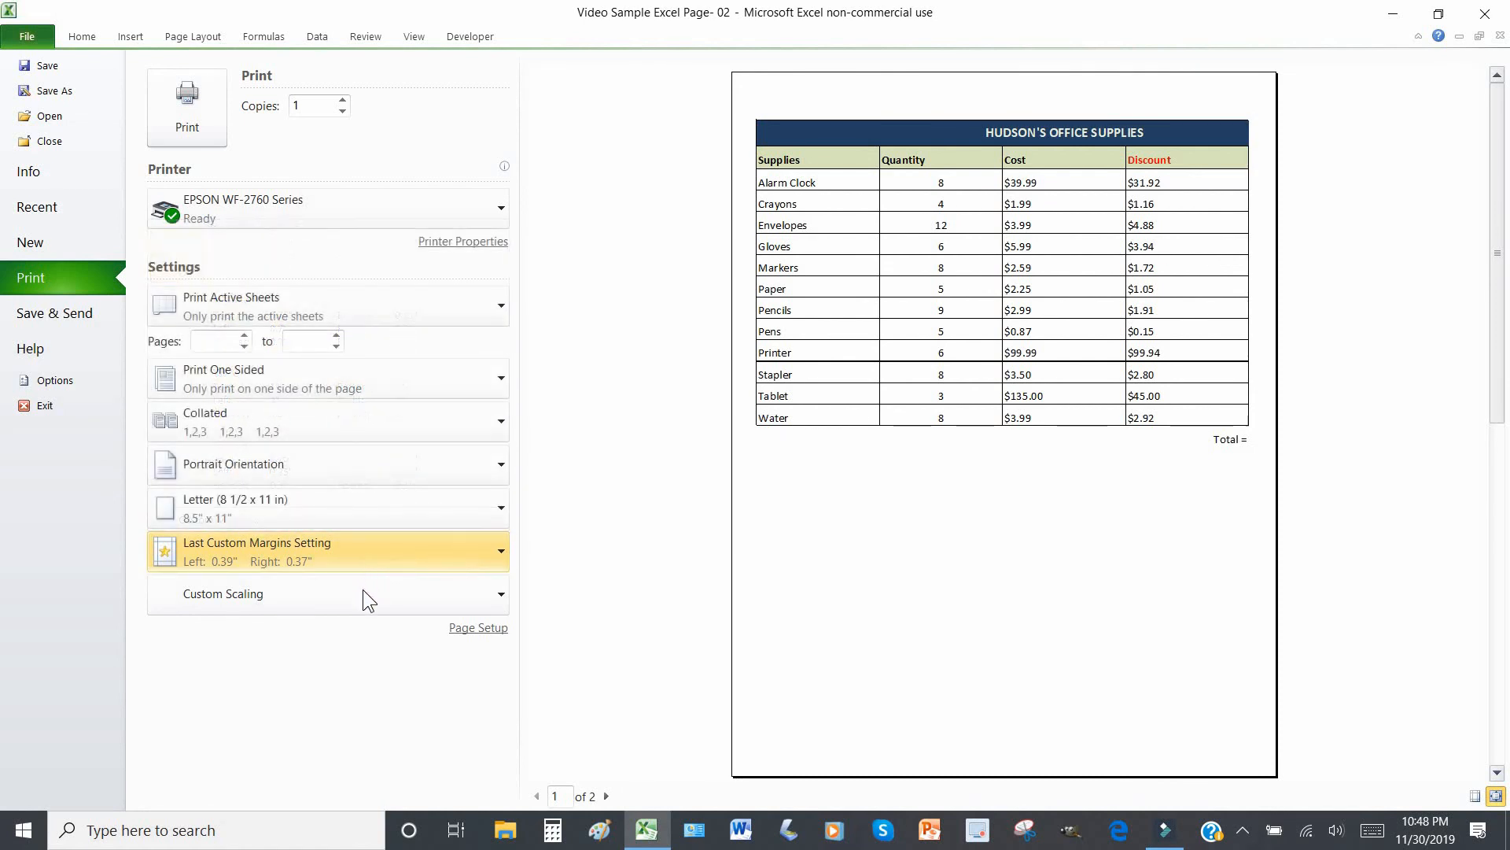
left_click(486, 502)
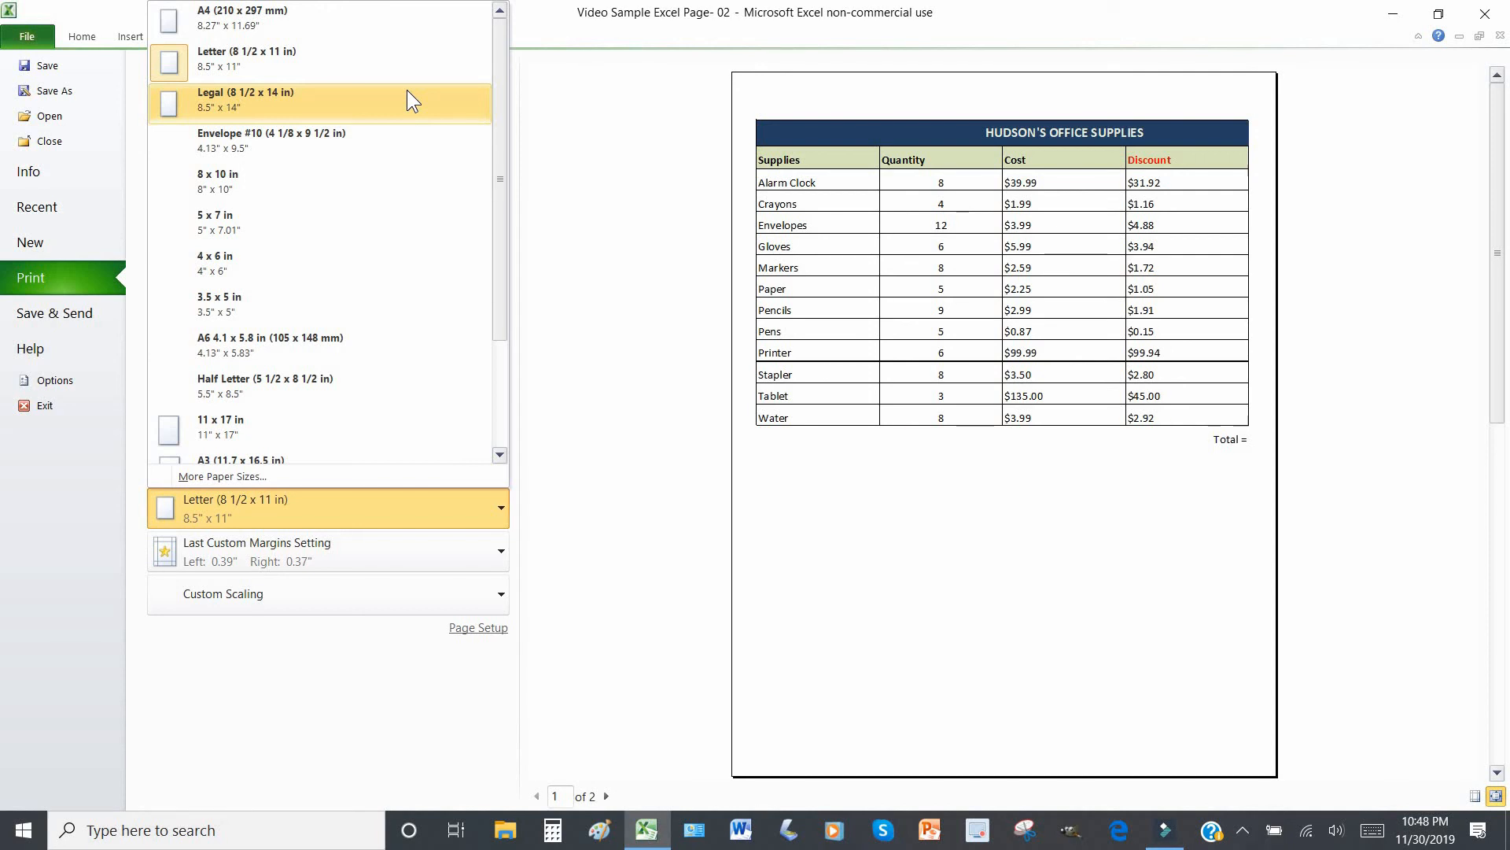
left_click(404, 66)
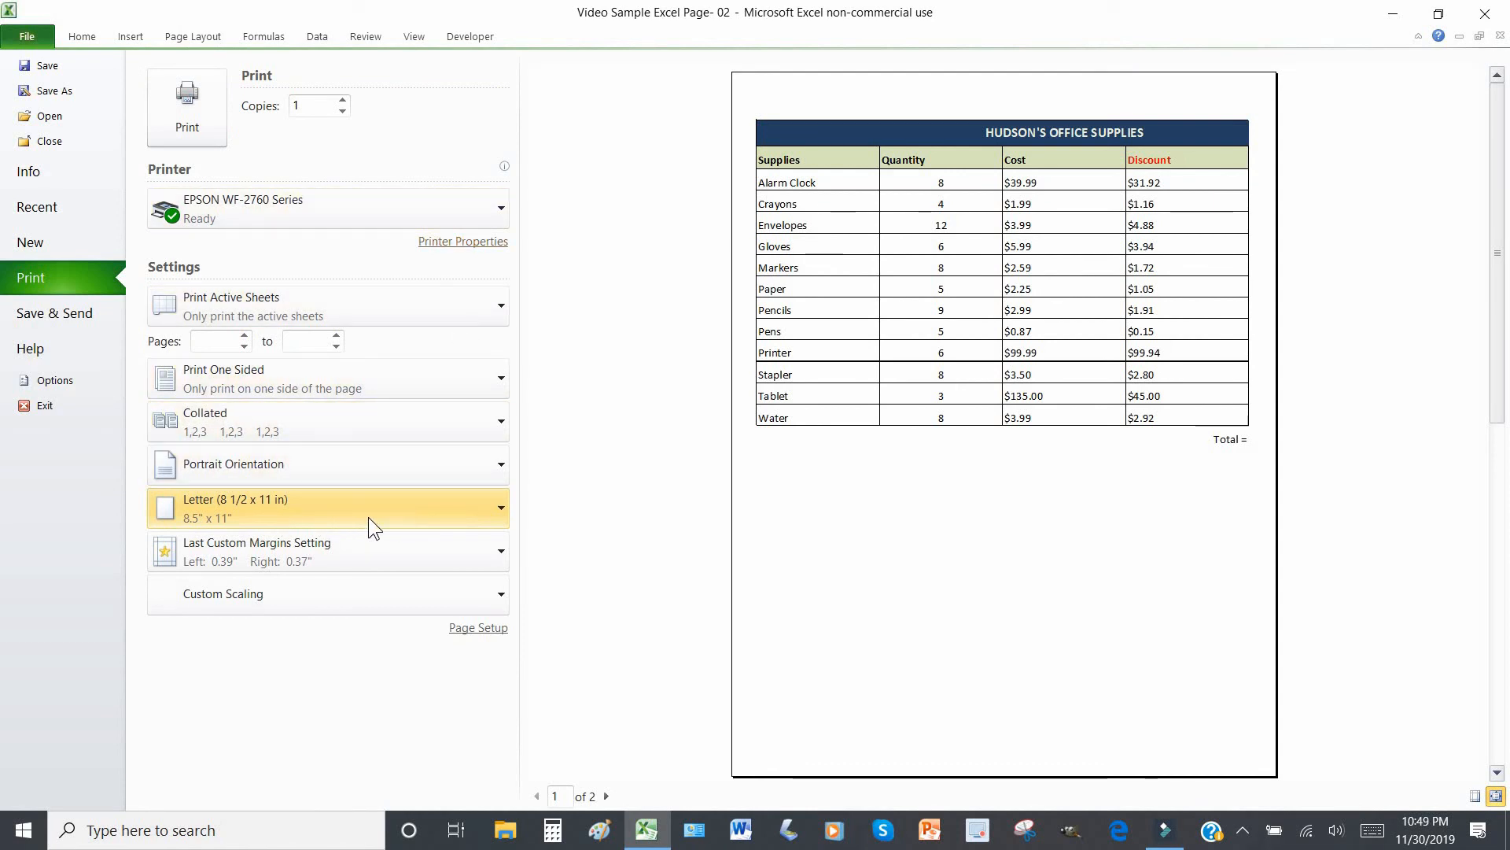
Set the page scaling to fit the sheet to 1 page wide by 1 tall.
left_click(469, 632)
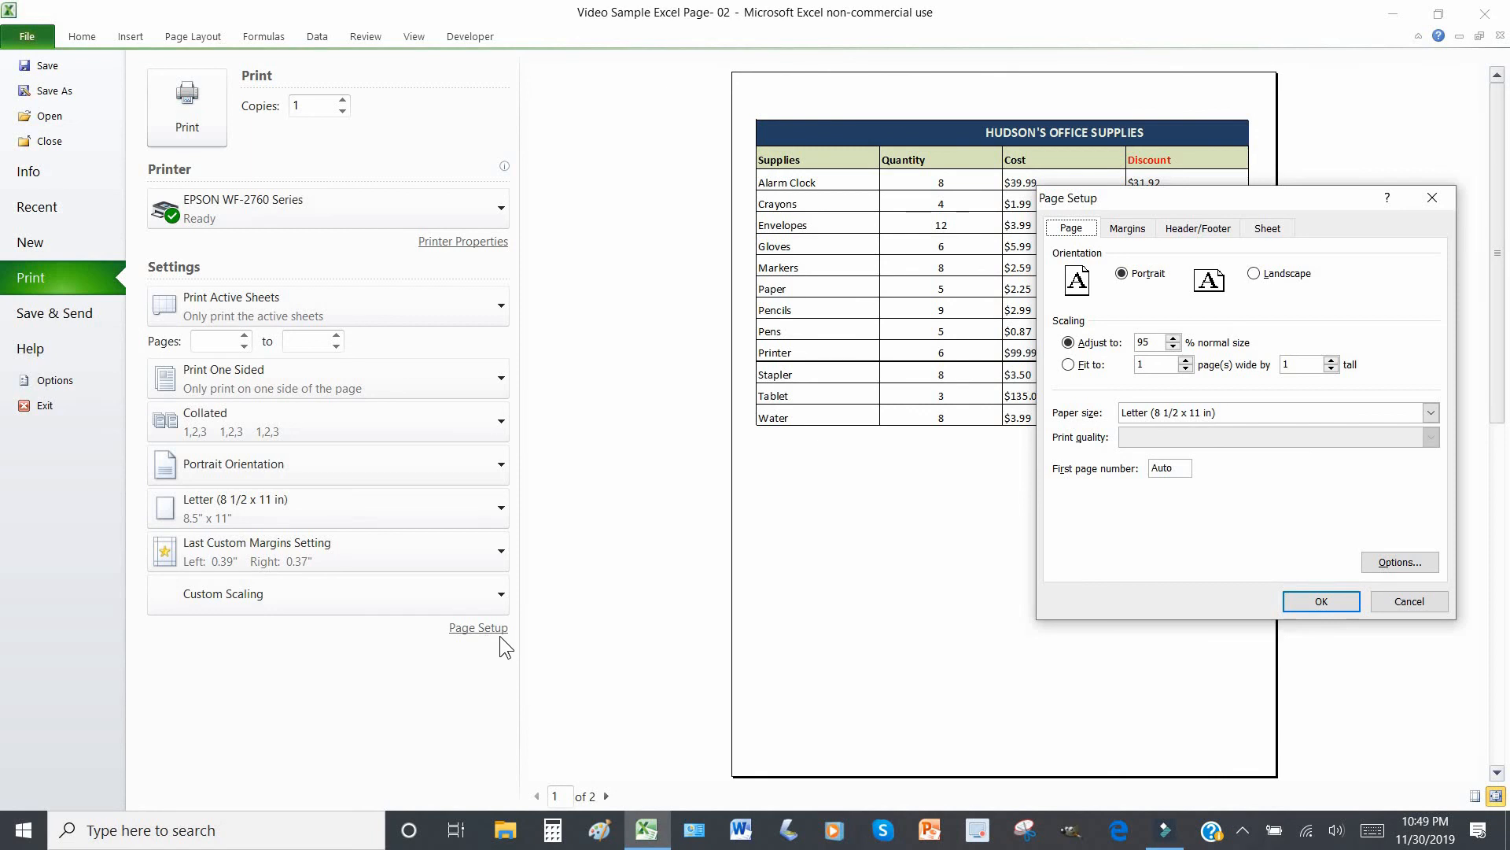
left_click(1069, 365)
left_click(1185, 360)
left_click(1185, 368)
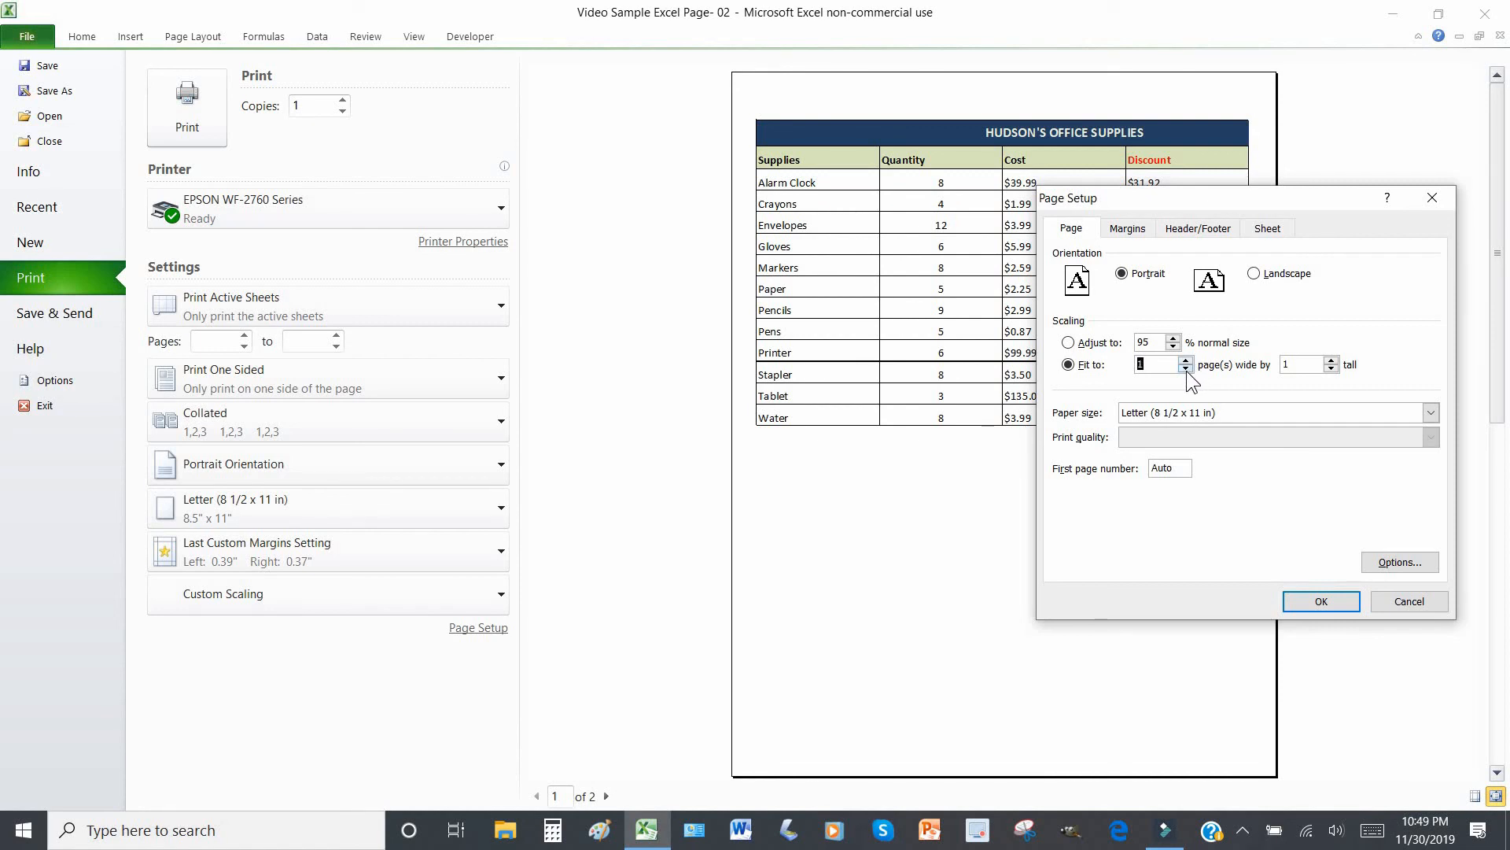
left_click(1318, 606)
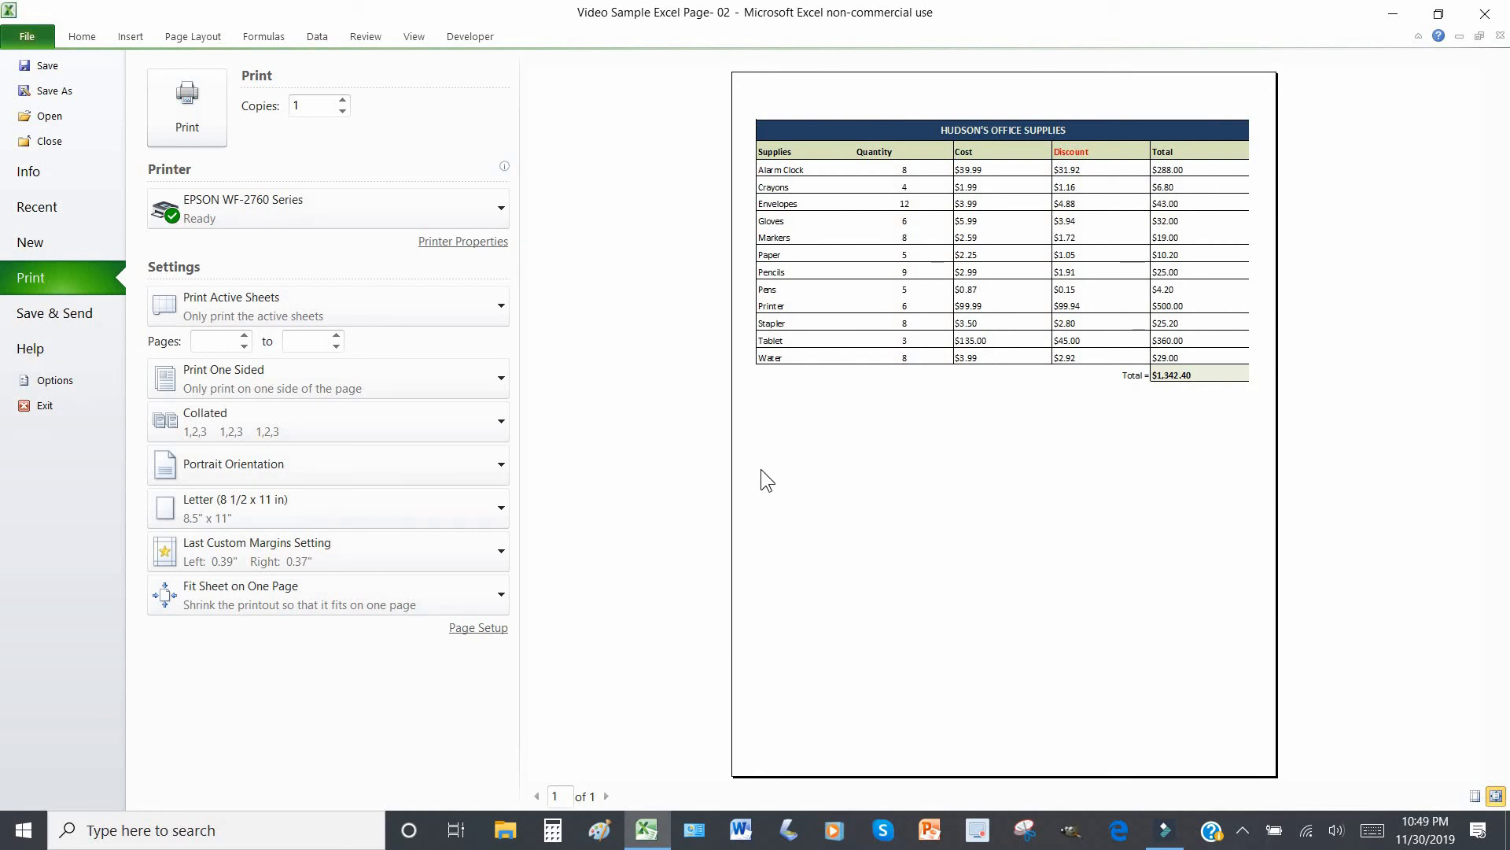
Change the print orientation to Landscape Orientation and return to the worksheet.
left_click(439, 466)
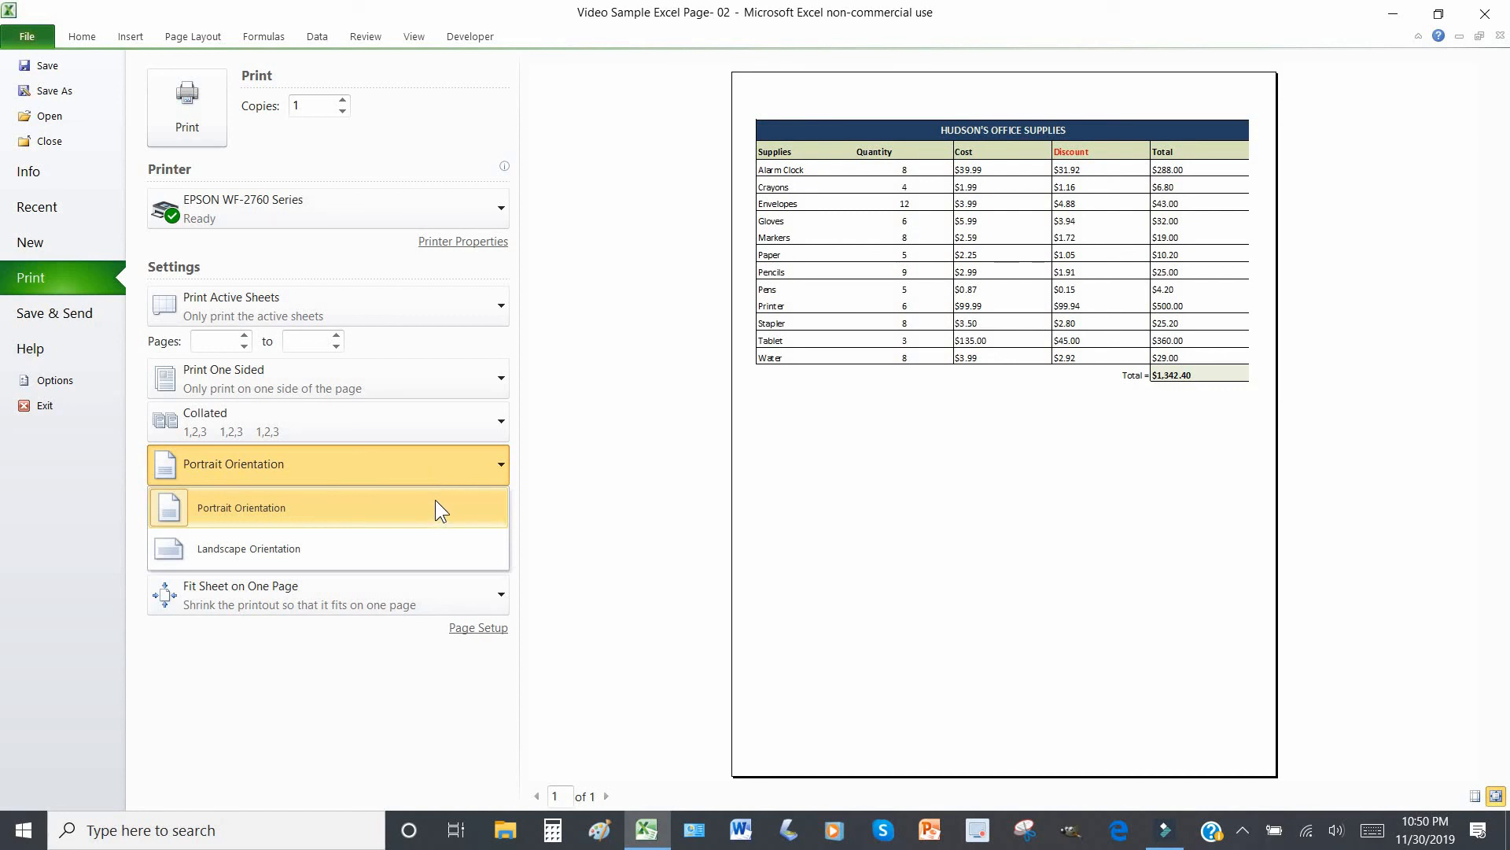
left_click(415, 547)
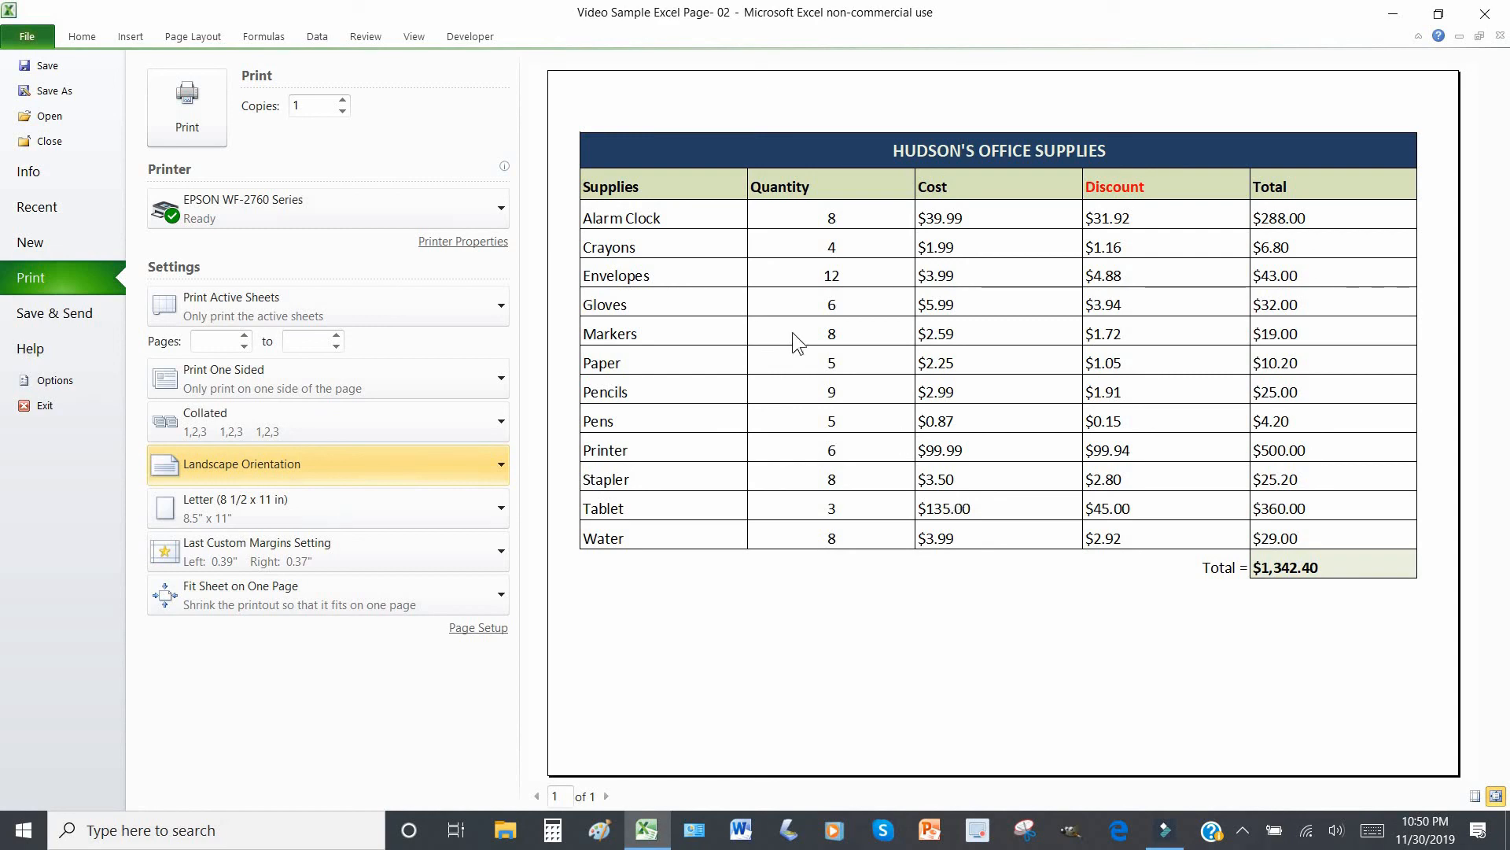
left_click(81, 37)
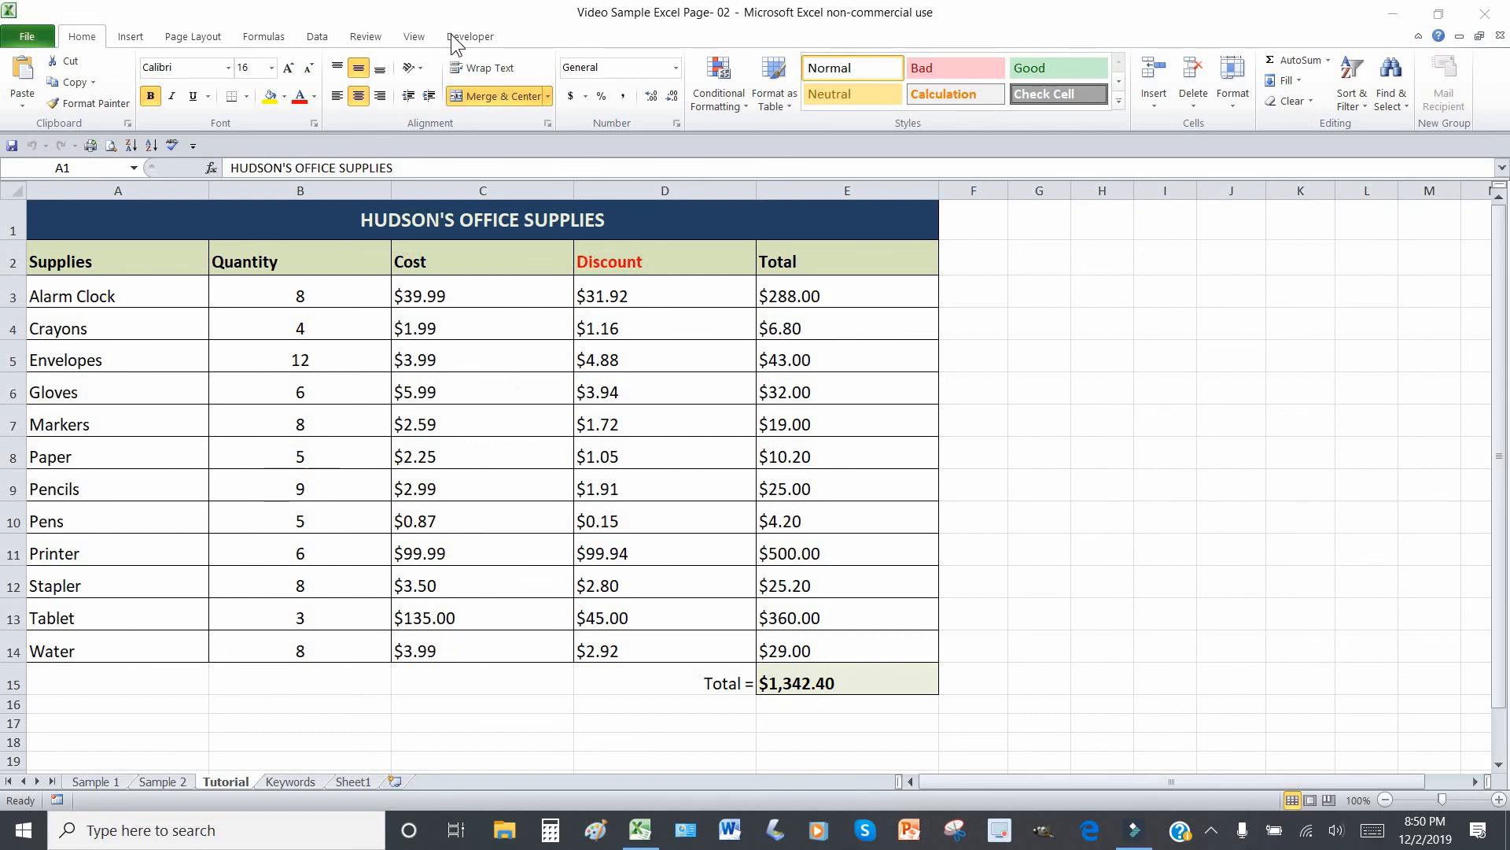
Protect the Tutorial sheet, allowing only selection of locked and unlocked cells.
left_click(372, 38)
left_click(371, 37)
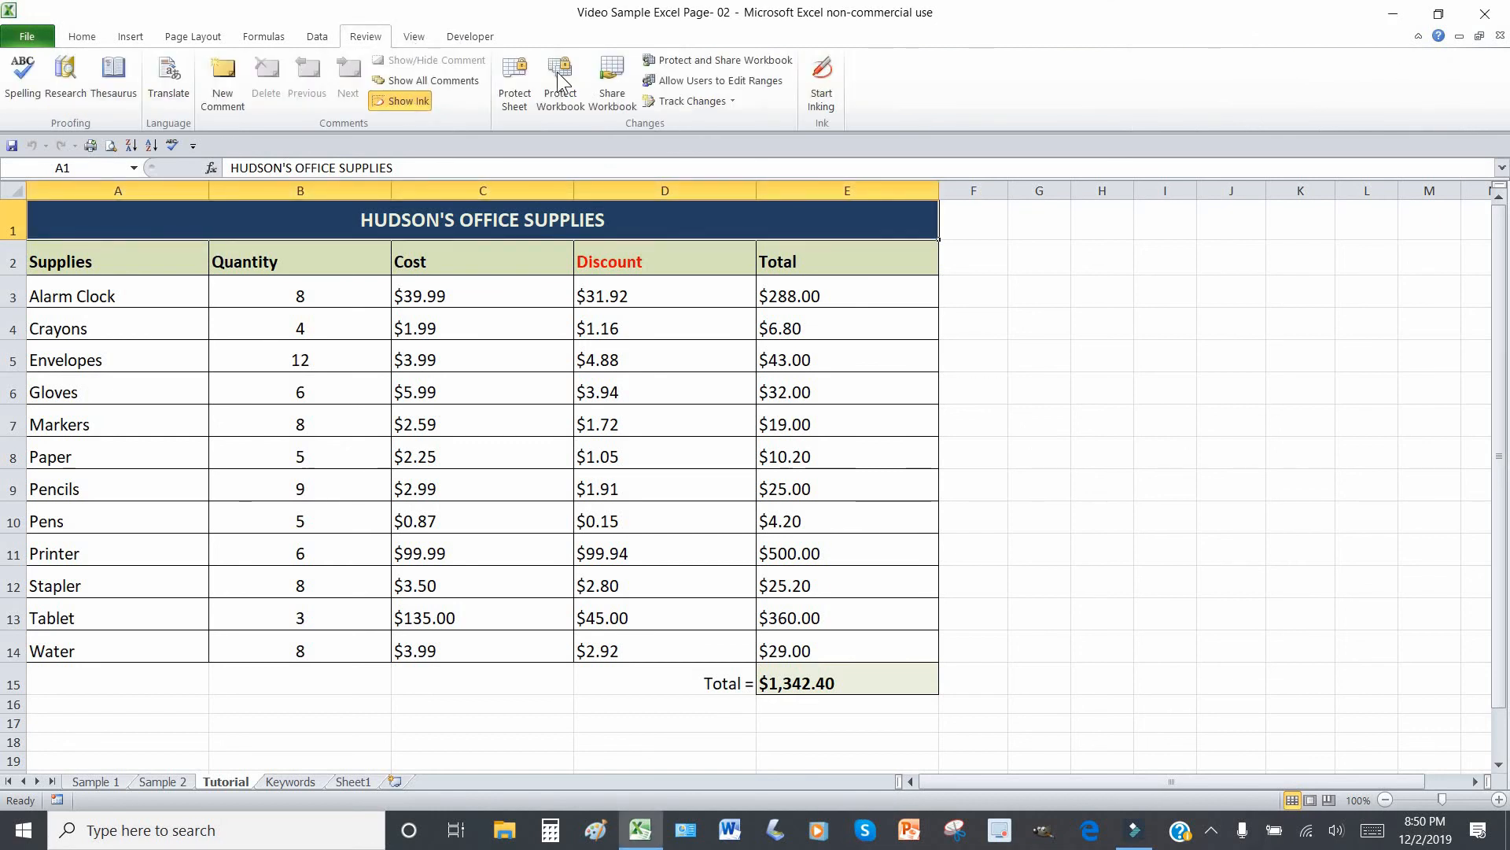
left_click(515, 78)
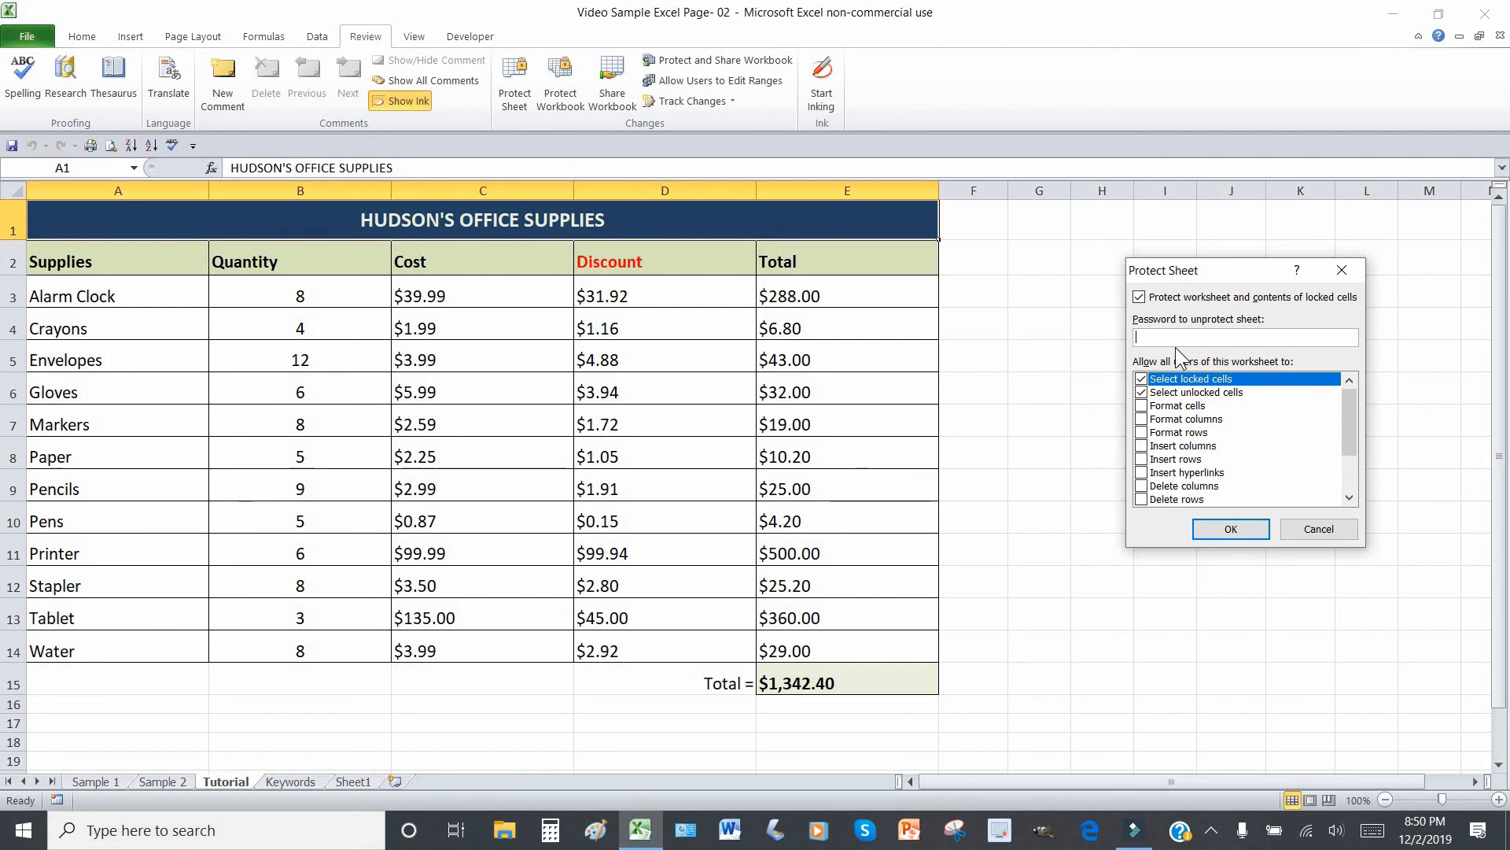
left_click(1211, 527)
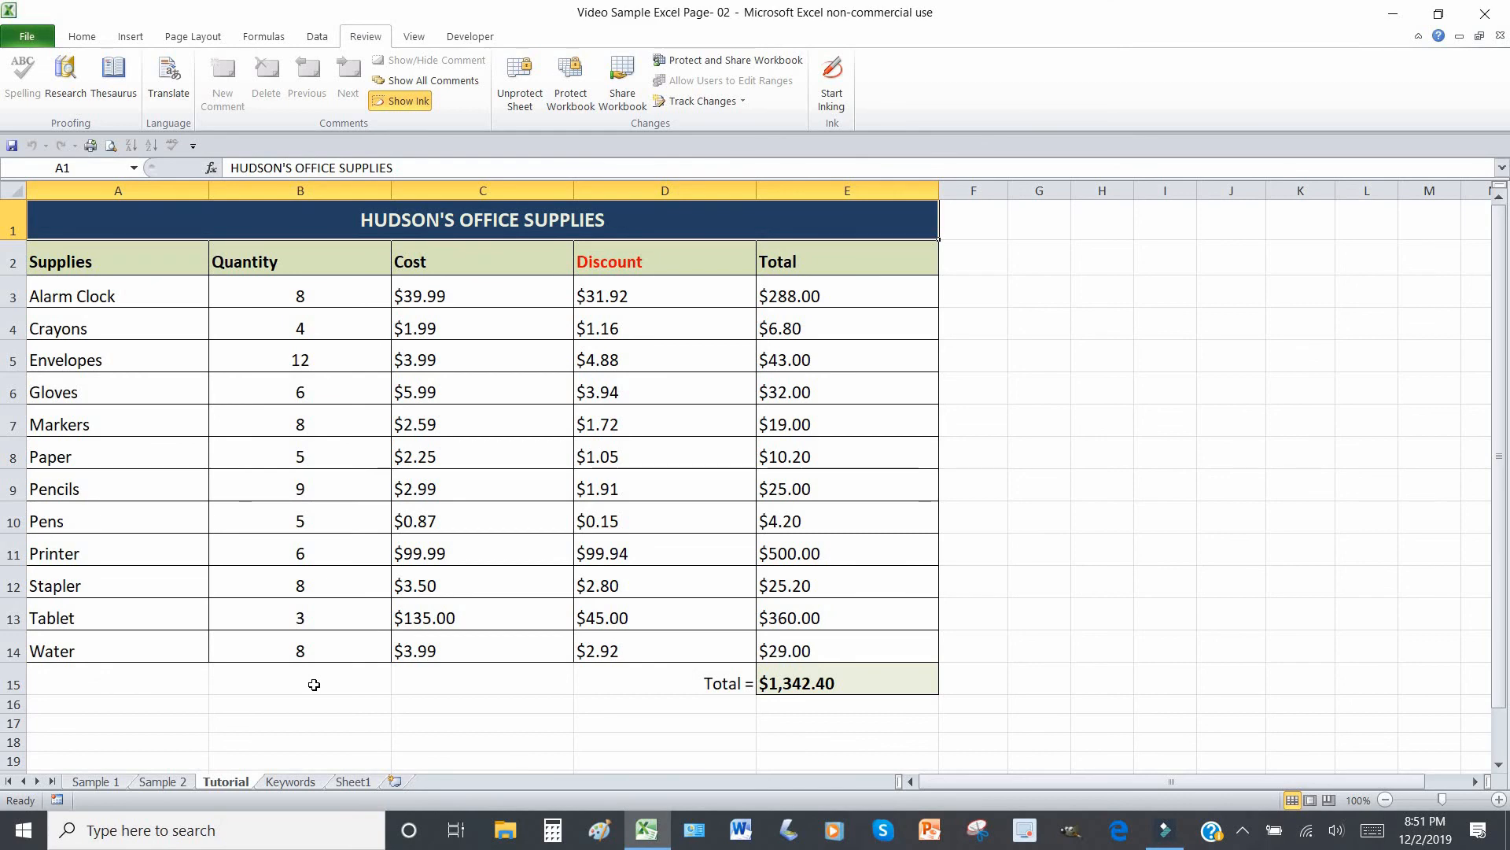
On the Keywords sheet, enter test text safdasfdas in C9 and asxsxcasa in C10, and clear both cells.
left_click(303, 781)
left_click(482, 545)
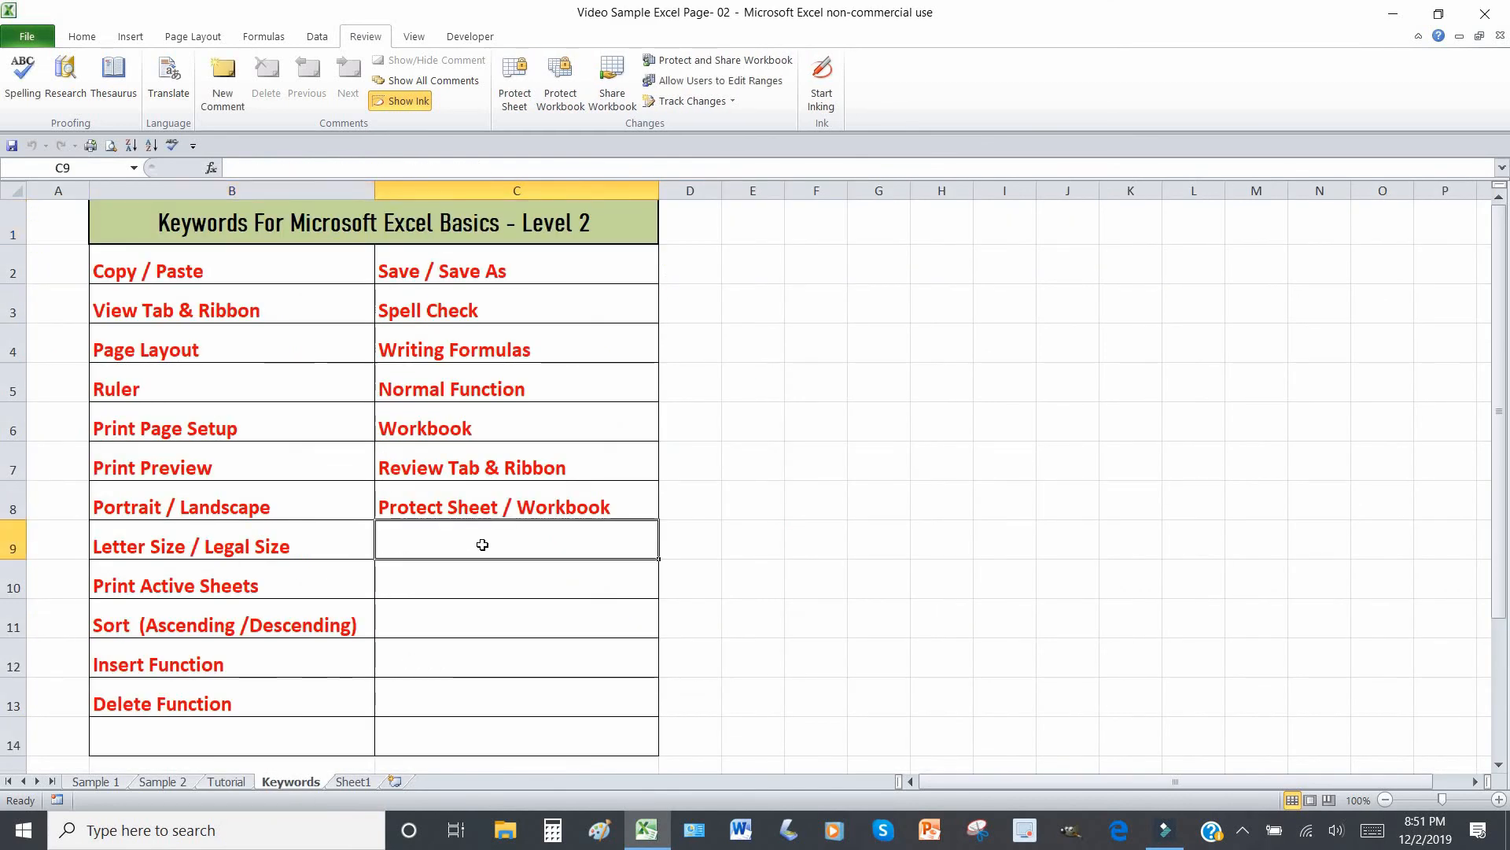
type("safdasfdas")
left_click(471, 585)
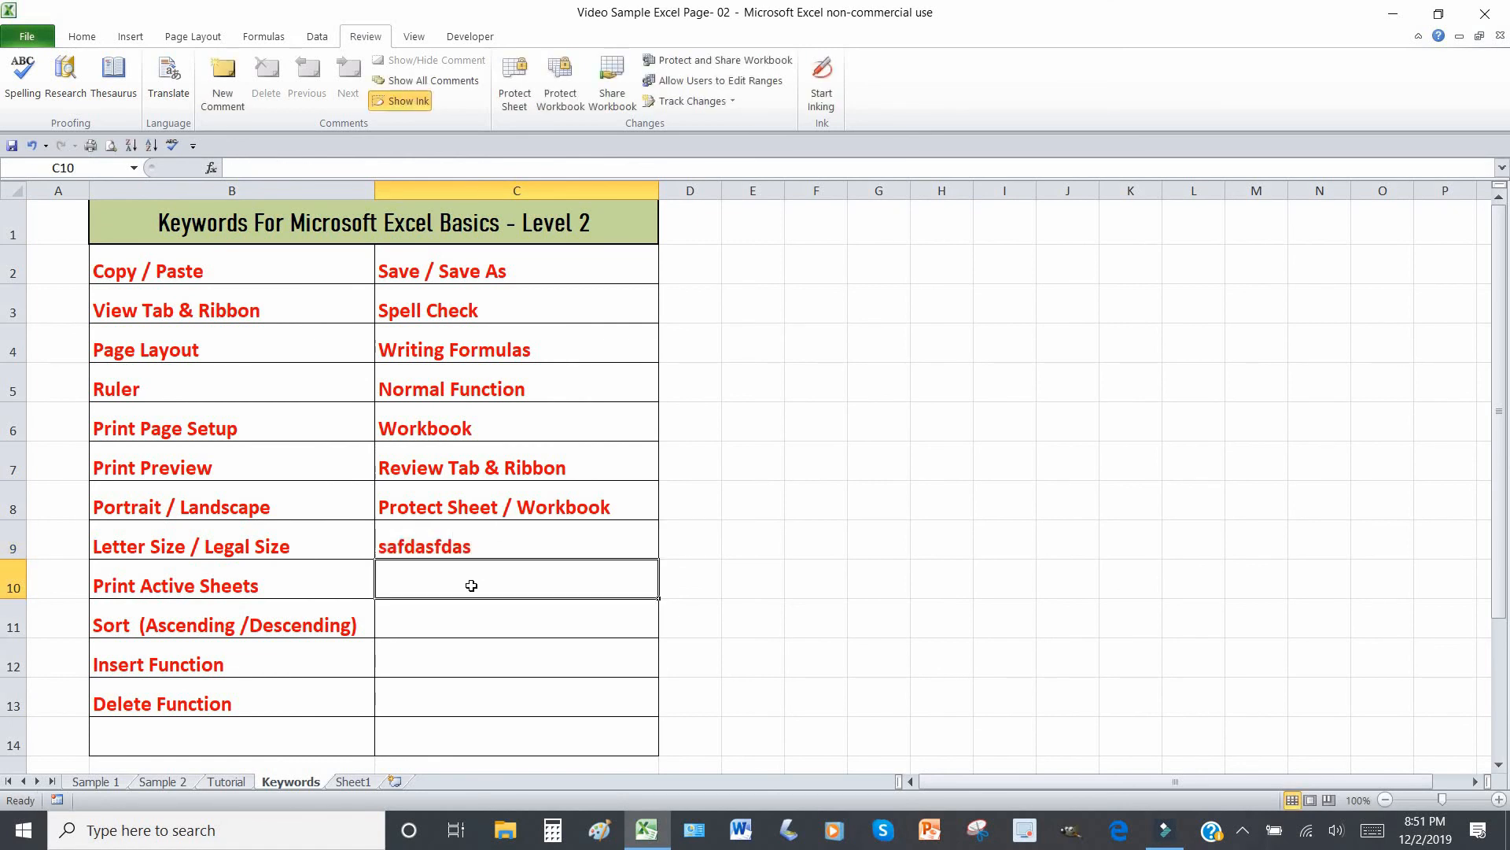
type("asxsxcasa")
key("Return")
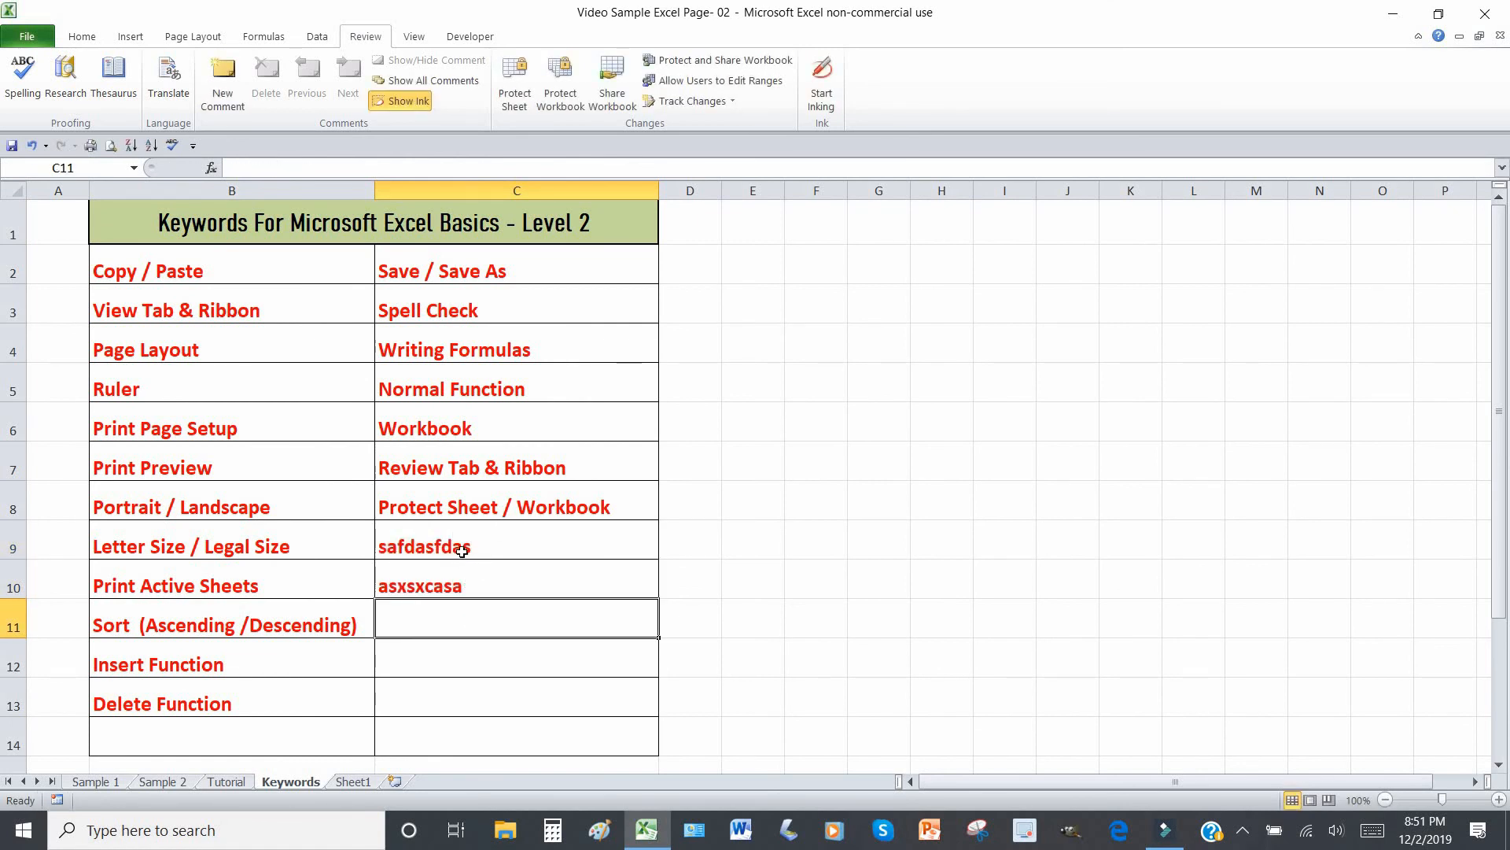
left_click_drag(462, 551, 459, 574)
key("Delete")
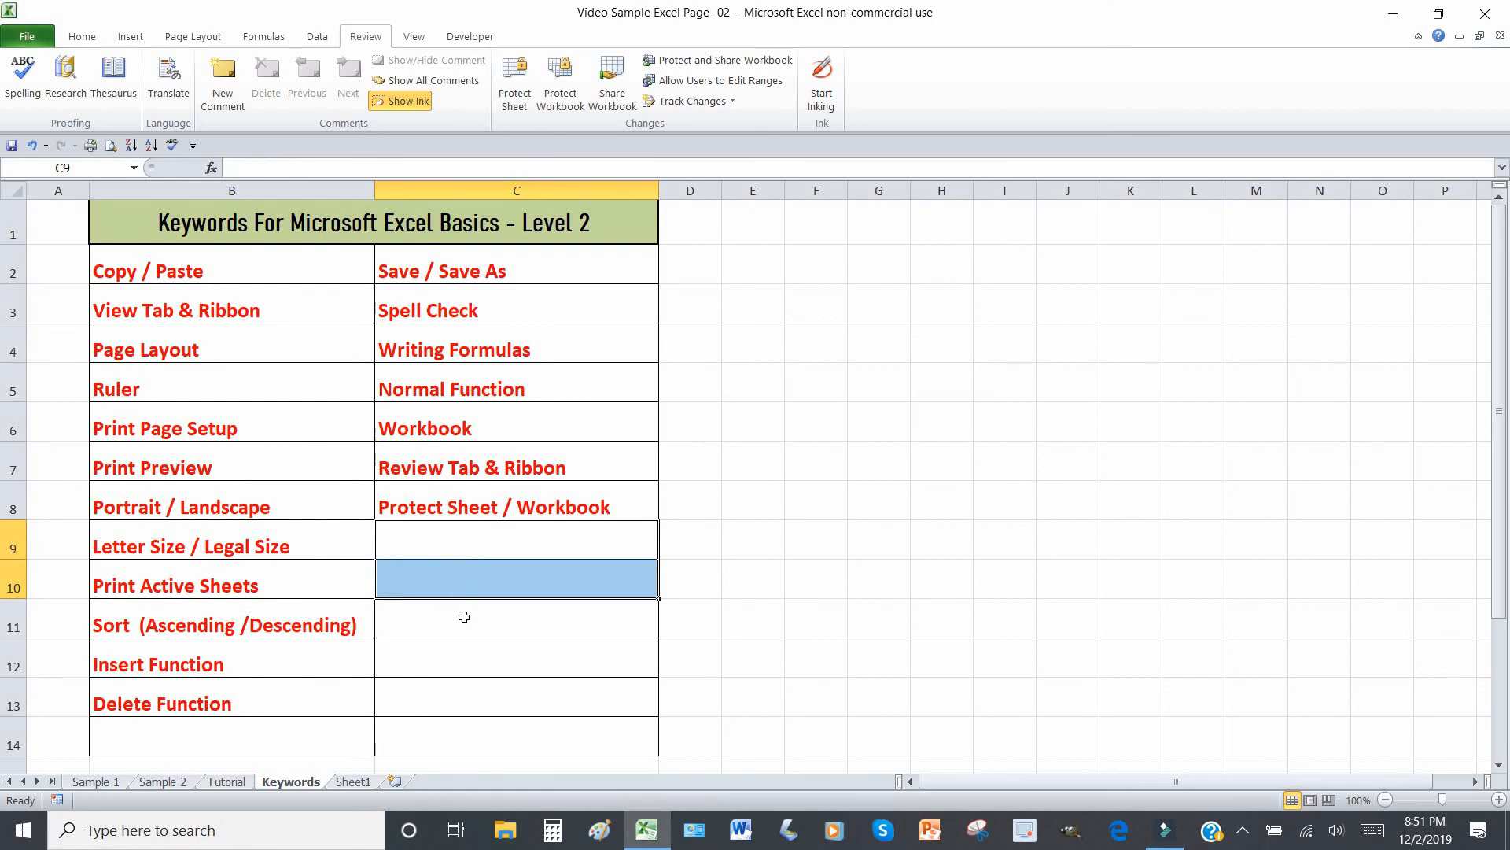
Open Sheet1 and review which sheet commands are available for it, without applying any.
left_click(351, 781)
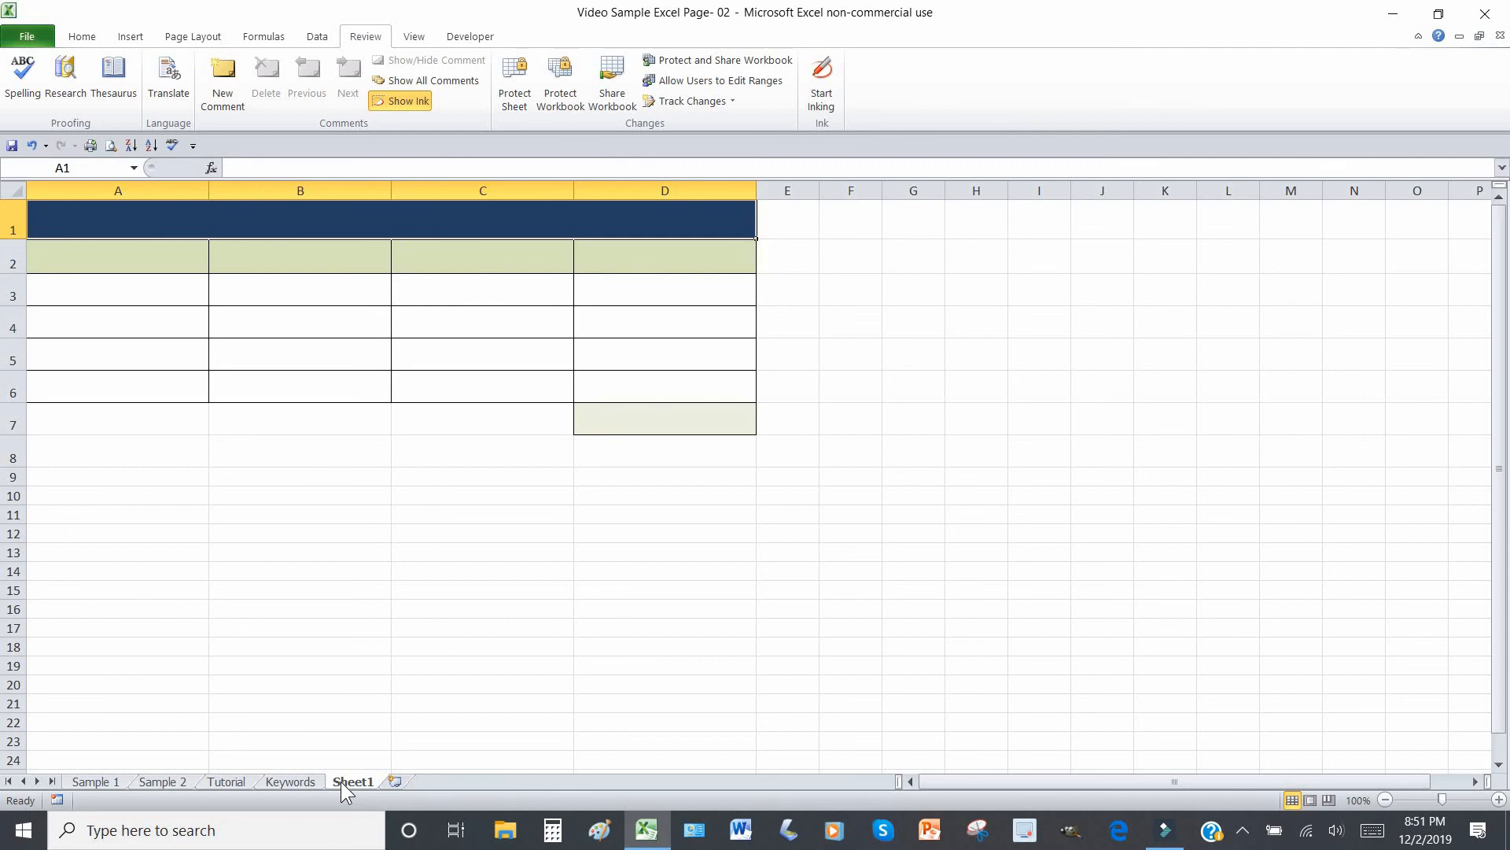
right_click(341, 781)
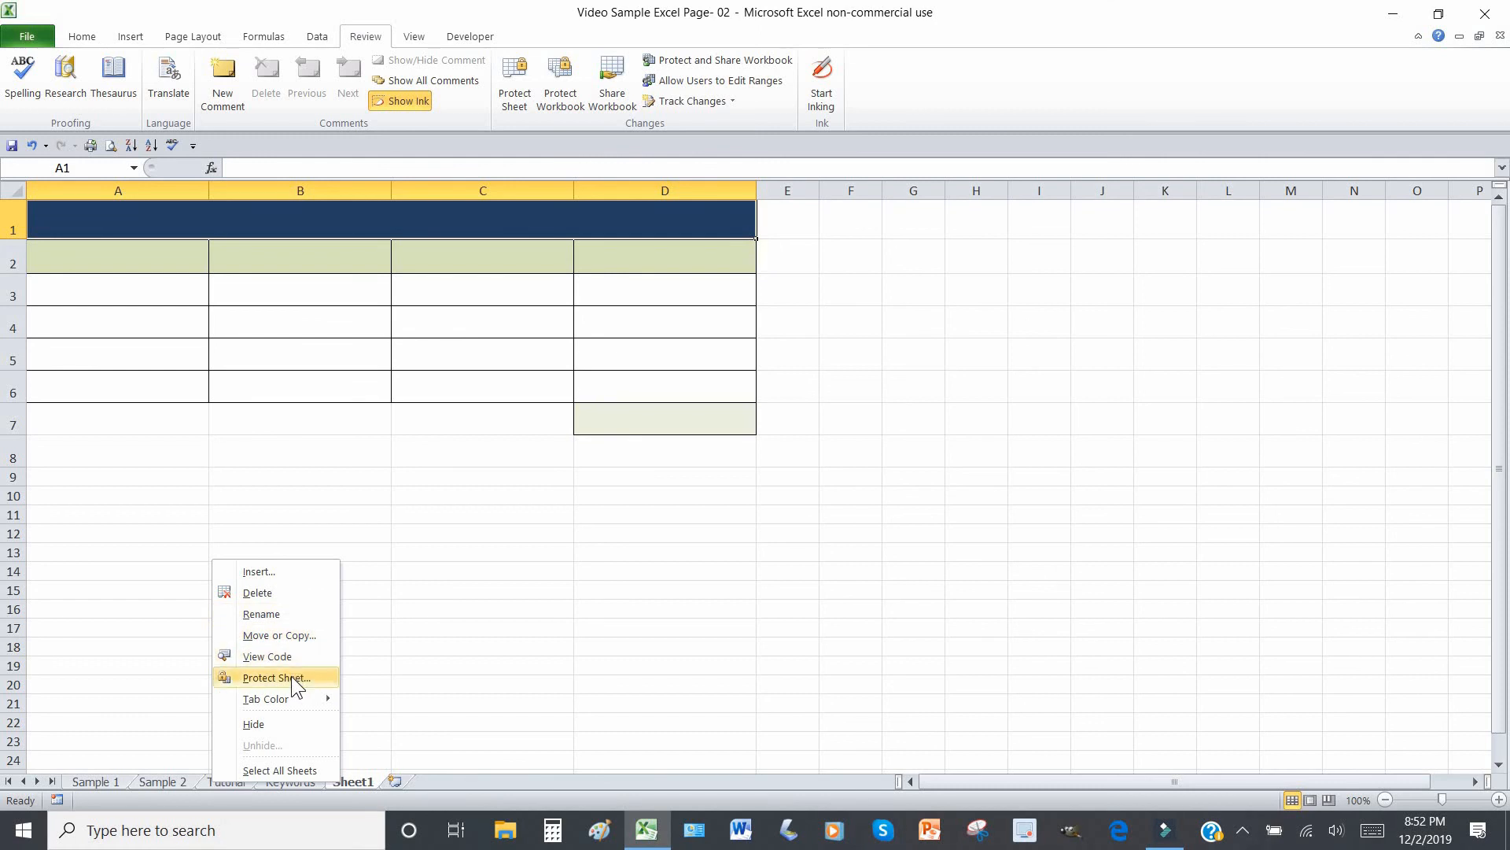
left_click(343, 779)
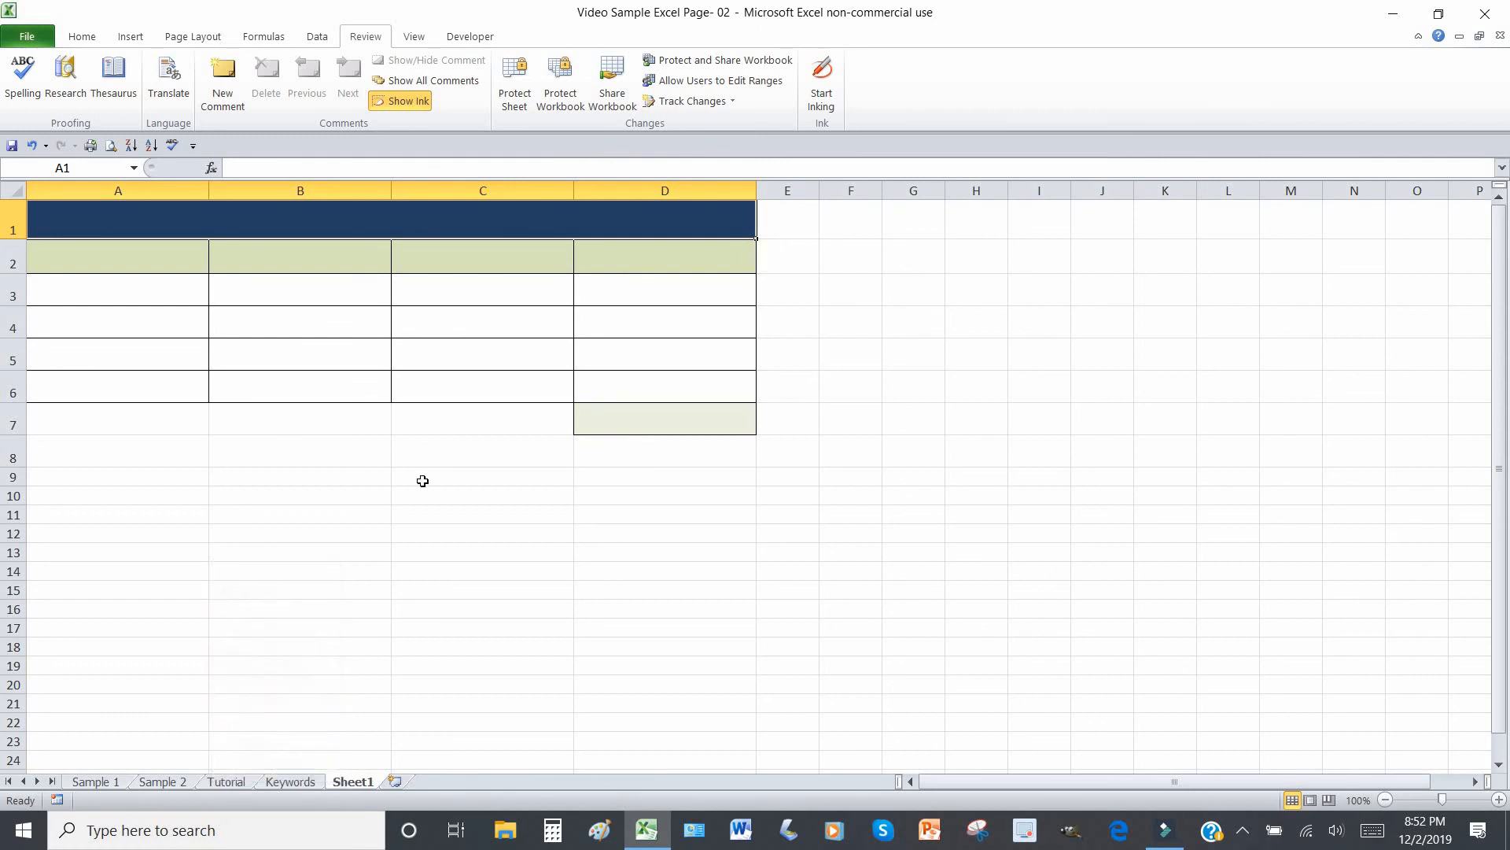
Protect the workbook for Structure only and check which sheet commands are available for Sheet1.
left_click(568, 64)
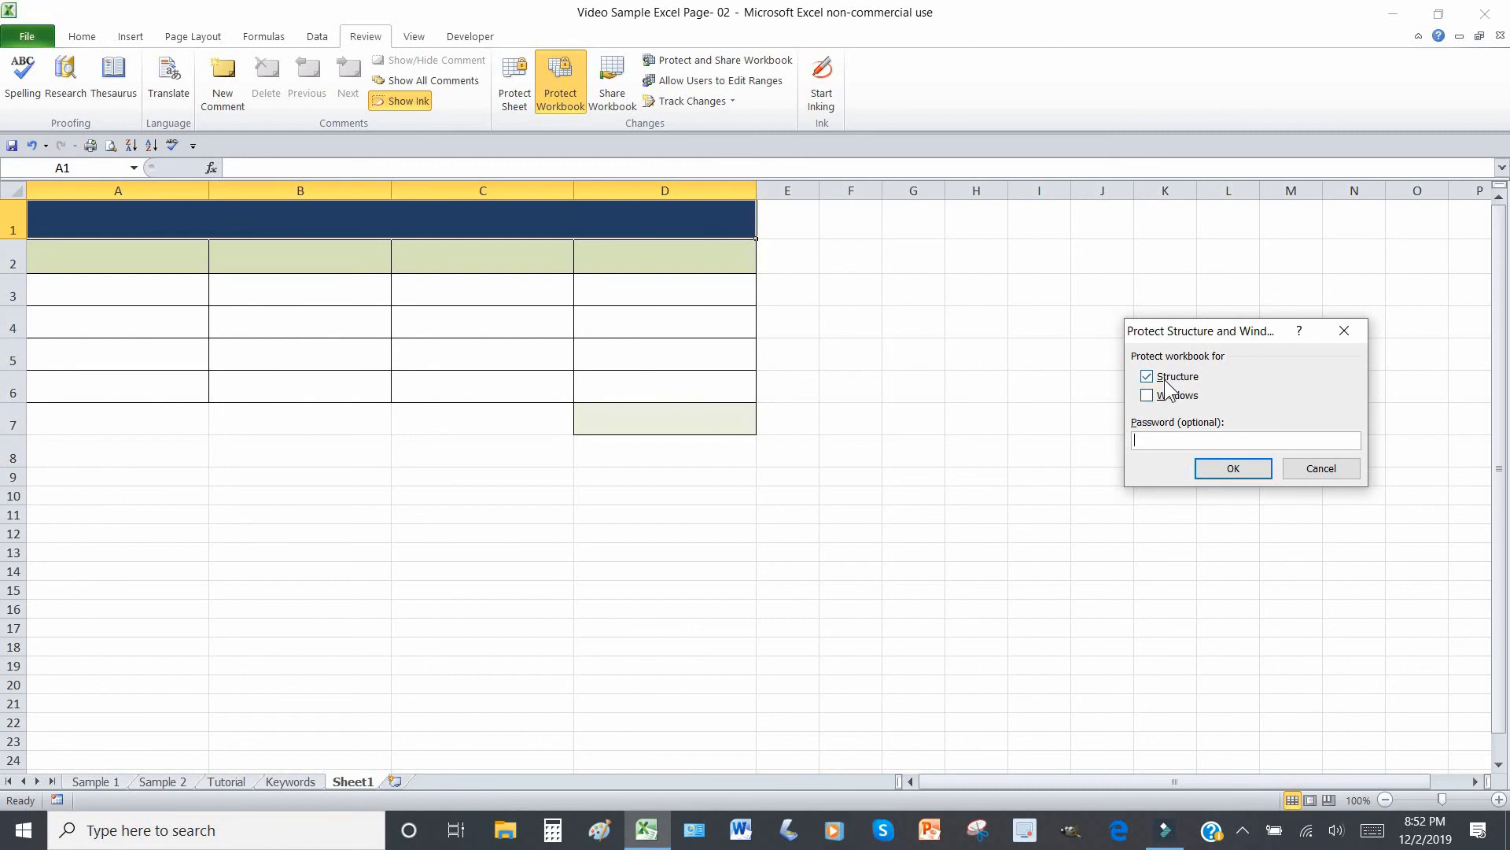
left_click(1232, 470)
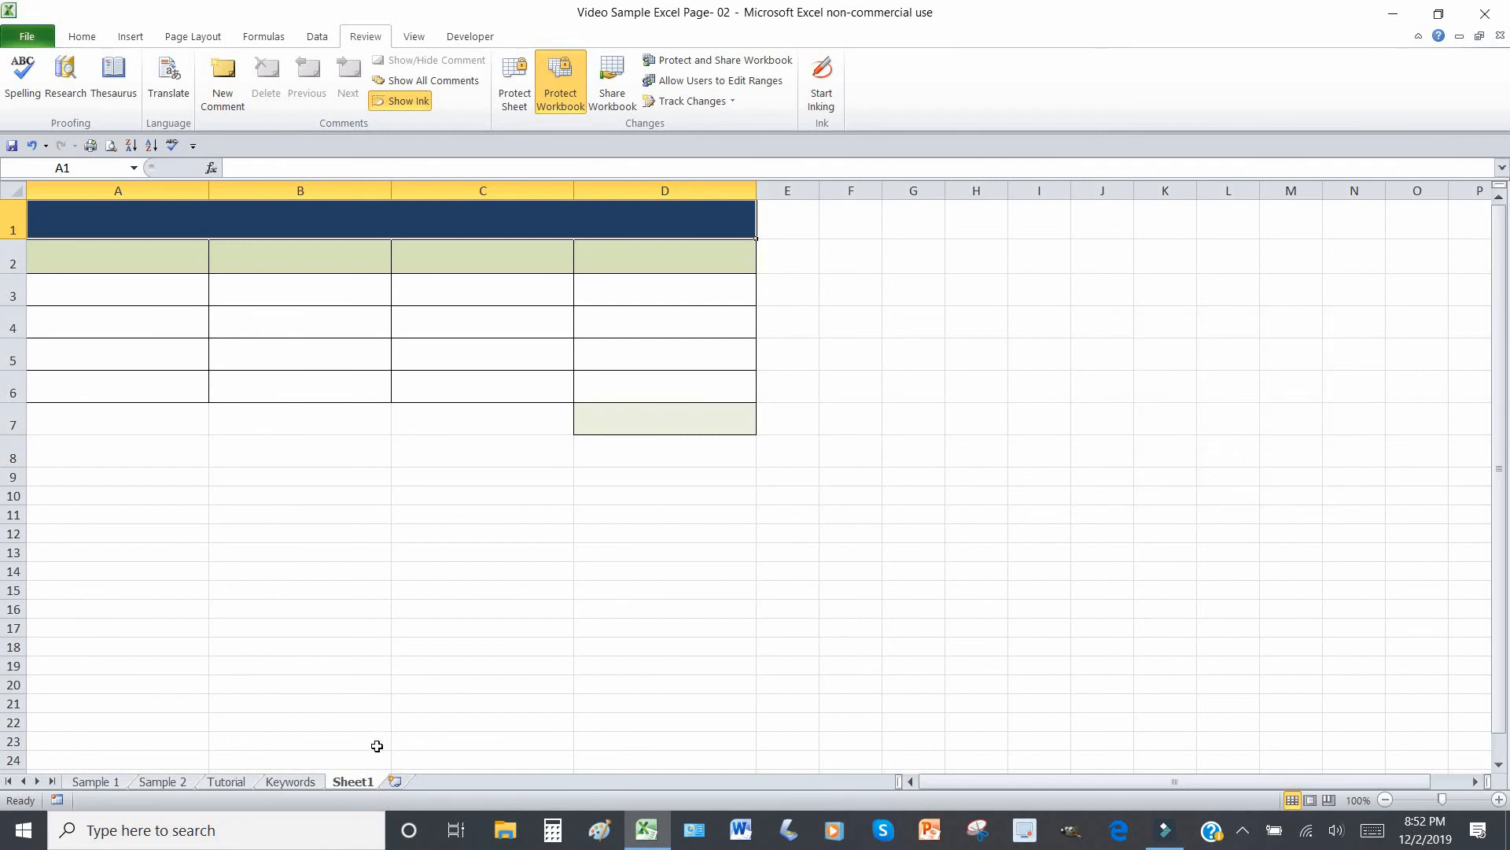
right_click(352, 782)
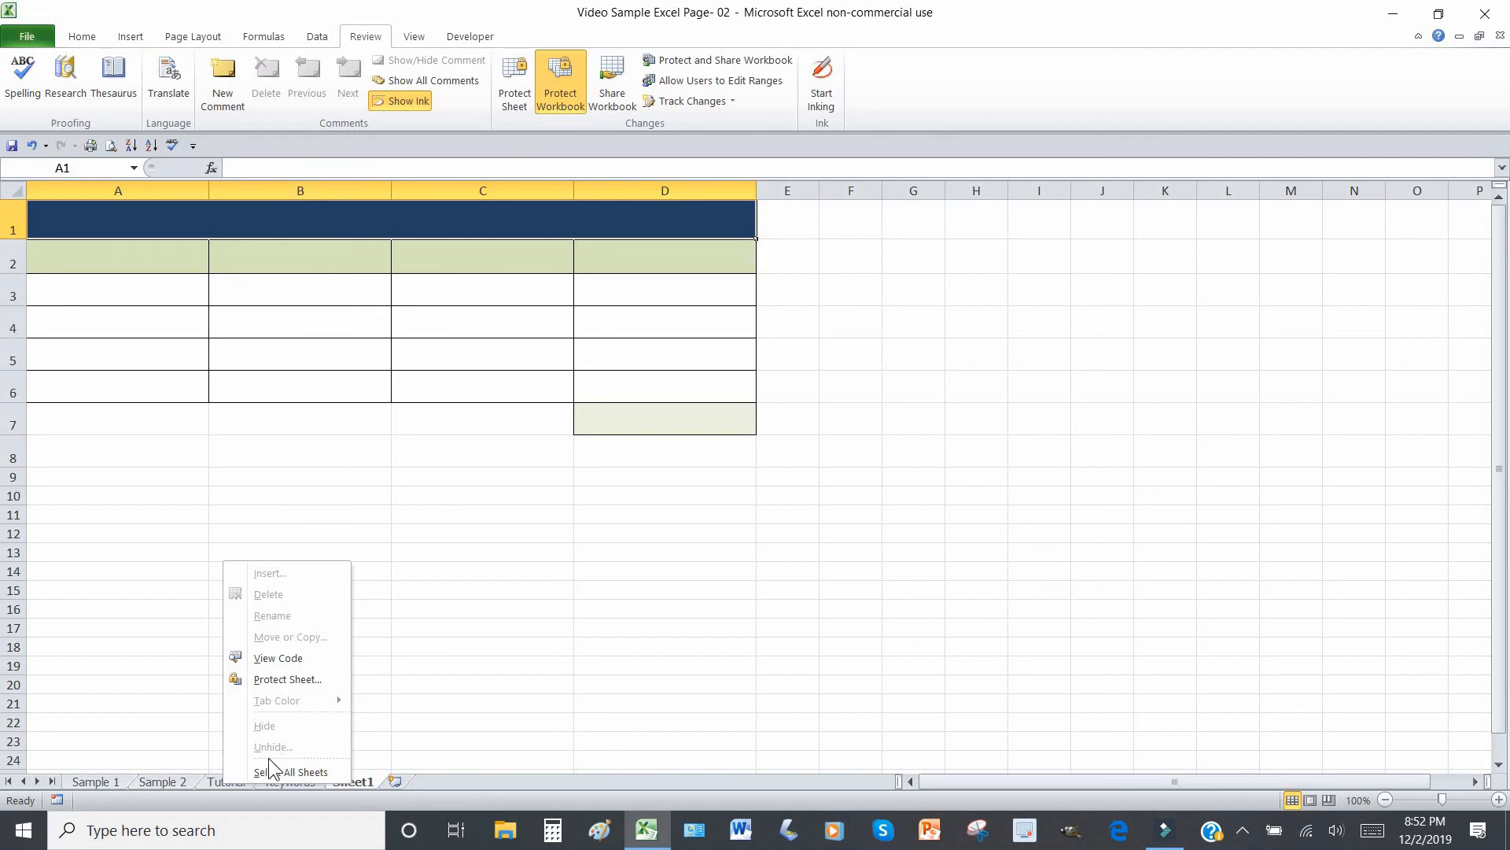
Look through the Sample 1, Sample 2 and Tutorial sheets in the protected workbook.
left_click(151, 781)
left_click(149, 781)
left_click(118, 780)
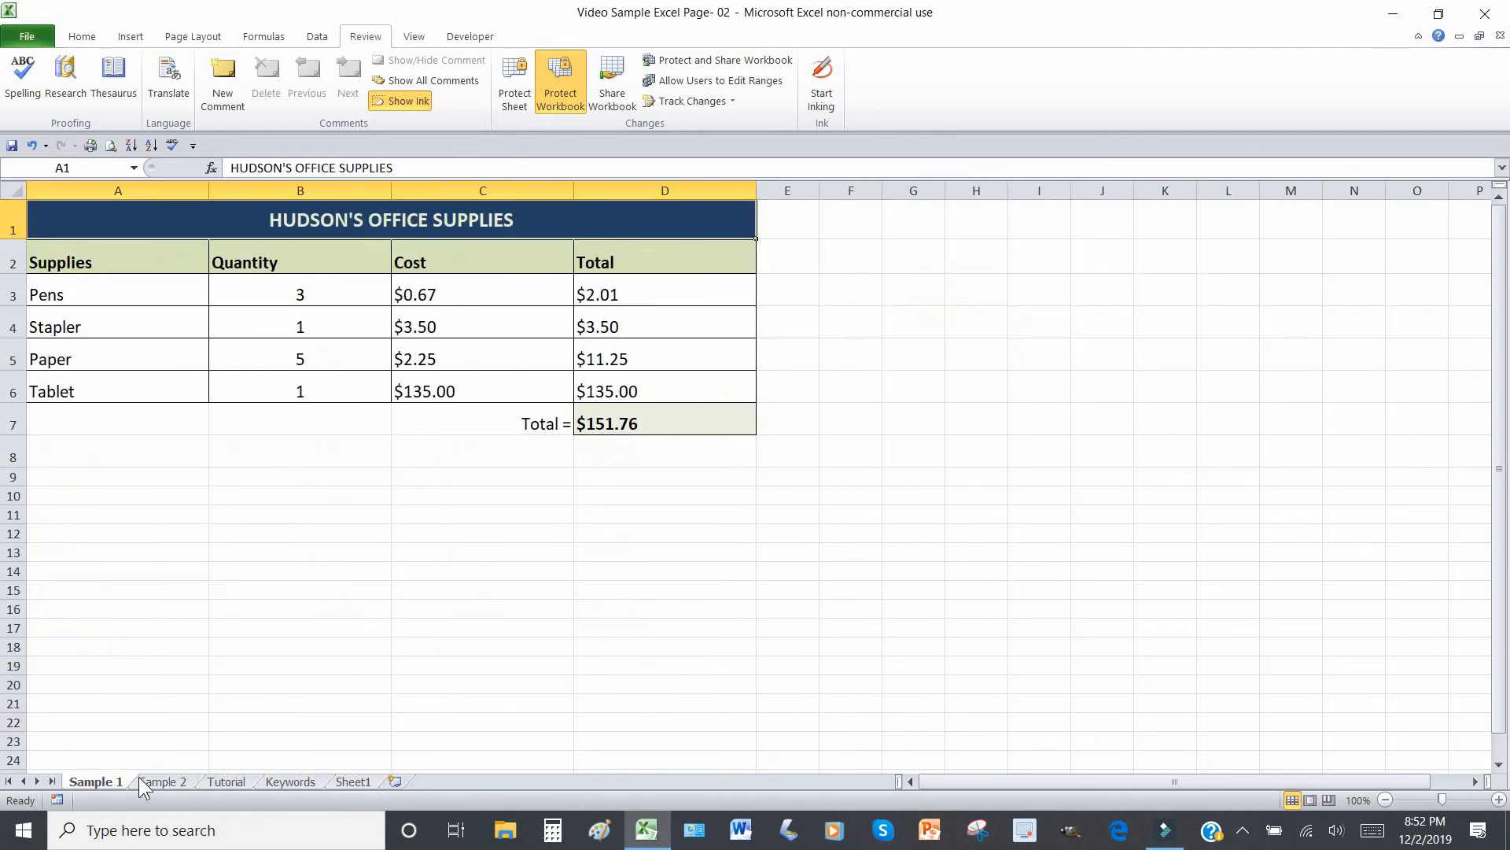
left_click(173, 777)
left_click(228, 782)
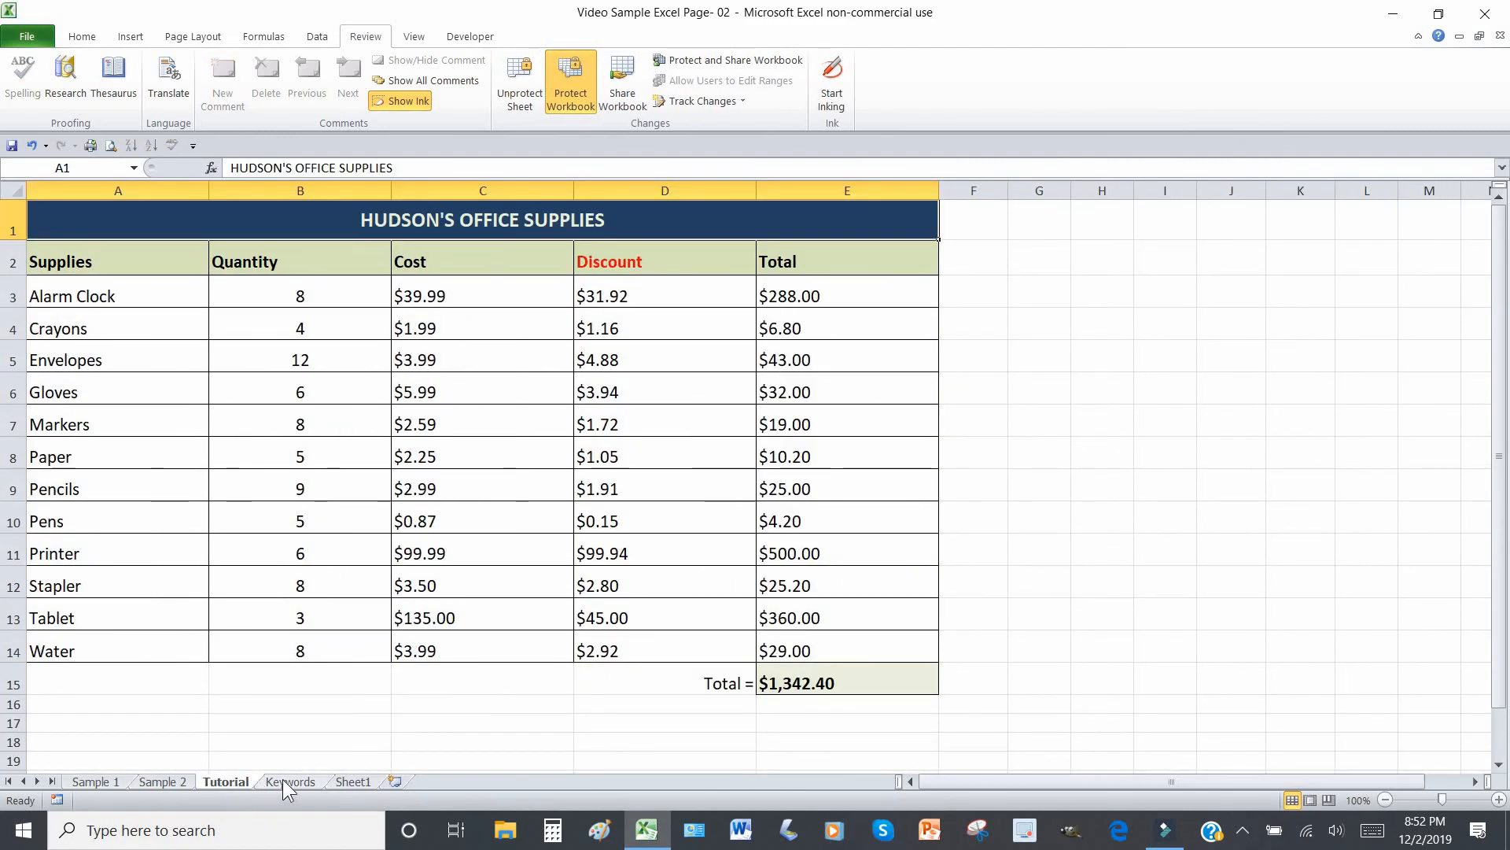
On the Keywords sheet, enter test text dsfasfasdfsa in C9 and sfasafasfafas in C10, and clear both cells.
left_click(284, 782)
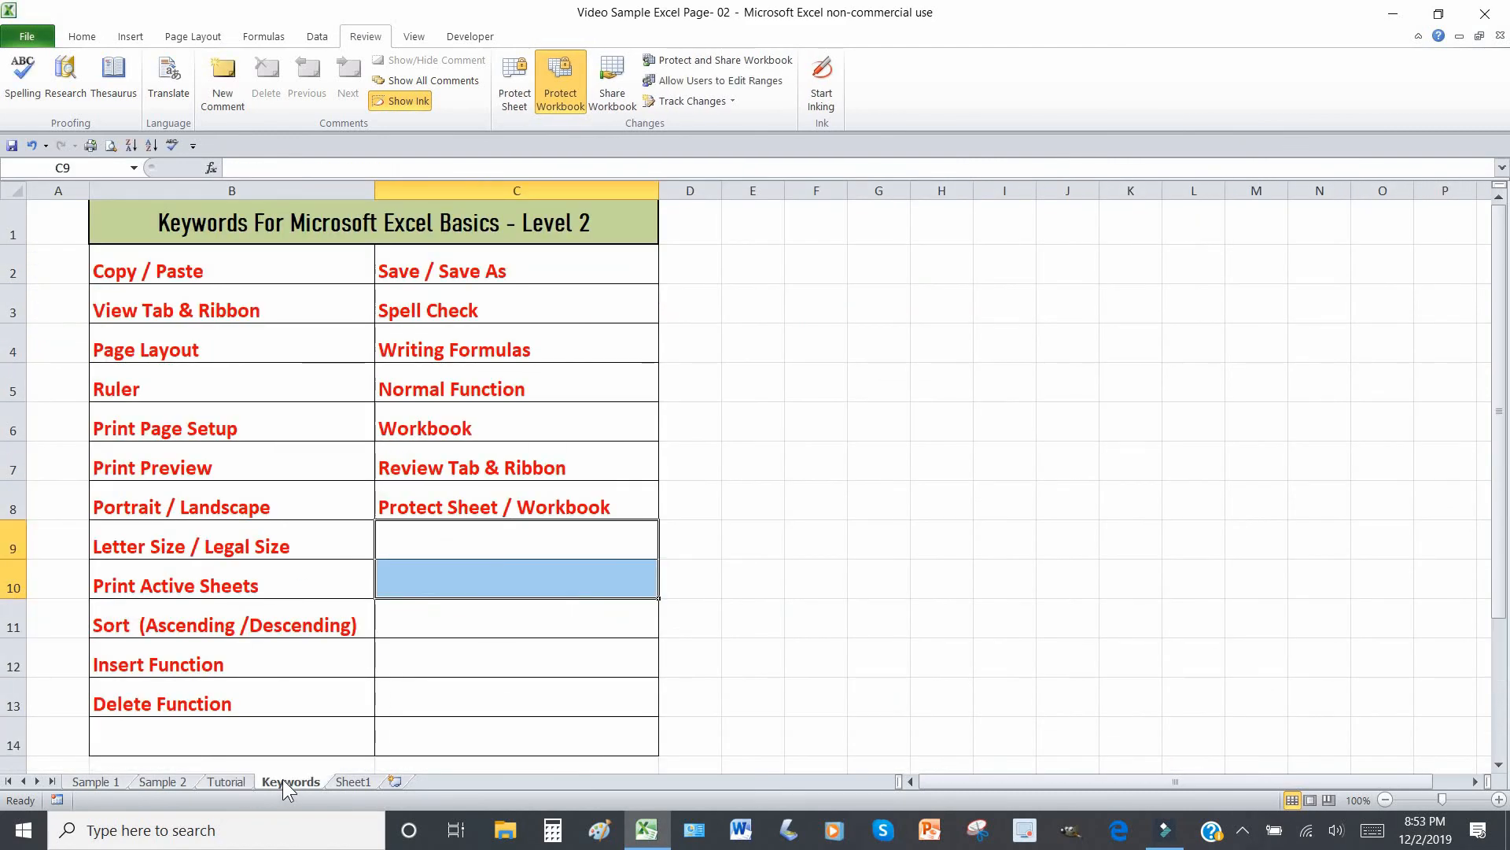
left_click(490, 538)
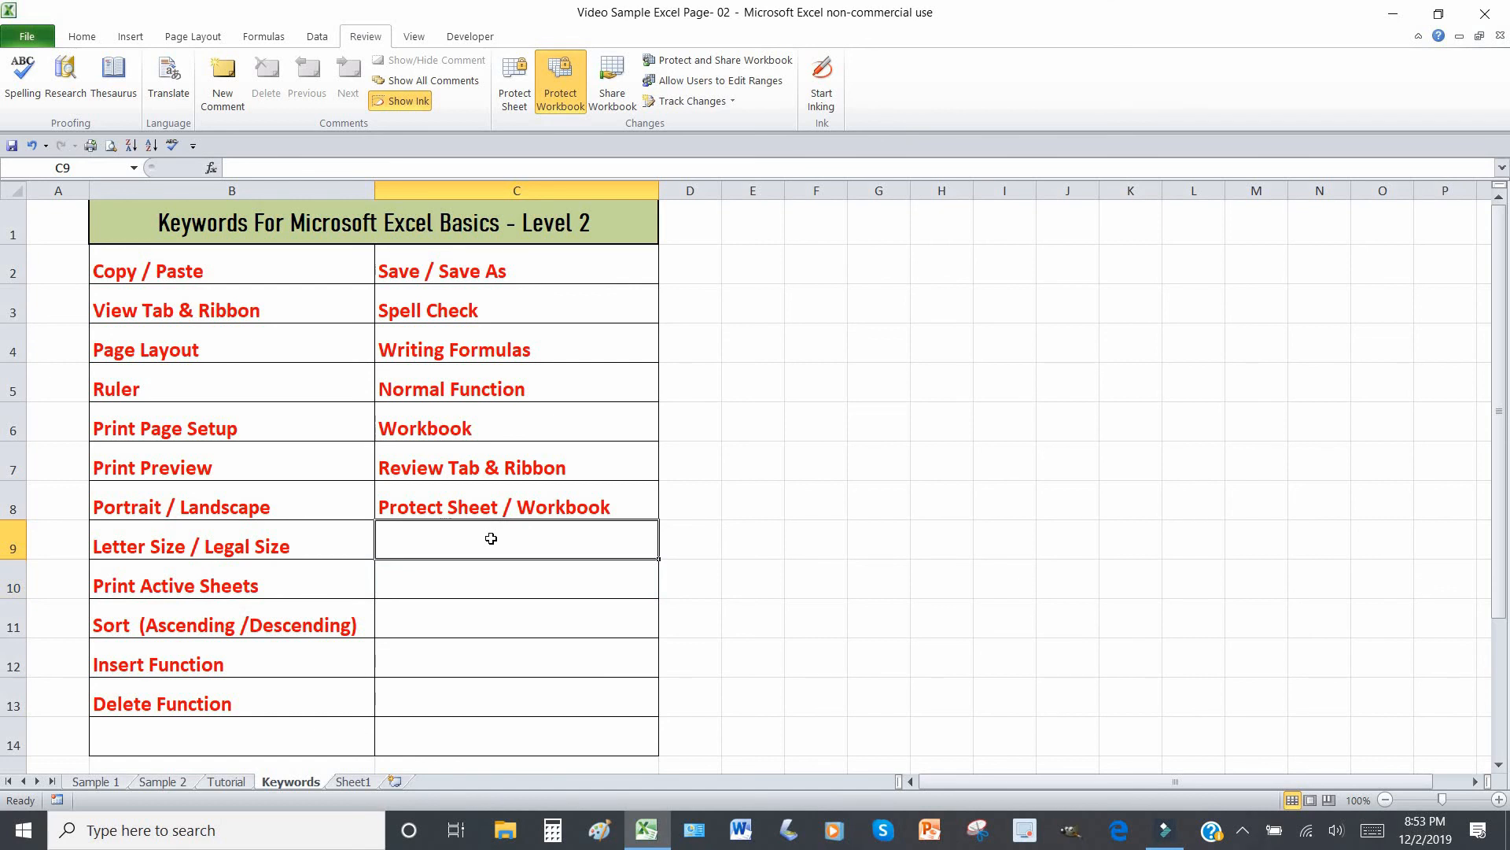
type("dsfasfasdfsa")
key("Return")
type("sfasafasfafas")
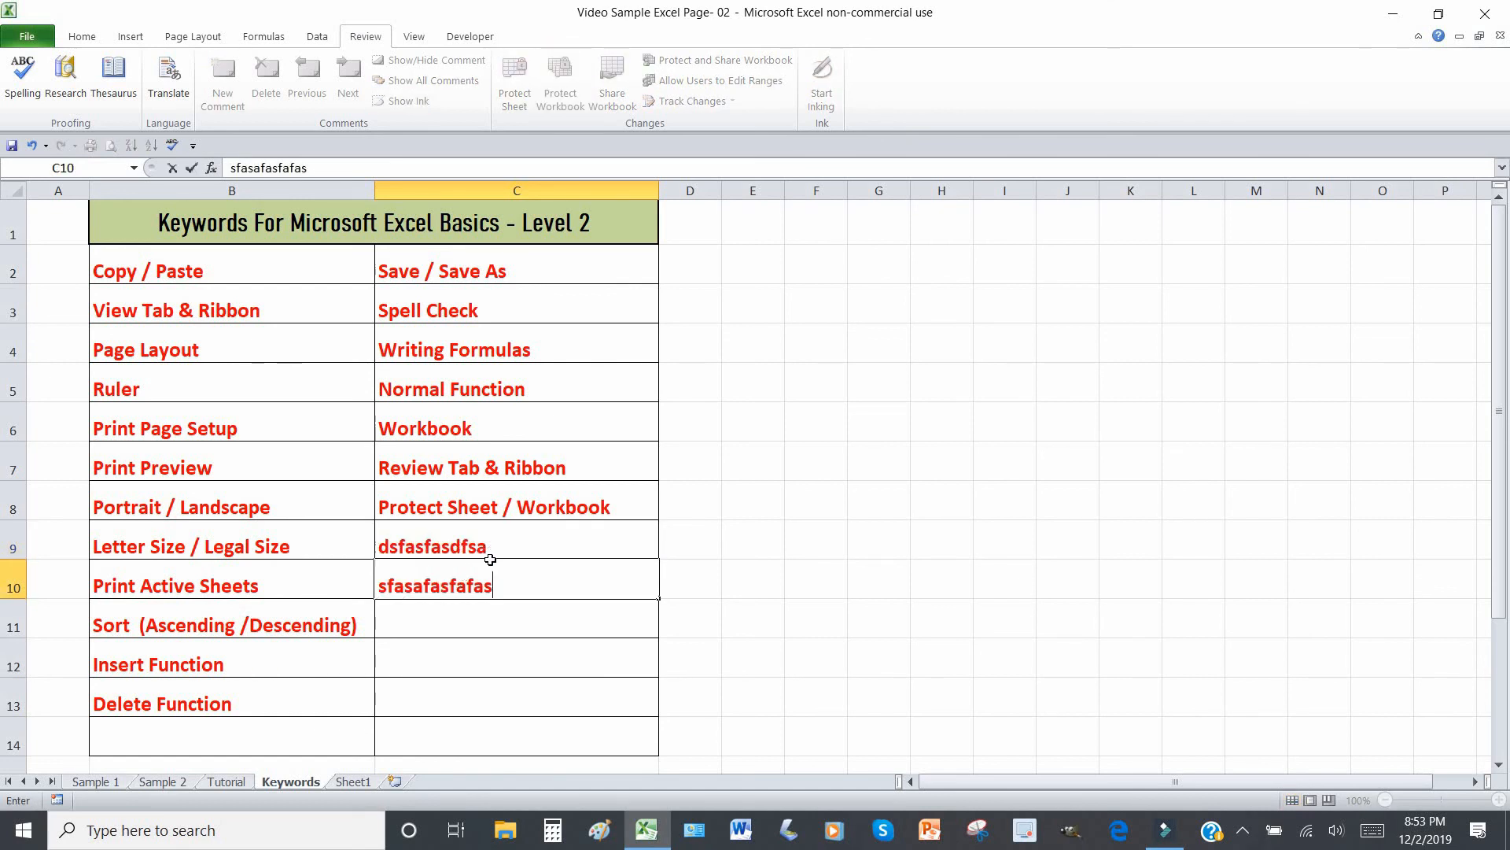
left_click_drag(492, 550, 499, 580)
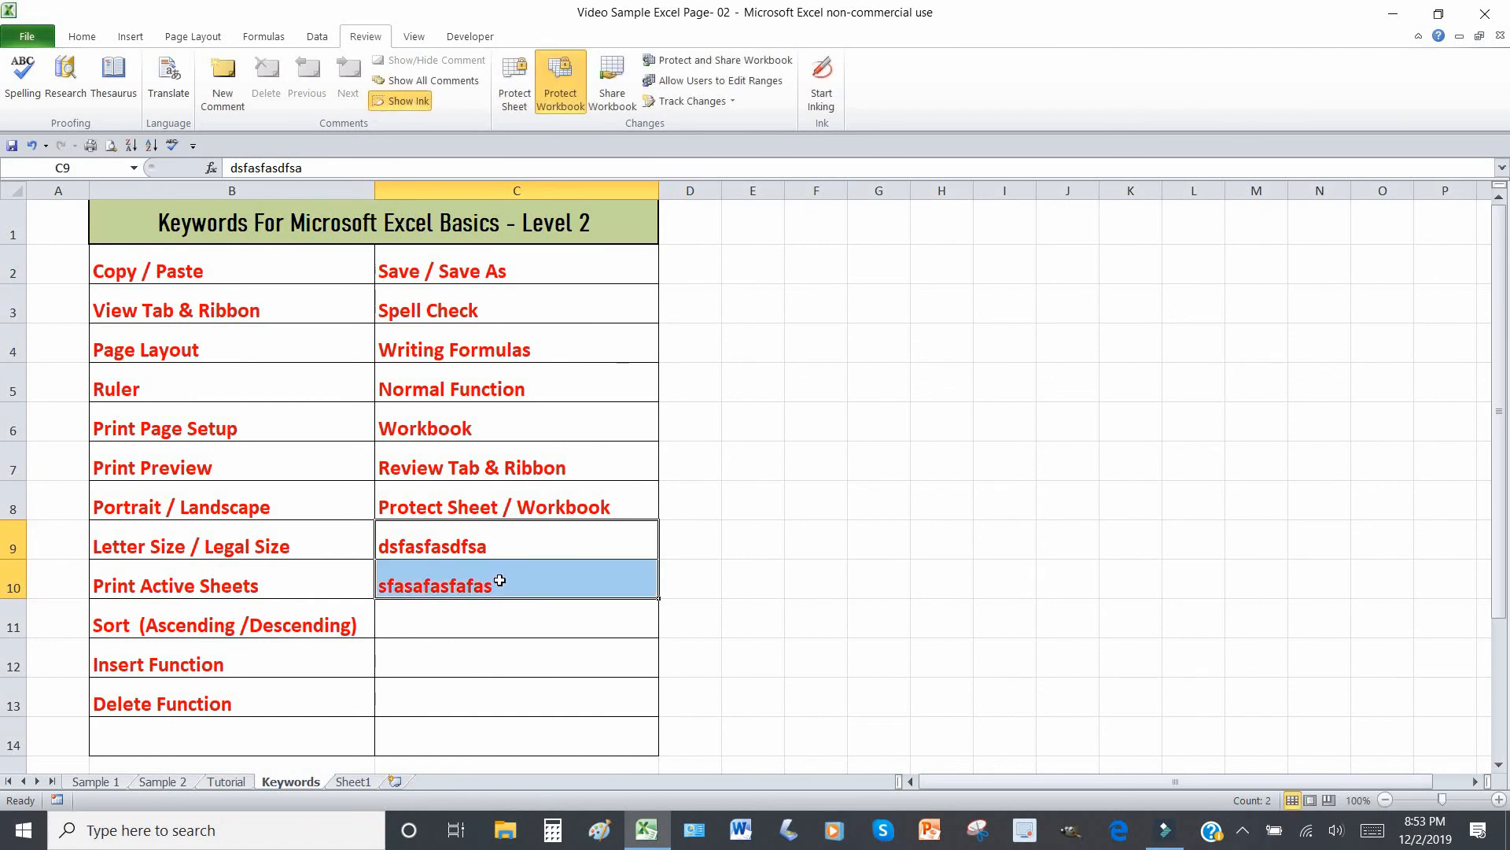
key("Delete")
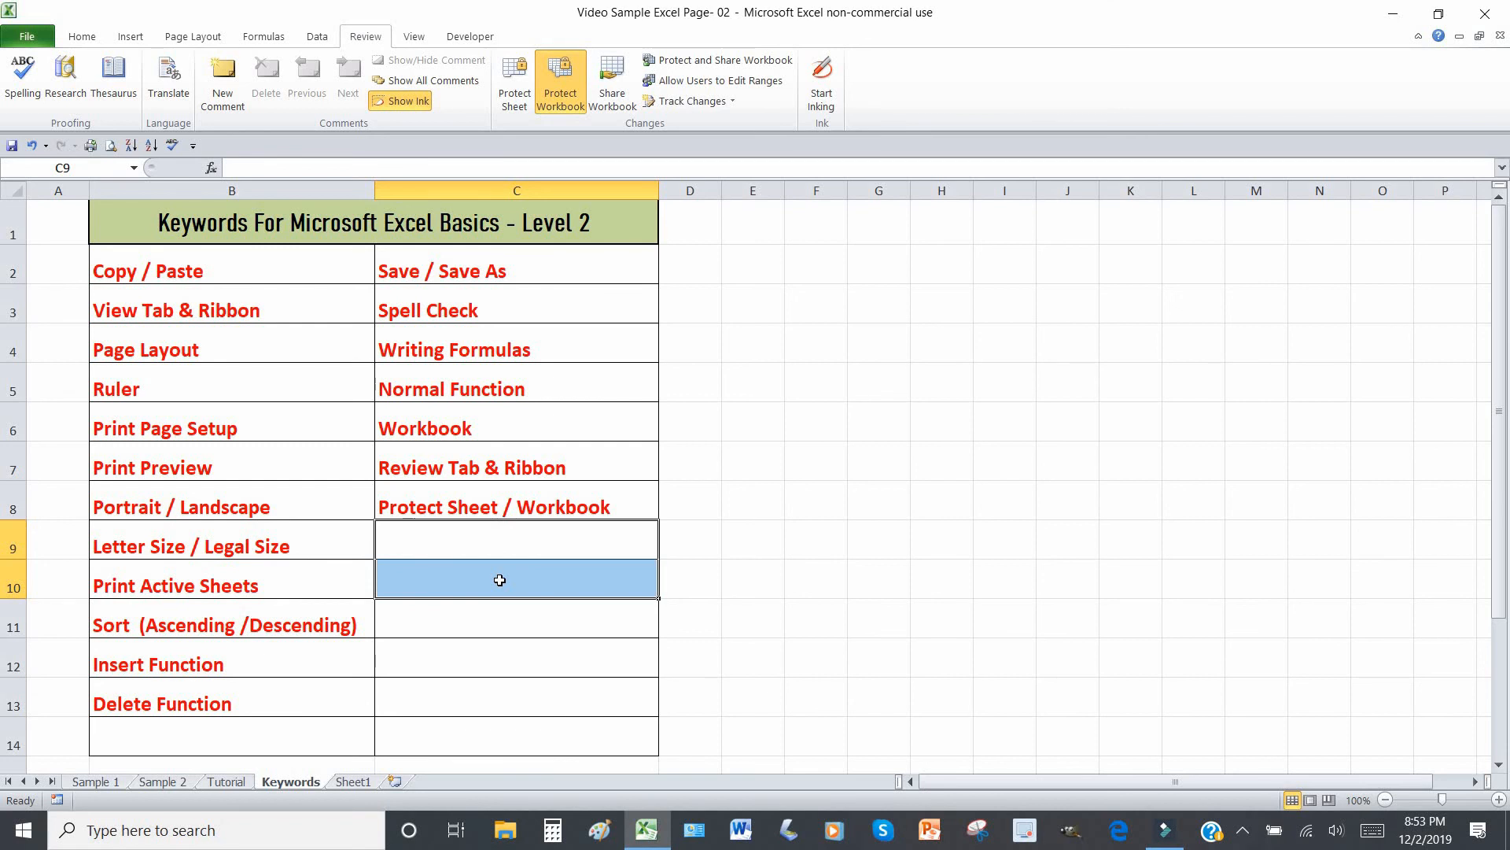
View the Tutorial sheet and Sheet1, and return to the Tutorial sheet.
left_click(228, 784)
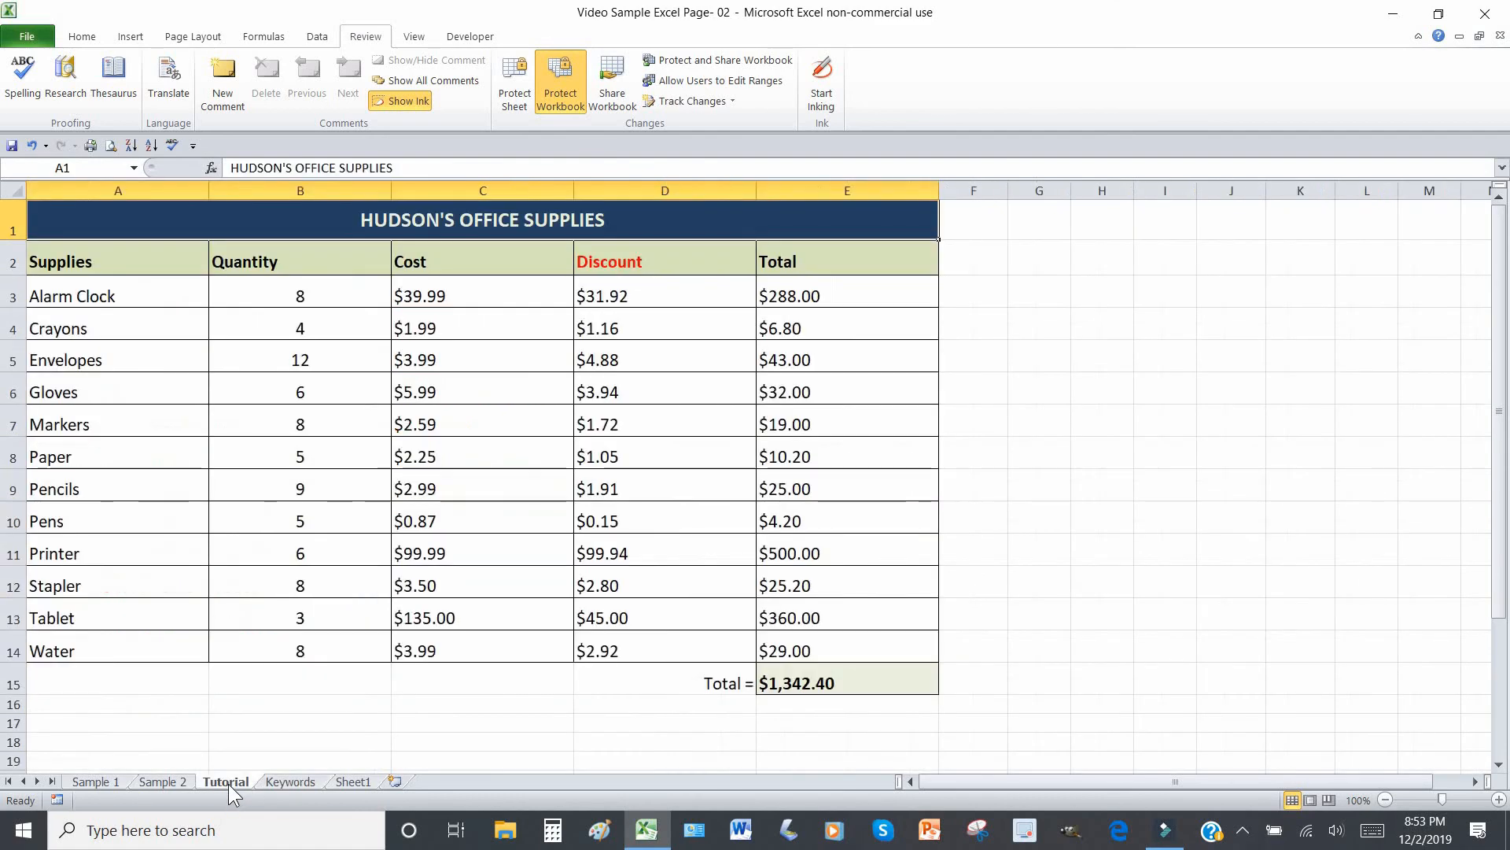
left_click(346, 781)
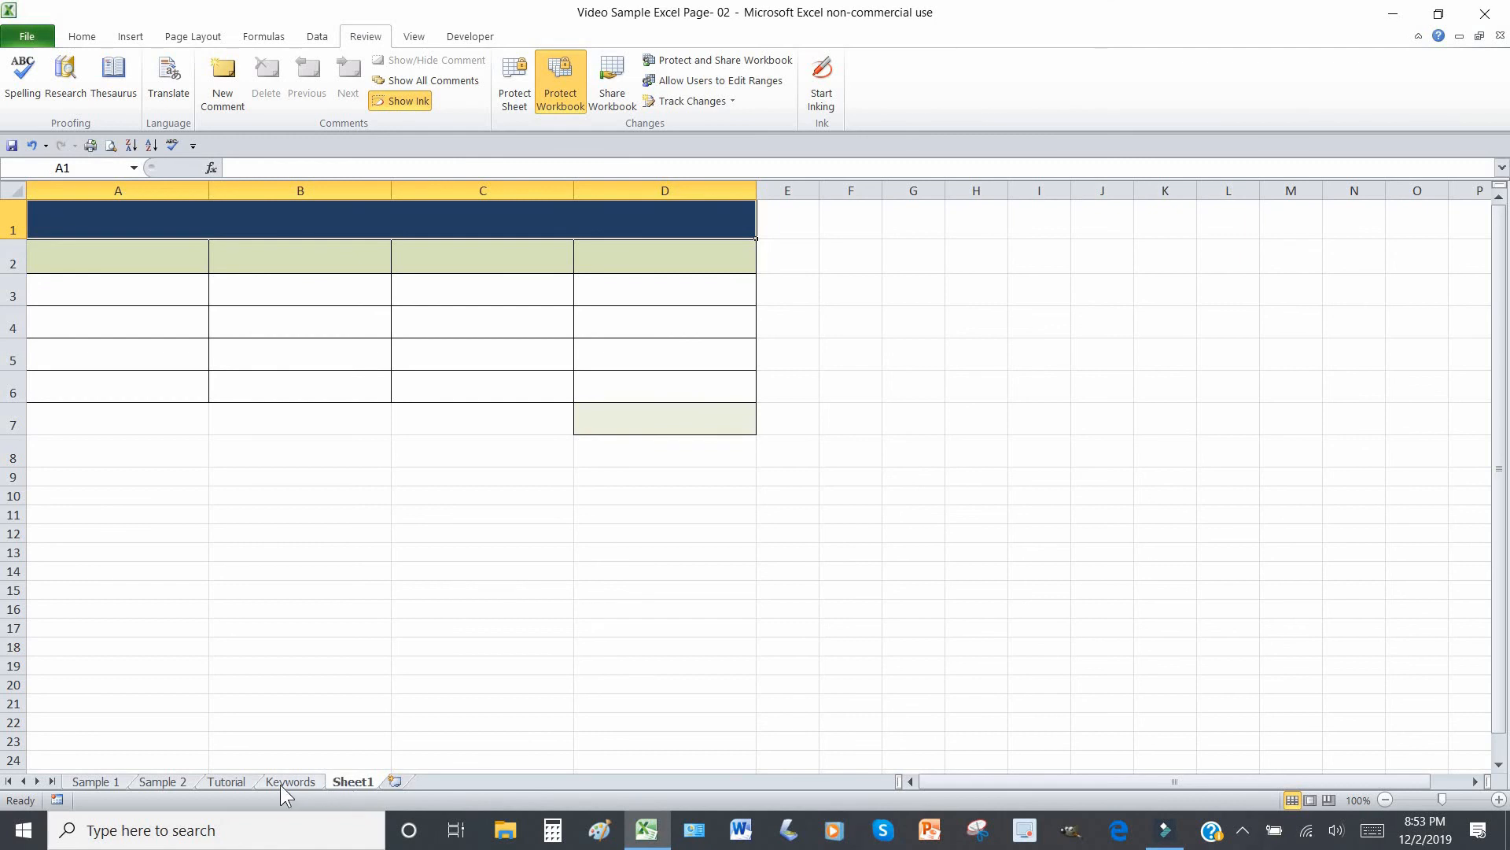
left_click(233, 785)
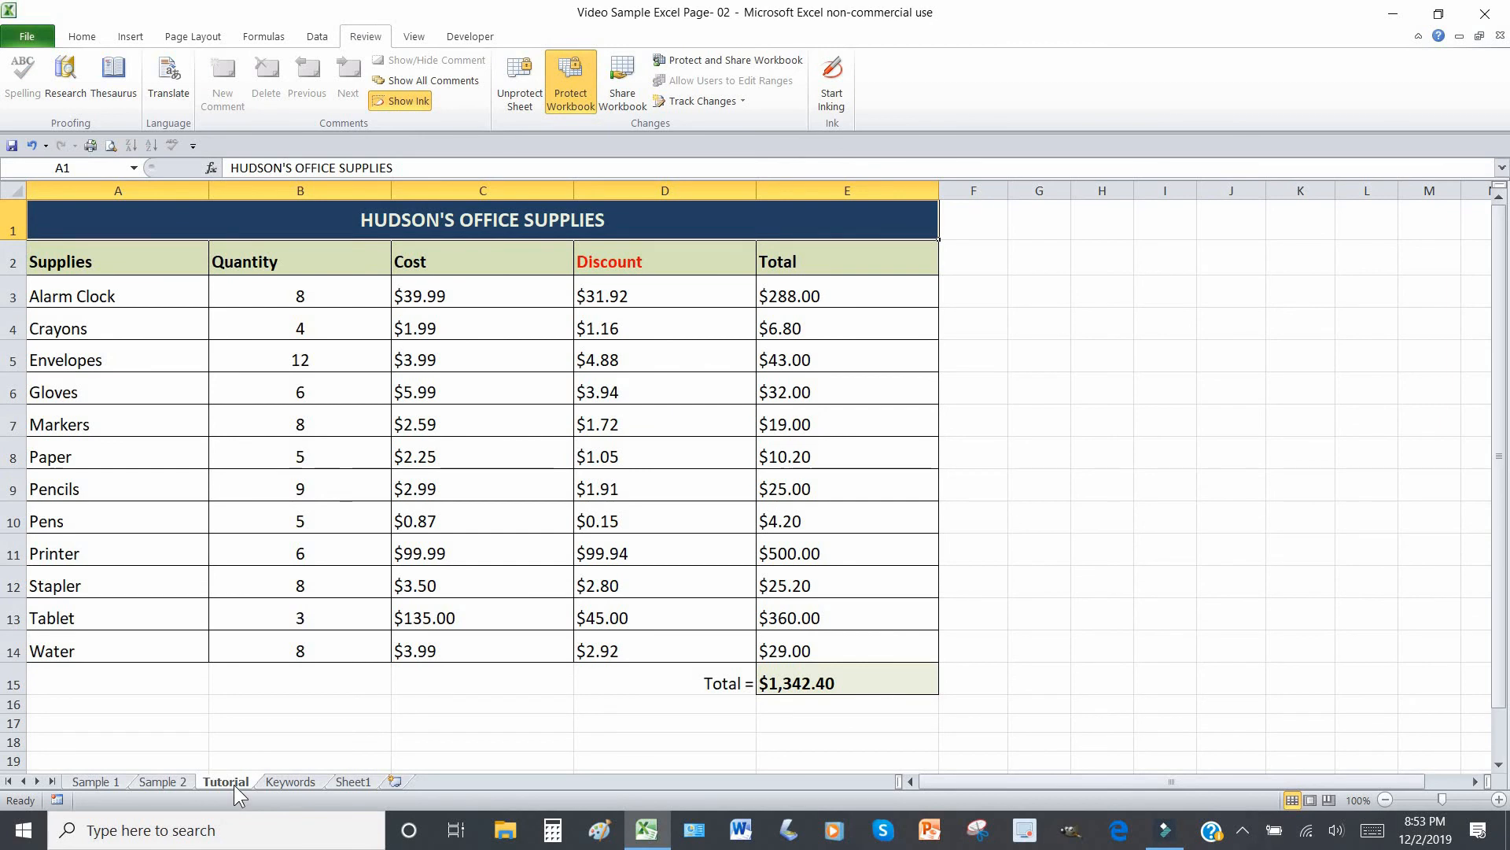